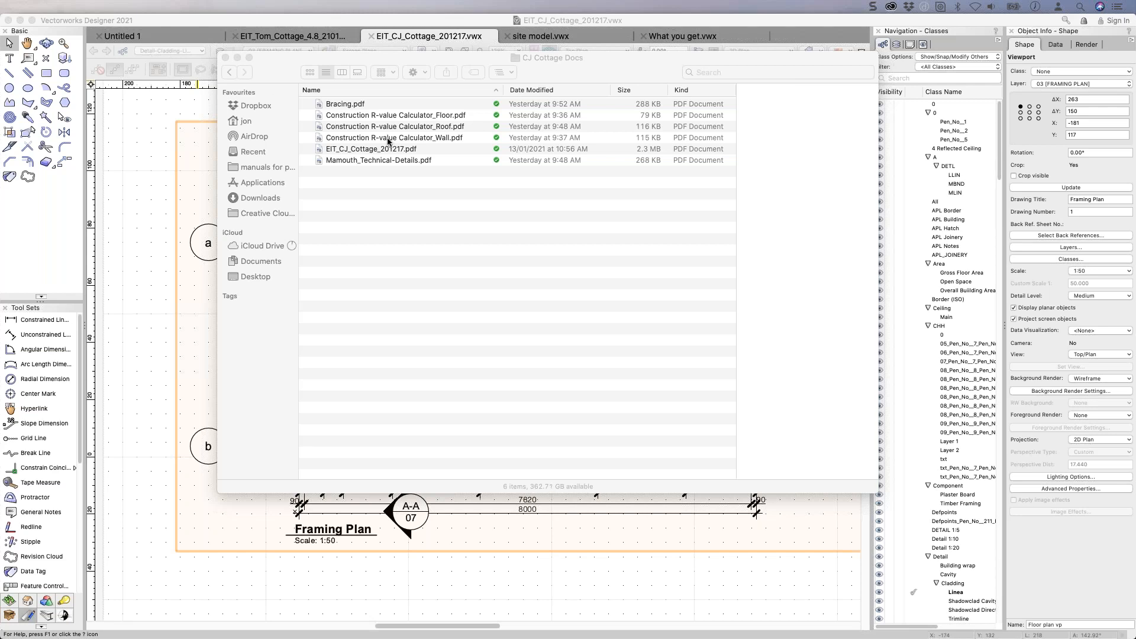
Open EIT_CJ_Cottage_201217.pdf from the CJ Cottage Docs folder in Preview.
click(352, 150)
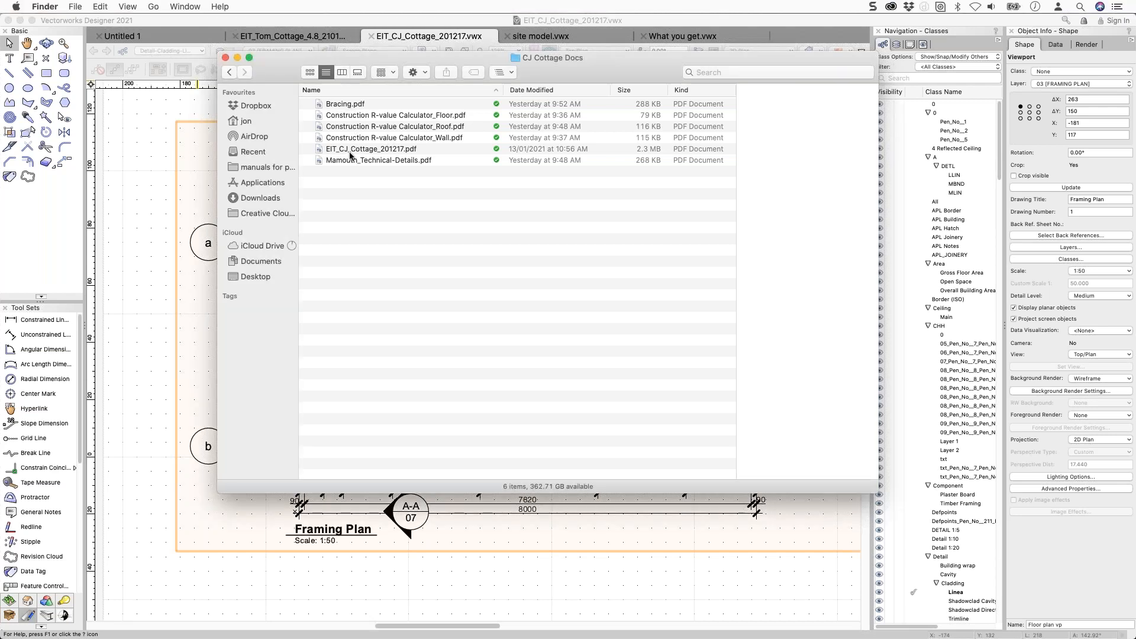
click(351, 151)
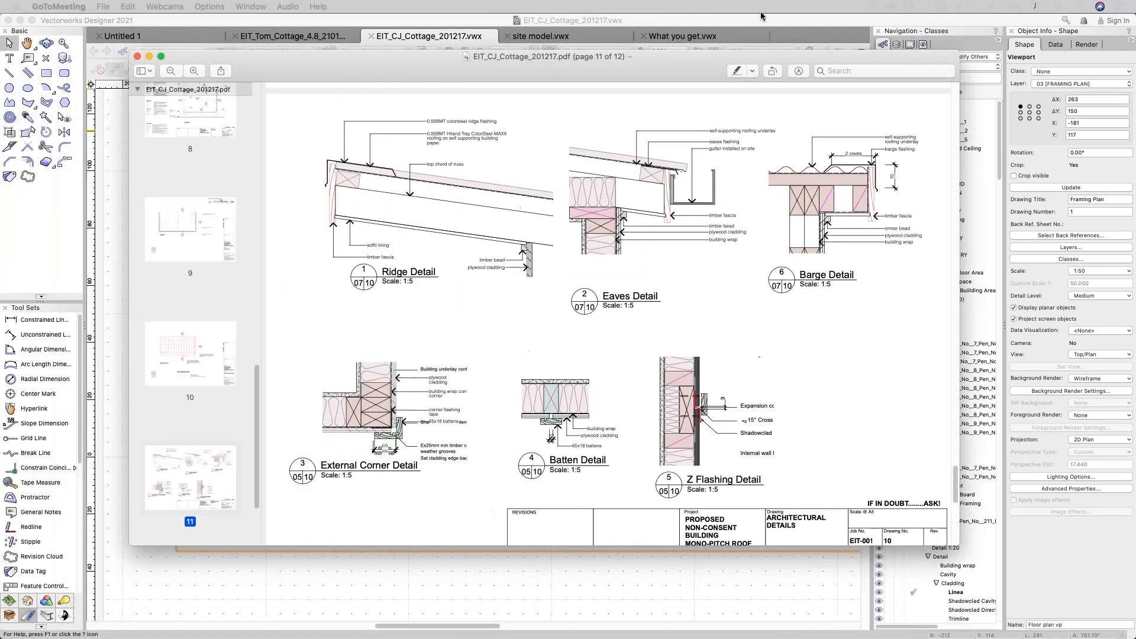
Page through the cottage drawing set in Preview to page 4, the Framing Plan.
drag(778, 52, 761, 16)
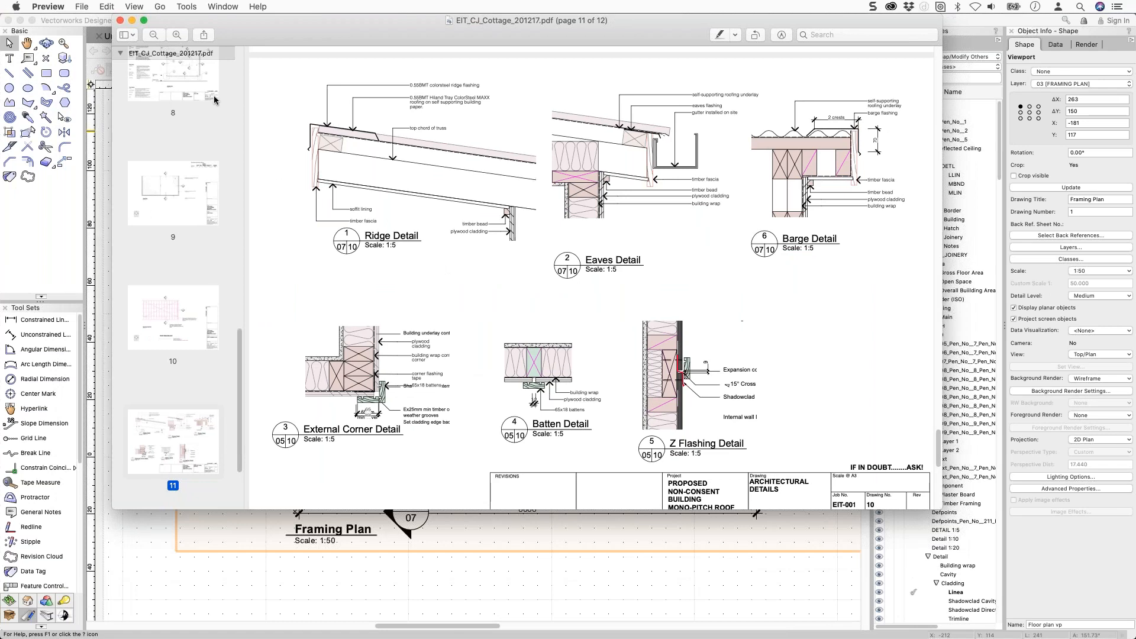
scroll(219, 102, up, 8)
drag(244, 261, 246, 126)
click(191, 184)
click(180, 299)
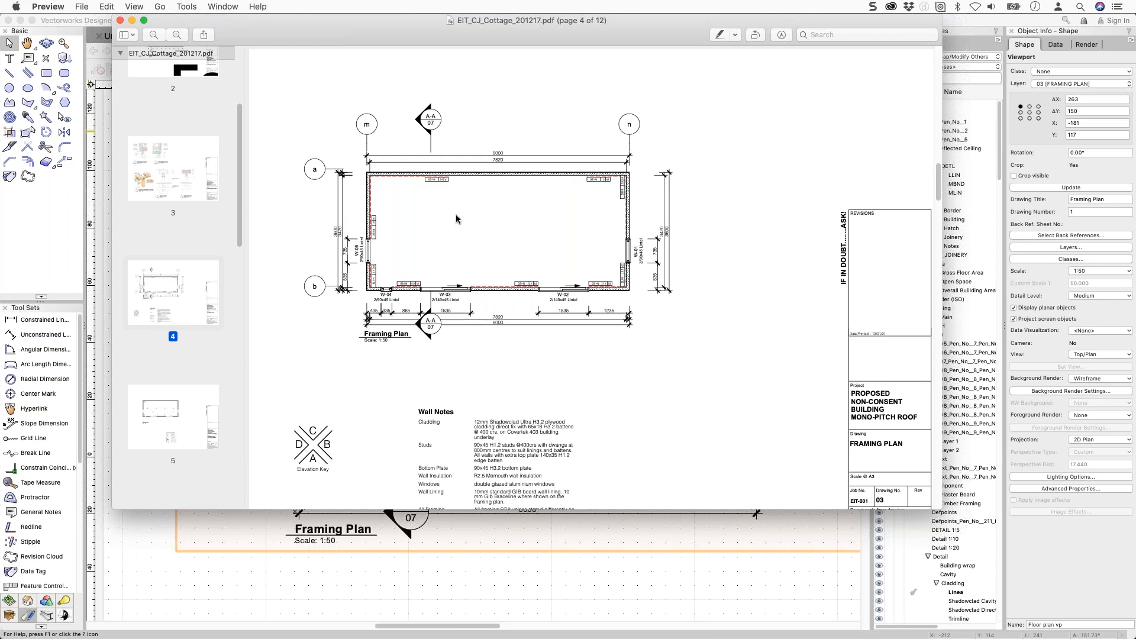
scroll(180, 183, up, 5)
scroll(180, 179, up, 1)
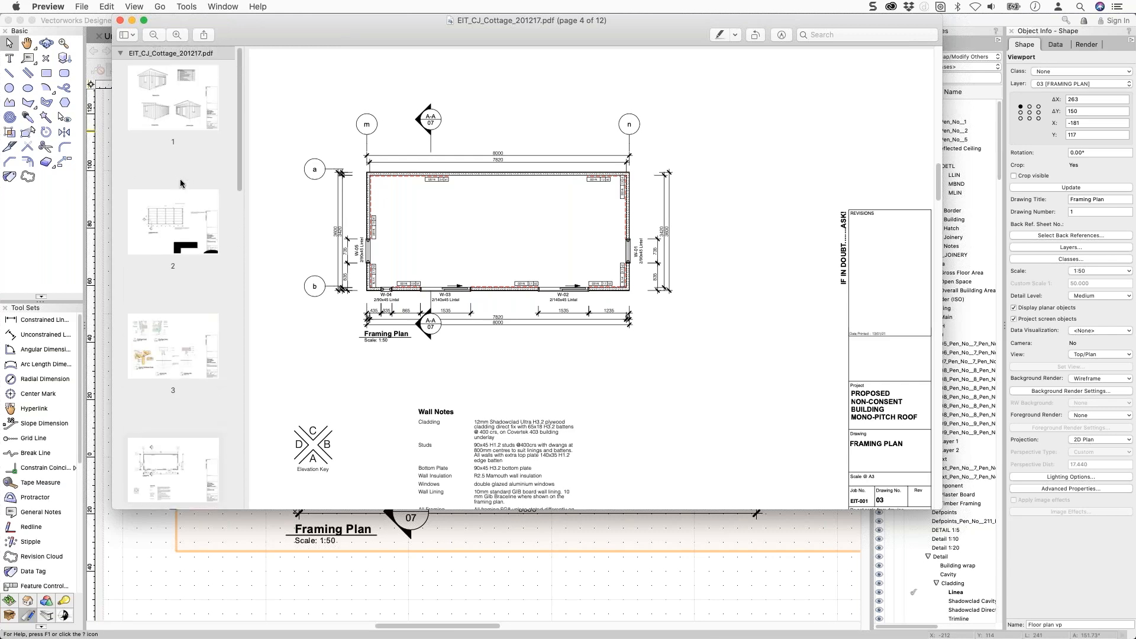
scroll(180, 179, down, 10)
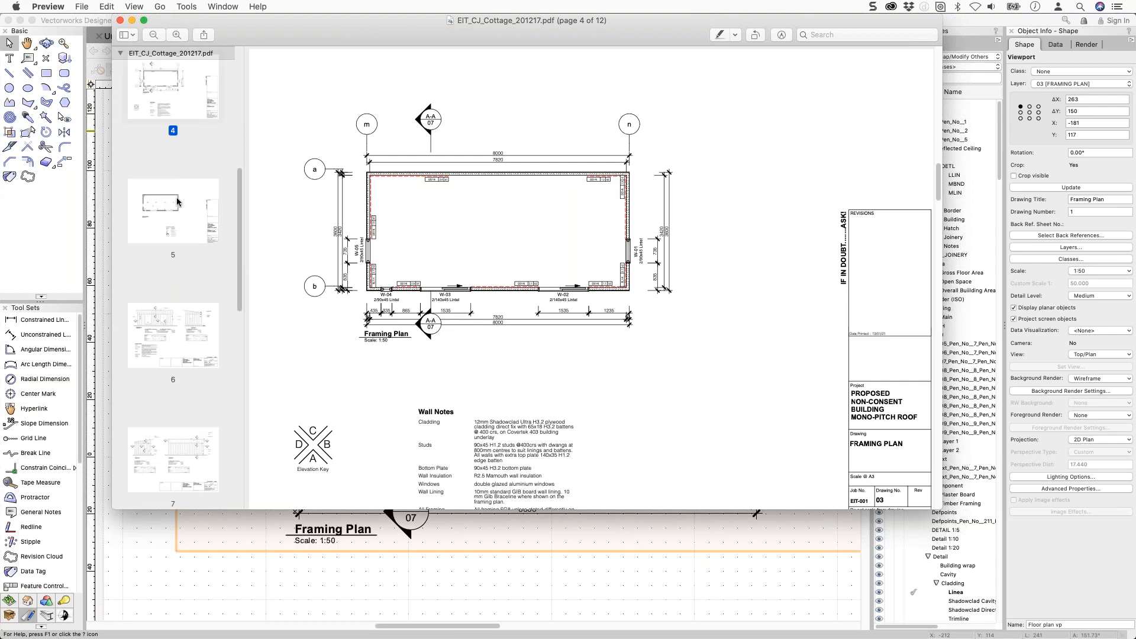
Switch back to Vectorworks and bring up the blank Untitled 1 drawing.
key(super+Tab)
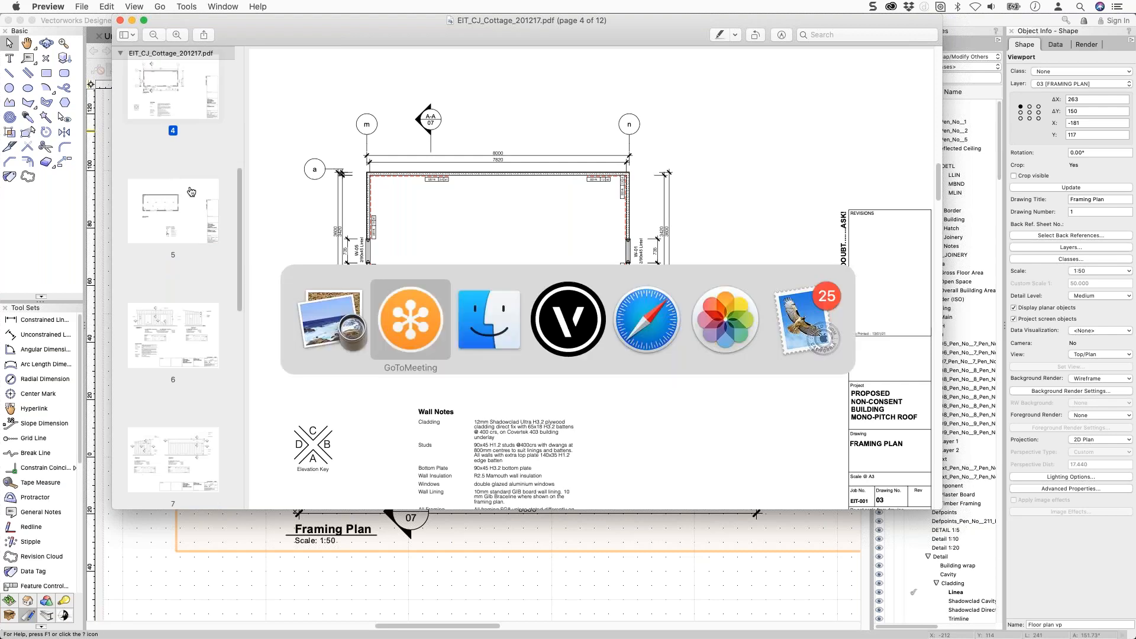
click(471, 319)
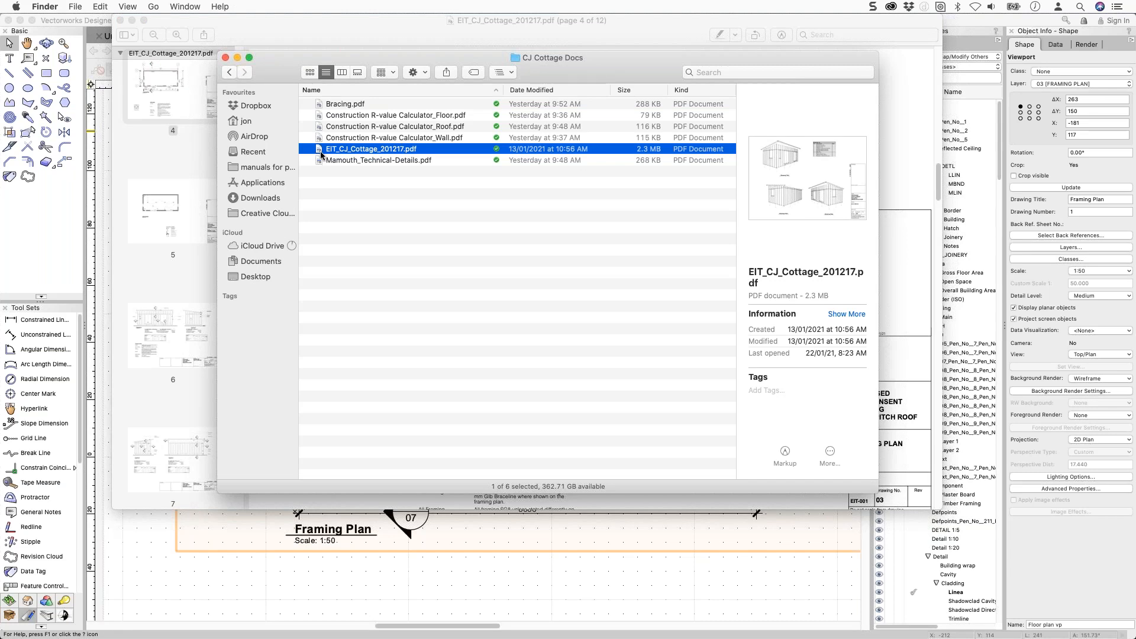
click(343, 156)
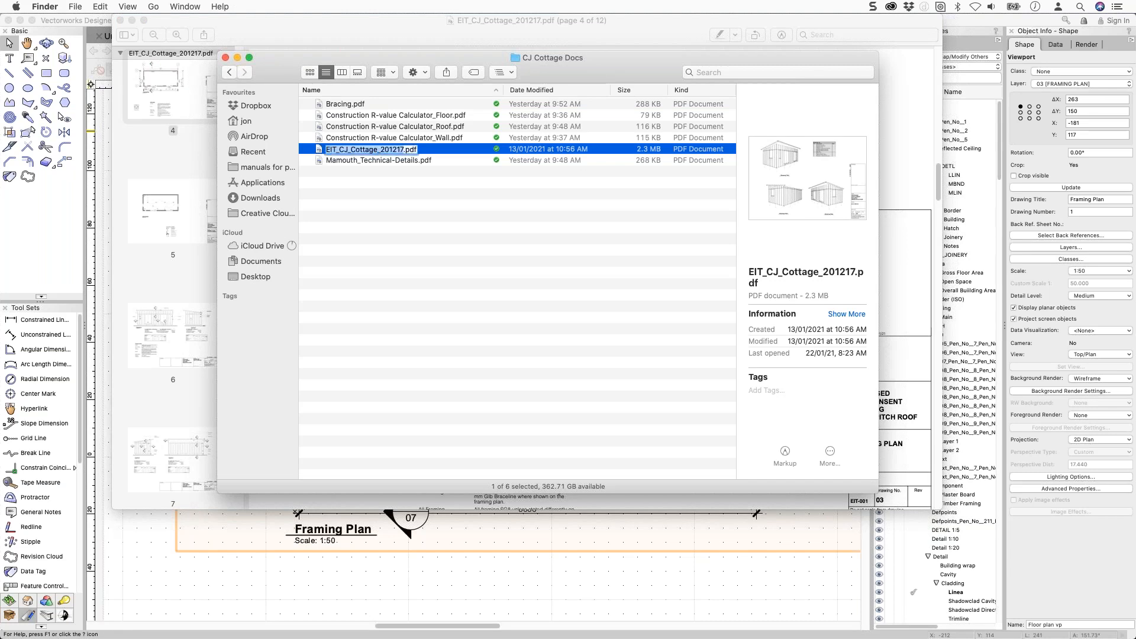
click(107, 107)
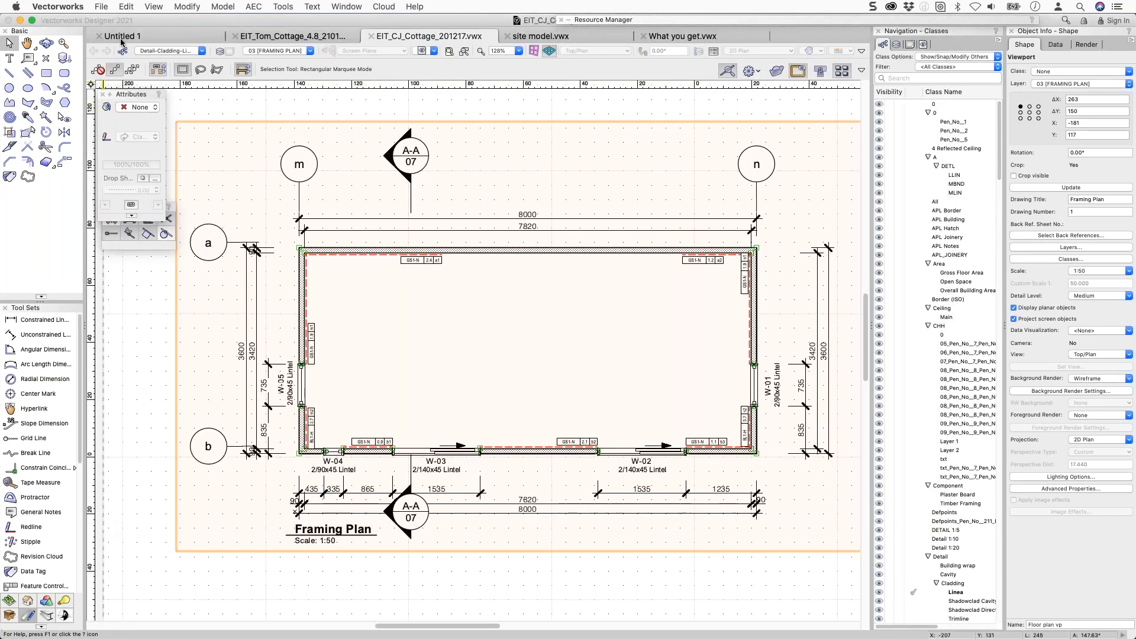
click(121, 39)
key(super+Tab)
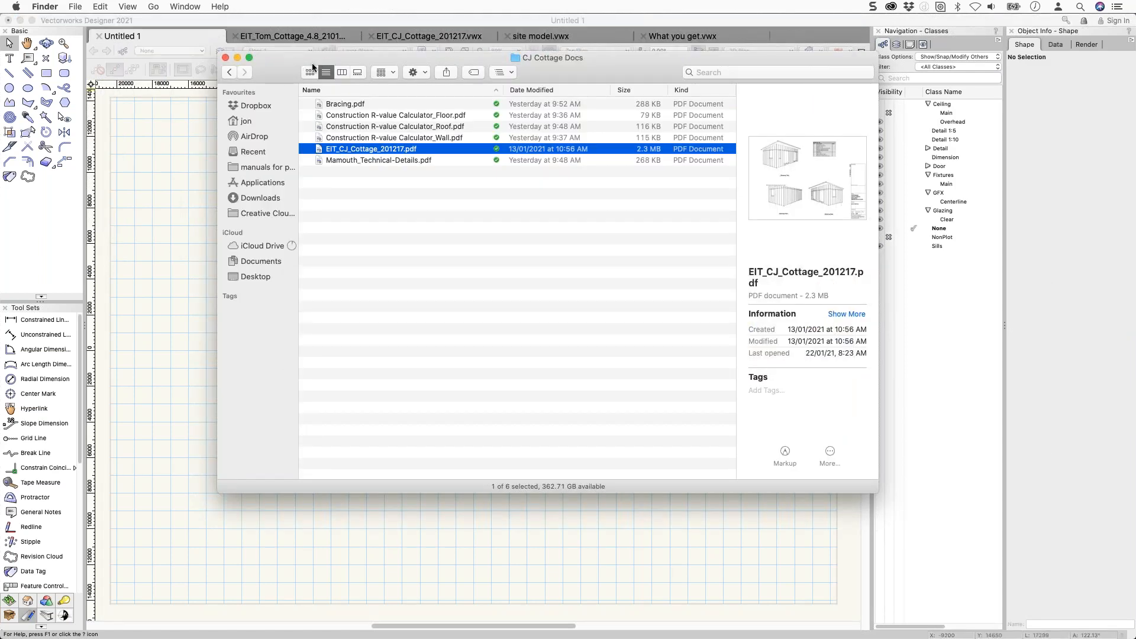
Drag the cottage PDF onto the Untitled 1 canvas and set the page range 4 to 6.
drag(311, 63, 480, 45)
drag(509, 131, 280, 212)
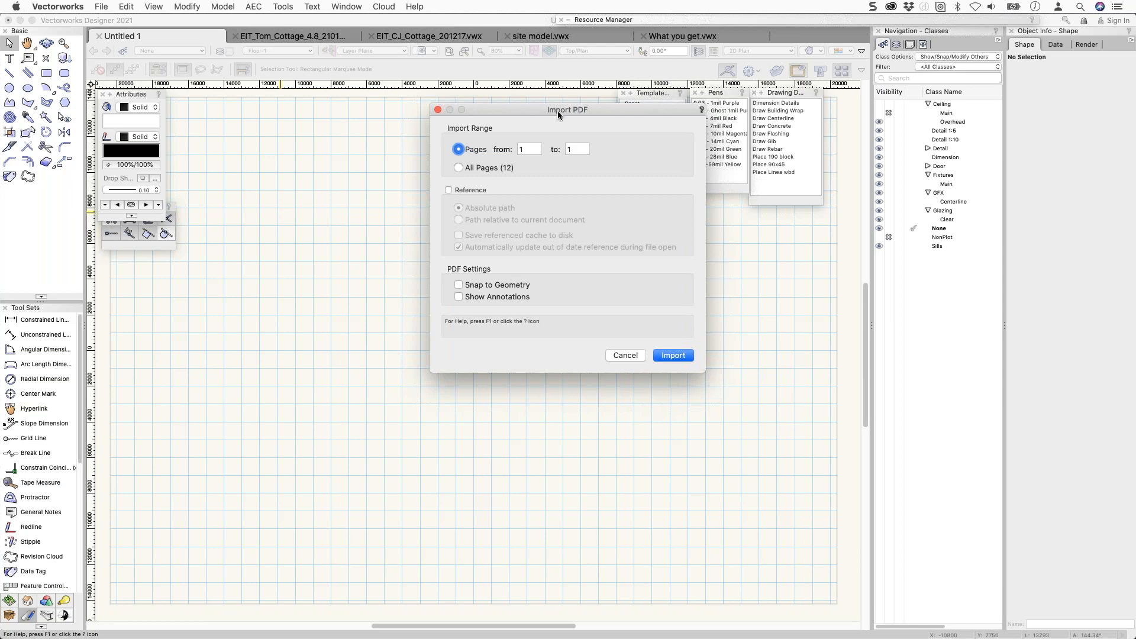
click(536, 149)
text(4)
key(Tab)
text(6)
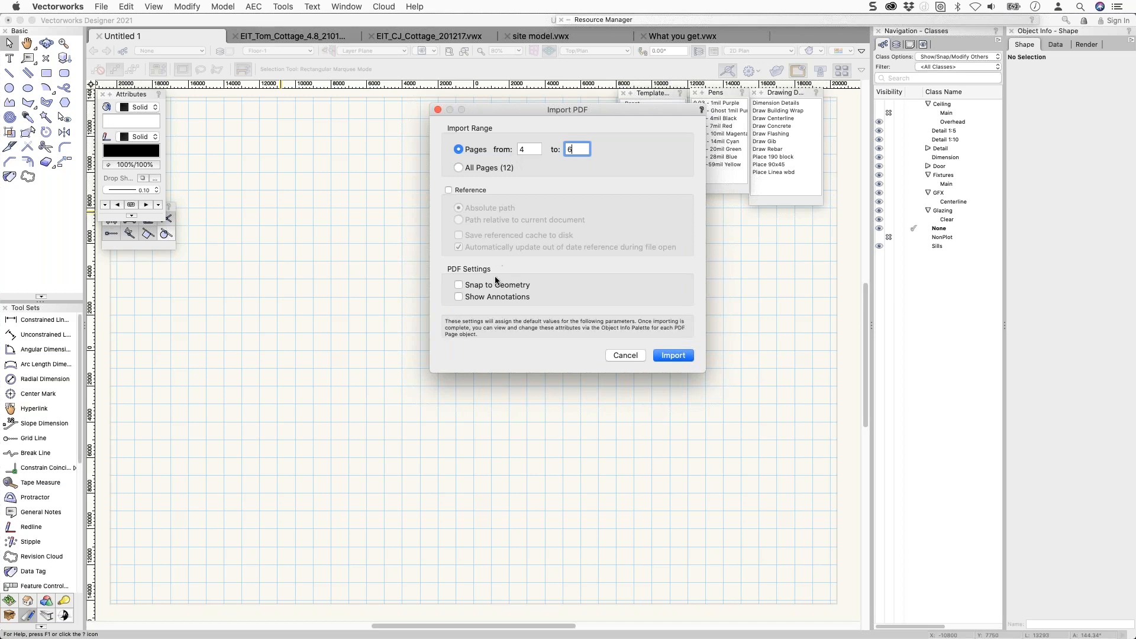
Leave Reference unchecked and import the pages as a plain copy.
click(448, 190)
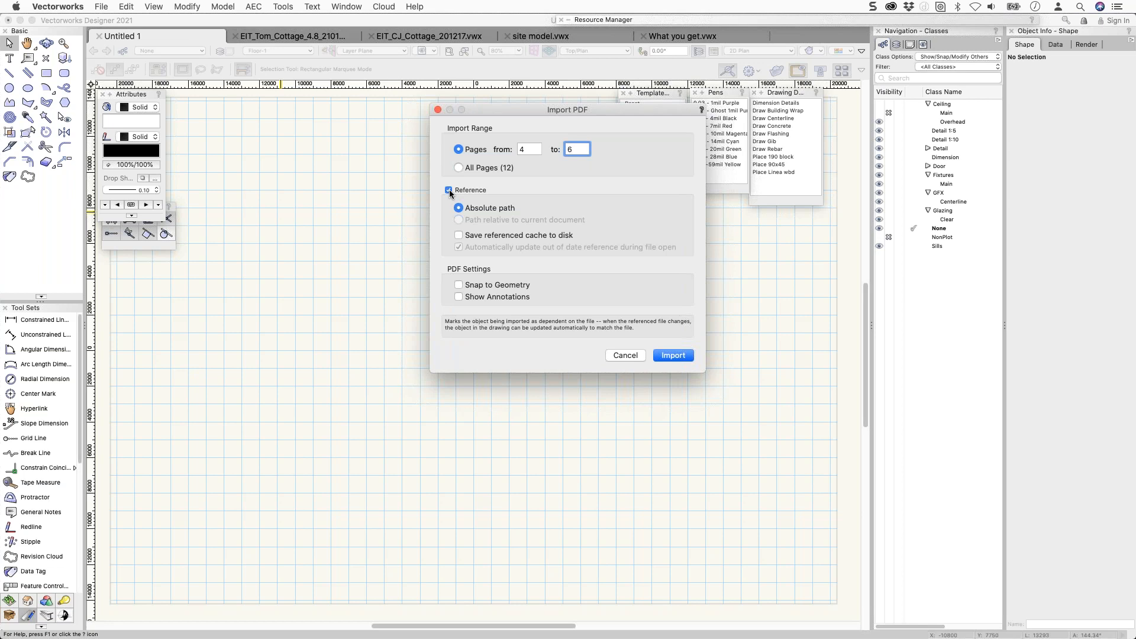
click(449, 191)
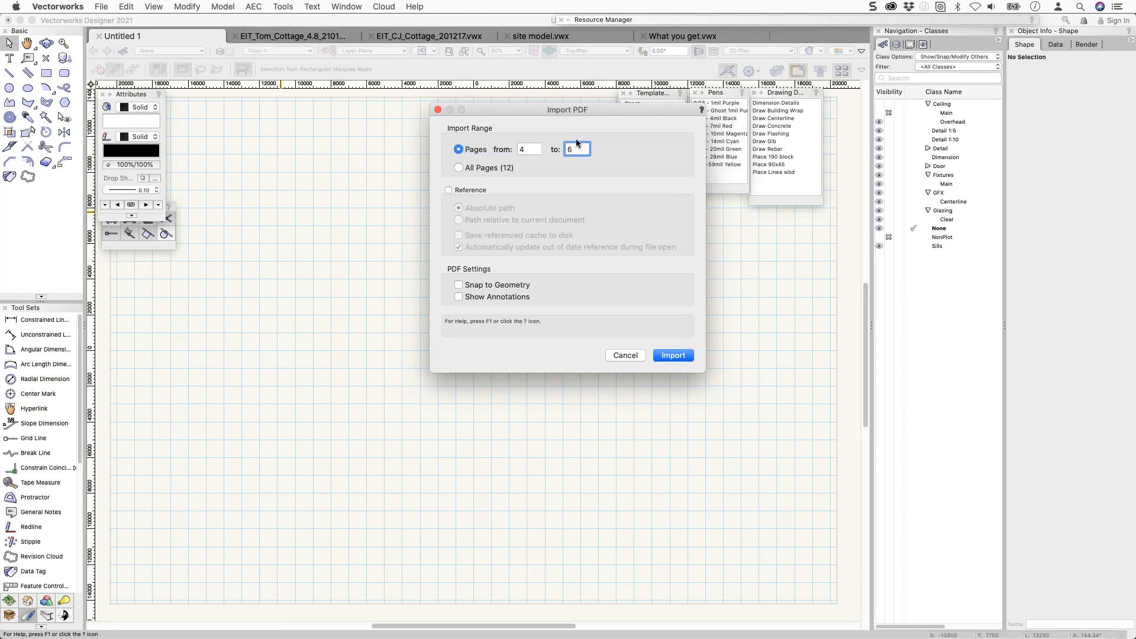
key(Return)
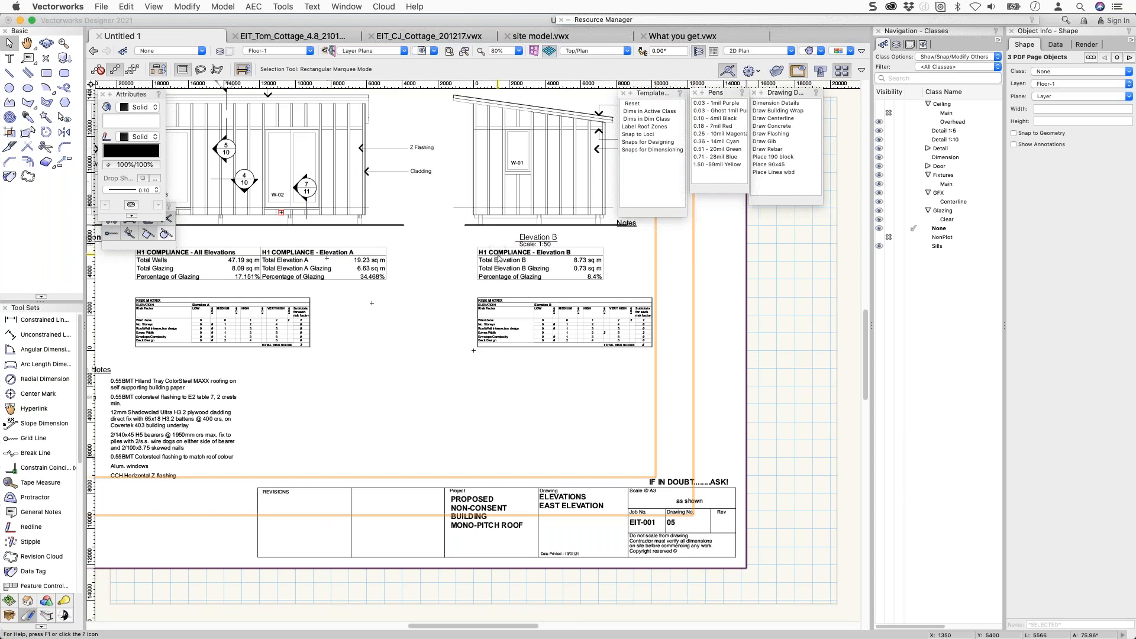
Move the elevations page to the lower right, delete the general plan page, and select the framing plan.
scroll(499, 259, down, 5)
key(Escape)
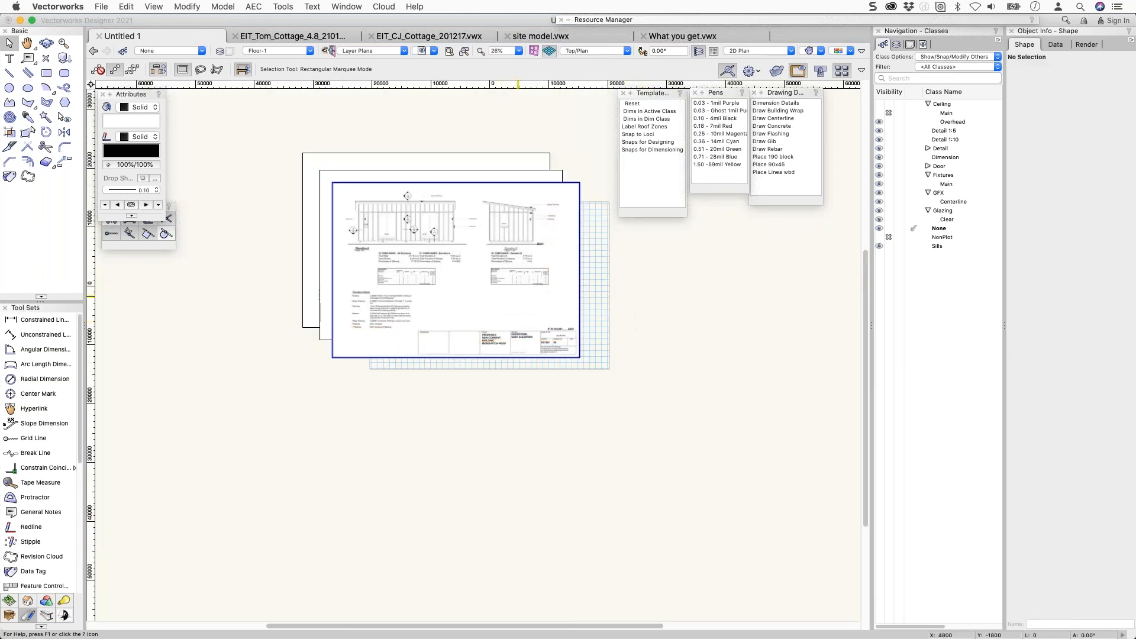
drag(535, 302, 811, 436)
click(510, 241)
key(Delete)
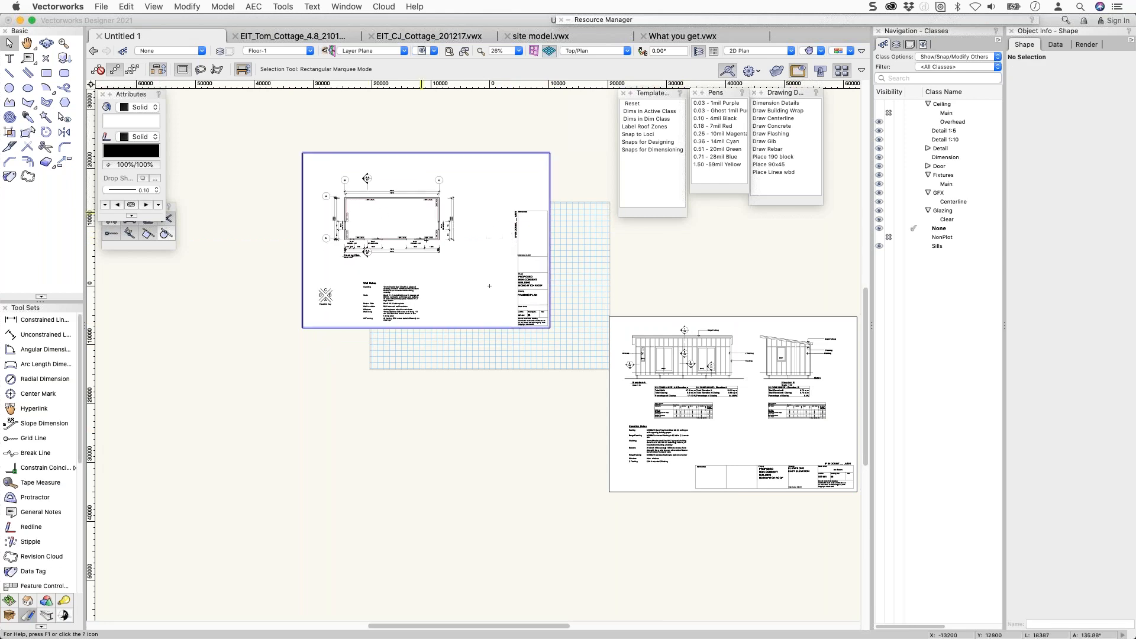
click(368, 211)
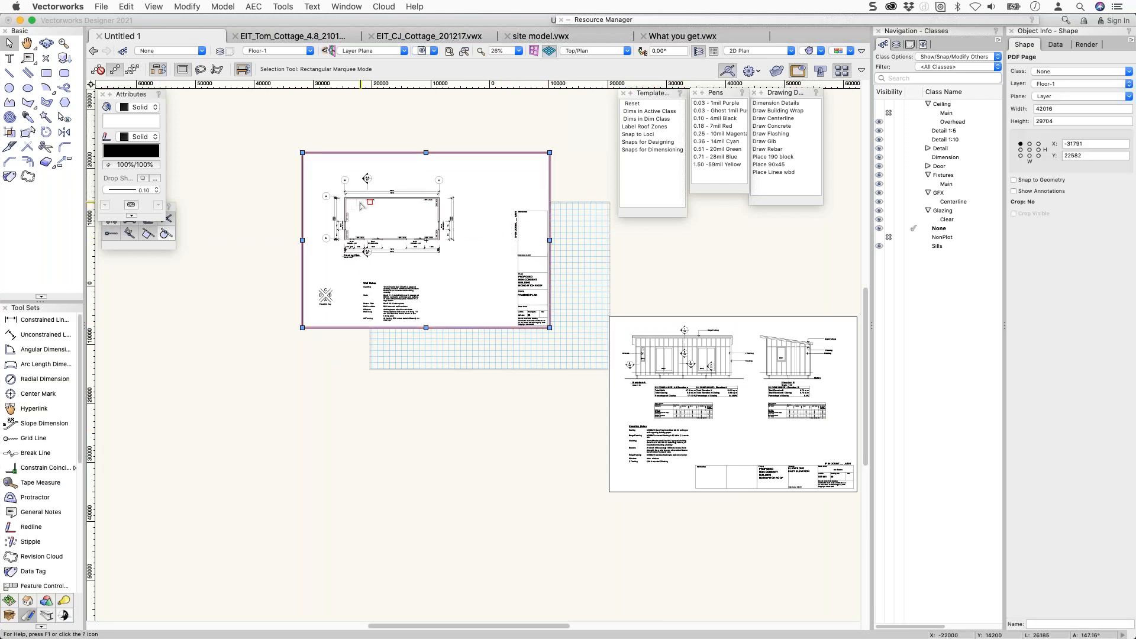
scroll(361, 206, up, 4)
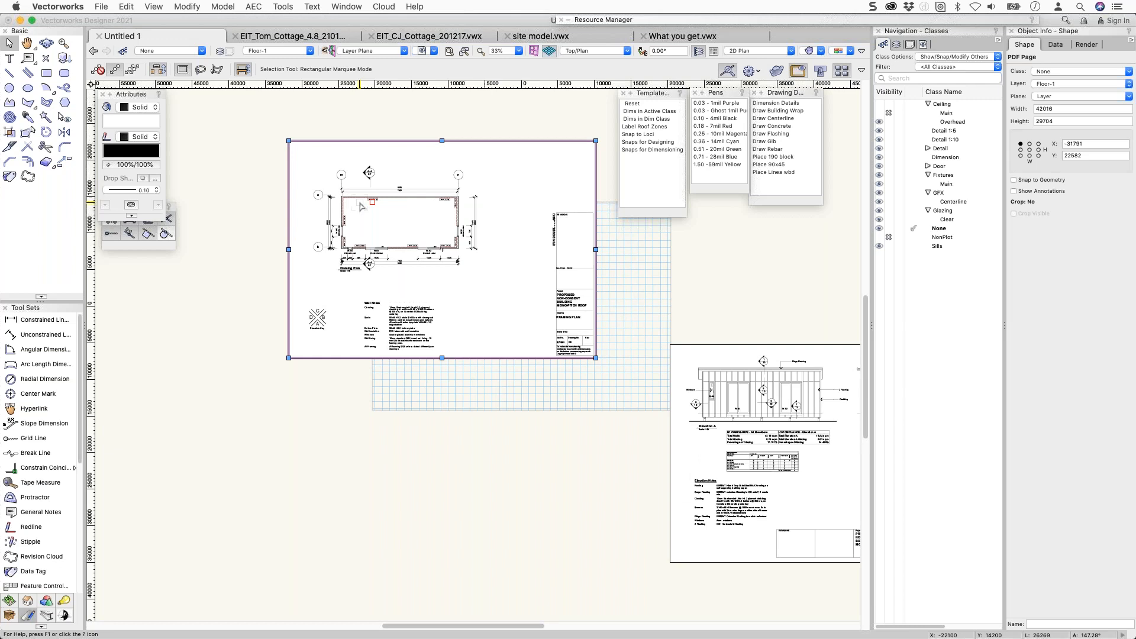
scroll(361, 205, up, 1)
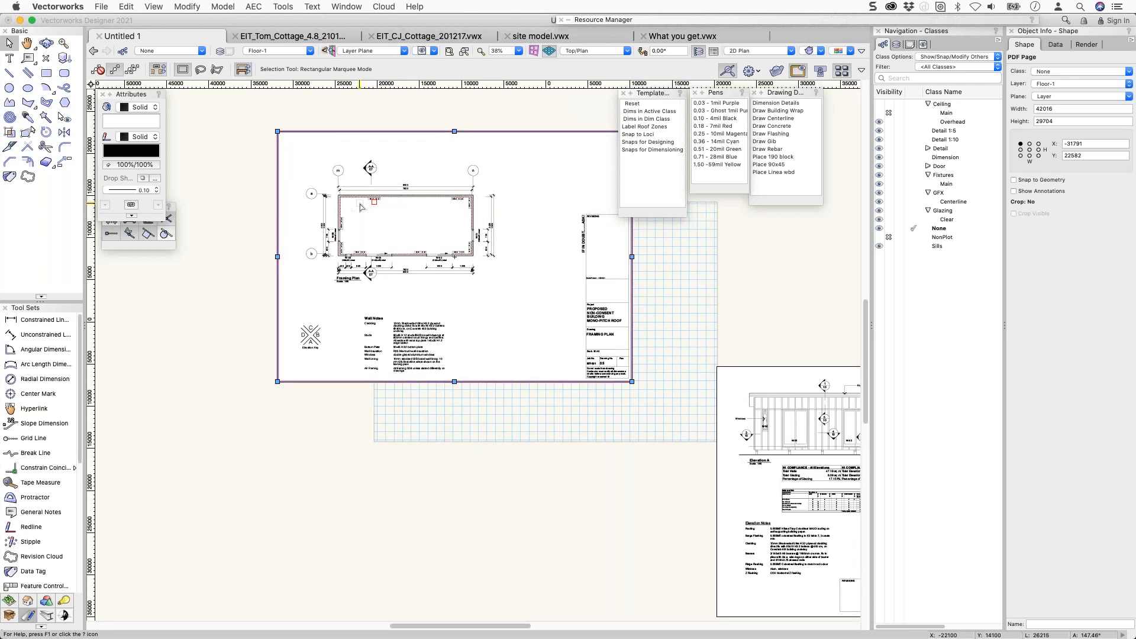
scroll(360, 205, up, 4)
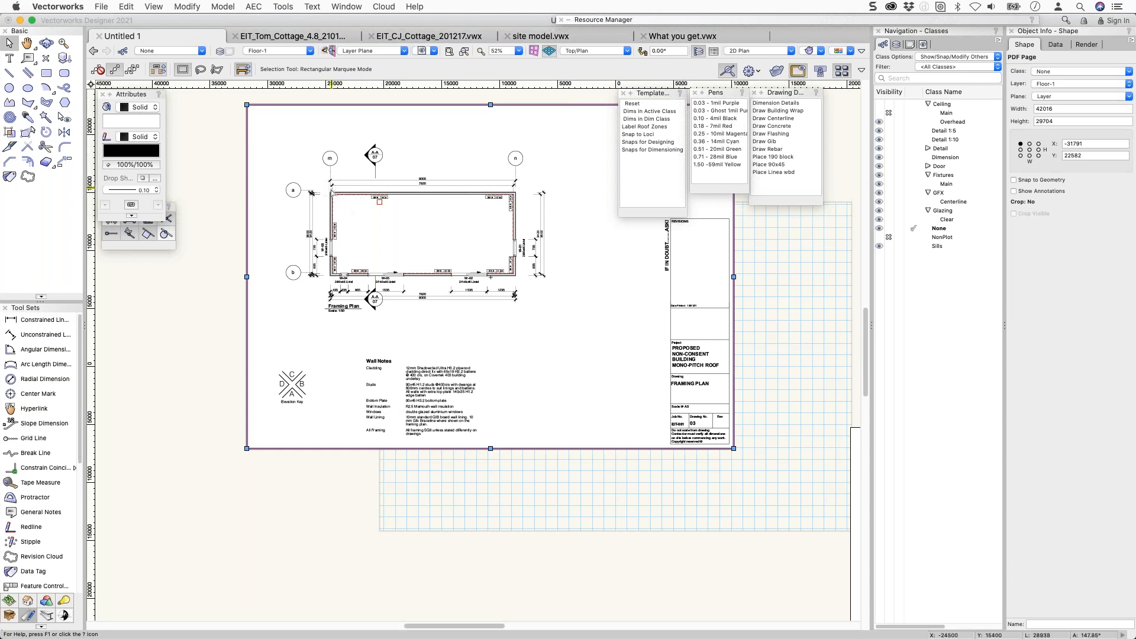
Turn on Snap to Geometry for the framing plan PDF page.
scroll(333, 192, up, 6)
scroll(333, 193, up, 2)
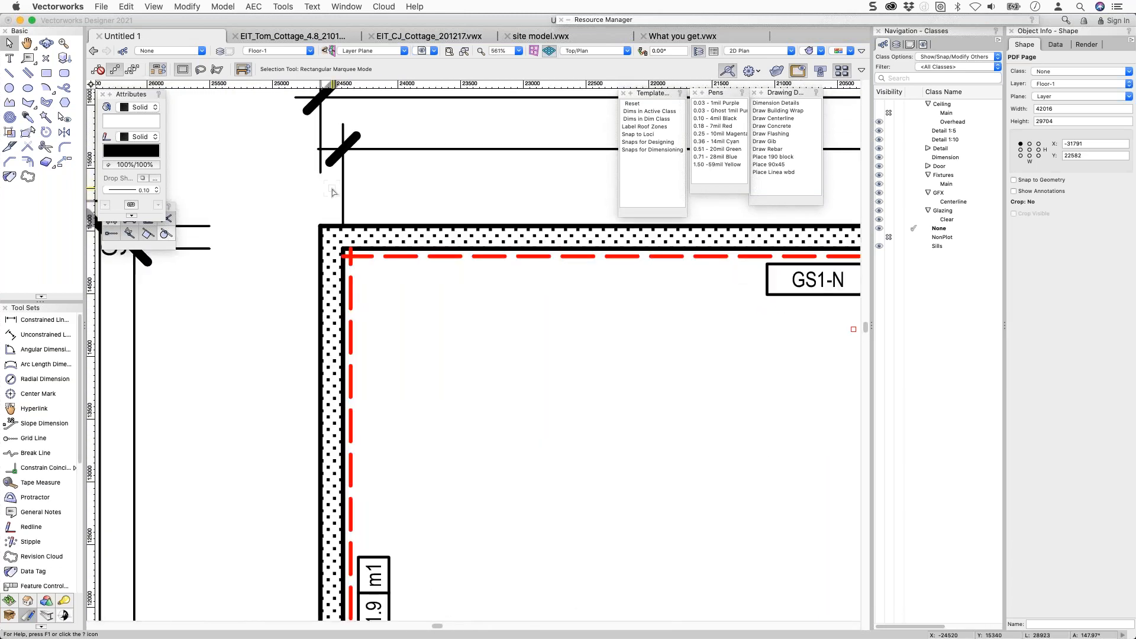
scroll(333, 192, up, 4)
scroll(333, 198, down, 6)
scroll(334, 206, down, 1)
scroll(334, 205, down, 2)
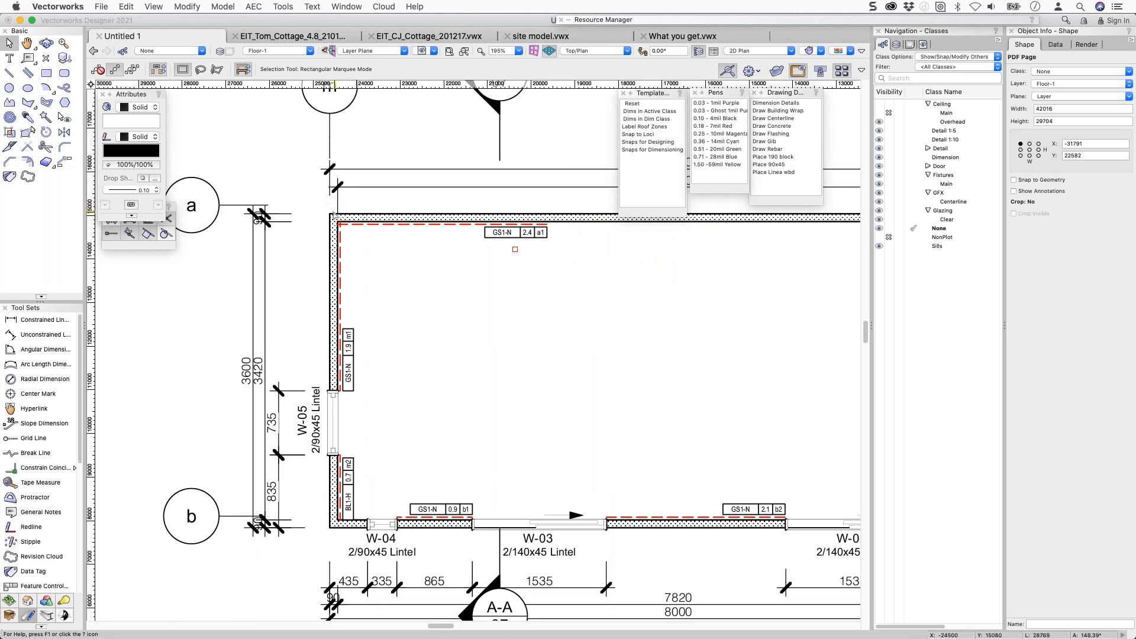
click(1022, 181)
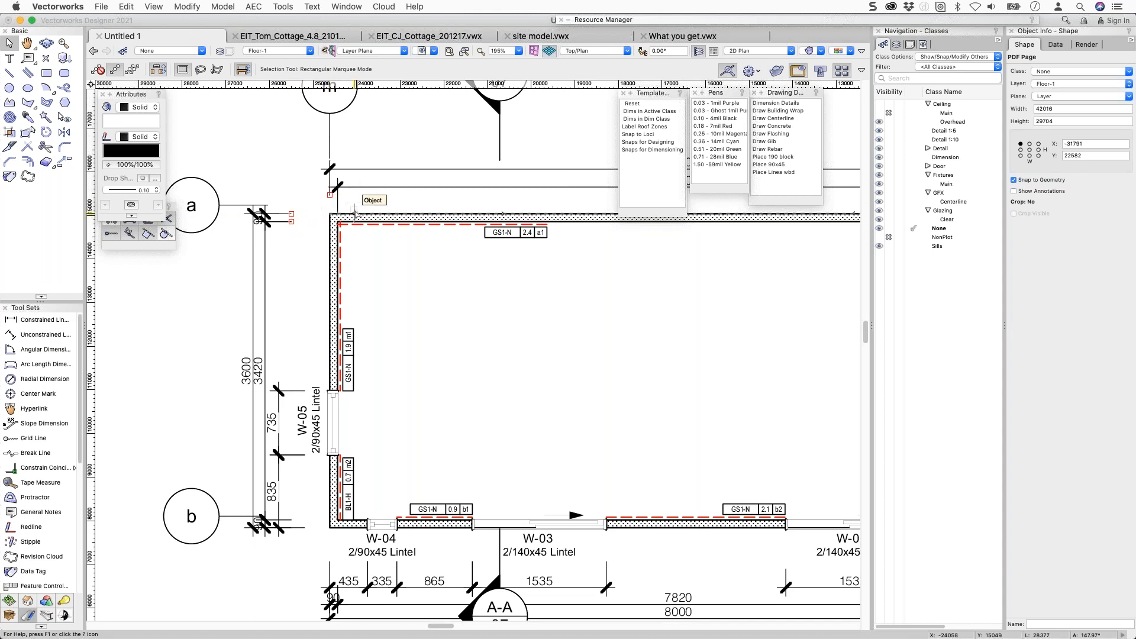
Zoom out and select the separate elevations PDF page.
scroll(354, 211, down, 5)
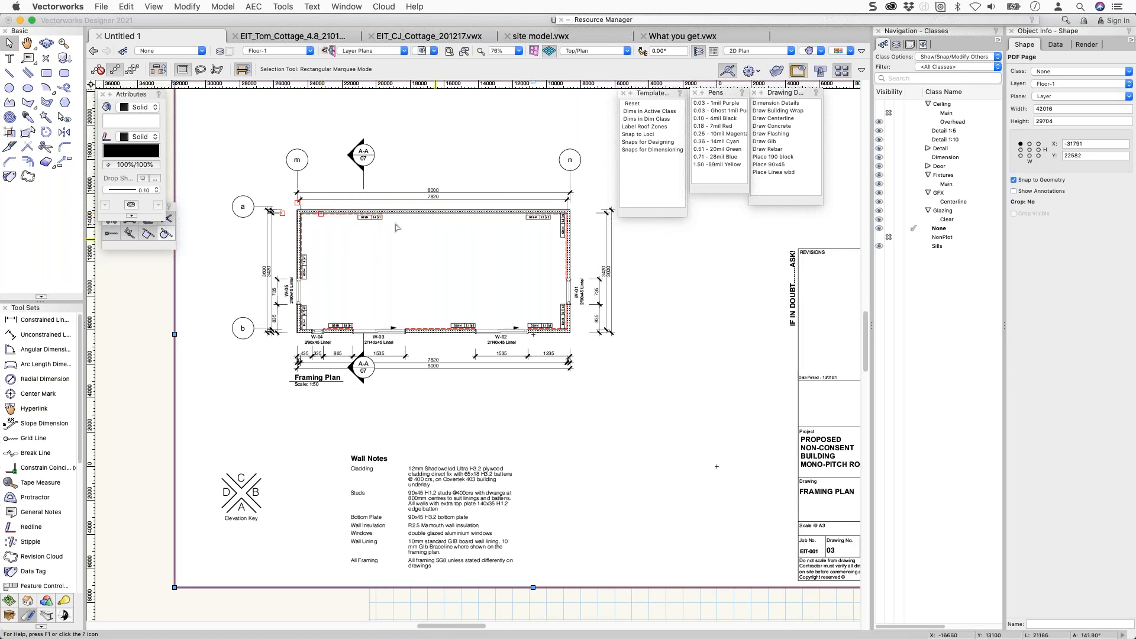
scroll(383, 218, down, 3)
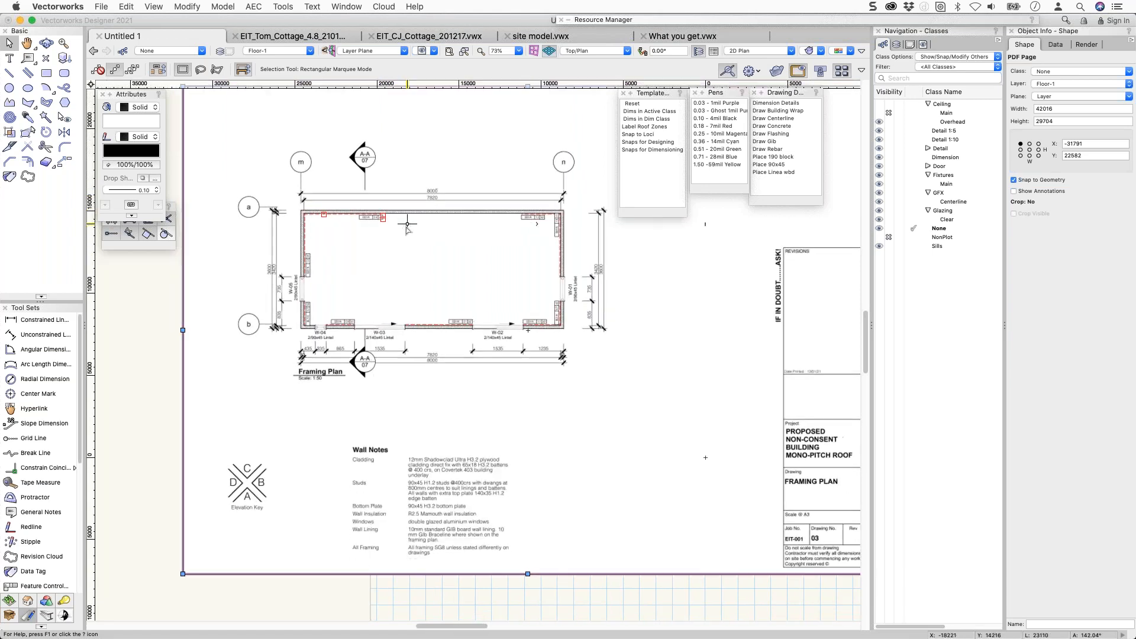
scroll(403, 224, down, 5)
click(691, 371)
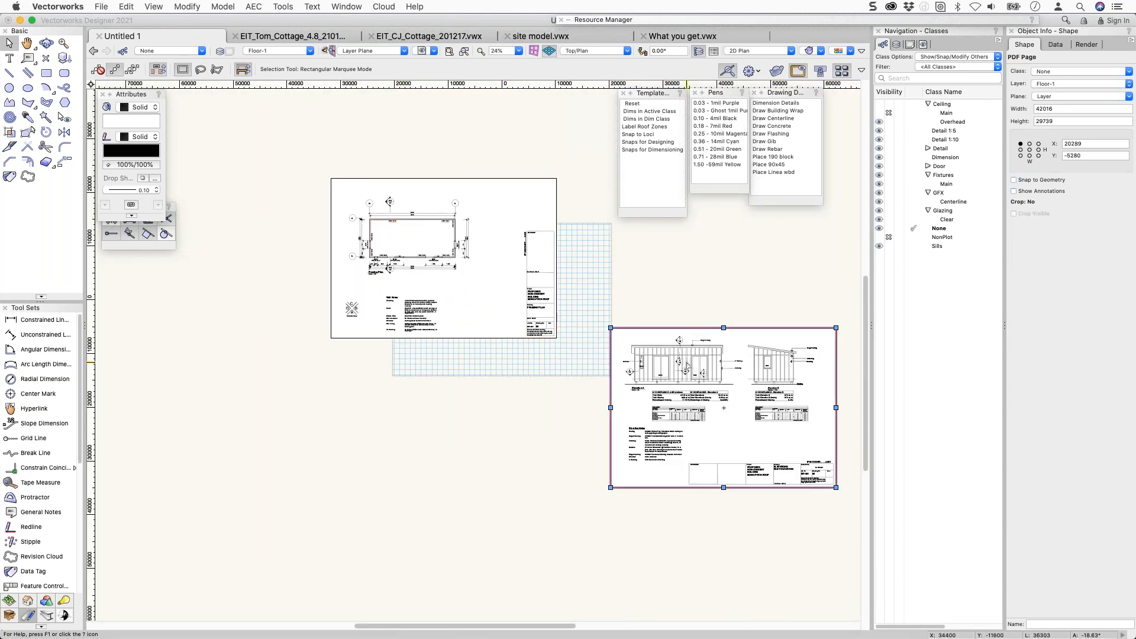
Ungroup the elevations PDF page with Modify > Ungroup, confirming the high-level objects prompt.
middle_drag(686, 361, 367, 322)
scroll(367, 322, up, 2)
scroll(366, 321, up, 3)
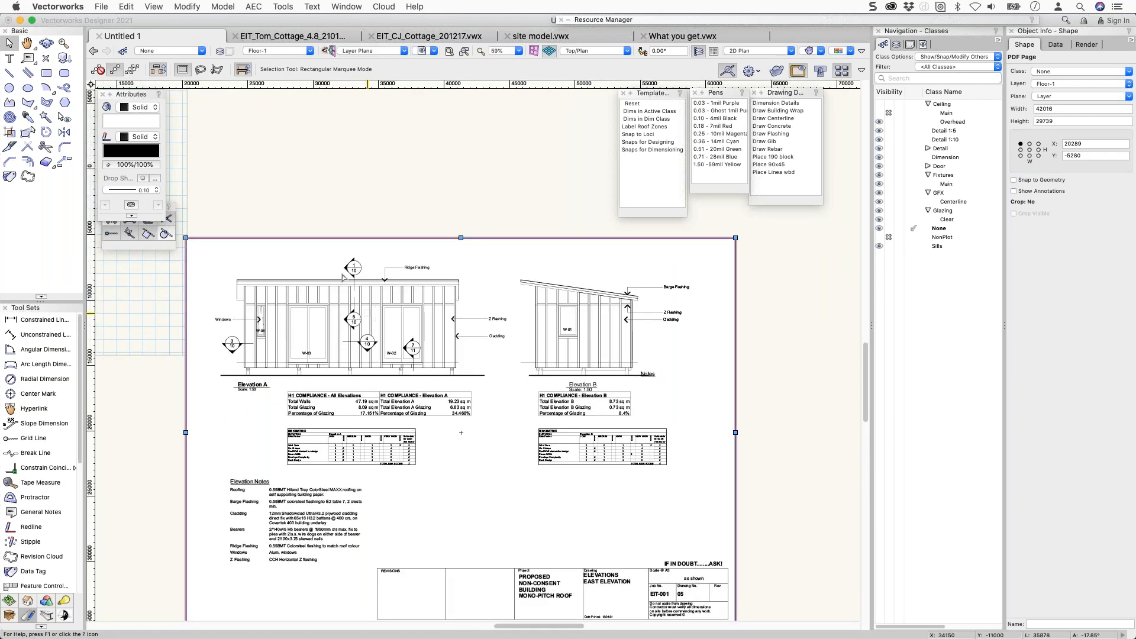
click(187, 7)
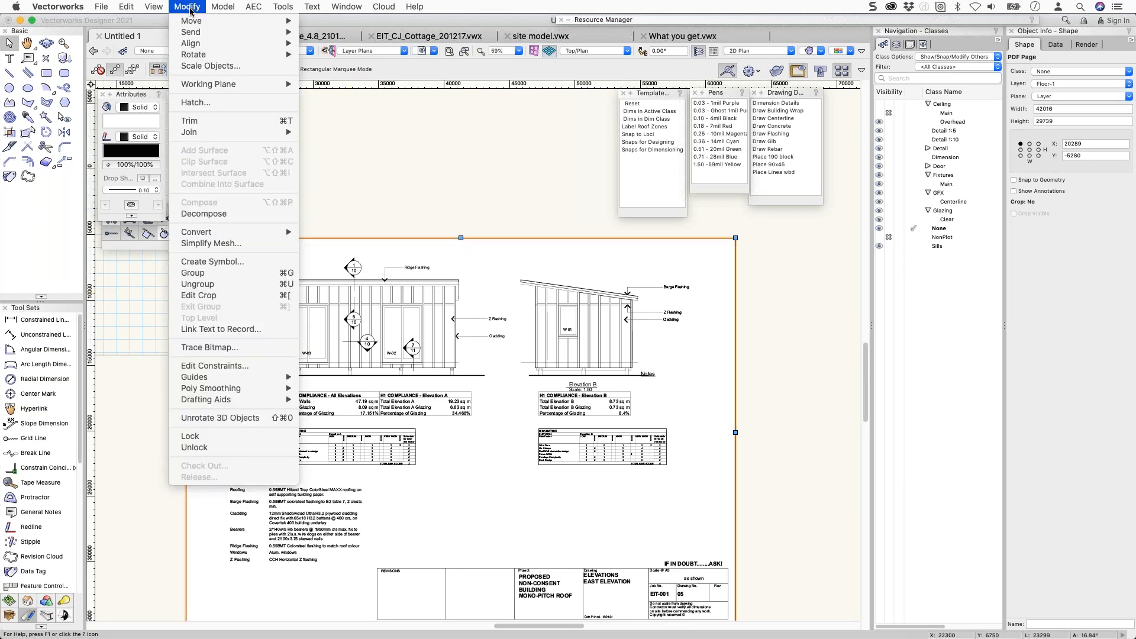
click(202, 285)
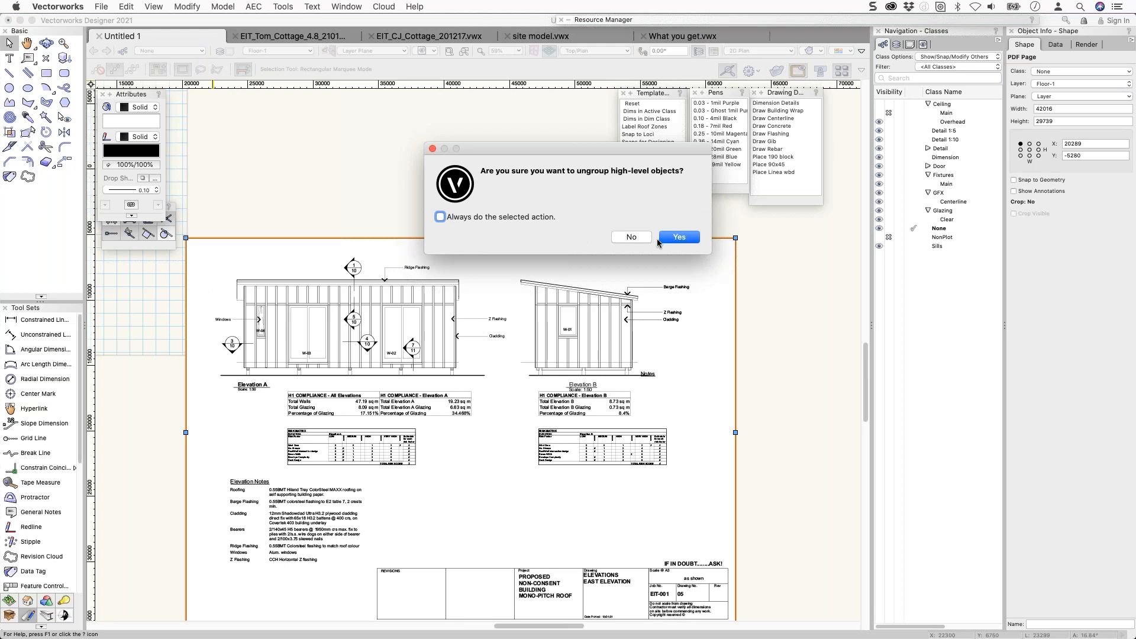
click(679, 237)
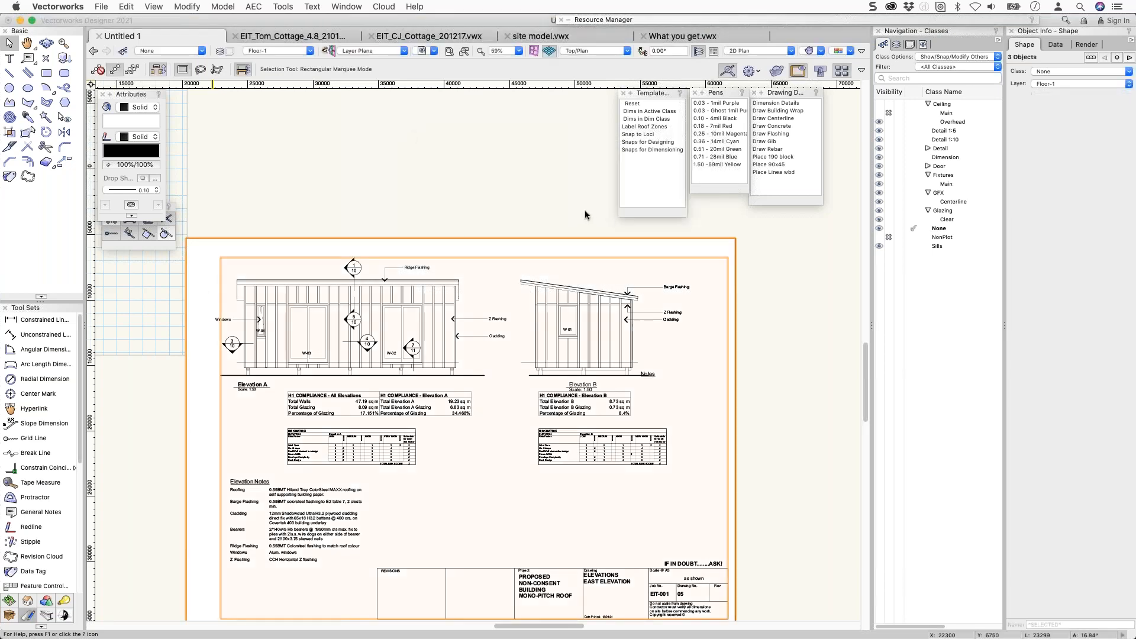
click(572, 197)
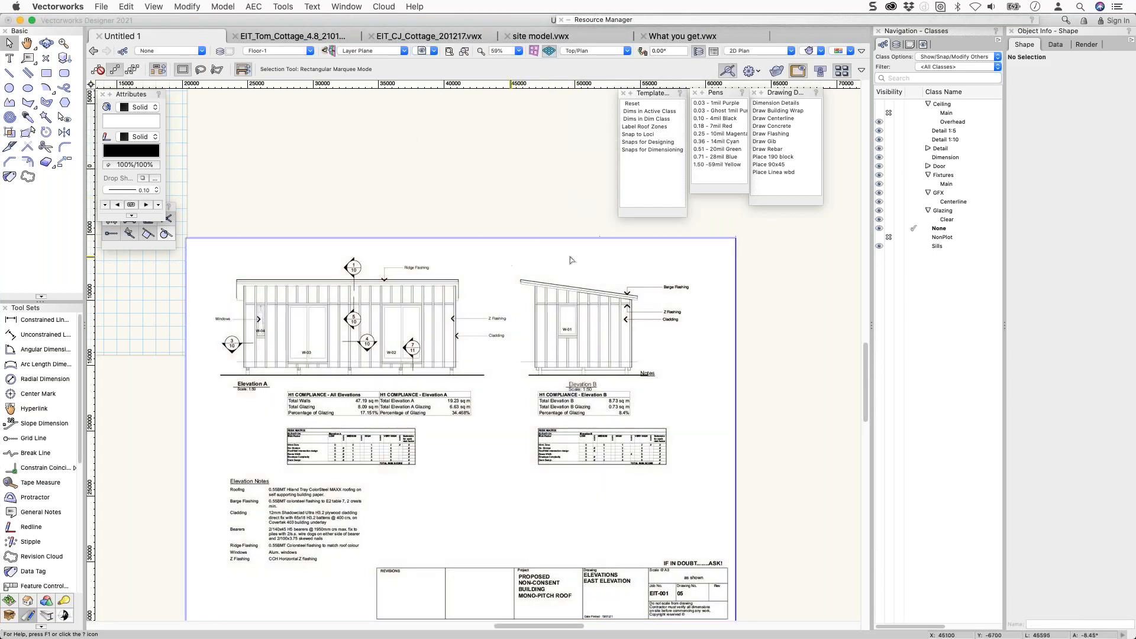
Separate and delete the elevation sheet's backing rectangle and page image.
drag(661, 258, 662, 257)
drag(317, 256, 419, 154)
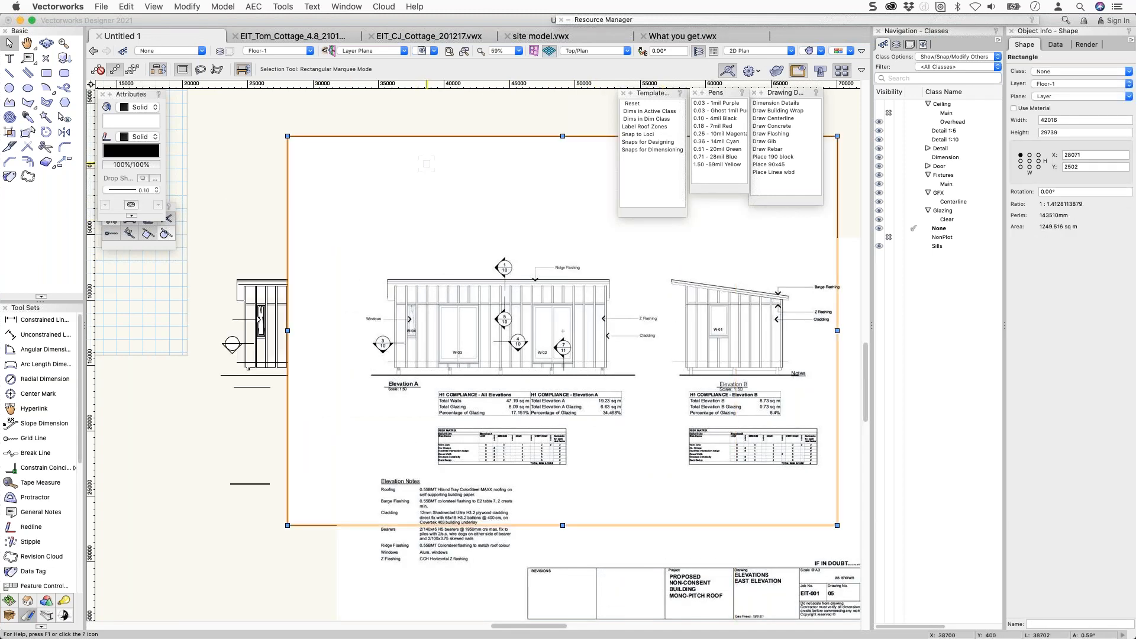
key(Delete)
drag(459, 296, 422, 233)
scroll(362, 226, up, 5)
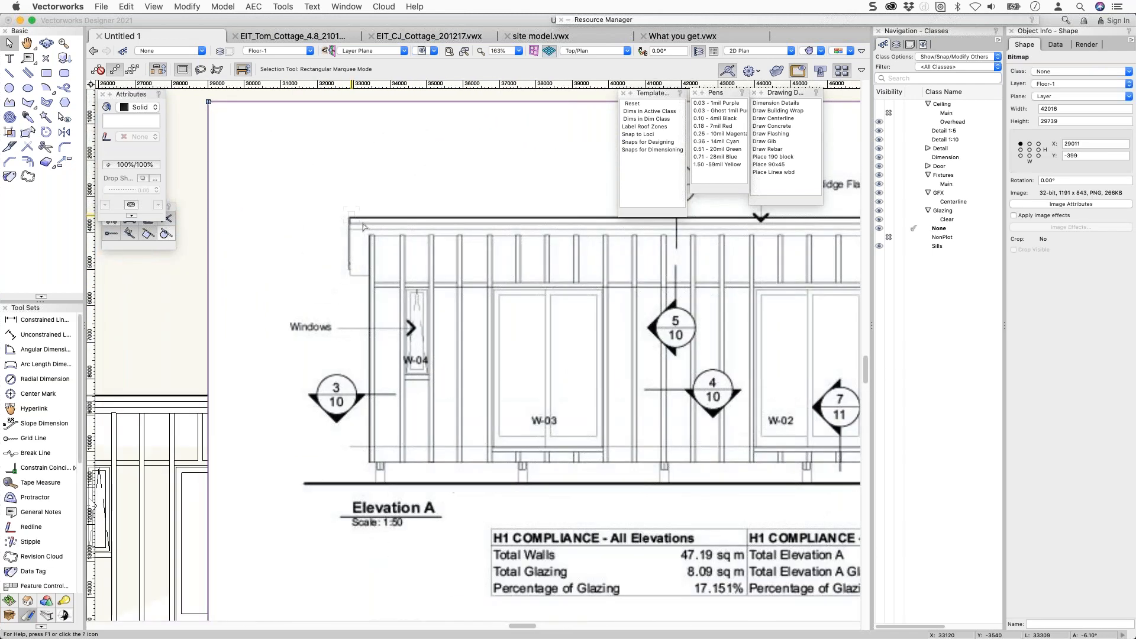
scroll(363, 226, up, 5)
scroll(364, 231, up, 2)
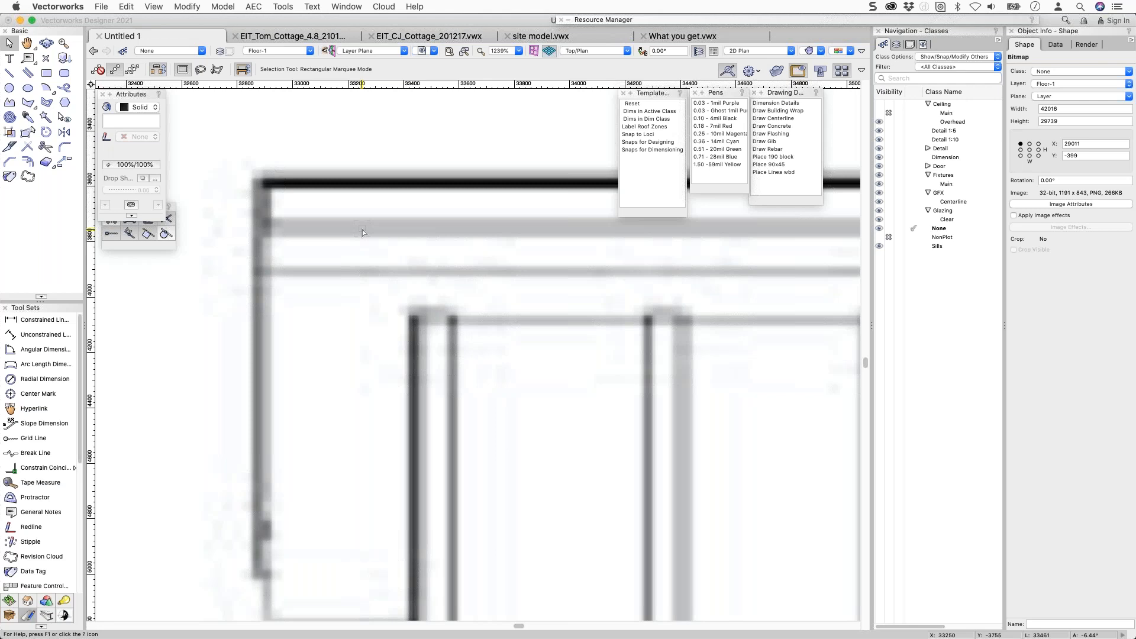
key(Delete)
Enter the elevation's nested groups and inspect a top line and a vertical stud.
scroll(361, 233, down, 7)
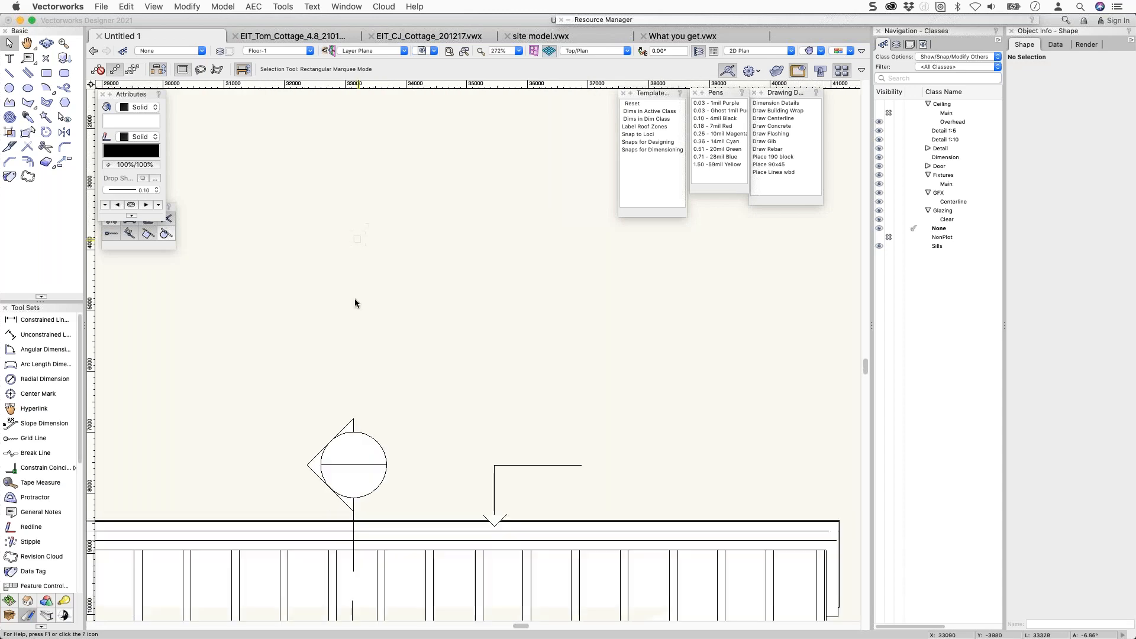
scroll(353, 357, down, 4)
middle_drag(325, 414, 405, 267)
scroll(253, 329, up, 3)
double_click(288, 237)
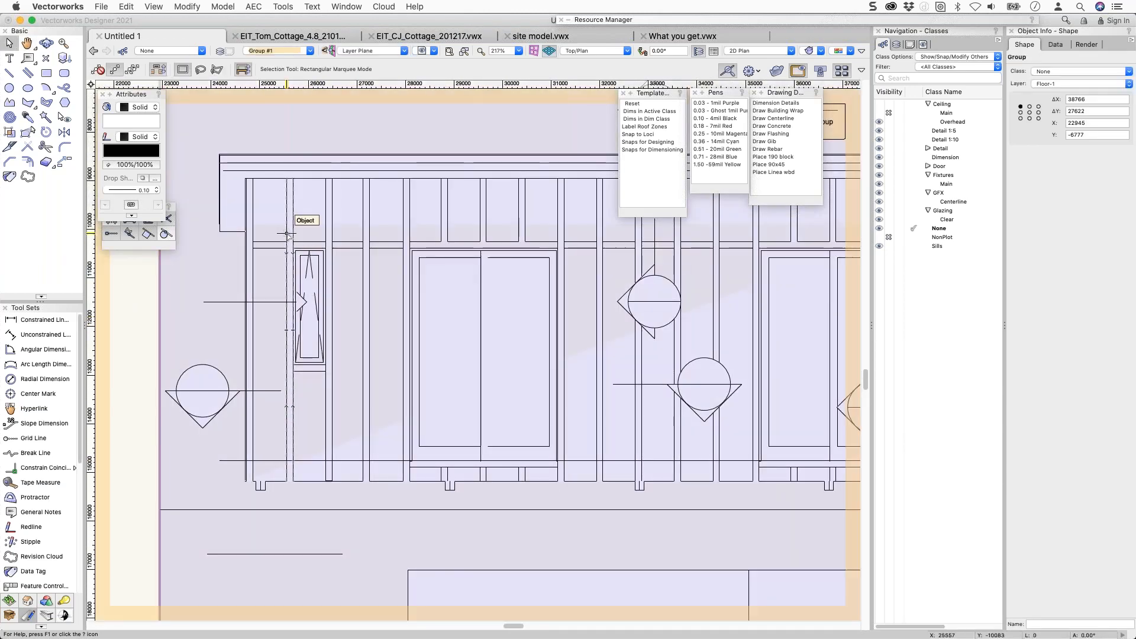
double_click(289, 236)
key(super+a)
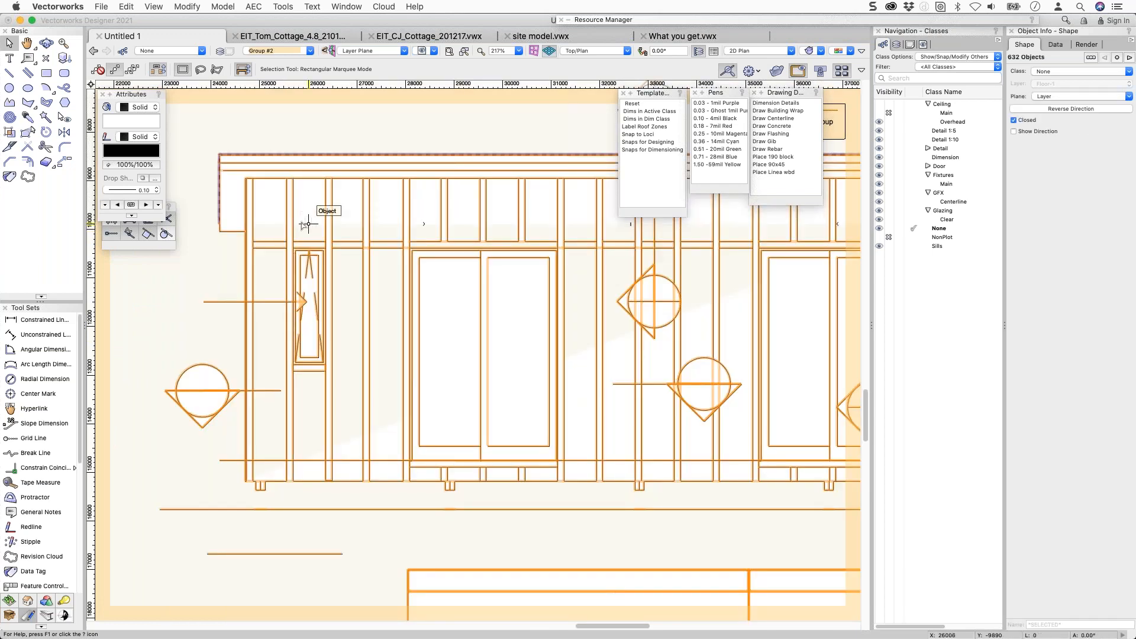
click(310, 141)
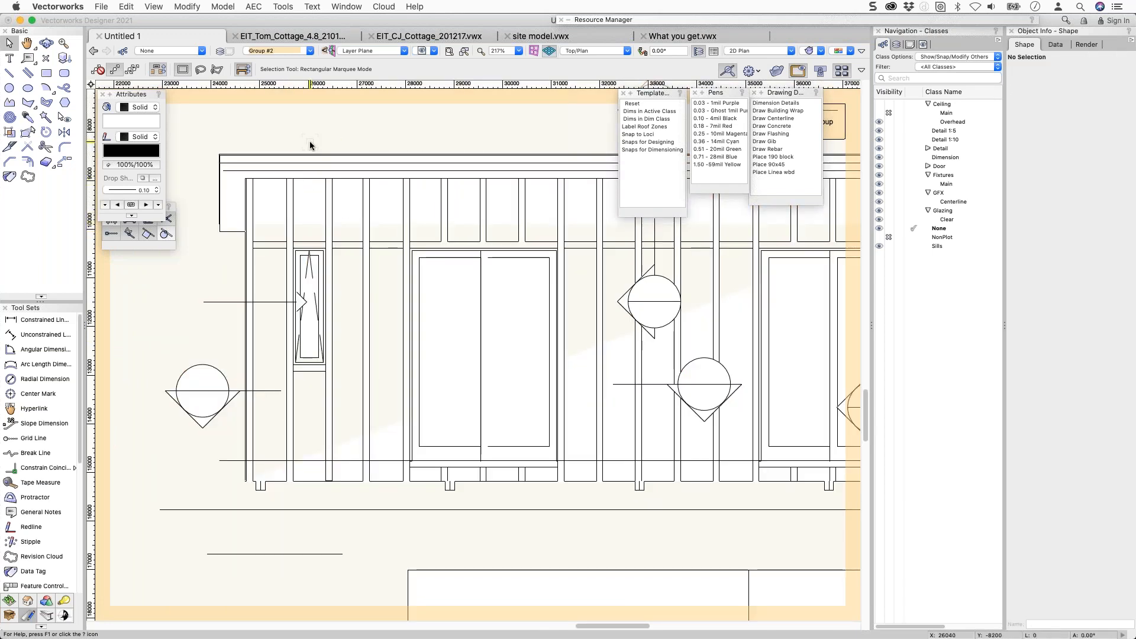
click(309, 177)
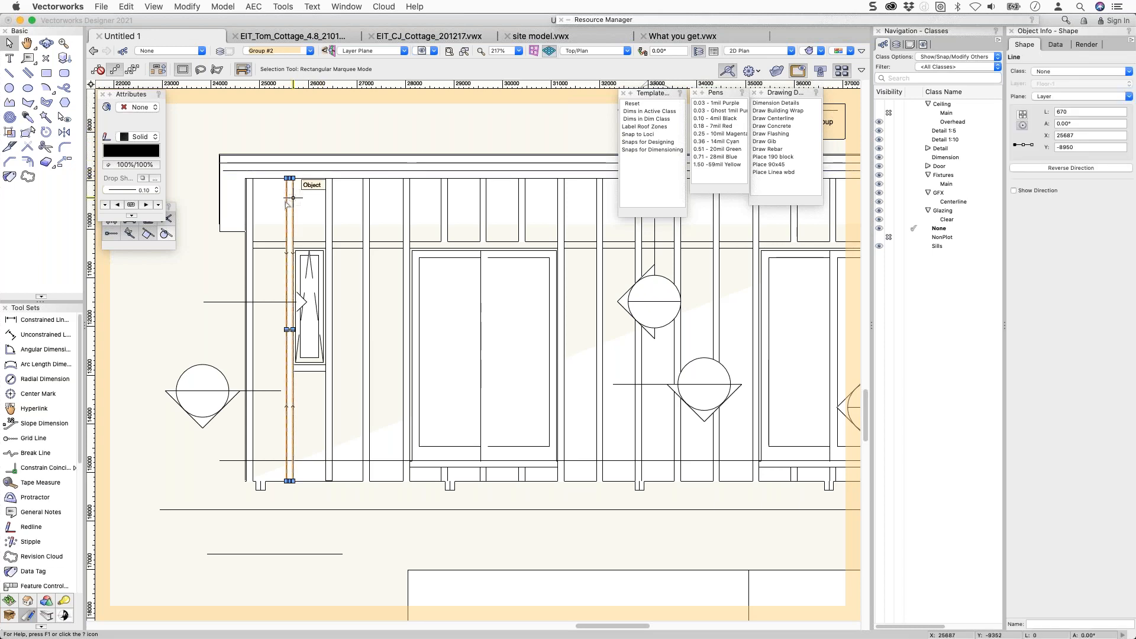
click(293, 200)
Inspect the door panels and circular marker, then view the whole elevation.
scroll(295, 198, down, 2)
middle_drag(356, 208, 294, 190)
click(352, 224)
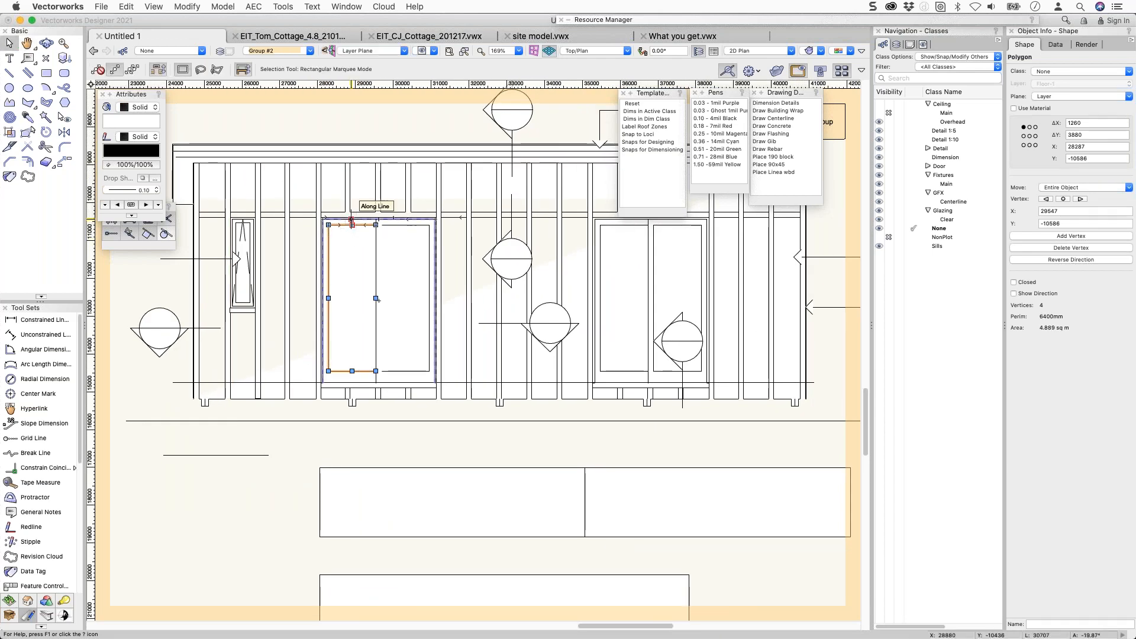
click(490, 258)
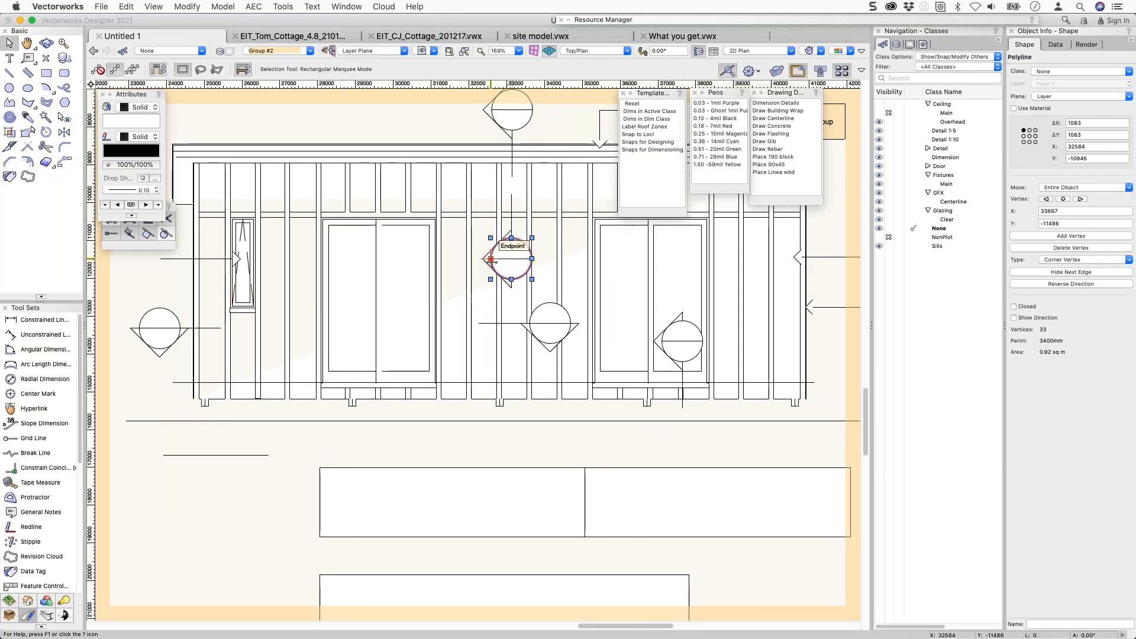
scroll(487, 234, down, 8)
middle_drag(440, 216, 331, 182)
click(486, 213)
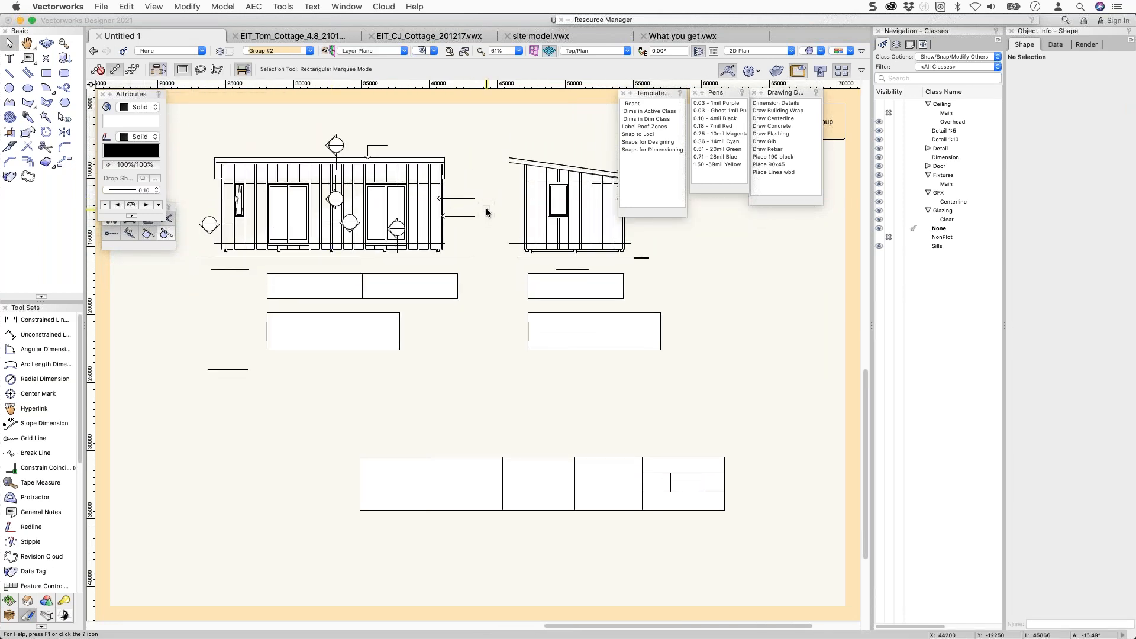
scroll(492, 208, down, 5)
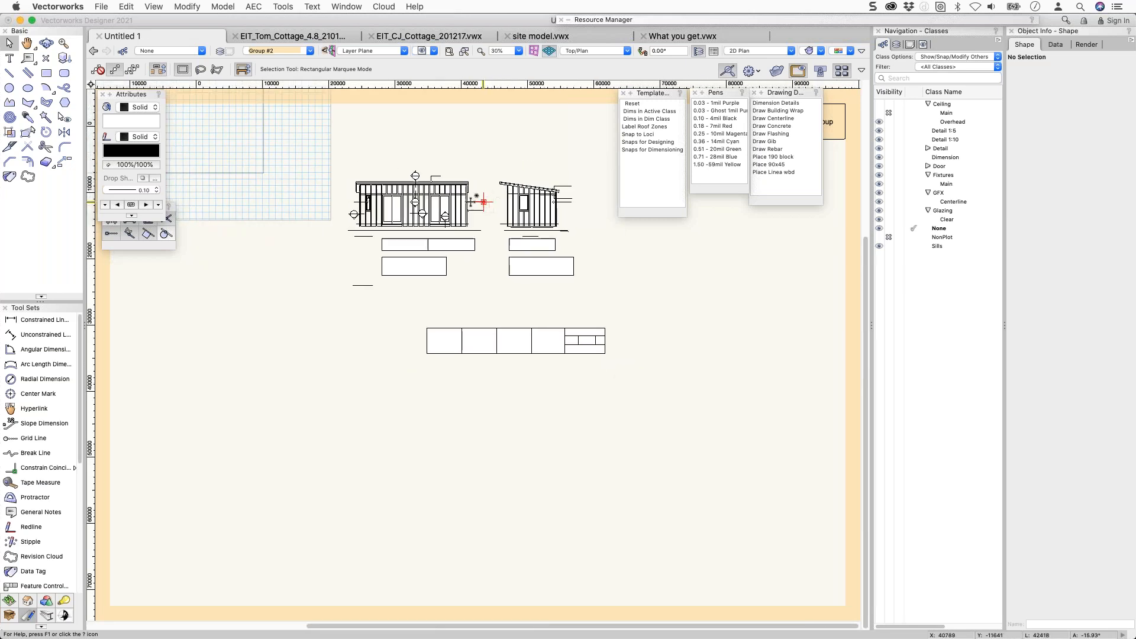
Exit the groups, delete the elevation drawing group, and select the plan PDF page.
click(835, 129)
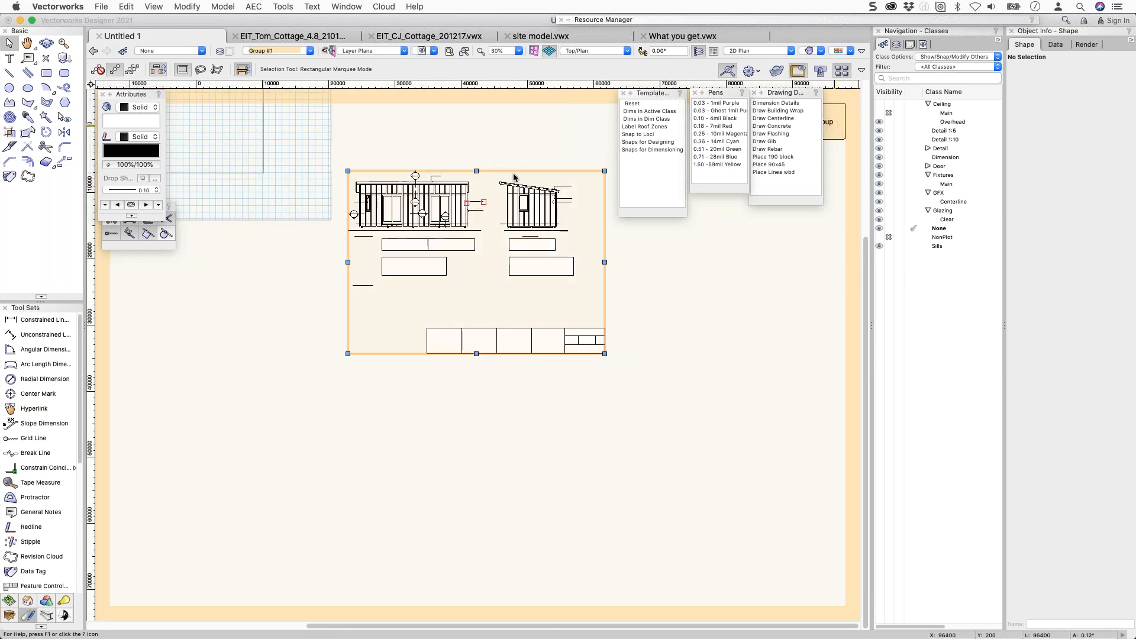
key(Delete)
middle_drag(348, 214, 565, 325)
click(830, 120)
click(408, 160)
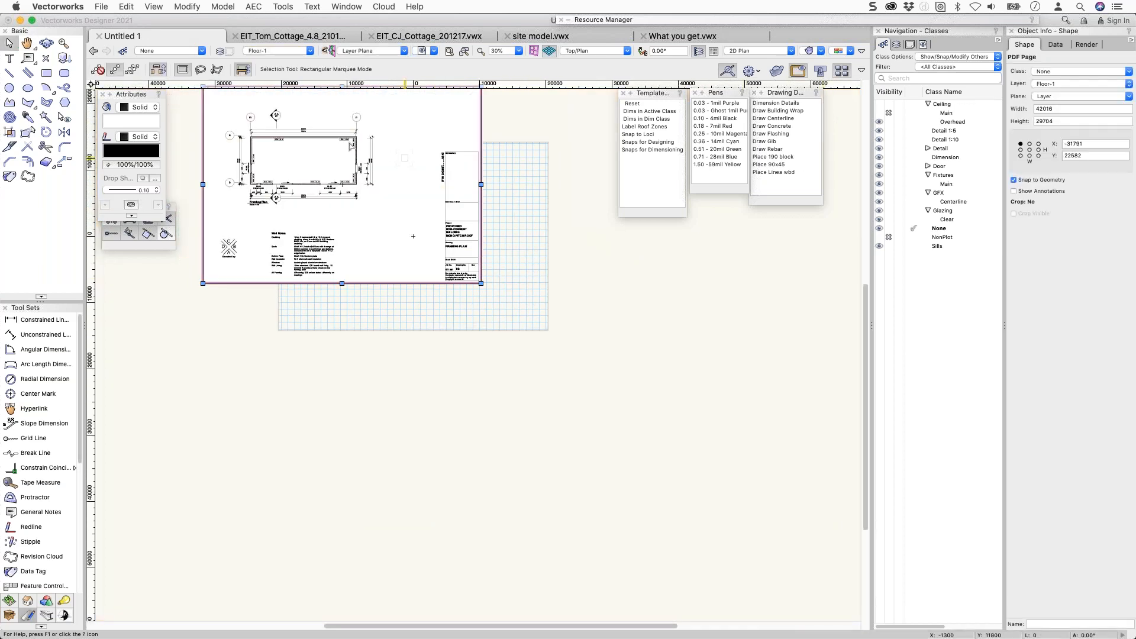
Crop the plan PDF page with Edit Crop to a rectangle around the floor plan.
right_click(223, 115)
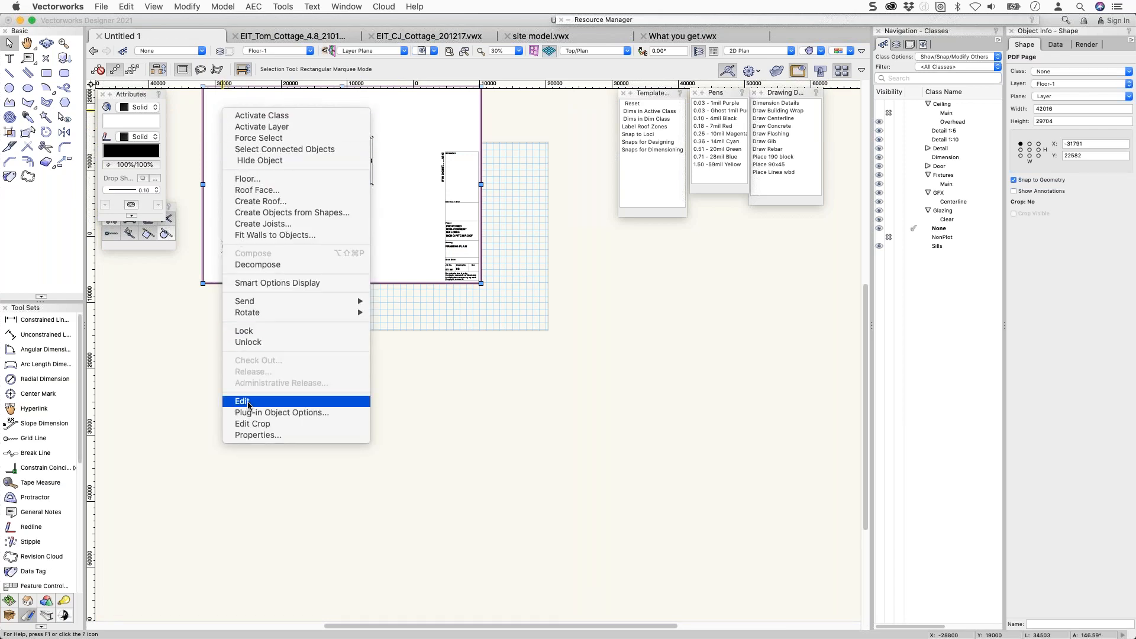
click(247, 423)
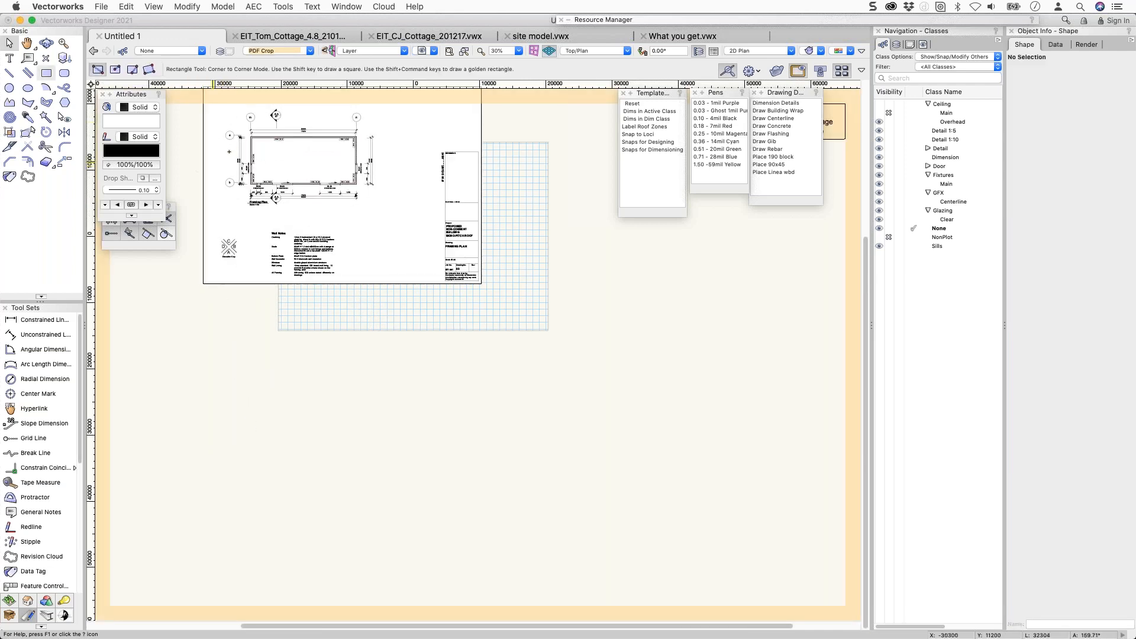
click(220, 105)
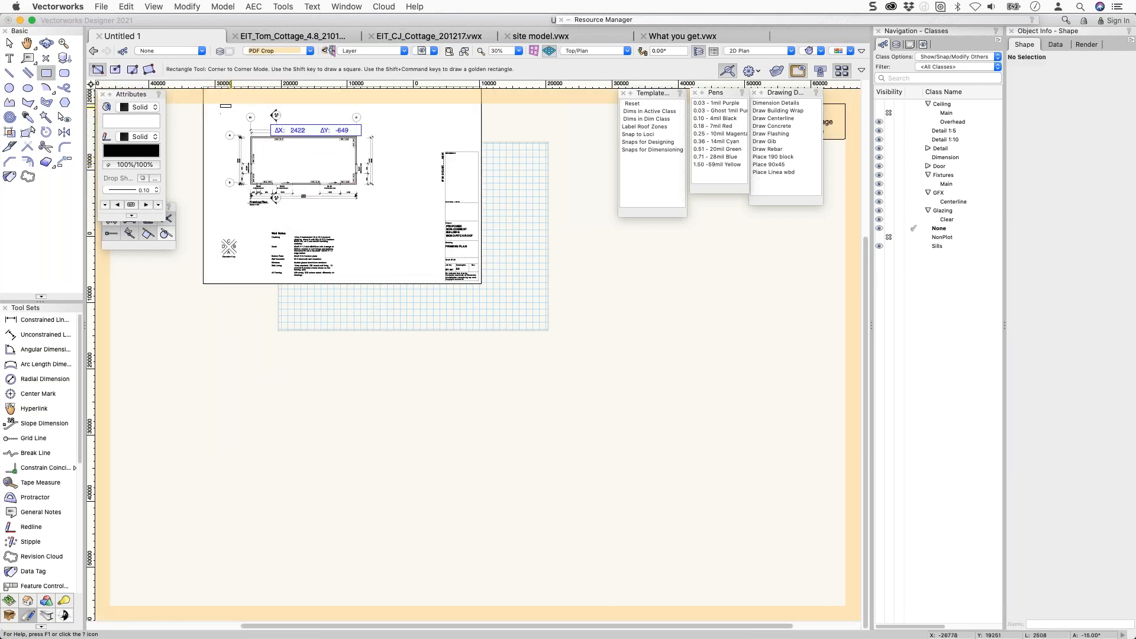
click(385, 217)
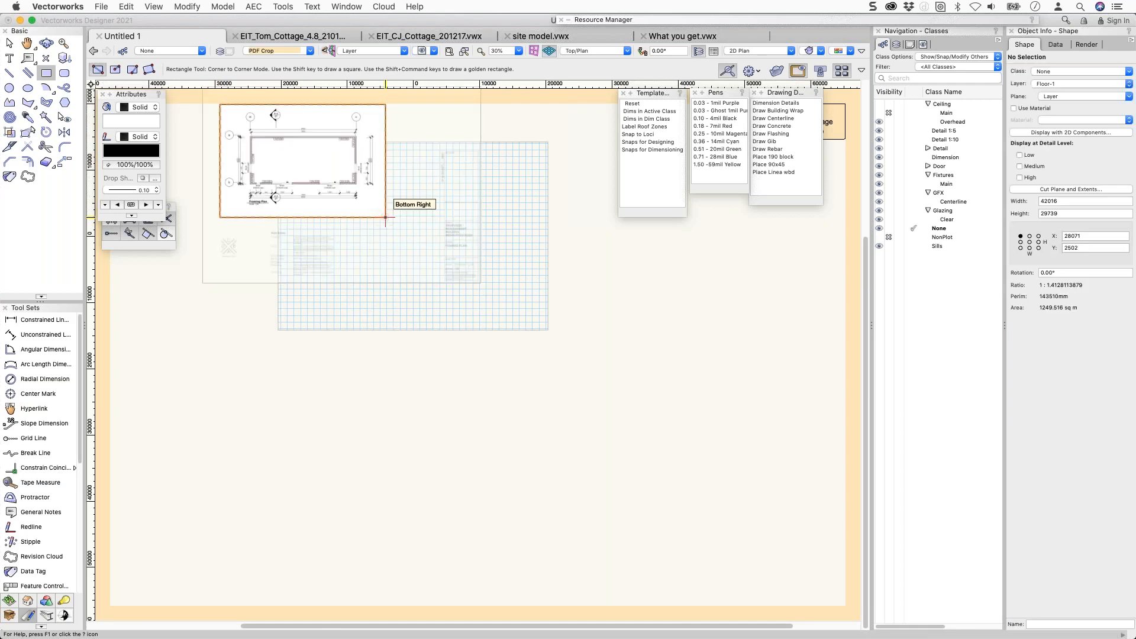
mouse_move(775, 93)
mouse_down()
mouse_move(733, 197)
mouse_move(714, 197)
mouse_up()
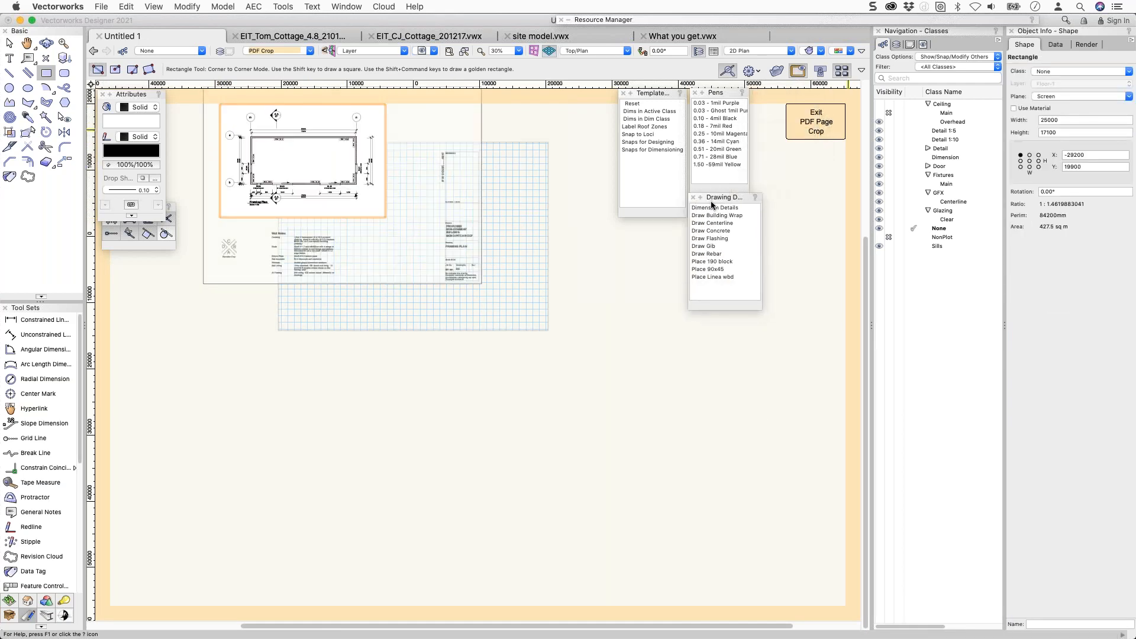
click(816, 122)
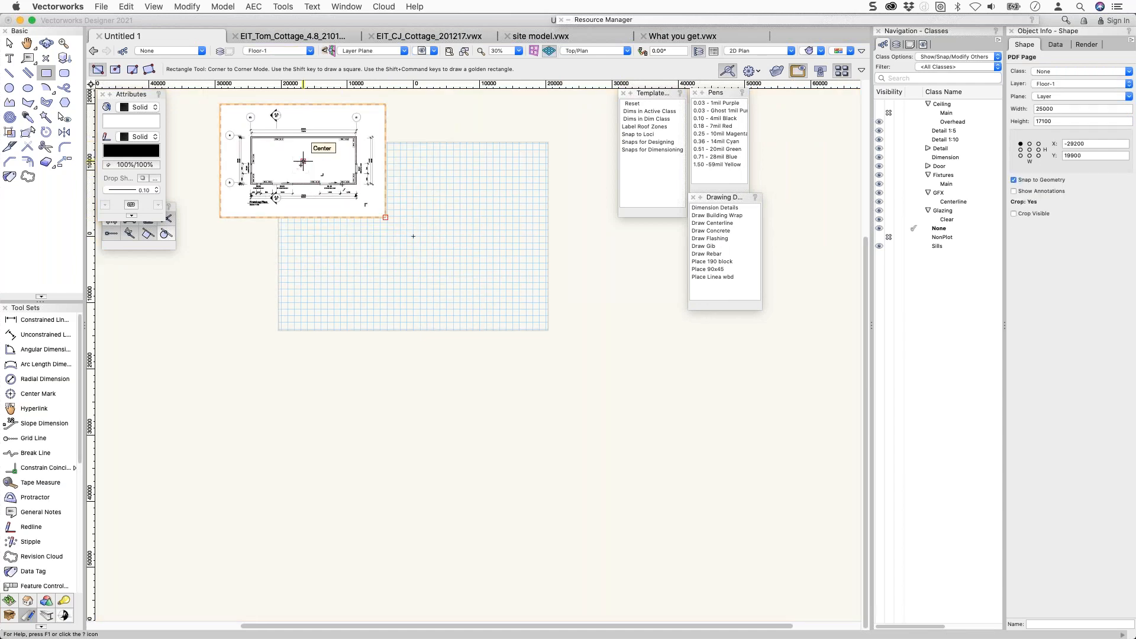
Move the cropped plan page onto the centre of the grid.
key(c)
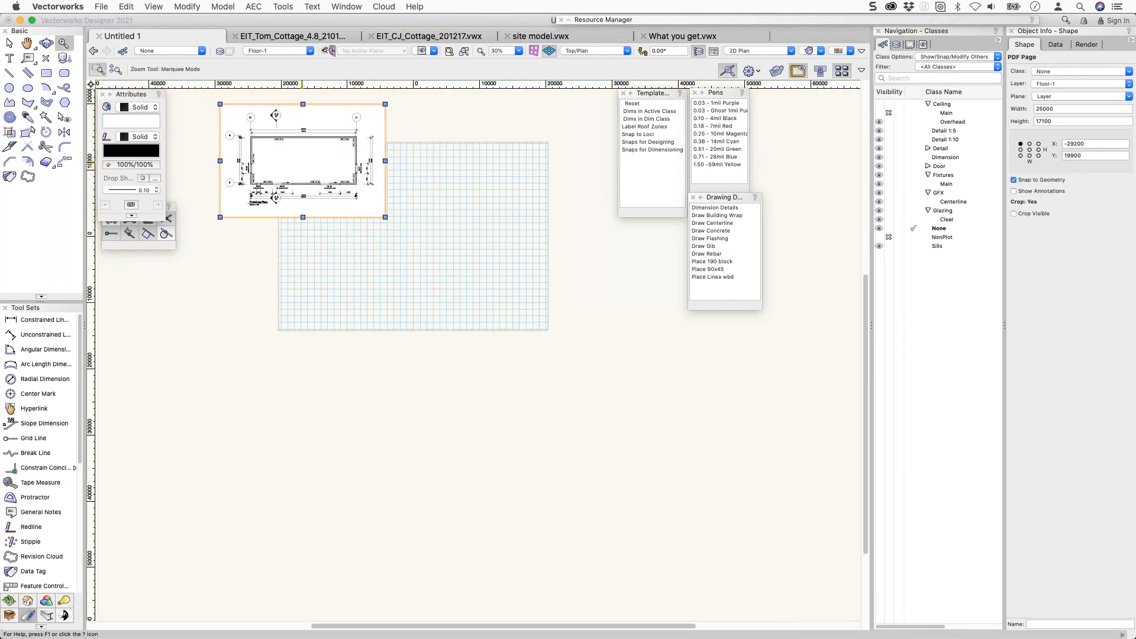
key(x)
drag(302, 164, 401, 233)
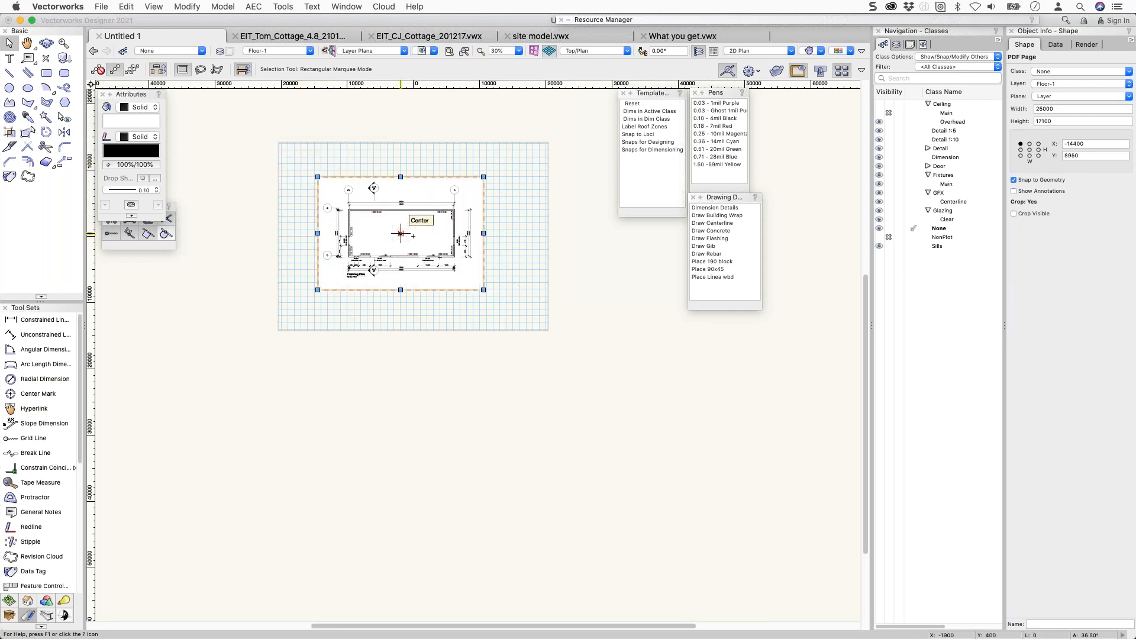
Zoom to about 84% so the cropped framing plan and gridline bubbles a and b are readable.
scroll(388, 213, up, 5)
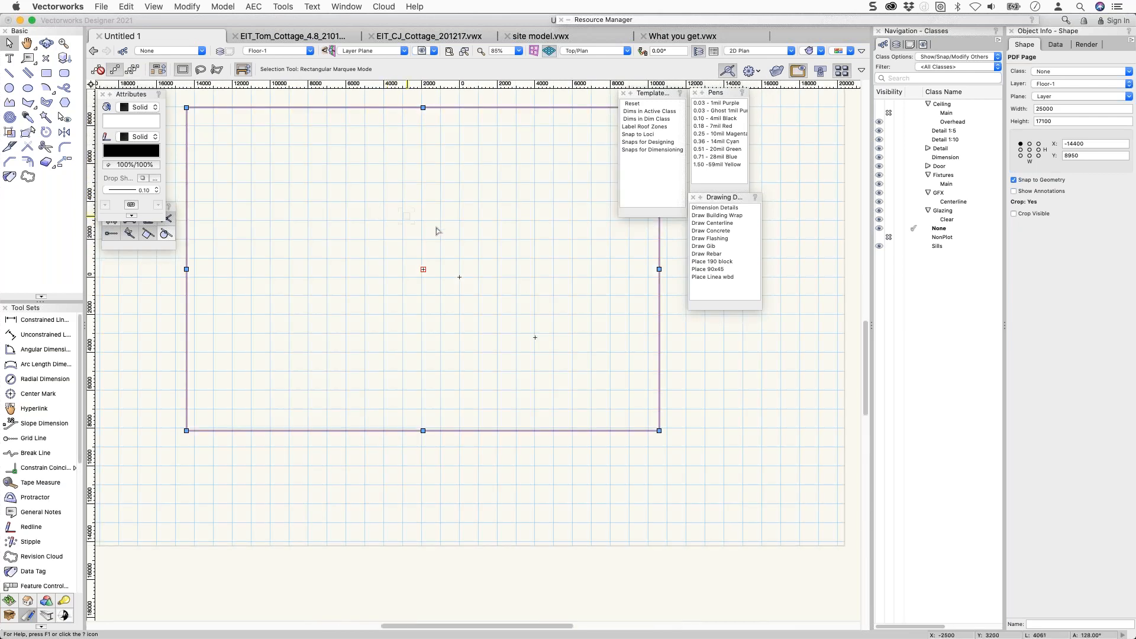
scroll(447, 225, up, 1)
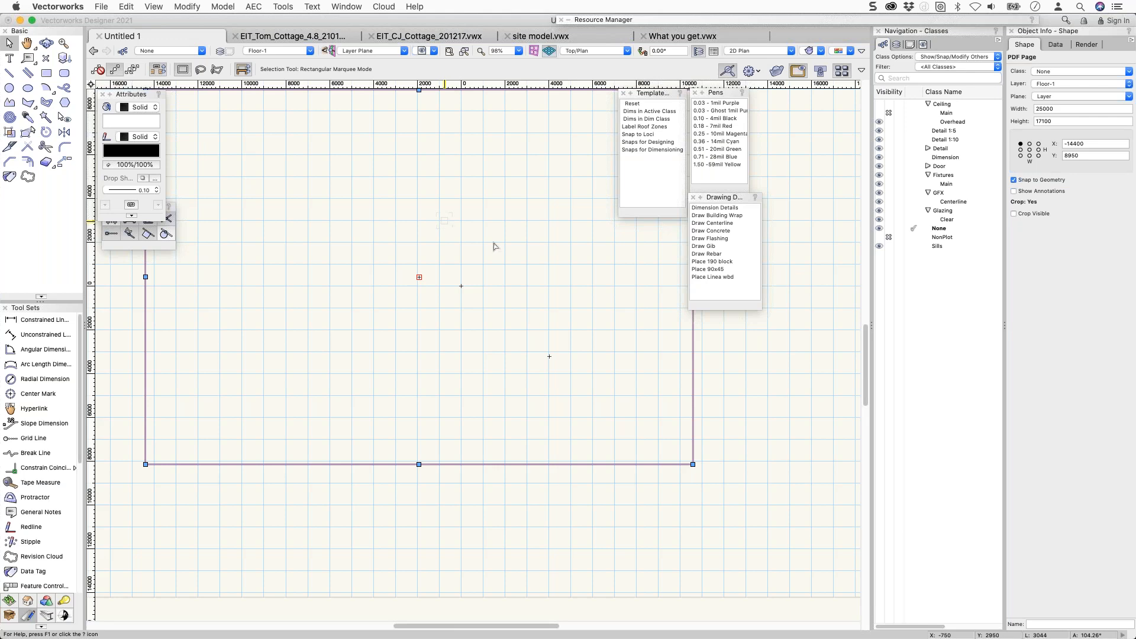
click(787, 407)
scroll(588, 307, down, 1)
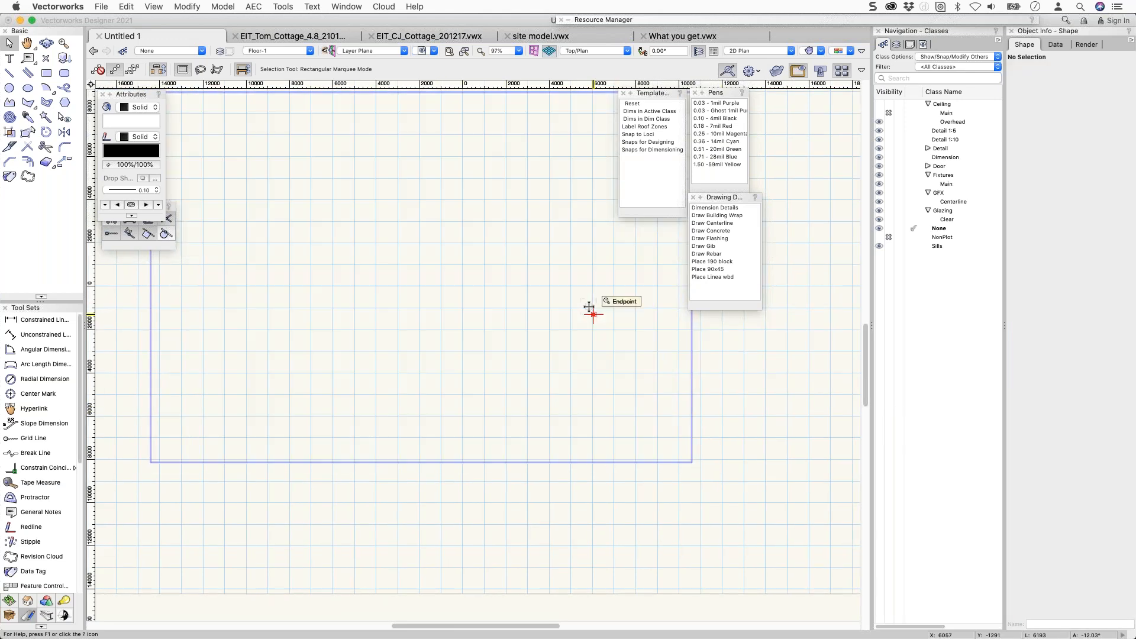
scroll(591, 299, down, 5)
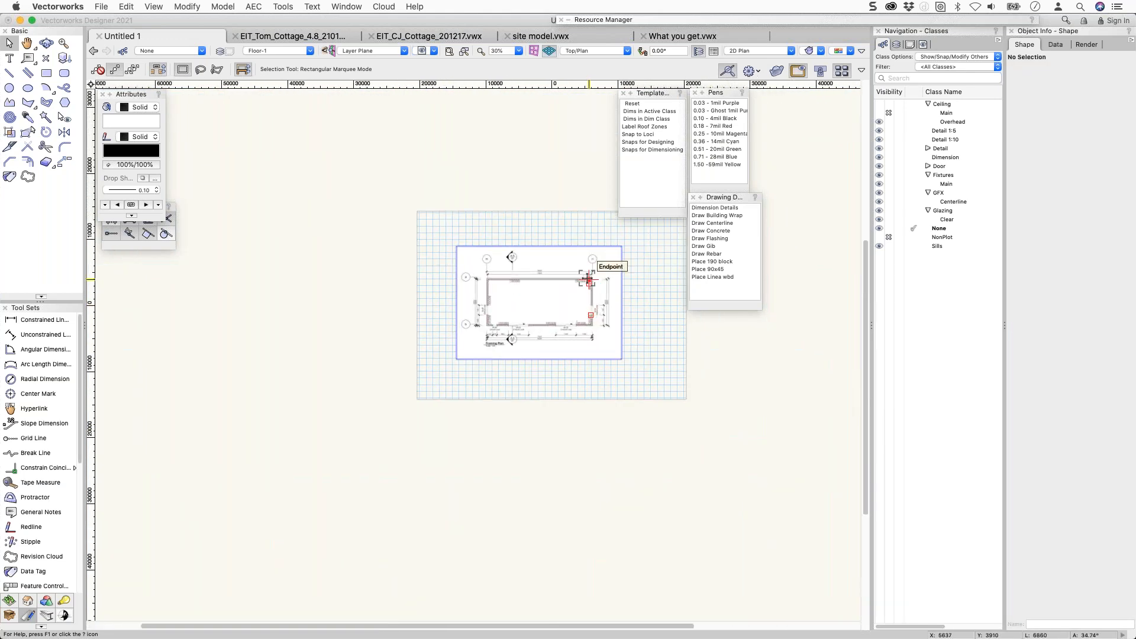
scroll(589, 280, up, 3)
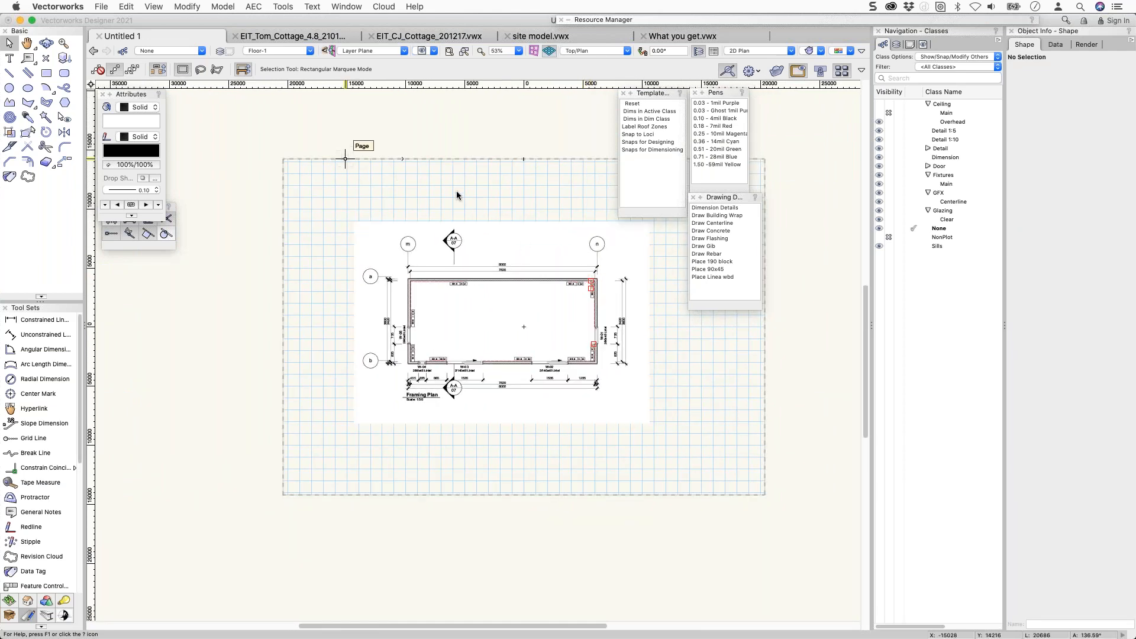
click(437, 283)
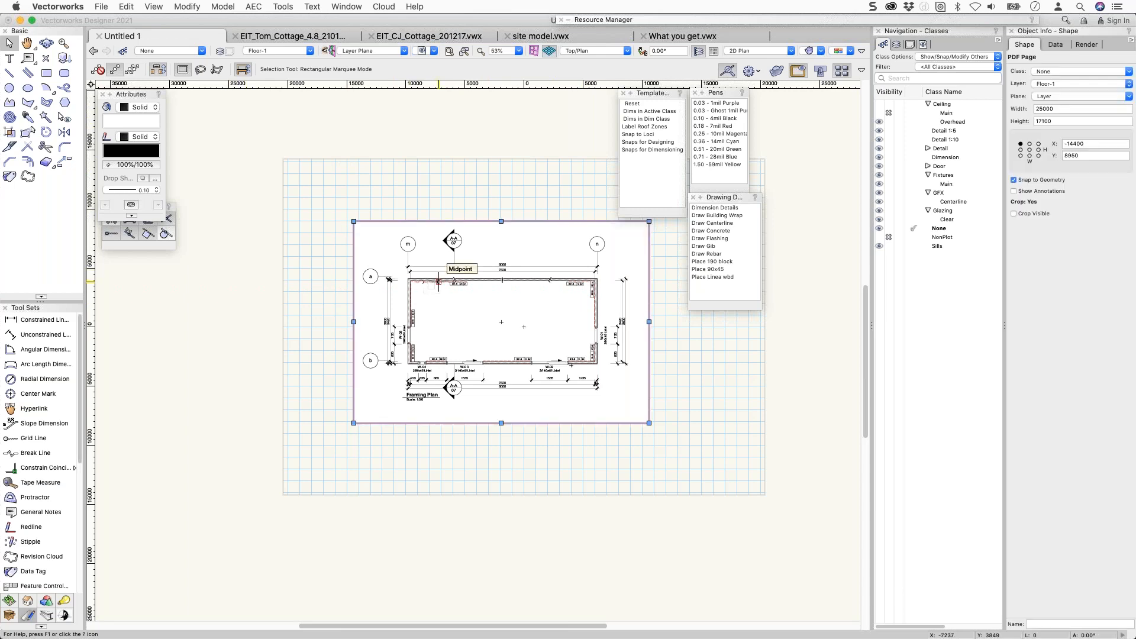
scroll(390, 293, up, 3)
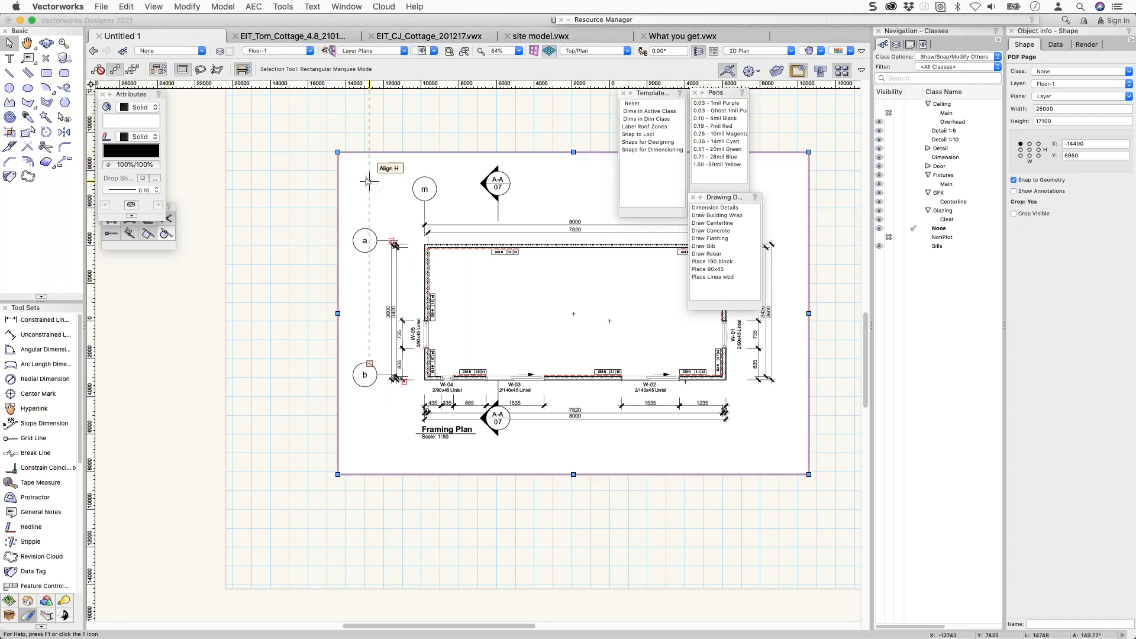
click(308, 131)
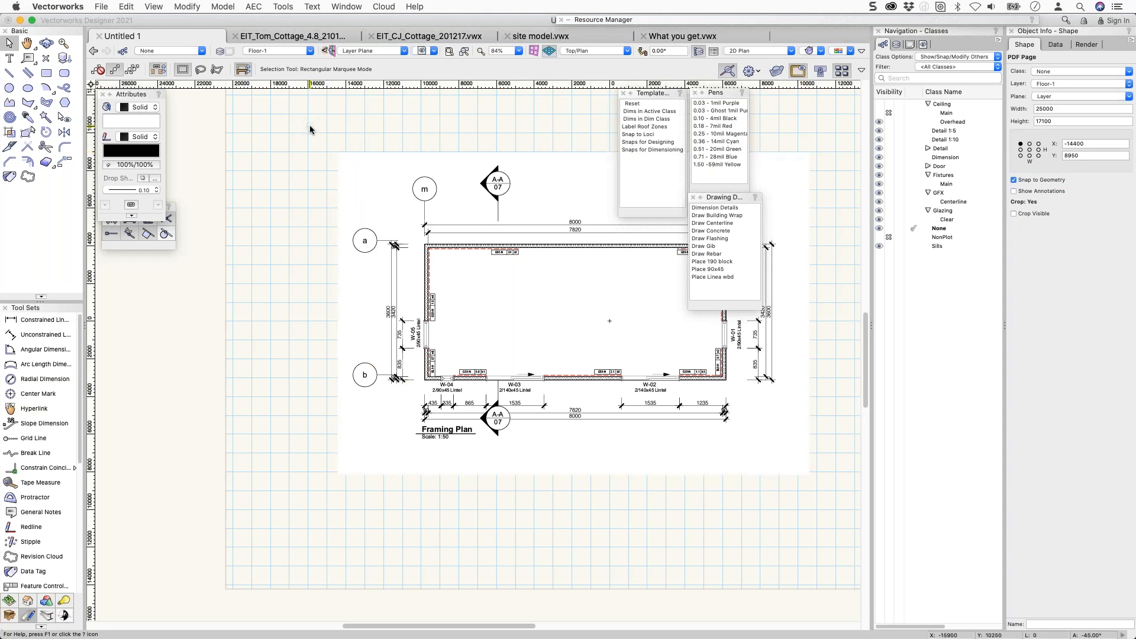
click(188, 6)
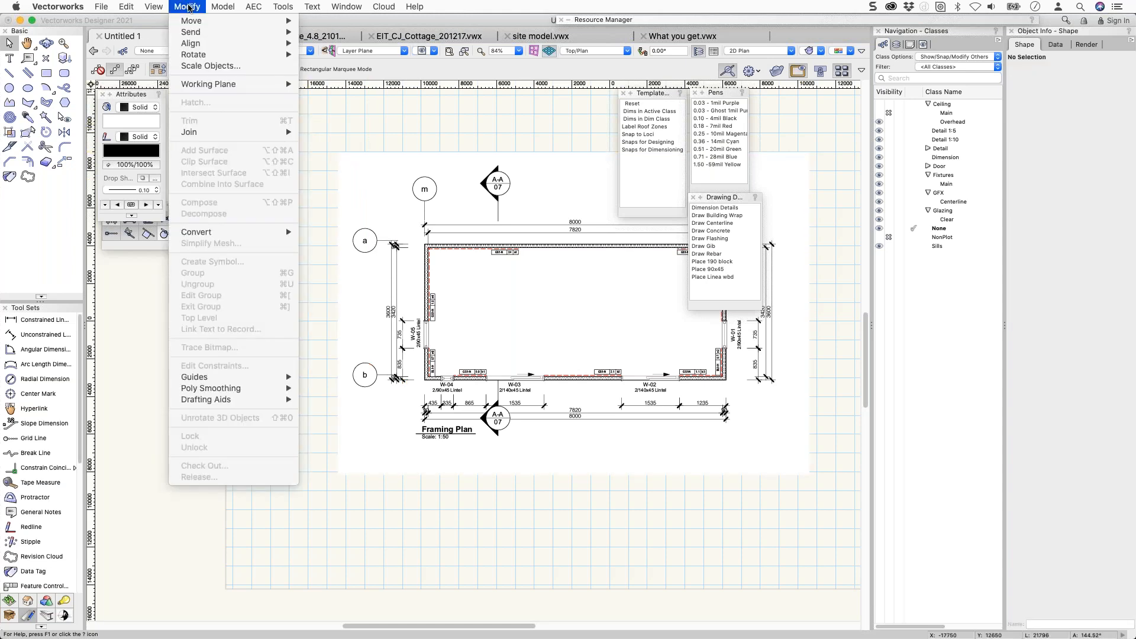
Open Scale Objects in Symmetric By Distance mode and try enabling the greyed Entire drawing option.
click(198, 65)
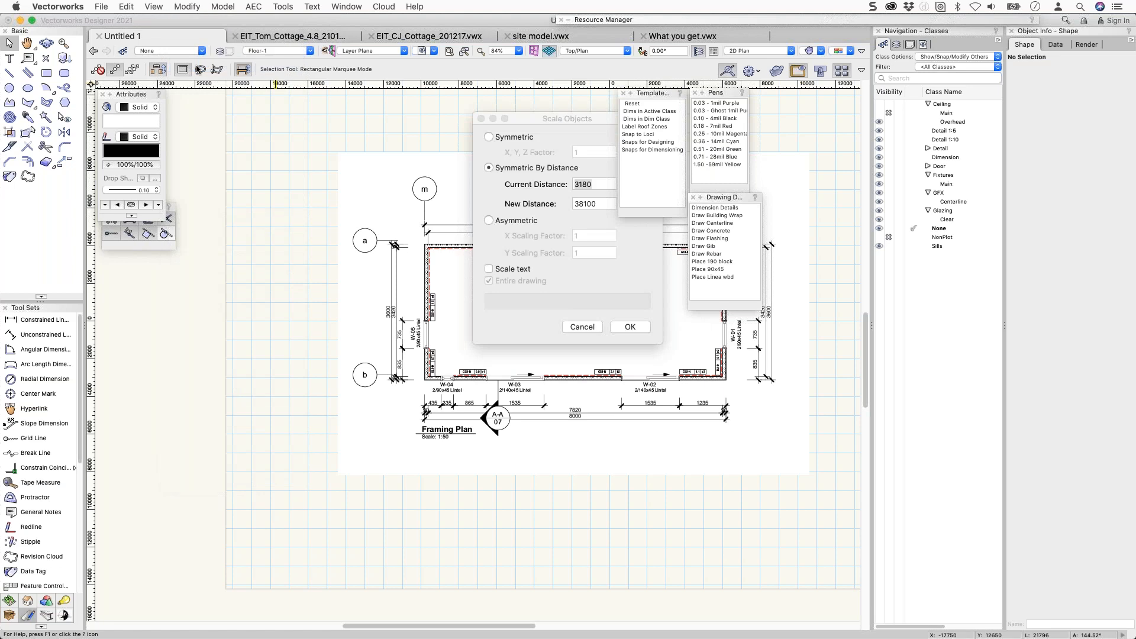
click(506, 285)
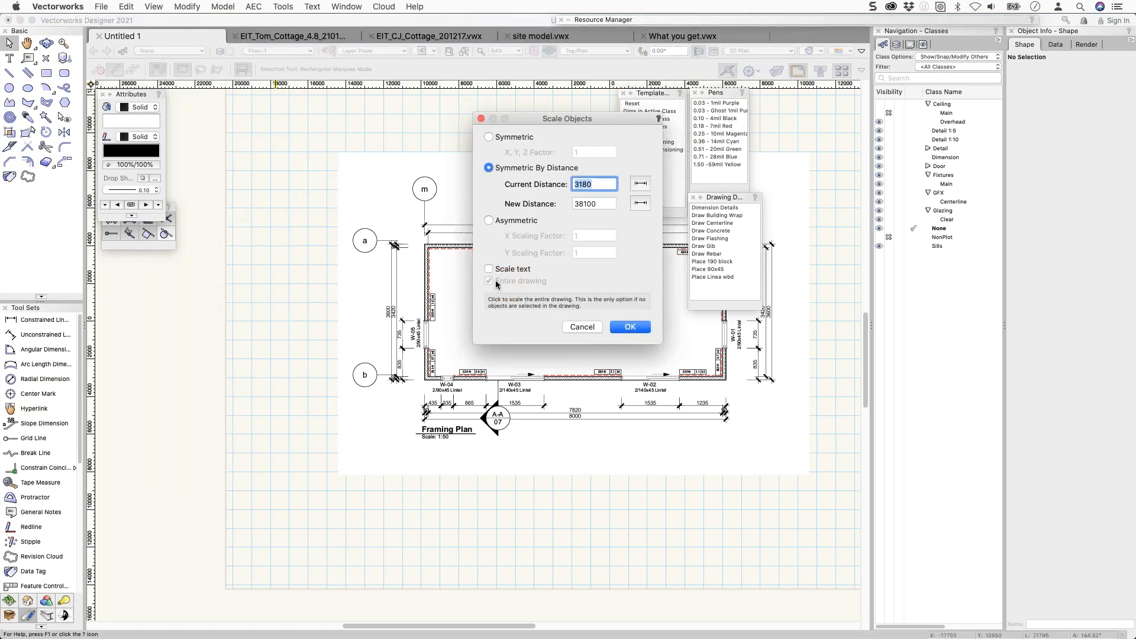
click(492, 283)
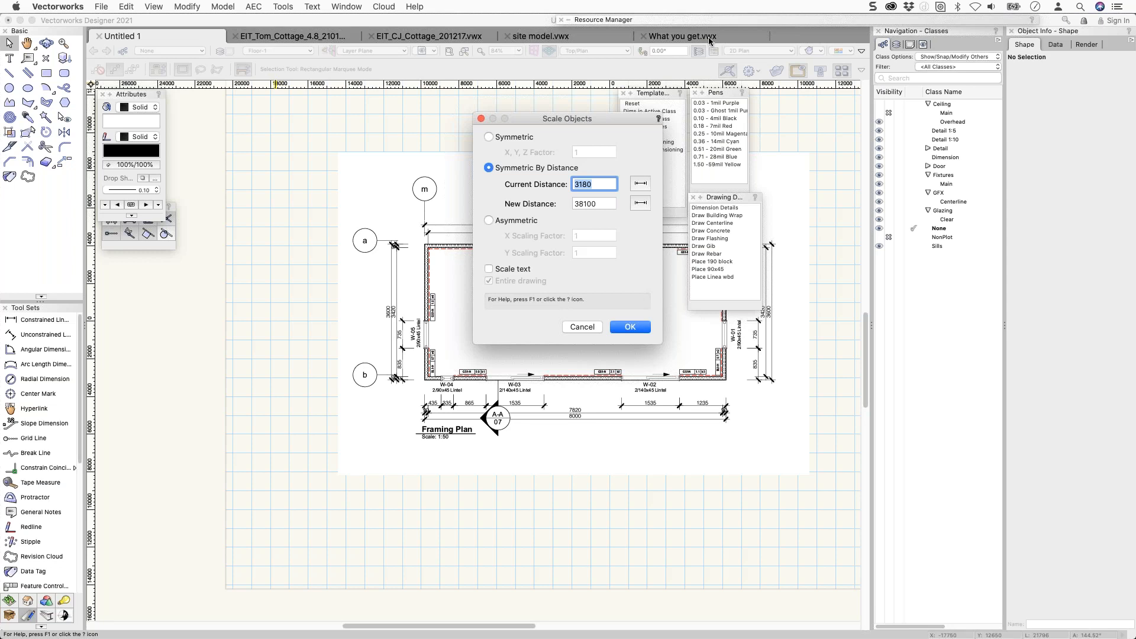
Cancel Scale Objects without changing the plan and show the resources stored in Untitled 1.
key(Escape)
mouse_move(835, 22)
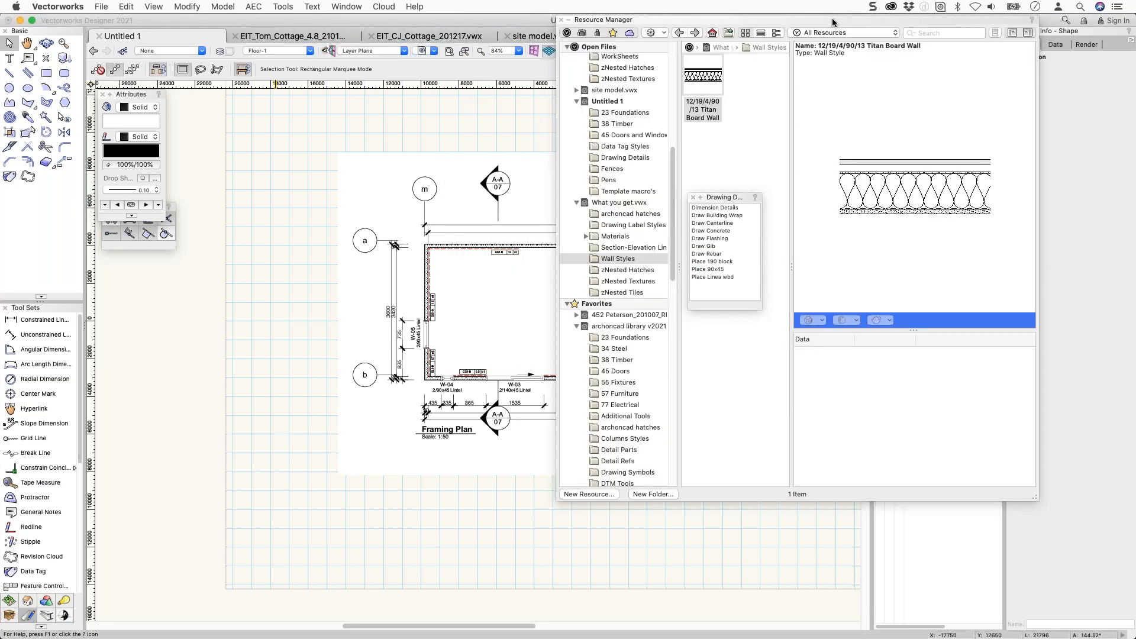
scroll(639, 83, up, 5)
scroll(643, 92, down, 6)
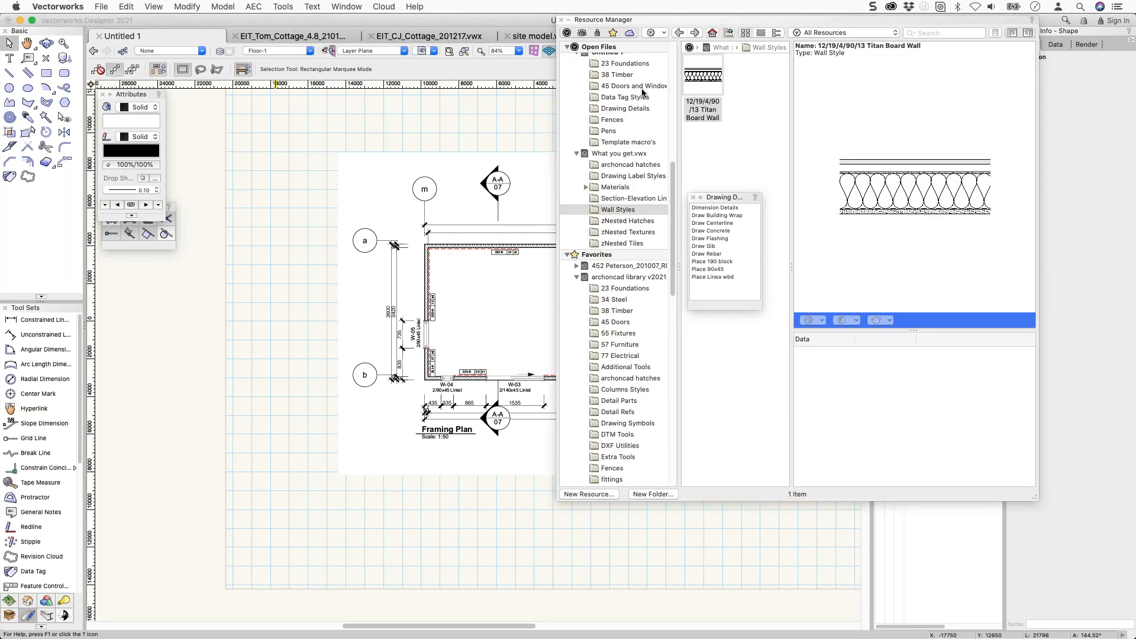
scroll(604, 151, up, 5)
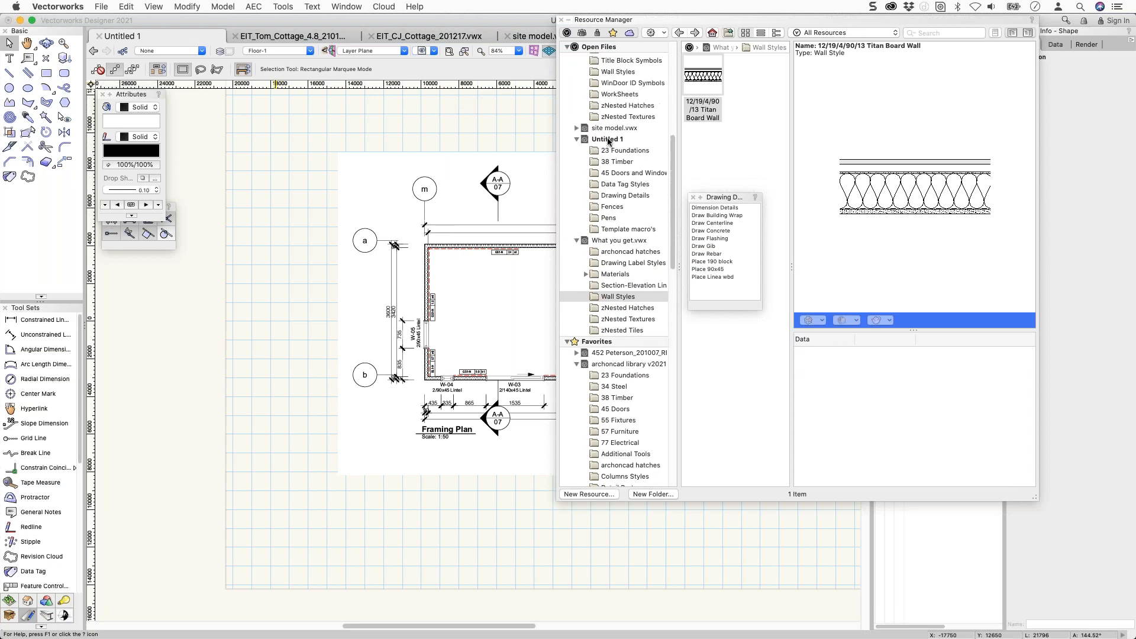
click(608, 140)
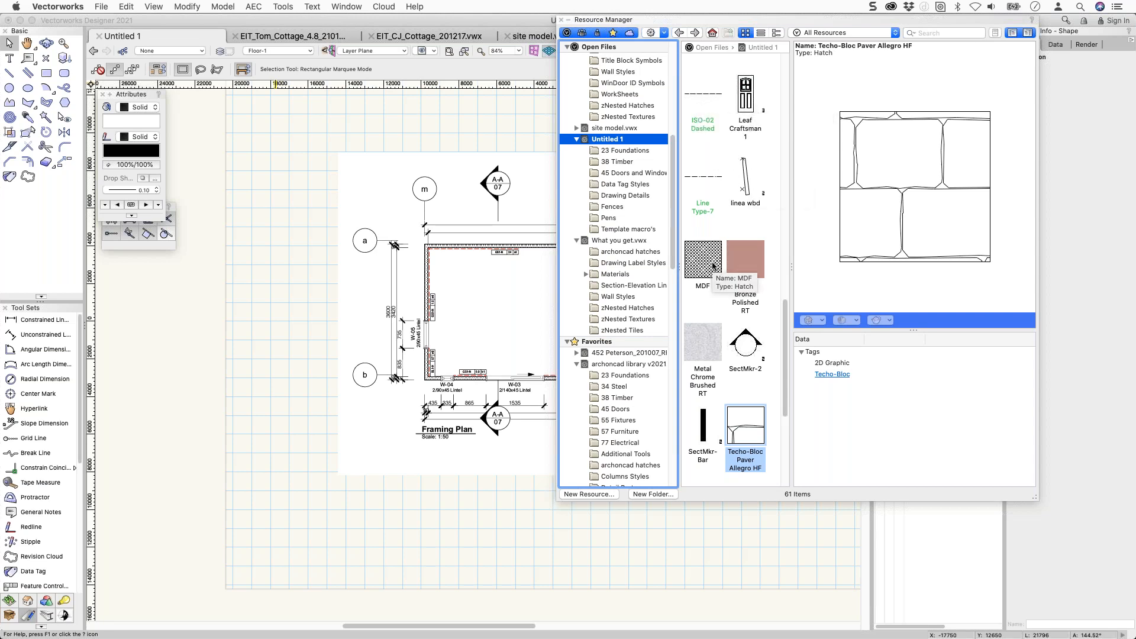
Open Untitled 1's 23 Foundations resource folder, which holds the 190 Block 2D symbol.
scroll(714, 266, down, 5)
scroll(714, 269, up, 8)
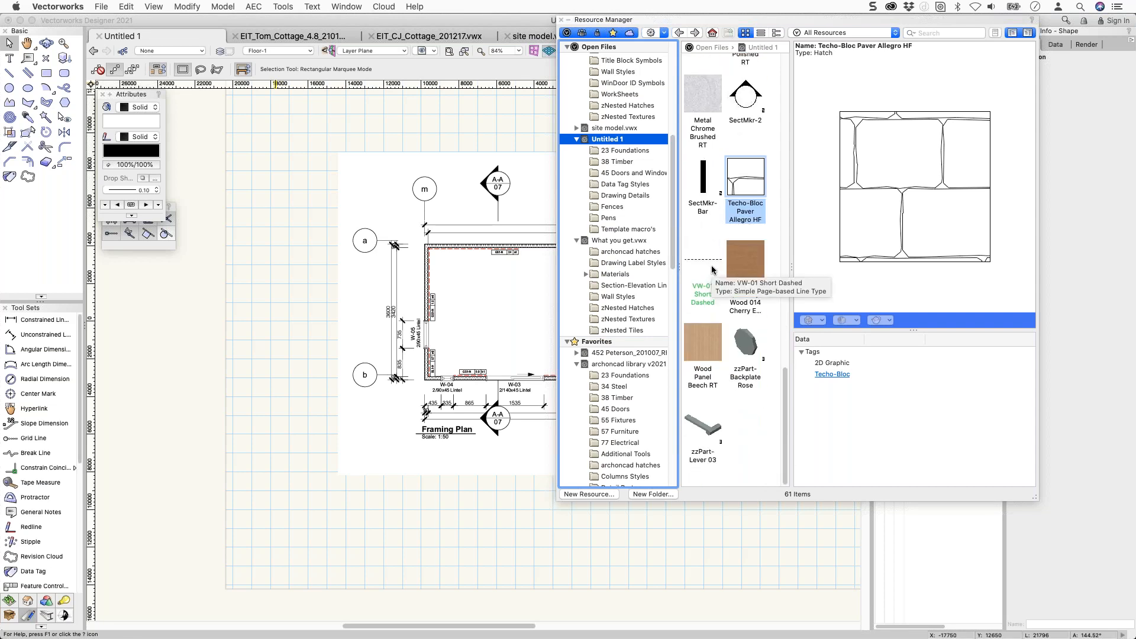
scroll(711, 273, up, 6)
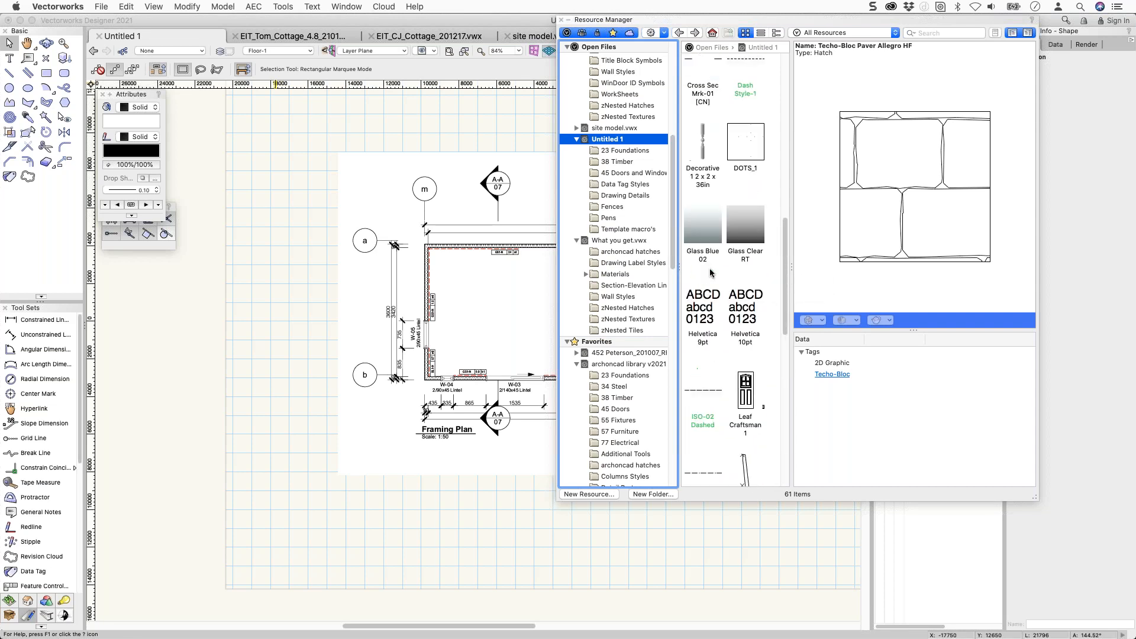
scroll(710, 273, up, 4)
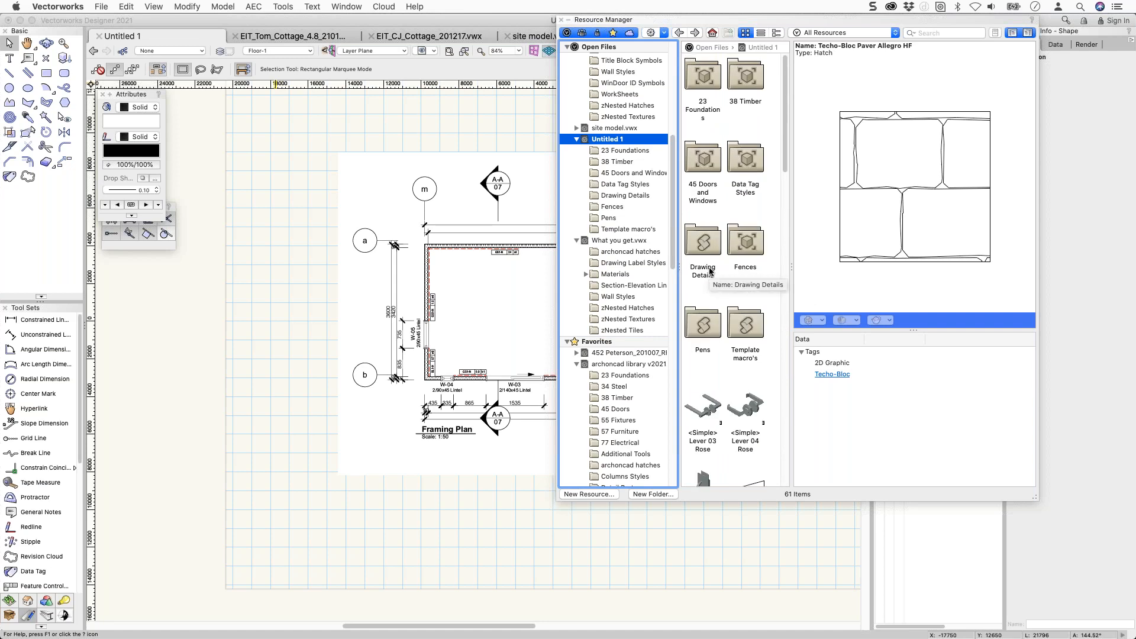
double_click(704, 86)
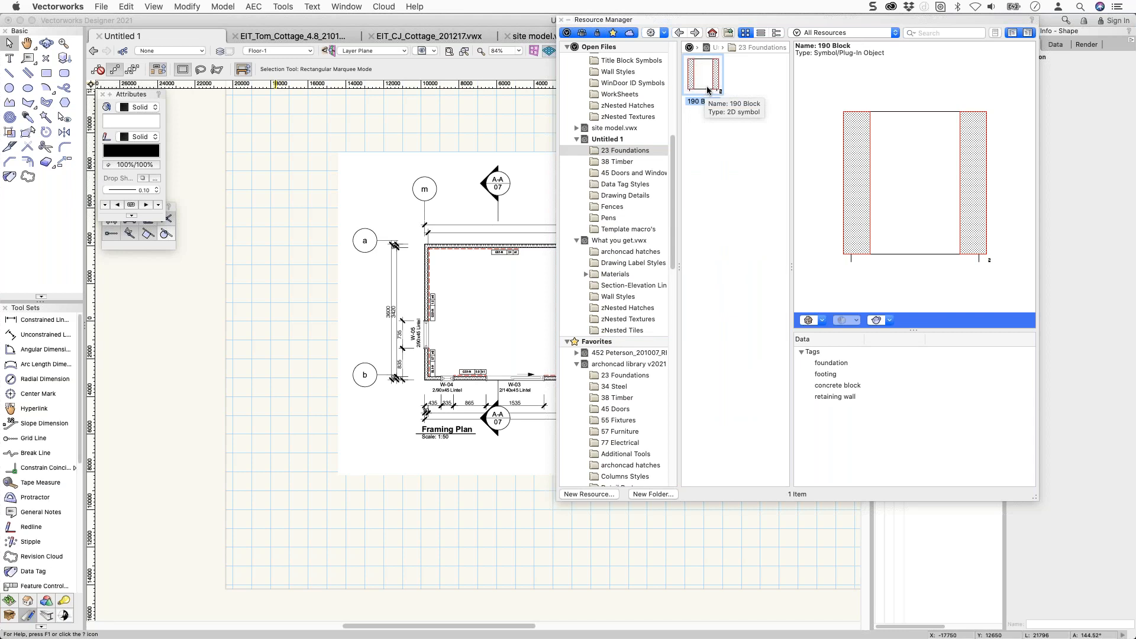
Scale the imported PDF page by distance so its measured 16000 span becomes 8m.
click(549, 96)
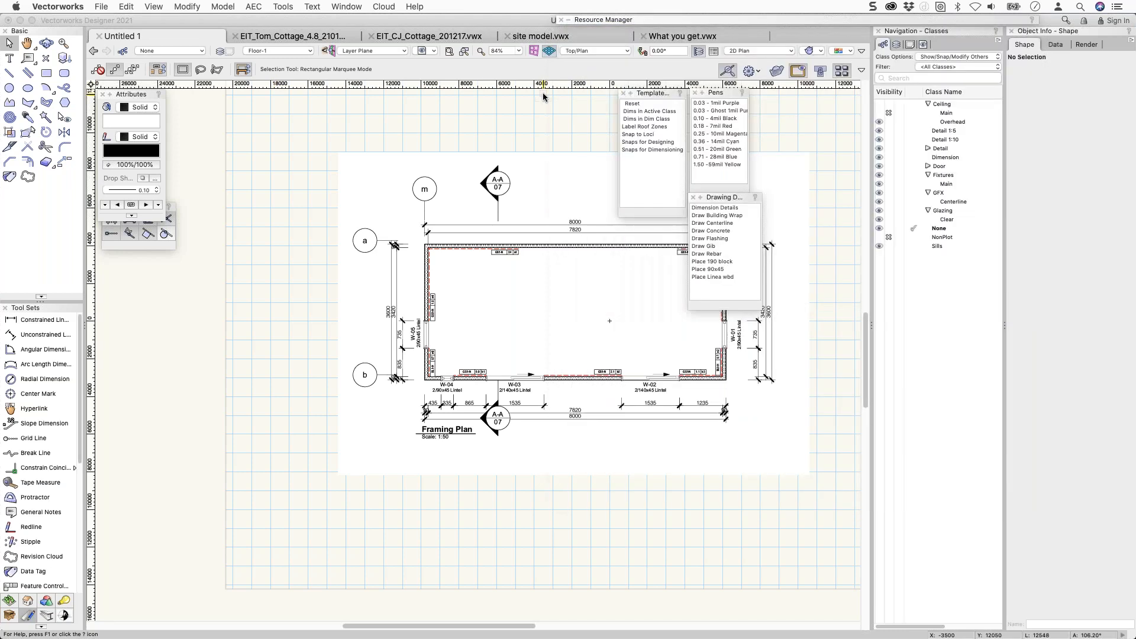
click(555, 188)
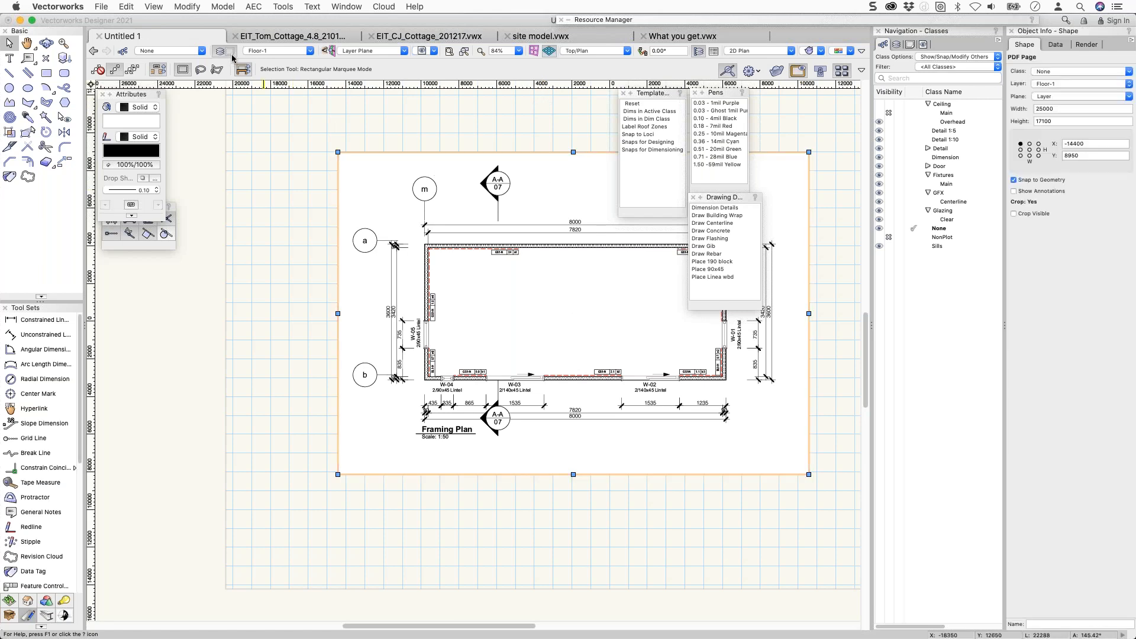
click(187, 7)
click(194, 66)
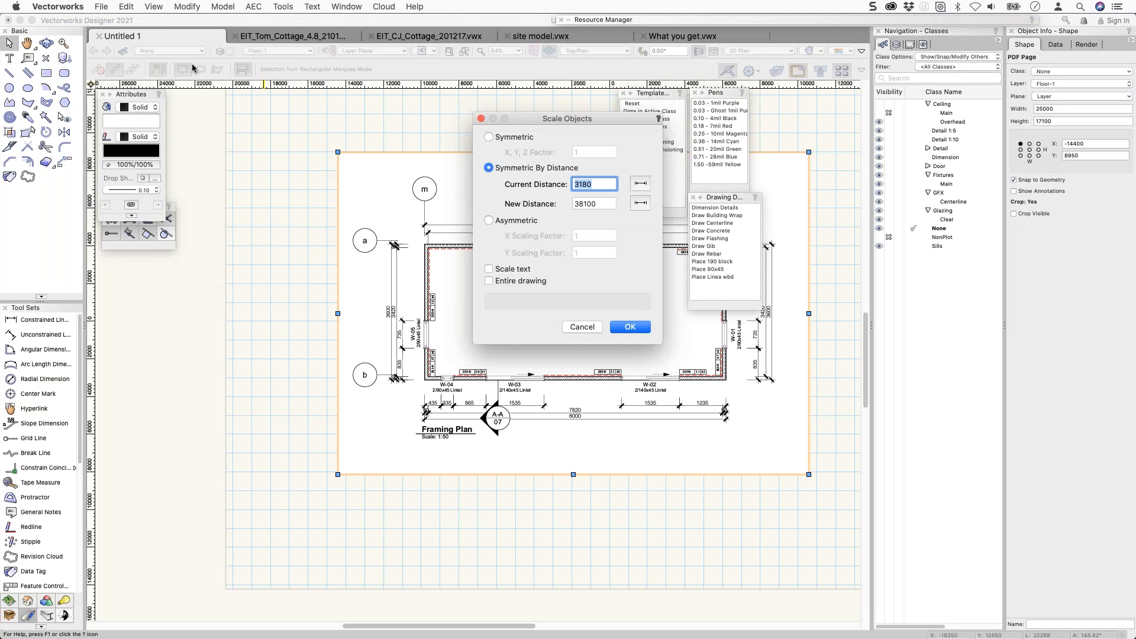
click(641, 184)
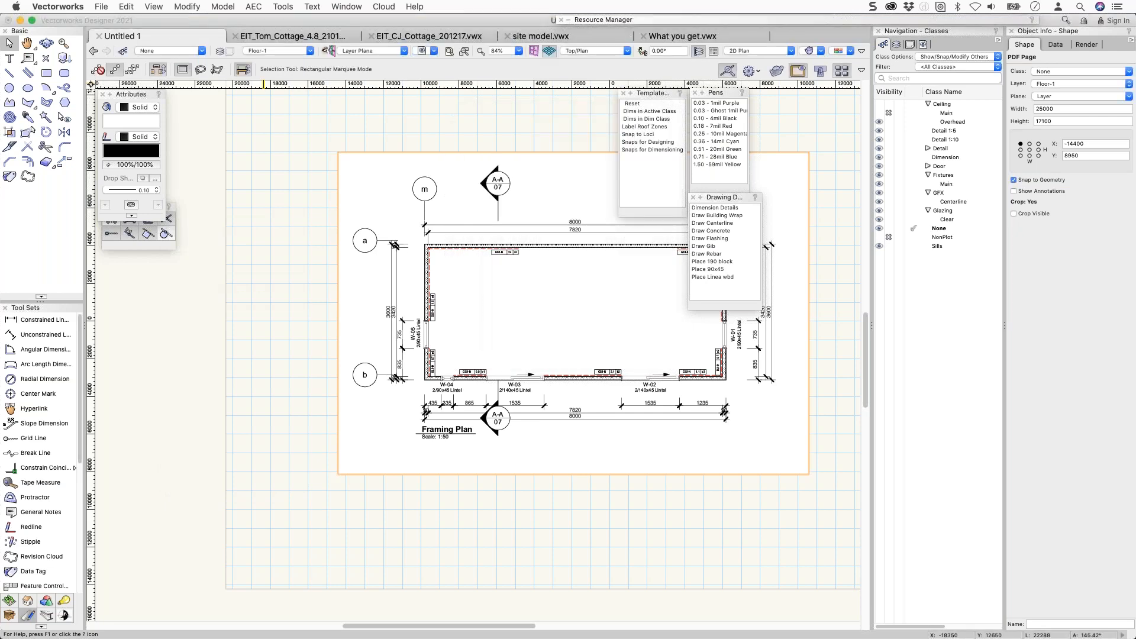
click(424, 201)
scroll(426, 200, right, 5)
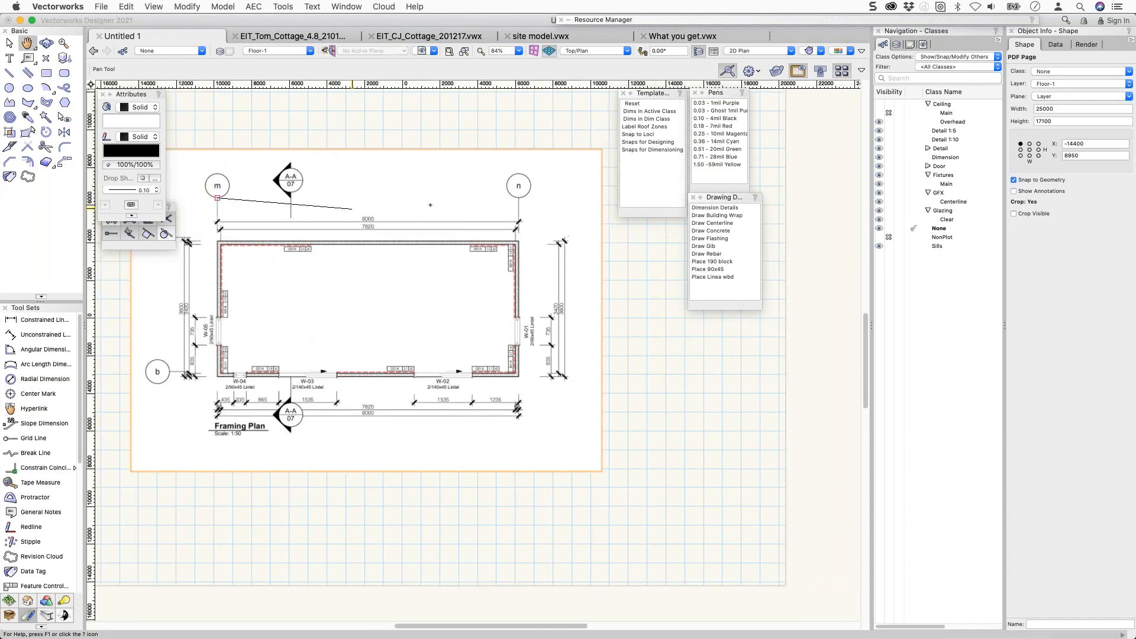
click(519, 198)
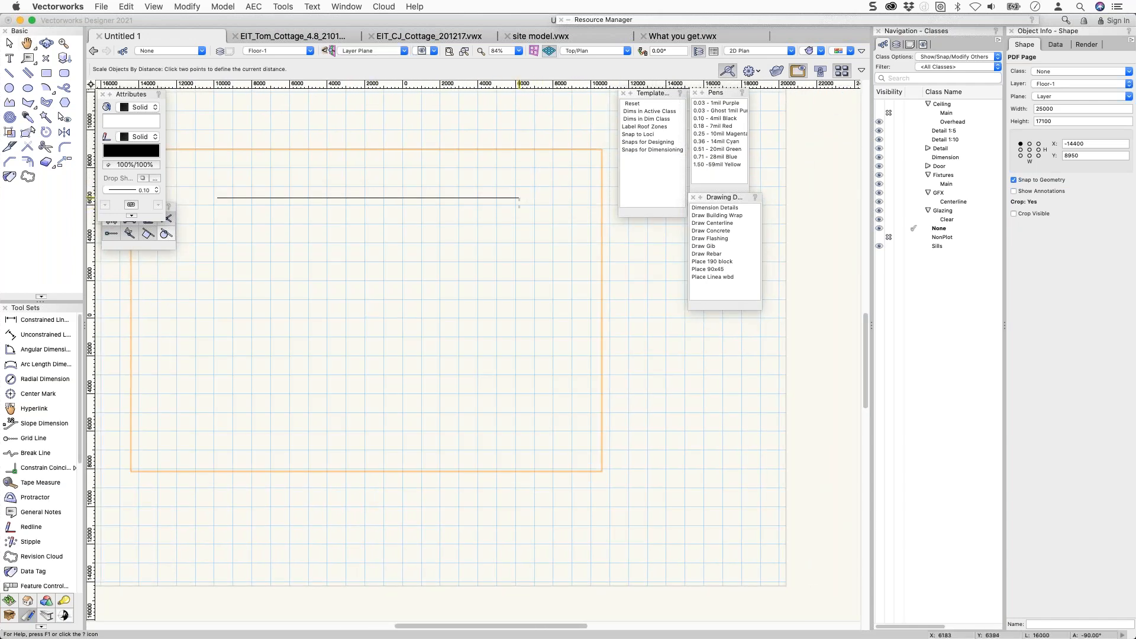
text(8m)
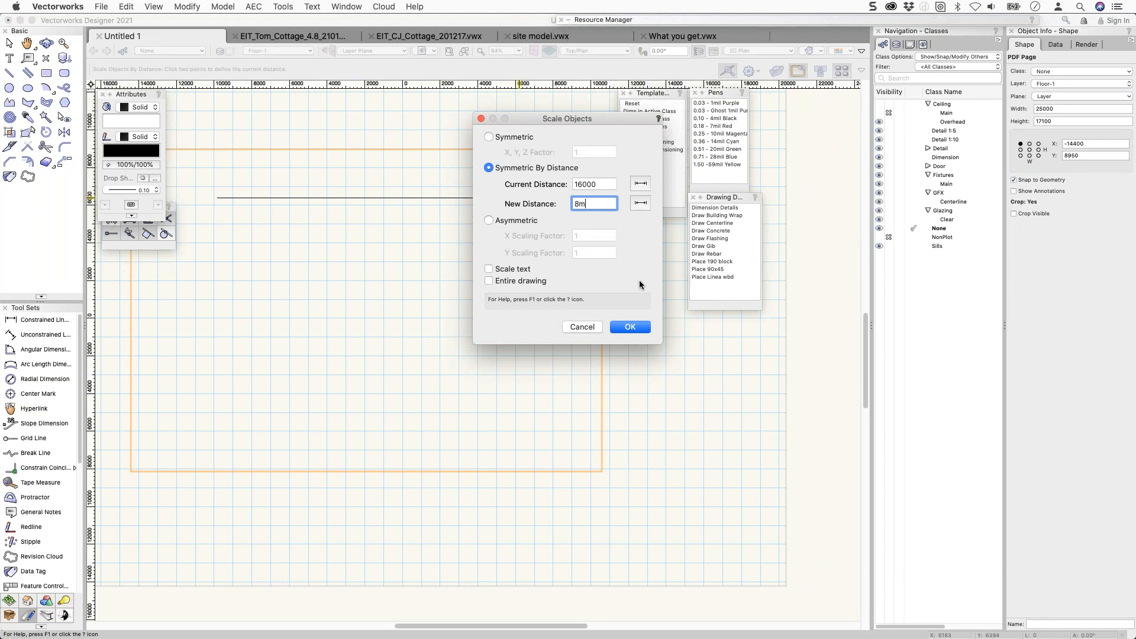
key(Return)
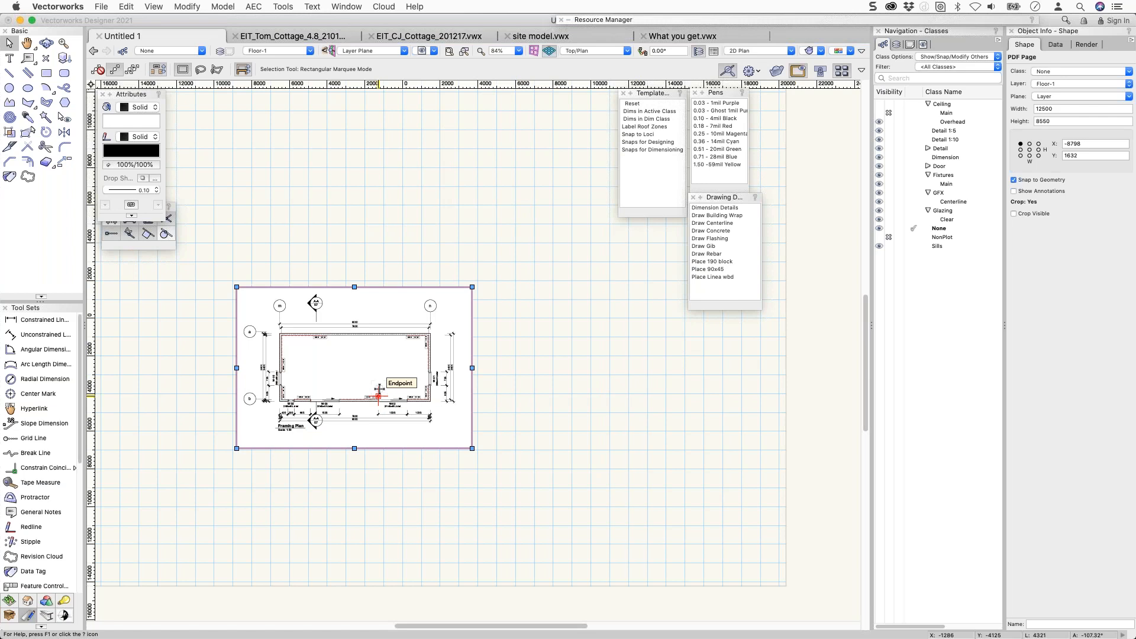
scroll(281, 325, up, 5)
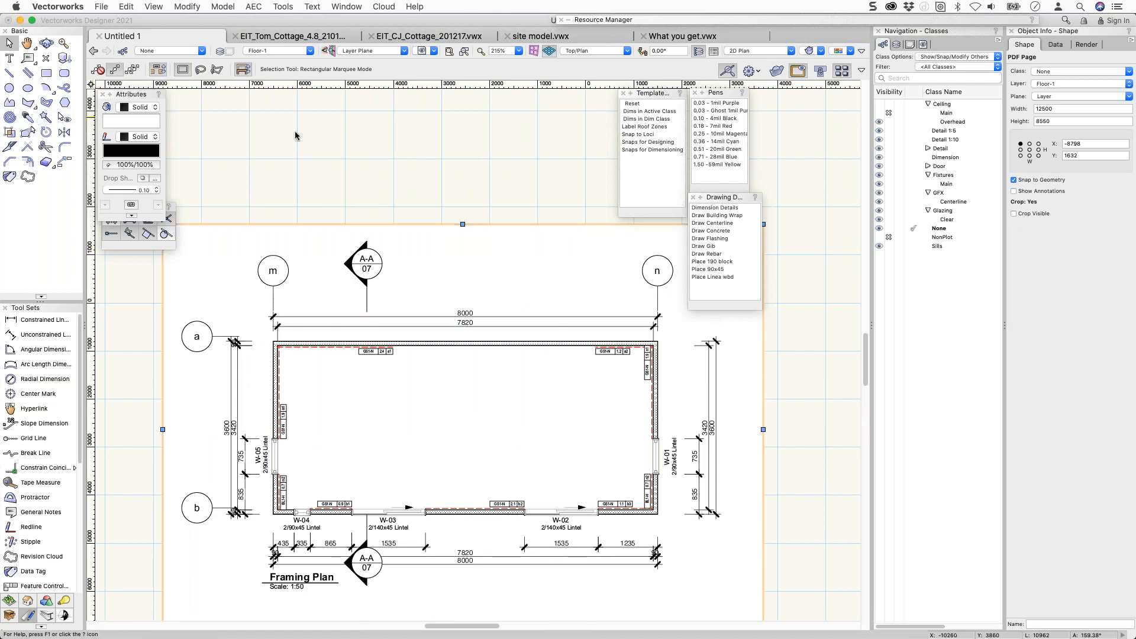
Trace four walls around the framing plan perimeter, closing back at the top-left corner.
key(9)
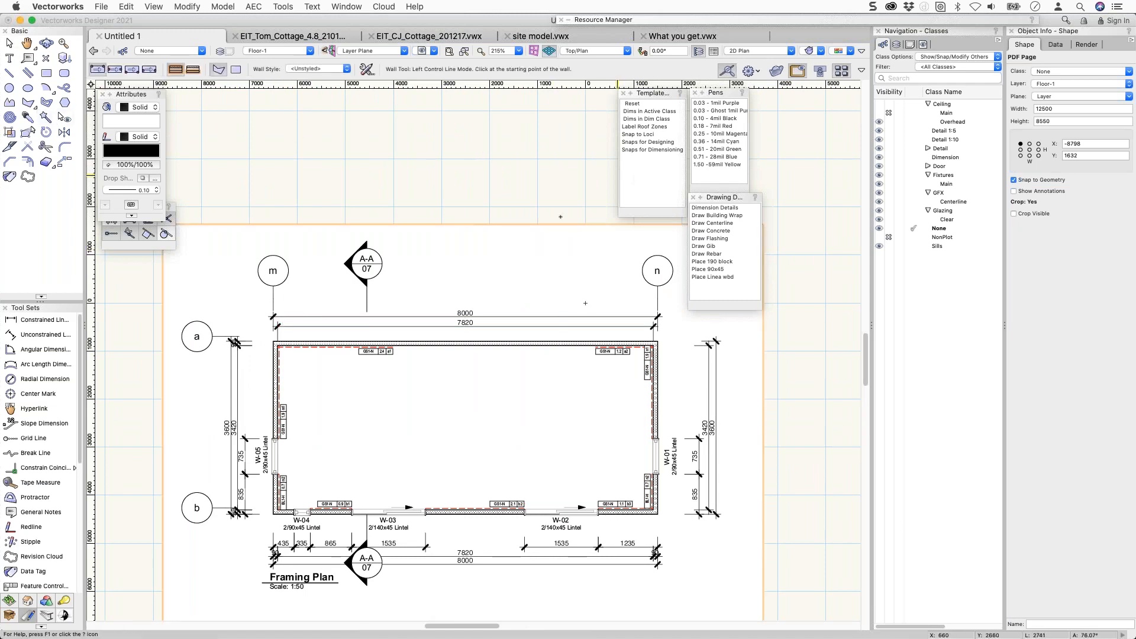
click(276, 343)
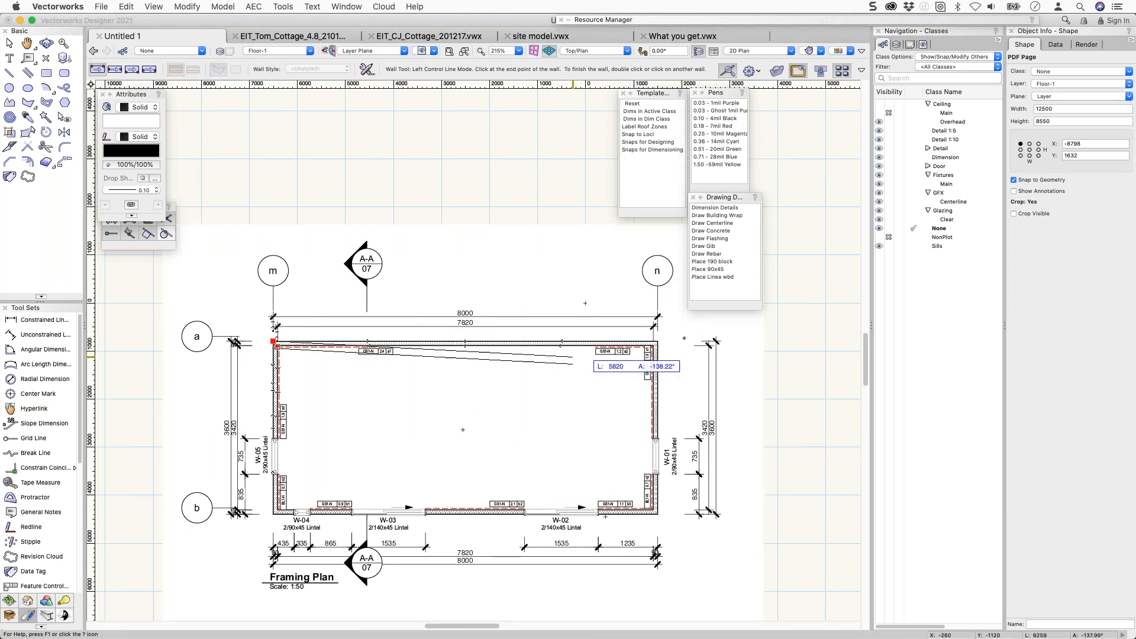
click(657, 341)
click(657, 514)
click(276, 515)
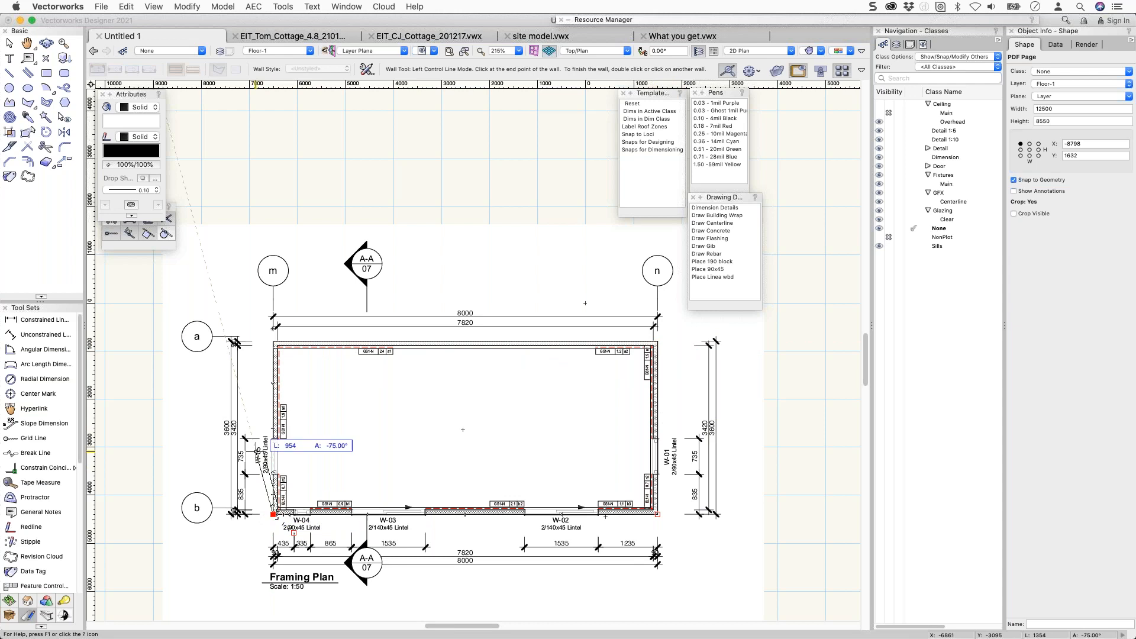
click(277, 342)
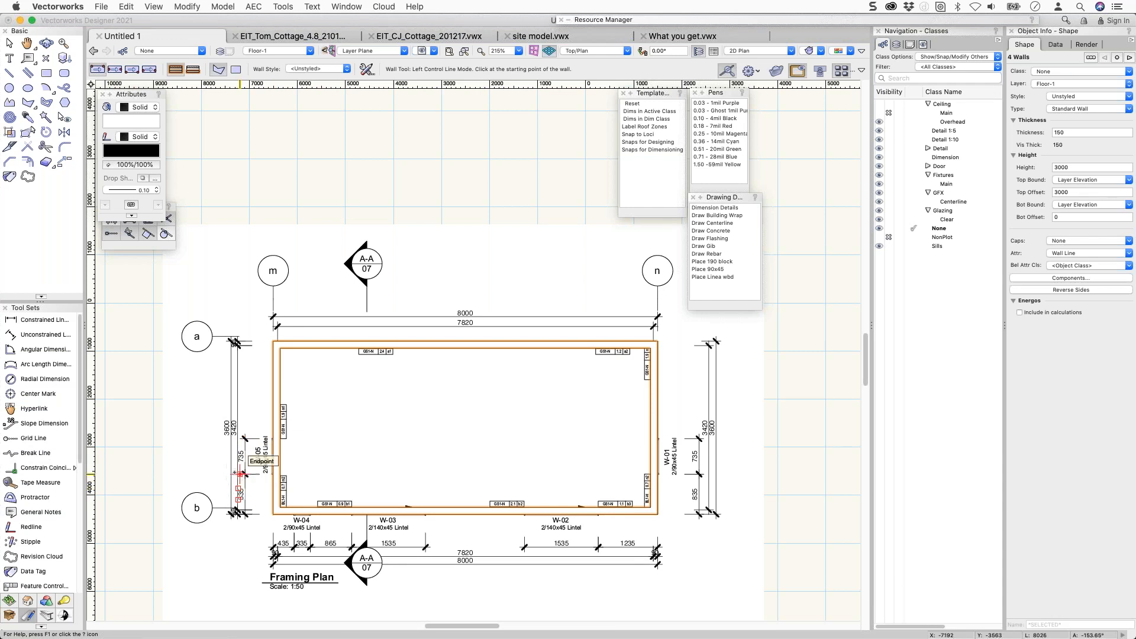
Pan the view to reveal empty drawing space below the framing plan.
scroll(240, 474, down, 2)
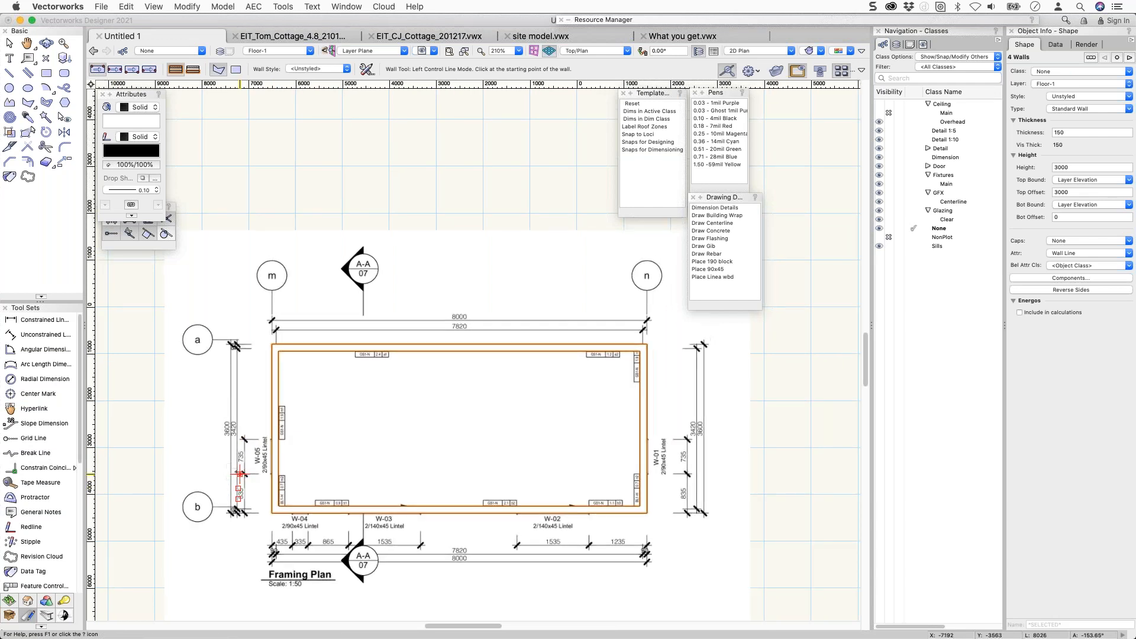
key(h)
drag(314, 377, 385, 281)
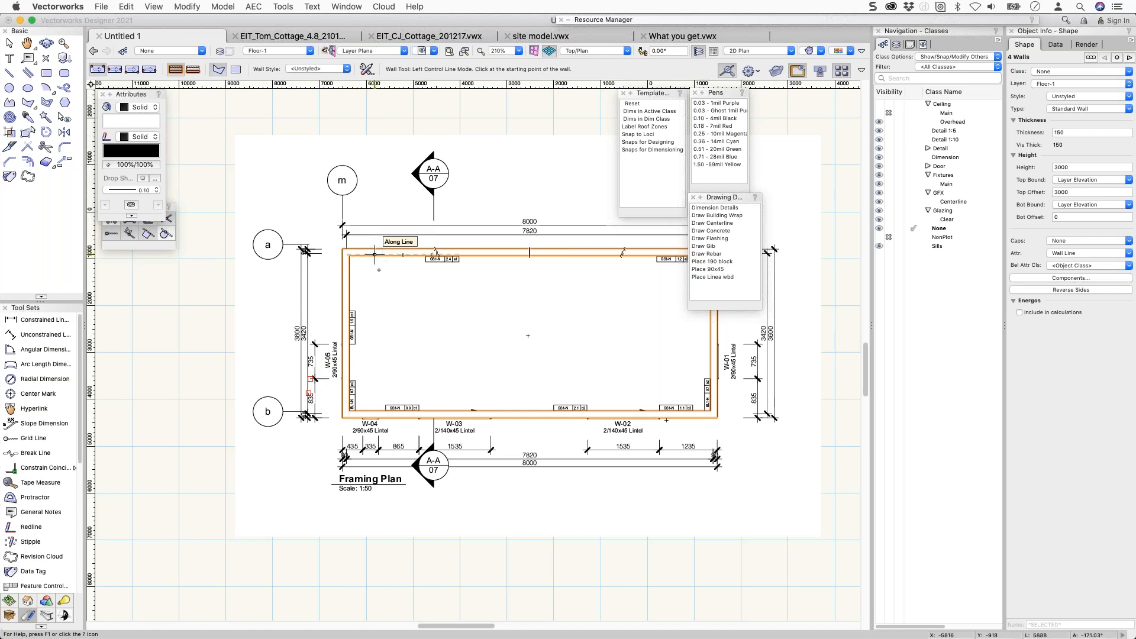
mouse_move(362, 266)
middle_down()
mouse_move(183, 185)
mouse_move(280, 165)
middle_up()
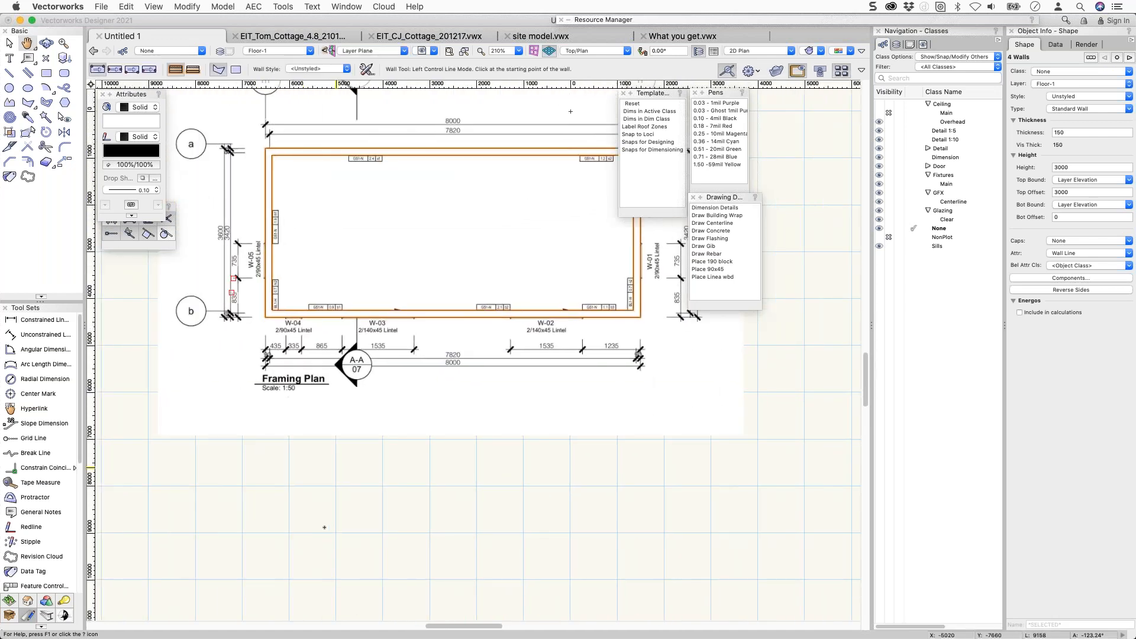
Enable 'Allow numeric keypad entry for instant data bar activation' and restart a wall below the plan.
click(297, 460)
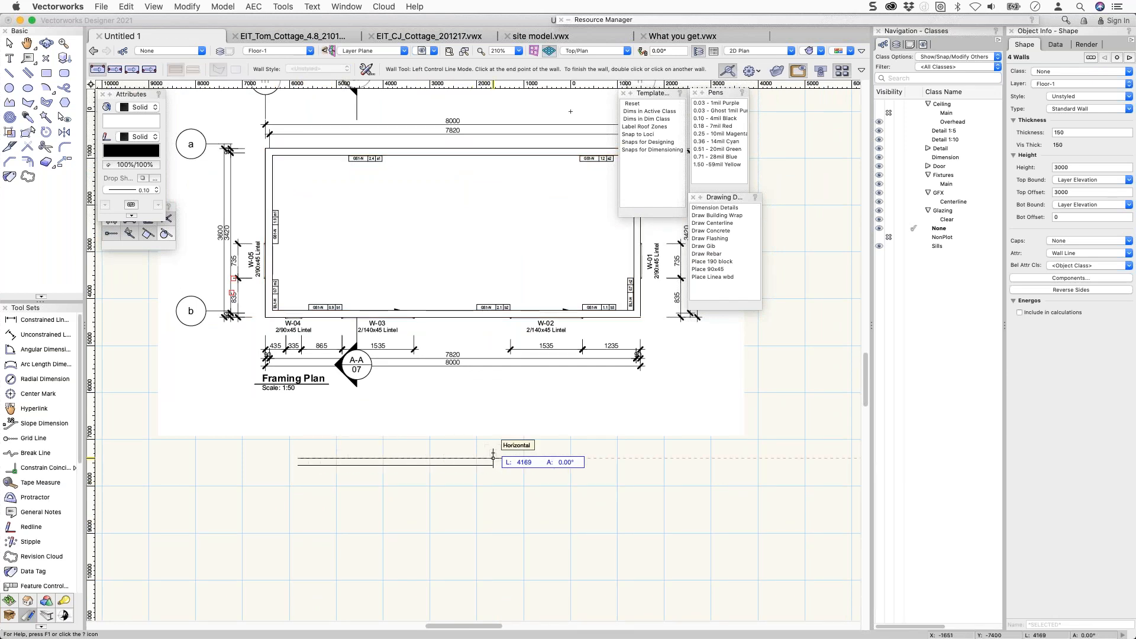
key(Escape)
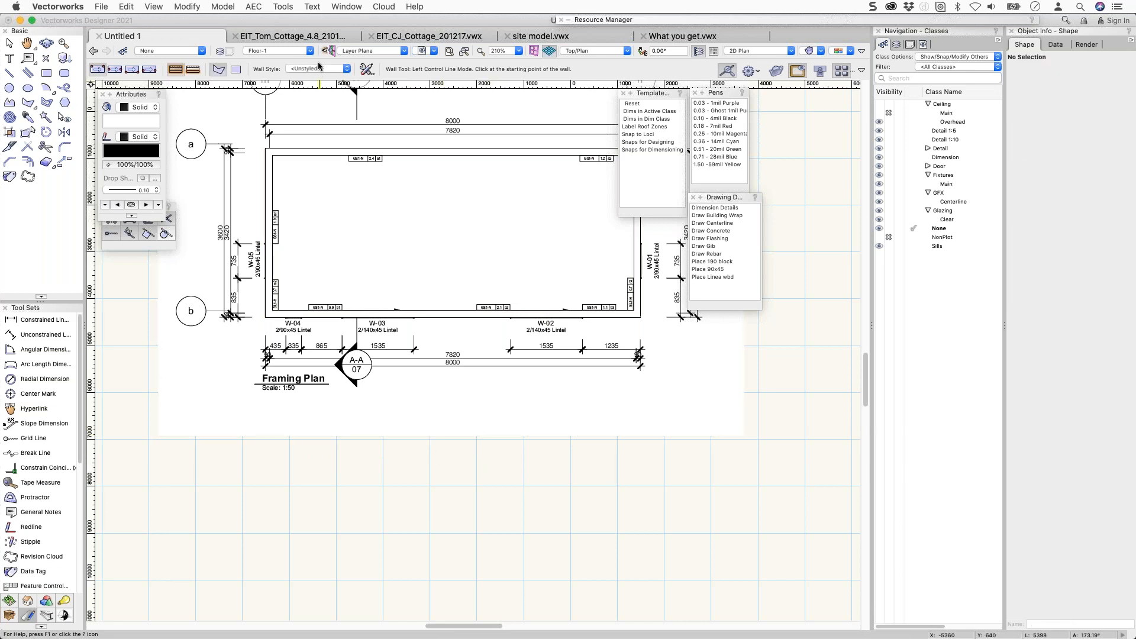
click(337, 7)
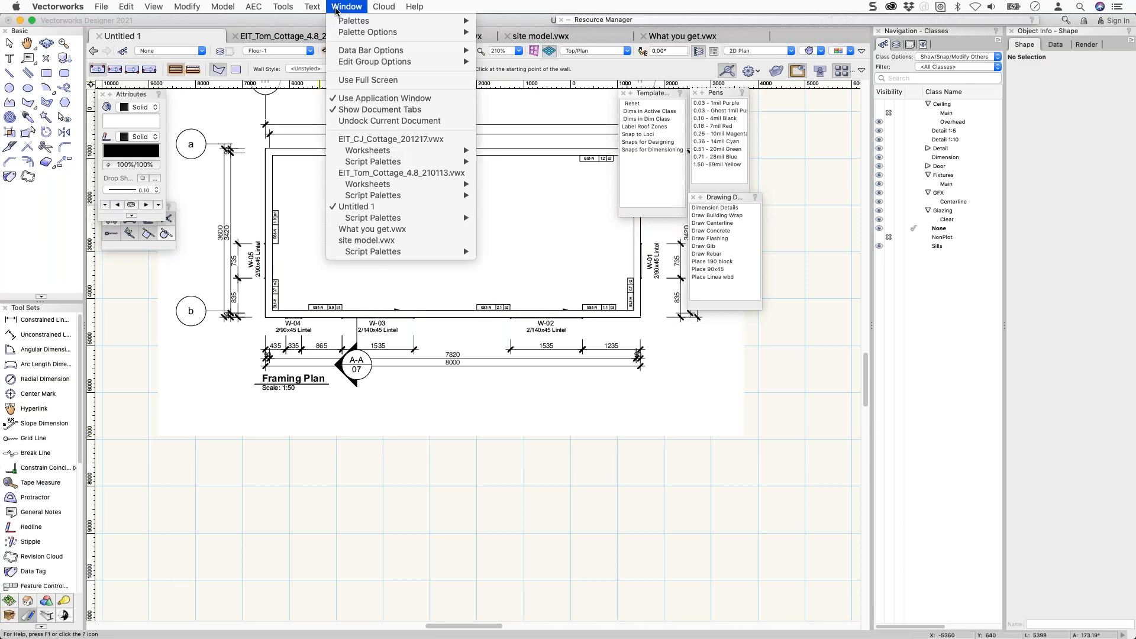
mouse_move(341, 51)
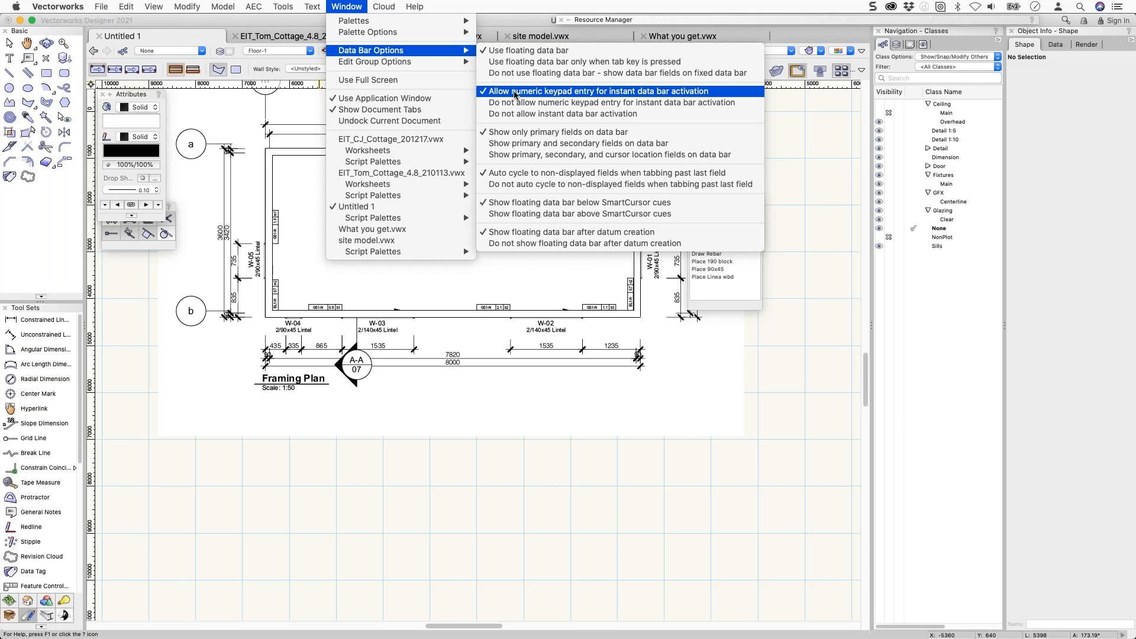
click(515, 91)
click(335, 463)
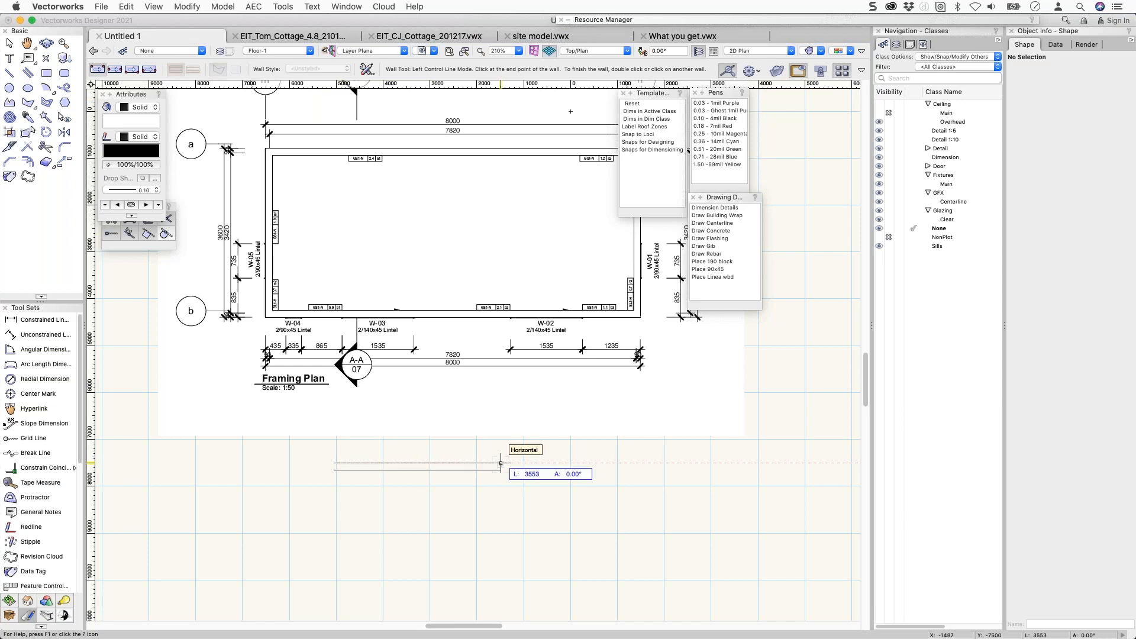
Draw an 8000 horizontal wall followed by a 3600 vertical wall.
key(Tab)
text(8000)
key(Return)
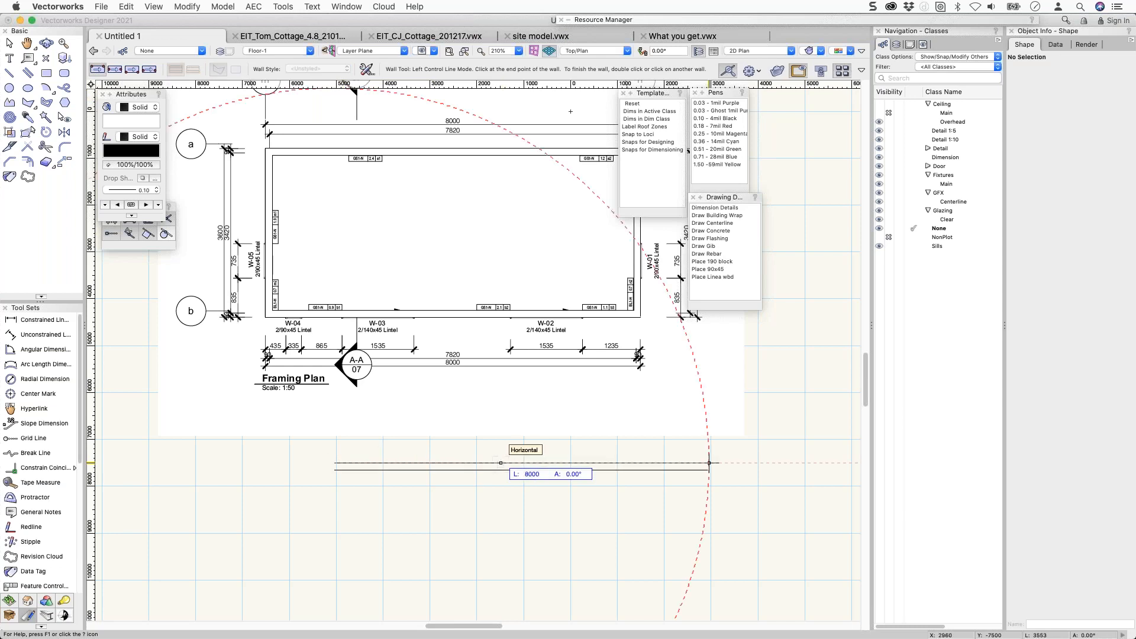
click(709, 463)
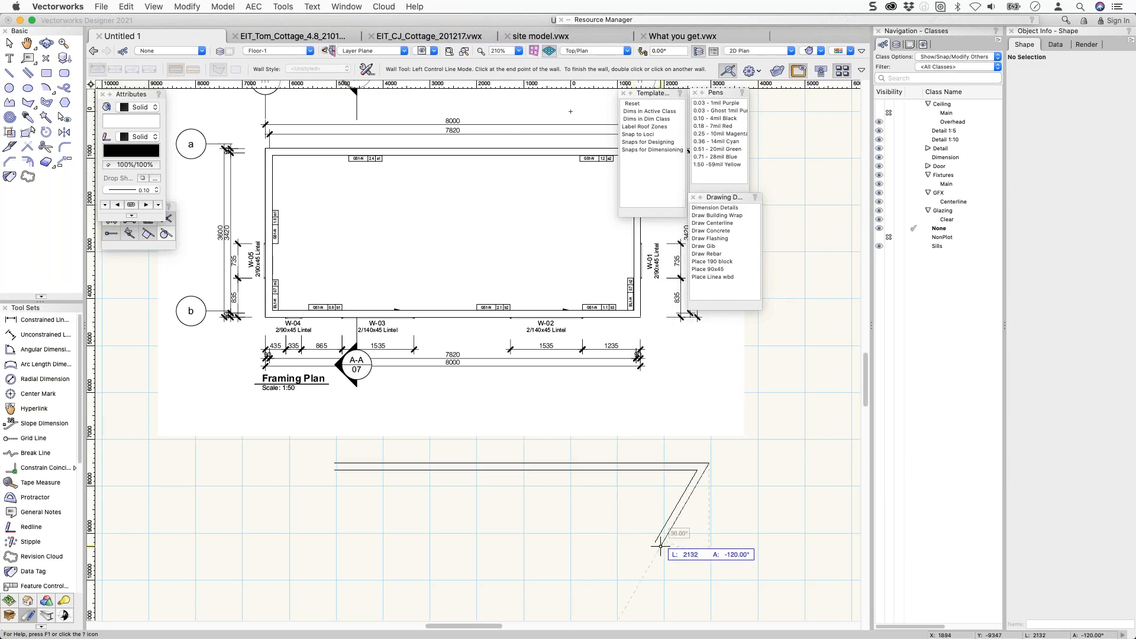
key(Tab)
text(3600)
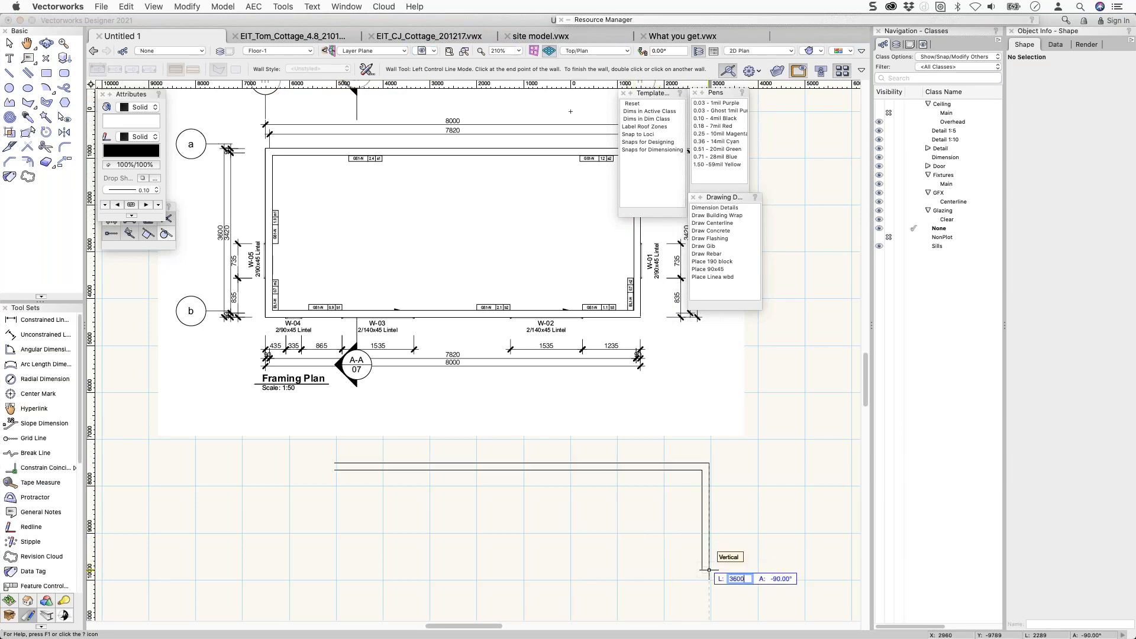
key(Return)
click(709, 569)
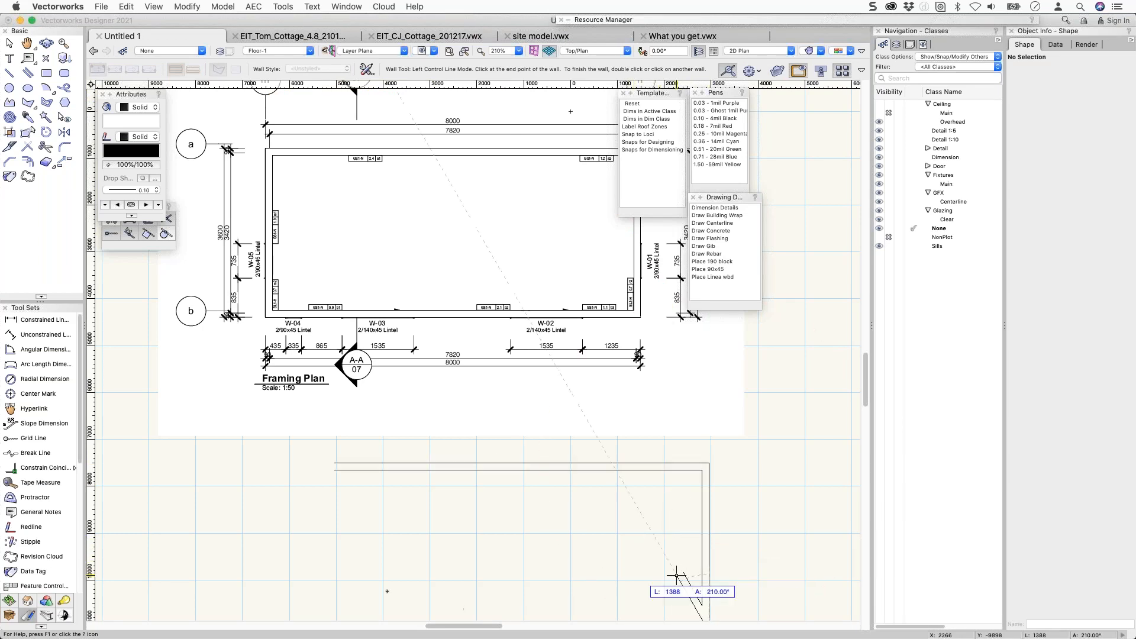
Close the wall run into a rectangle at its start point, then delete the four walls.
scroll(353, 560, down, 5)
mouse_move(353, 560)
middle_down()
mouse_move(347, 543)
mouse_move(331, 613)
middle_up()
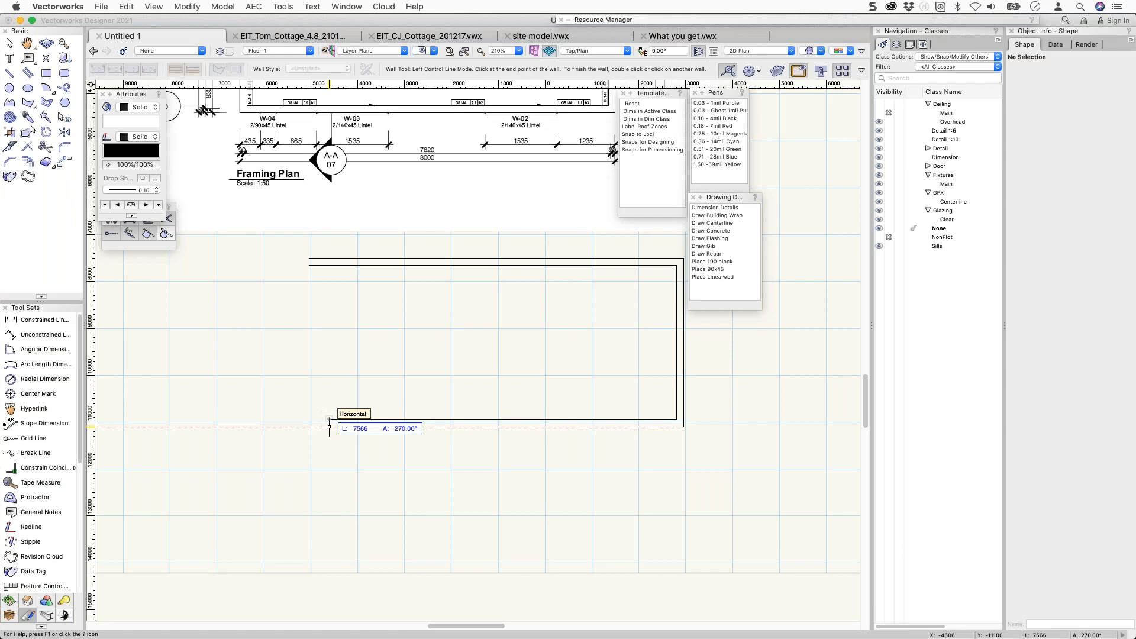
click(329, 426)
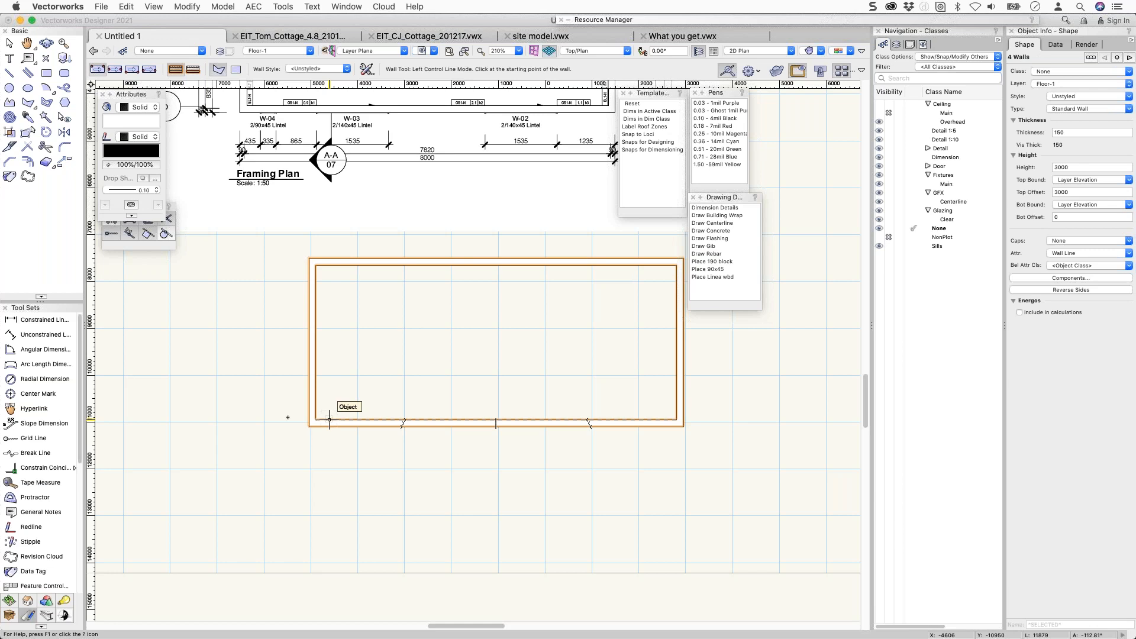
scroll(291, 387, down, 3)
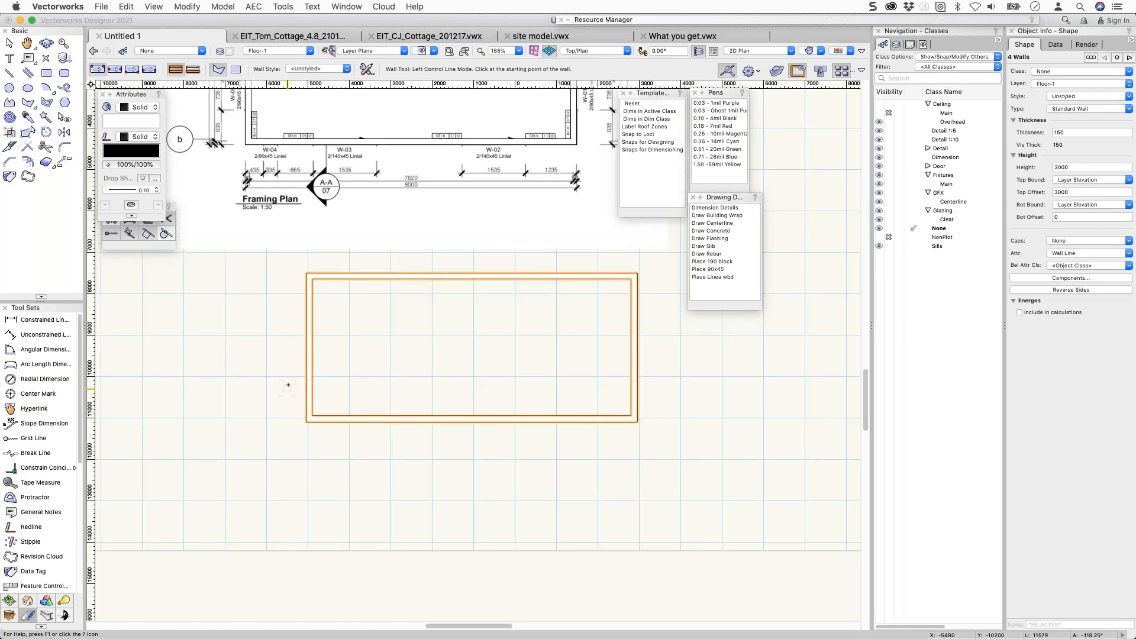
key(Delete)
Pan back to the framing plan and bring EIT_CJ_Cottage_201217.vwx to the front.
middle_drag(319, 368, 351, 524)
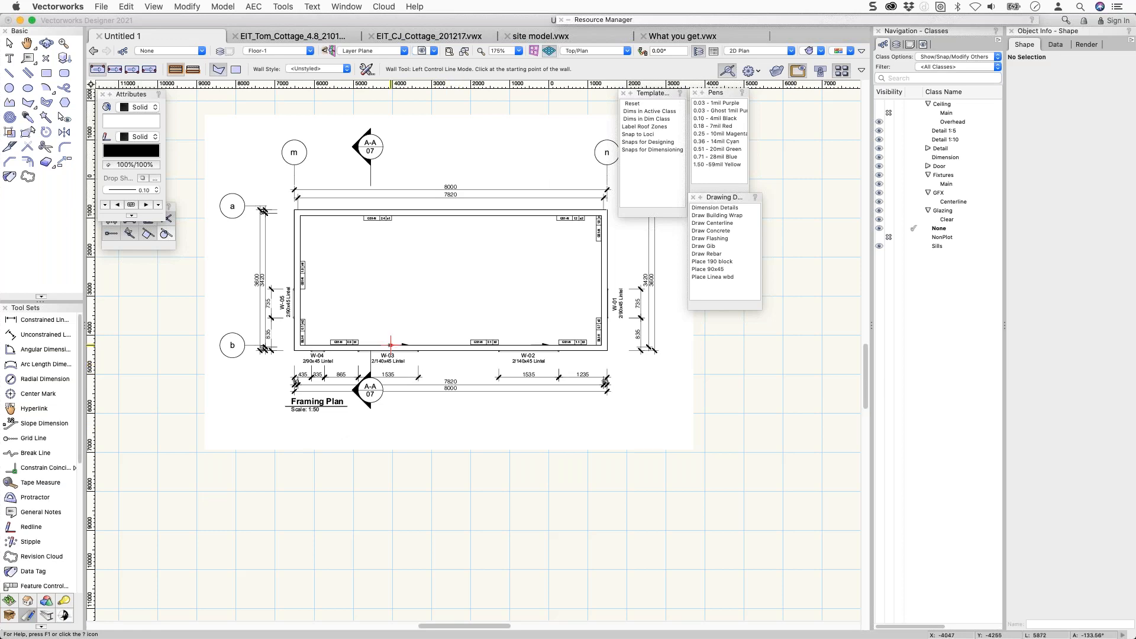
key(x)
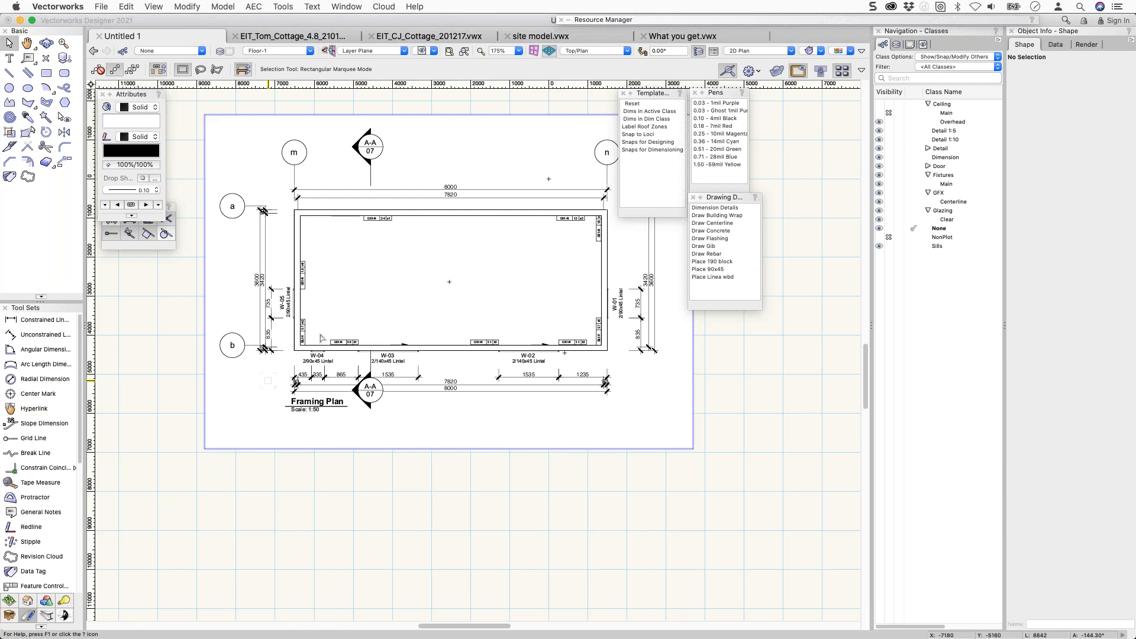
click(394, 38)
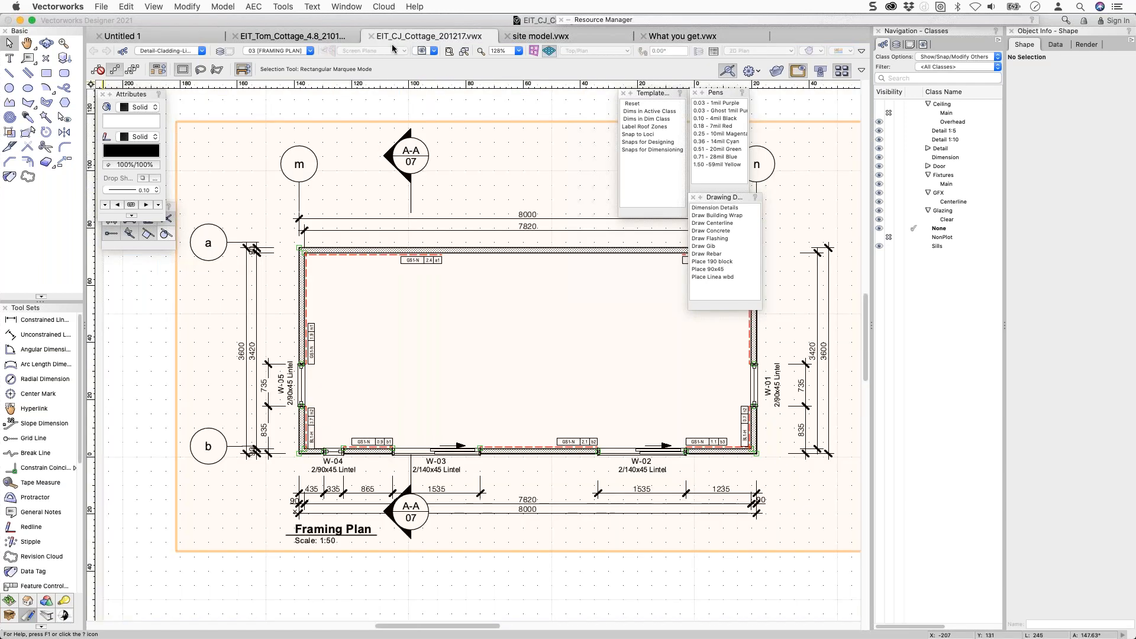
Export the framing plan as a rasterized PDF, accepting the rasterize warning.
click(101, 7)
mouse_move(164, 264)
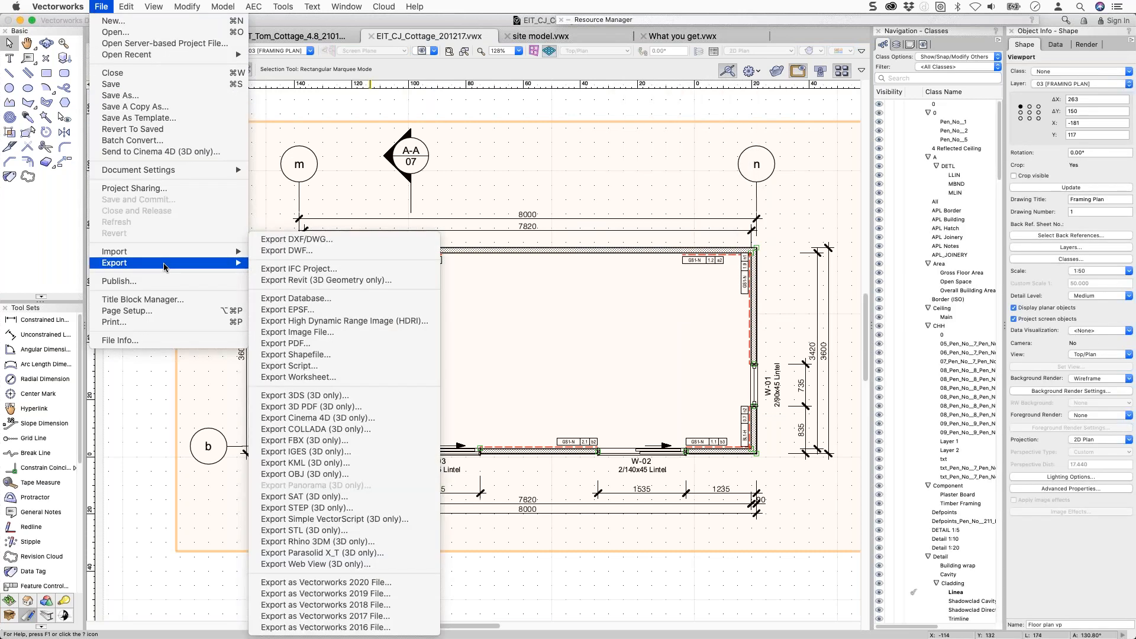
click(281, 343)
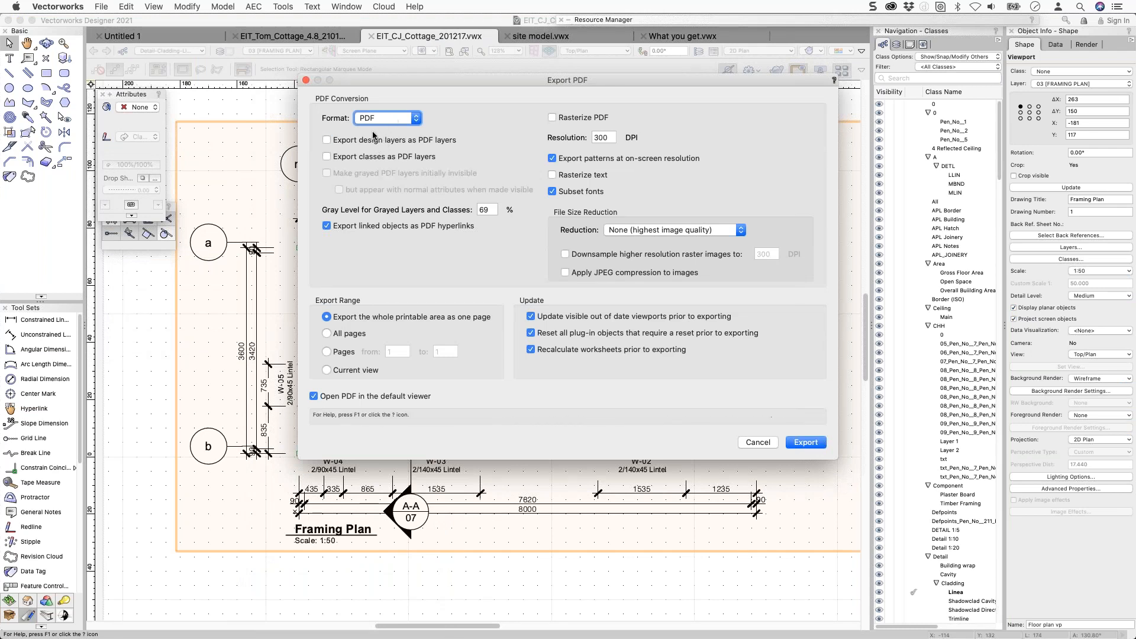
click(568, 119)
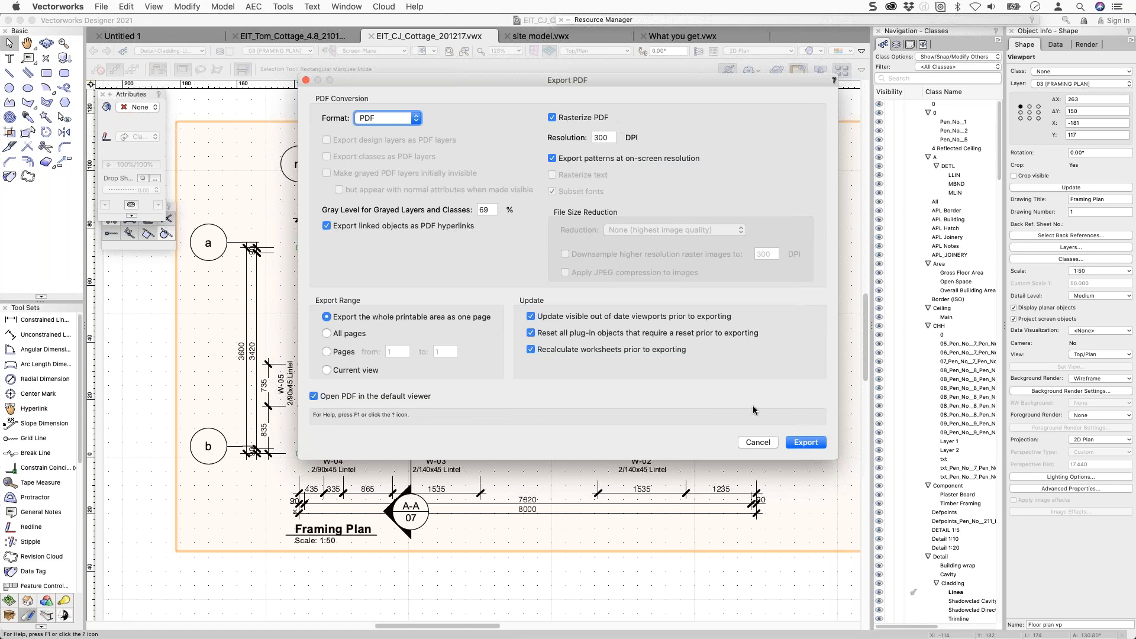
click(810, 445)
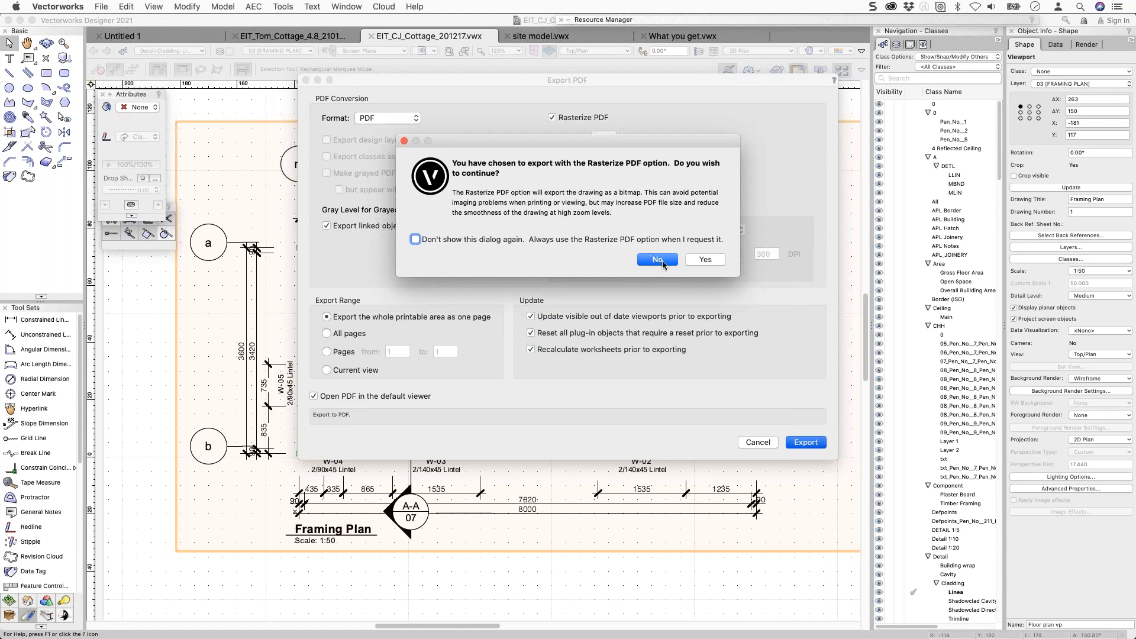
click(705, 261)
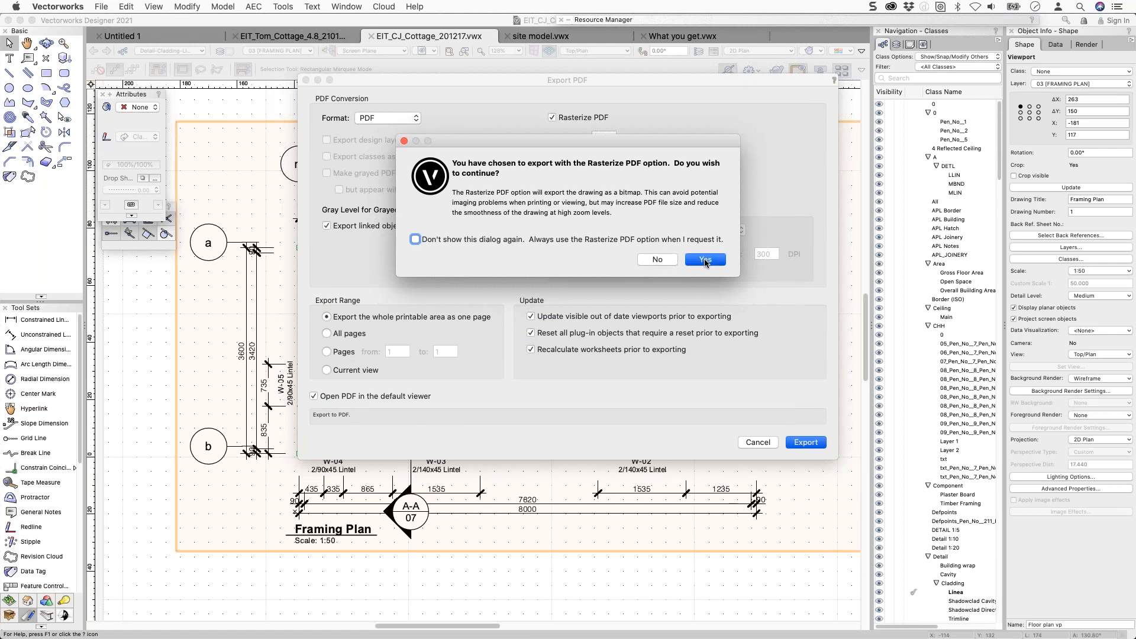
click(706, 261)
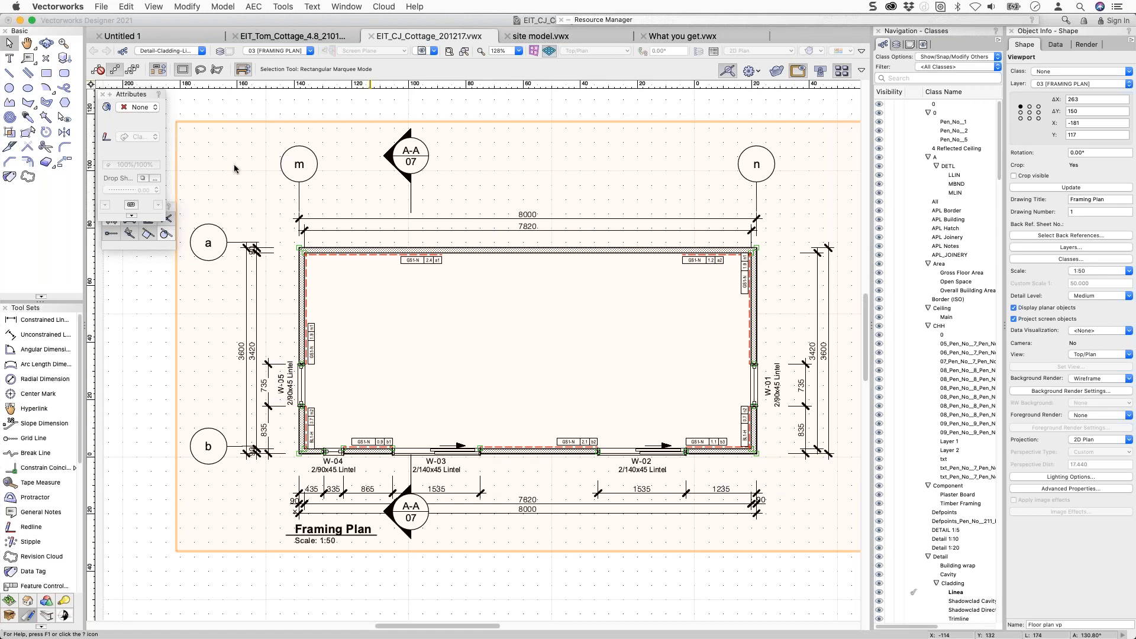
Save the PDF as EIT_CJ_Cottage_Raster.pdf in Dropbox's EIT > Non_Consent Project > CJ Cottage Docs folder.
click(274, 181)
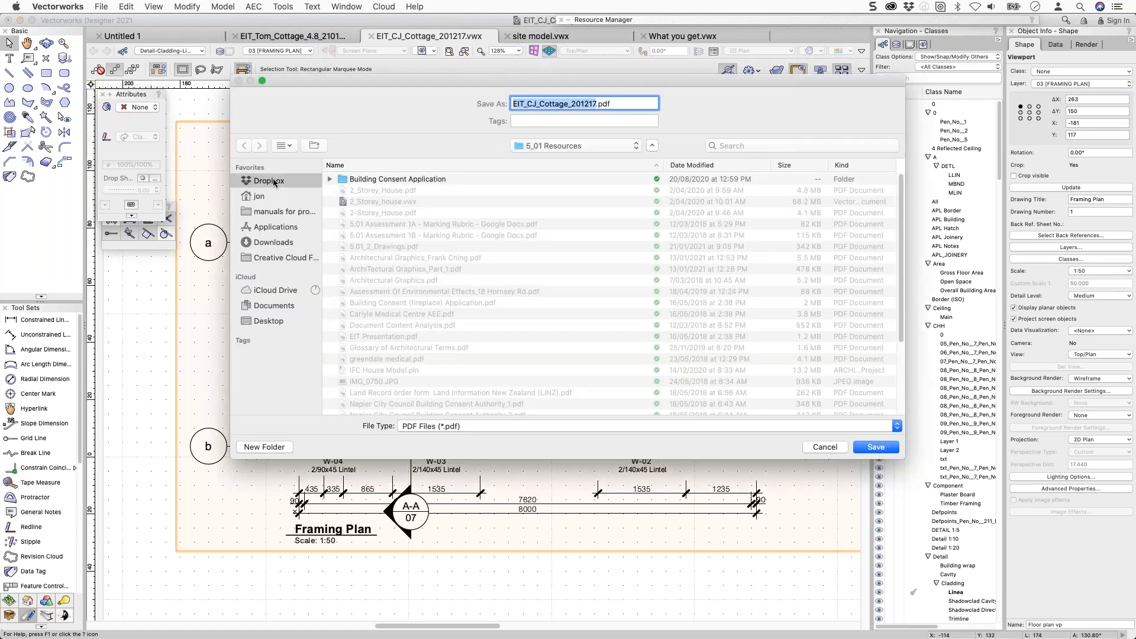
double_click(363, 246)
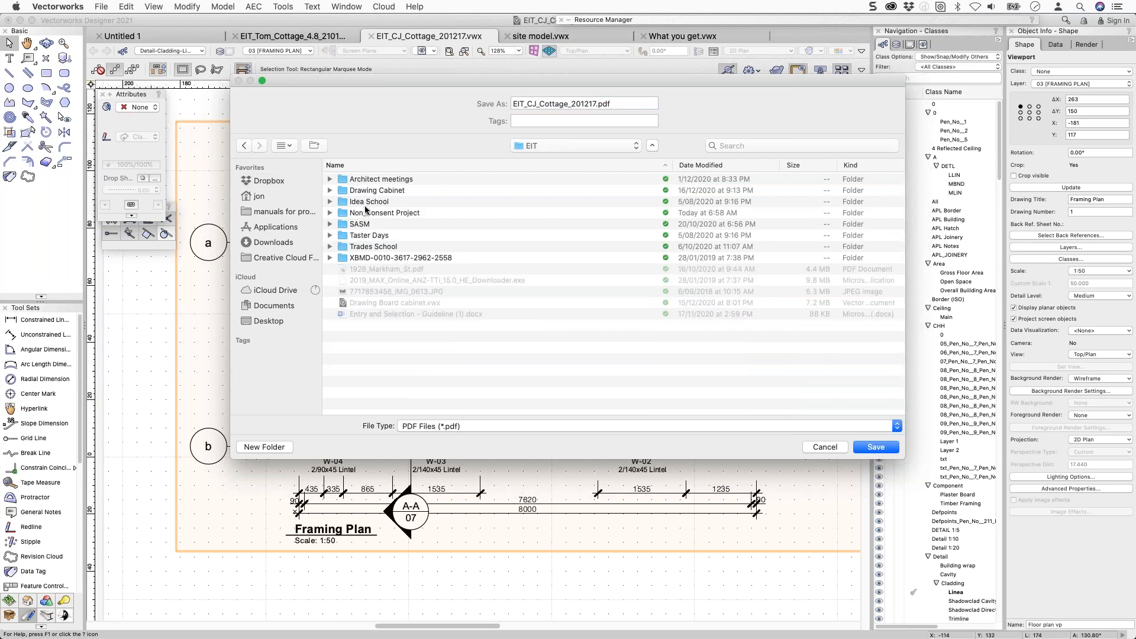
double_click(365, 217)
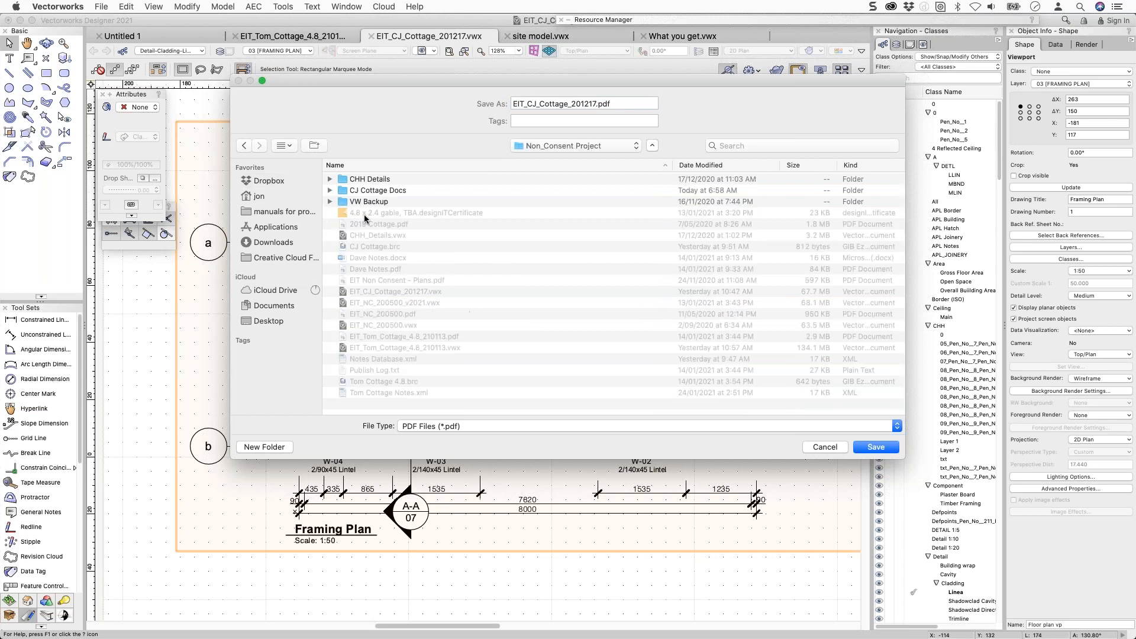
double_click(367, 191)
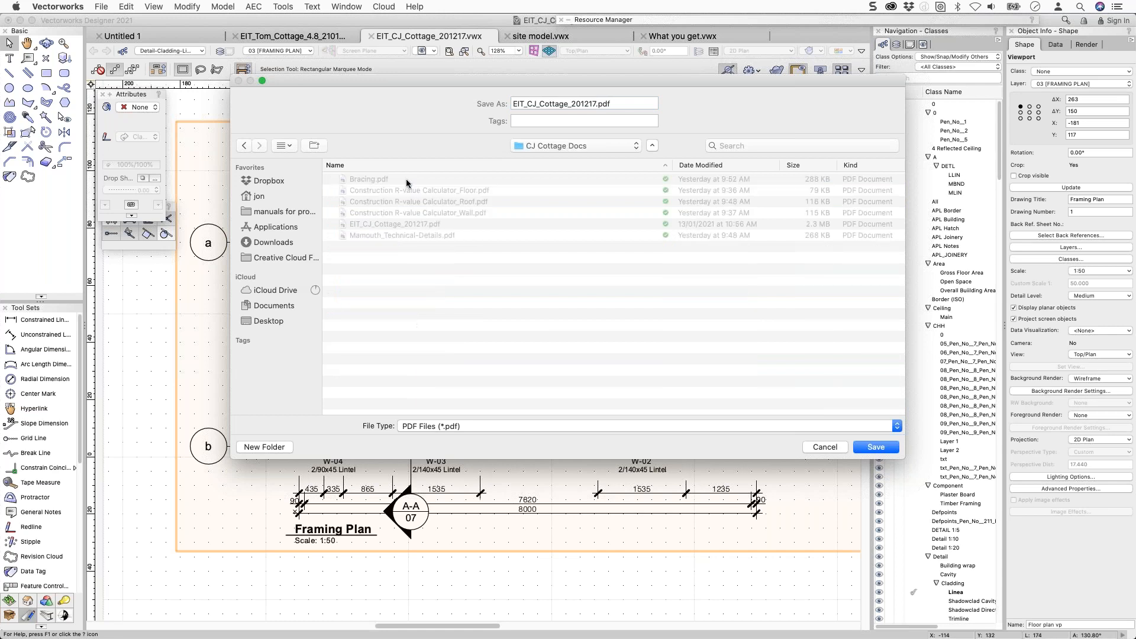
click(595, 104)
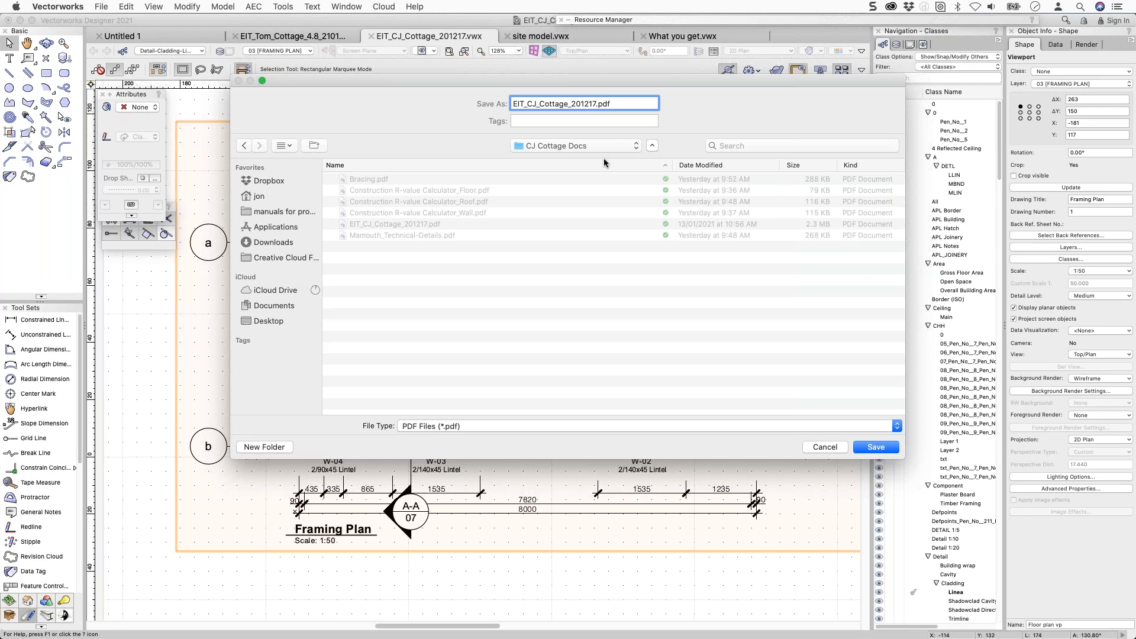
key(BackSpace)
key(BackSpace)
key(BackSpace)
key(BackSpace)
key(BackSpace)
key(BackSpace)
text(Raster)
key(Return)
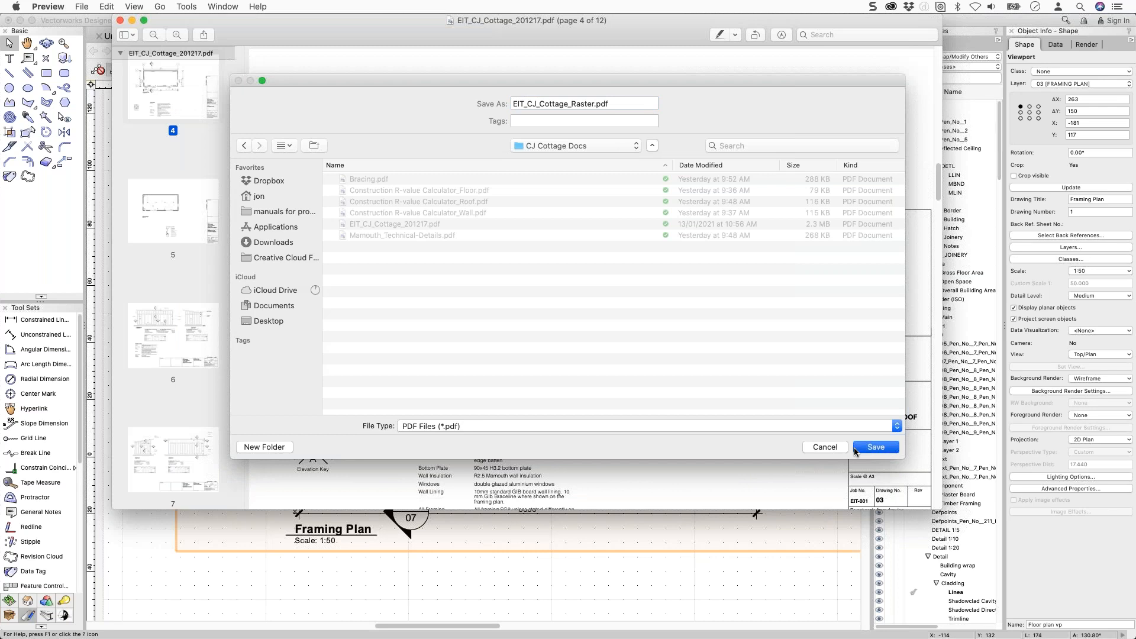
Pan to show the whole Framing Plan sheet, check the layer list, and switch to Untitled 1.
scroll(697, 441, down, 1)
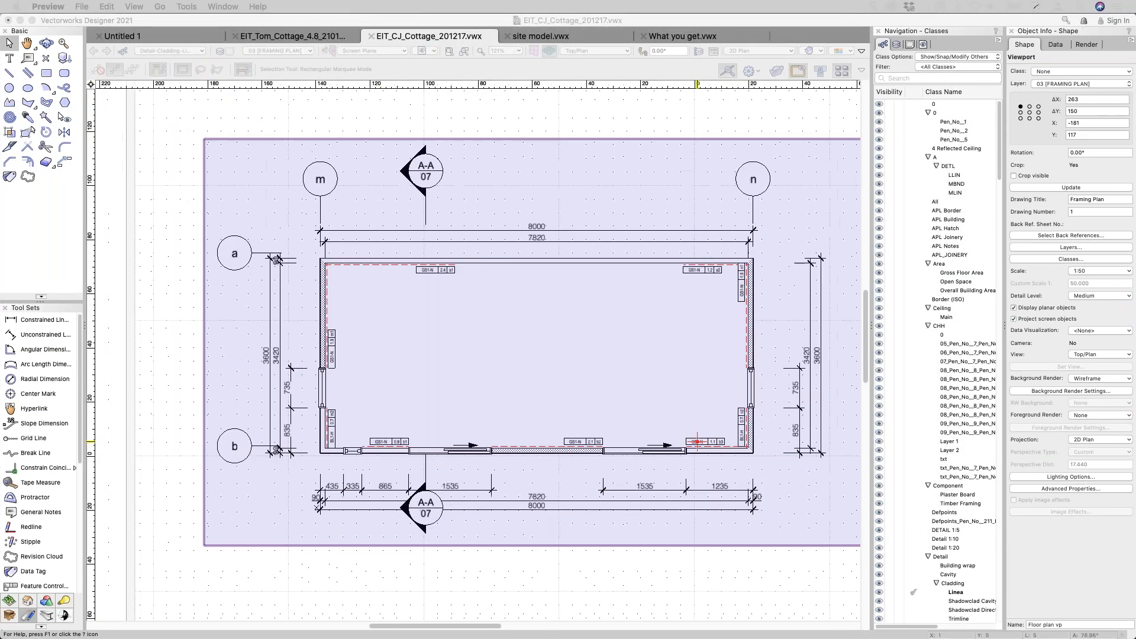
scroll(697, 441, down, 5)
mouse_move(552, 314)
middle_down()
mouse_move(438, 296)
mouse_move(334, 240)
middle_up()
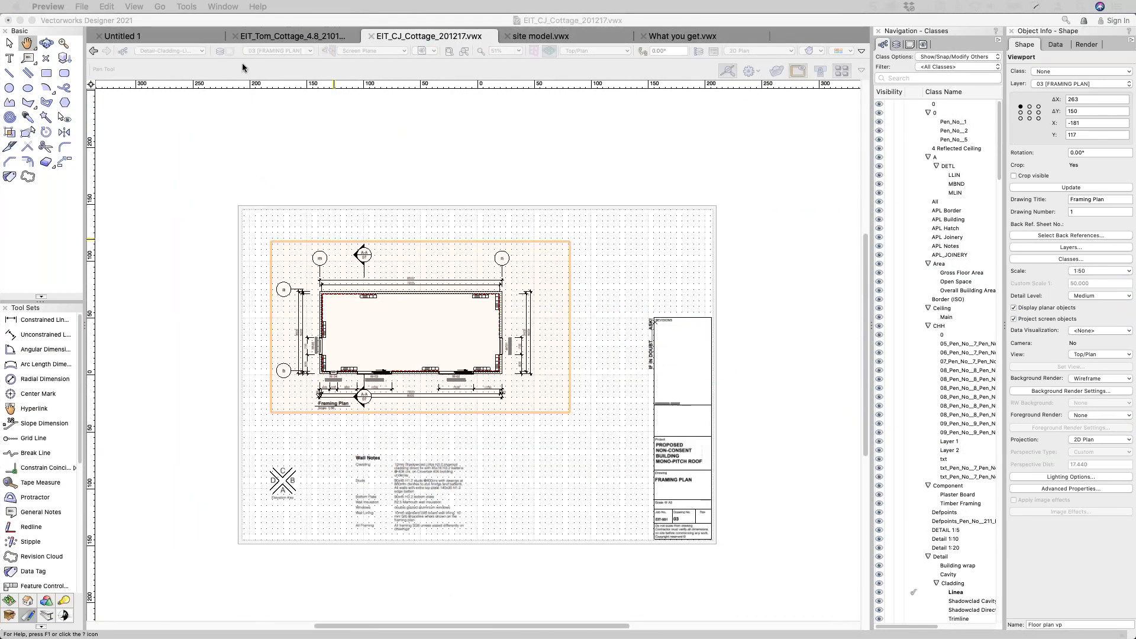
click(278, 51)
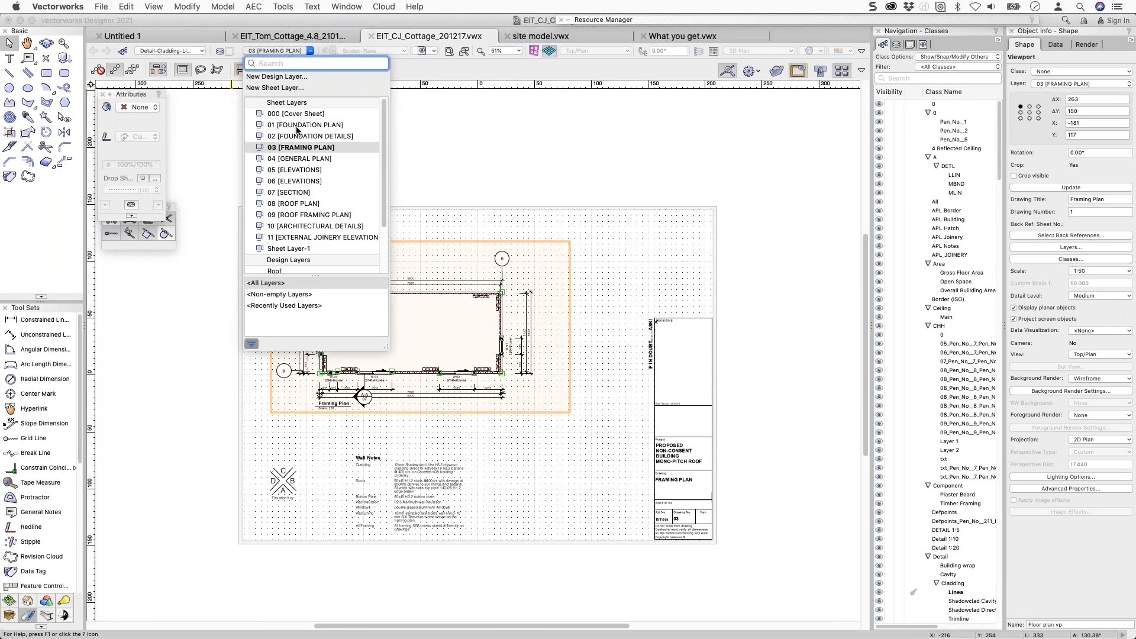
scroll(300, 249, down, 3)
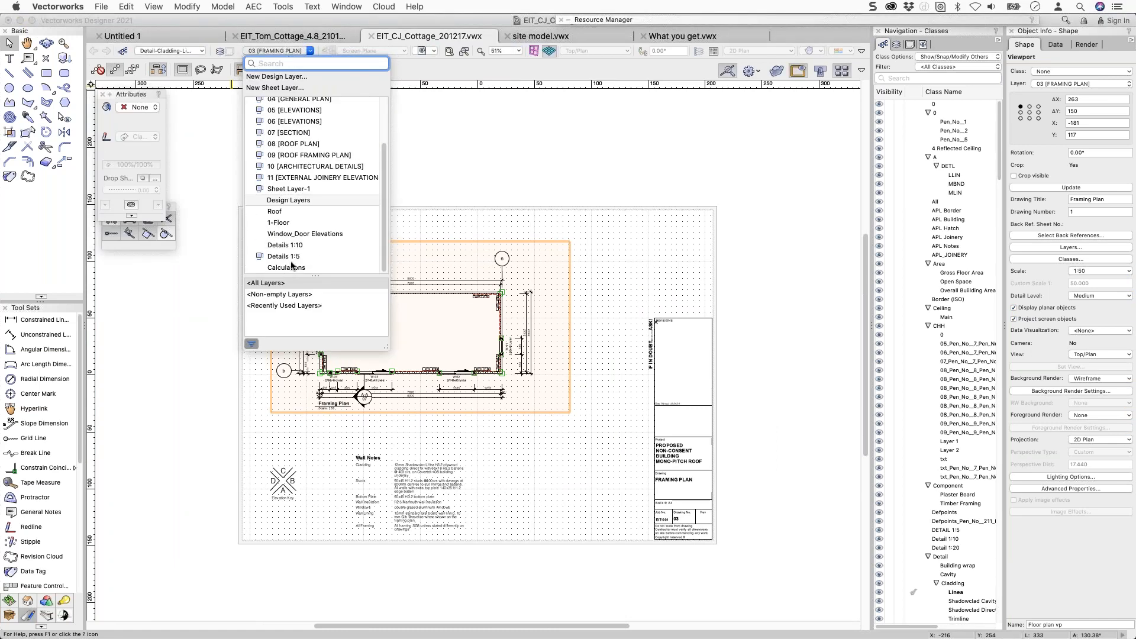
click(470, 187)
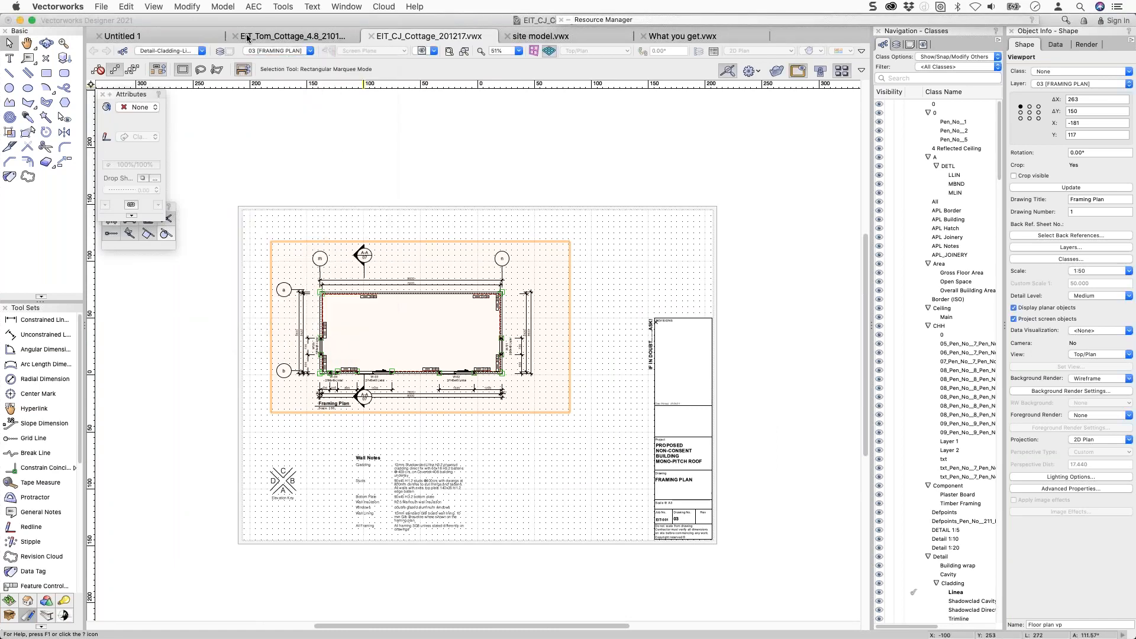
click(139, 36)
Change Untitled 1's active layer scale from 1:100 to 1:50.
scroll(438, 260, down, 3)
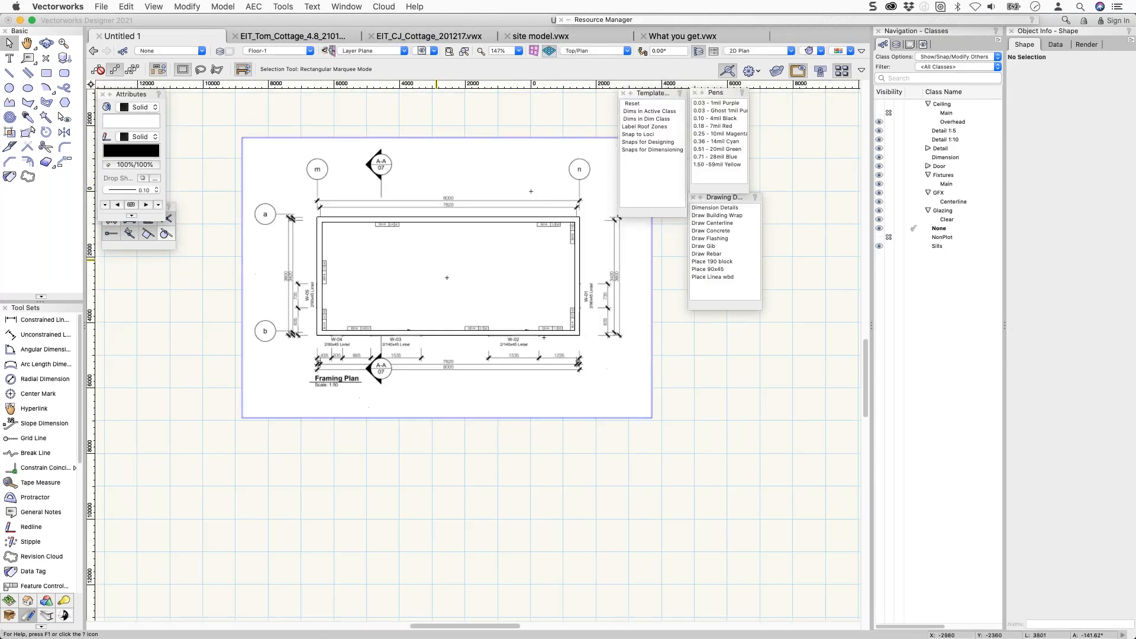
right_click(388, 458)
click(430, 522)
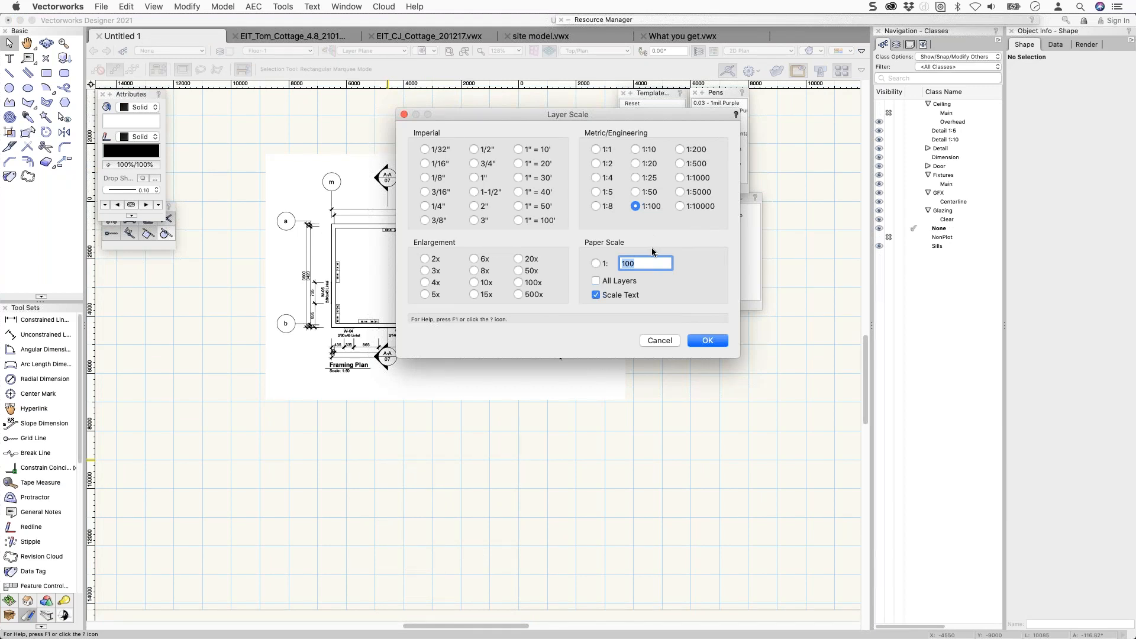
text(50)
click(425, 206)
click(642, 191)
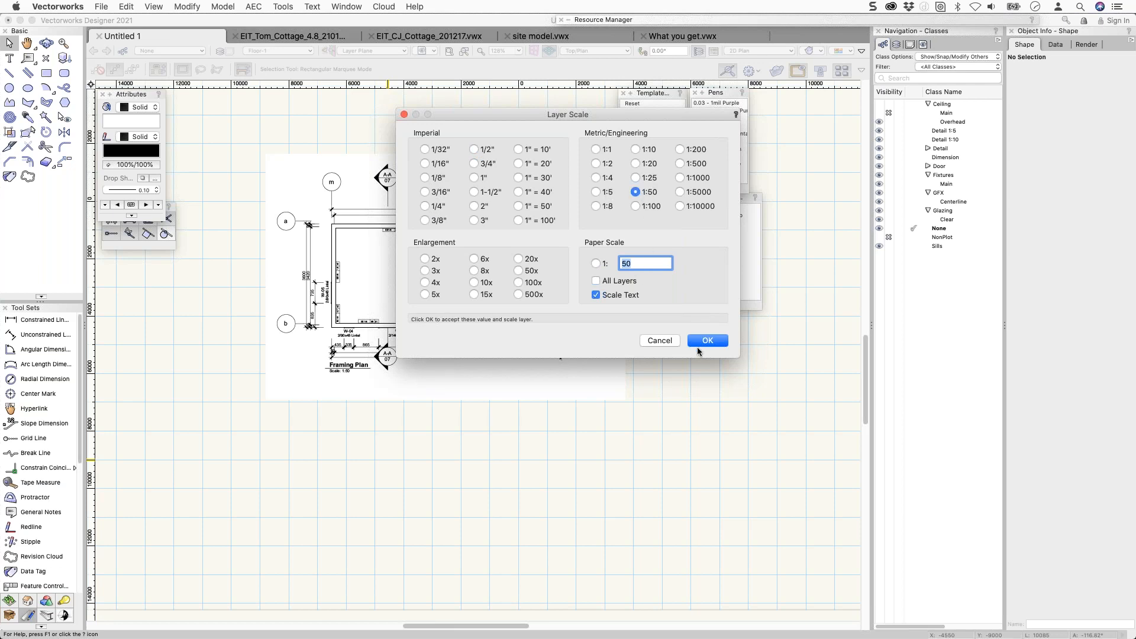
click(707, 341)
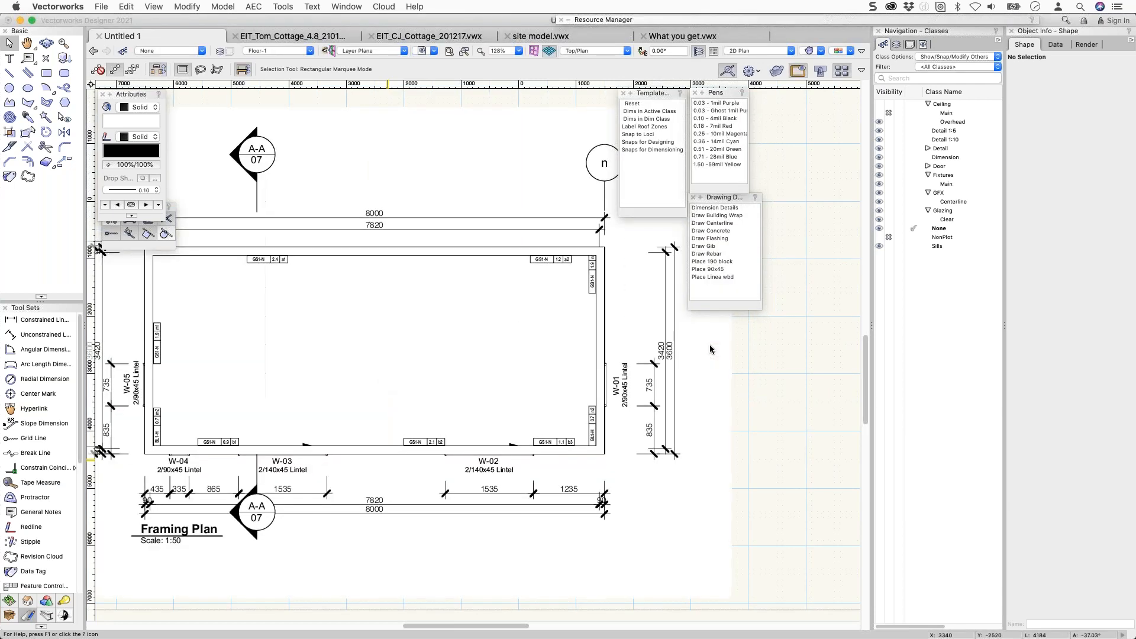
scroll(717, 347, down, 5)
Import the first page of EIT_CJ_Cottage_201217.pdf from Finder onto the drawing.
key(super+Tab)
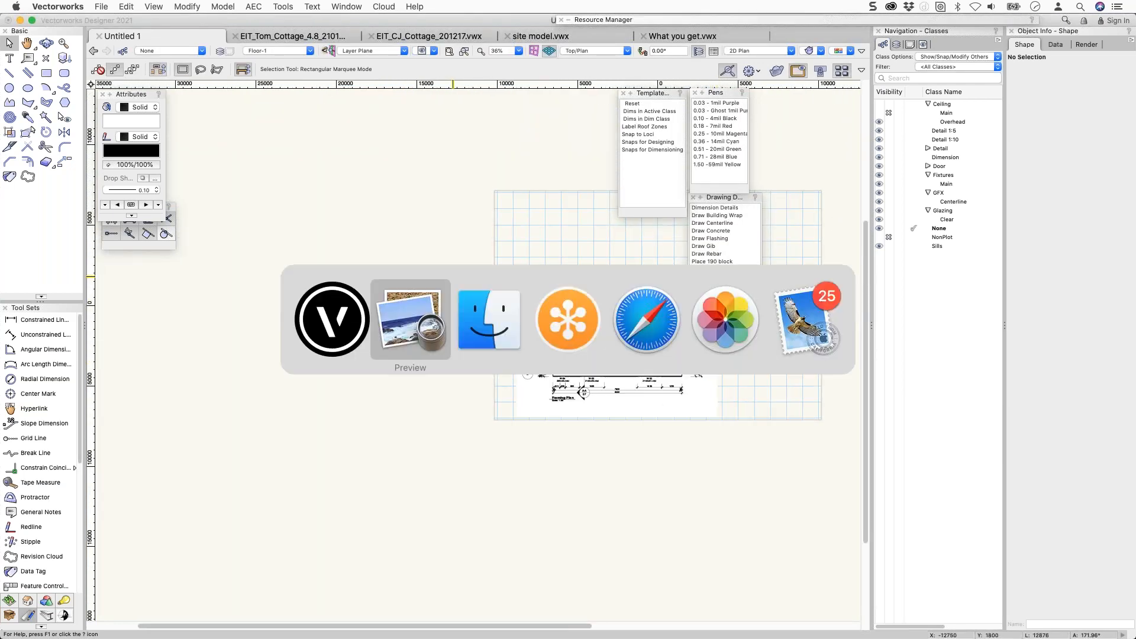
key(super+Tab)
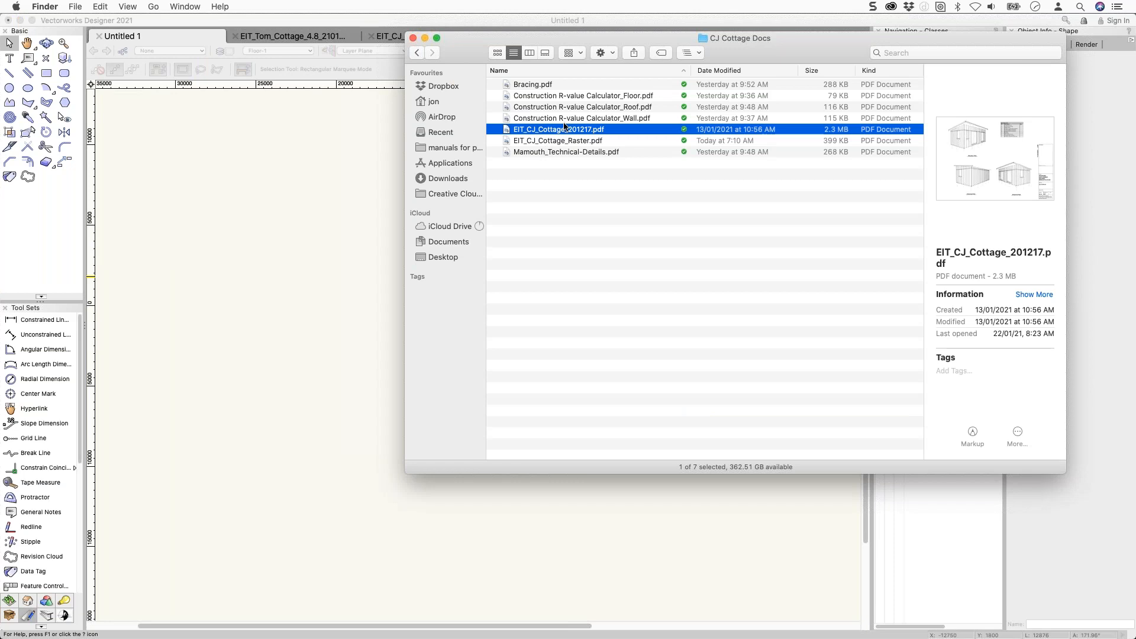
drag(554, 142, 342, 274)
drag(509, 131, 329, 274)
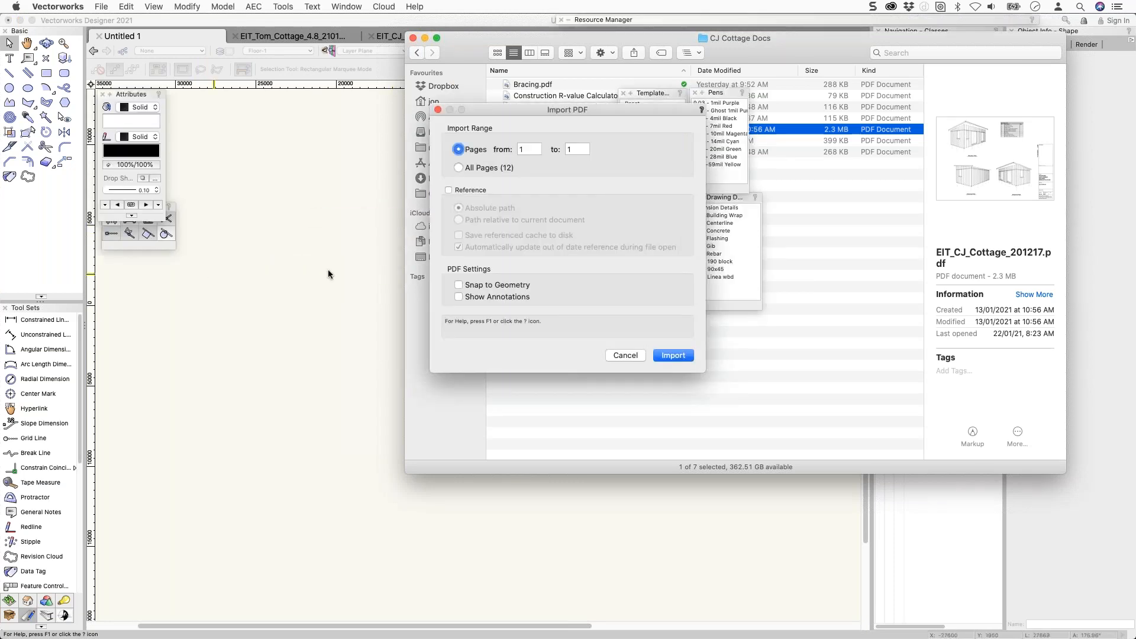
click(673, 355)
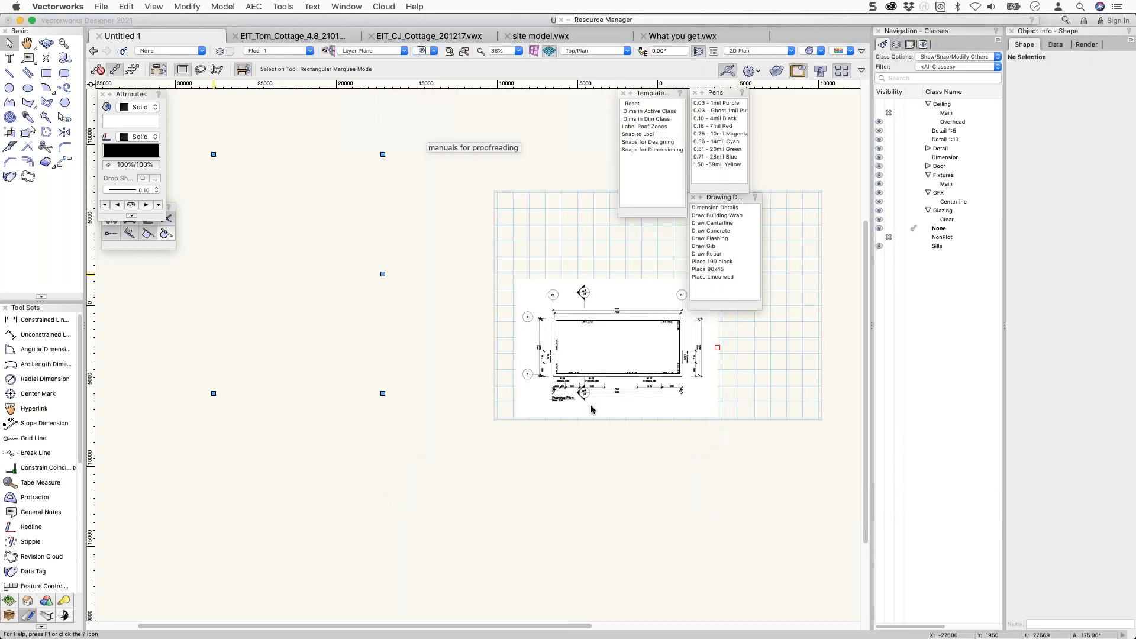
Inspect the imported cover sheet page, delete it, and return to Finder.
middle_drag(264, 261, 438, 278)
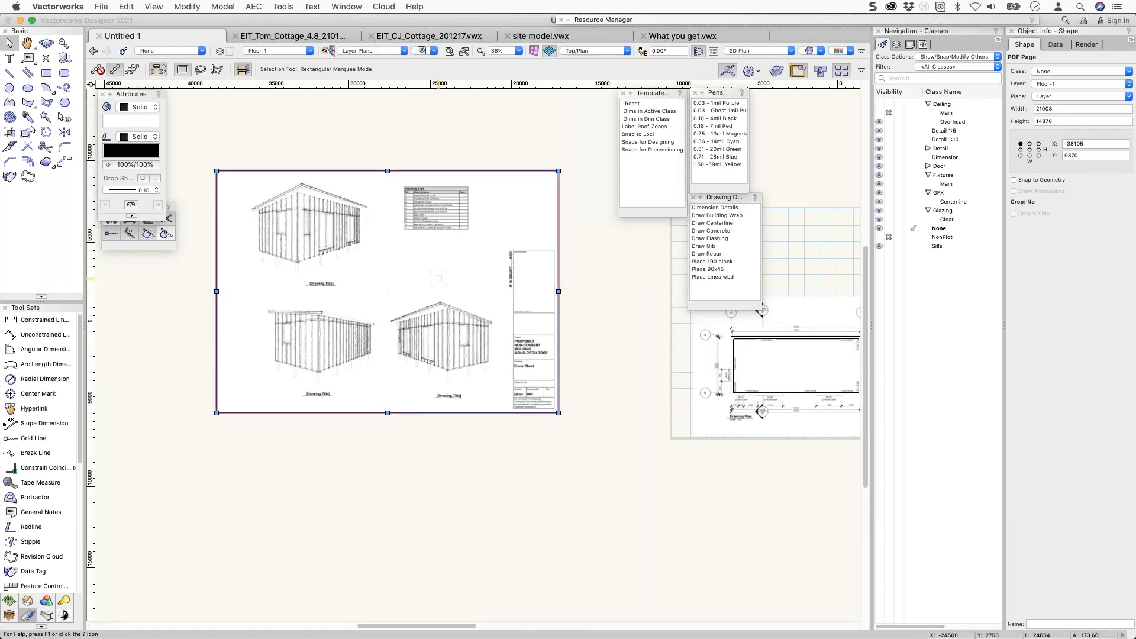
scroll(438, 299, up, 4)
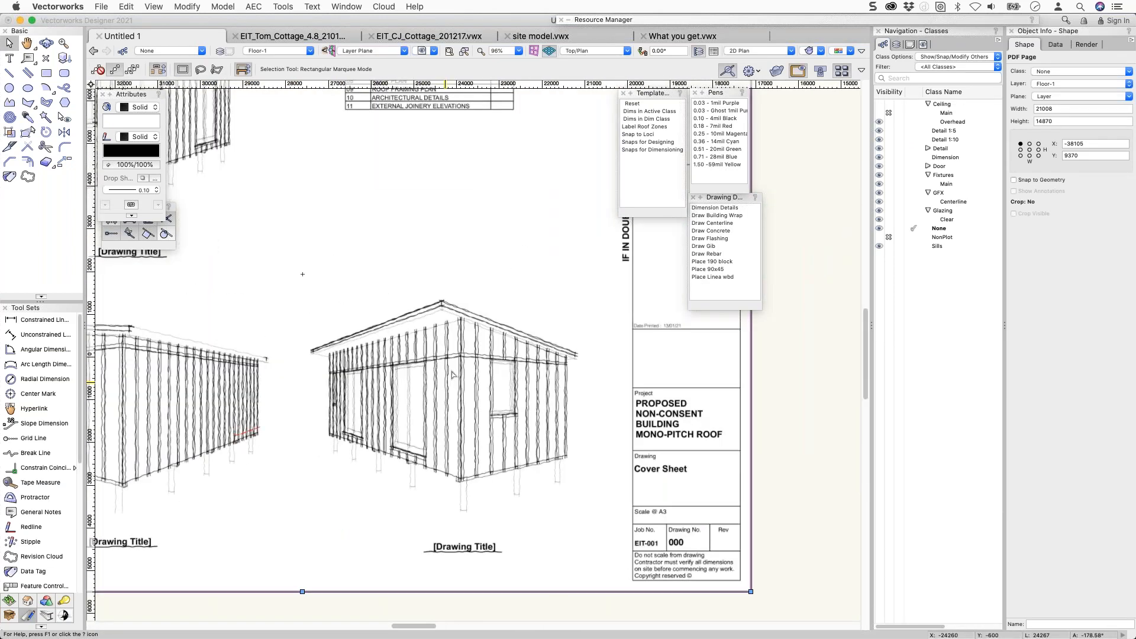
scroll(468, 358, up, 3)
scroll(433, 189, down, 2)
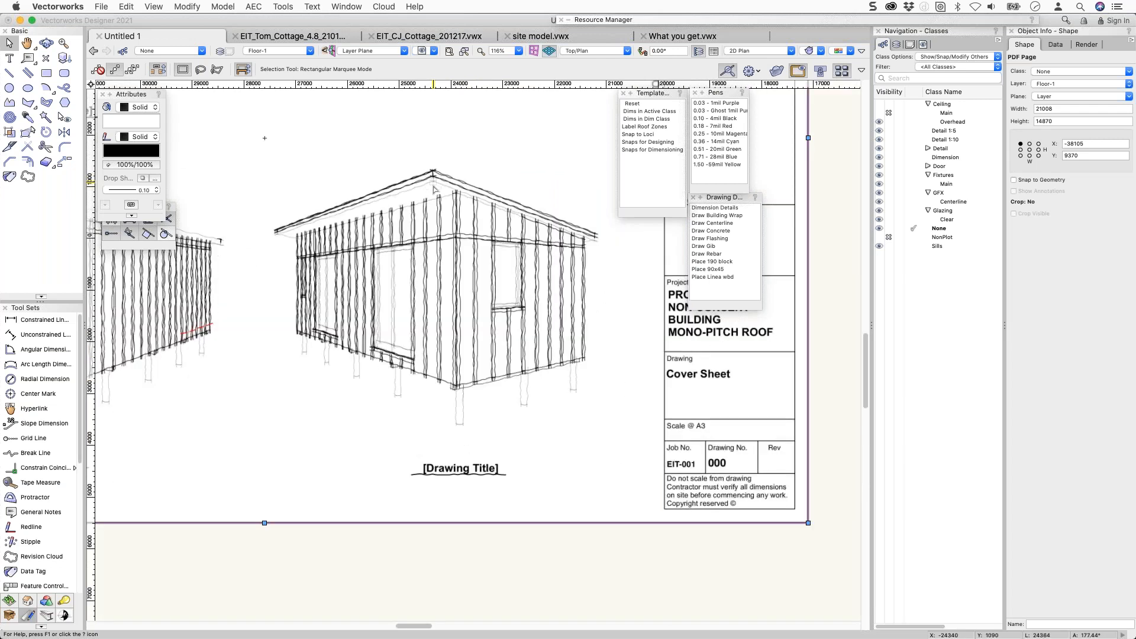
scroll(434, 188, down, 3)
key(Delete)
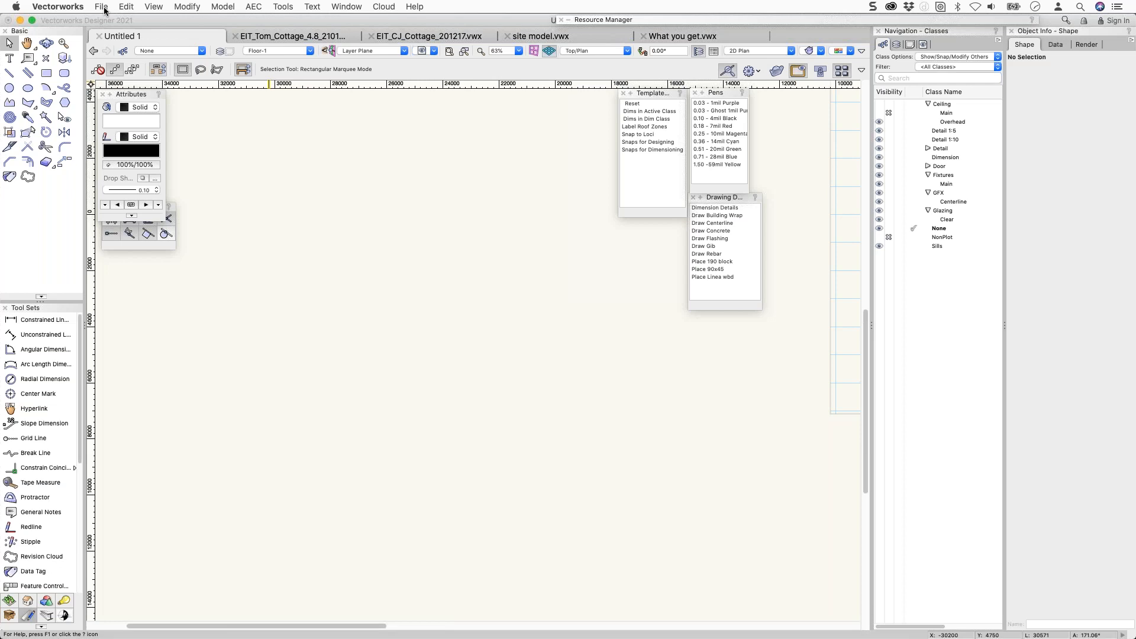
key(super+Tab)
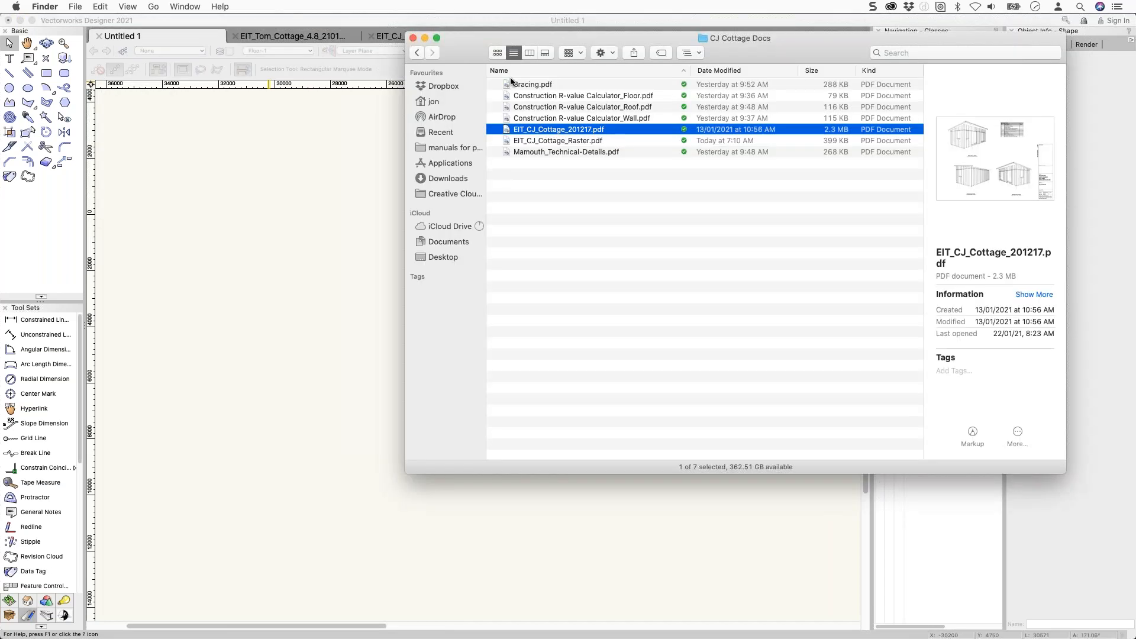
Import the EIT_CJ_Cottage_Raster.pdf framing plan page (21008 by 14862) into Untitled 1.
drag(534, 142, 269, 242)
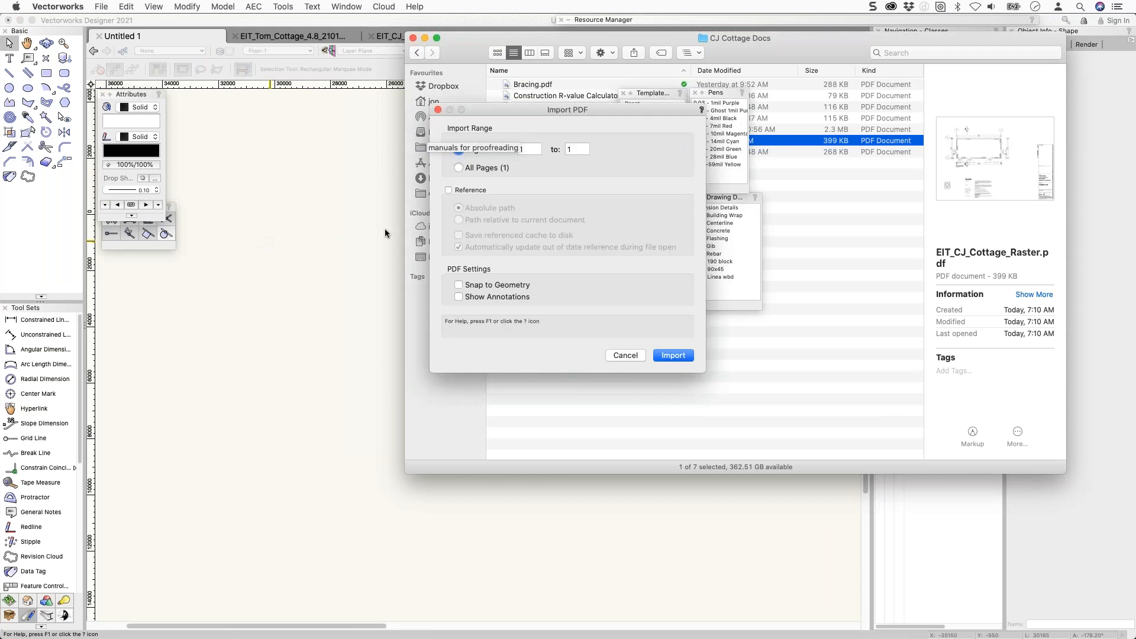
click(667, 357)
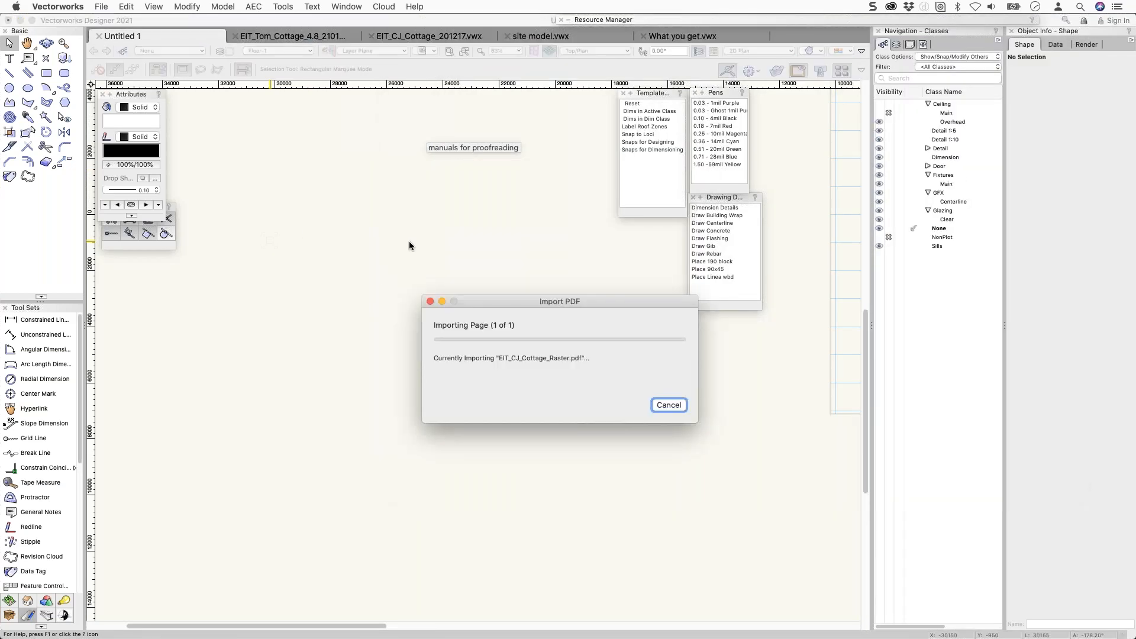
scroll(294, 242, up, 6)
scroll(294, 242, up, 12)
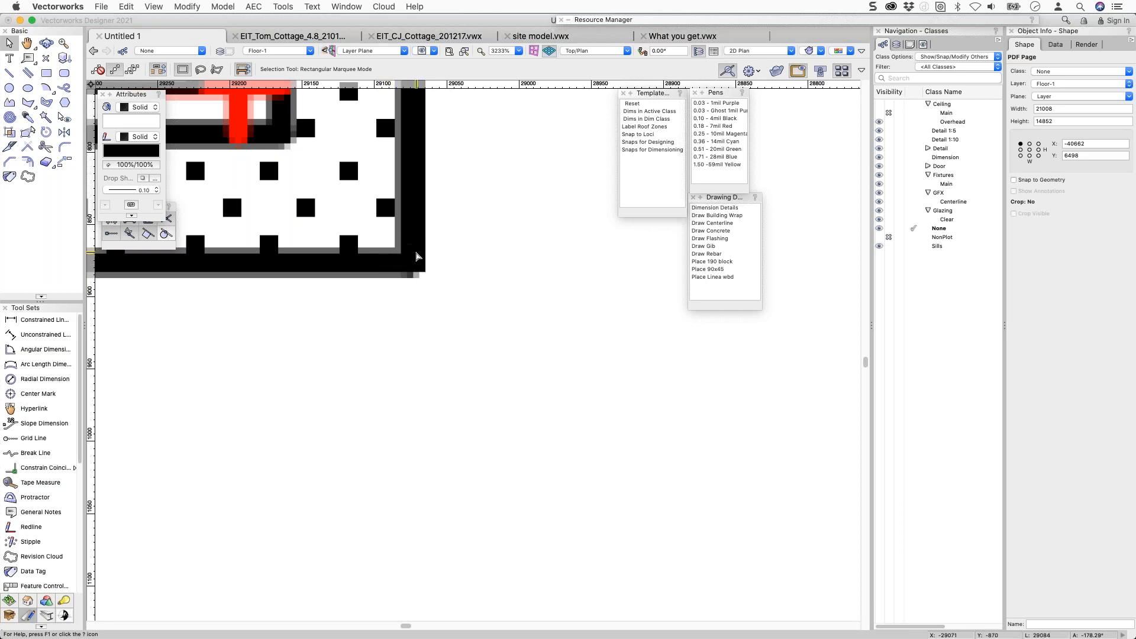
scroll(287, 148, up, 3)
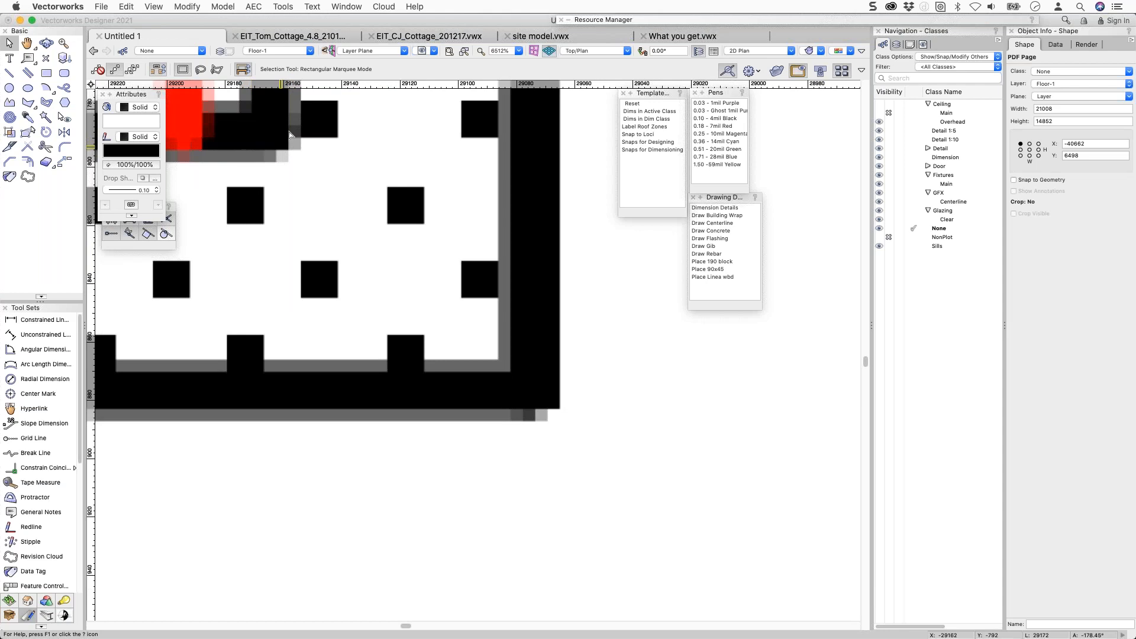
Turn on Snap to Geometry for the imported PDF page in the Object Info palette.
scroll(524, 377, down, 5)
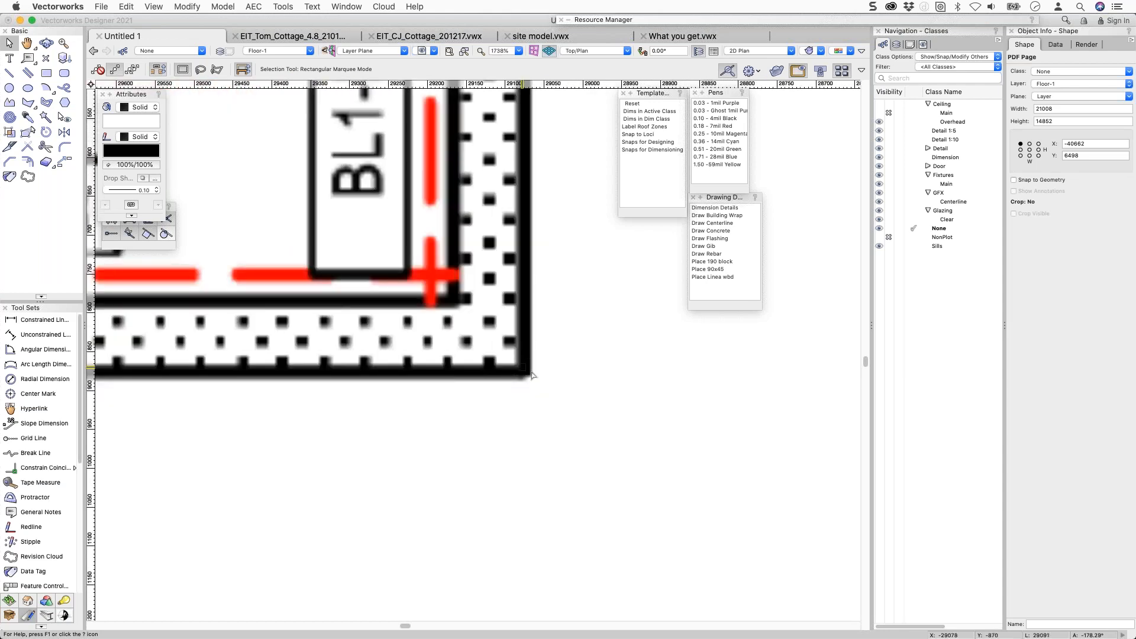
click(1014, 180)
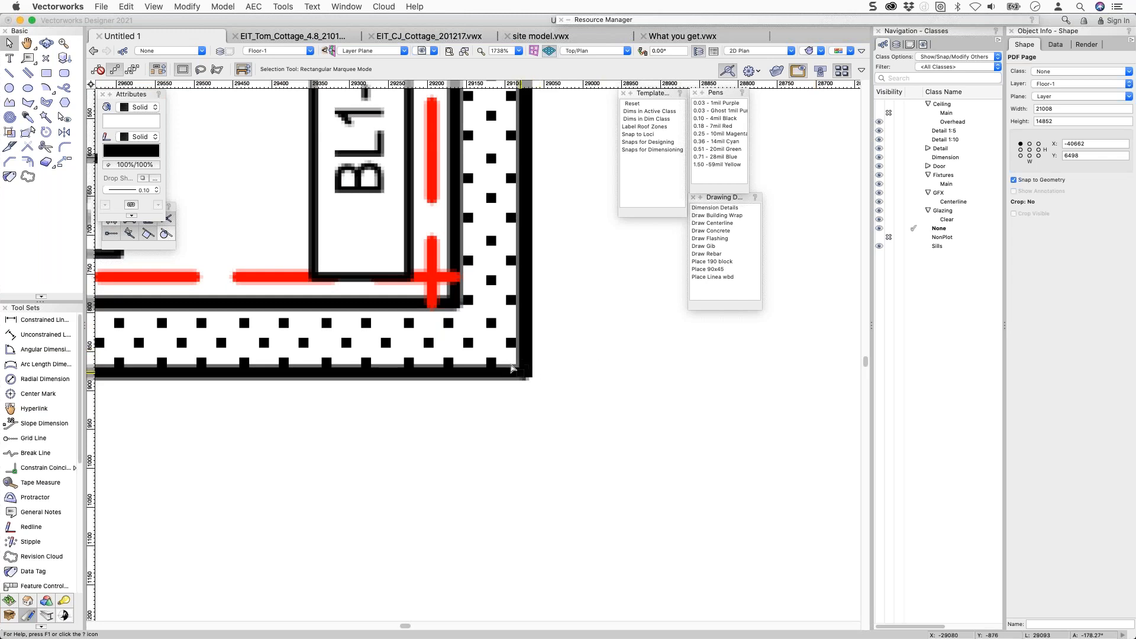
scroll(459, 300, down, 1)
scroll(459, 300, down, 5)
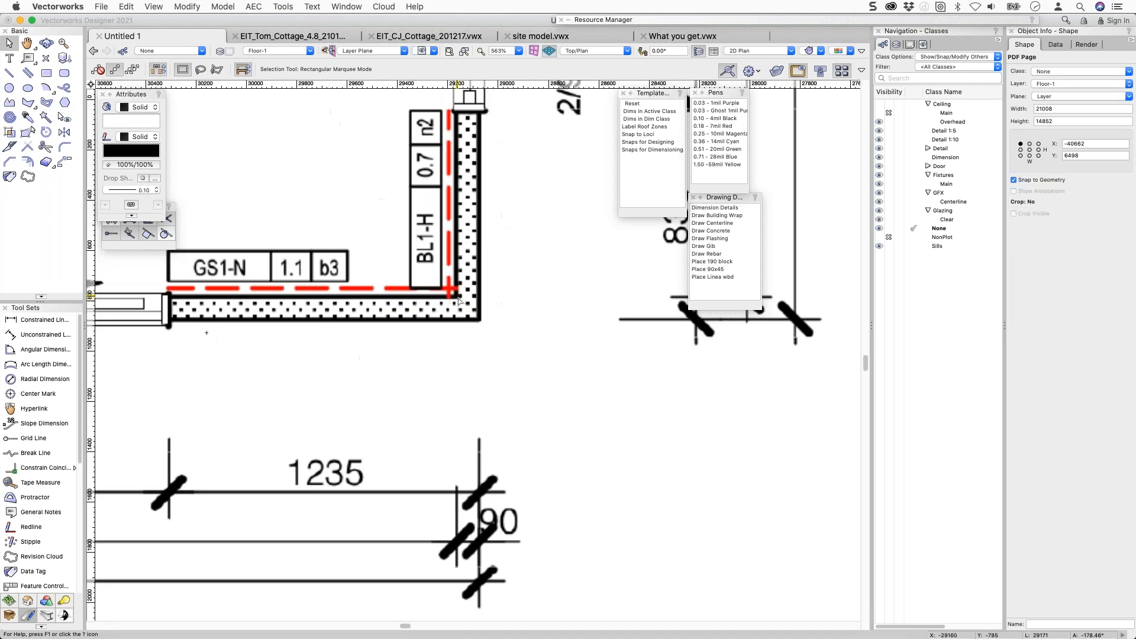
scroll(461, 300, down, 12)
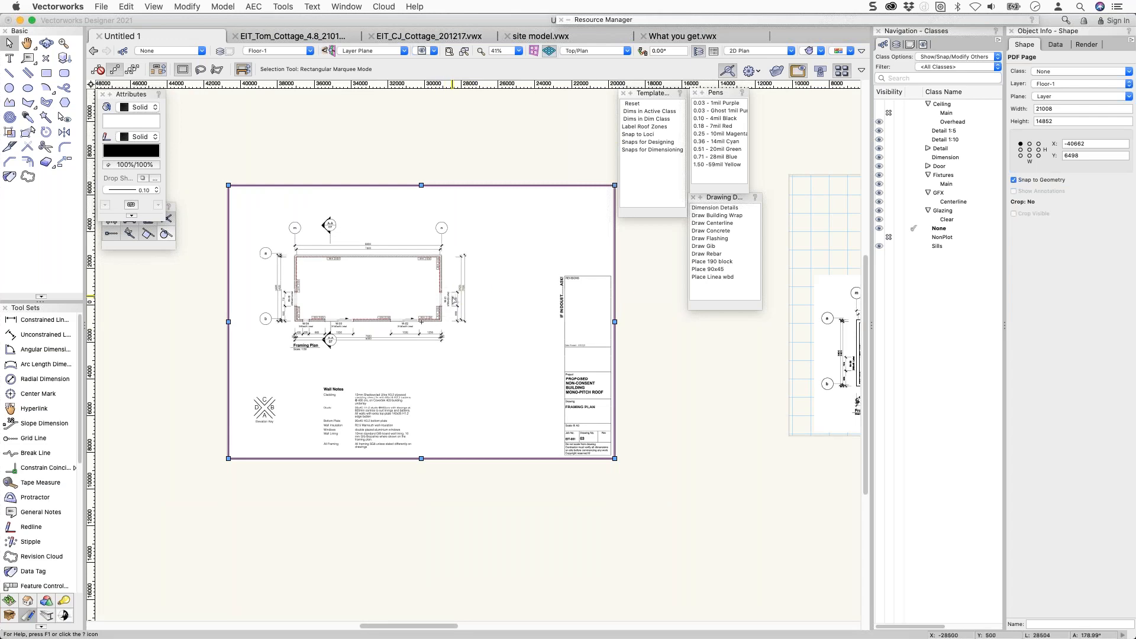
Ungroup the PDF page, then delete its bitmap image and the leftover white backing rectangle.
key(super+u)
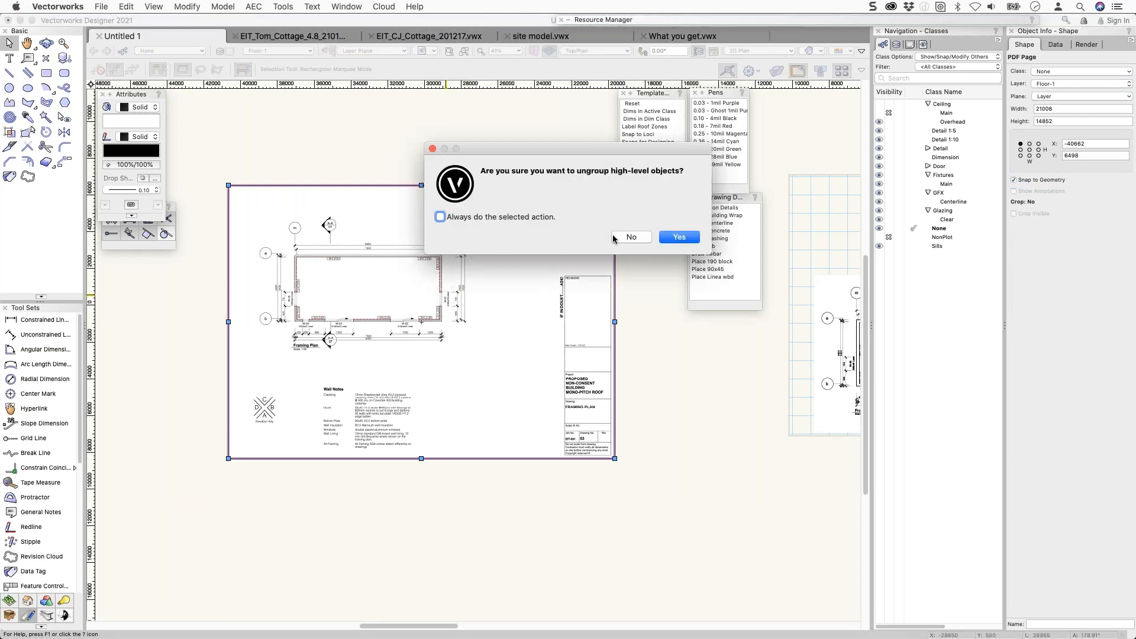
click(678, 237)
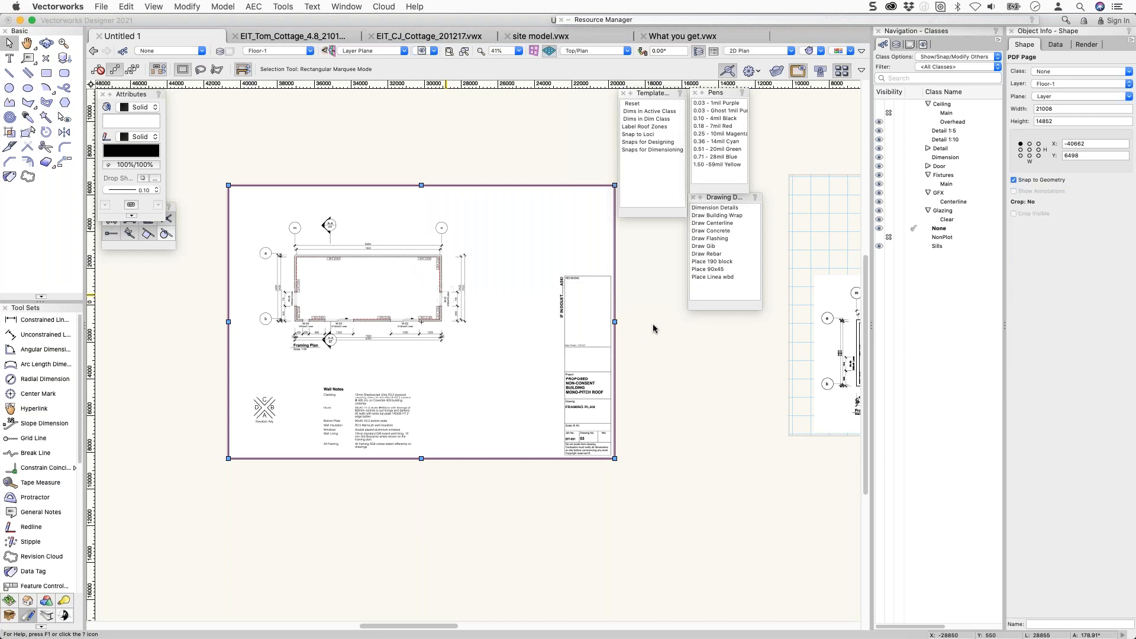
click(653, 325)
drag(430, 306, 594, 332)
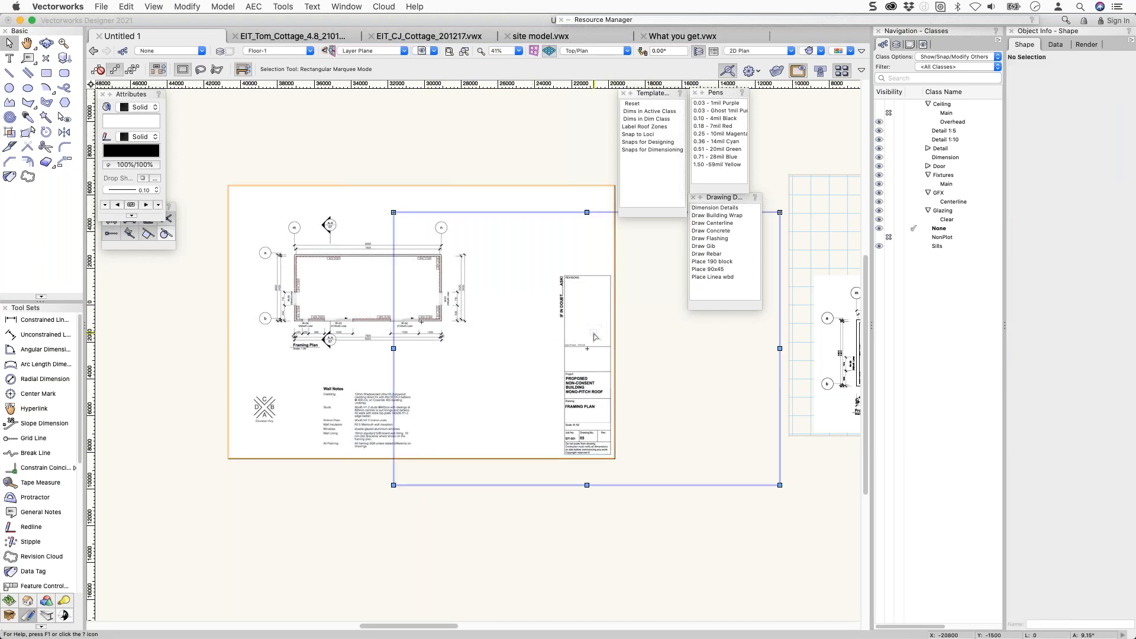
click(646, 252)
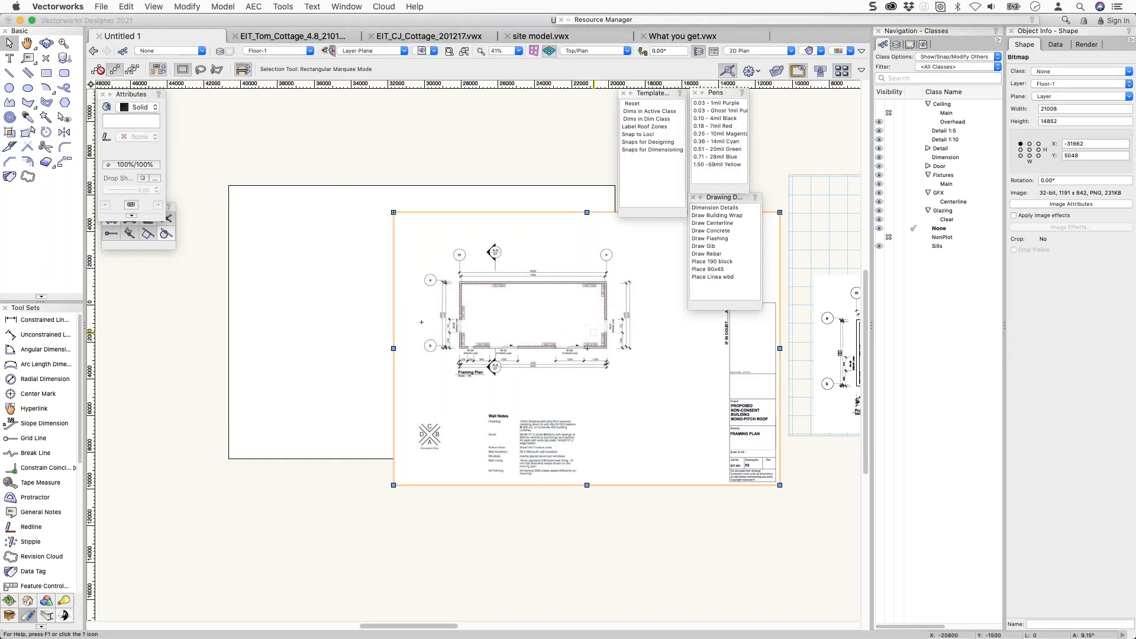
key(Delete)
click(500, 290)
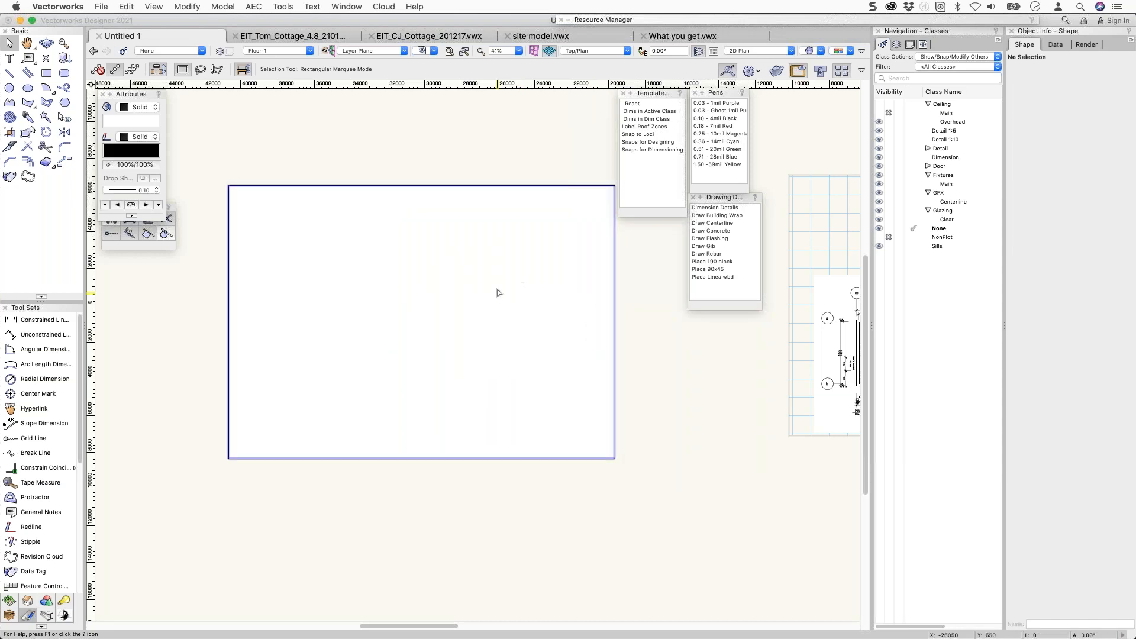
key(Delete)
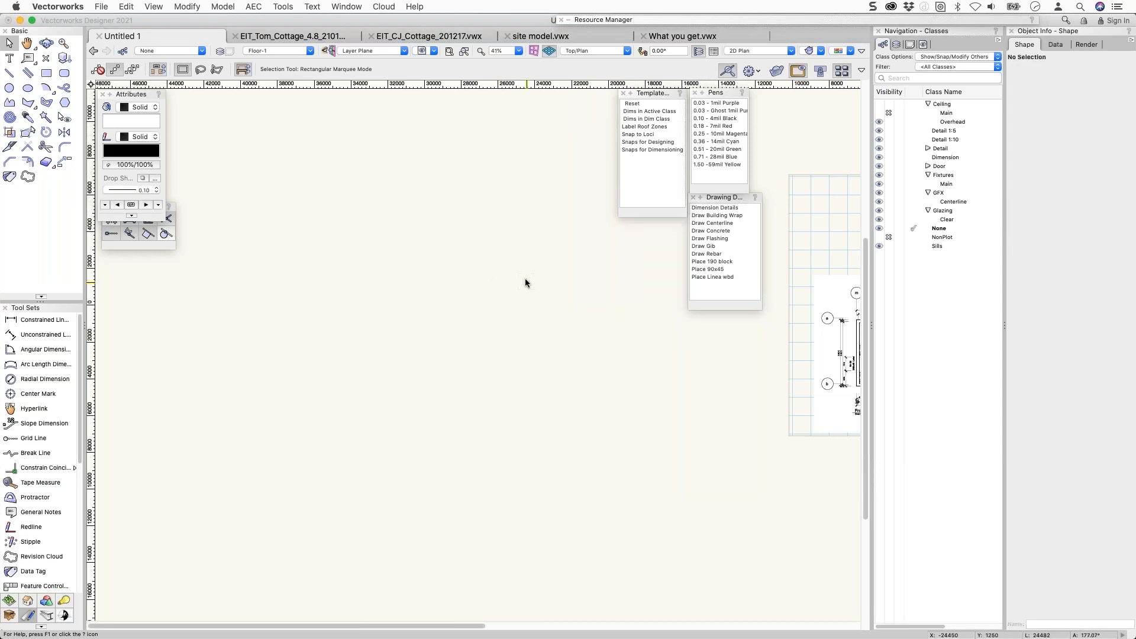
Scroll to the cropped 12500 by 8550 framing-plan PDF page, select it, then leave Vectorworks.
scroll(456, 278, right, 10)
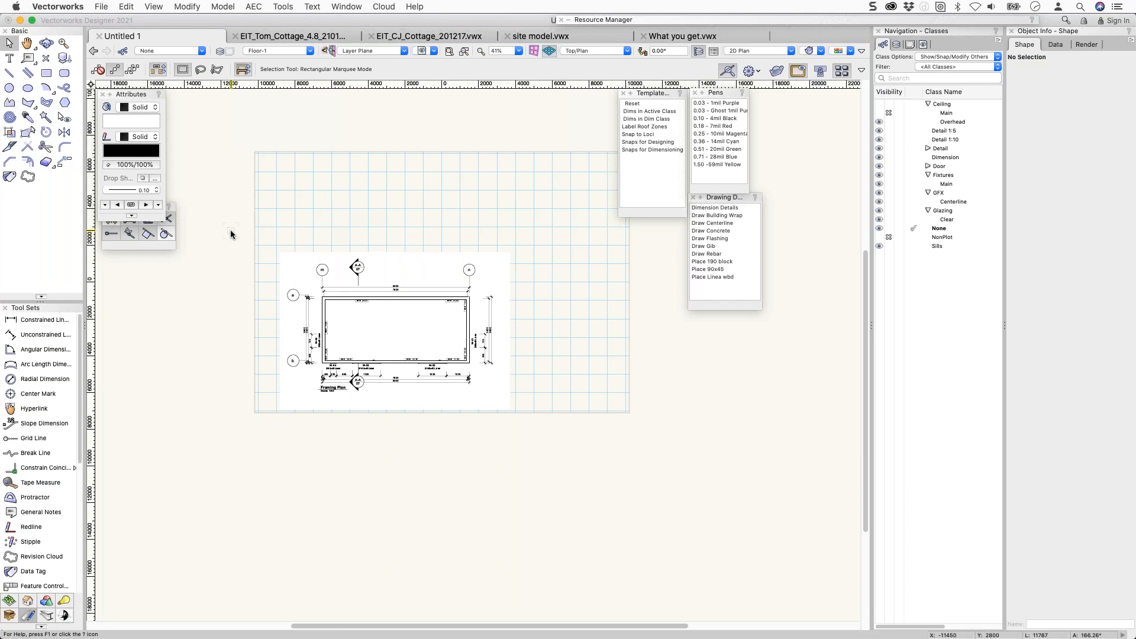
click(339, 285)
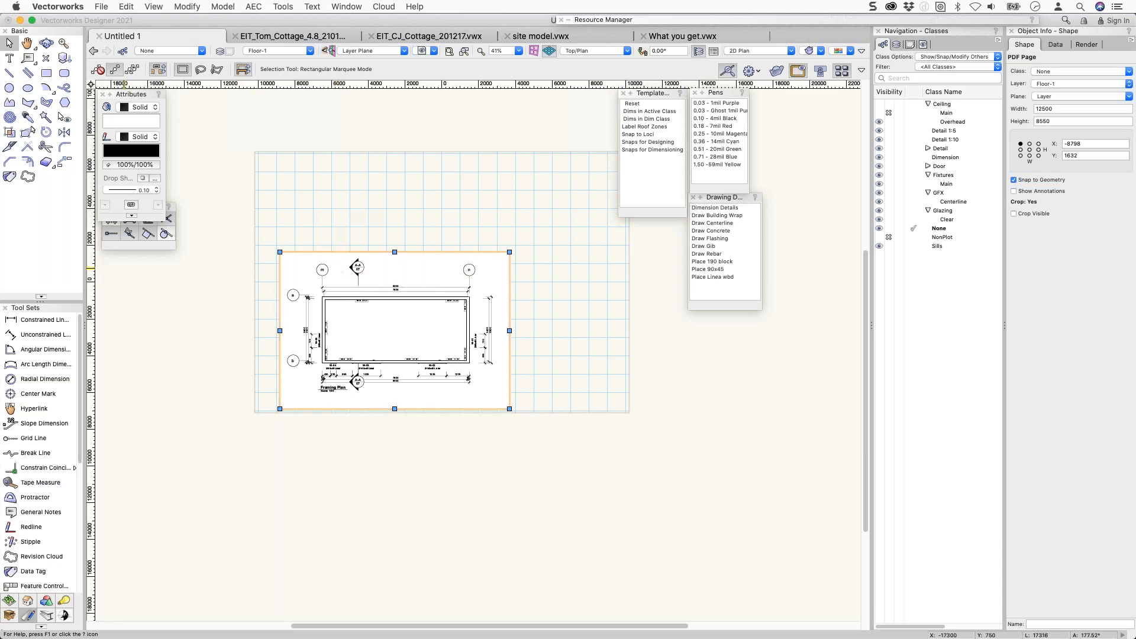
key(super+Tab)
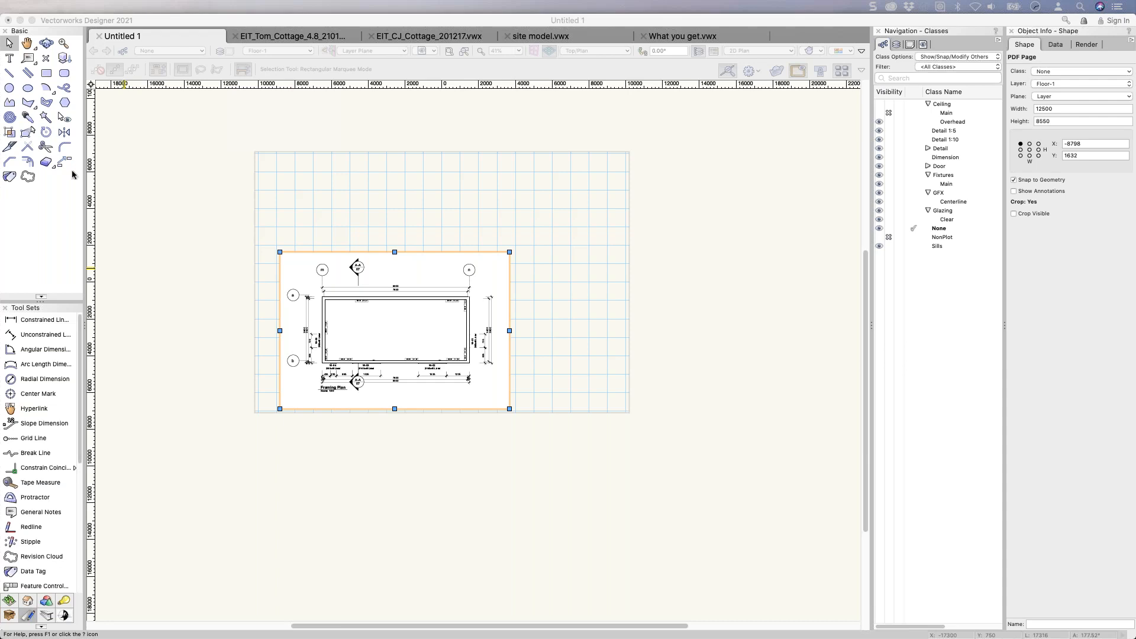
In EIT_CJ_Cottage_201217.vwx, view 1-Floor in Right Isometric, then go to 000 [Cover Sheet].
click(417, 36)
click(417, 36)
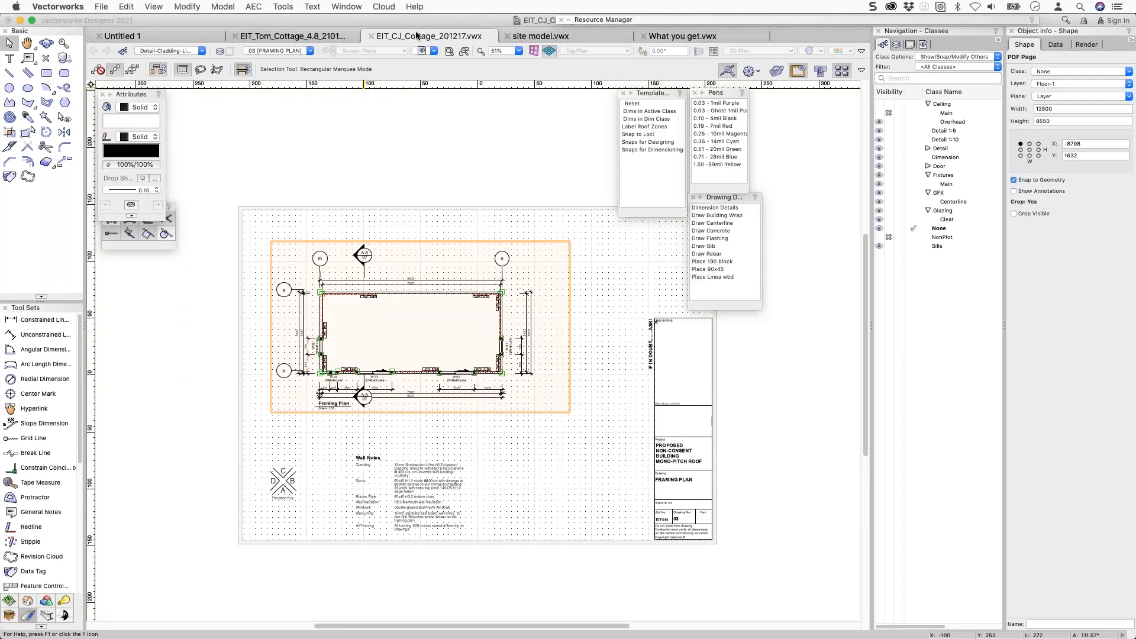
click(580, 234)
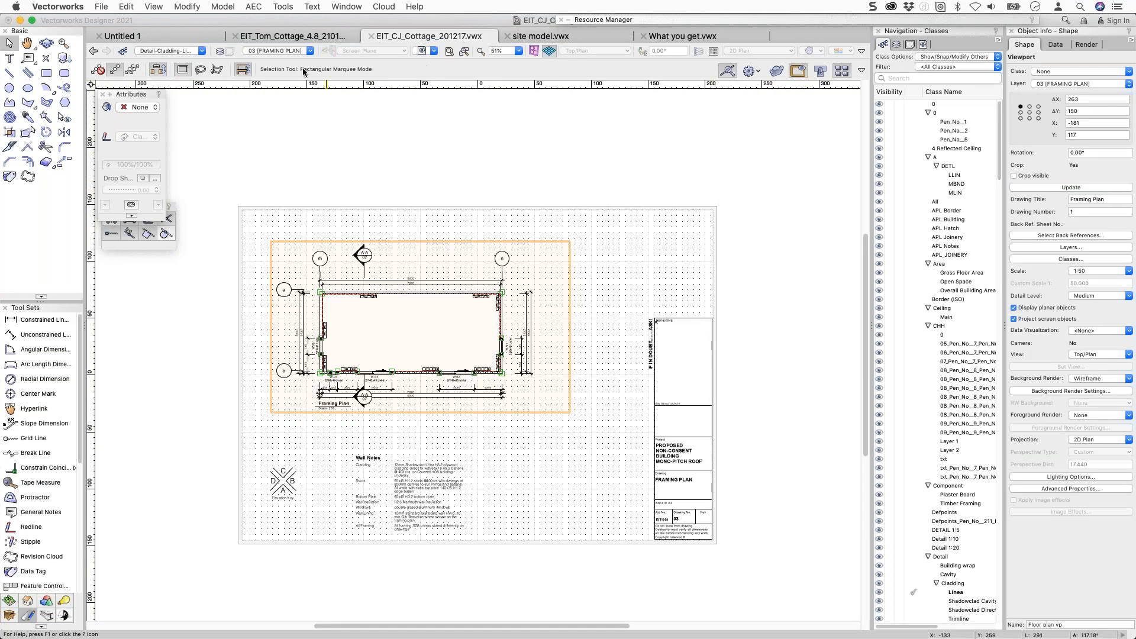
click(309, 51)
scroll(315, 189, down, 3)
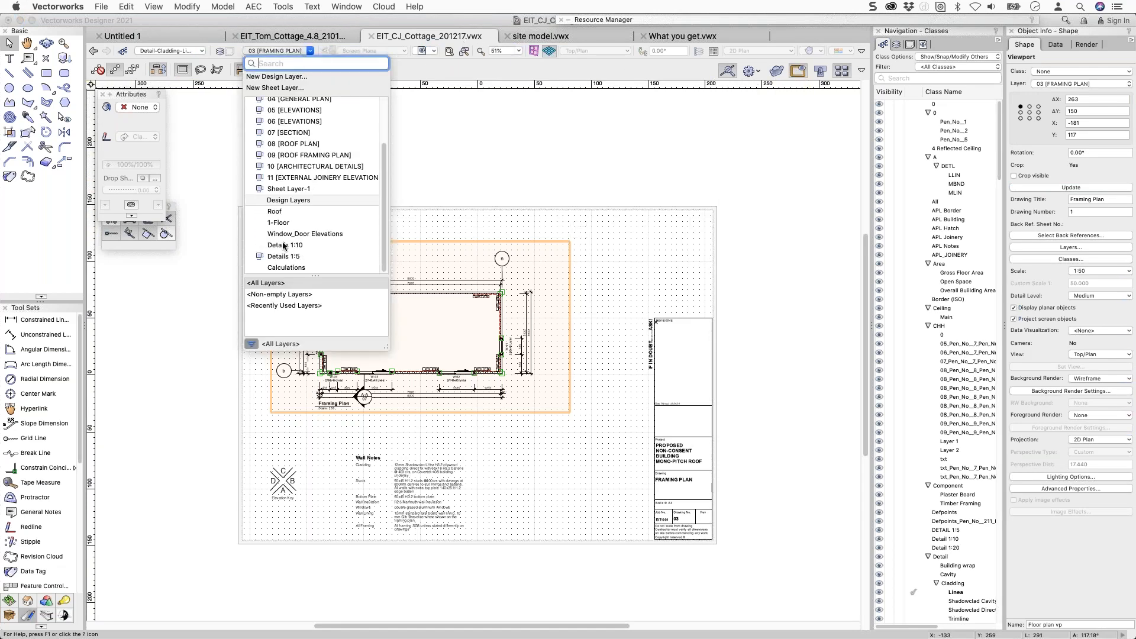
click(277, 224)
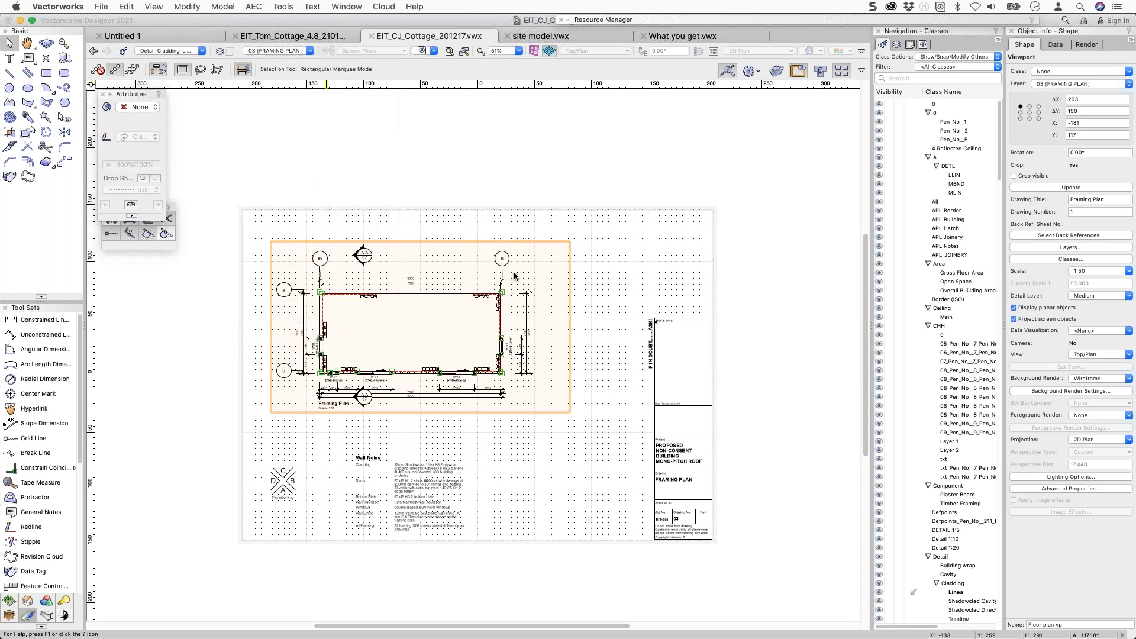
key(3)
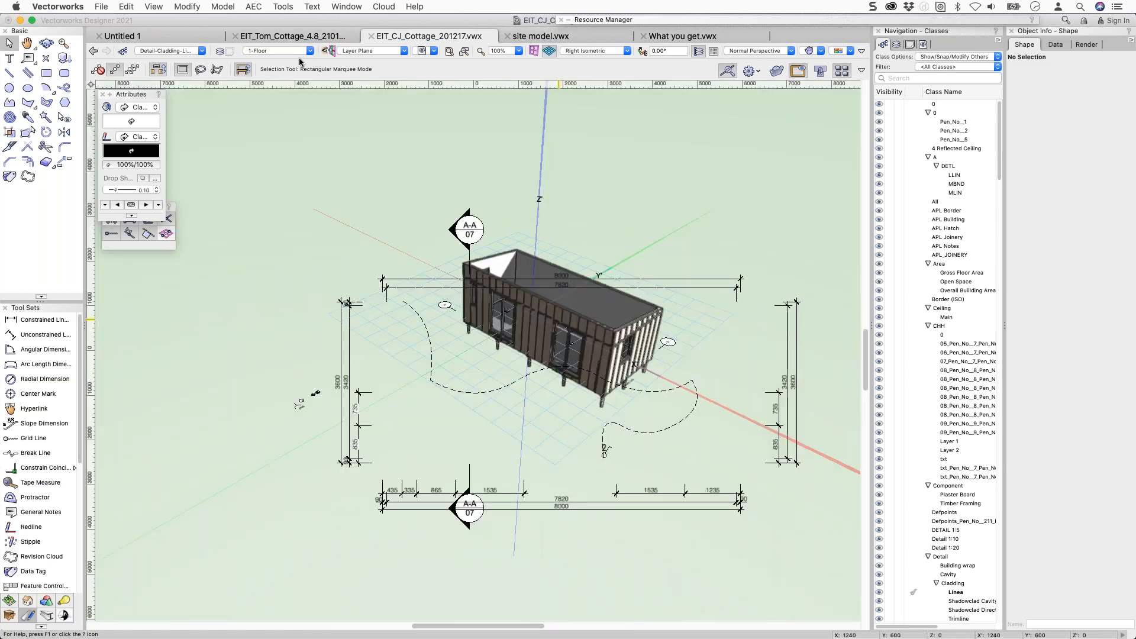
click(299, 52)
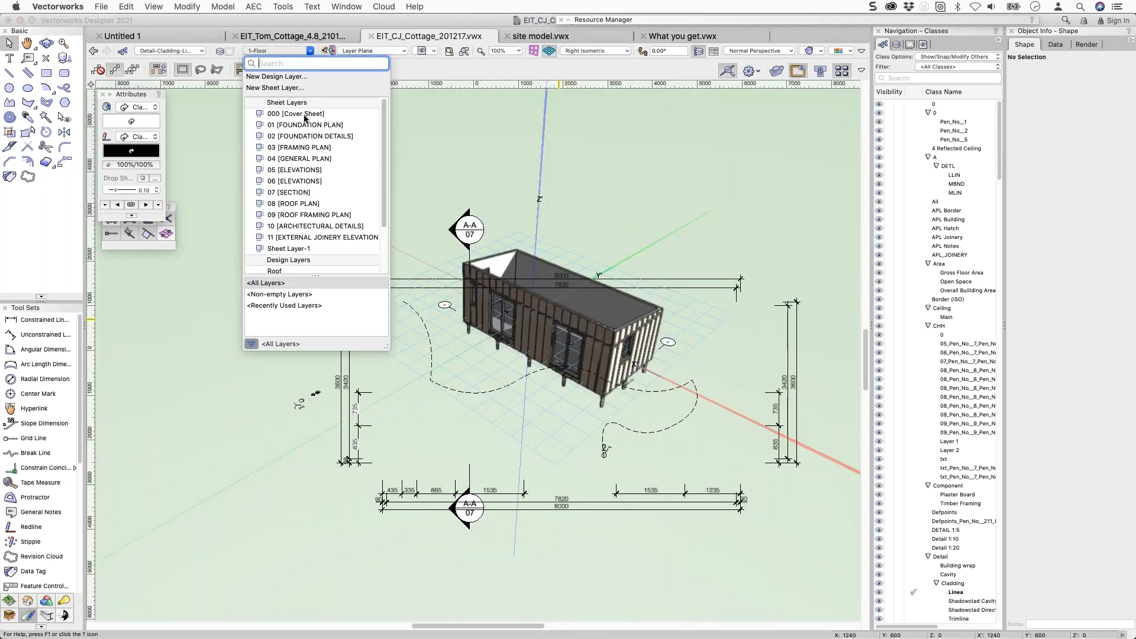
key(Escape)
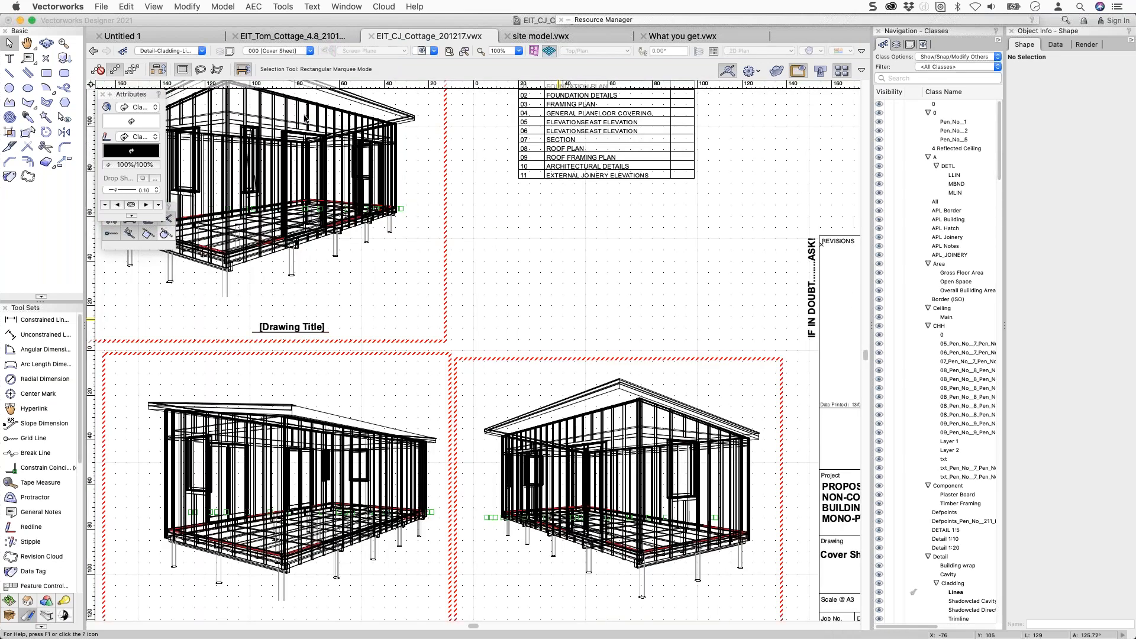
Update the right-hand and top-left 3D viewports so they render the batten cladding.
click(645, 366)
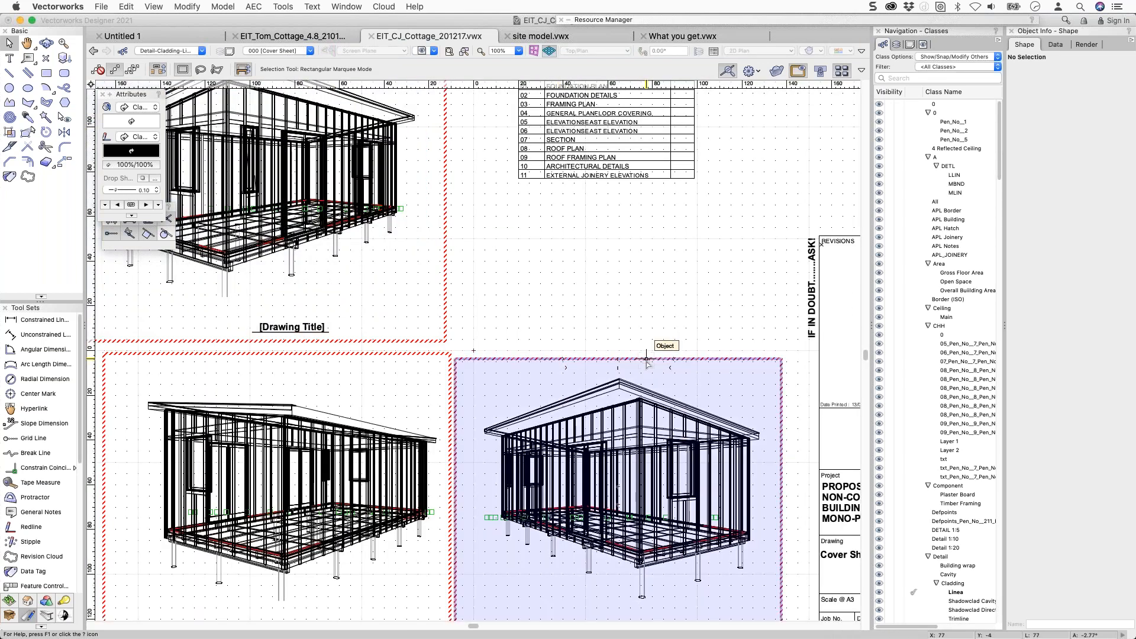
click(1056, 188)
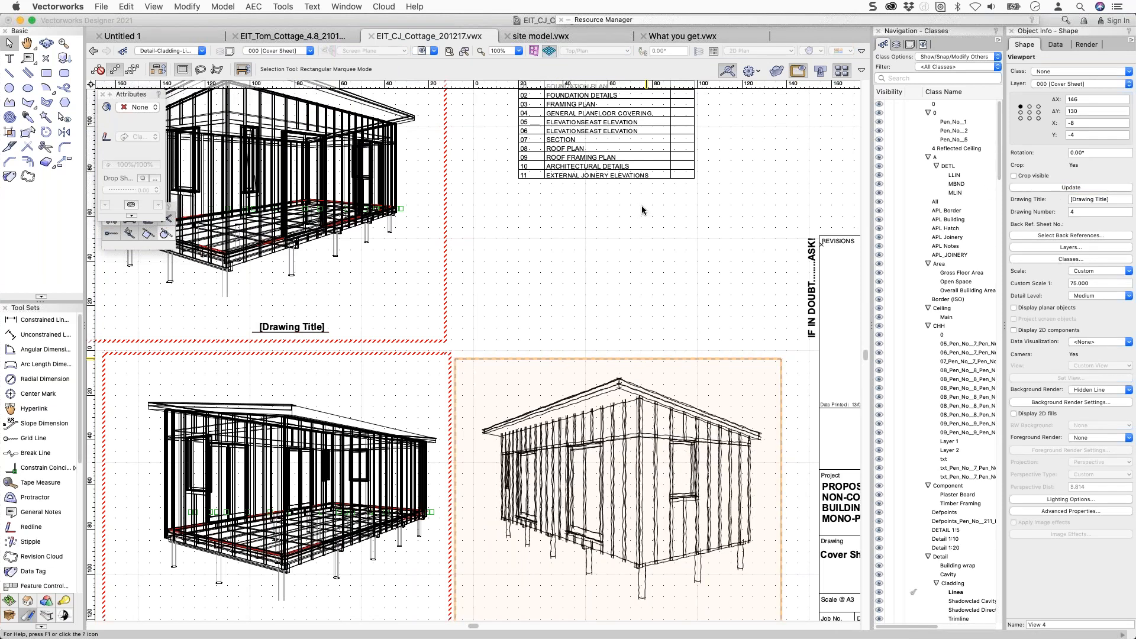
click(370, 216)
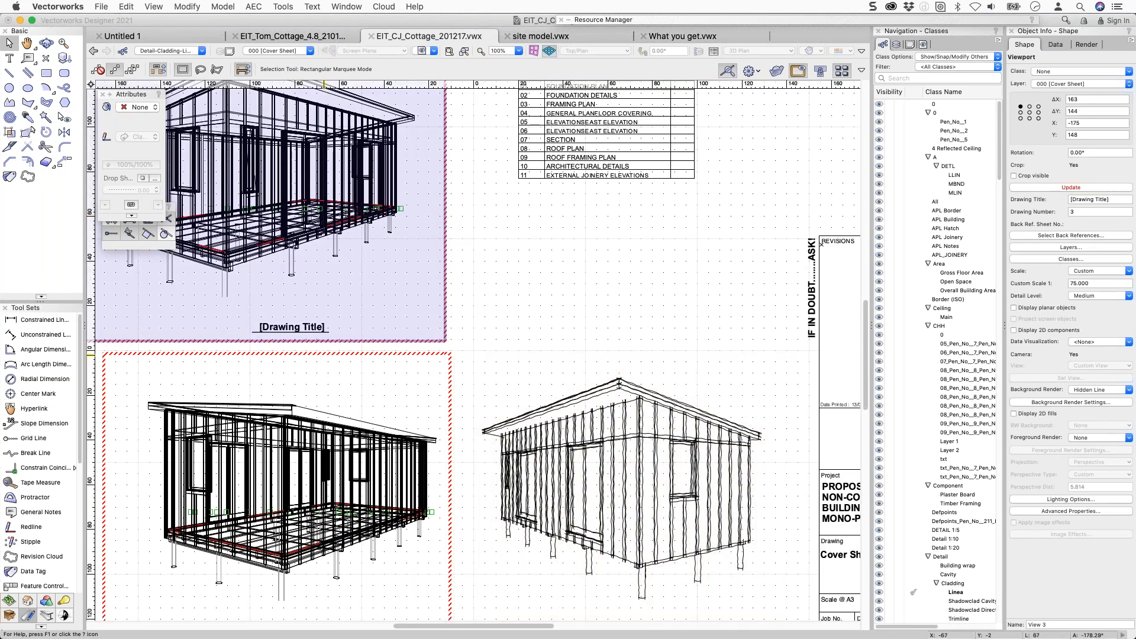
click(1075, 186)
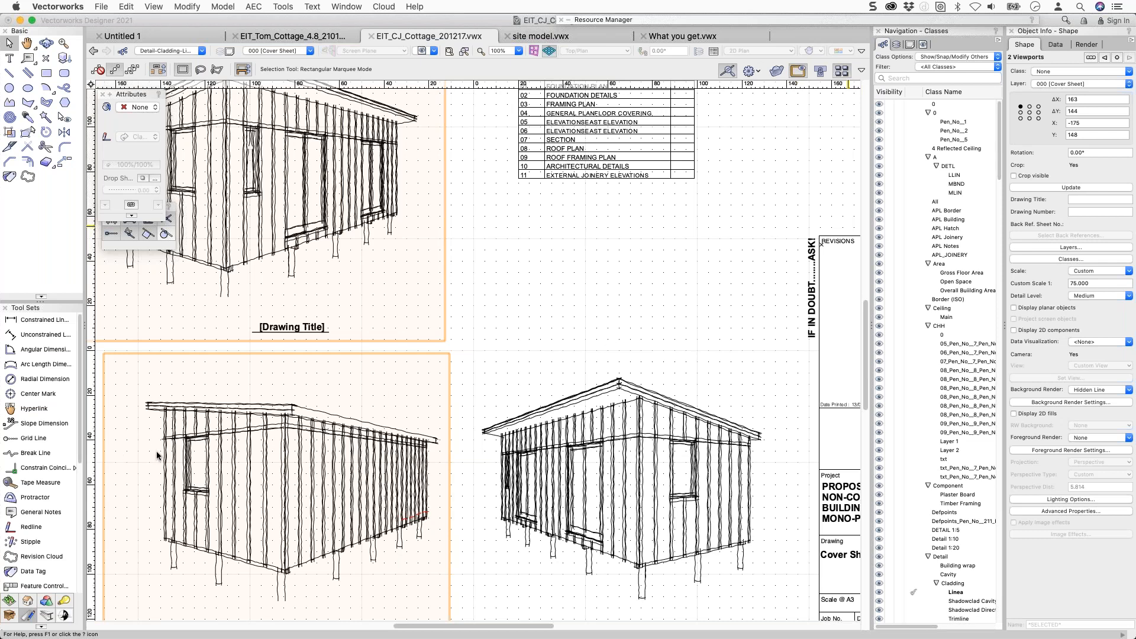
Turn off Sketch Hidden Line Results in the viewport's Background Render Settings.
scroll(174, 457, up, 3)
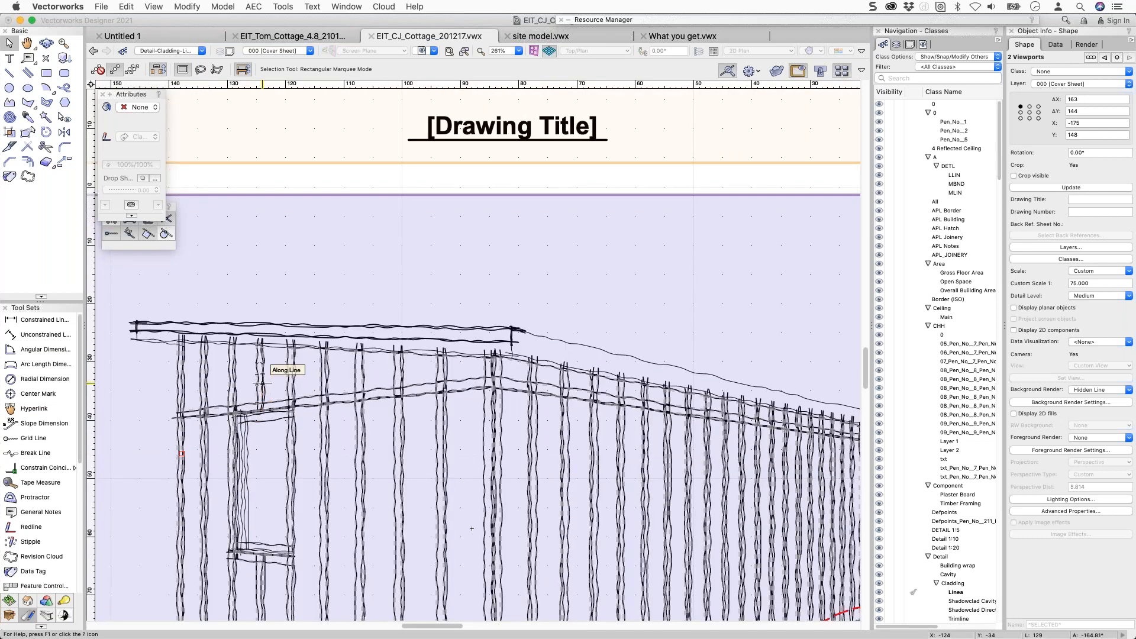
middle_drag(263, 383, 300, 233)
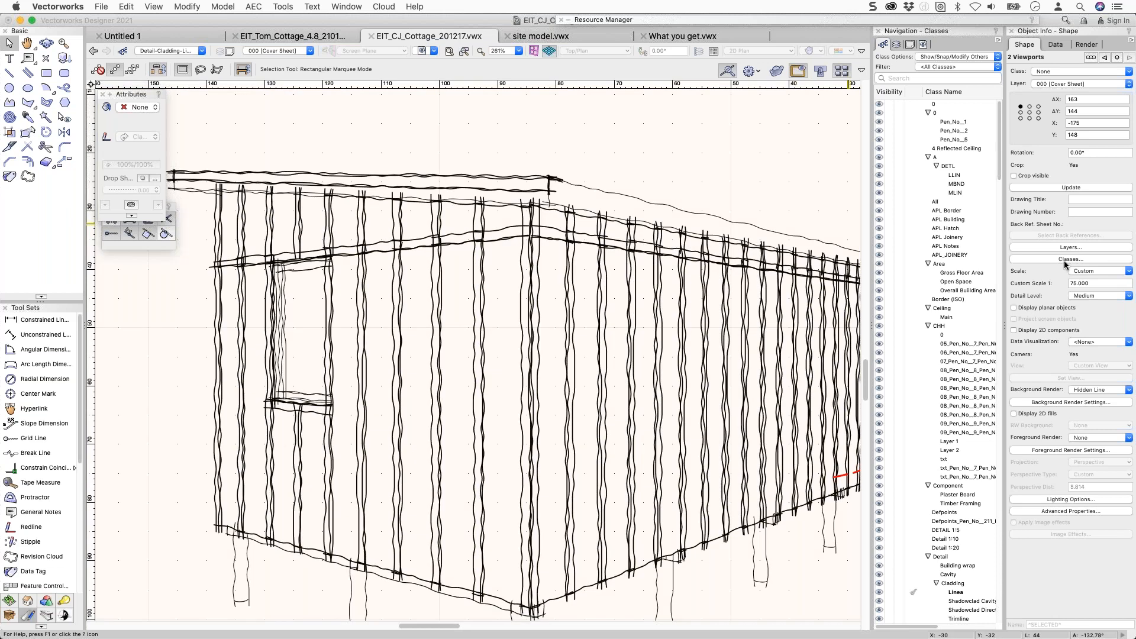
click(1071, 402)
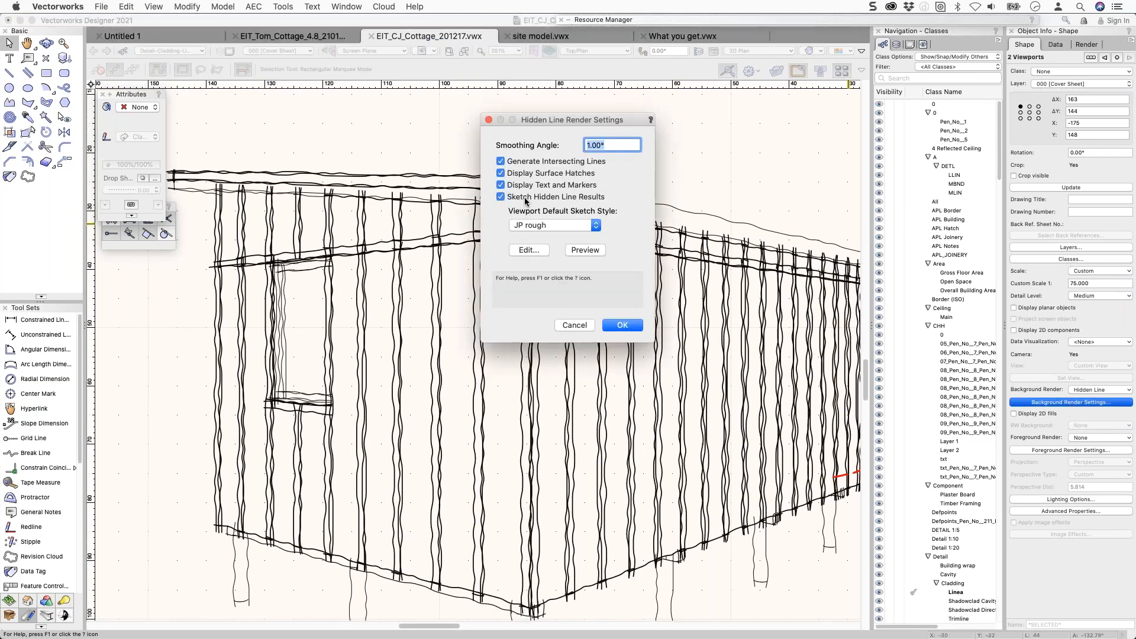
click(526, 197)
click(629, 328)
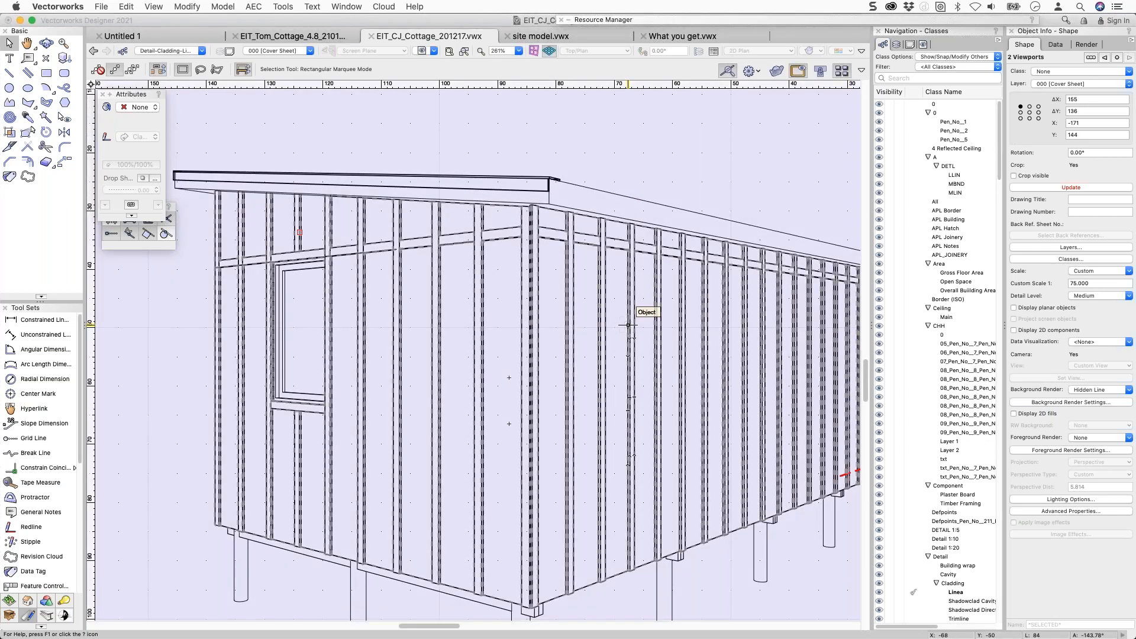
click(627, 111)
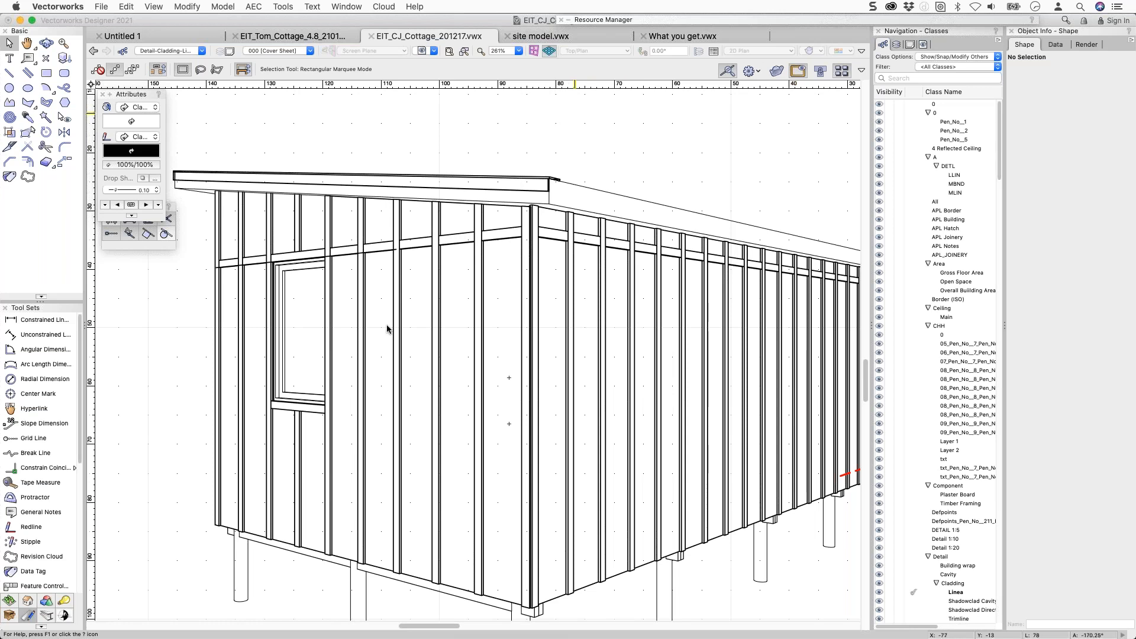
key(z)
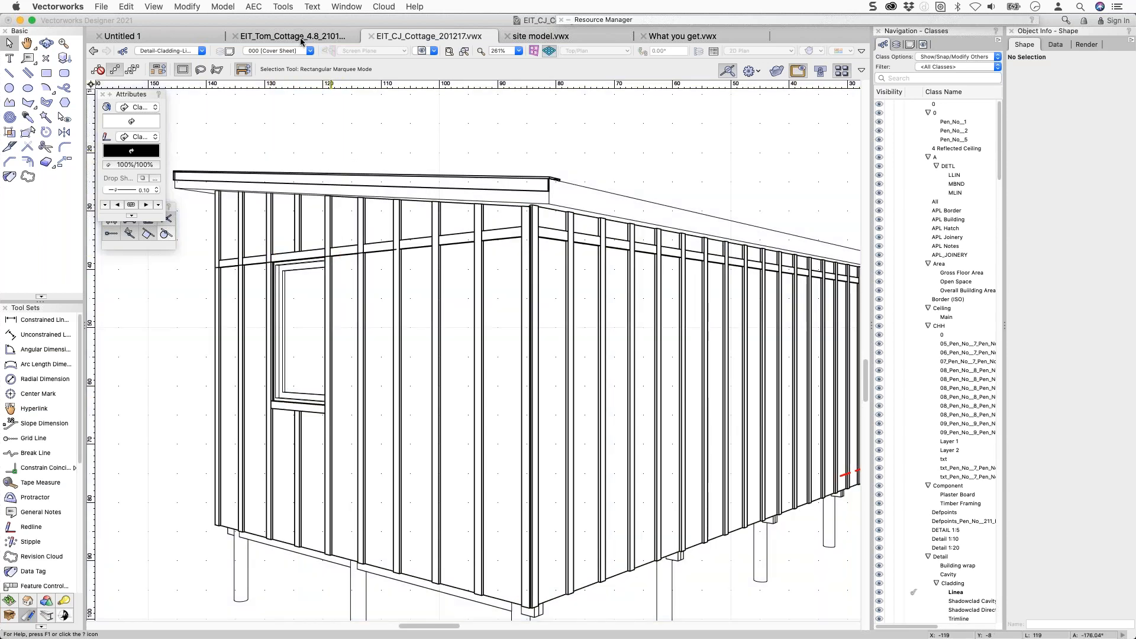
click(300, 37)
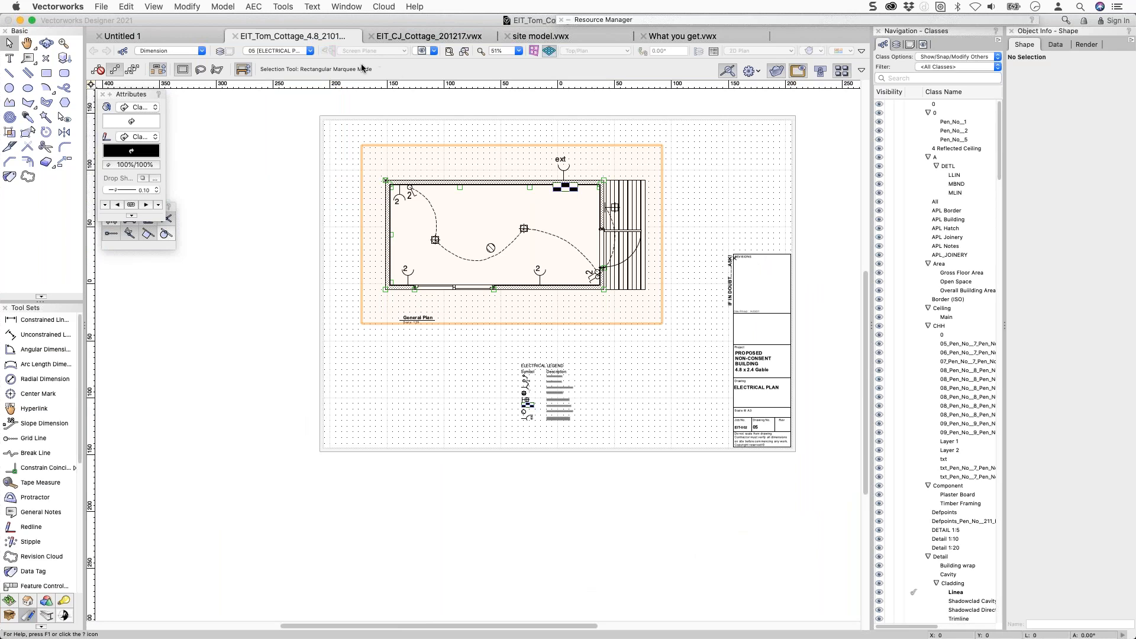
click(286, 51)
scroll(287, 249, down, 3)
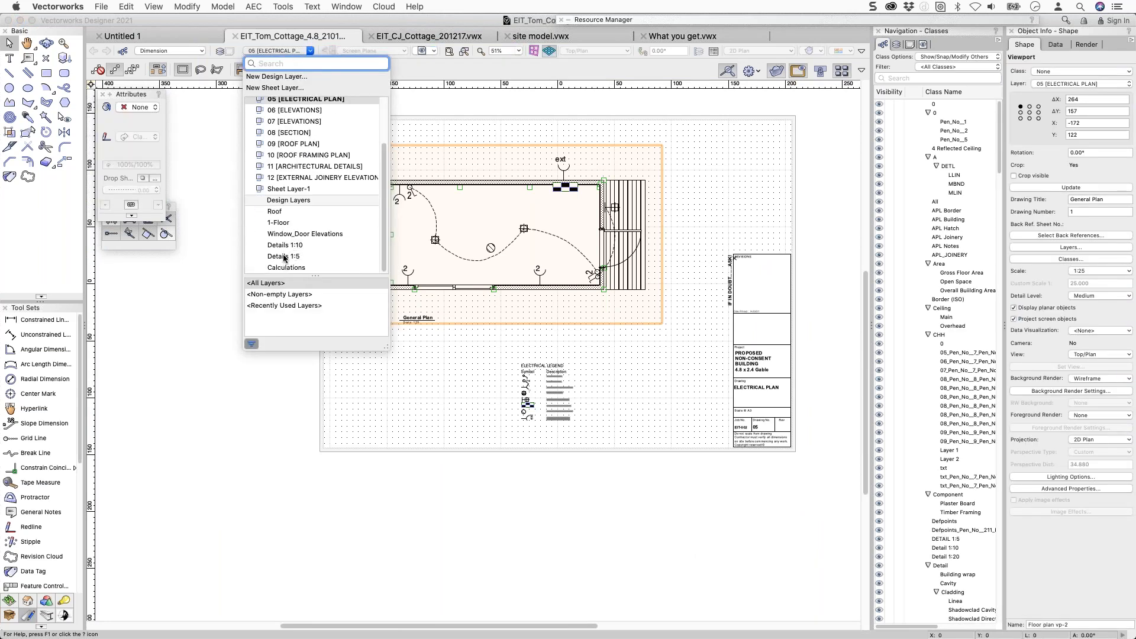
click(278, 224)
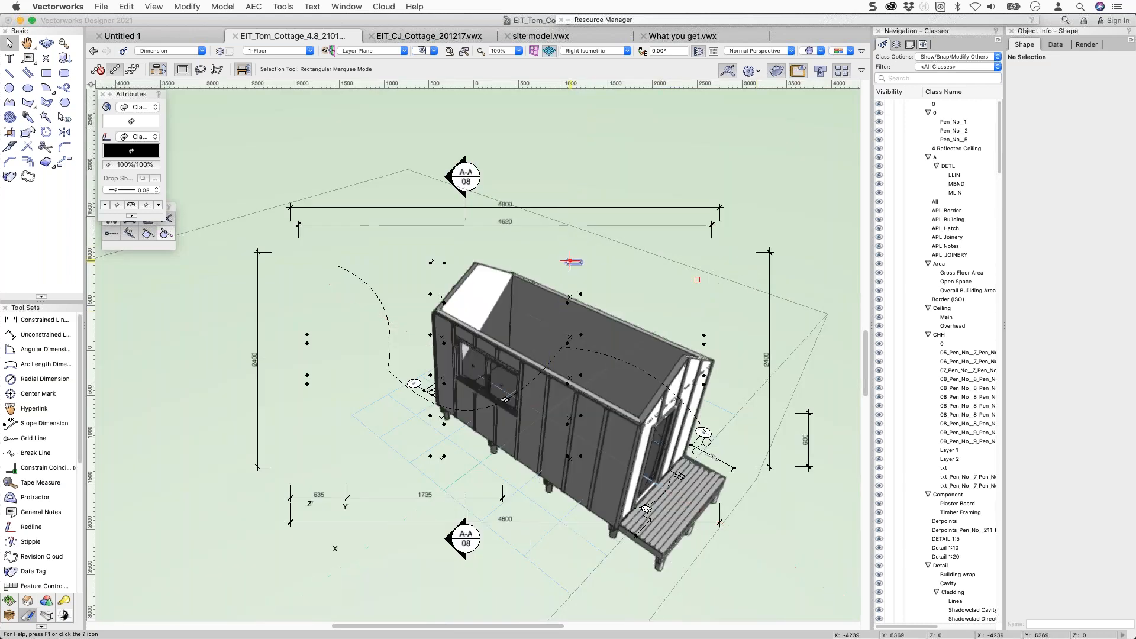
middle_drag(581, 362, 490, 277)
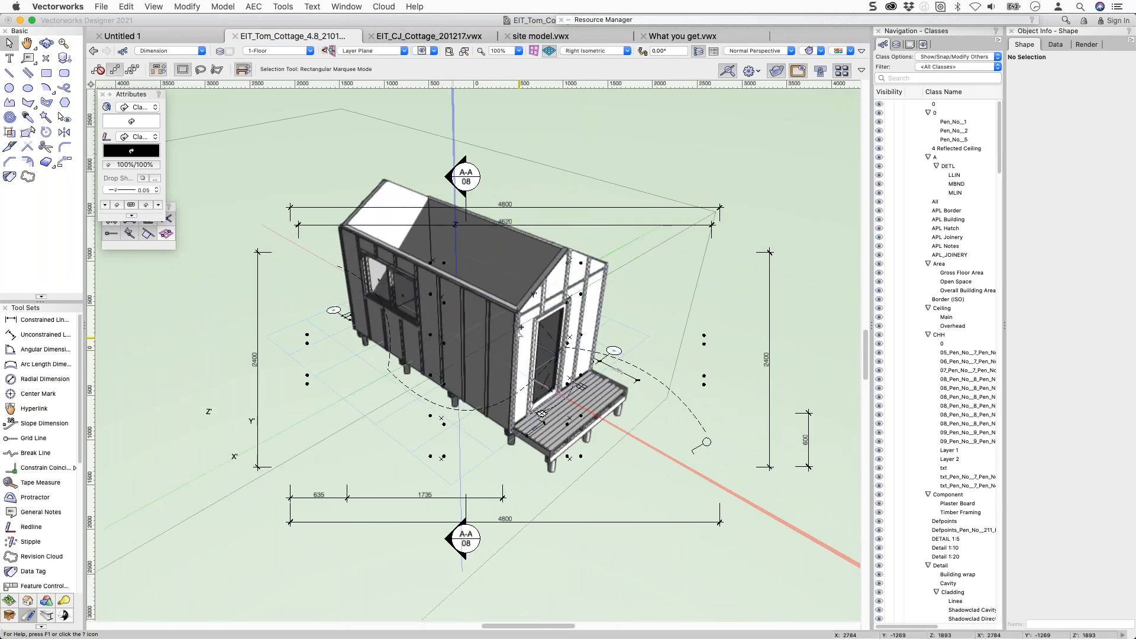
middle_drag(514, 329, 501, 319)
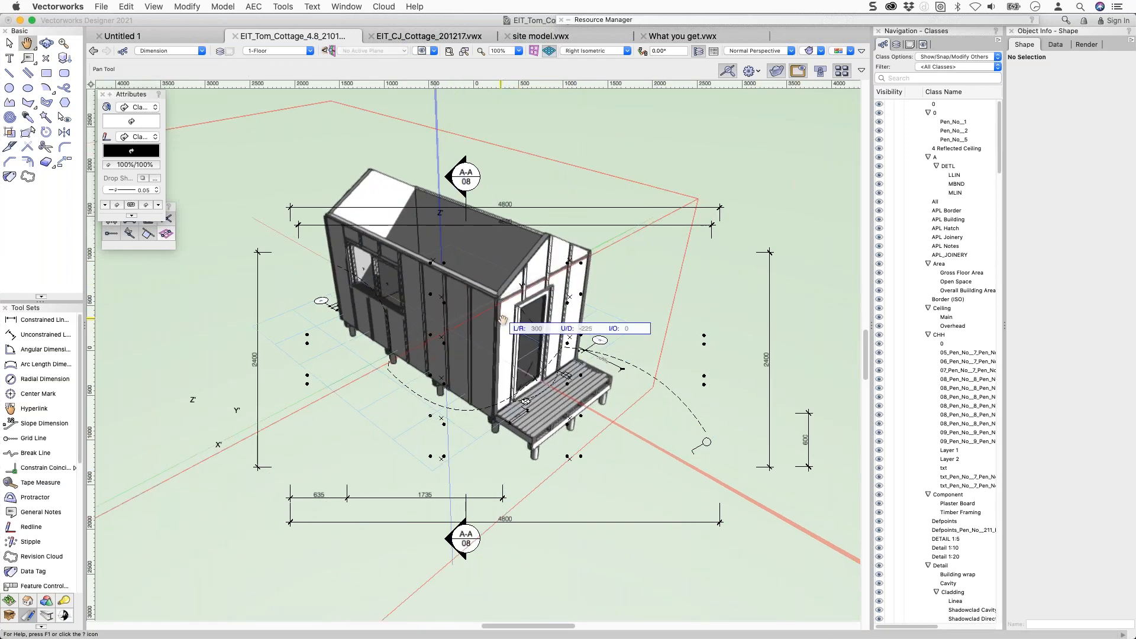
super+middle_drag(491, 266, 451, 209)
key(c)
drag(453, 222, 572, 298)
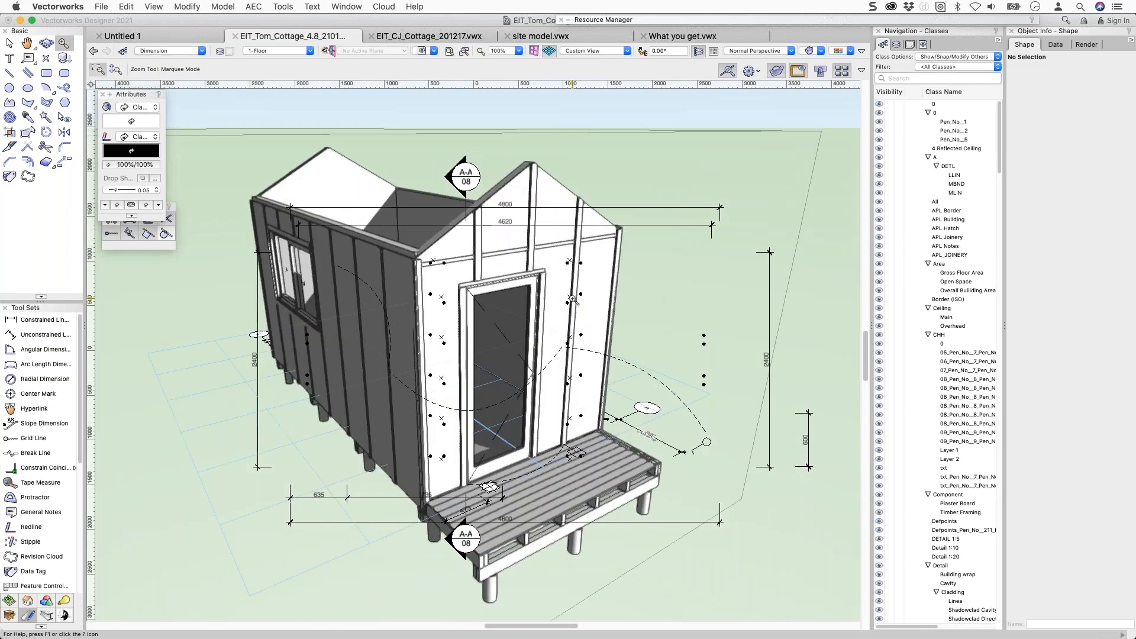
super+middle_drag(586, 261, 456, 260)
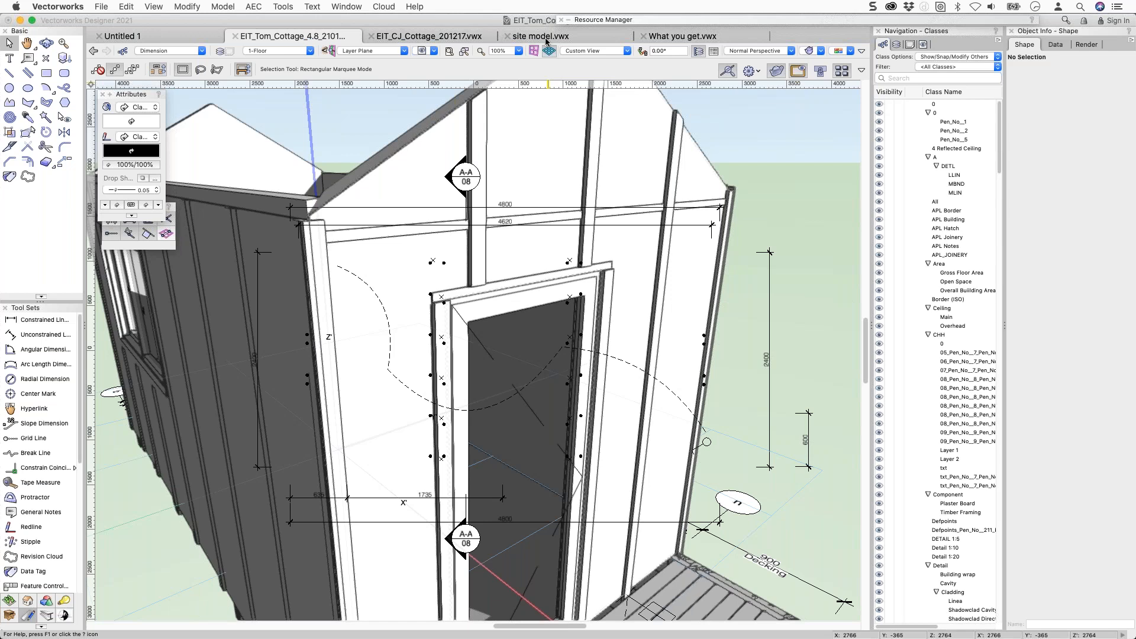
In Untitled 1, delete the framing-plan PDF page and view the four walls in Right Isometric.
click(160, 37)
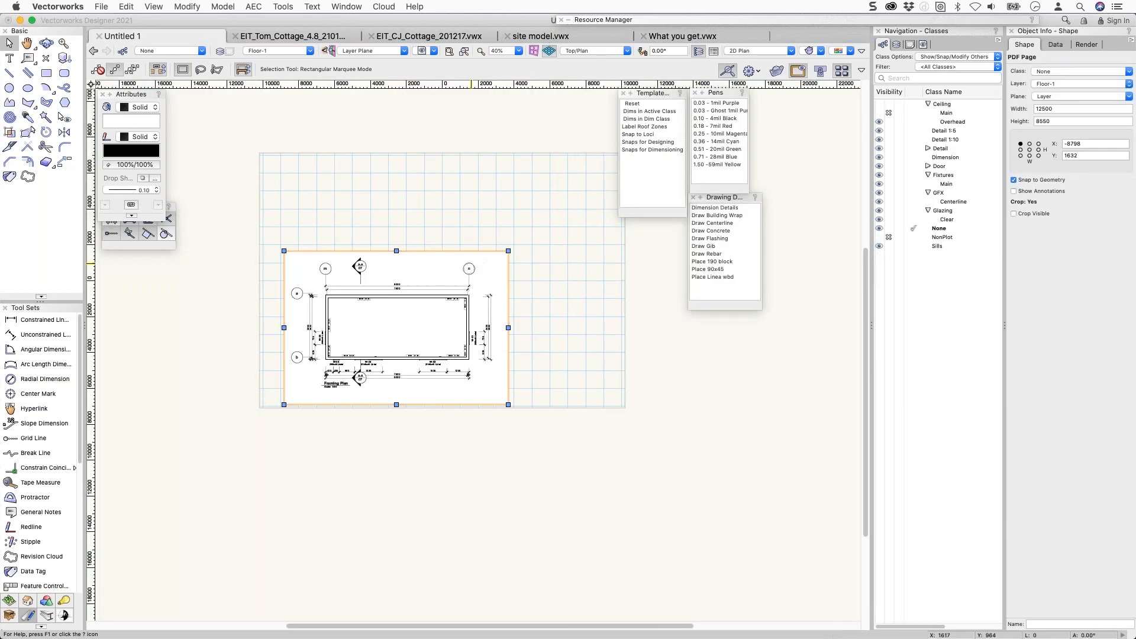
key(Delete)
key(3)
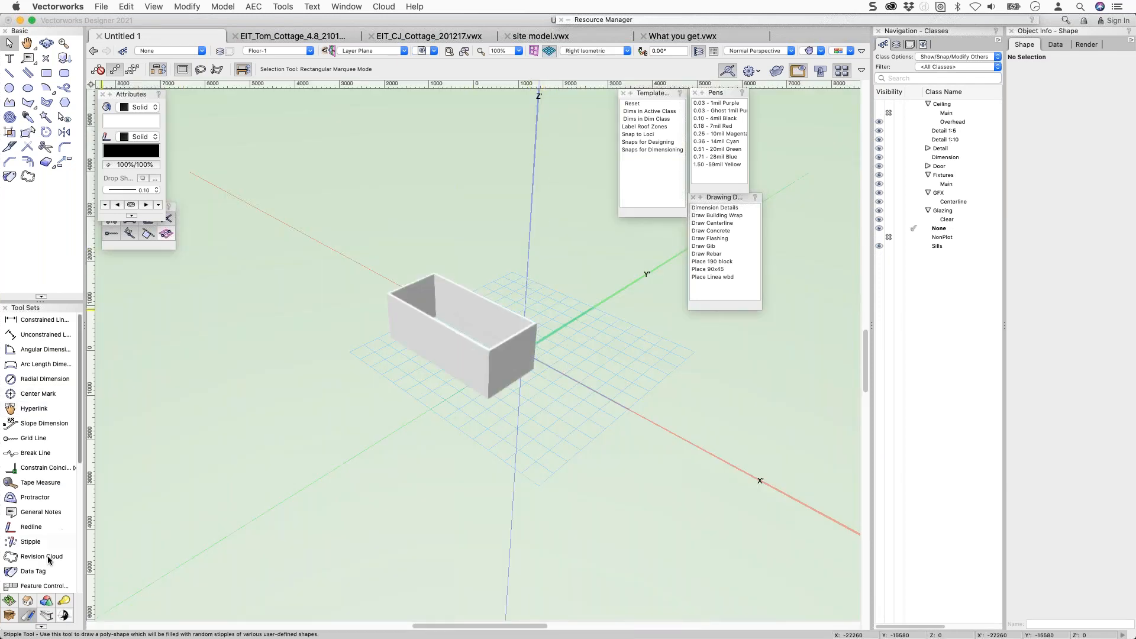
click(27, 601)
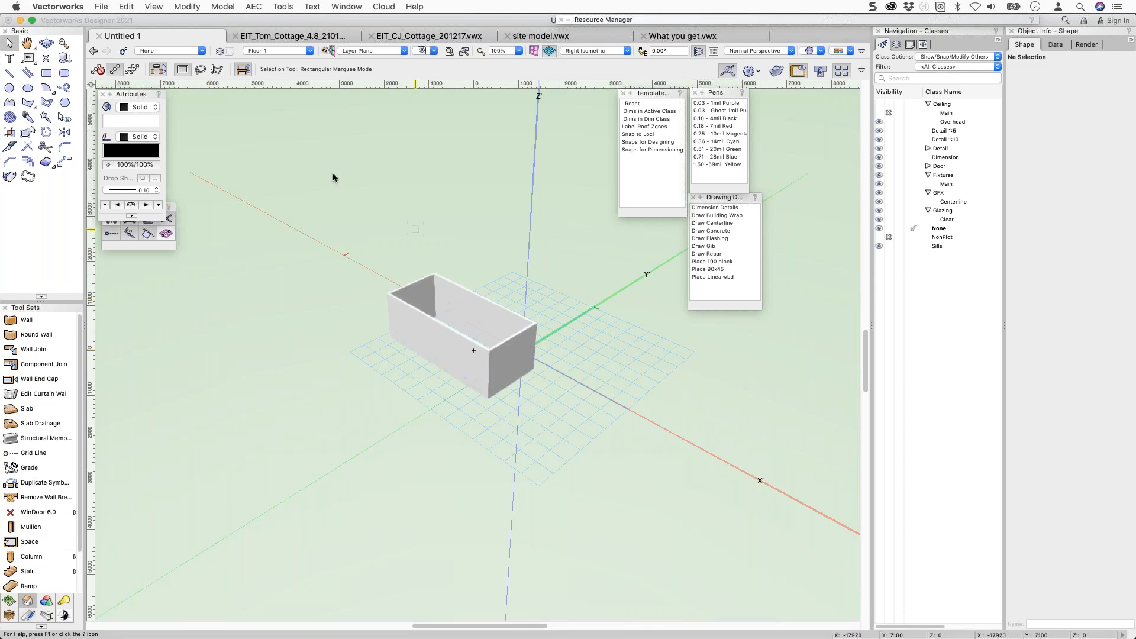
Duplicate the Floor-1 design layer as Floor-2 and set its elevation to 2450.
click(223, 52)
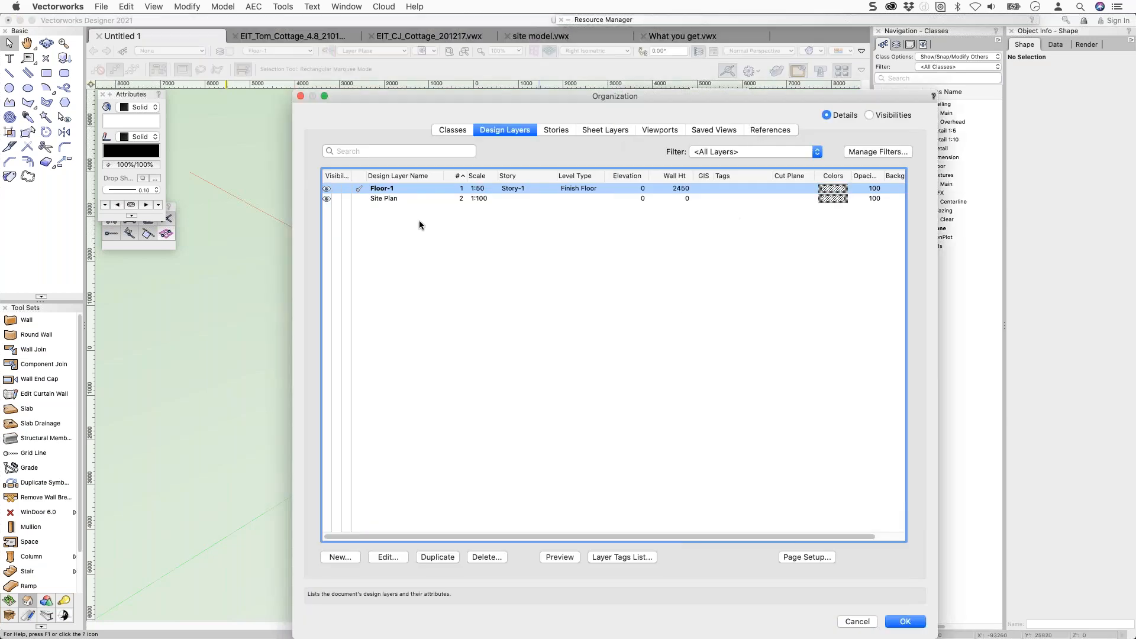
right_click(424, 191)
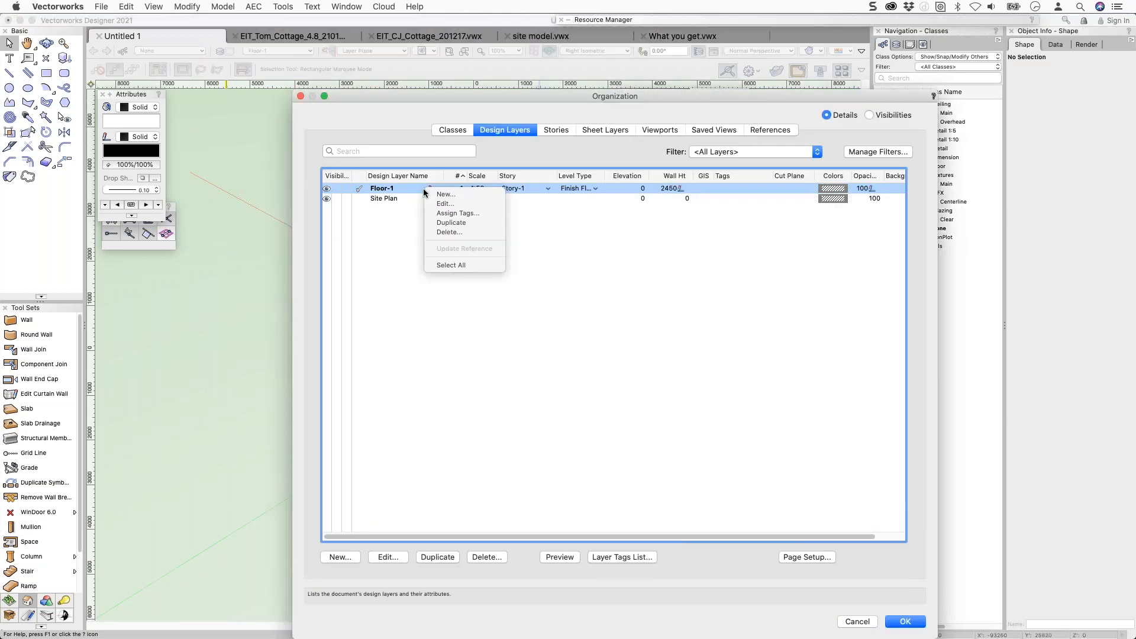
click(441, 222)
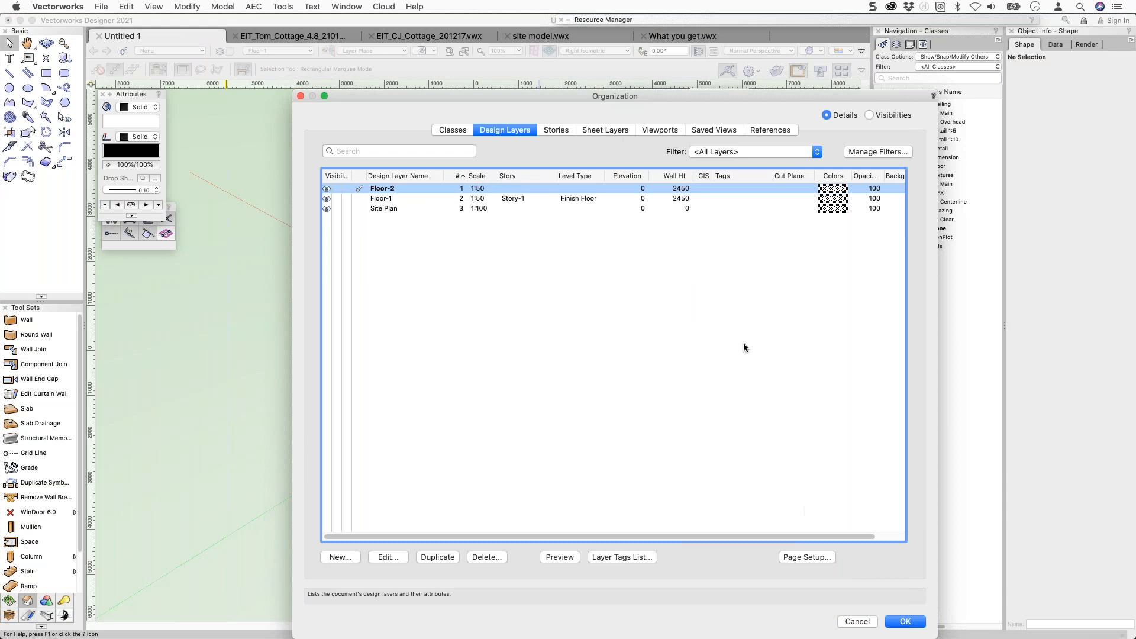
click(645, 188)
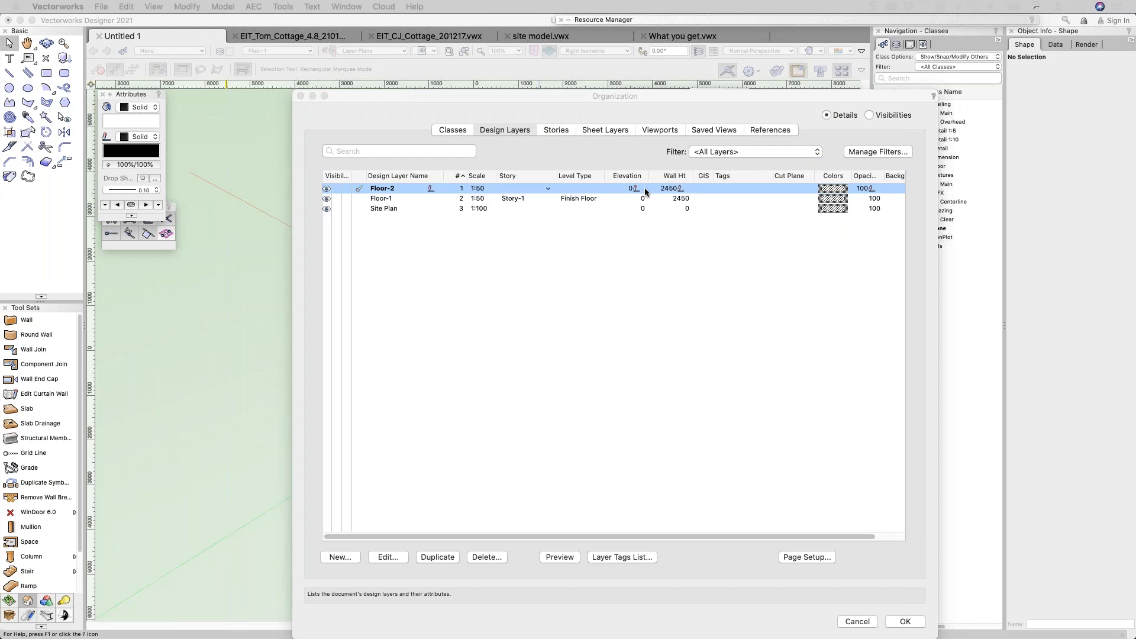
click(638, 191)
click(635, 189)
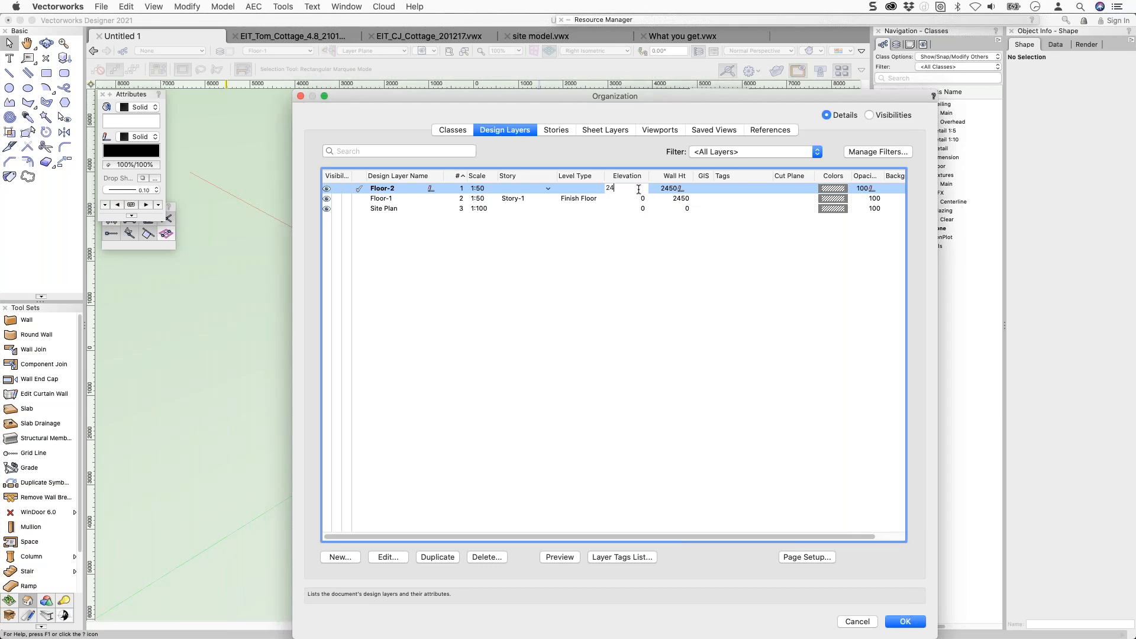
text(2450)
key(Return)
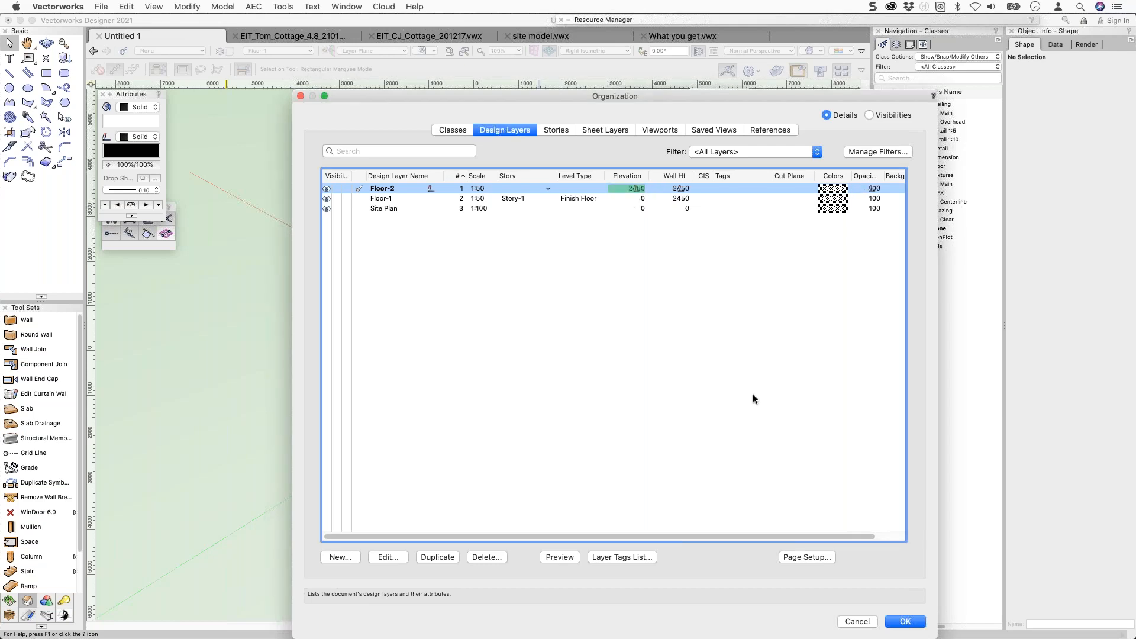
click(899, 625)
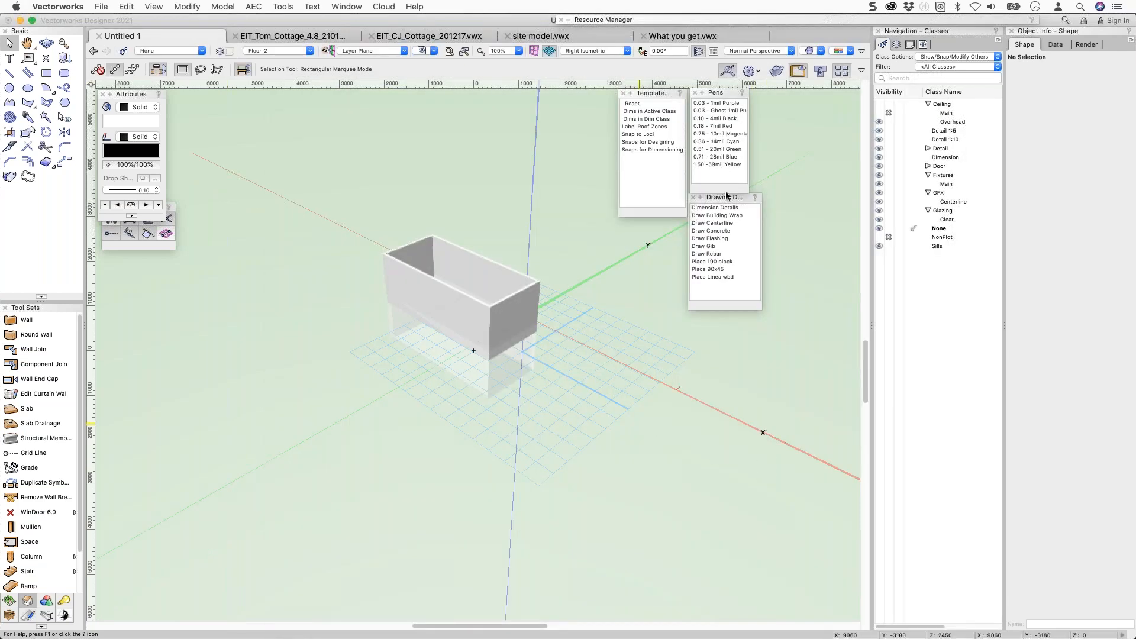
Set the layer options to Show/Snap/Modify Others.
click(897, 45)
click(946, 57)
click(953, 79)
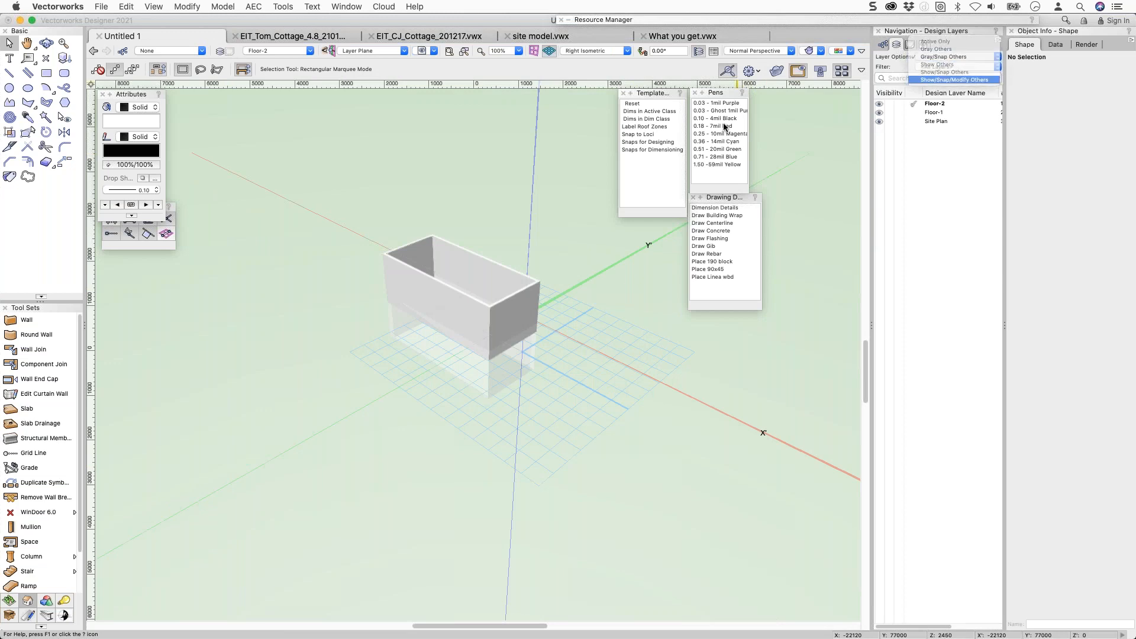
ctrl+middle_drag(557, 245, 585, 214)
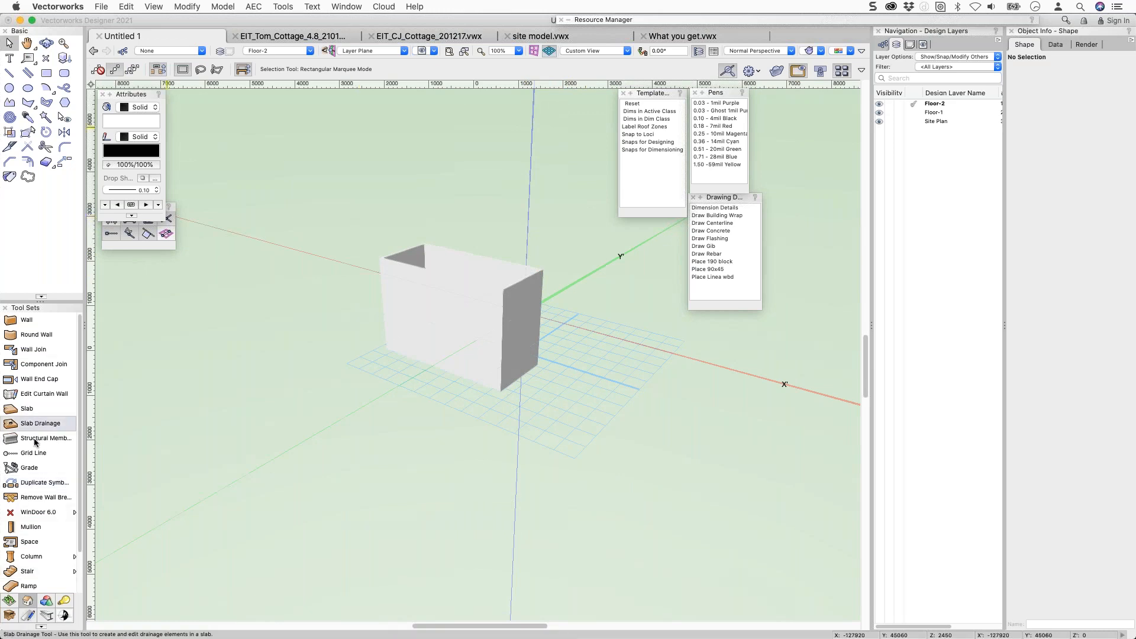
Insert windows into the front and end walls on Floor-2.
click(59, 512)
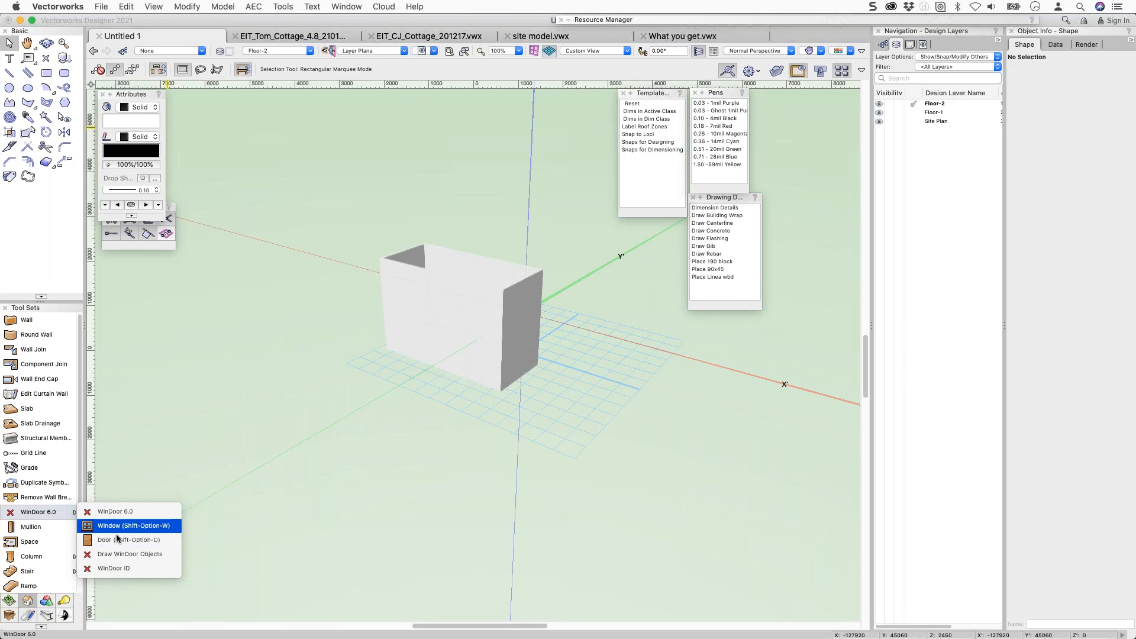
click(115, 526)
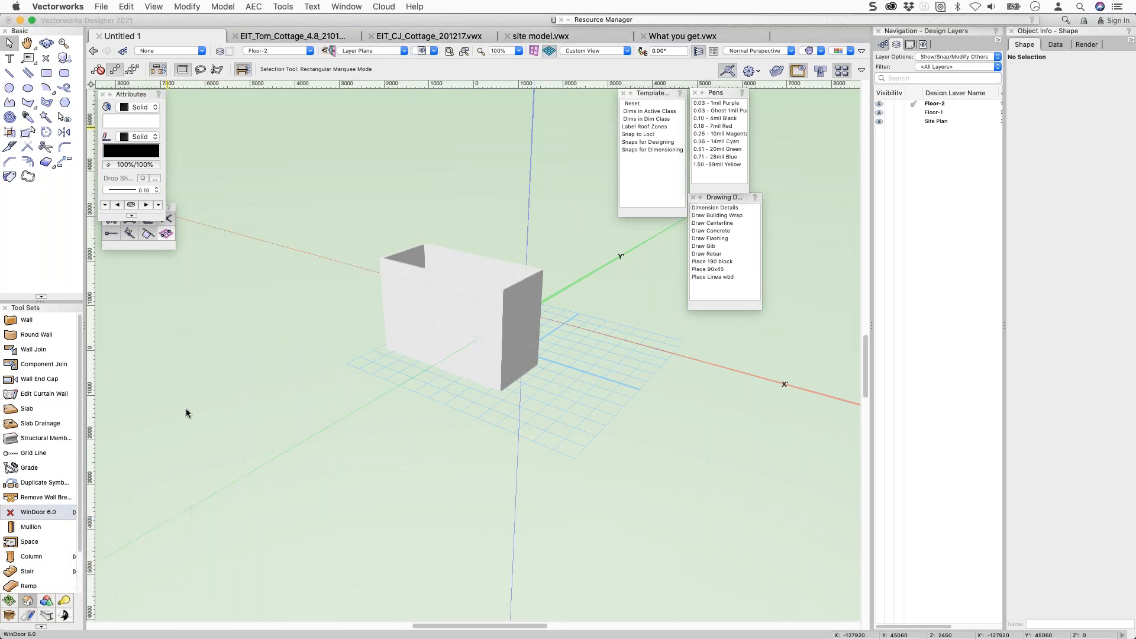
click(409, 309)
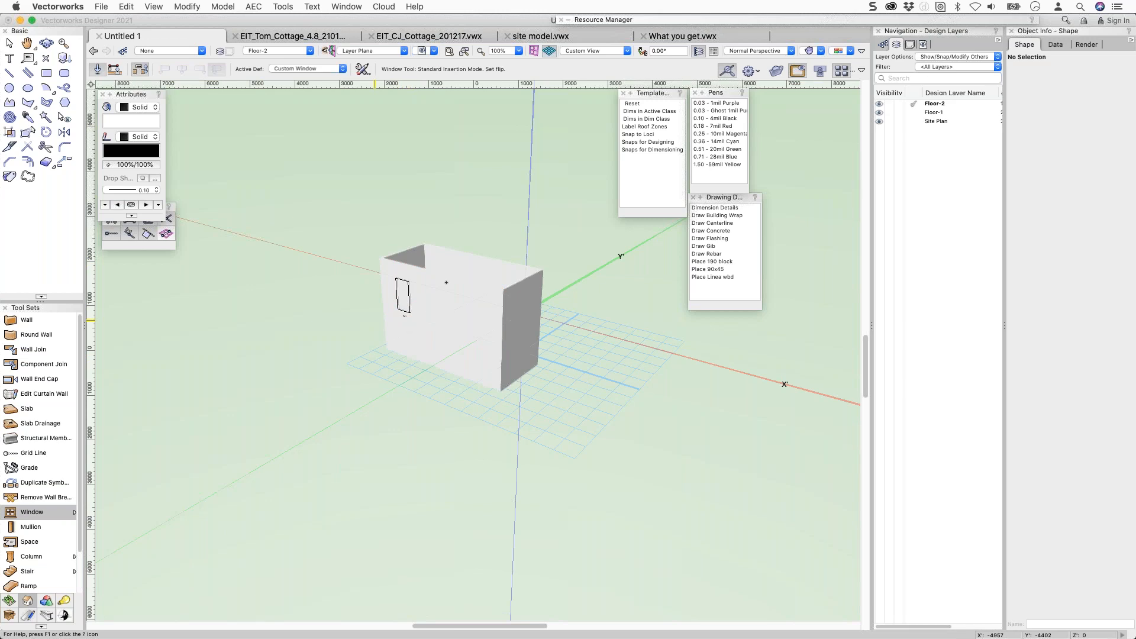
click(448, 353)
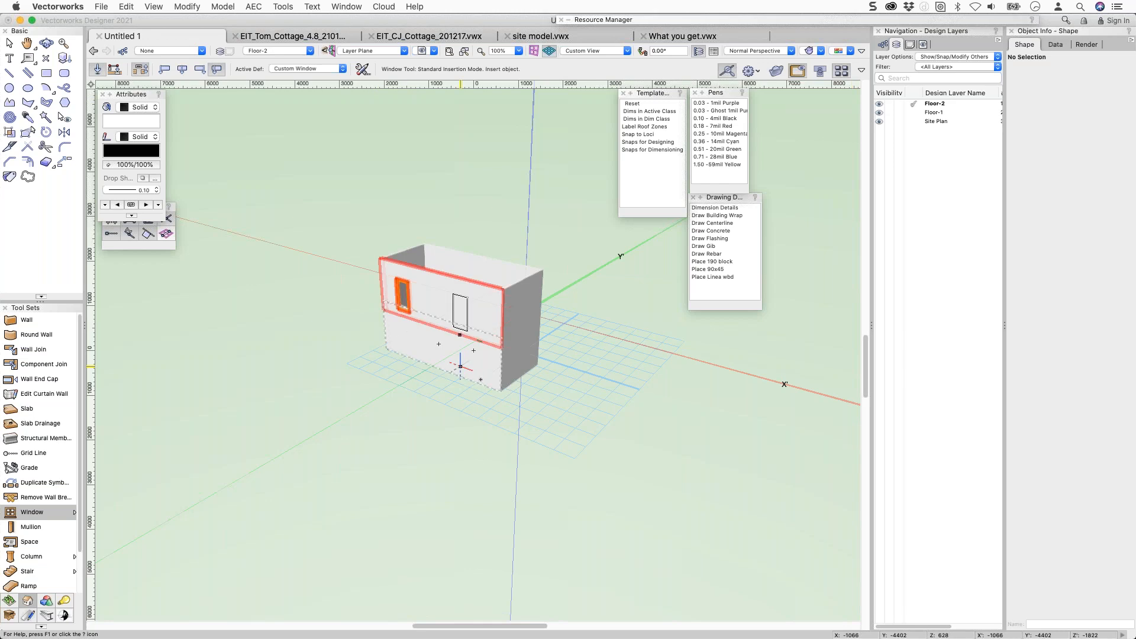
click(520, 333)
click(520, 333)
Make Floor-1 active, insert windows into its front and end walls, then select the upper end wall.
click(912, 112)
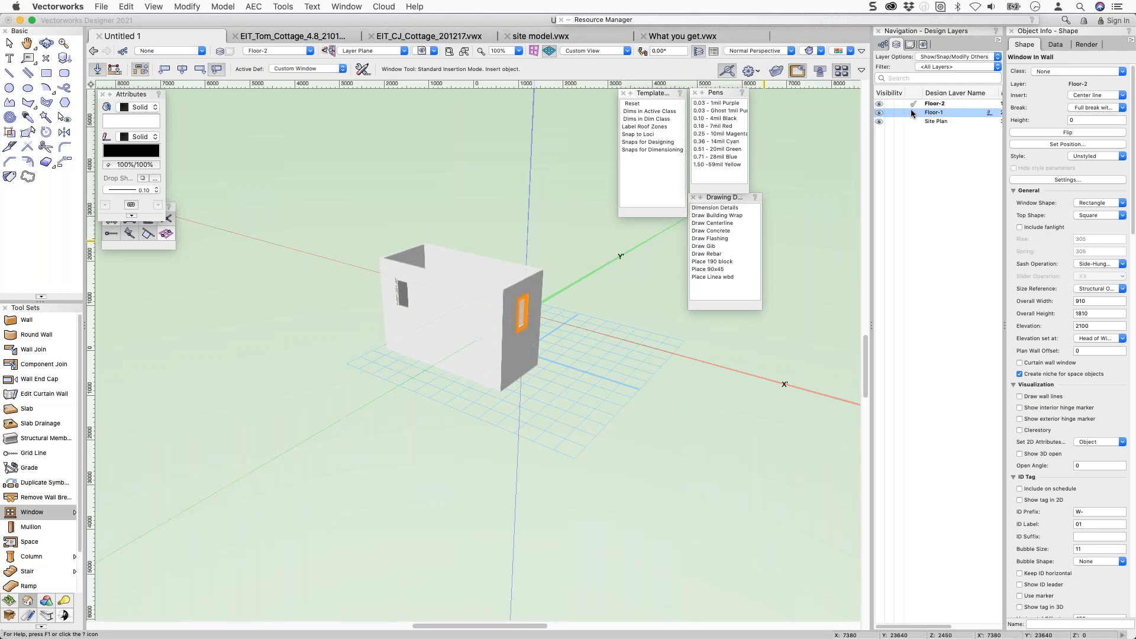
click(448, 370)
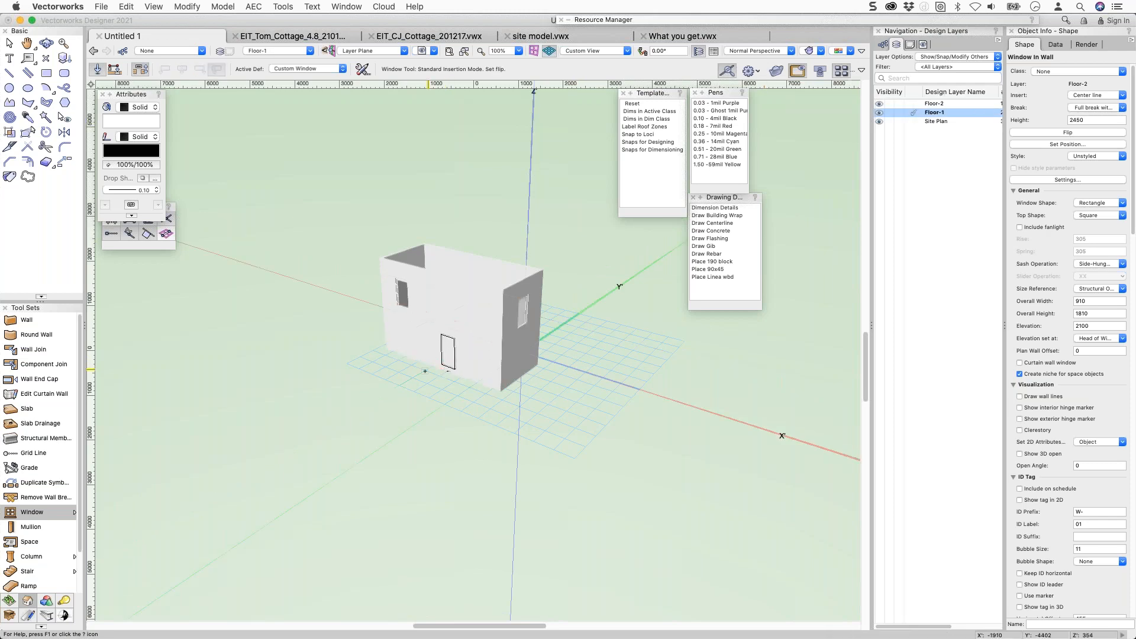
click(413, 353)
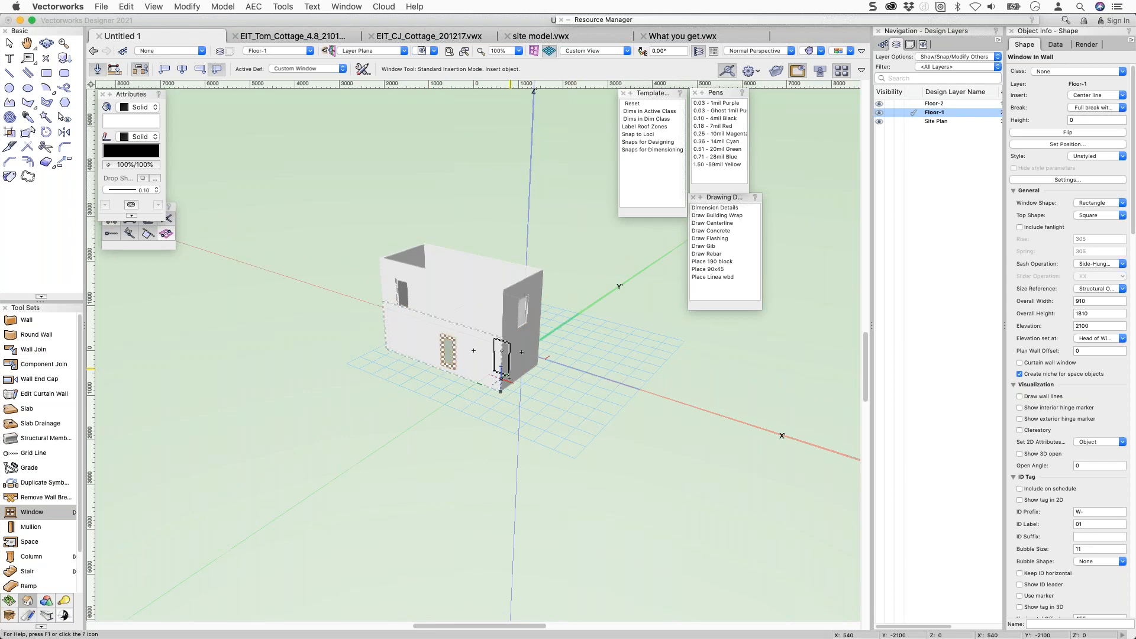
click(511, 382)
click(514, 370)
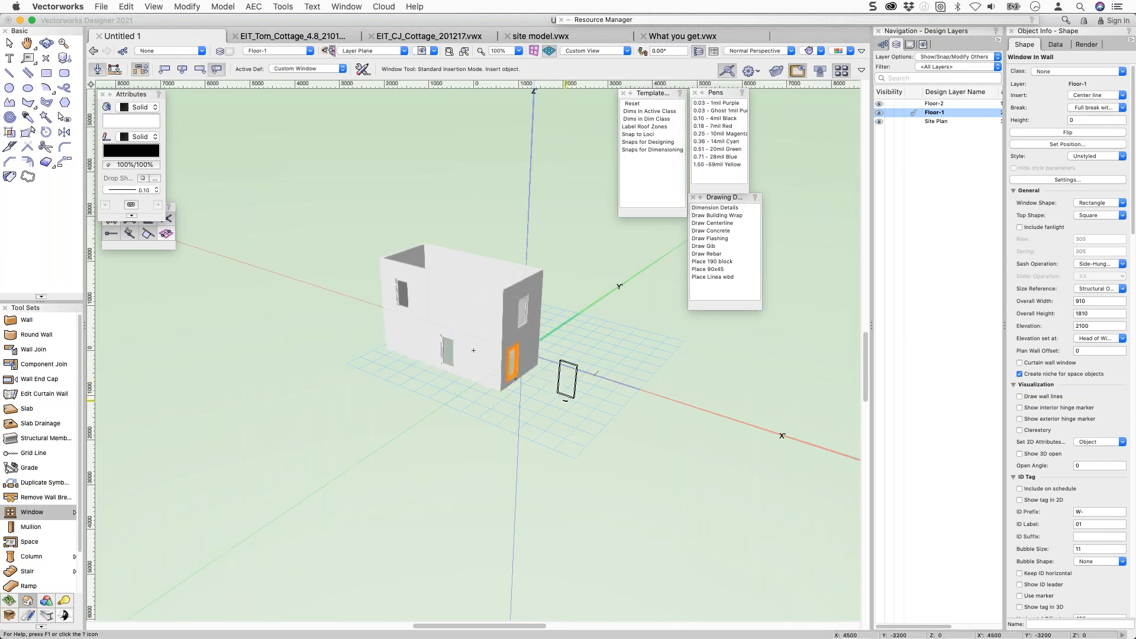
key(x)
click(516, 285)
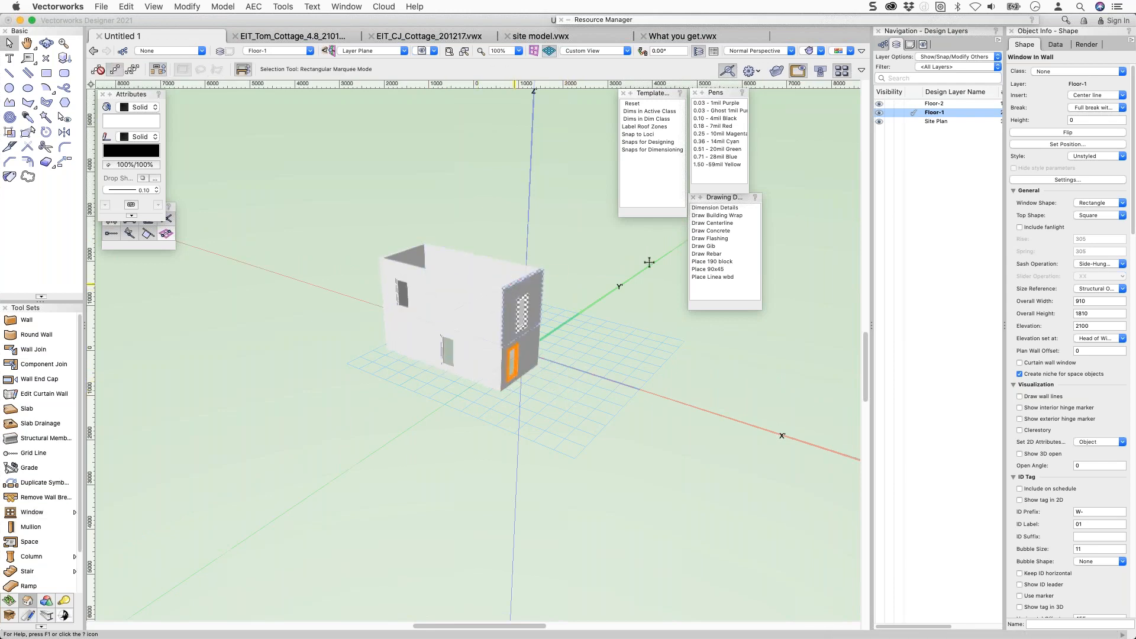
click(540, 278)
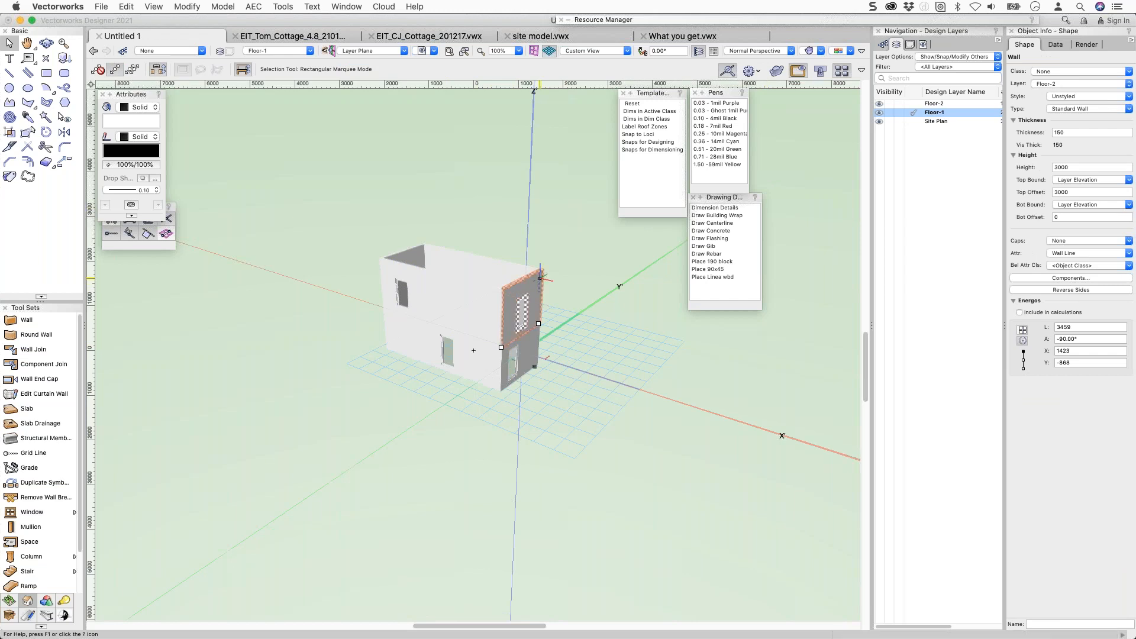
With Floor-2 active, raise a gable peak at the middle of the upper end wall.
key(shift+r)
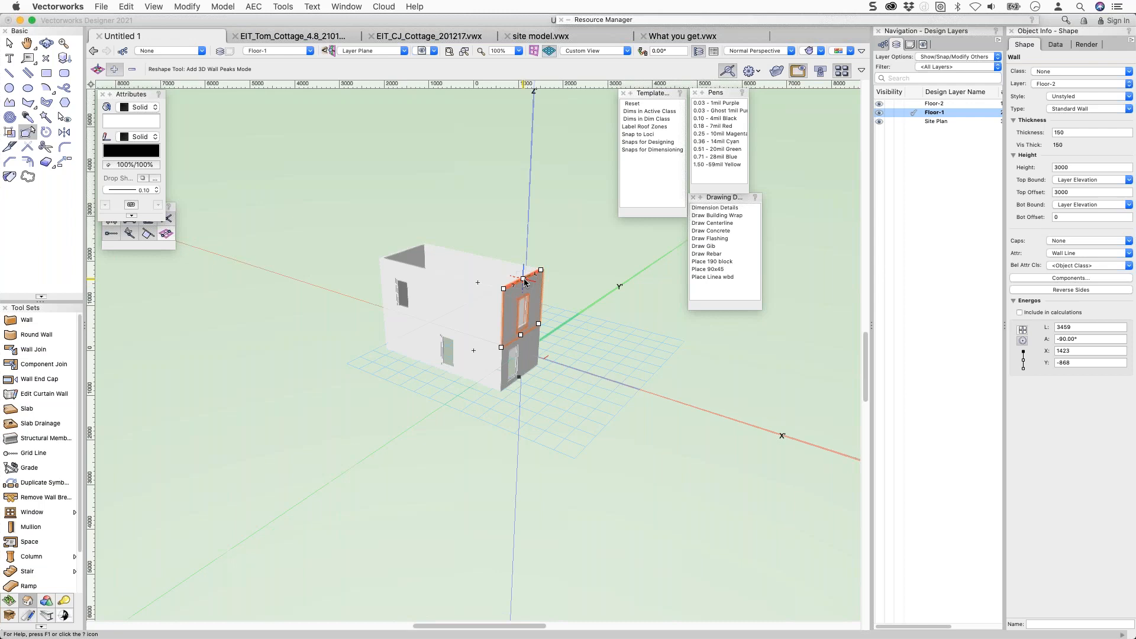
click(911, 104)
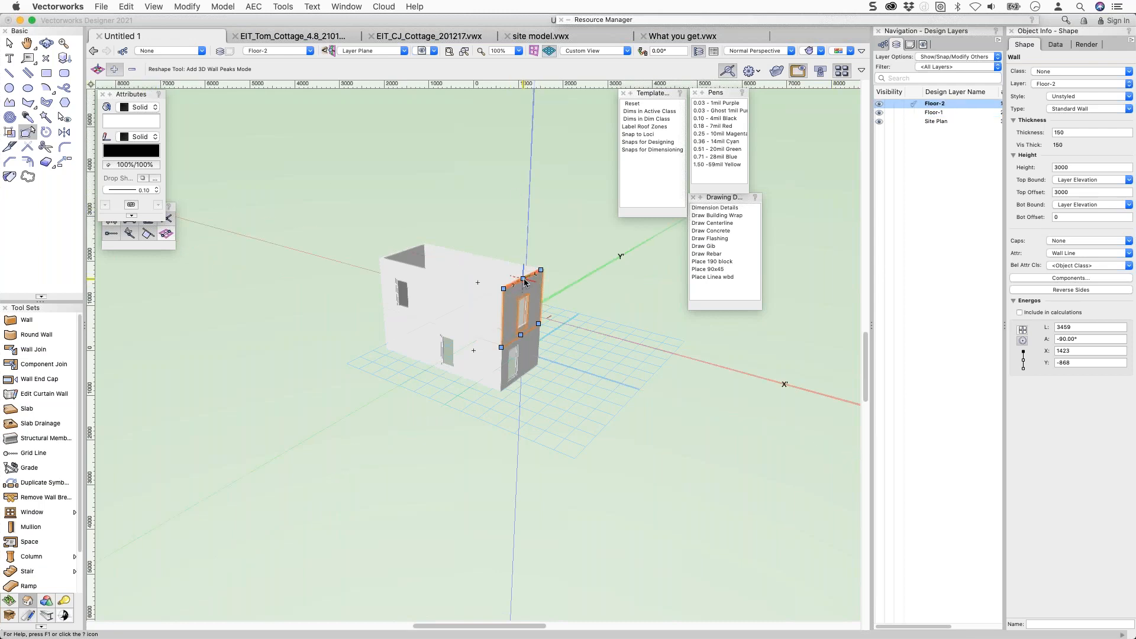
shift+middle_drag(523, 282, 486, 276)
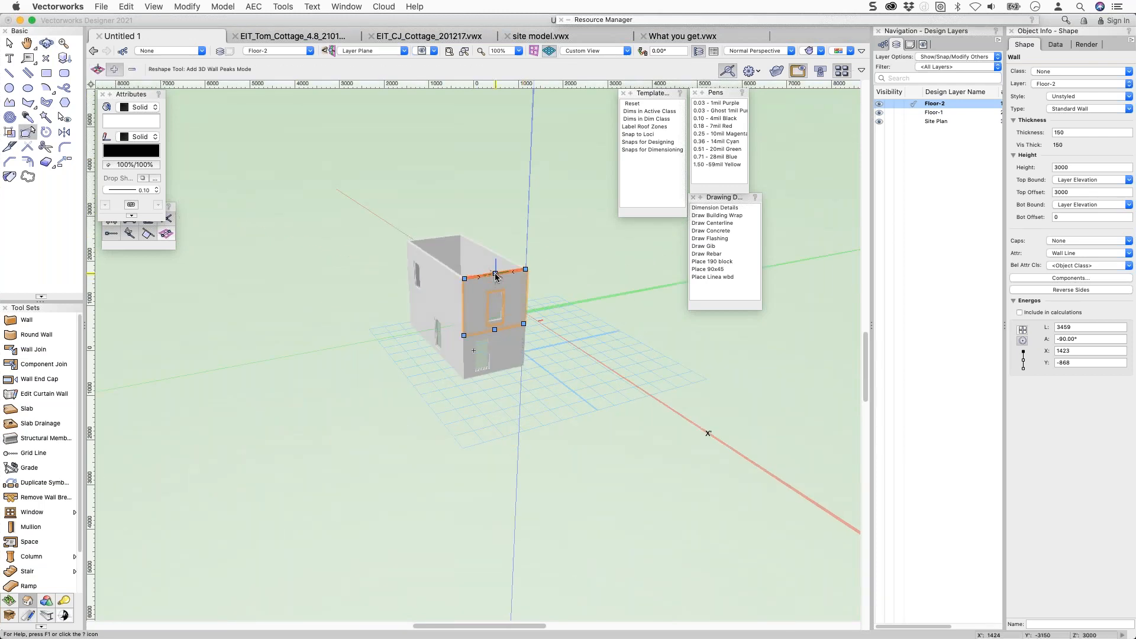
click(496, 274)
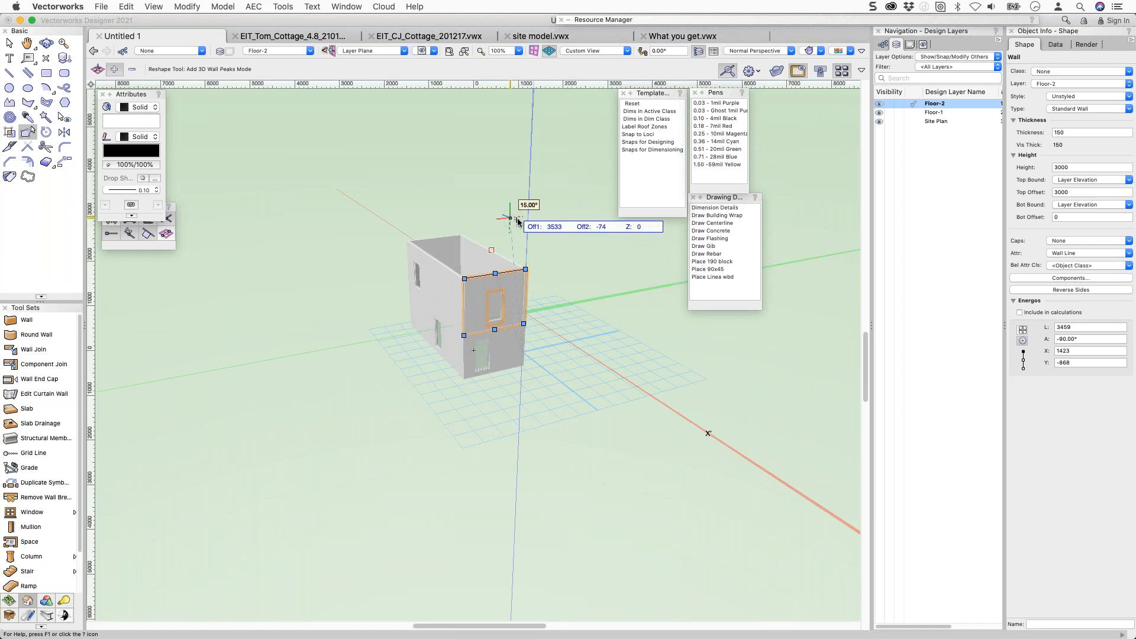
click(518, 223)
ctrl+middle_drag(474, 279, 584, 249)
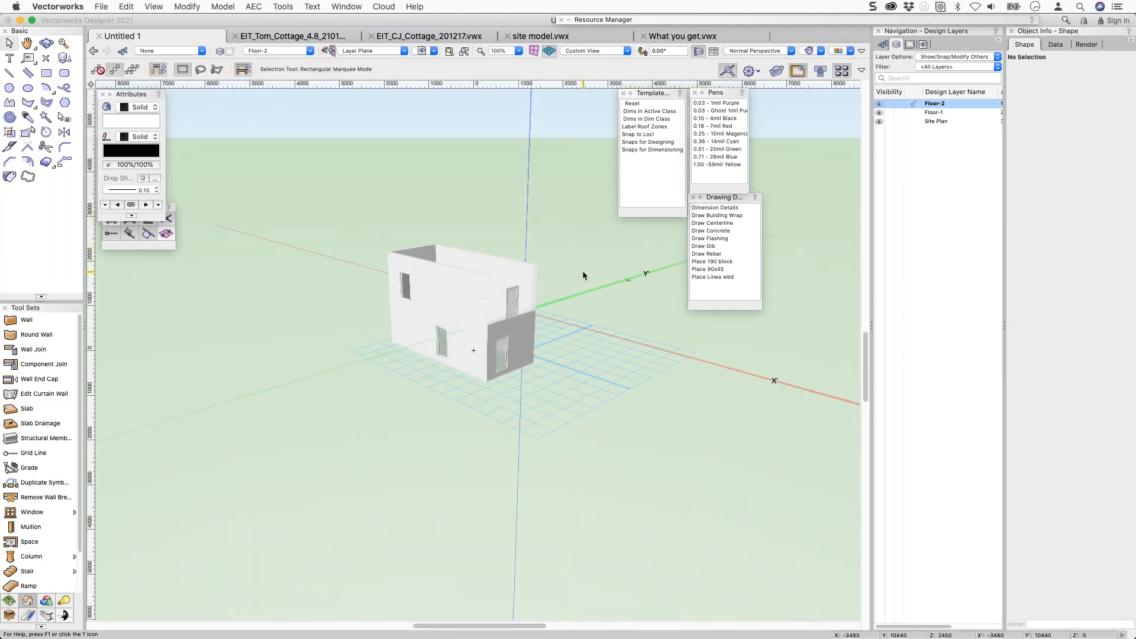
Make Floor-1 the active layer and stop other layers from being modified.
click(453, 303)
shift+click(498, 296)
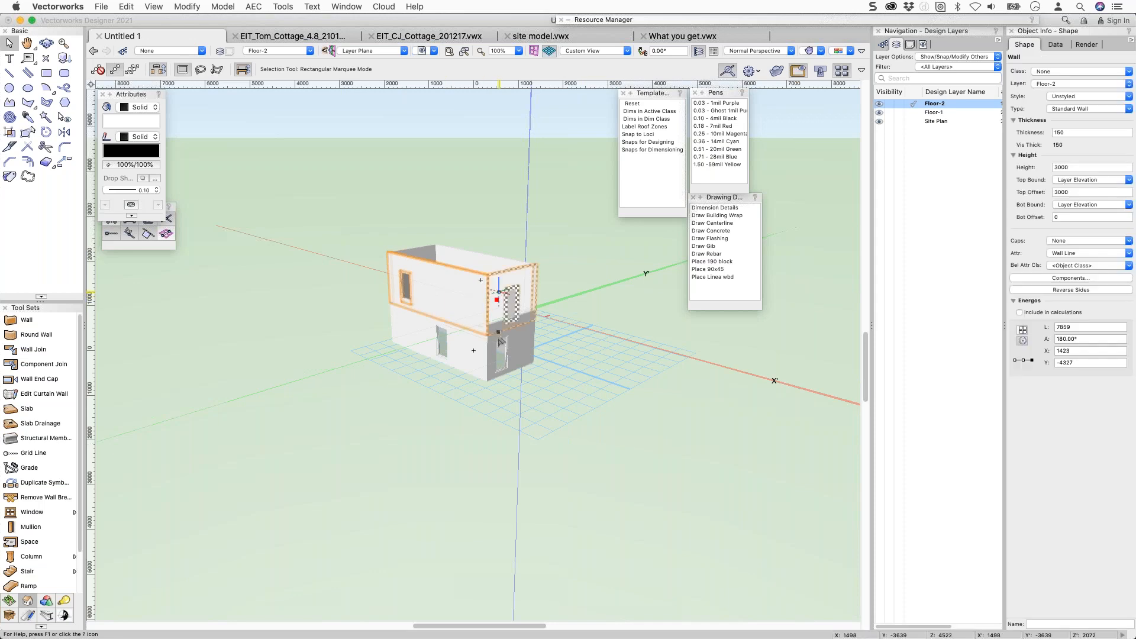
click(470, 350)
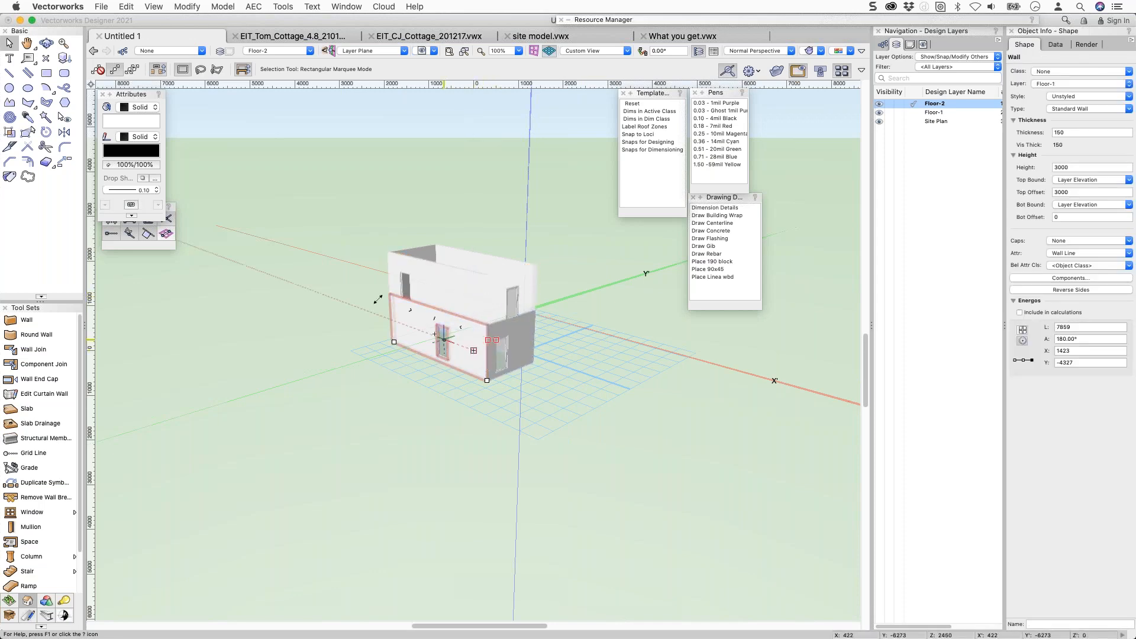
click(911, 113)
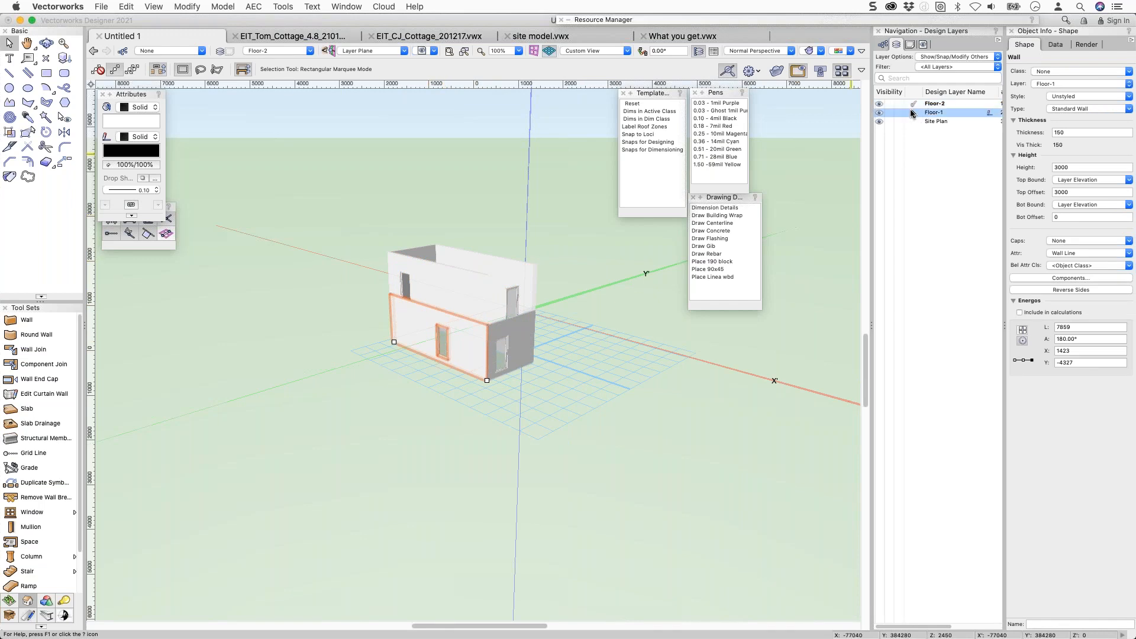
click(934, 57)
click(944, 49)
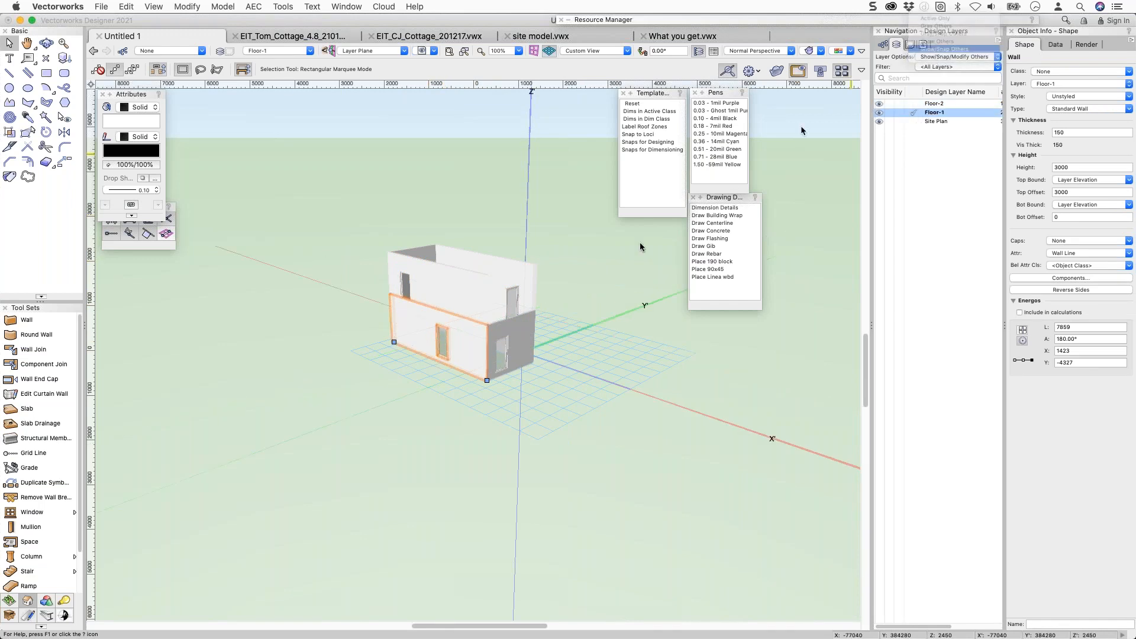
Select all four Floor-1 walls and set their height to 2450.
key(super+a)
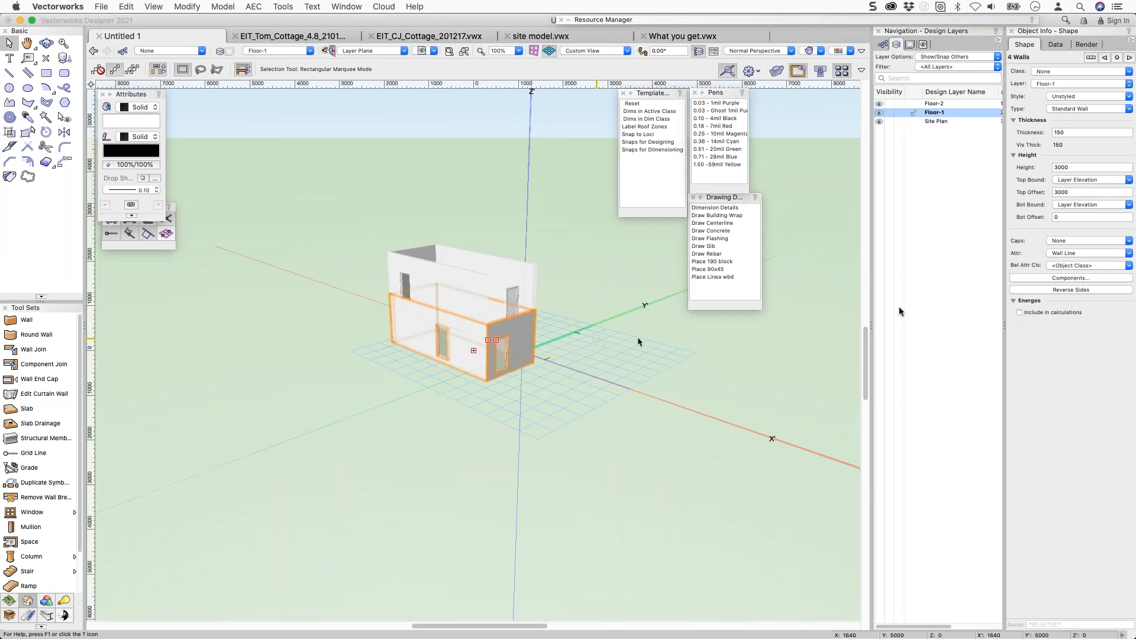
click(1072, 169)
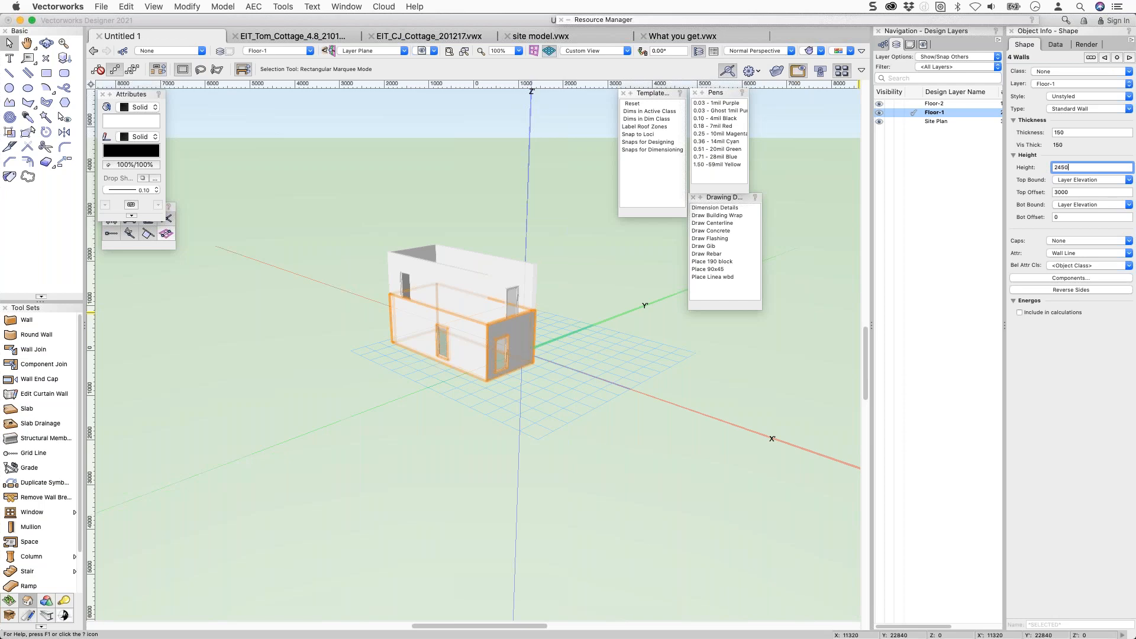
text(2450)
key(Return)
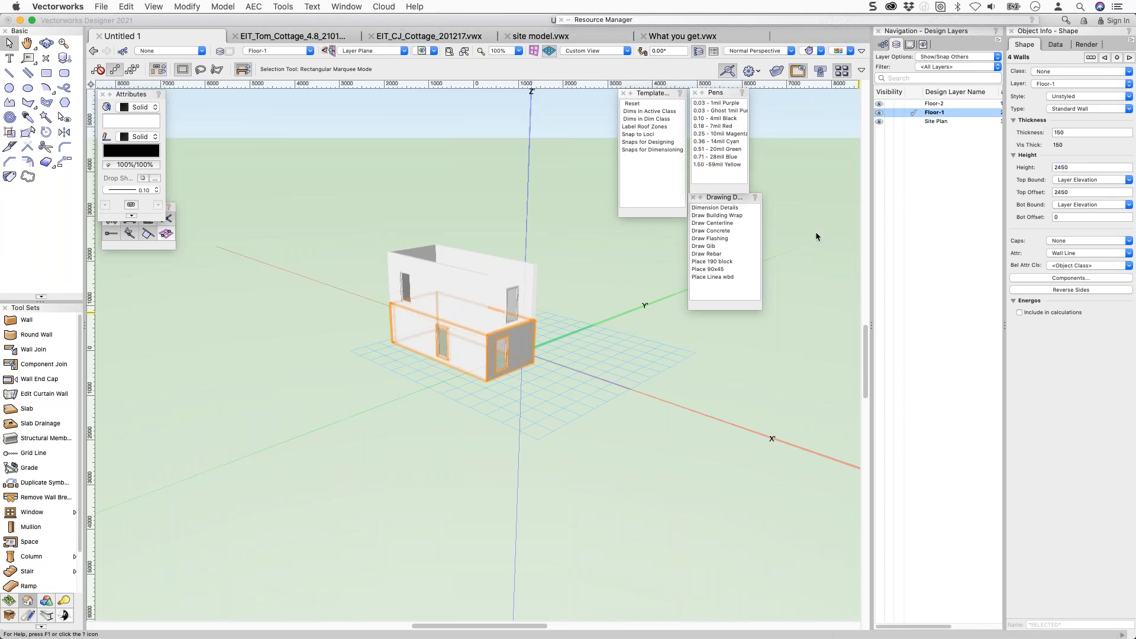
Set other layers back to Show/Snap/Modify Others and bring up the Detailing tool set.
click(546, 299)
ctrl+middle_drag(544, 296, 584, 292)
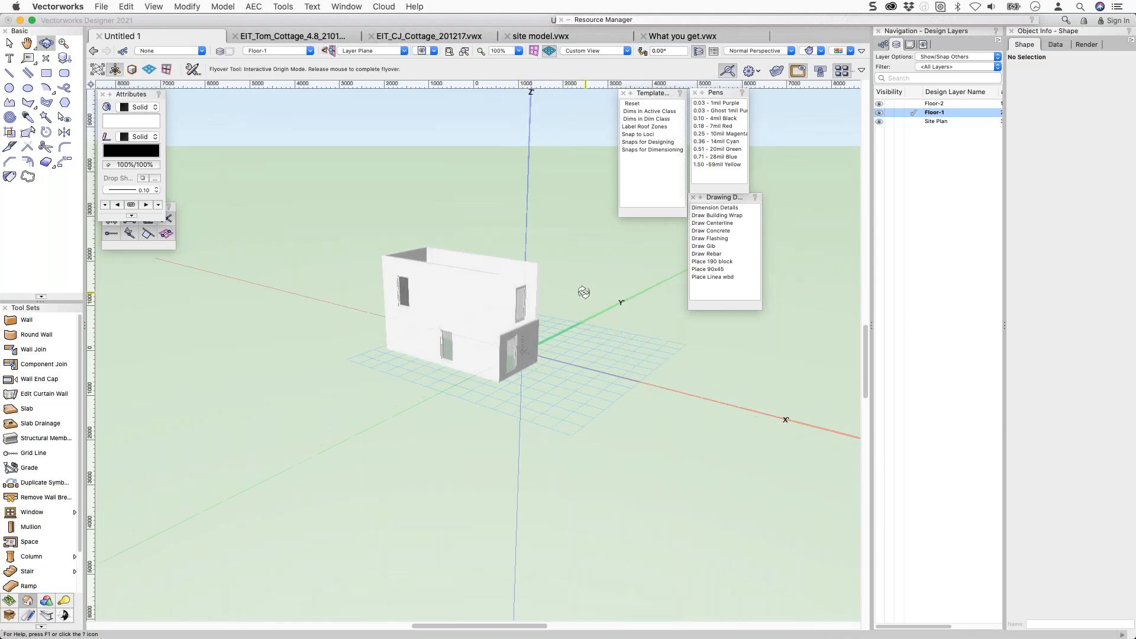
click(911, 45)
click(885, 45)
click(897, 44)
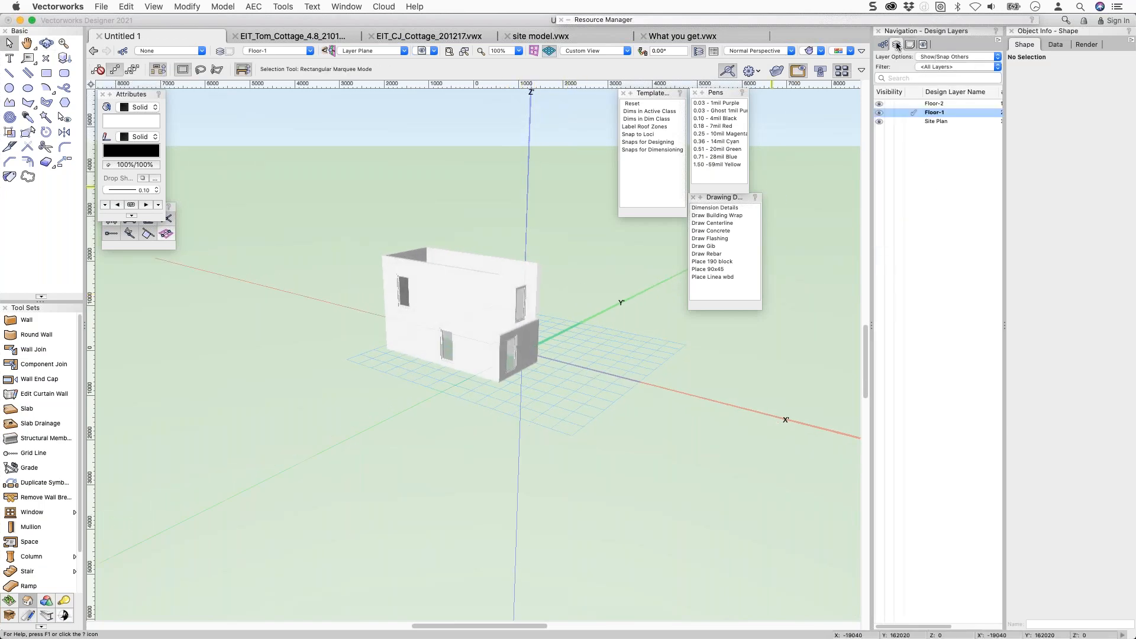
click(932, 57)
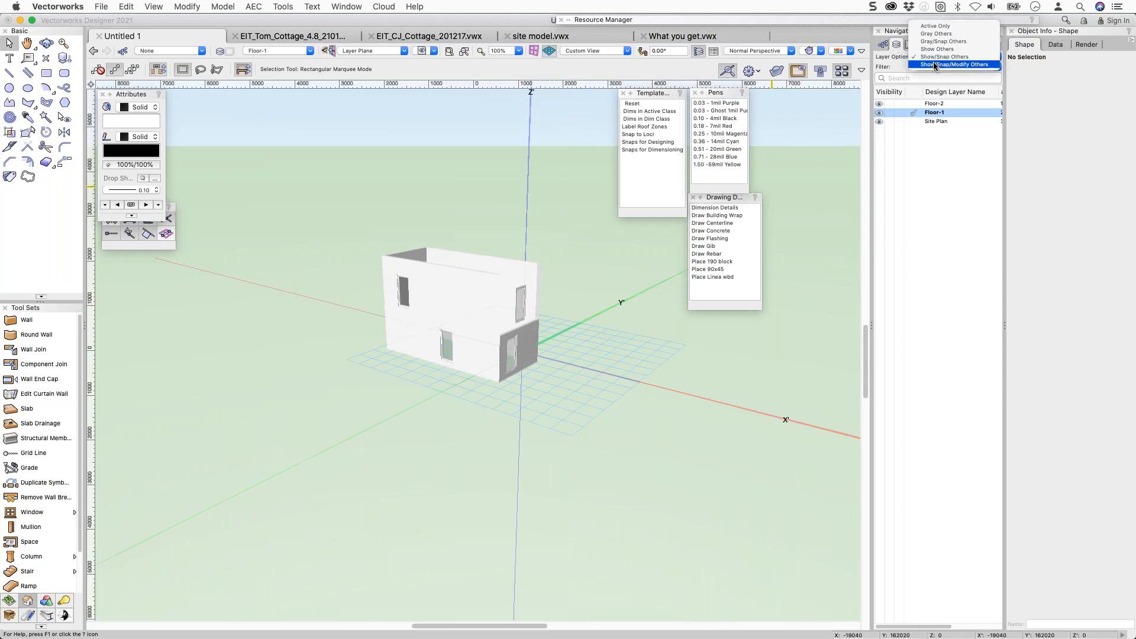
click(621, 200)
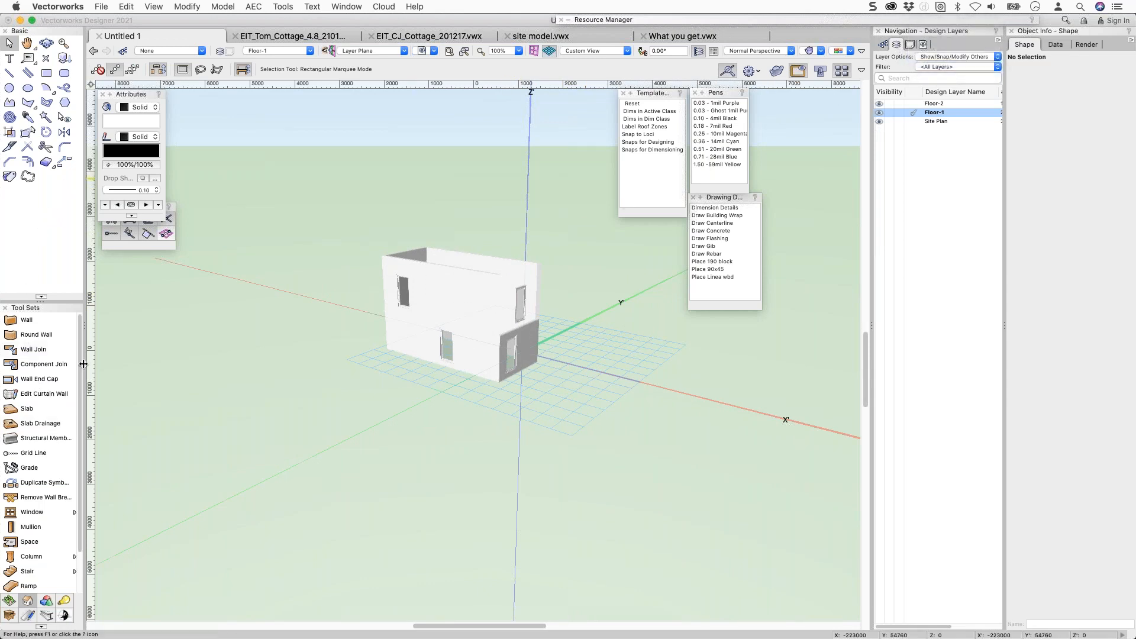
click(46, 616)
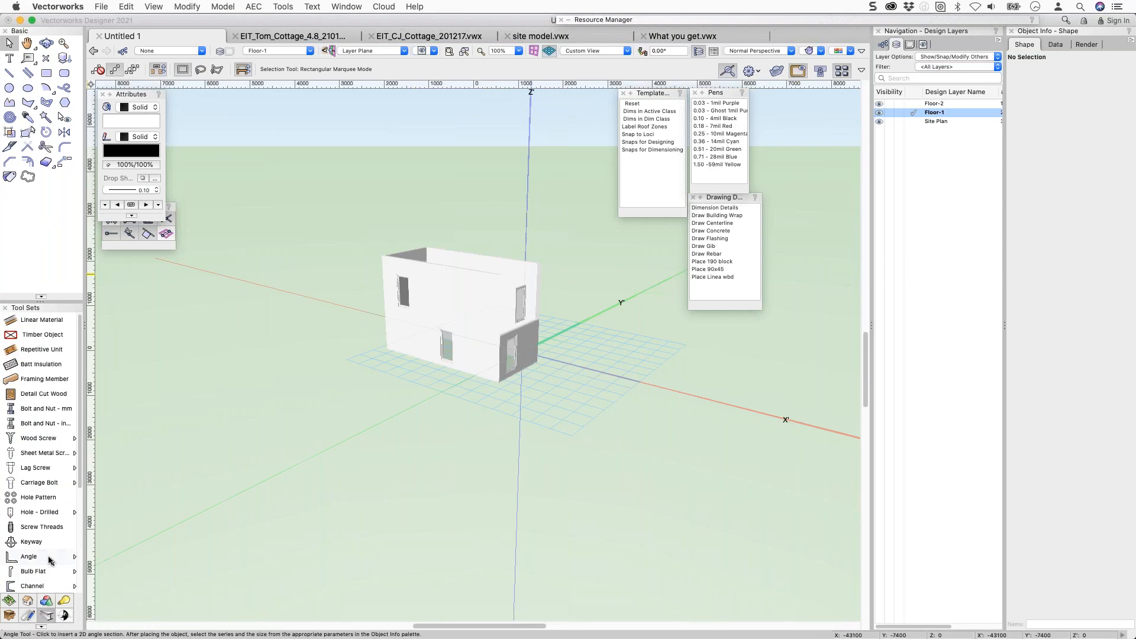
scroll(42, 537, down, 3)
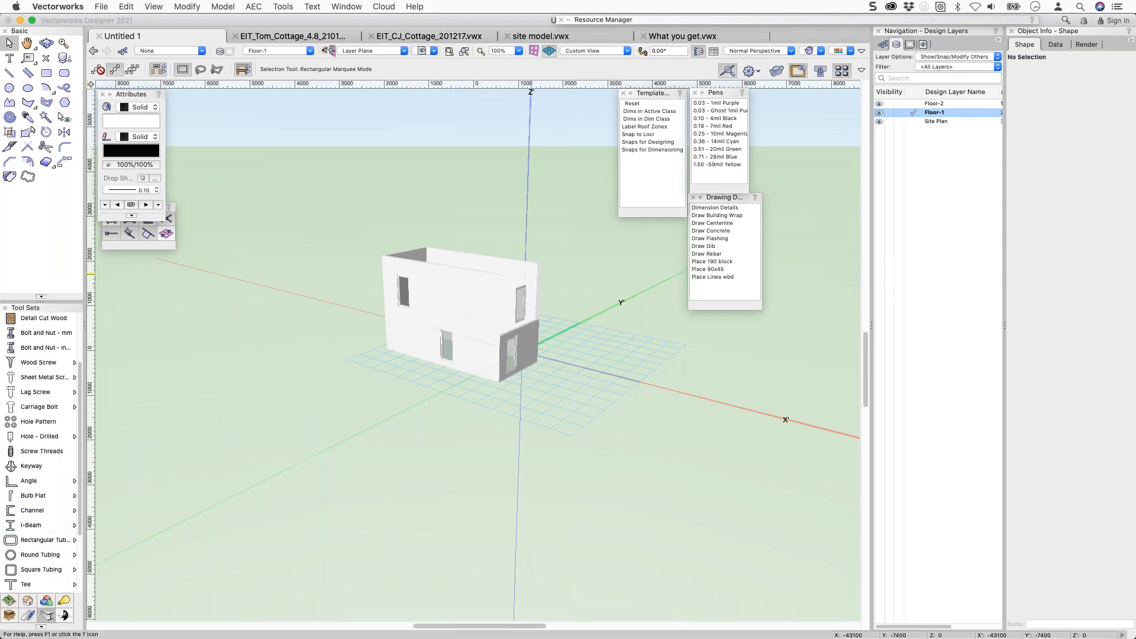
With the 3D Modeling Extract tool in Extract Surface mode, pick both front wall faces.
click(46, 600)
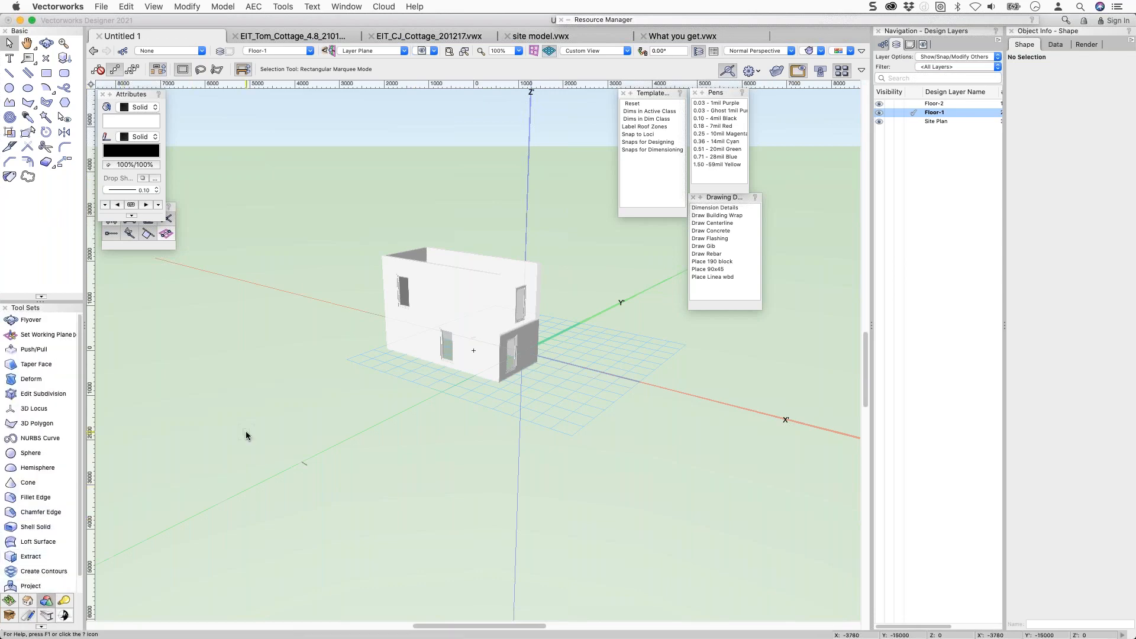
scroll(246, 435, down, 3)
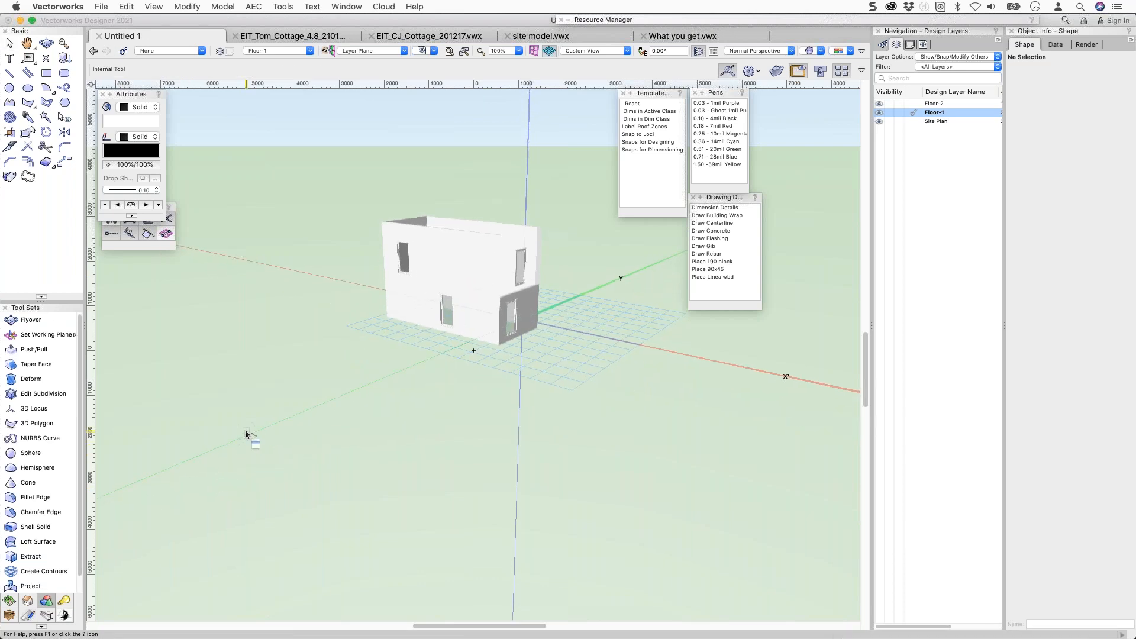
click(31, 557)
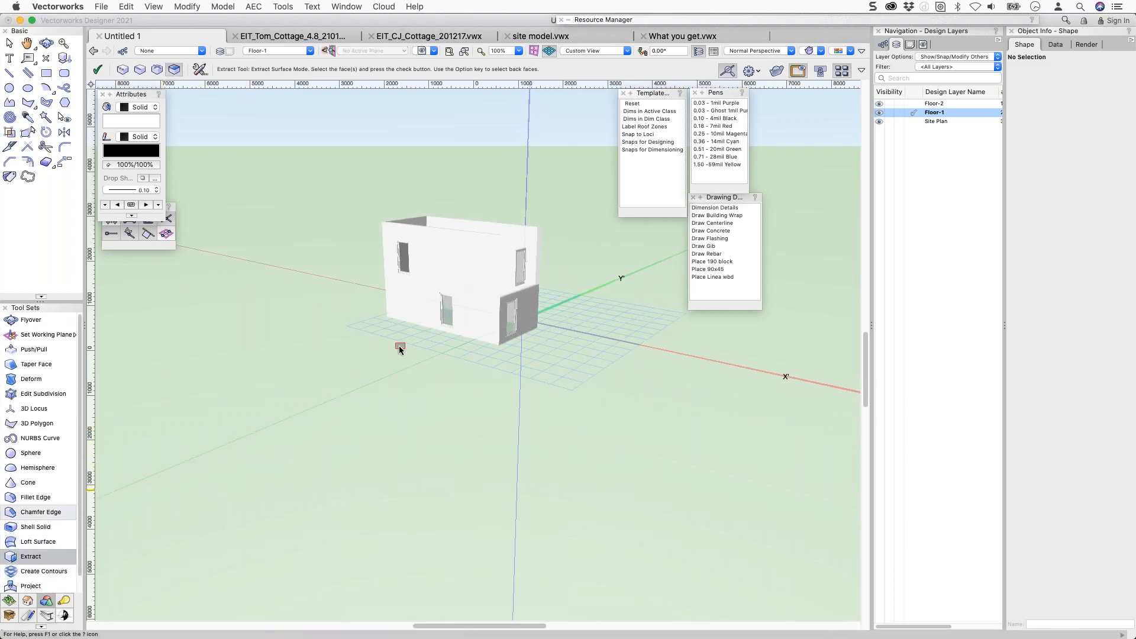
click(448, 273)
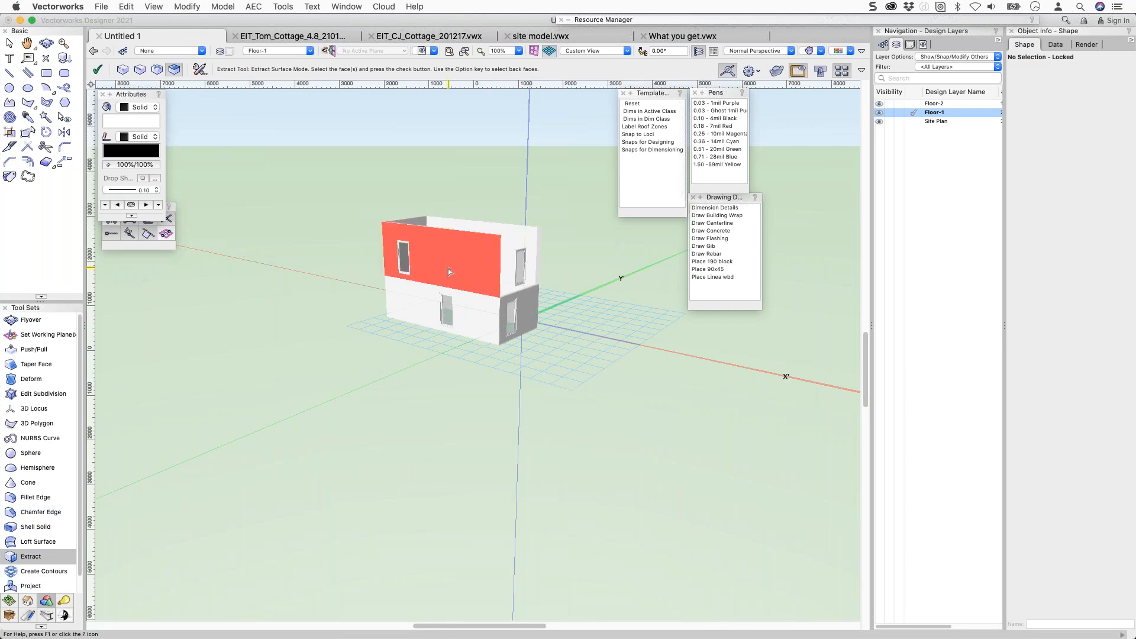
click(474, 314)
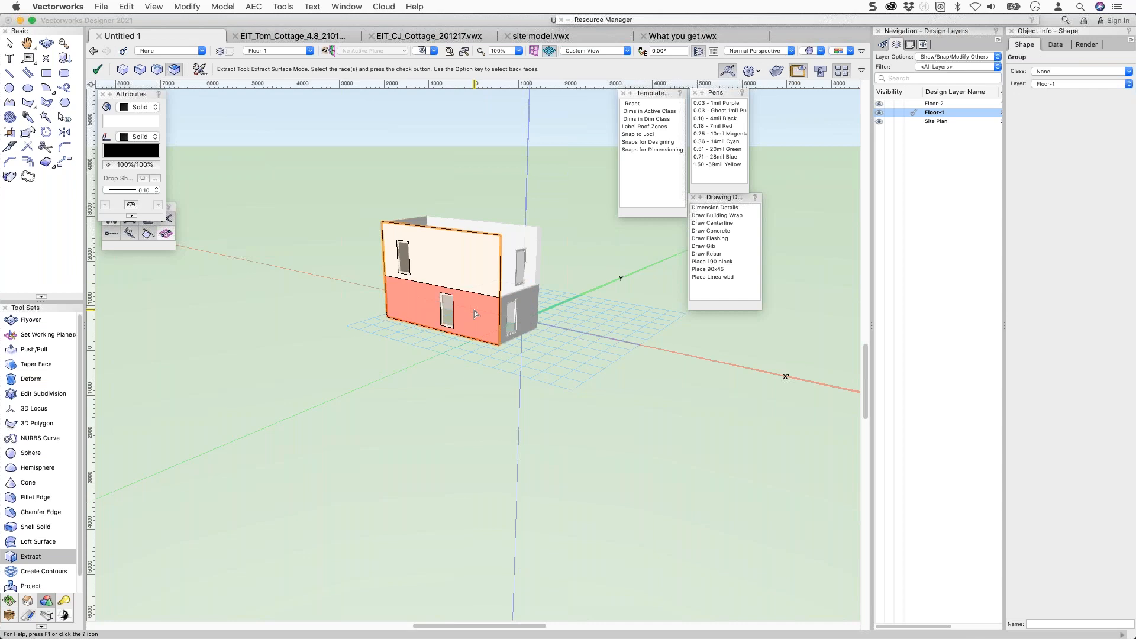
Extract the two front-wall faces and combine them into one shape with Add Surface.
key(Return)
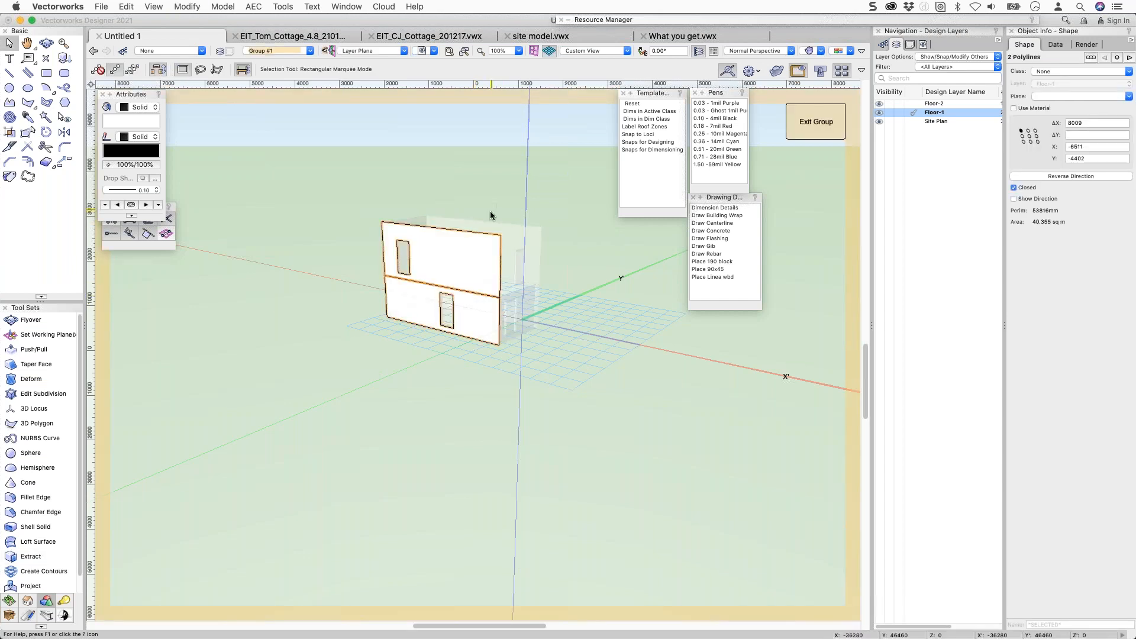
click(468, 271)
shift+click(474, 301)
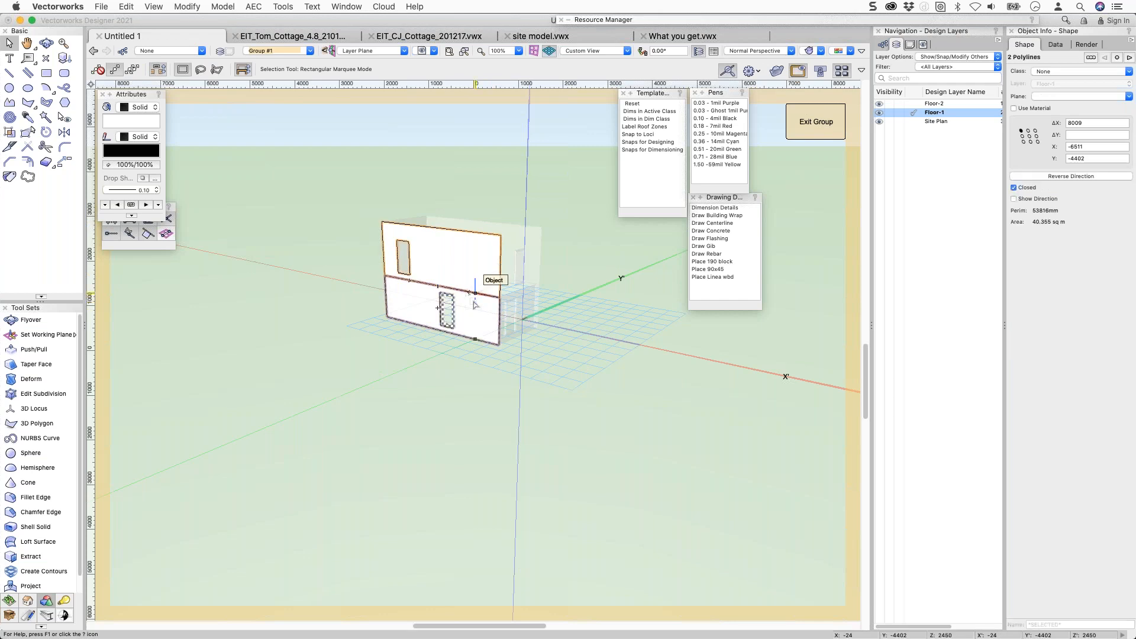
right_click(469, 305)
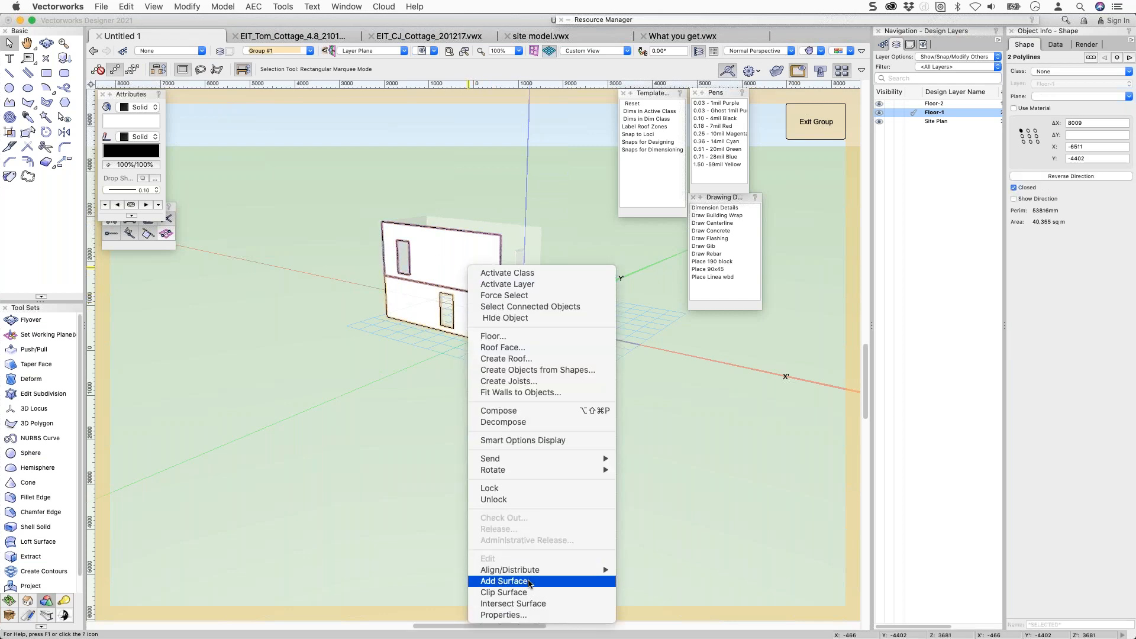
click(530, 581)
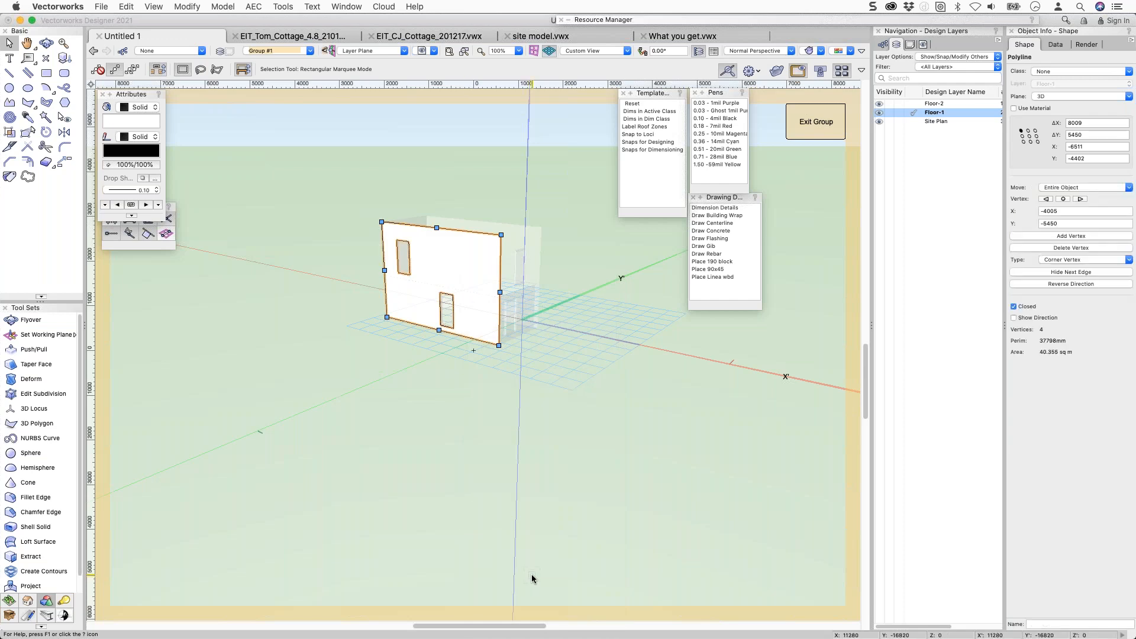
Extrude the combined front-wall shape 20 deep and open its profile for editing.
key(super+e)
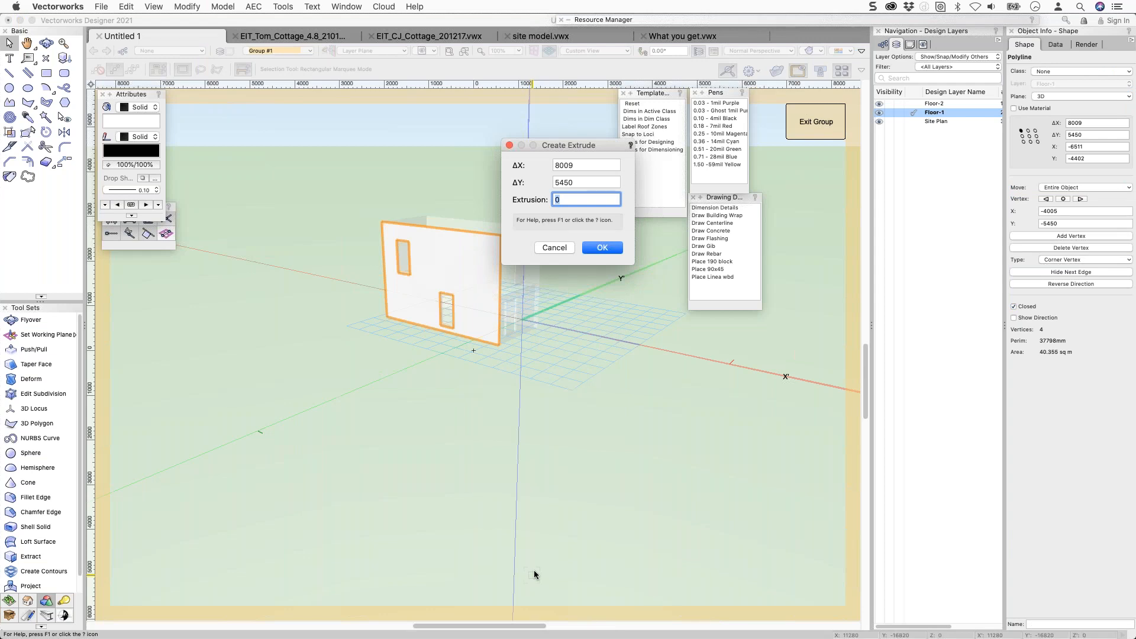
key(Return)
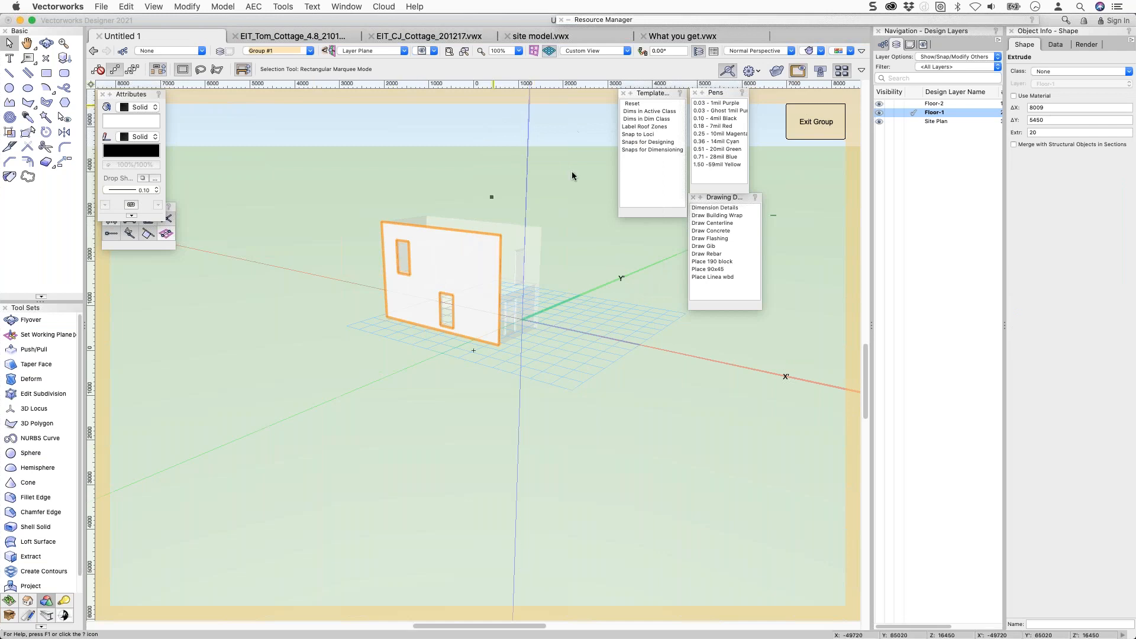
double_click(441, 228)
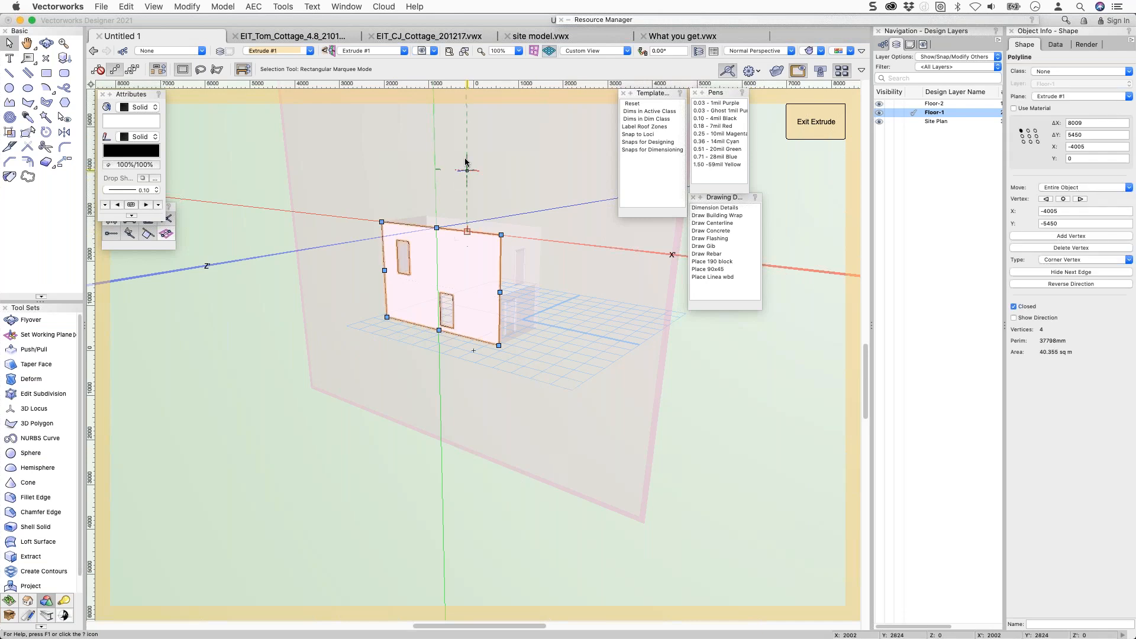
In an orthogonal front view, draw a 65 by 5450 batten rectangle at the wall's left edge.
click(773, 53)
click(764, 72)
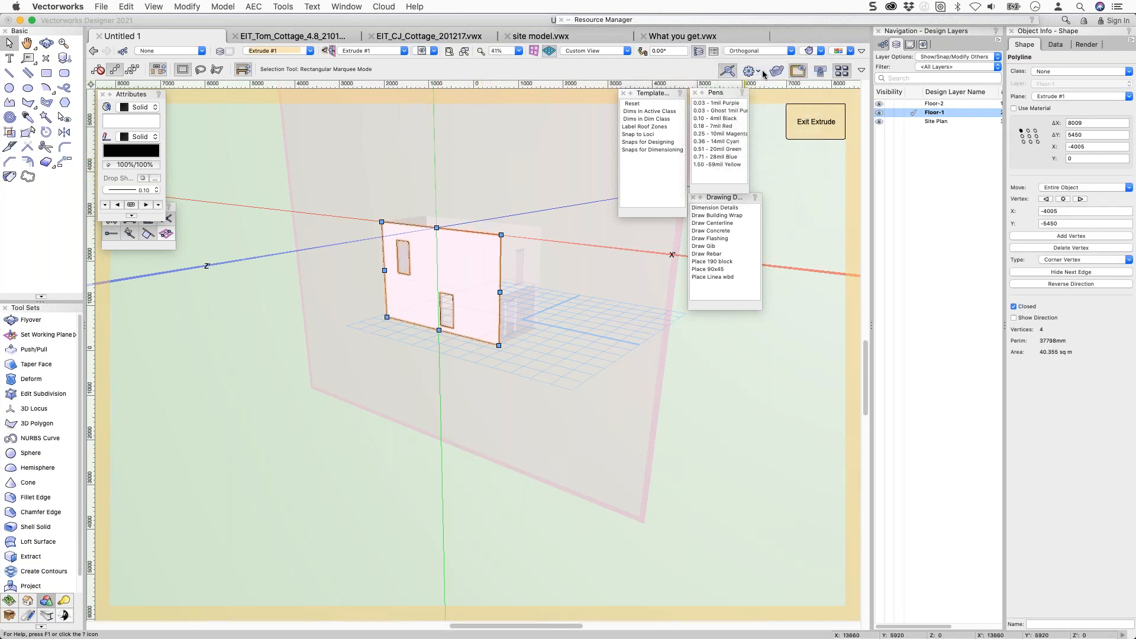
click(329, 51)
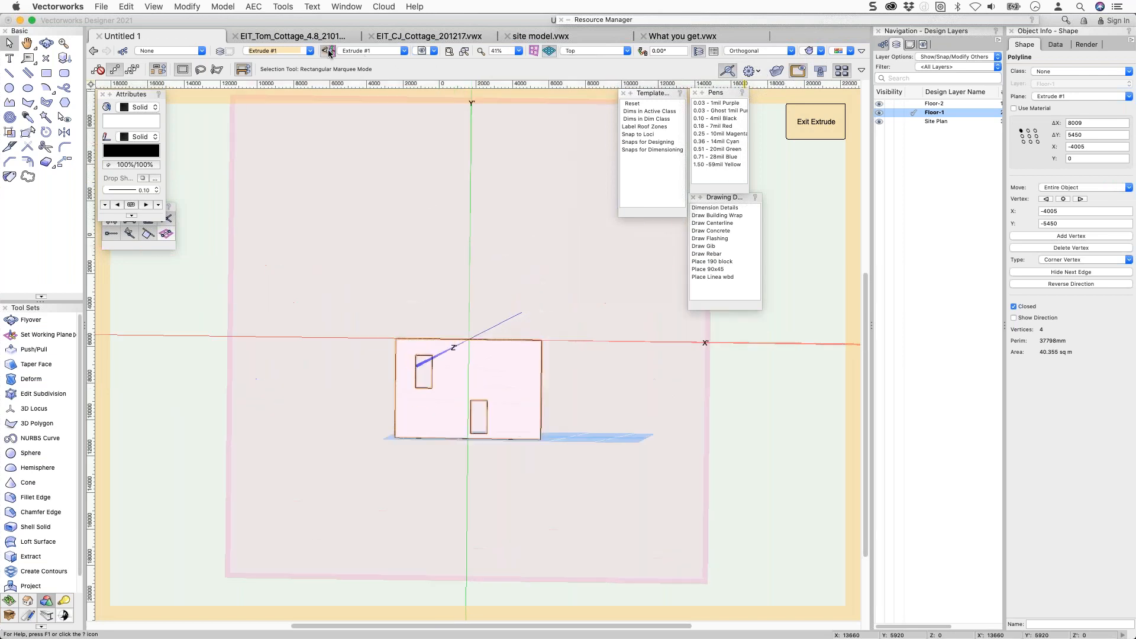
scroll(542, 539, up, 3)
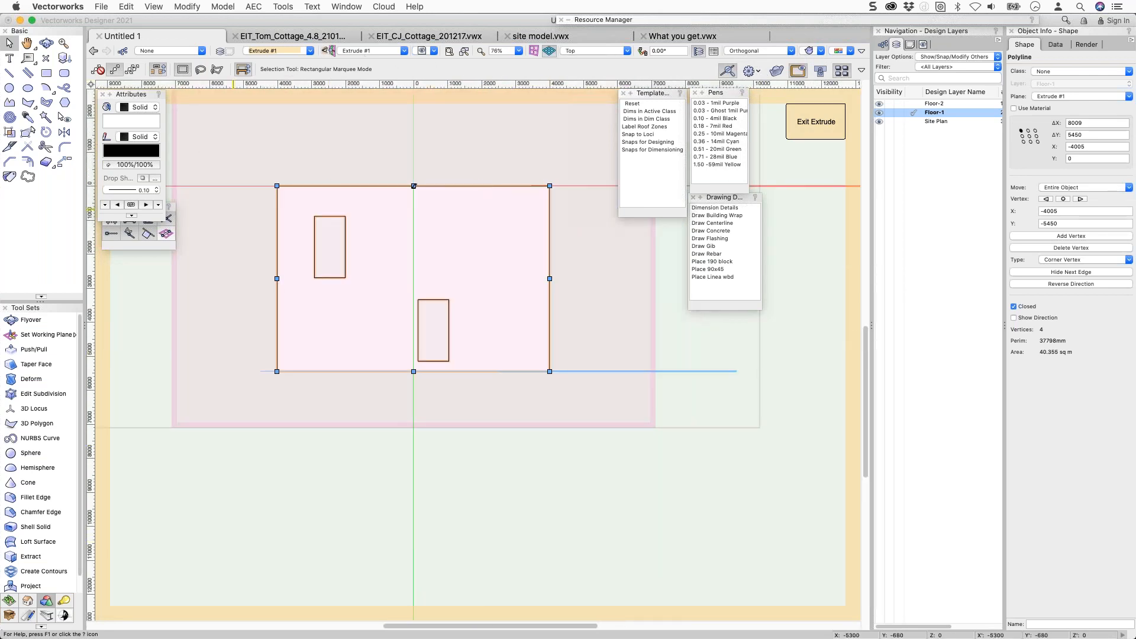
click(47, 73)
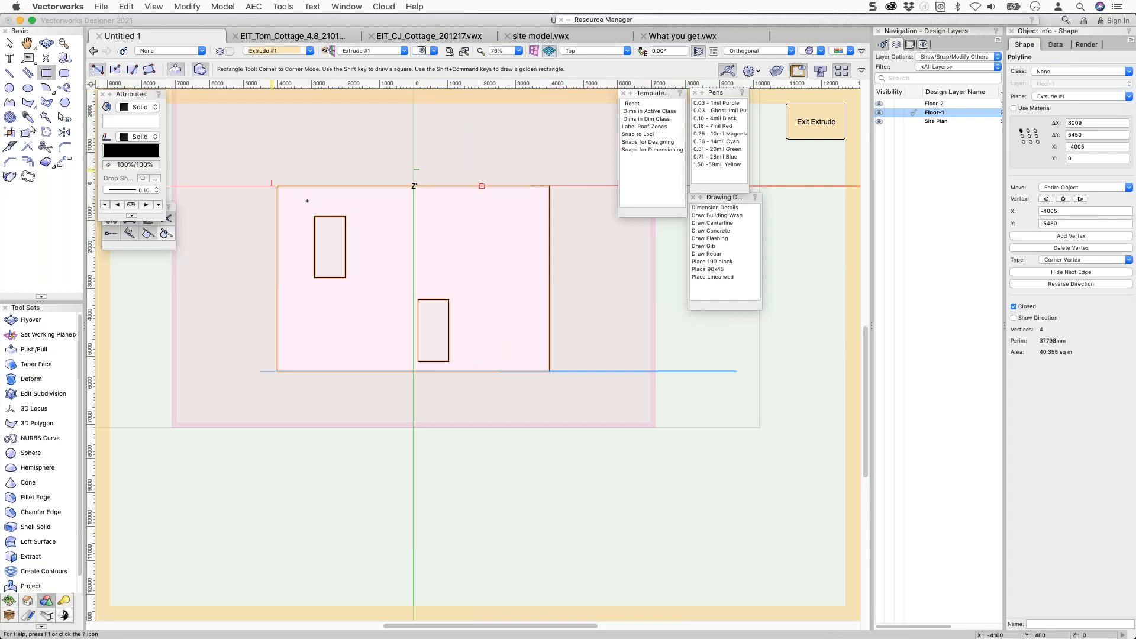
click(277, 186)
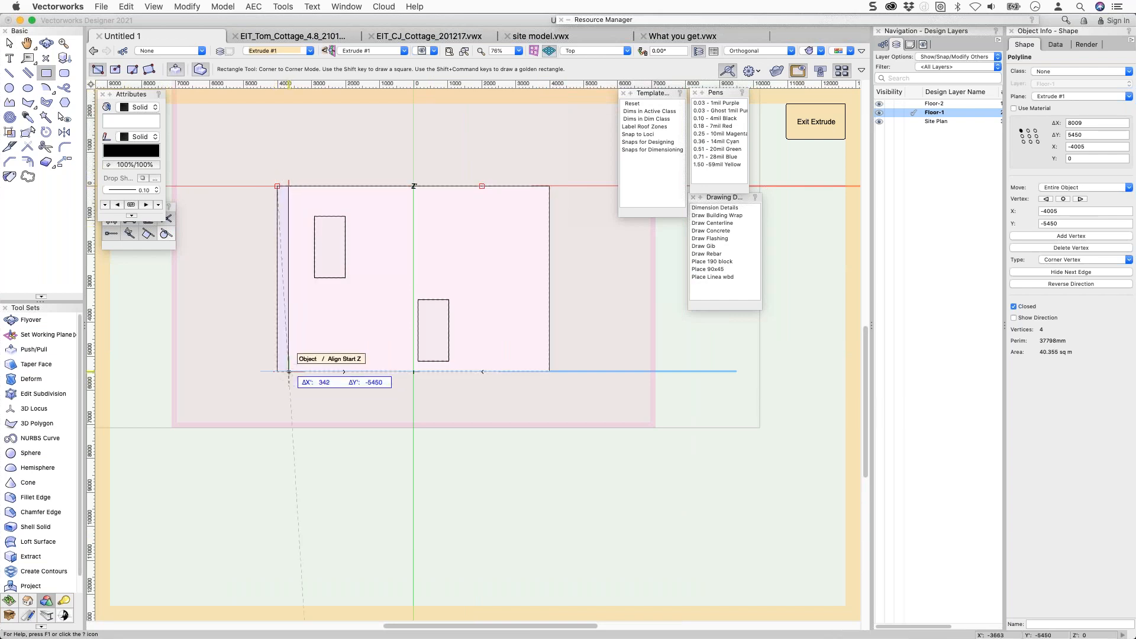
key(Tab)
text(65)
key(Tab)
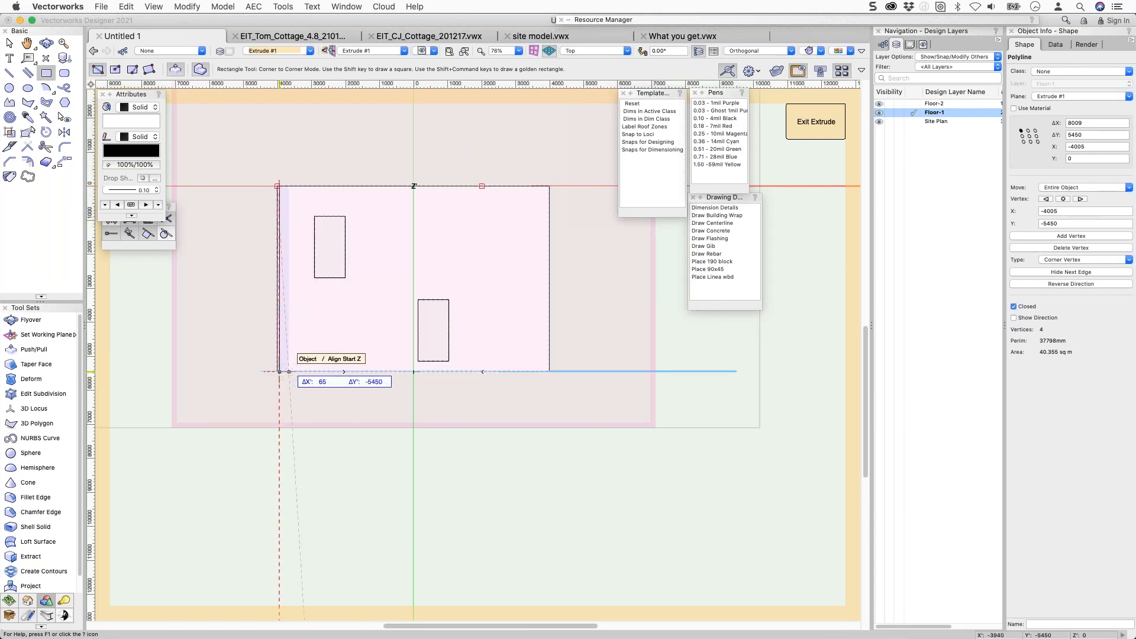
key(Return)
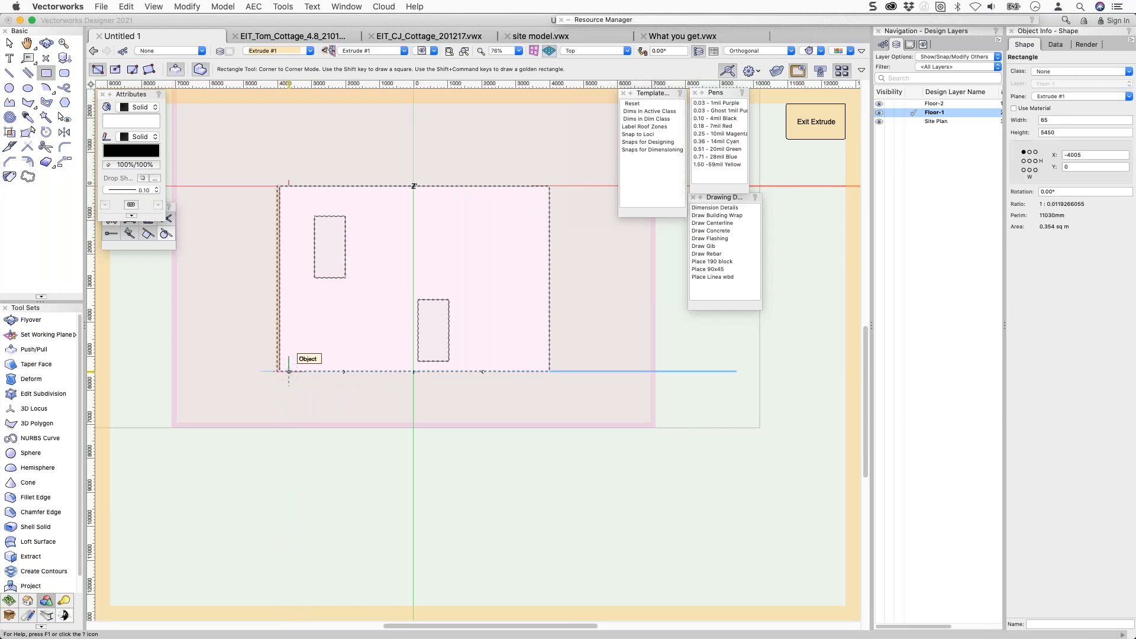
Duplicate Array the batten 30 times with 450 X offset and 0 Y offset.
key(super+alt+d)
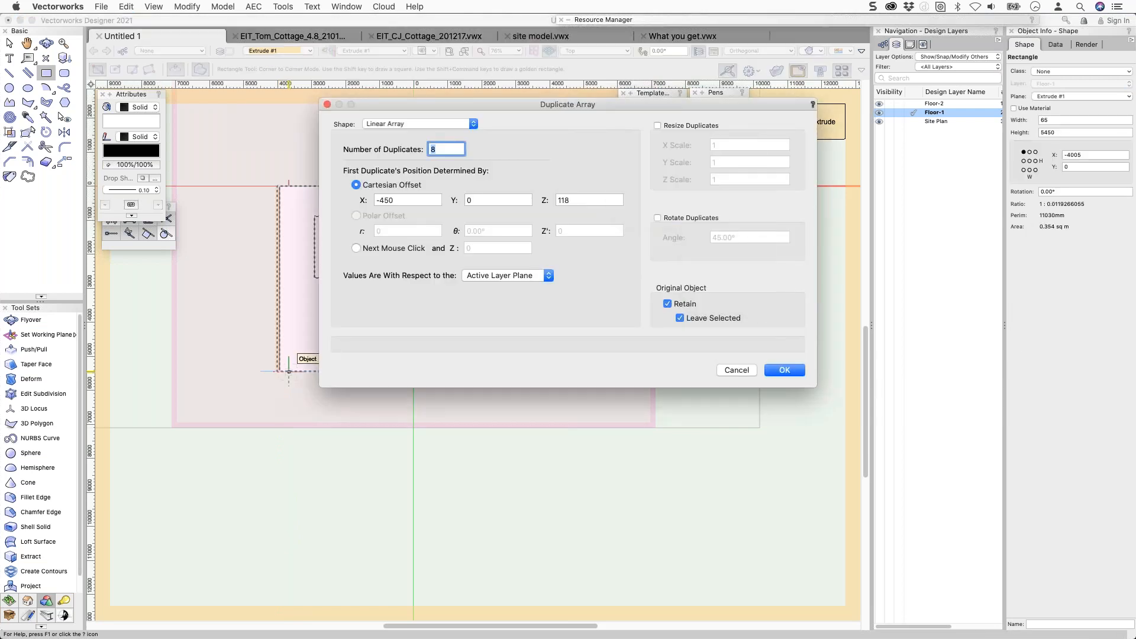
key(Tab)
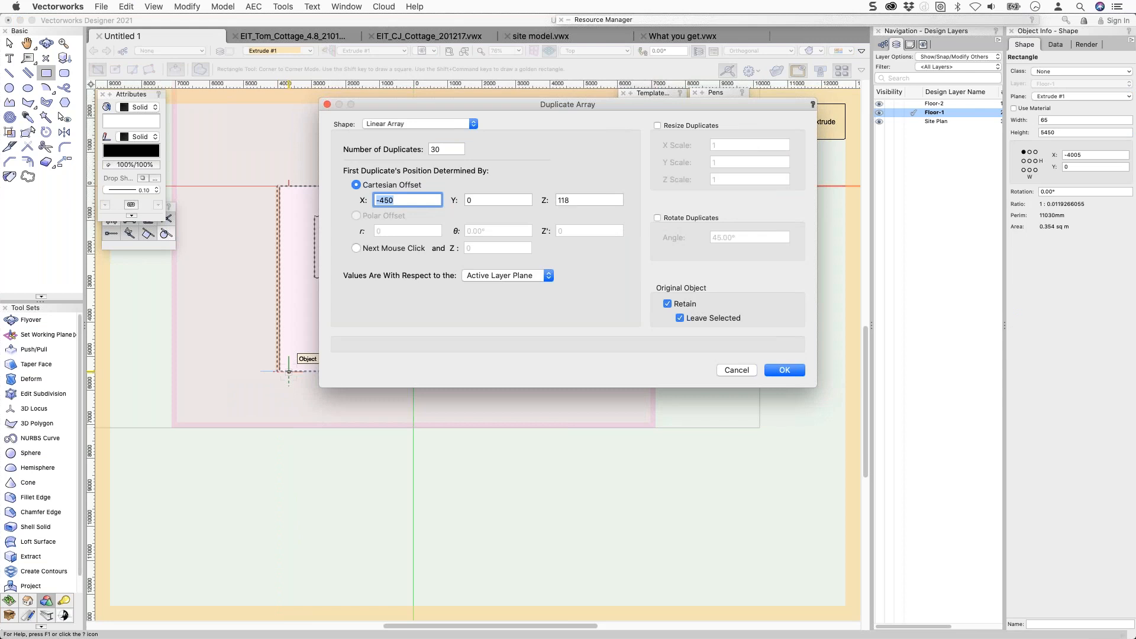
text(450)
key(Tab)
key(Tab)
text(0)
key(Return)
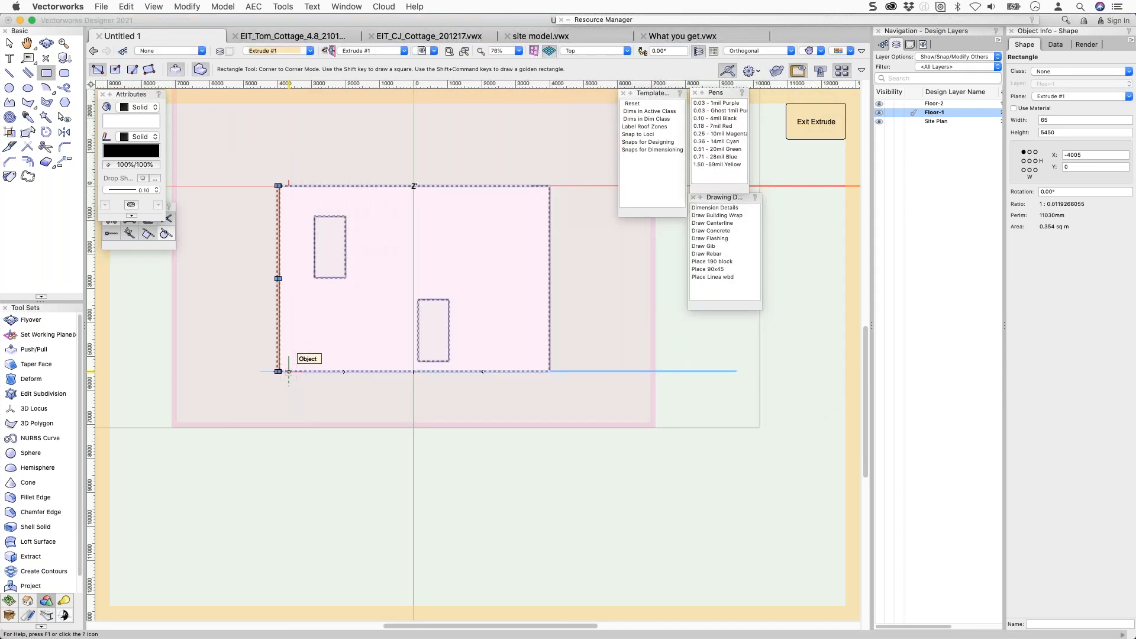
click(353, 414)
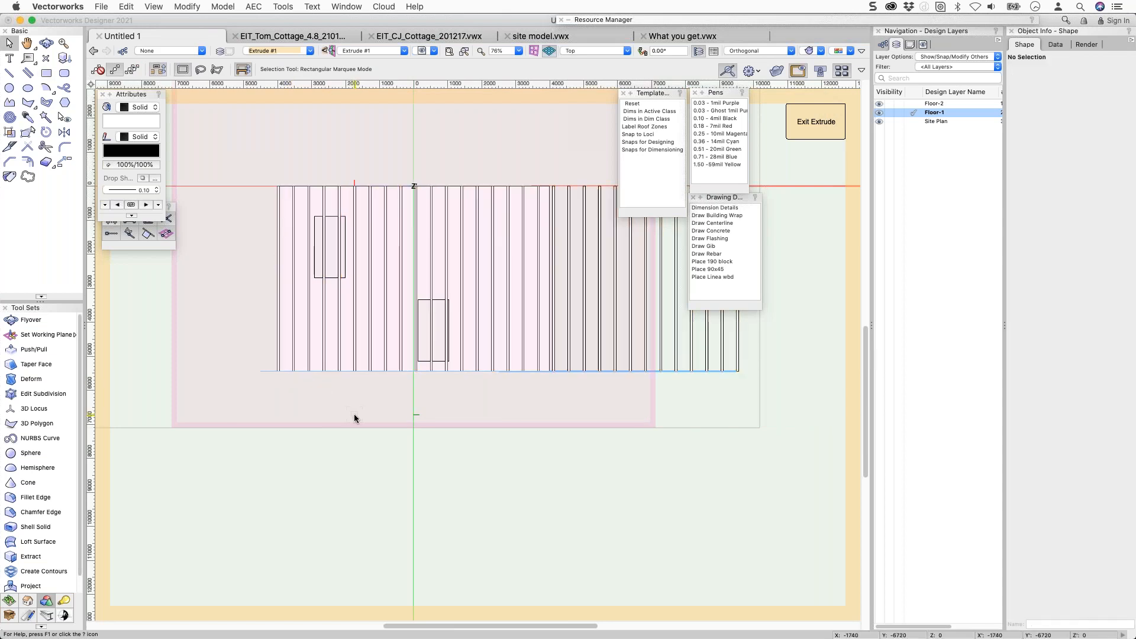
Intersect all battens with the wall face, invert selection to remove originals, and exit the extrude.
key(super+a)
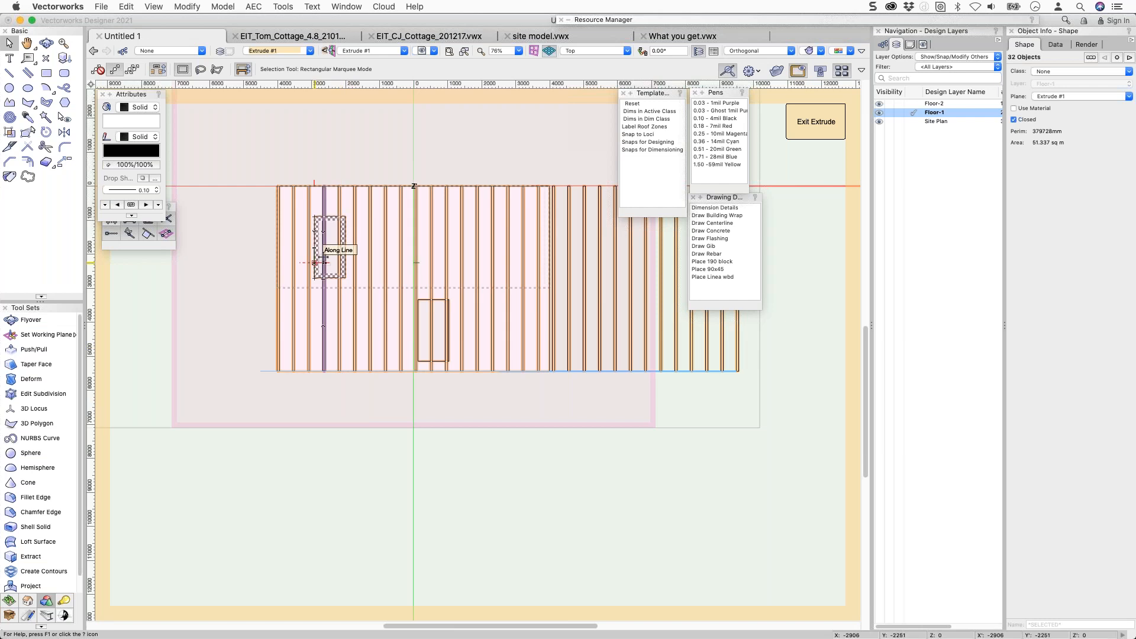
right_click(325, 255)
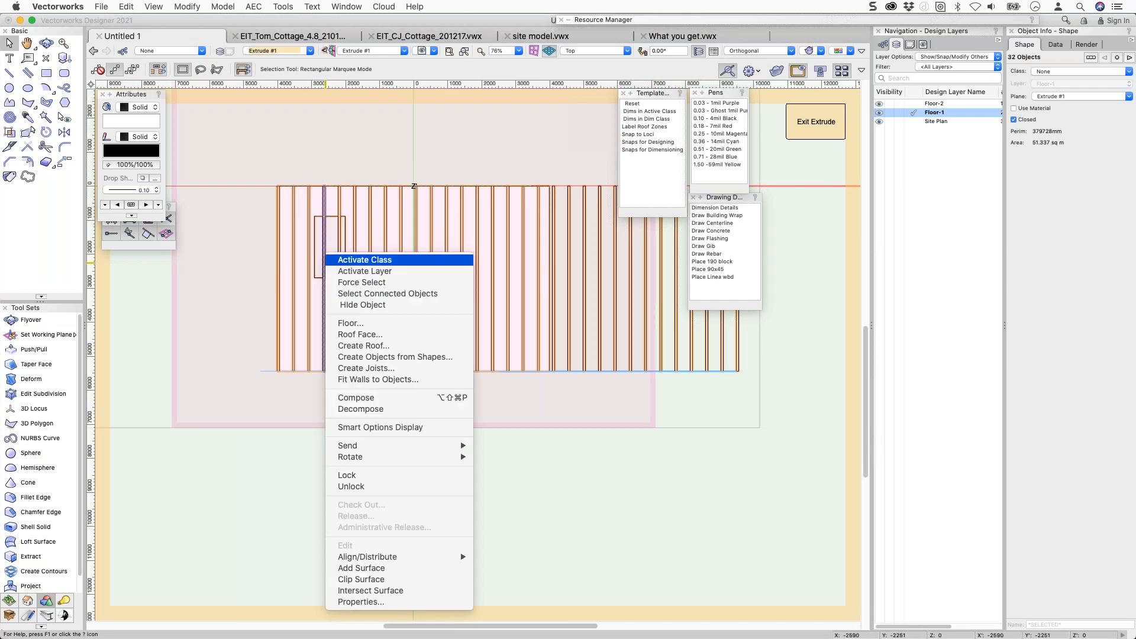
click(371, 591)
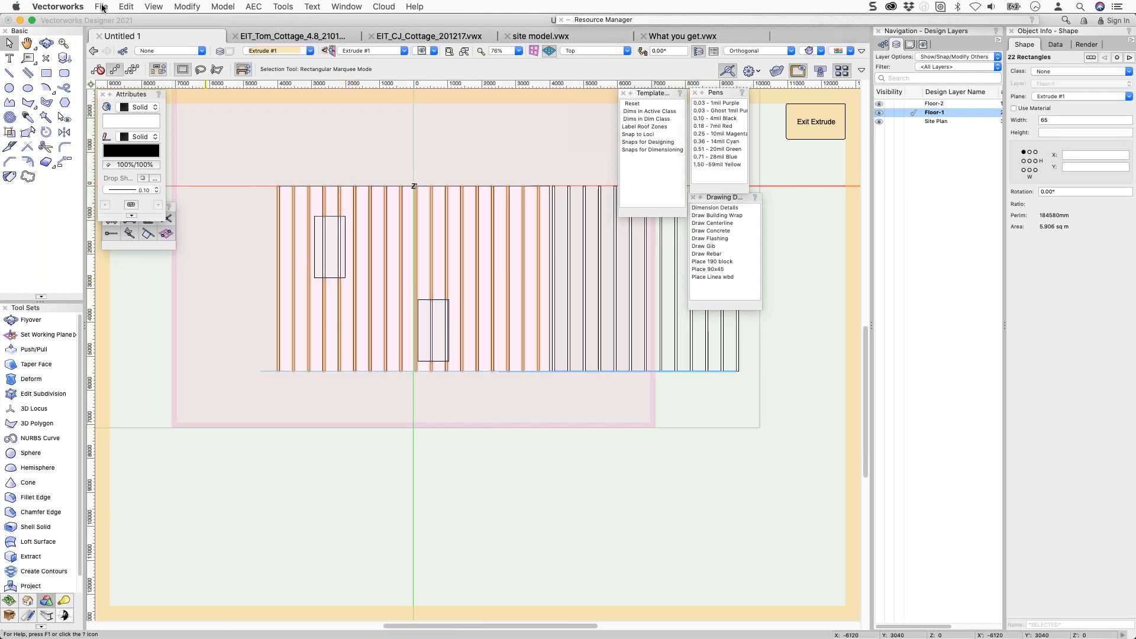
click(127, 7)
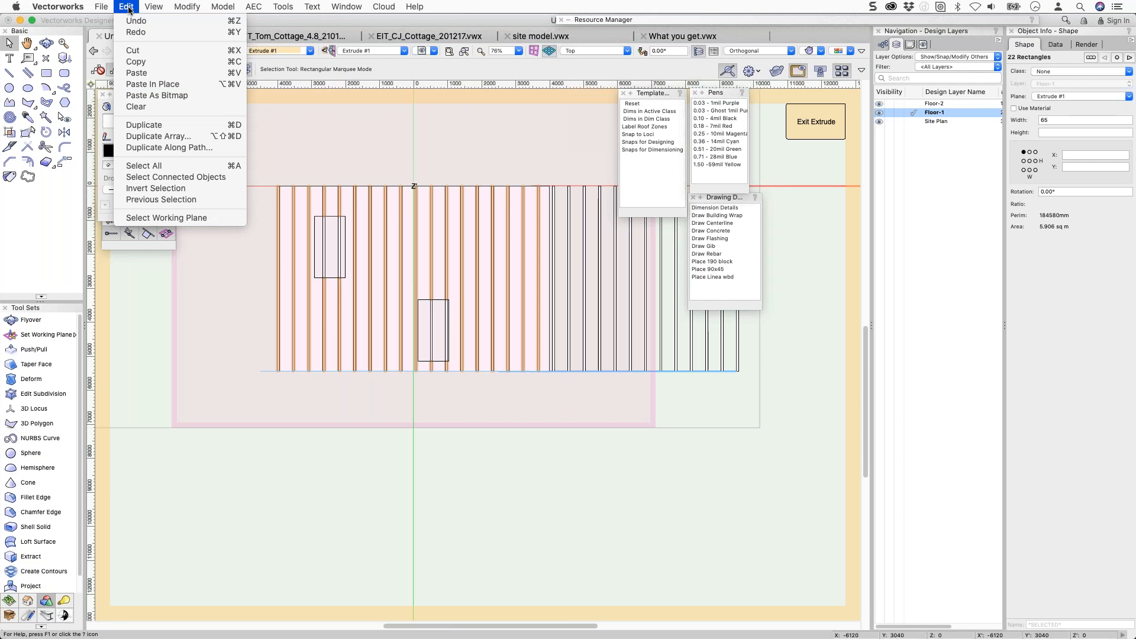
click(156, 189)
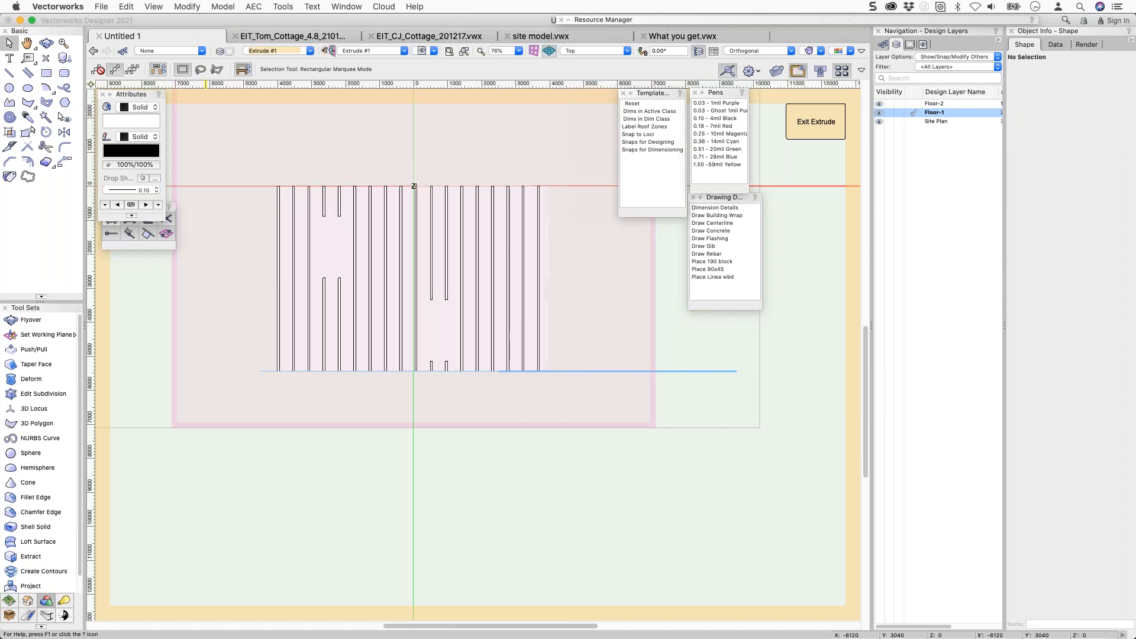
click(810, 121)
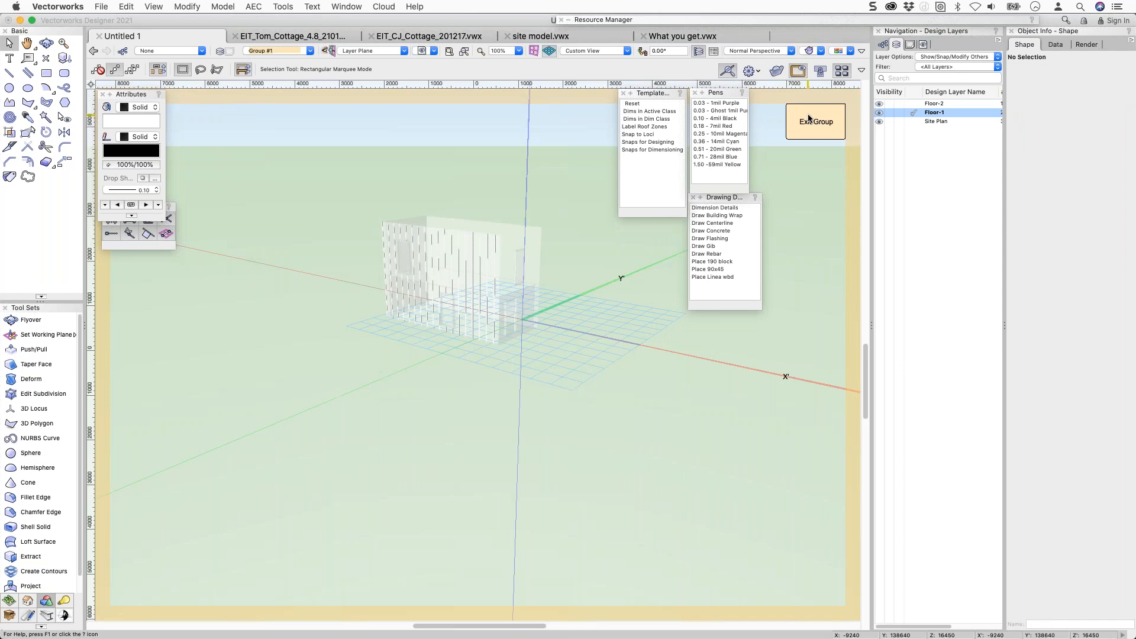
Exit the wall group and inspect the clad front wall's upper-left corner with zoom and flyover.
click(811, 121)
key(c)
drag(369, 210, 437, 277)
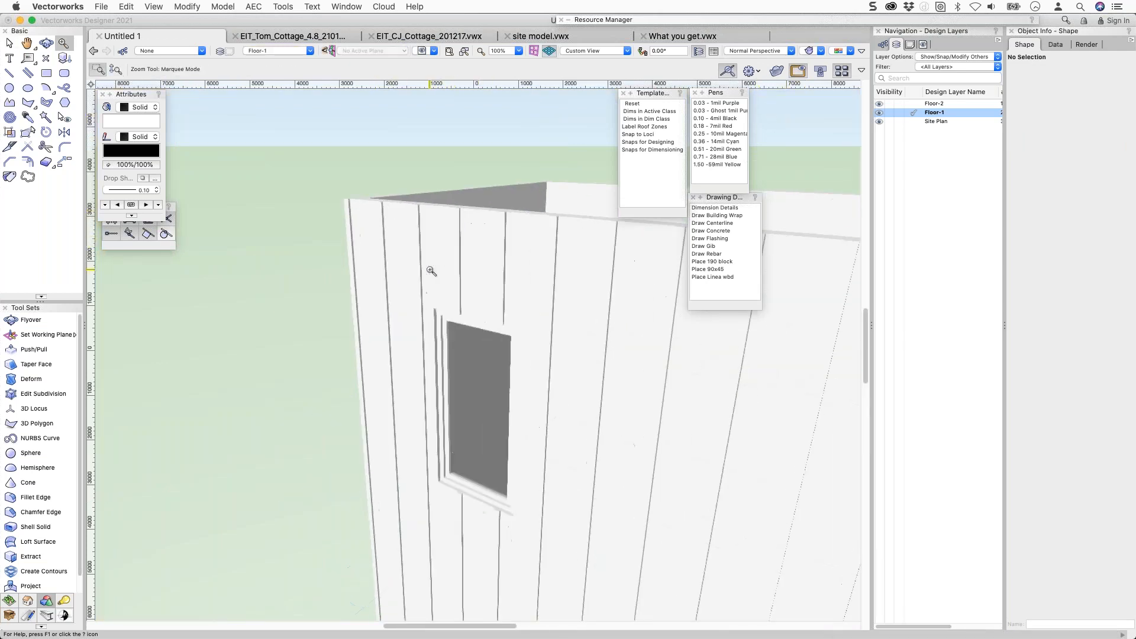
key(shift+c)
drag(449, 250, 424, 269)
key(c)
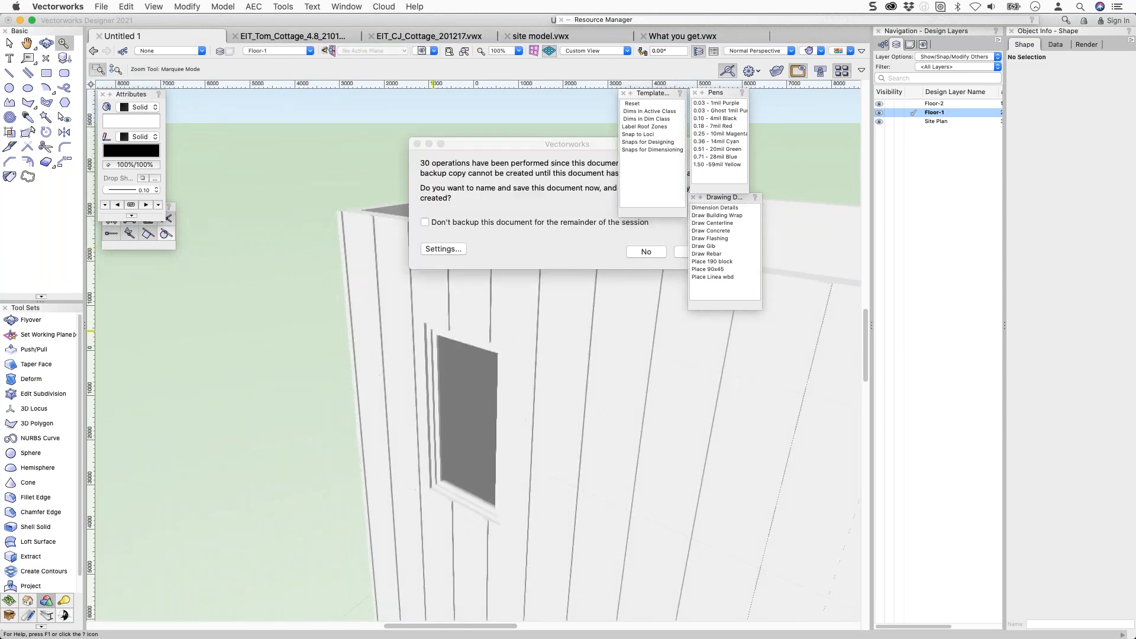
Decline the backup save, then zoom out and pan to frame the whole building.
click(657, 251)
scroll(610, 261, down, 4)
middle_drag(547, 231, 377, 179)
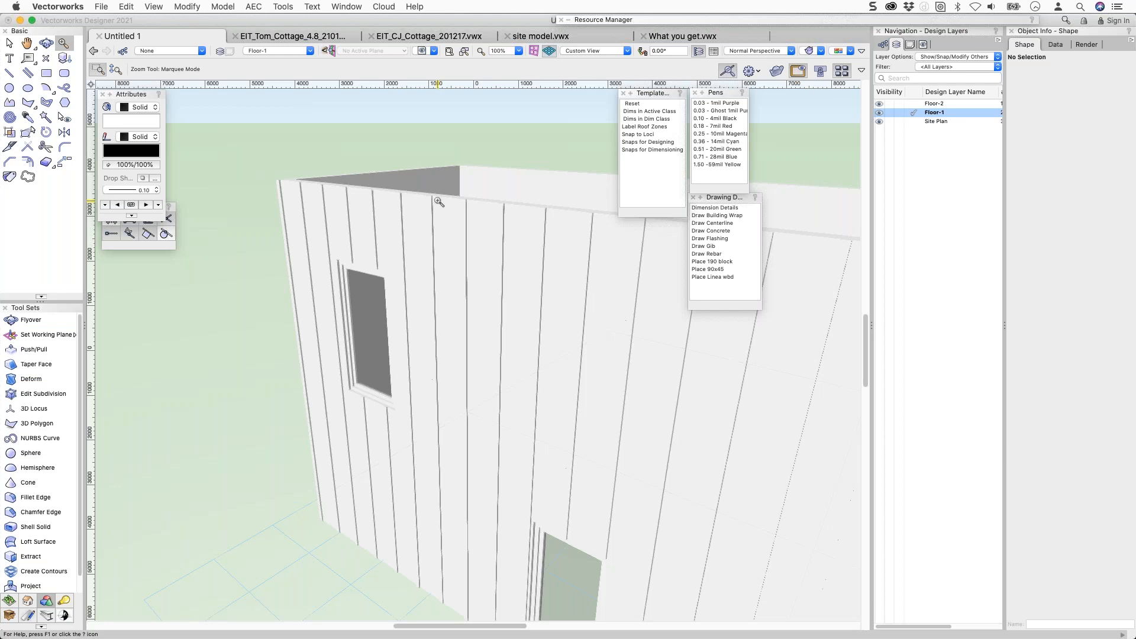
scroll(437, 204, down, 3)
middle_drag(428, 208, 316, 176)
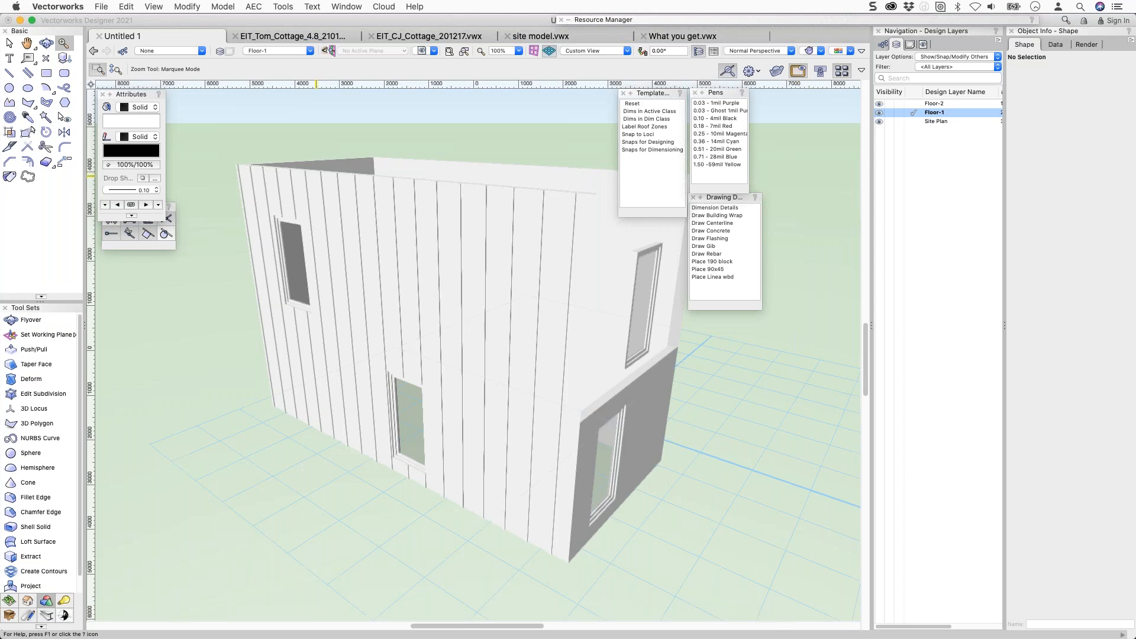
right_click(222, 129)
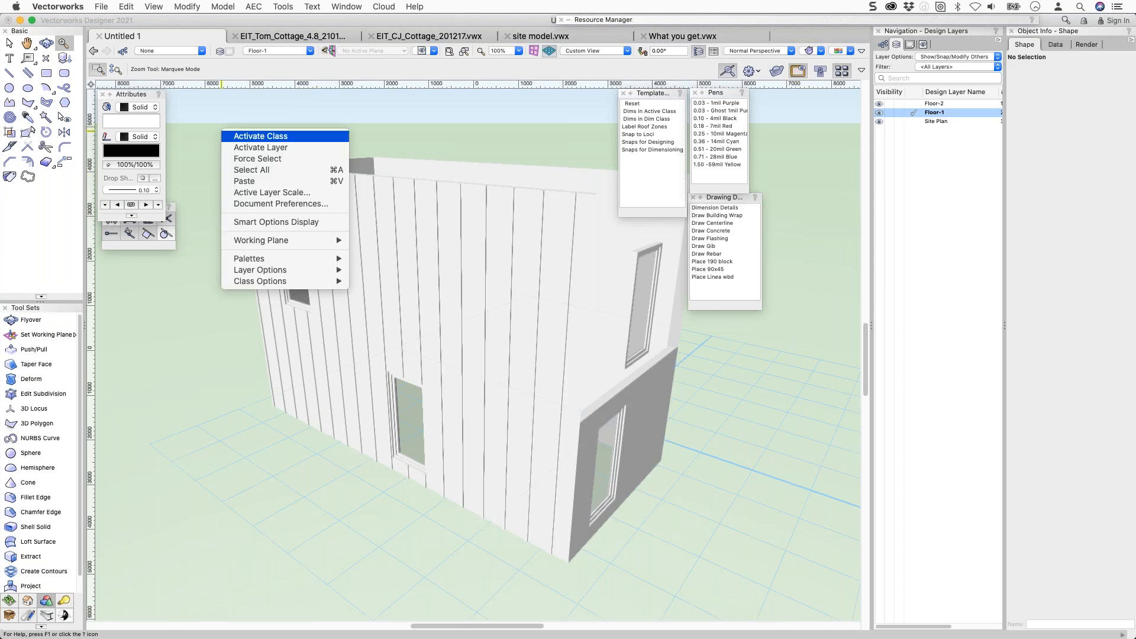
click(359, 197)
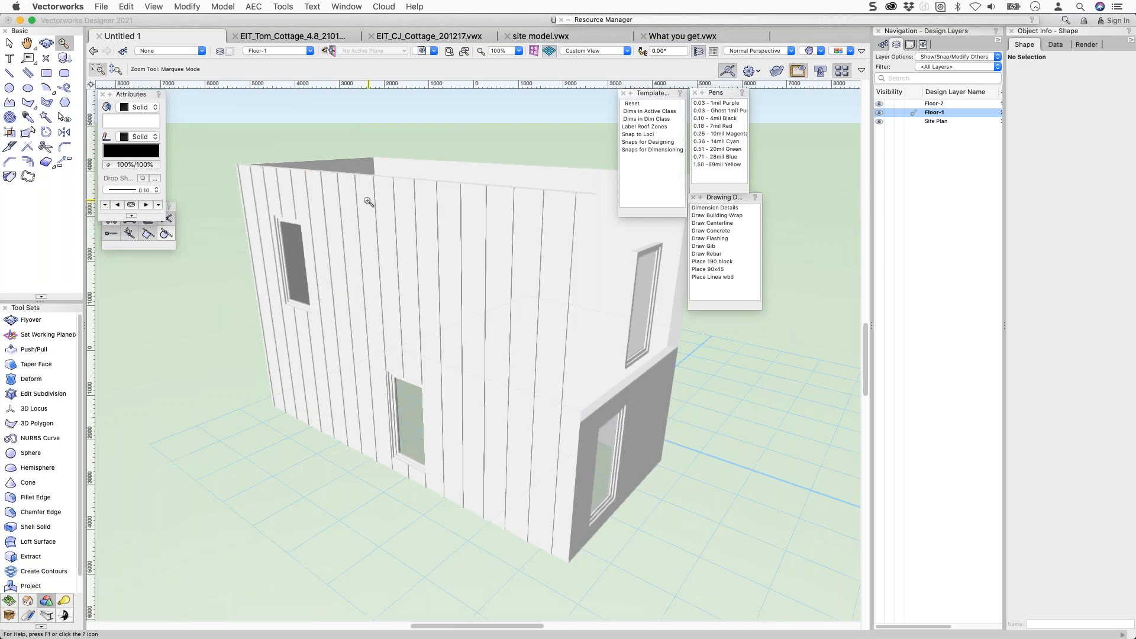
click(358, 197)
key(x)
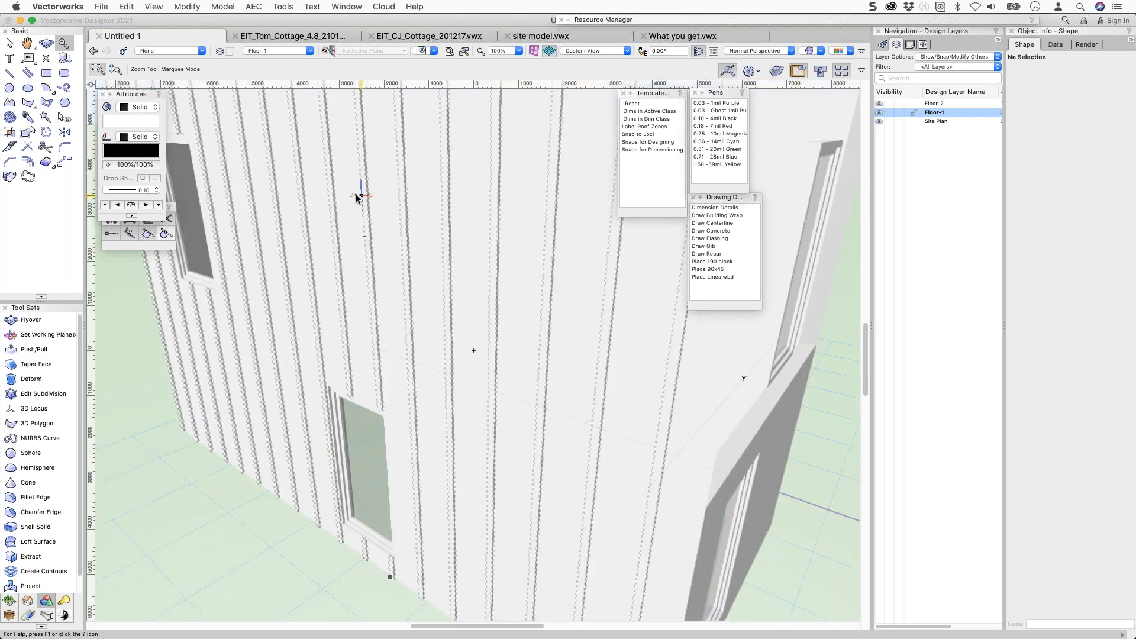
click(362, 187)
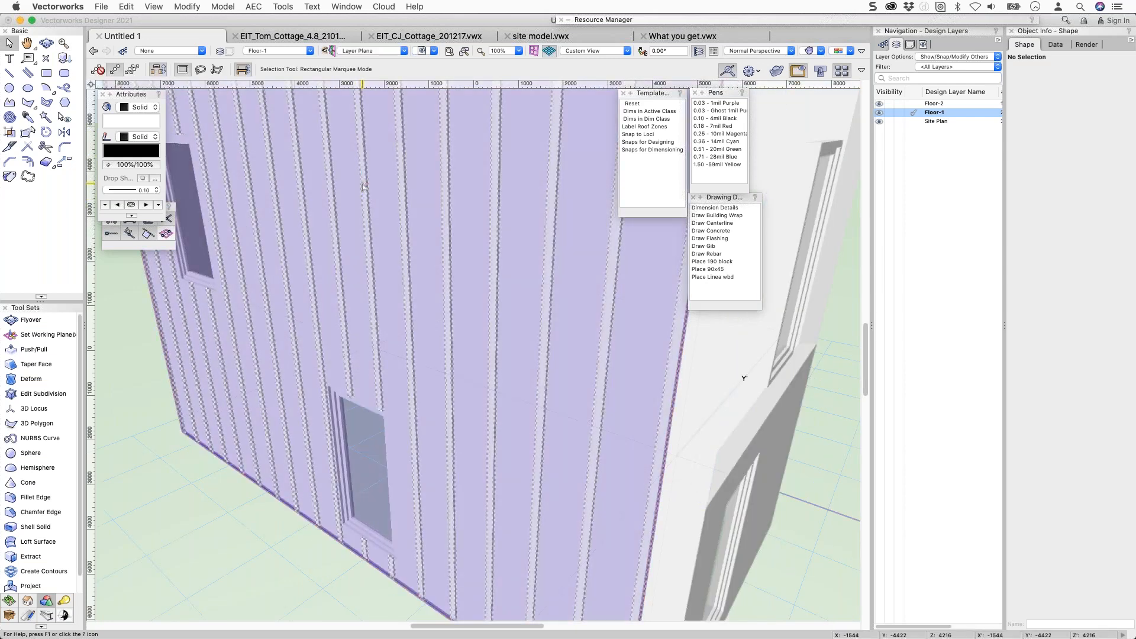
double_click(364, 186)
double_click(366, 182)
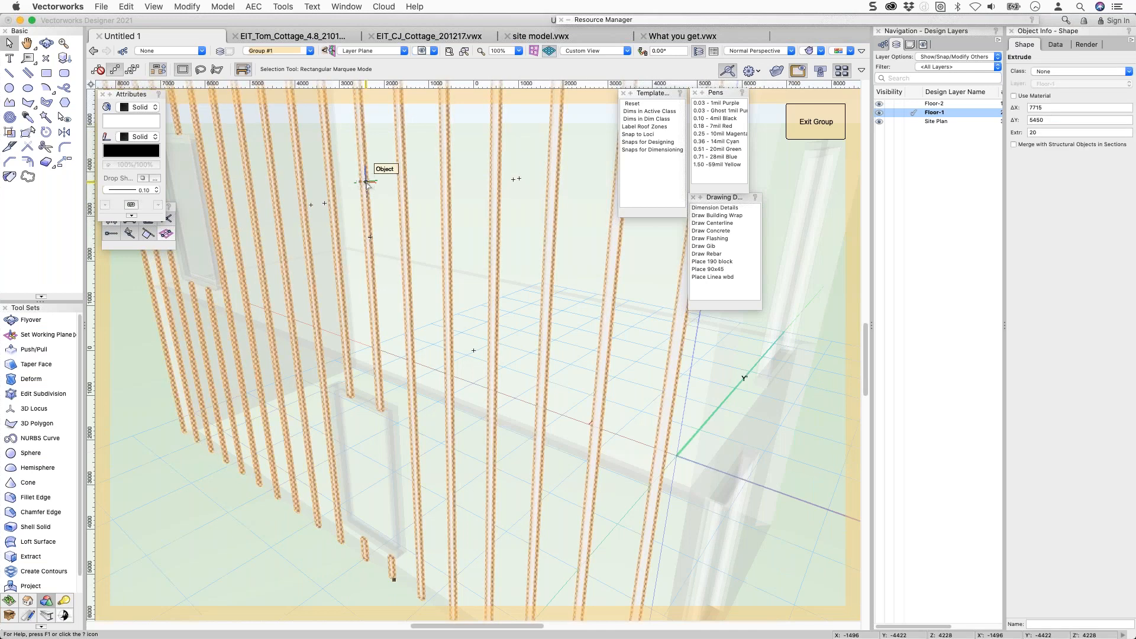
key(super+a)
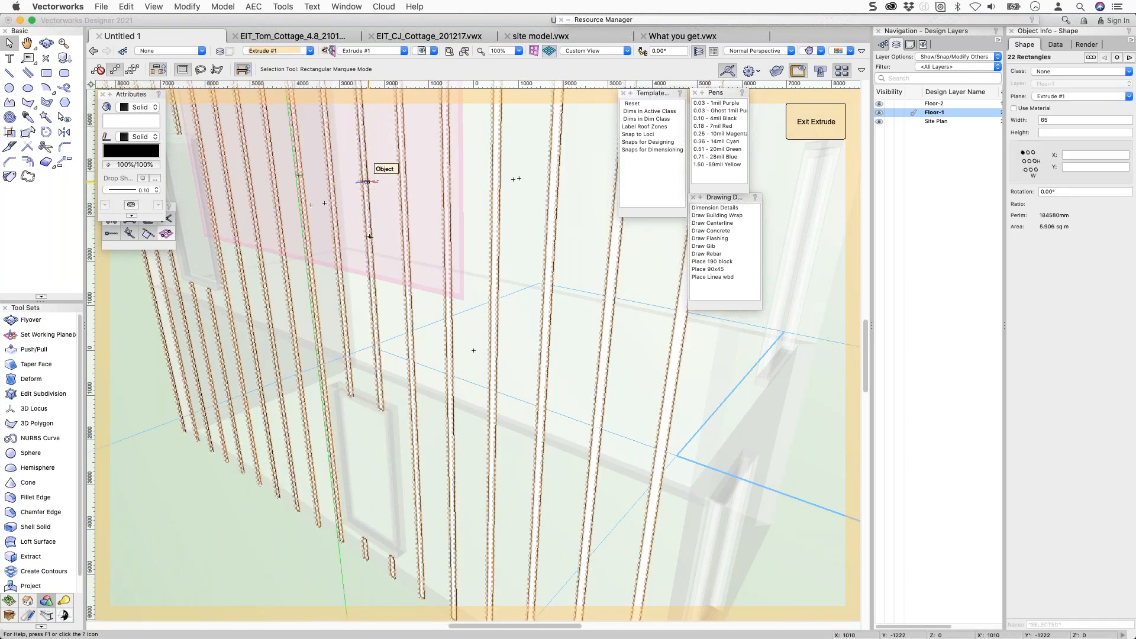
right_click(367, 182)
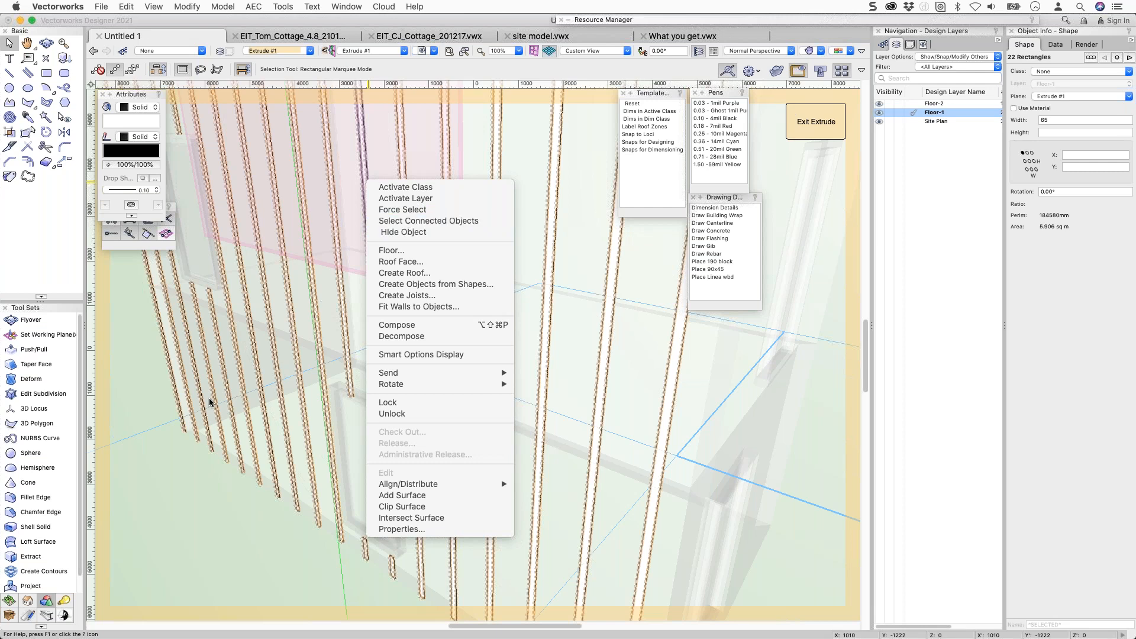
click(135, 395)
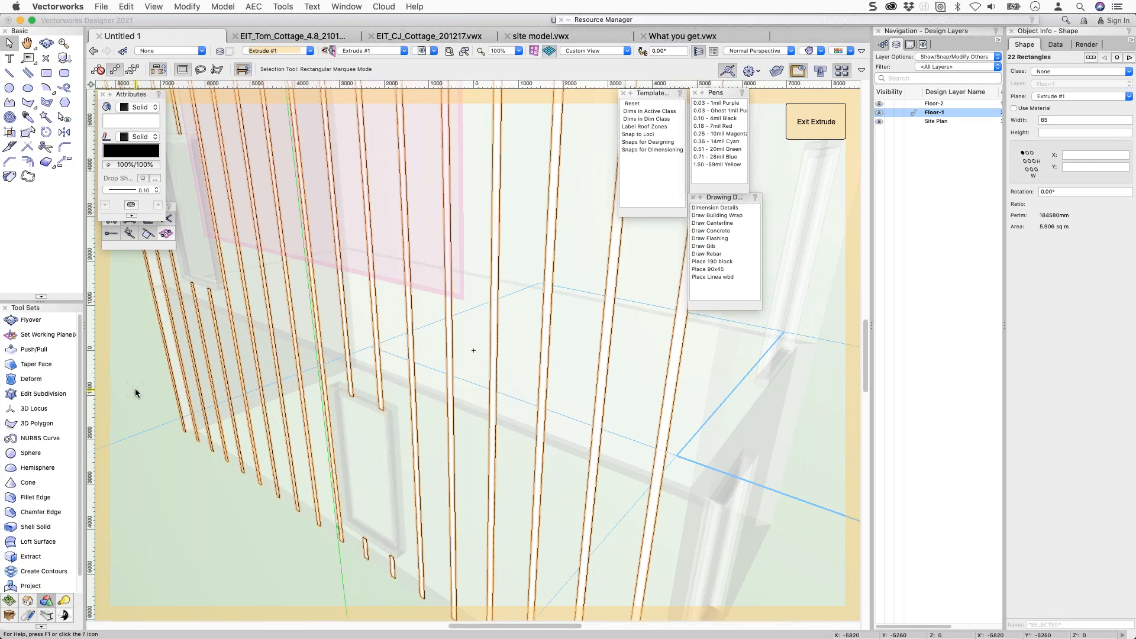
click(818, 123)
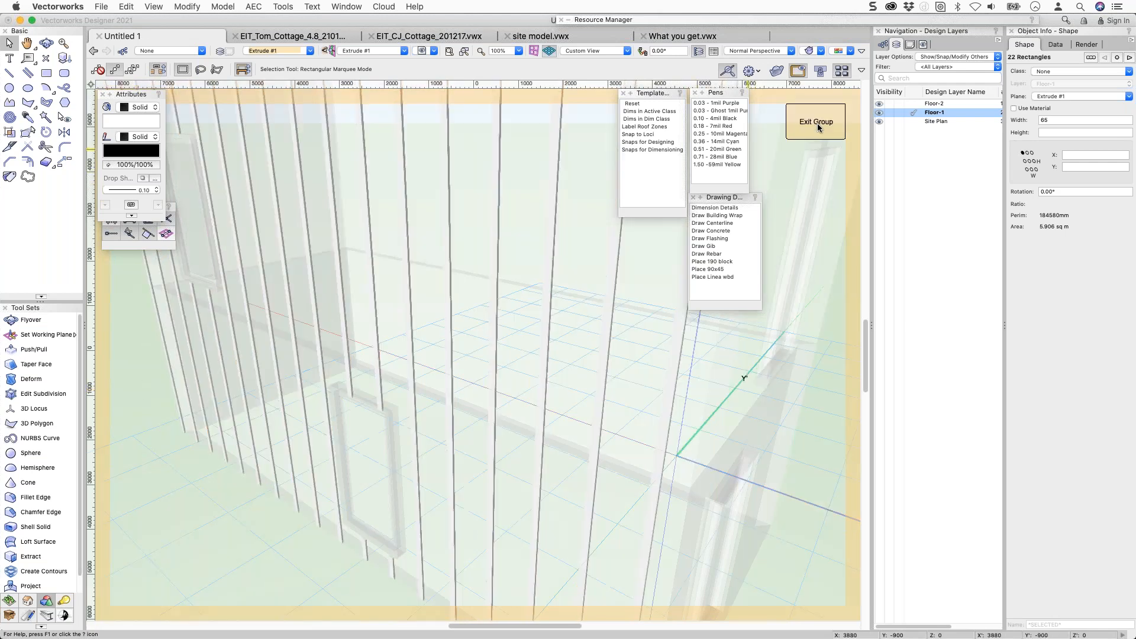
click(818, 123)
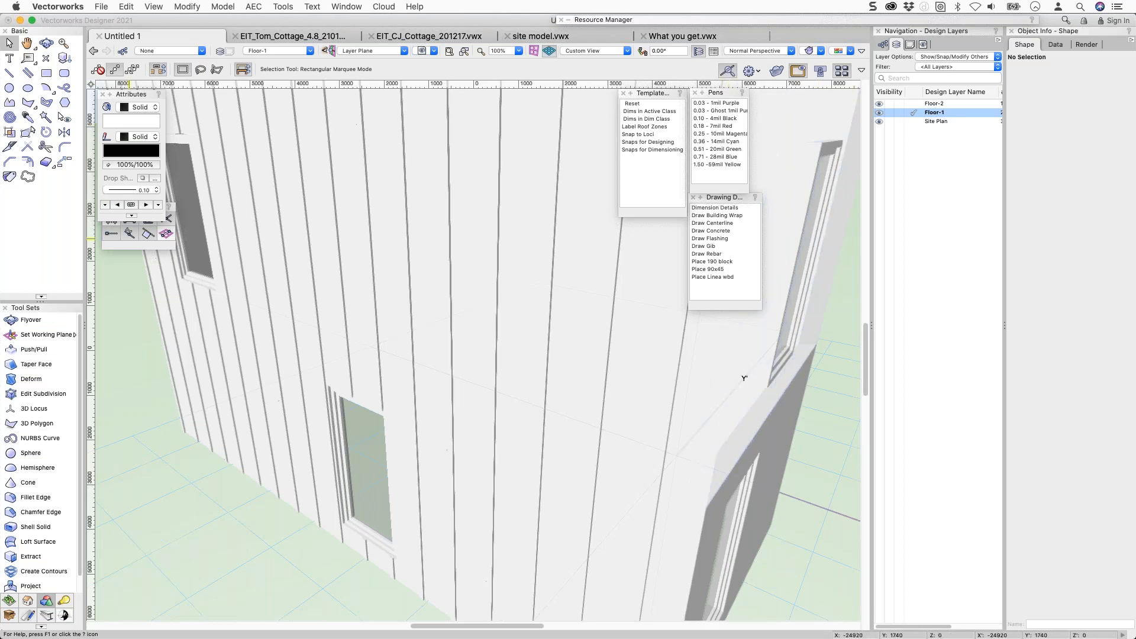
Zoom out and pan to centre the whole two-storey cottage, then refocus the drawing window.
key(super+Tab)
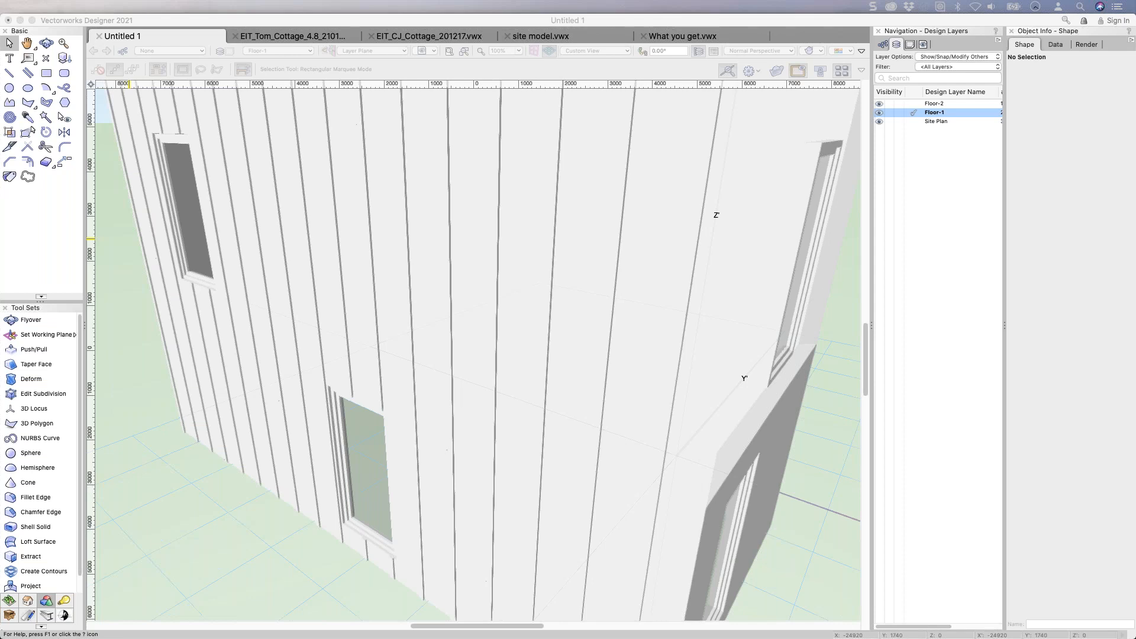
scroll(177, 200, down, 5)
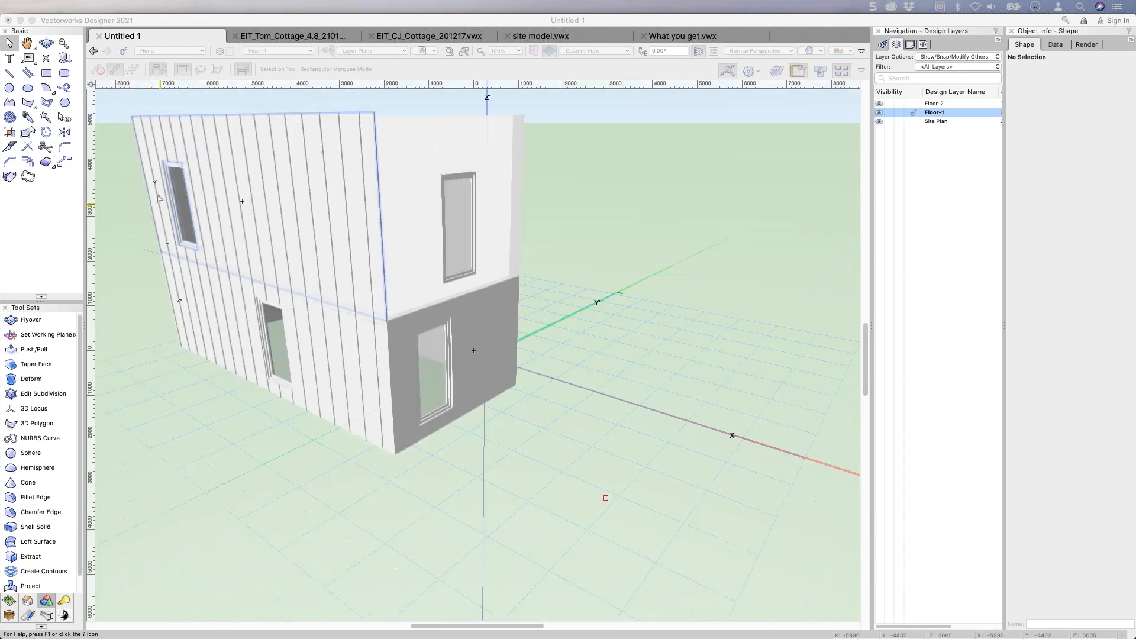
middle_drag(206, 201, 330, 239)
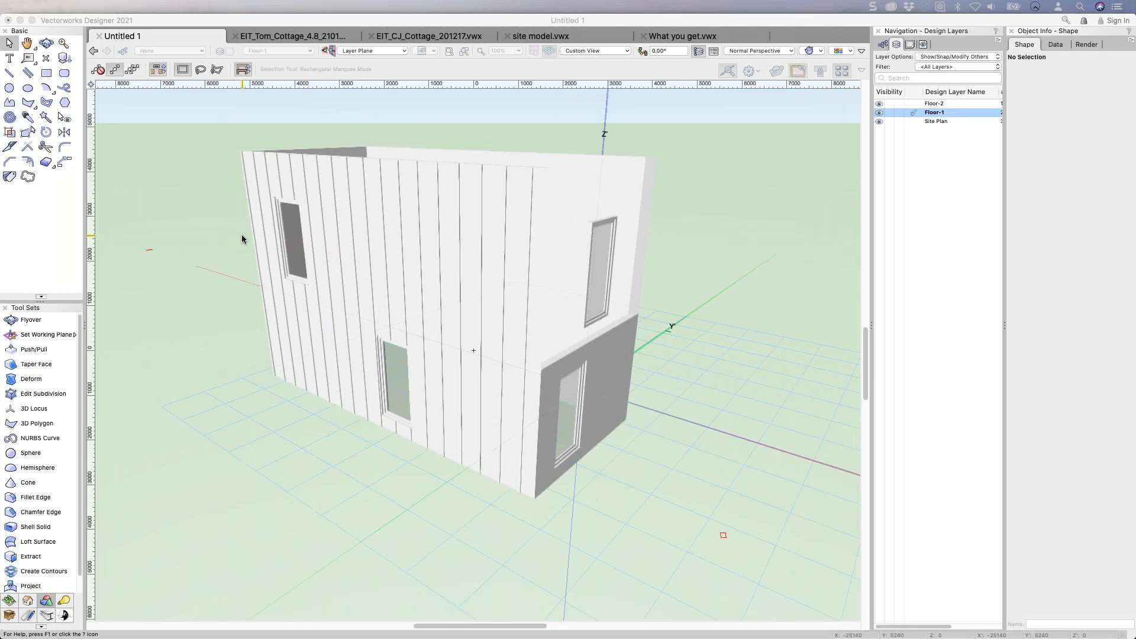
click(249, 268)
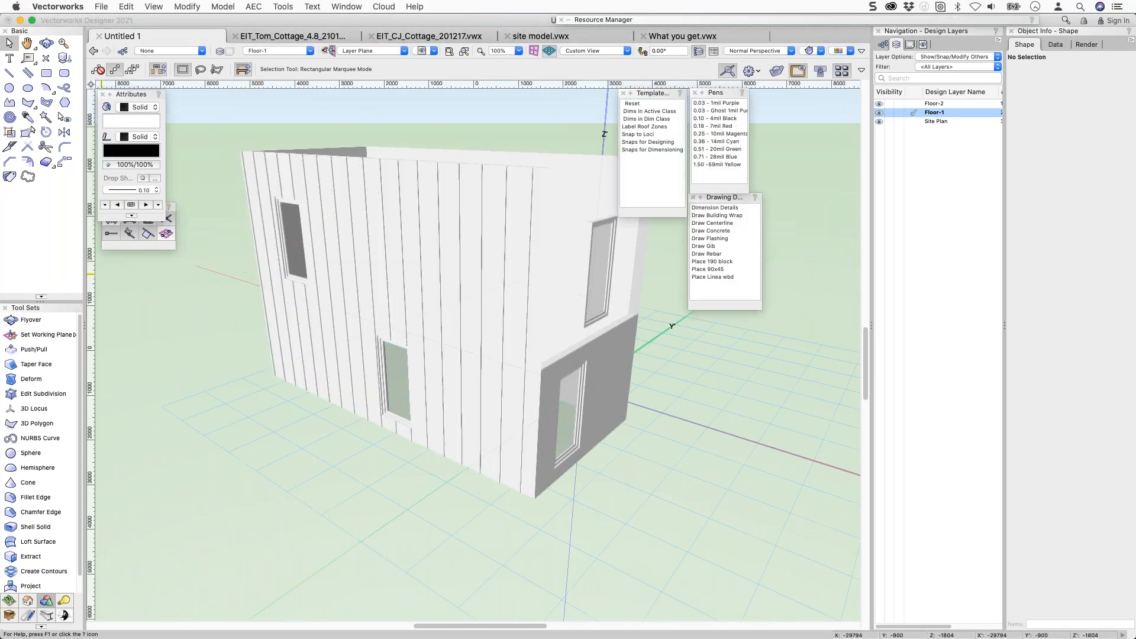
Place a Heliodon sun object in the drawing with its default settings.
click(65, 601)
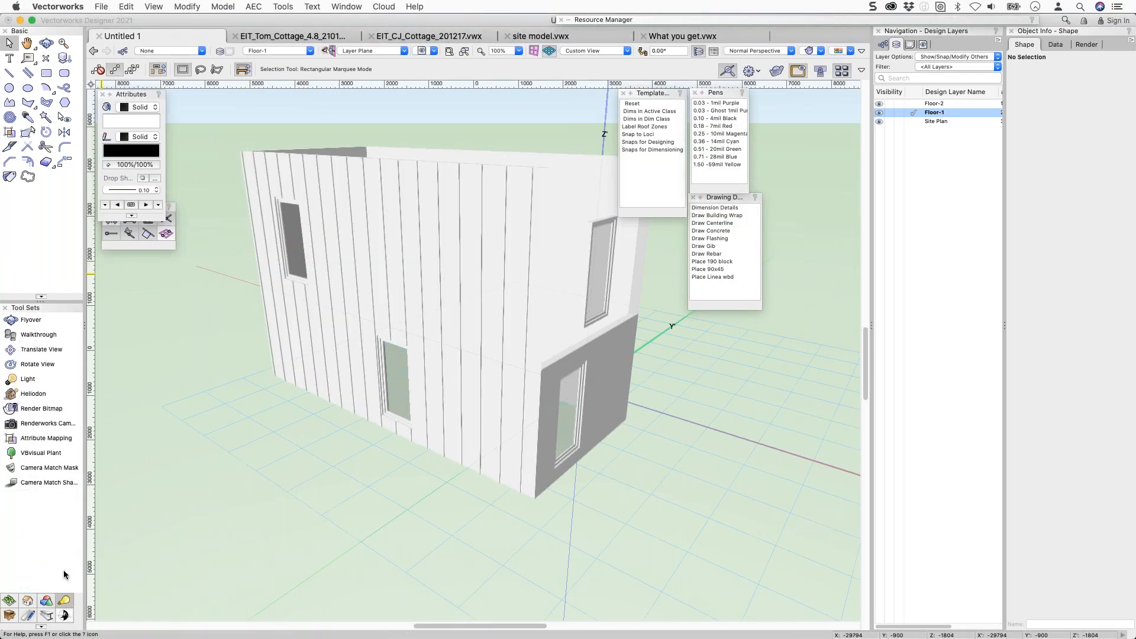
click(33, 394)
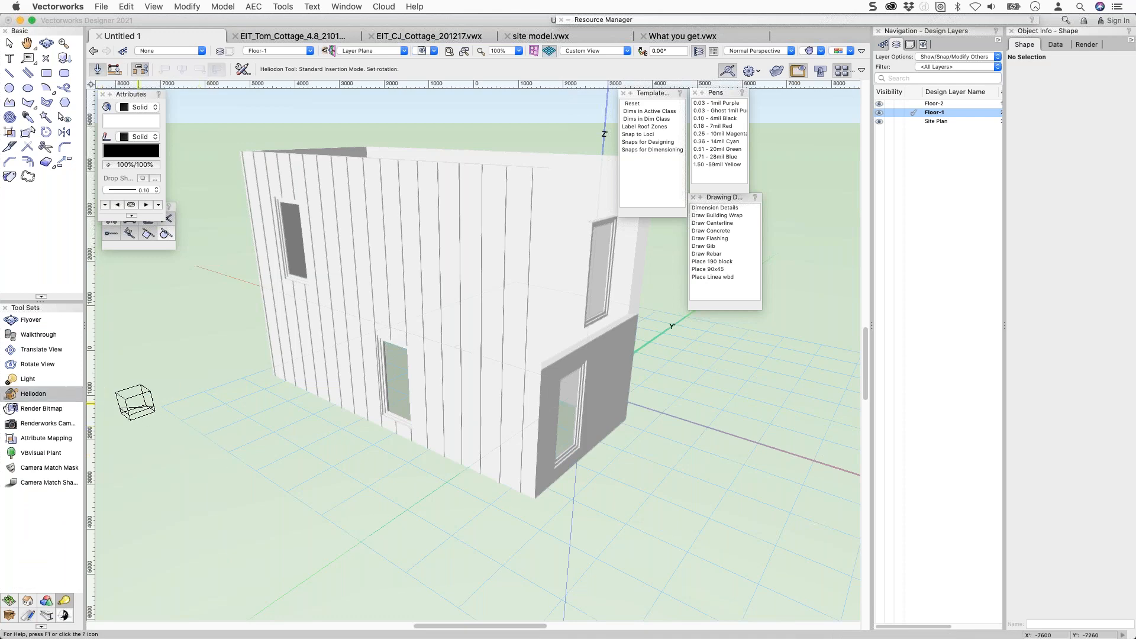
click(138, 402)
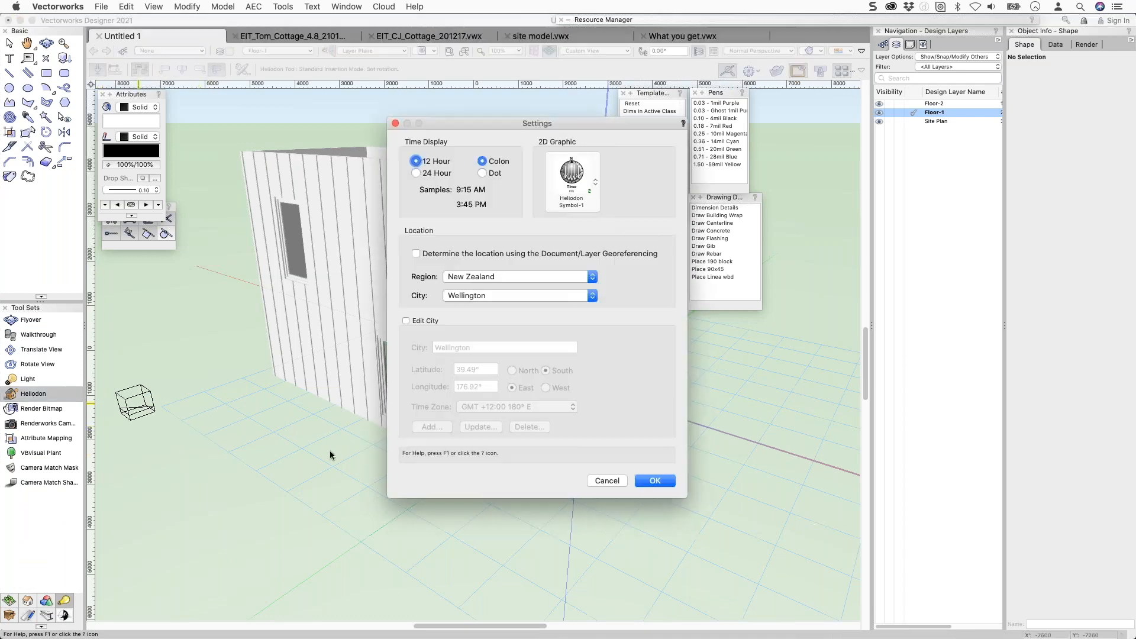
click(655, 480)
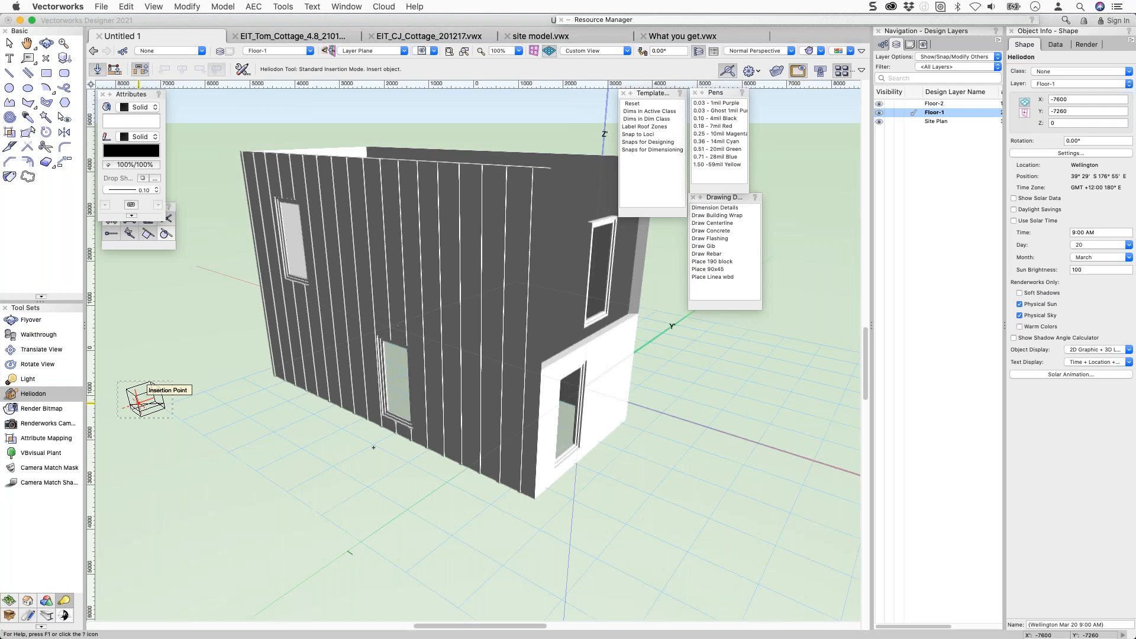
key(x)
Change the heliodon's location to Region USA, City San Francisco.
click(1021, 155)
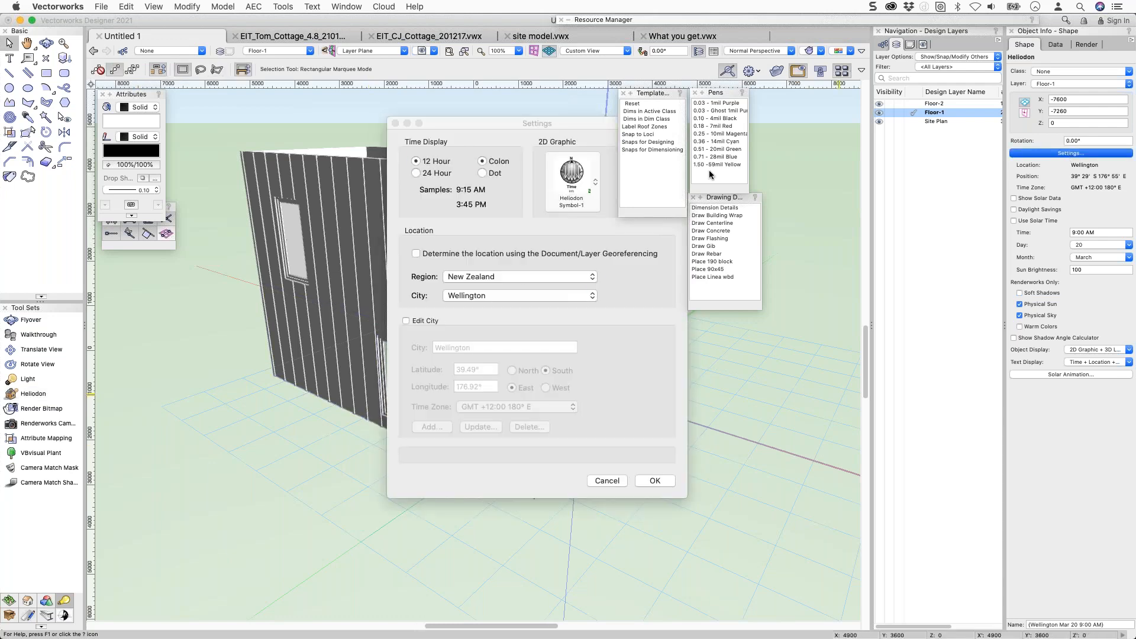
click(510, 278)
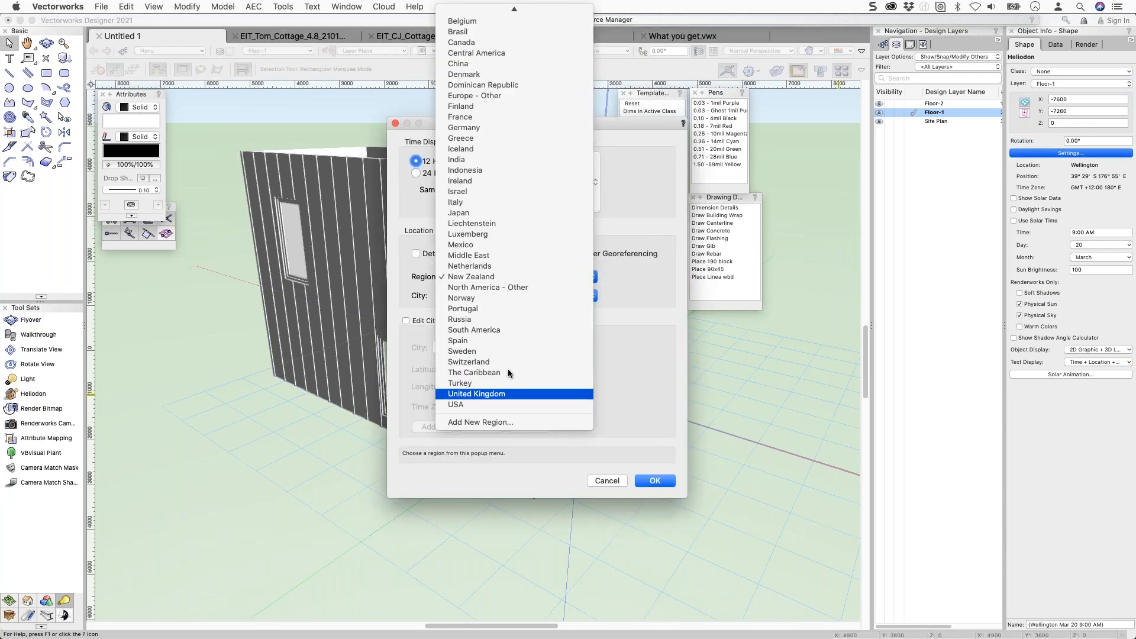
click(501, 405)
click(521, 292)
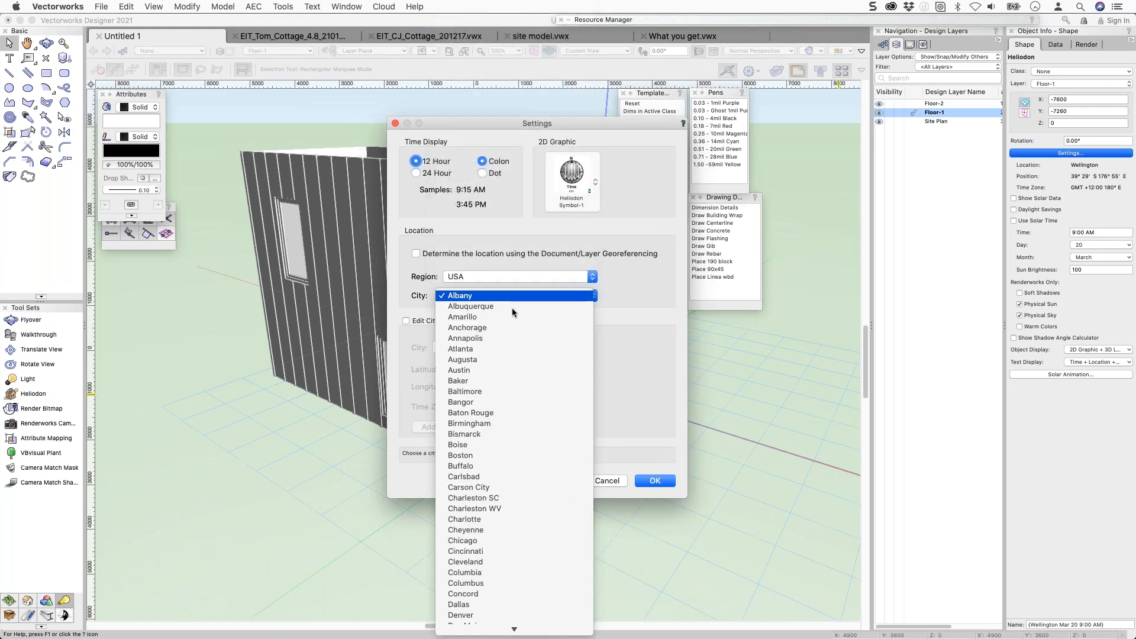
scroll(508, 321, down, 10)
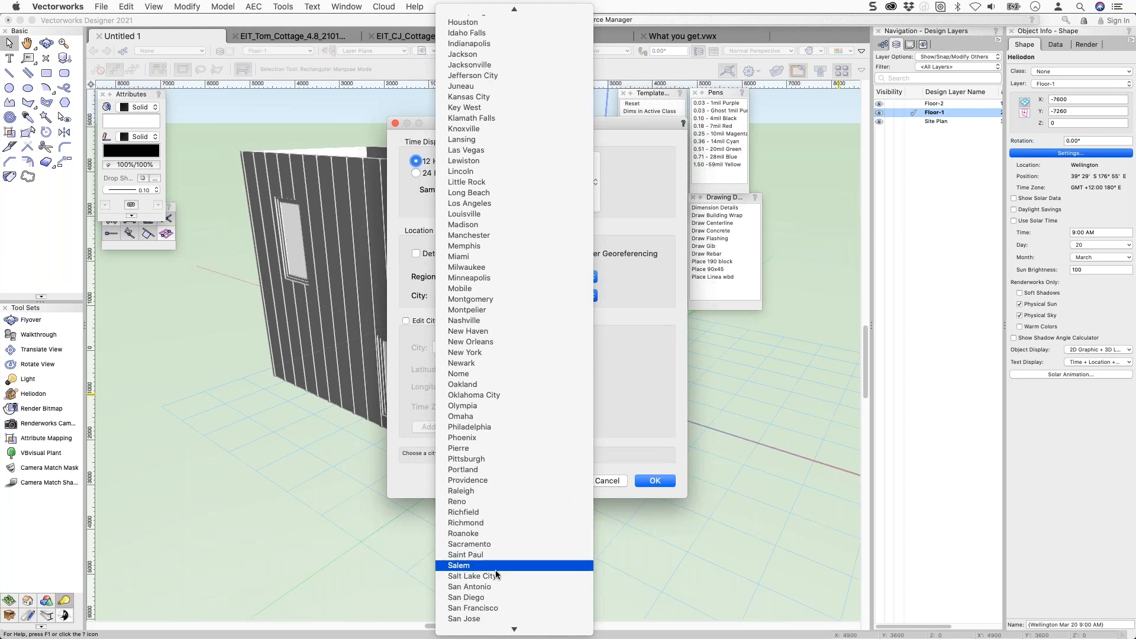
click(489, 609)
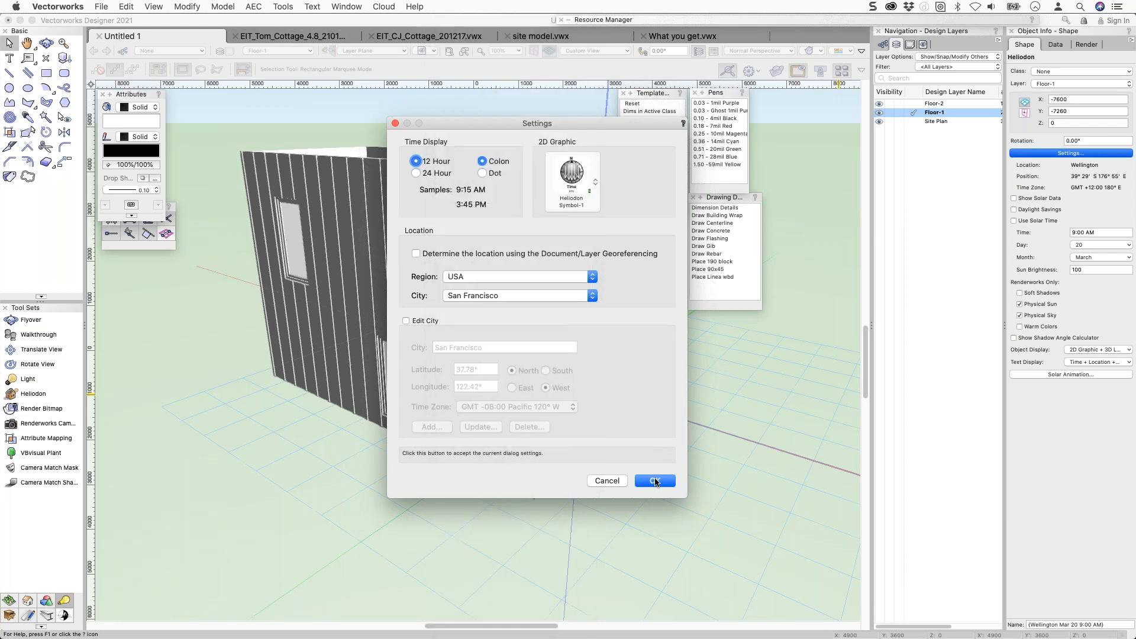
click(654, 481)
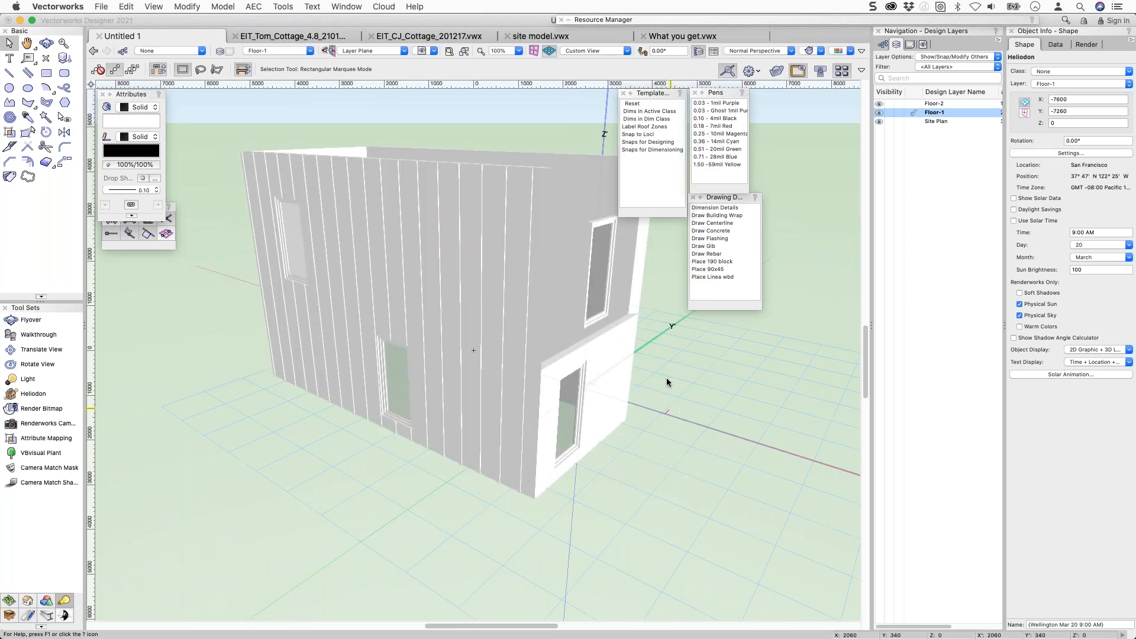
shift+middle_drag(670, 384, 740, 432)
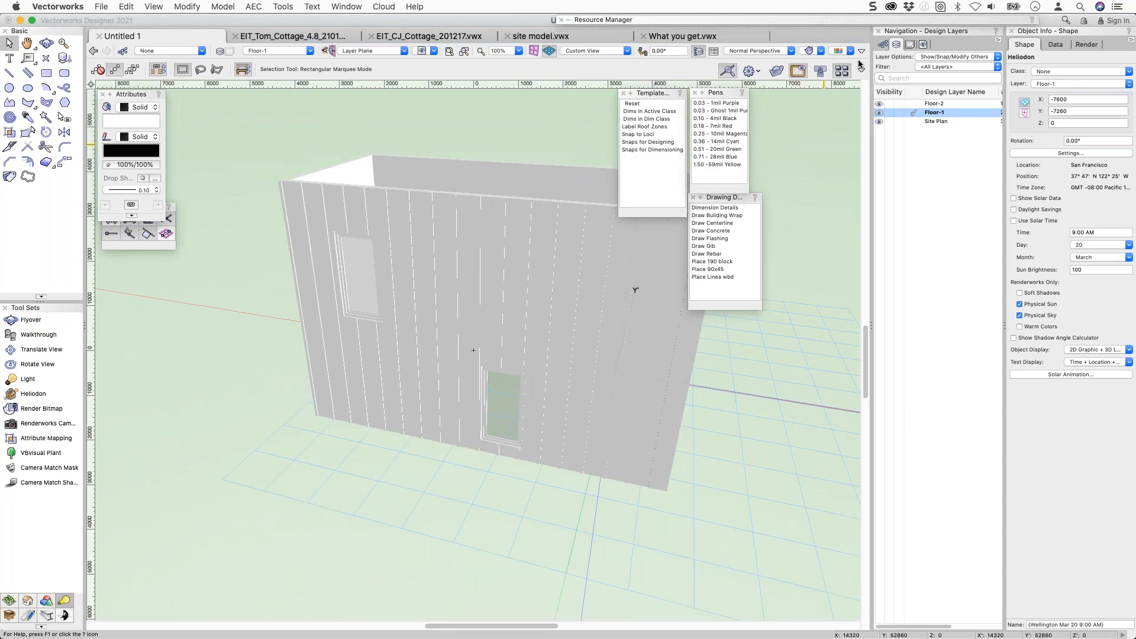
Set OpenGL options to Draw Edges, Very High detail, and shadows at High quality.
click(809, 50)
click(832, 210)
click(552, 187)
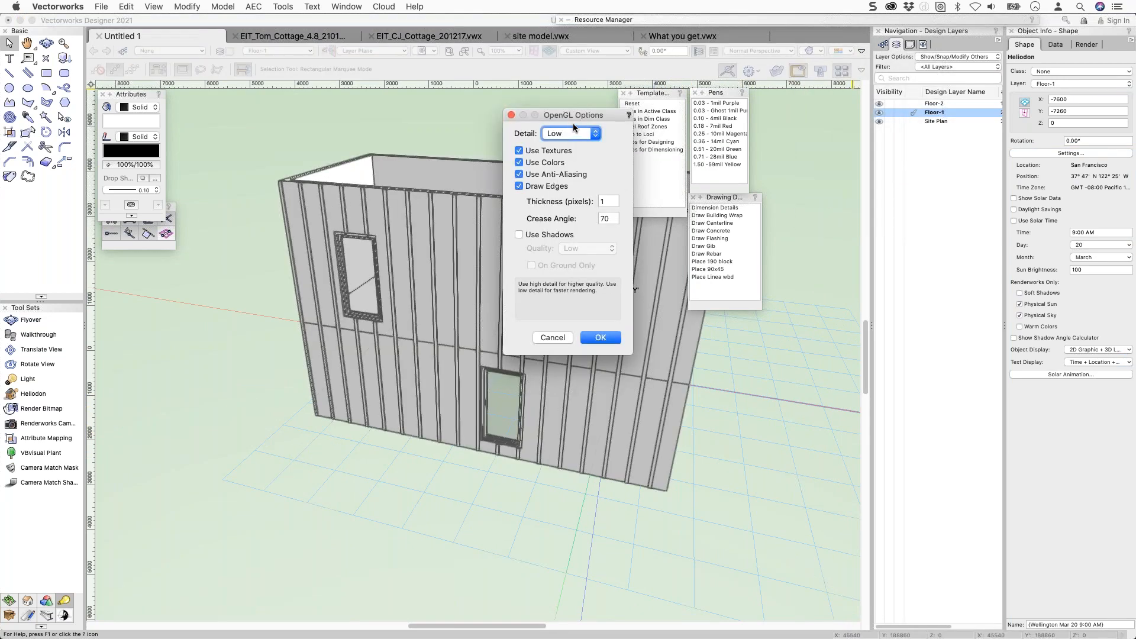
click(574, 135)
click(562, 199)
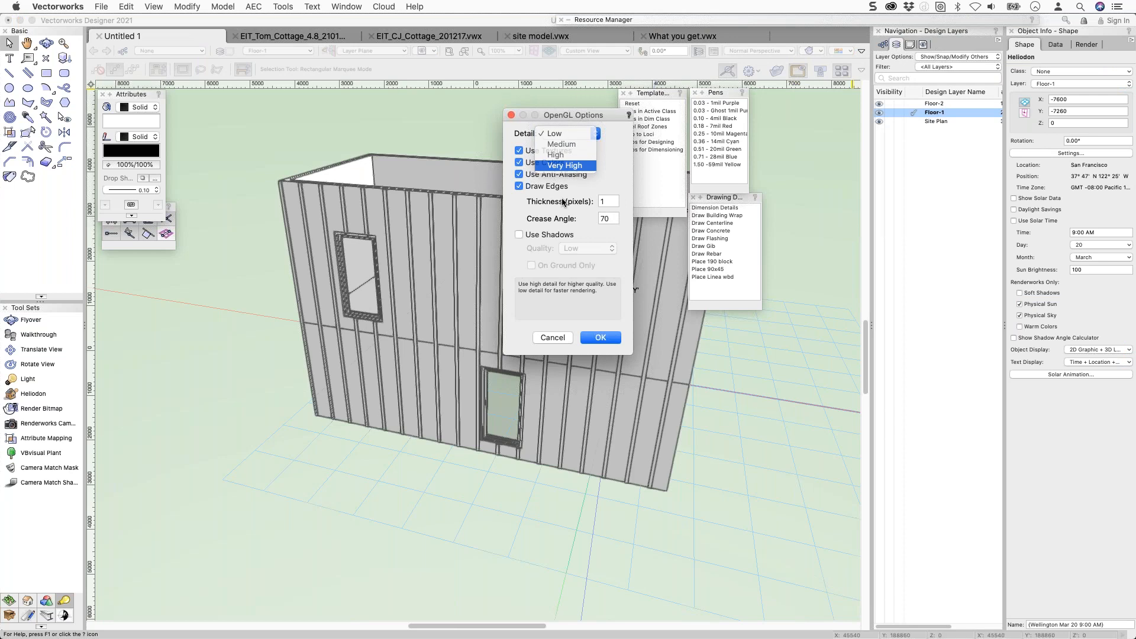
click(557, 235)
click(589, 249)
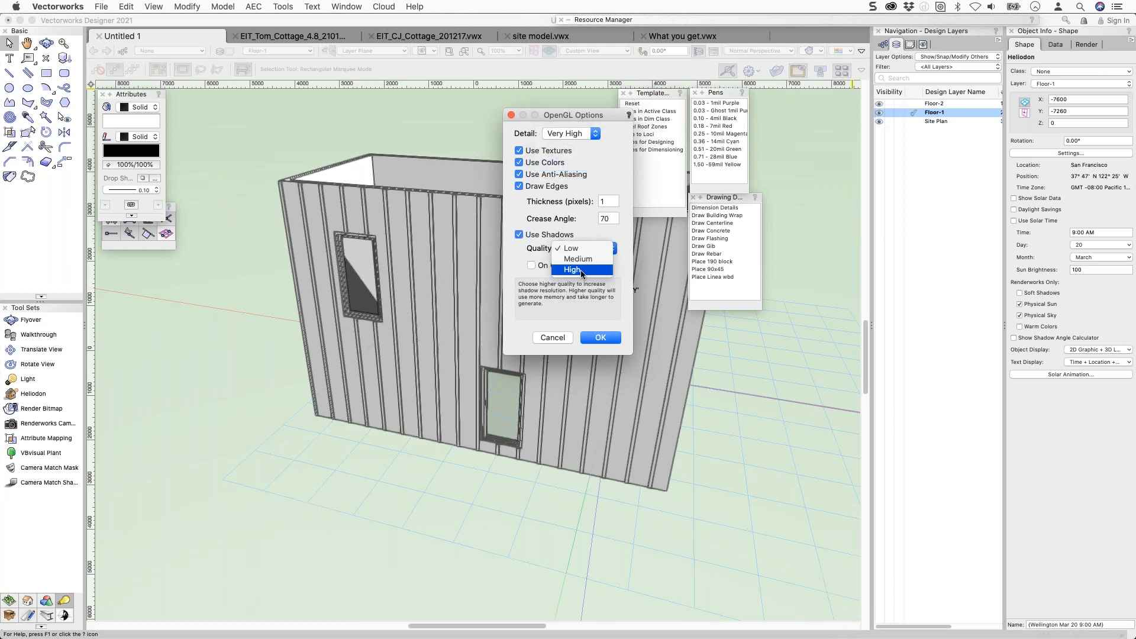
click(600, 338)
Orbit to face the window wall and zoom in on the upper wall's top.
shift+middle_drag(598, 385, 670, 358)
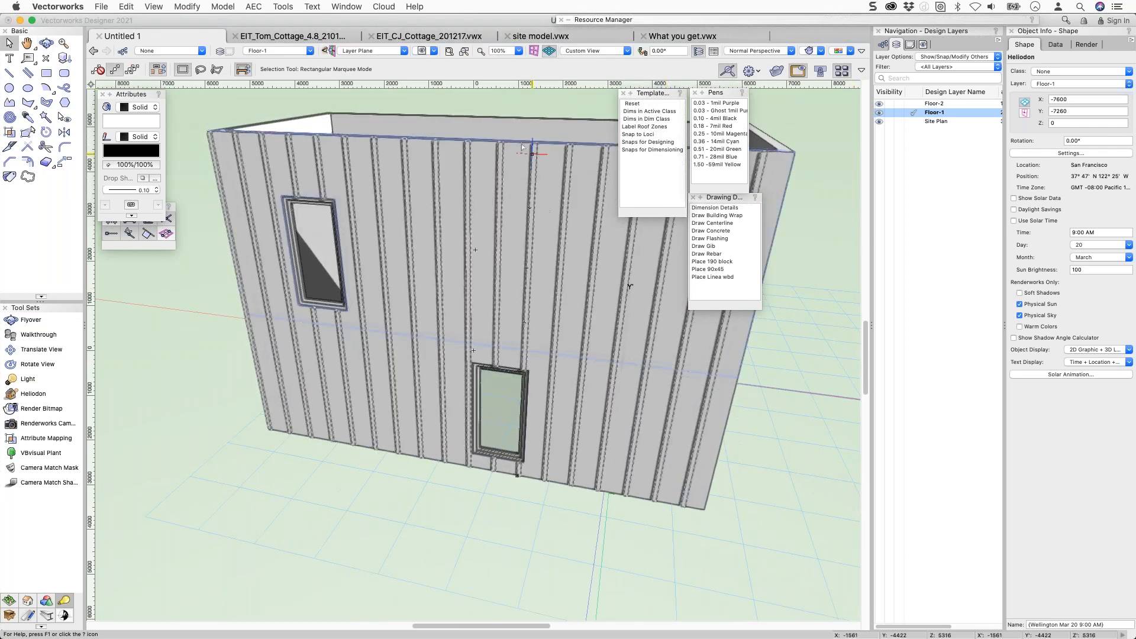
key(c)
click(554, 170)
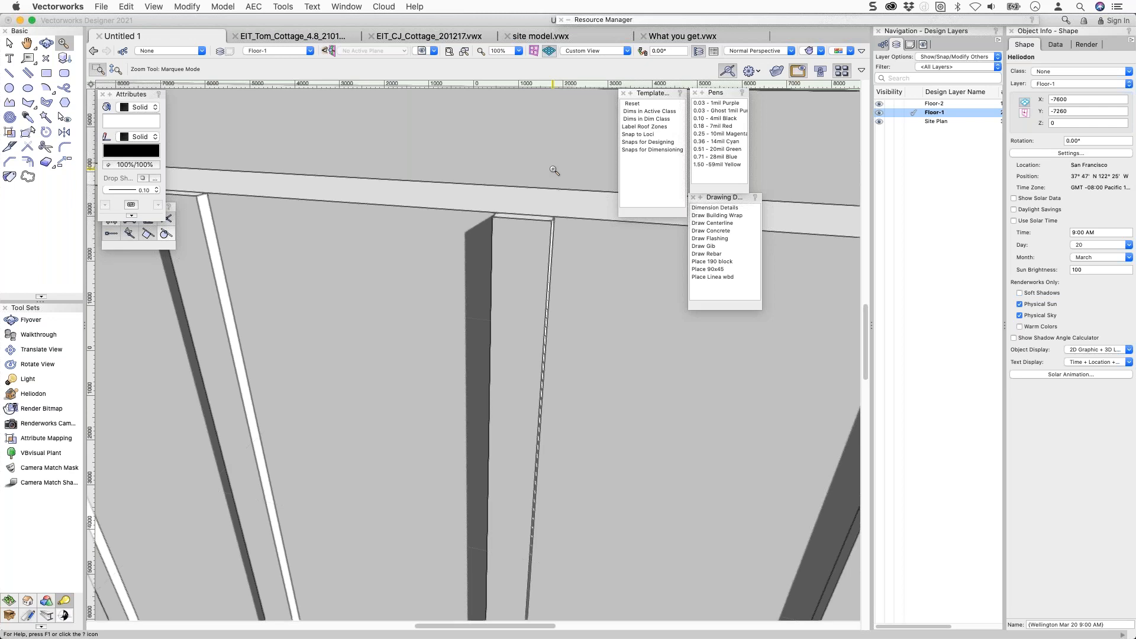
Render the close-up view as Shaded Polygon through View > Rendering.
click(281, 7)
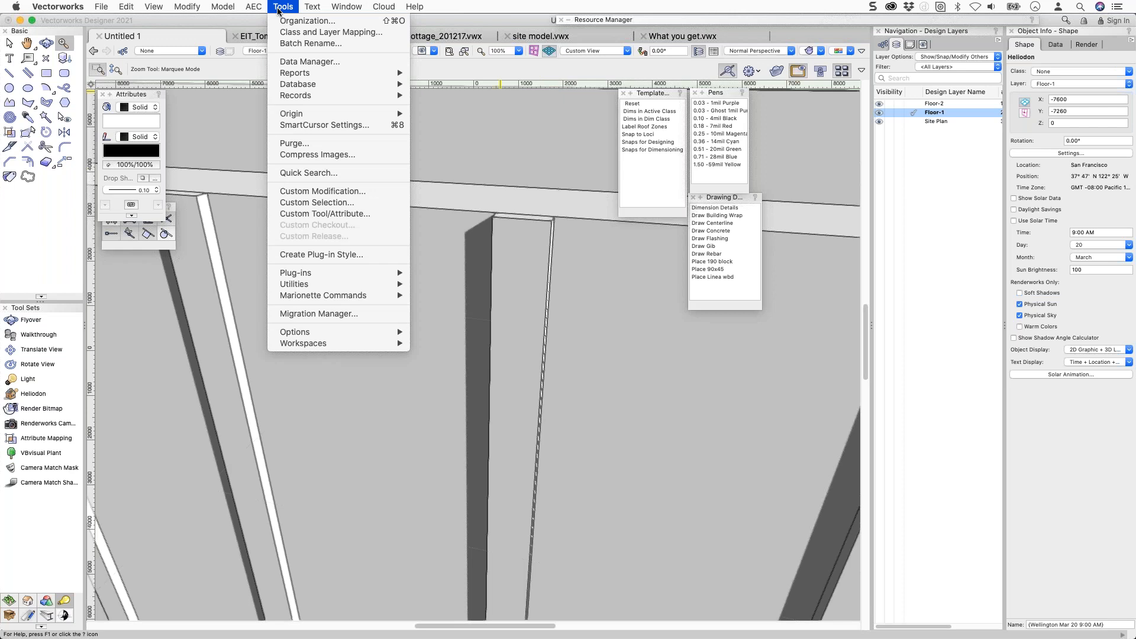
mouse_move(155, 9)
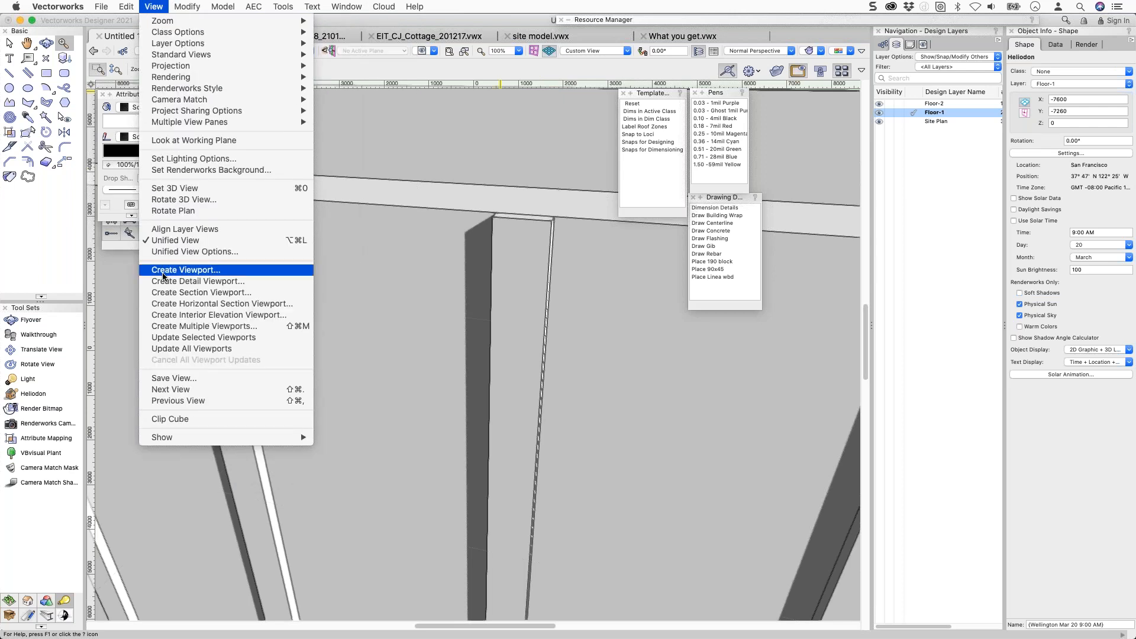
mouse_move(178, 82)
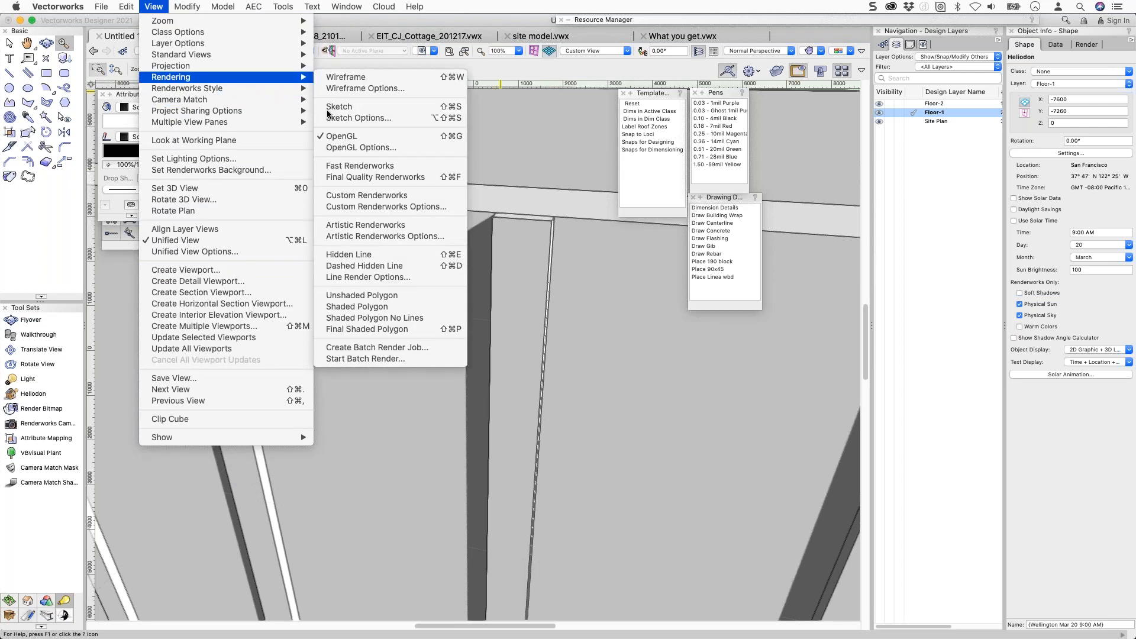
click(409, 313)
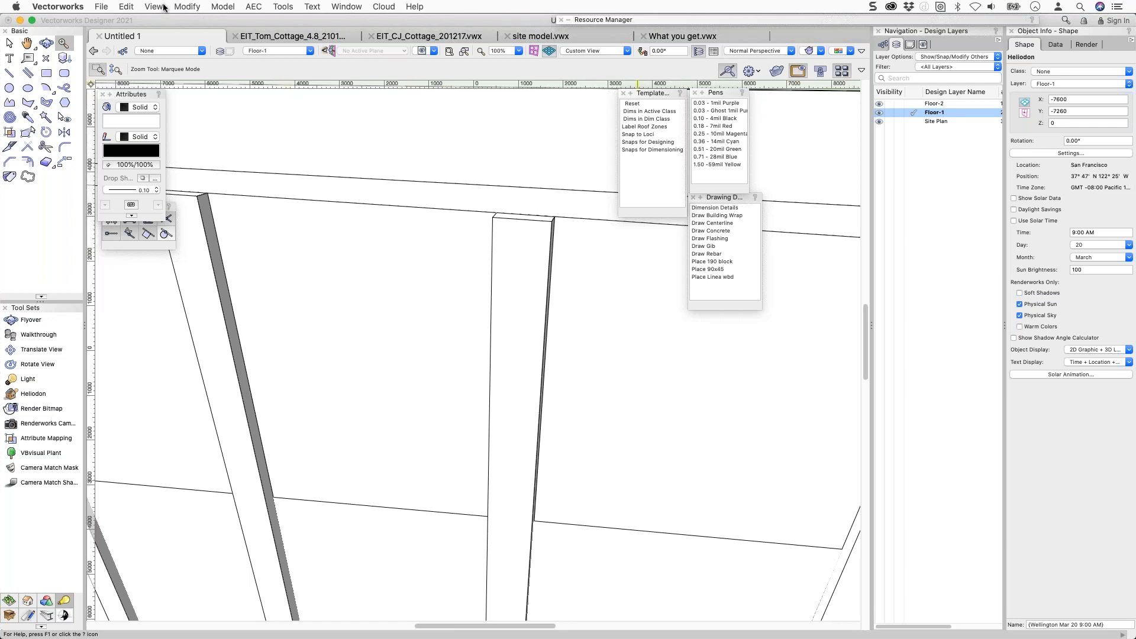
Return to OpenGL rendering, then zoom out and orbit to the end wall with both windows.
key(super+shift+g)
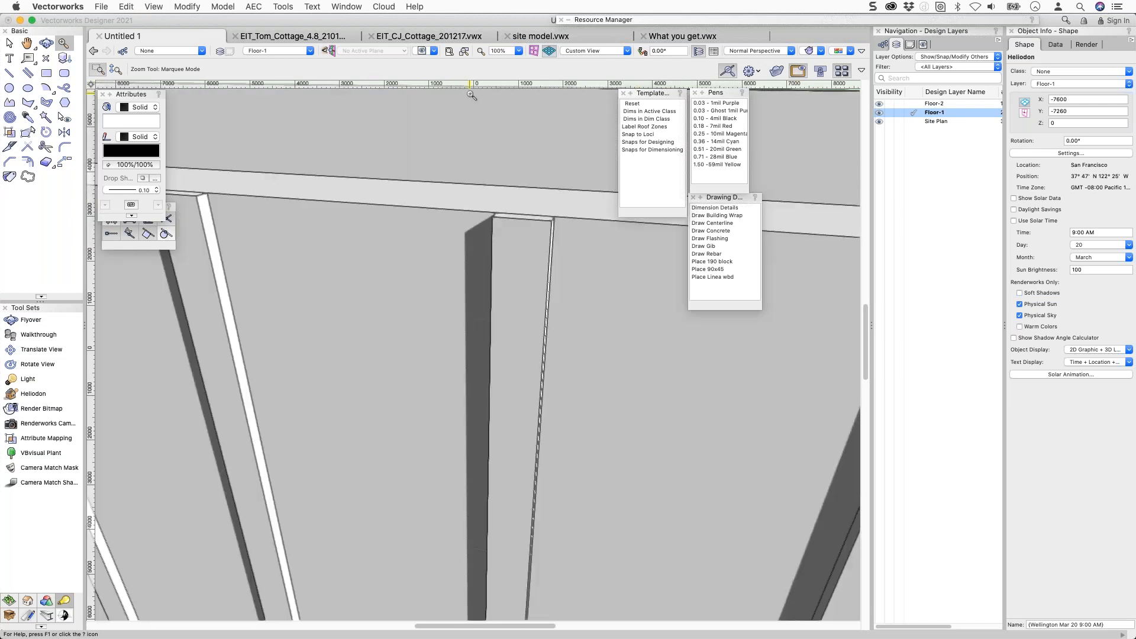
scroll(467, 129, down, 4)
key(shift+c)
mouse_move(431, 227)
mouse_down()
mouse_move(488, 190)
mouse_move(421, 178)
mouse_move(390, 213)
mouse_move(324, 231)
mouse_move(304, 251)
mouse_up()
key(c)
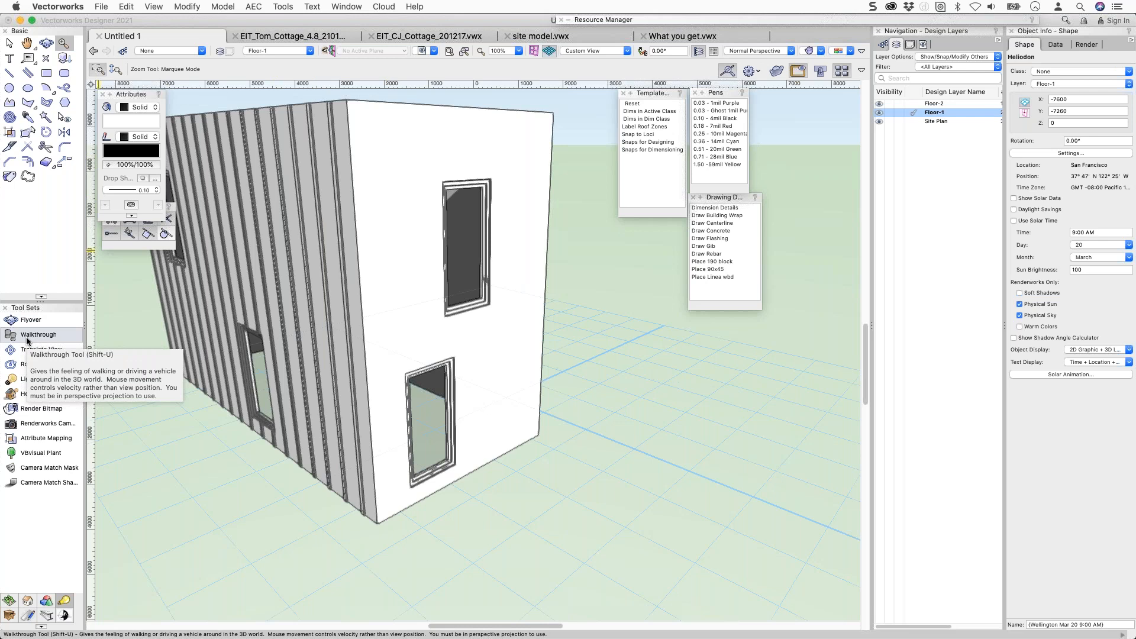
Extract the upper Floor-2 end wall's faces as surfaces using the Extract tool.
key(x)
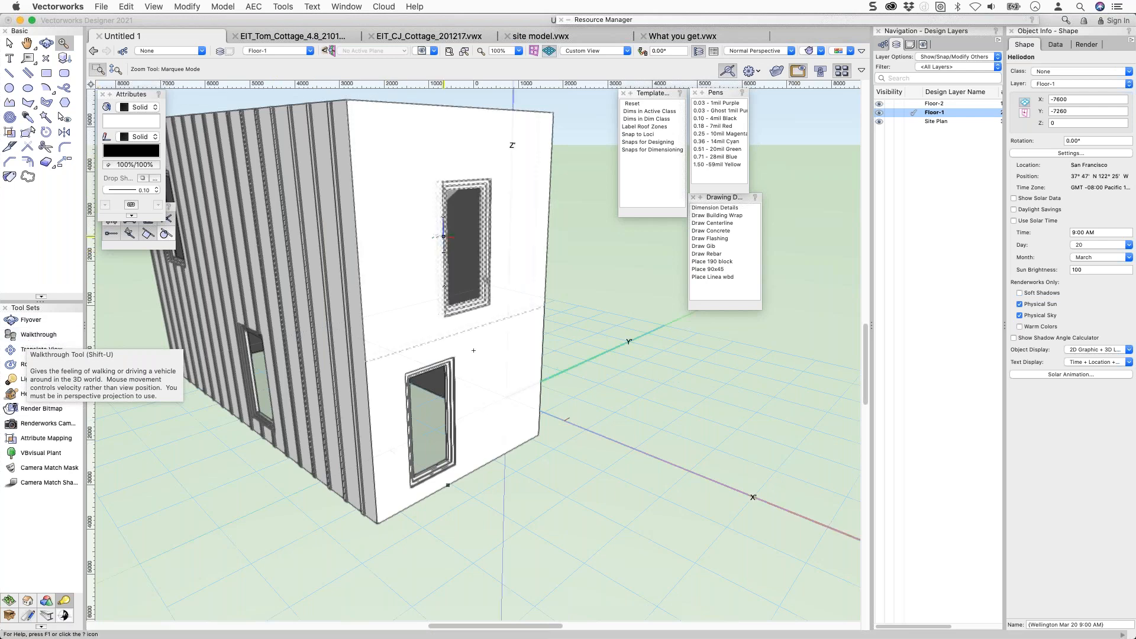
click(419, 238)
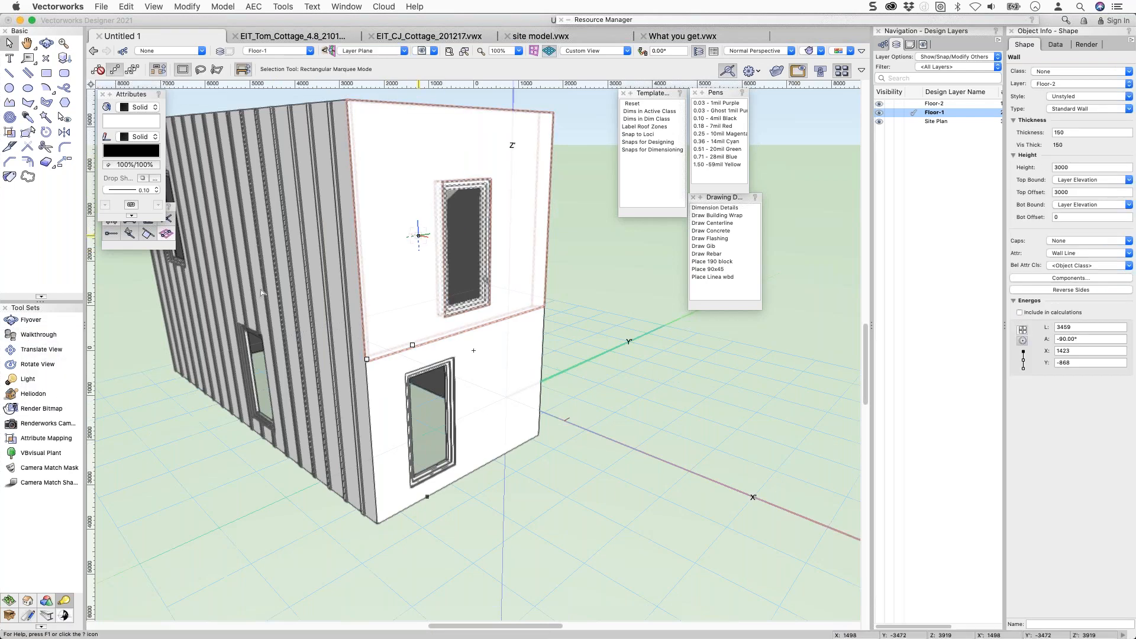
click(46, 600)
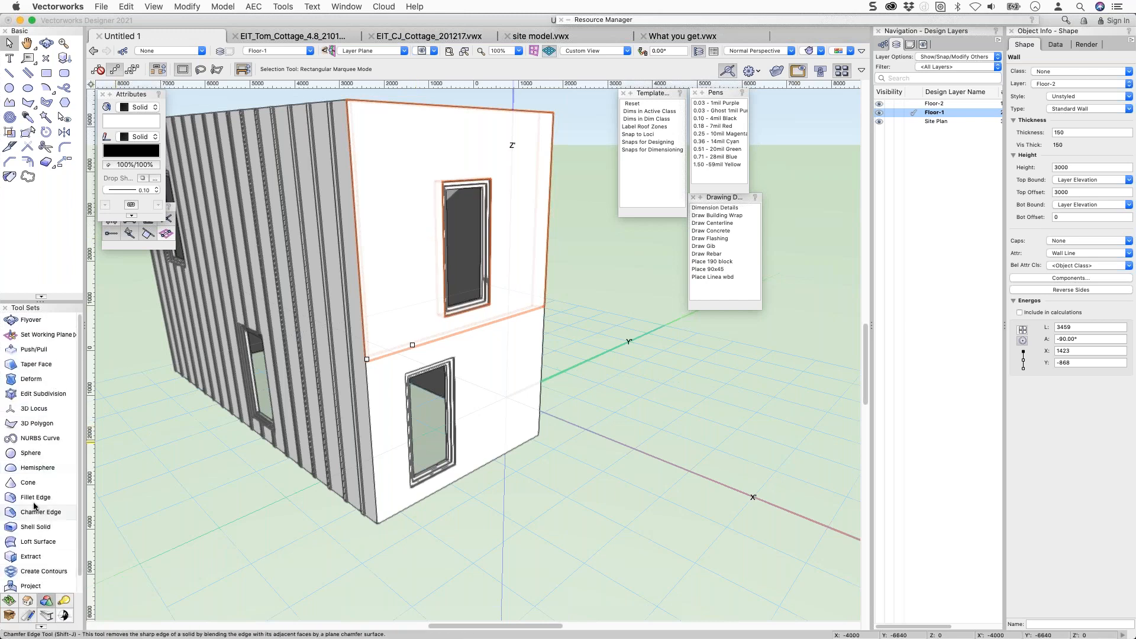
click(28, 558)
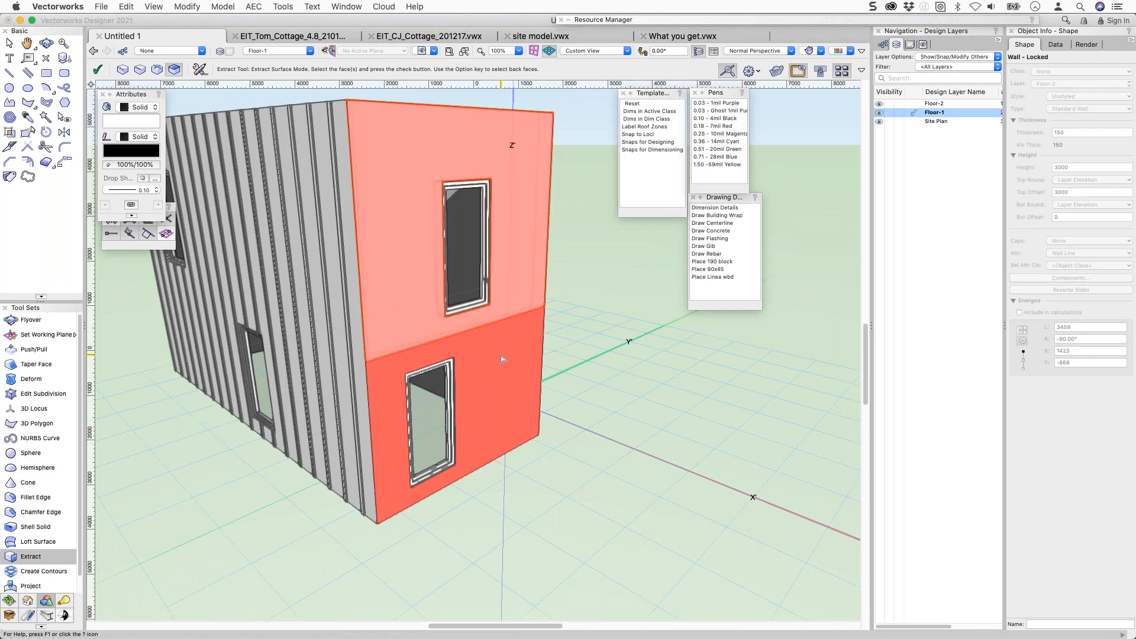
key(Return)
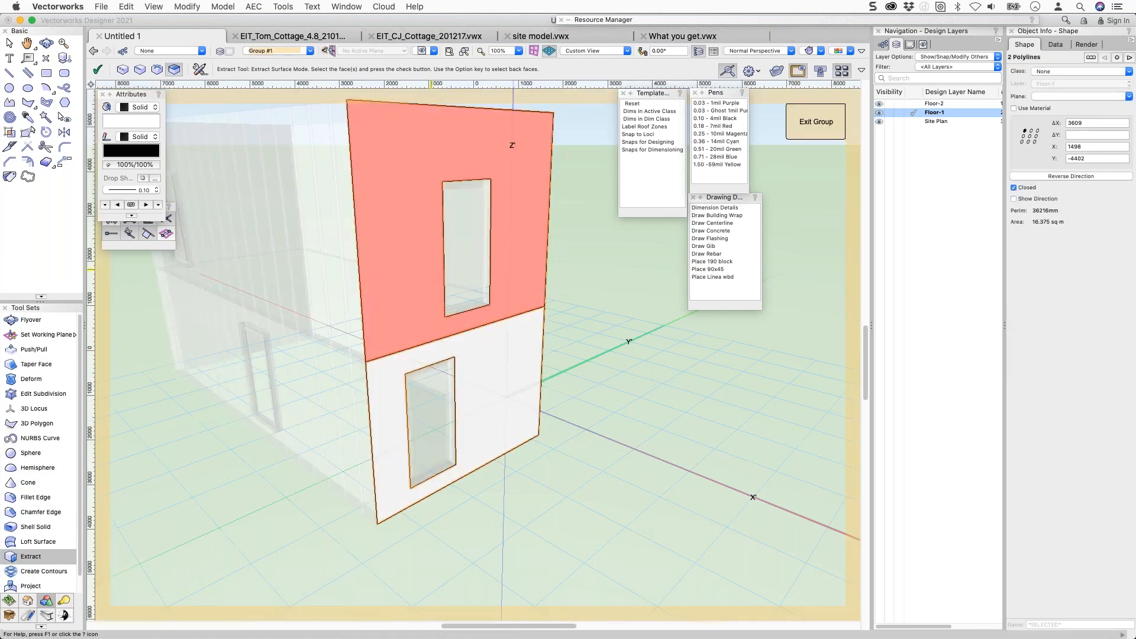
Merge the extracted faces with Add Surface and extrude the outline 20 mm.
right_click(409, 263)
click(445, 578)
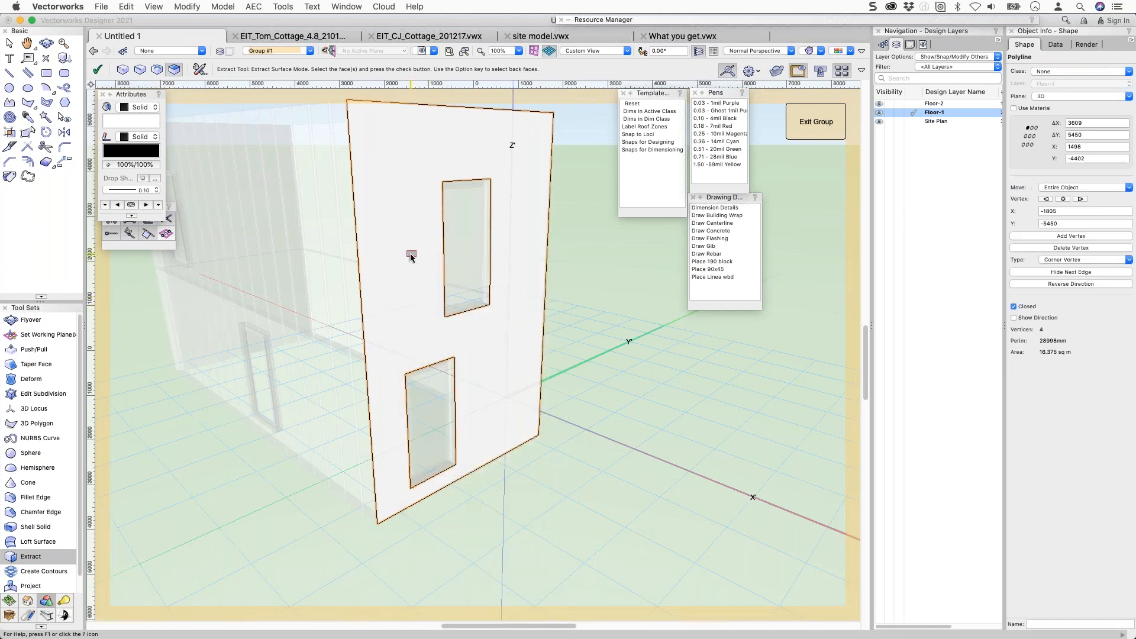
key(super+e)
key(Return)
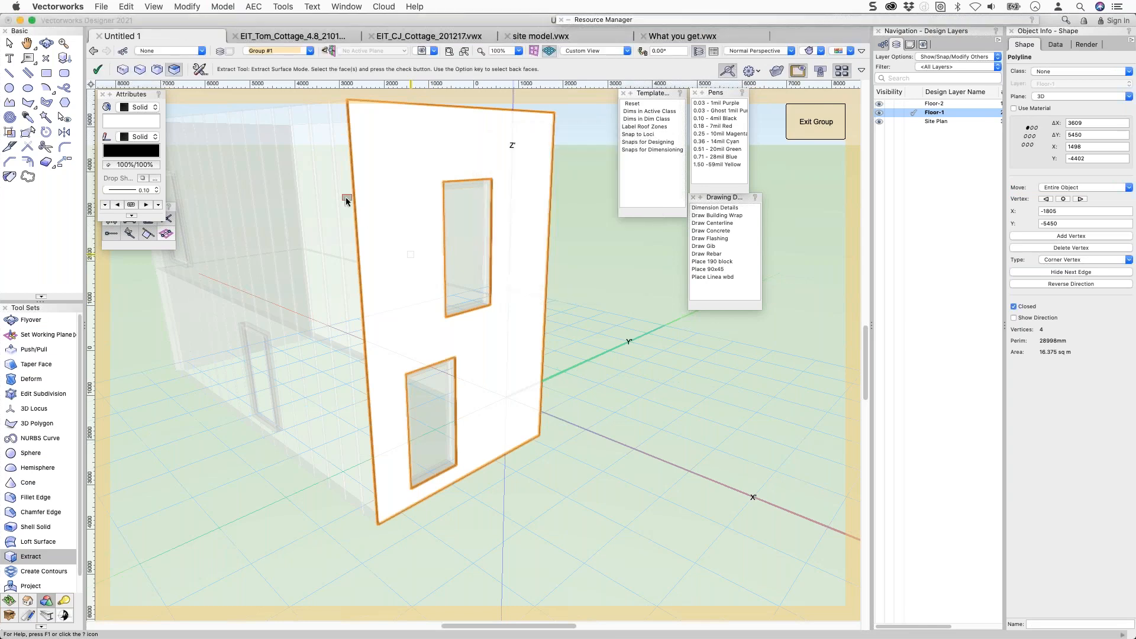
Inside the extrude in Top view, draw a 65-wide full-height strip and array 20 copies.
key(x)
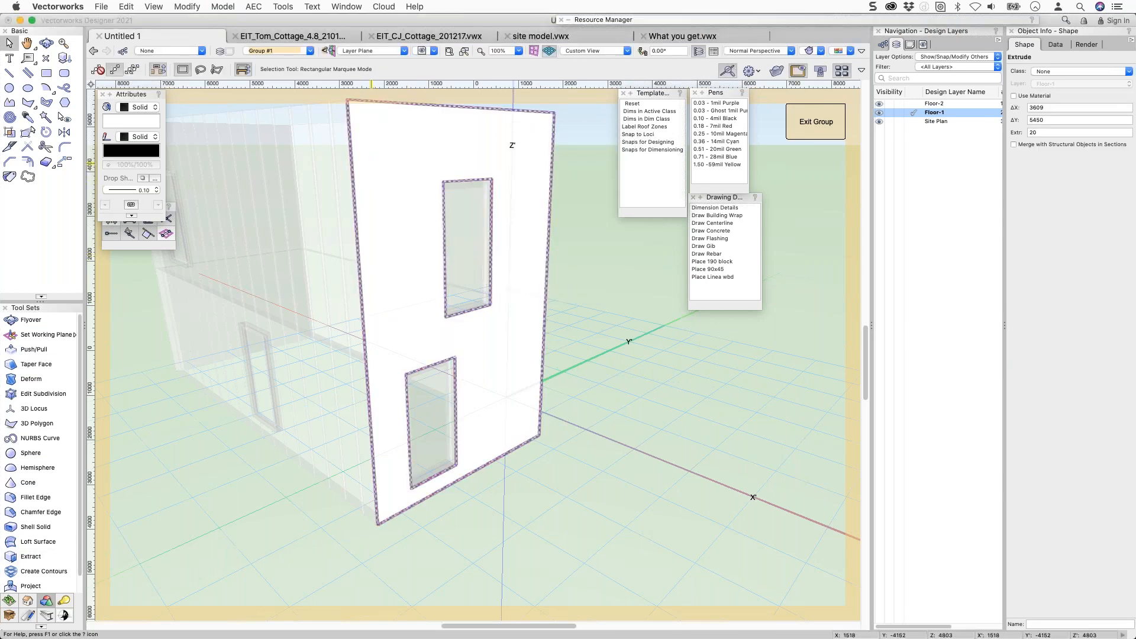
double_click(374, 166)
key(5)
key(4)
click(393, 350)
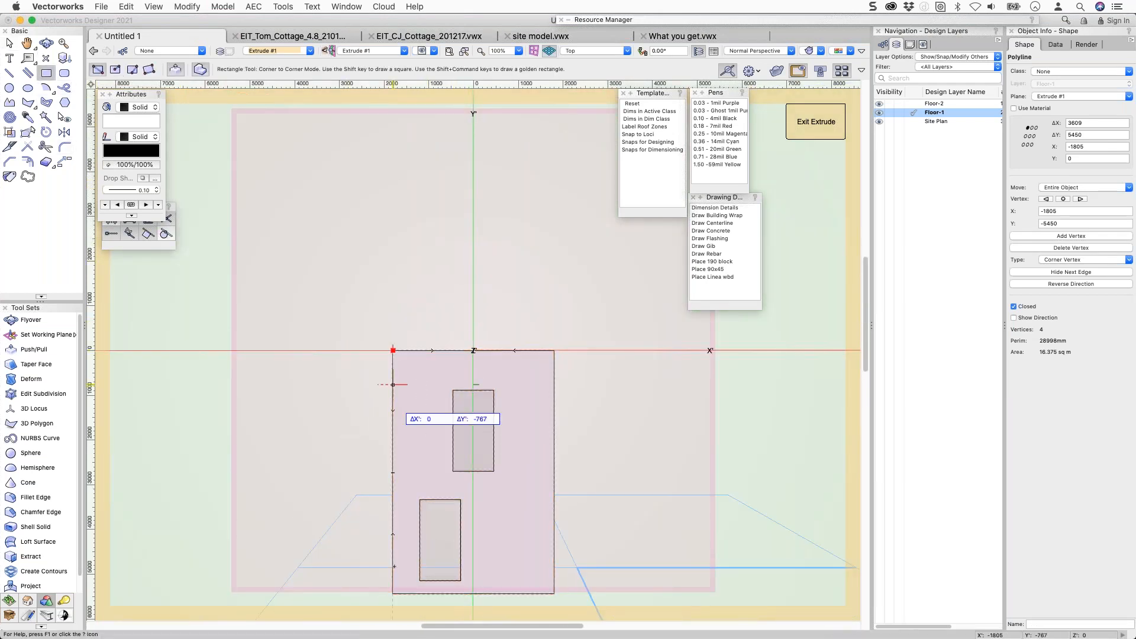
key(Tab)
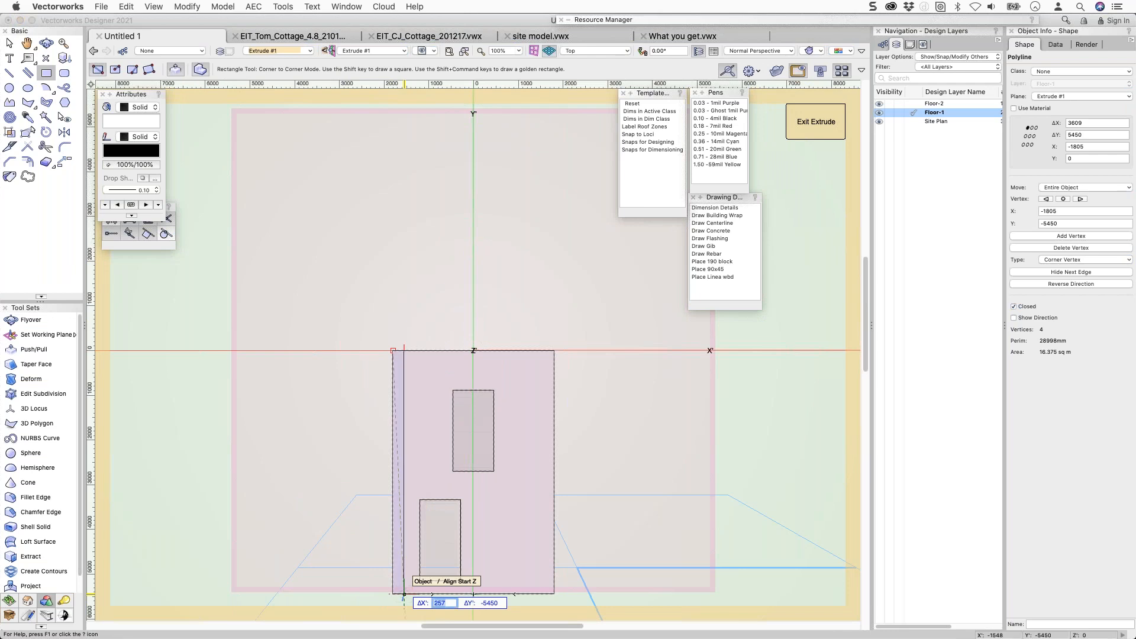
text(65)
key(Return)
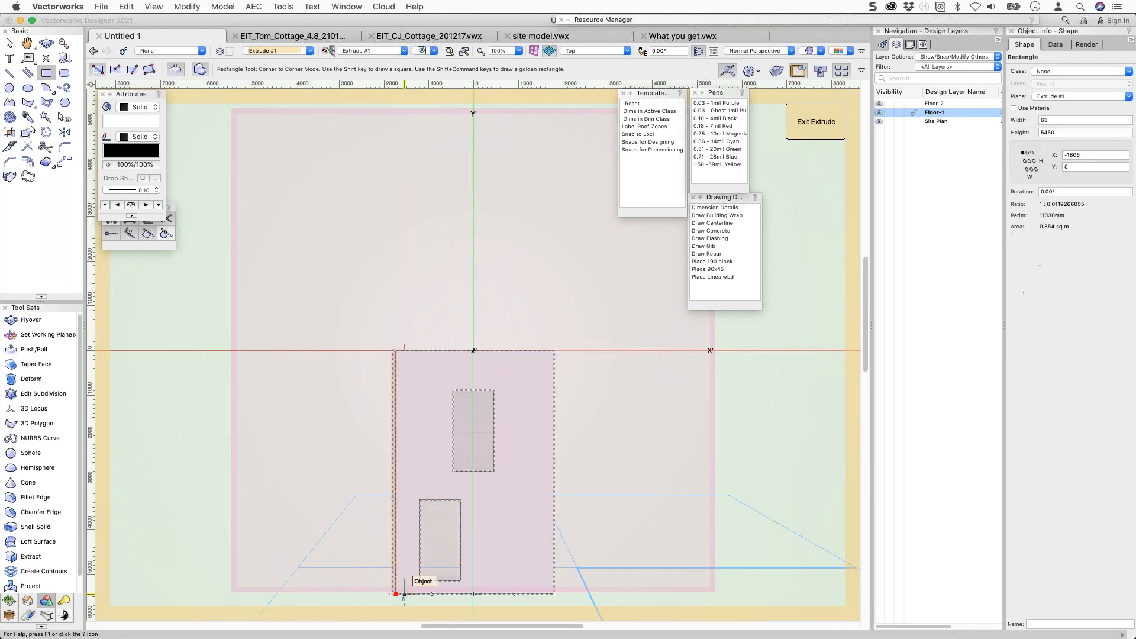
key(super+alt+d)
text(20)
key(Return)
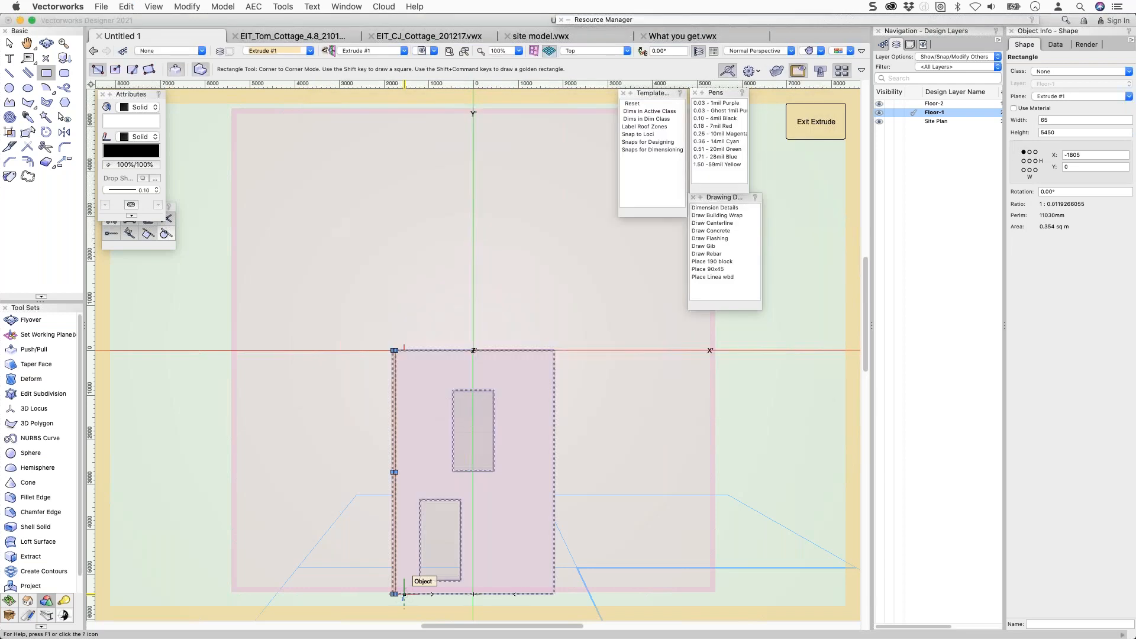
Intersect the strips with the wall outline and invert selection to the leftover originals.
key(super+a)
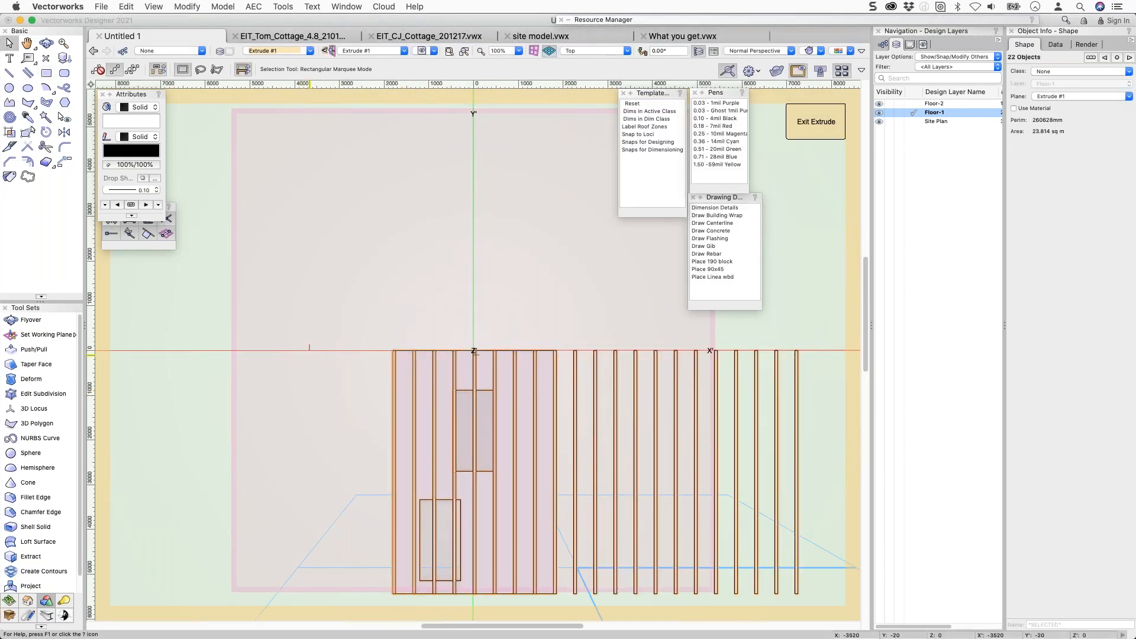
right_click(411, 356)
mouse_move(467, 632)
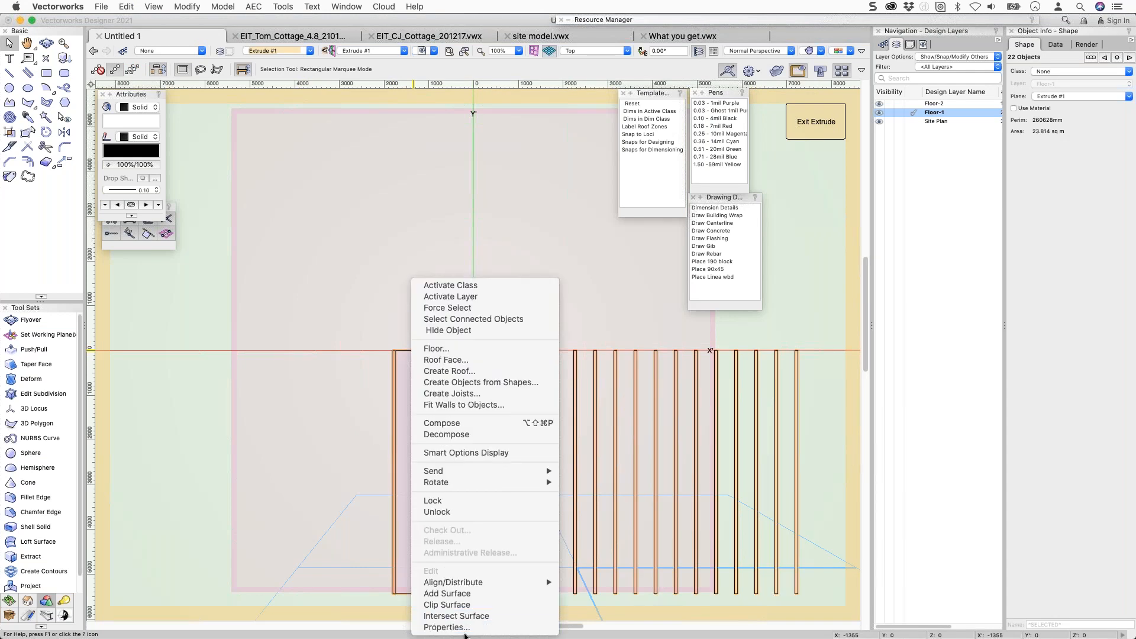
click(467, 617)
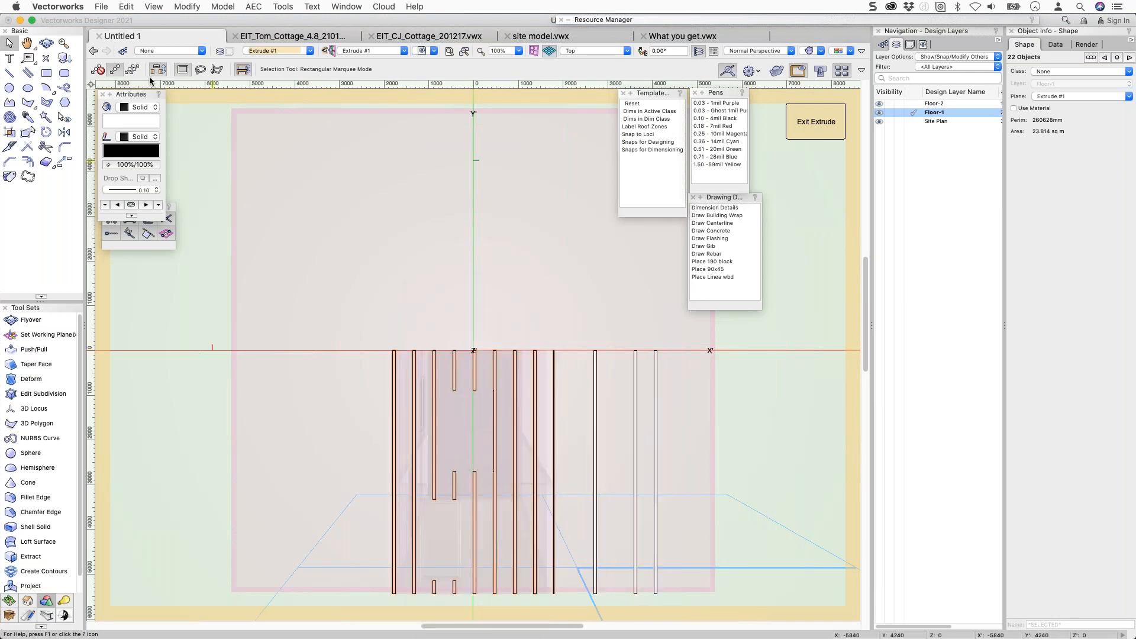
click(126, 6)
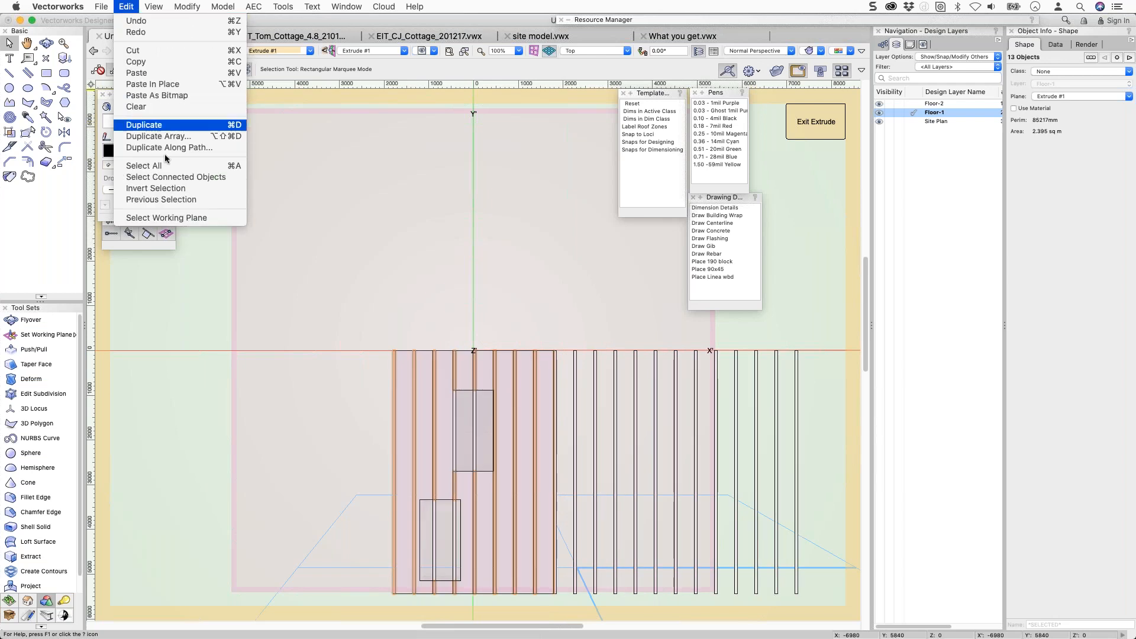
click(168, 189)
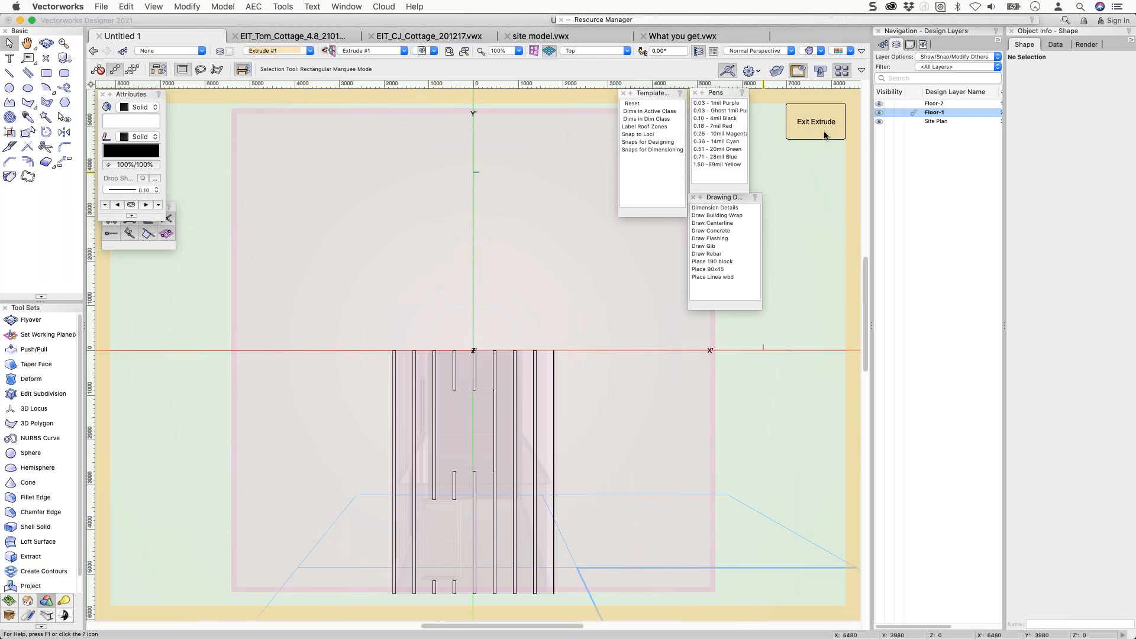
Exit the extrude and review the end wall's new vertical board cladding.
click(807, 127)
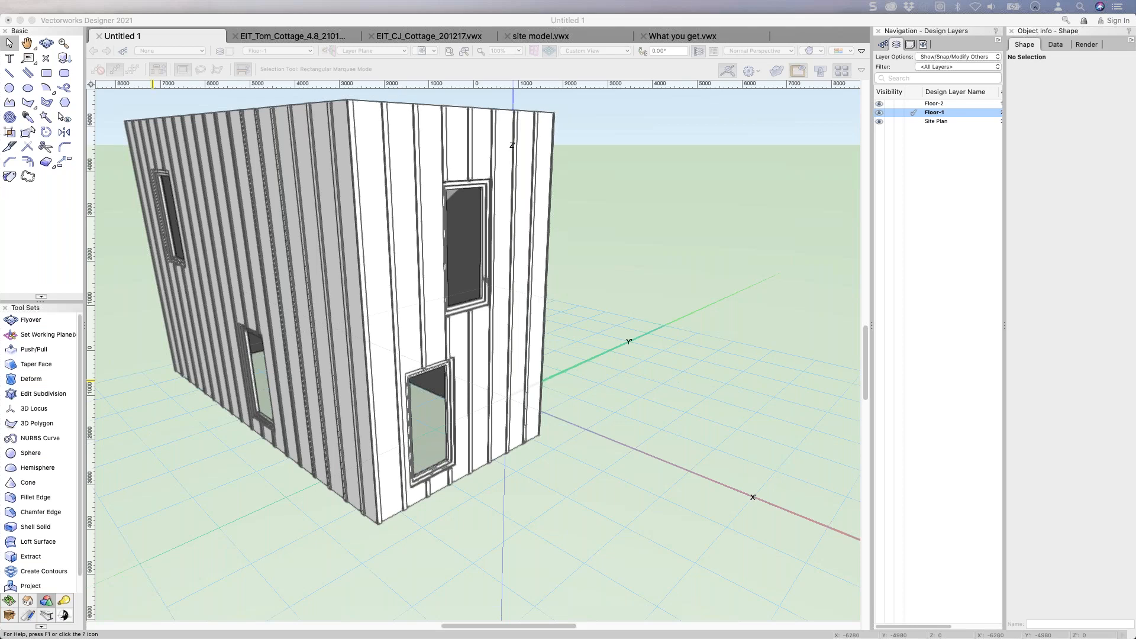
click(13, 135)
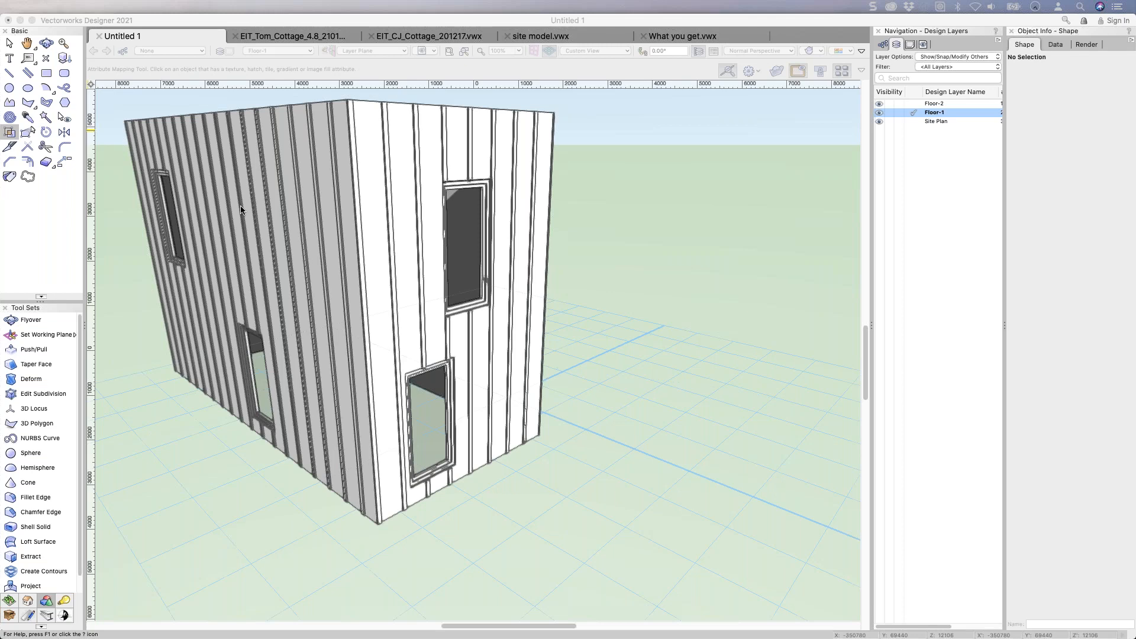
click(370, 214)
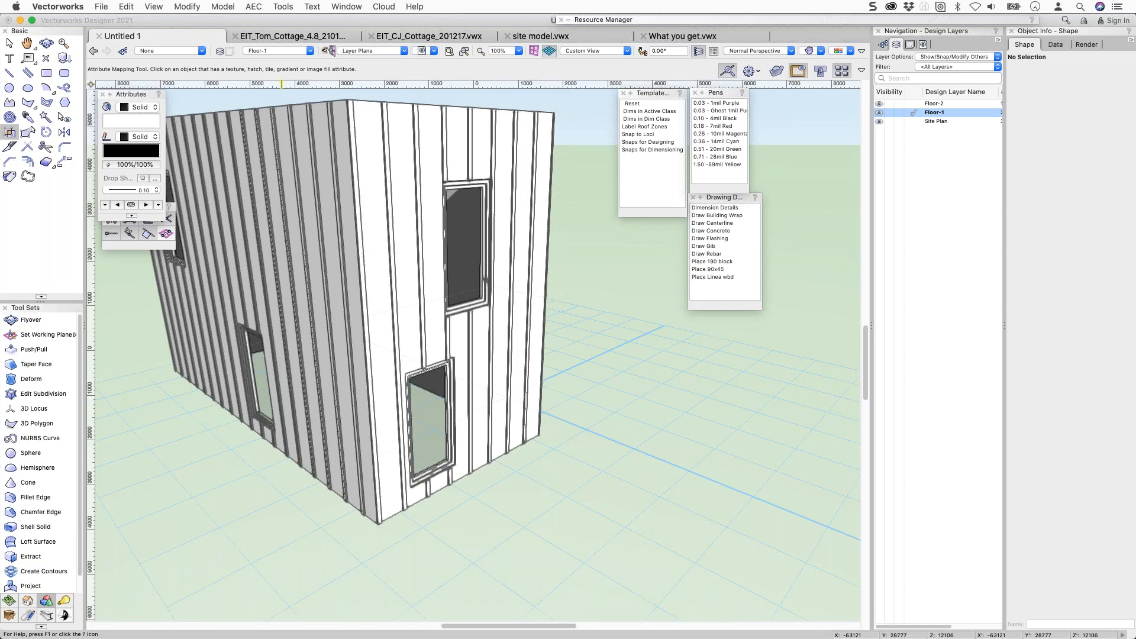
Return to Vectorworks and expand the collapsed Resource Manager palette.
key(super+Tab)
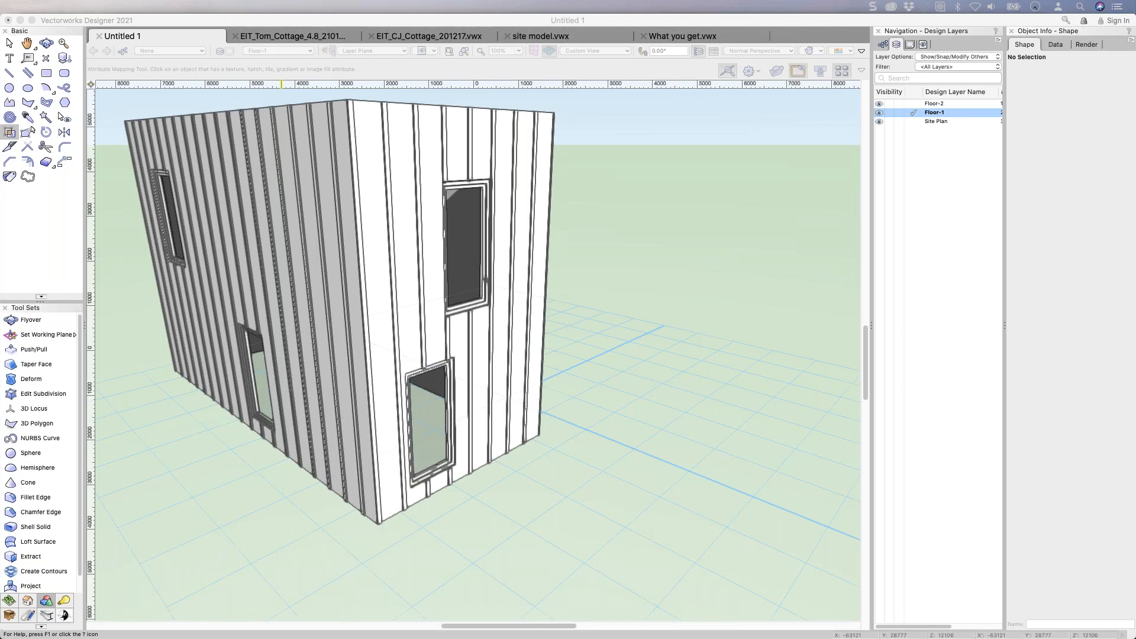
click(605, 281)
double_click(634, 20)
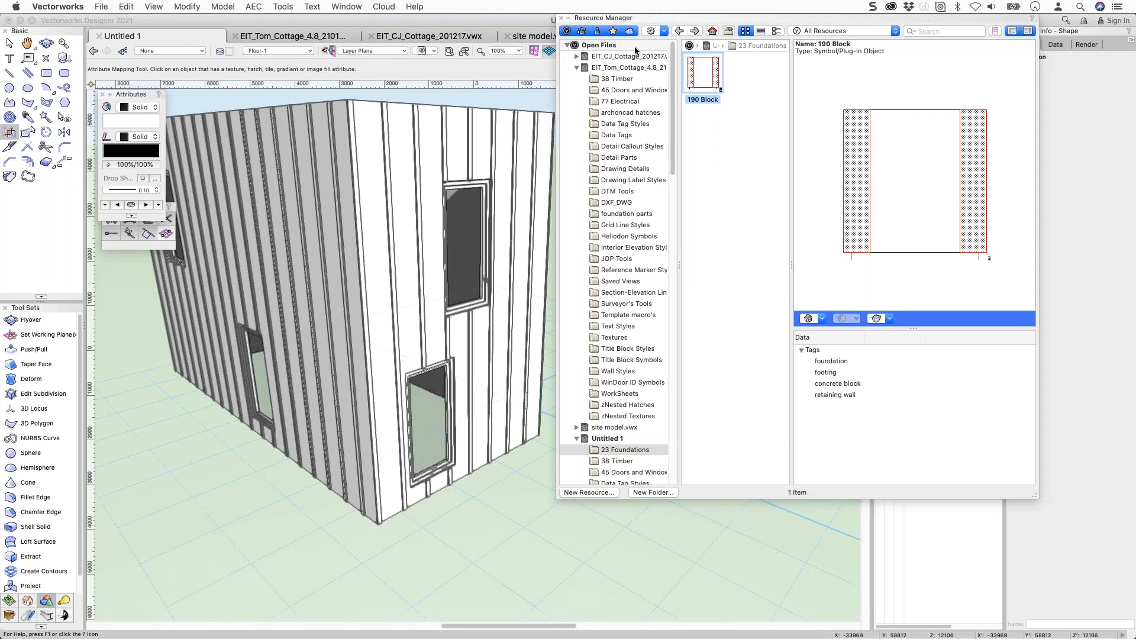
Browse the archoncad library v2021 folders: 23 Foundations, 34 Steel, 38 Timber and 45 Doors.
click(578, 68)
click(578, 68)
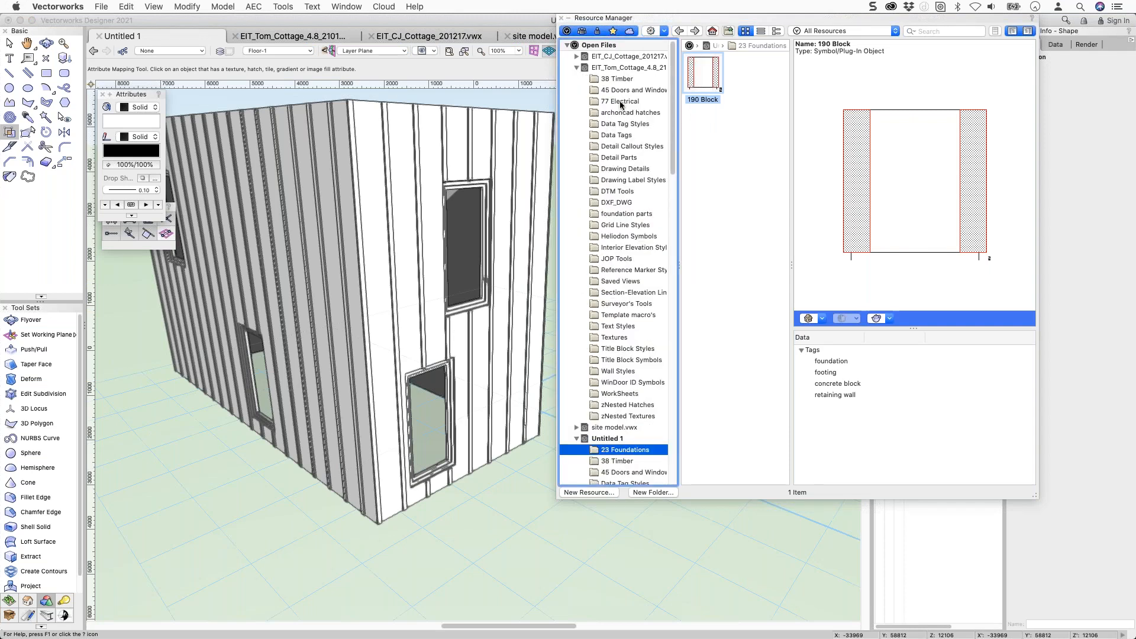
click(622, 103)
click(577, 68)
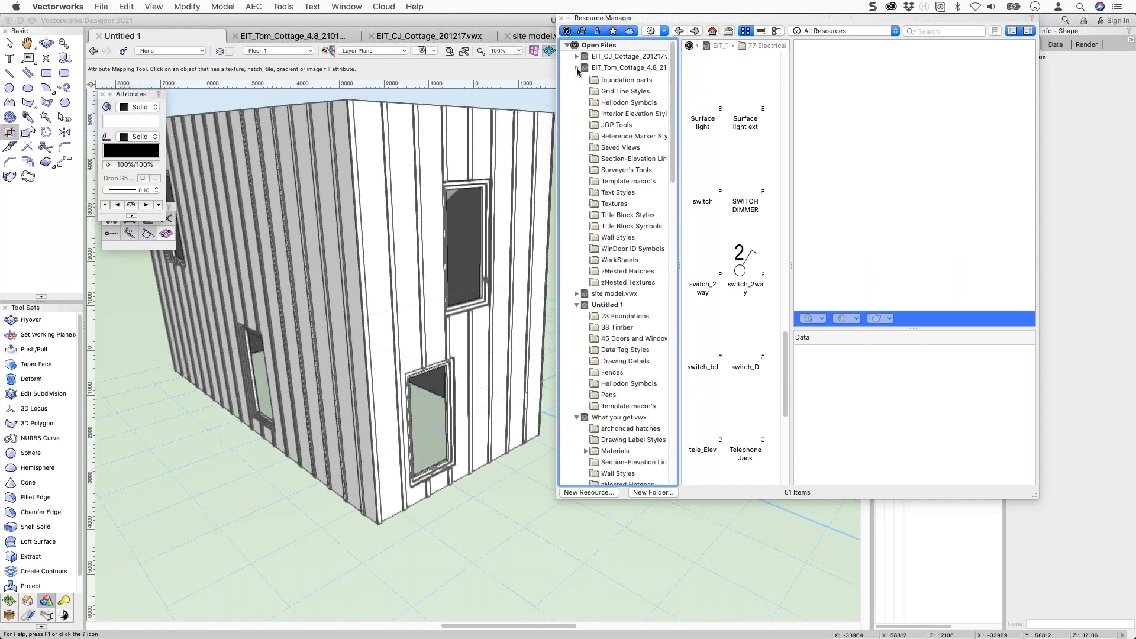
click(577, 90)
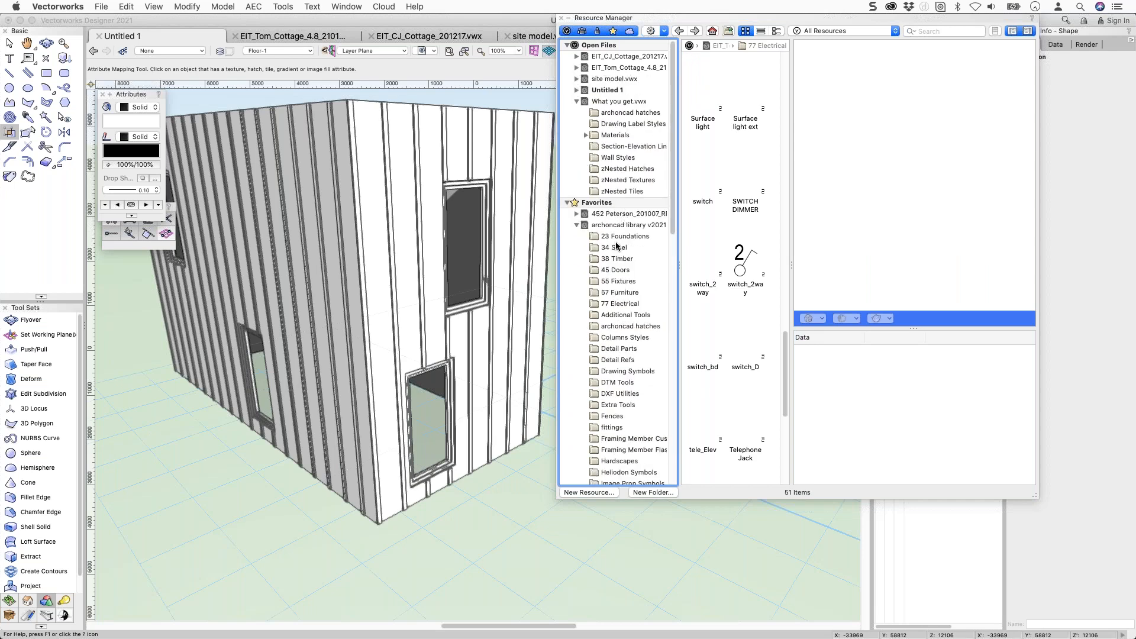
click(610, 226)
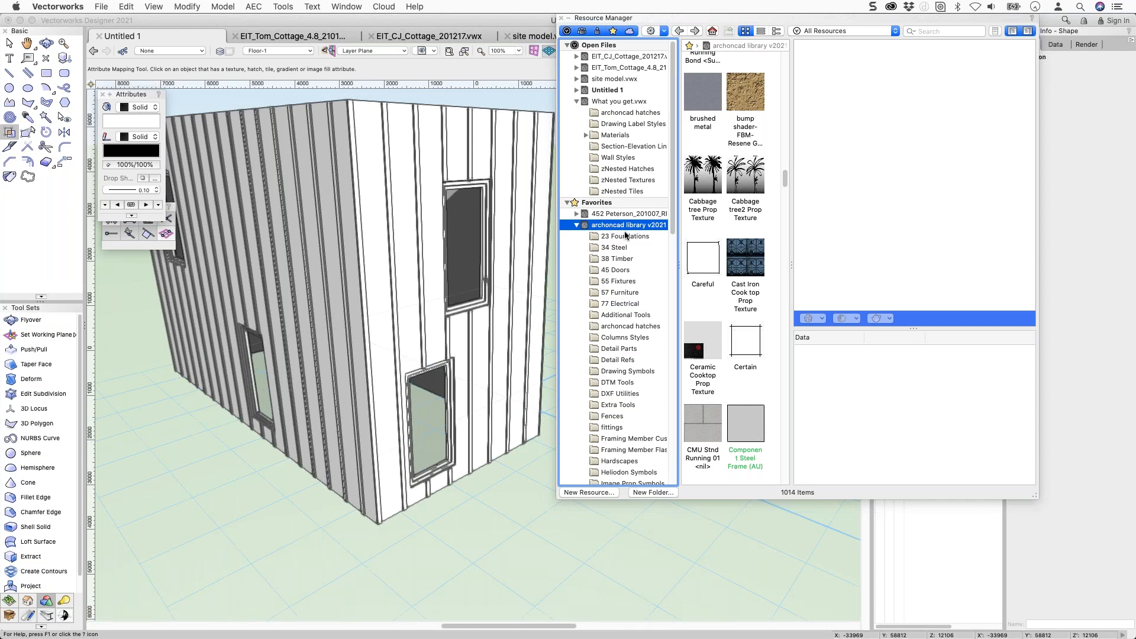
scroll(625, 233, down, 1)
click(623, 235)
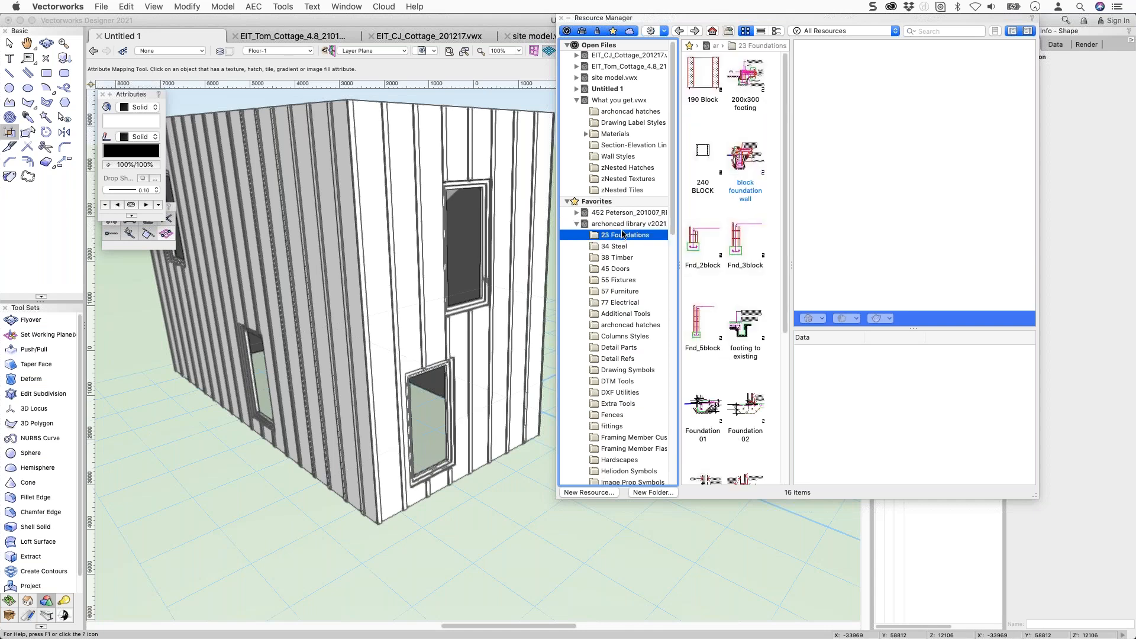
click(620, 247)
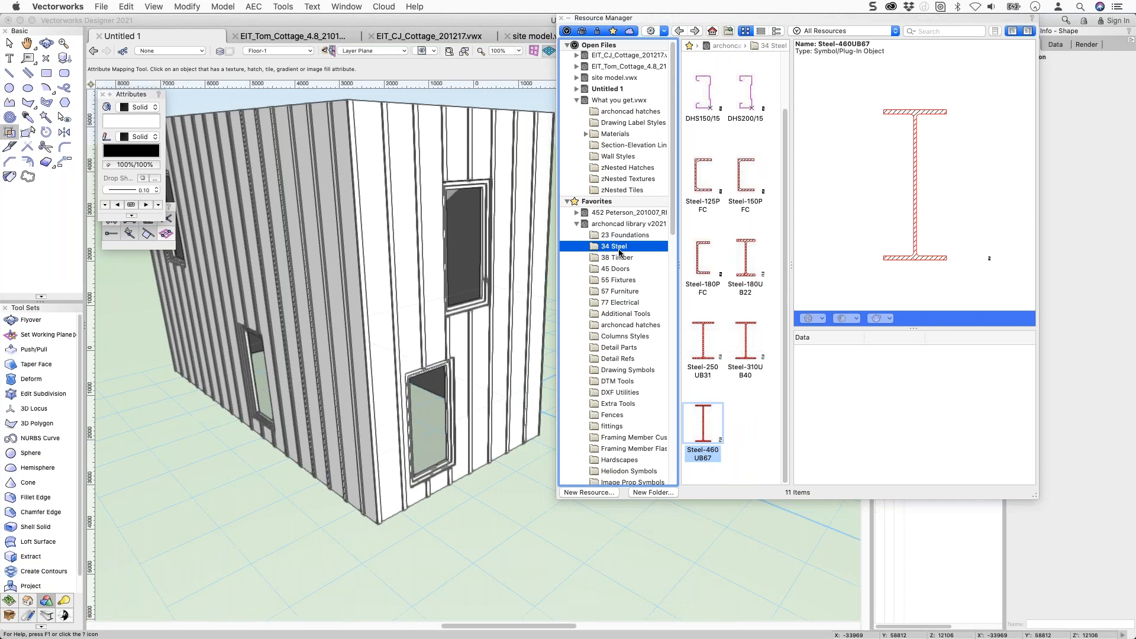
click(621, 259)
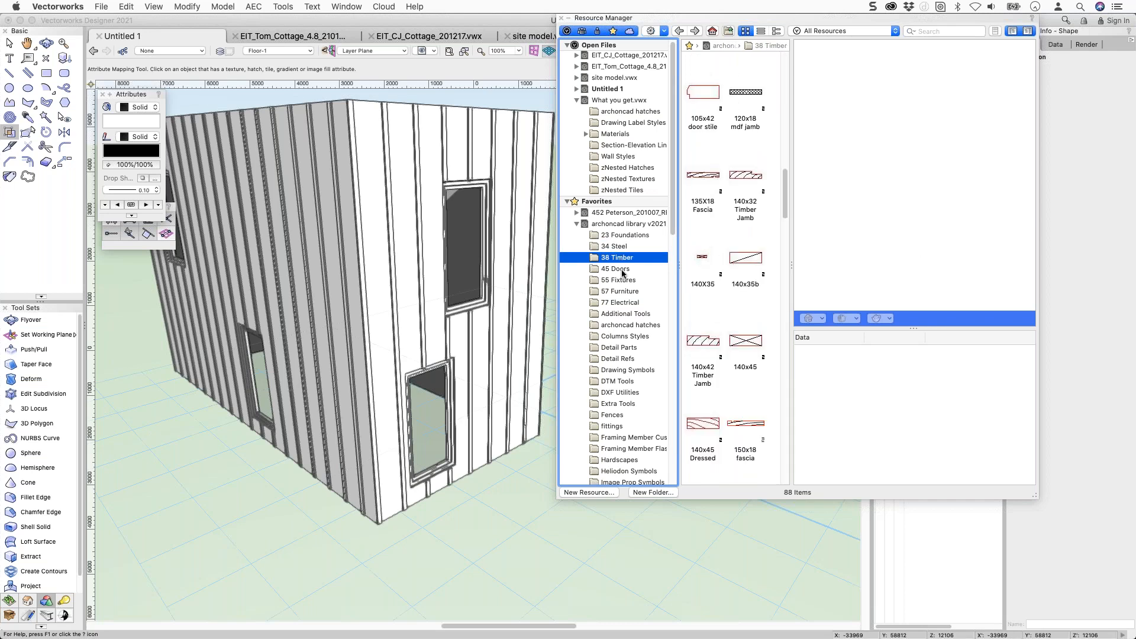
click(624, 273)
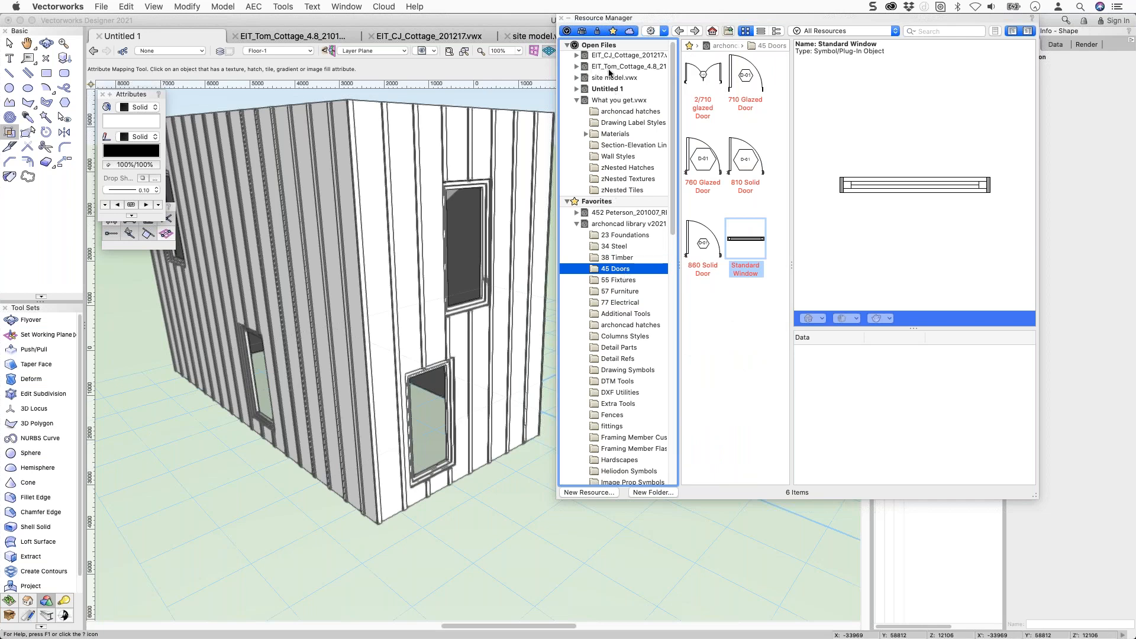
In the cottage file's 38 Timber folder, select the 180x18 fascia - 2 symbol.
click(612, 69)
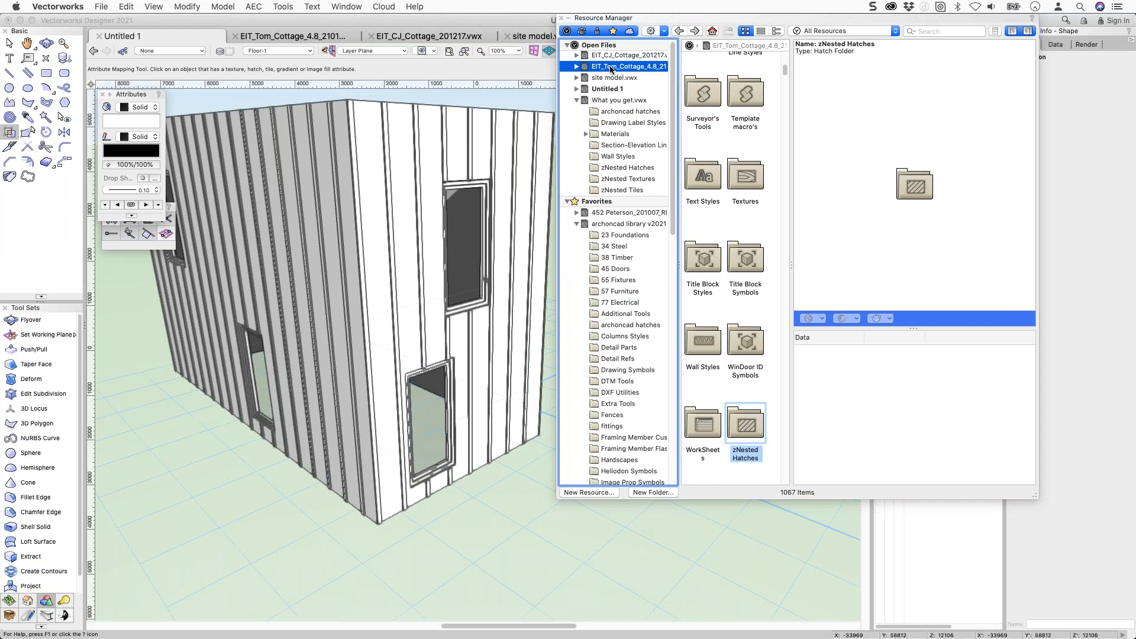
scroll(704, 160, down, 3)
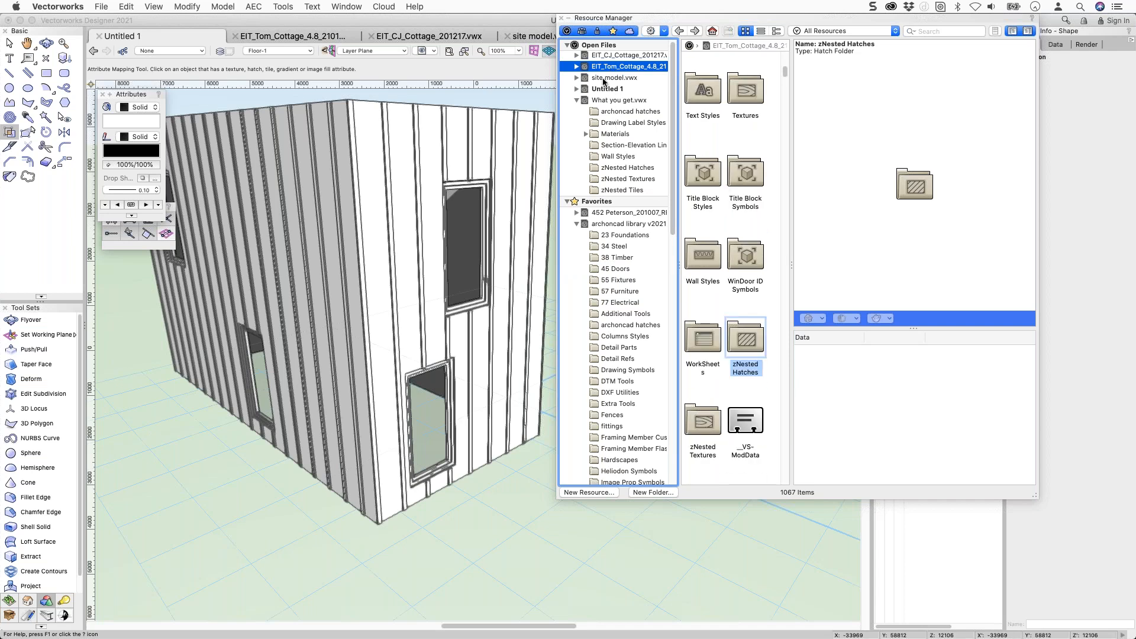
click(577, 68)
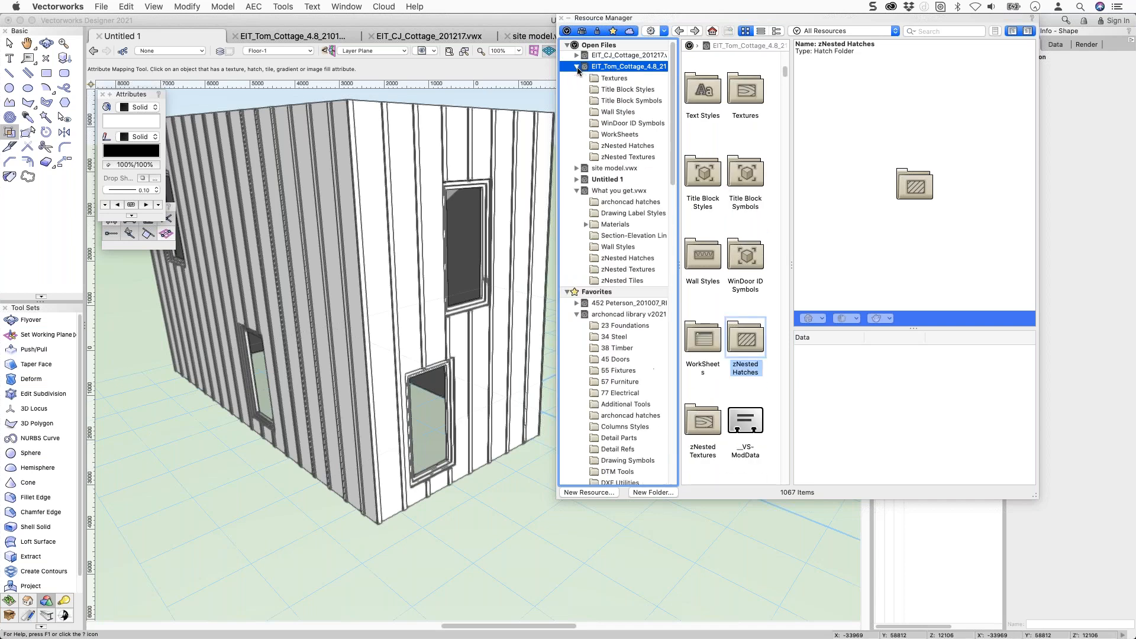
click(614, 78)
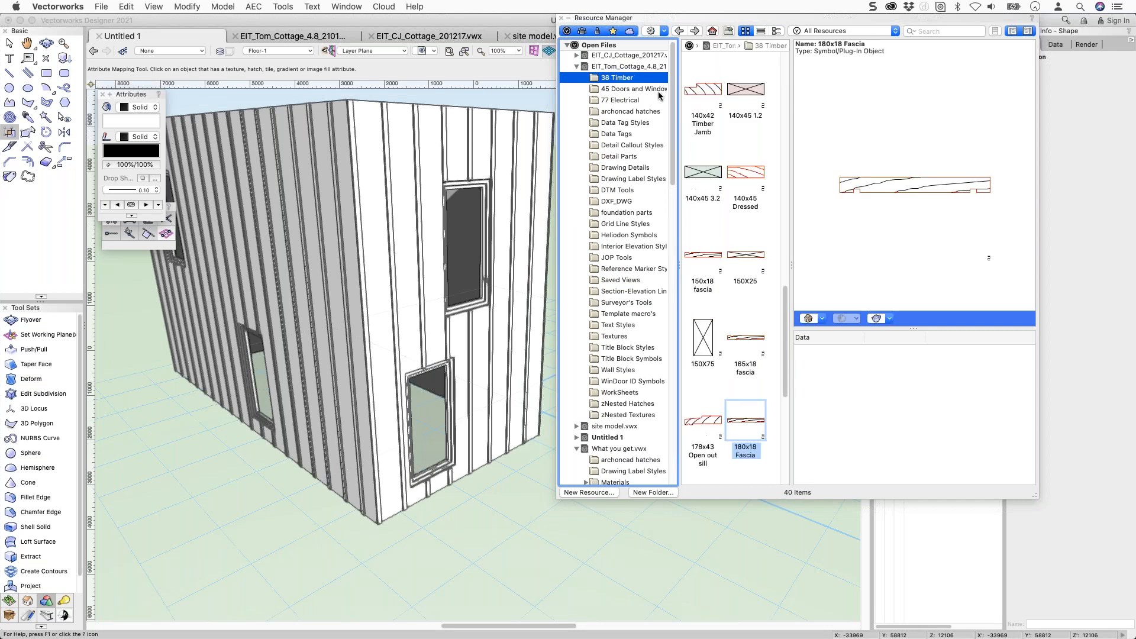
scroll(729, 165, down, 1)
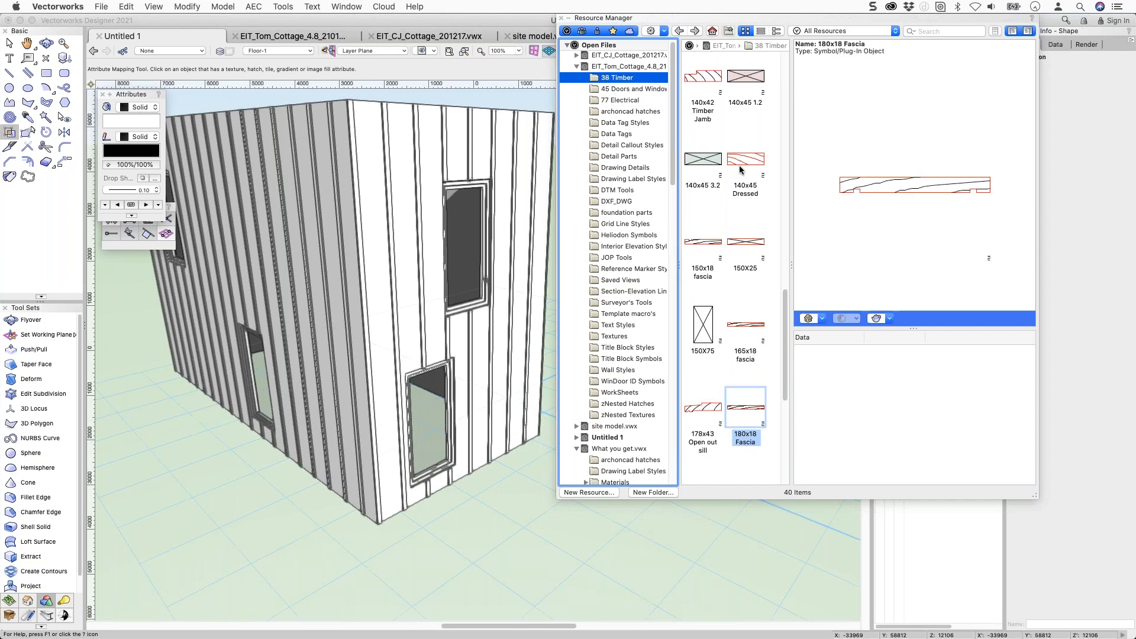
scroll(739, 168, down, 5)
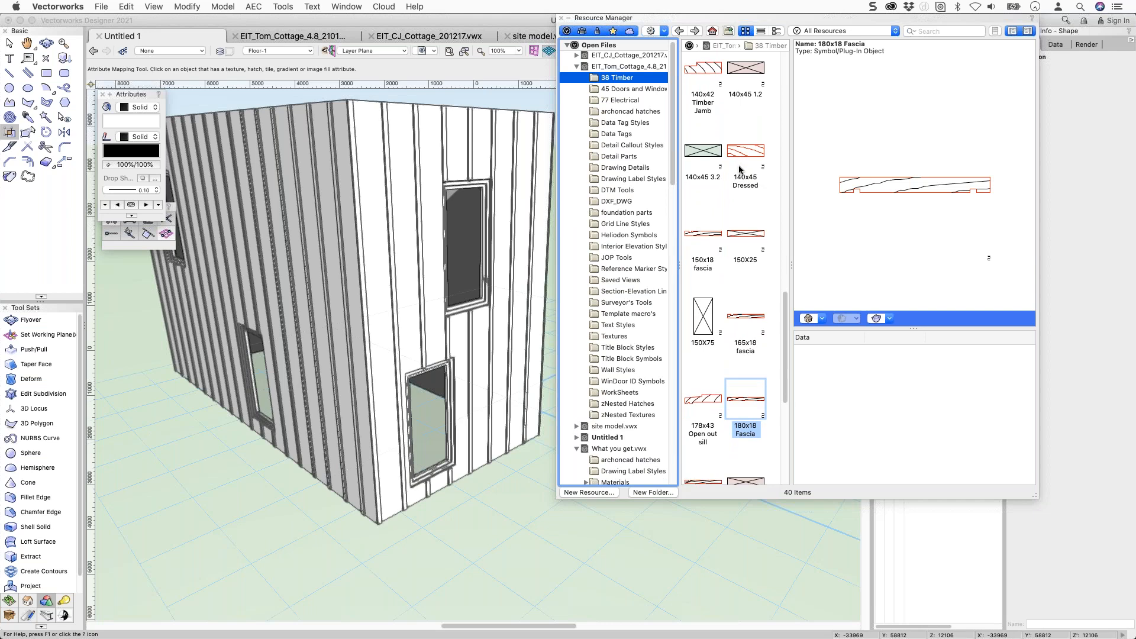
scroll(729, 263, down, 1)
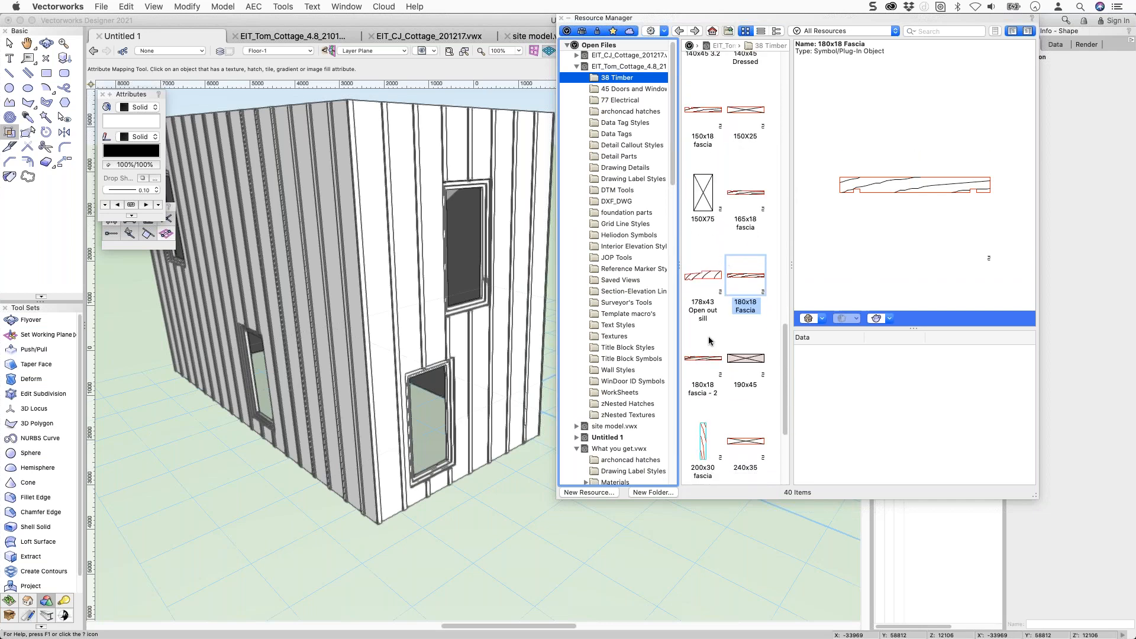
click(704, 364)
scroll(633, 292, down, 15)
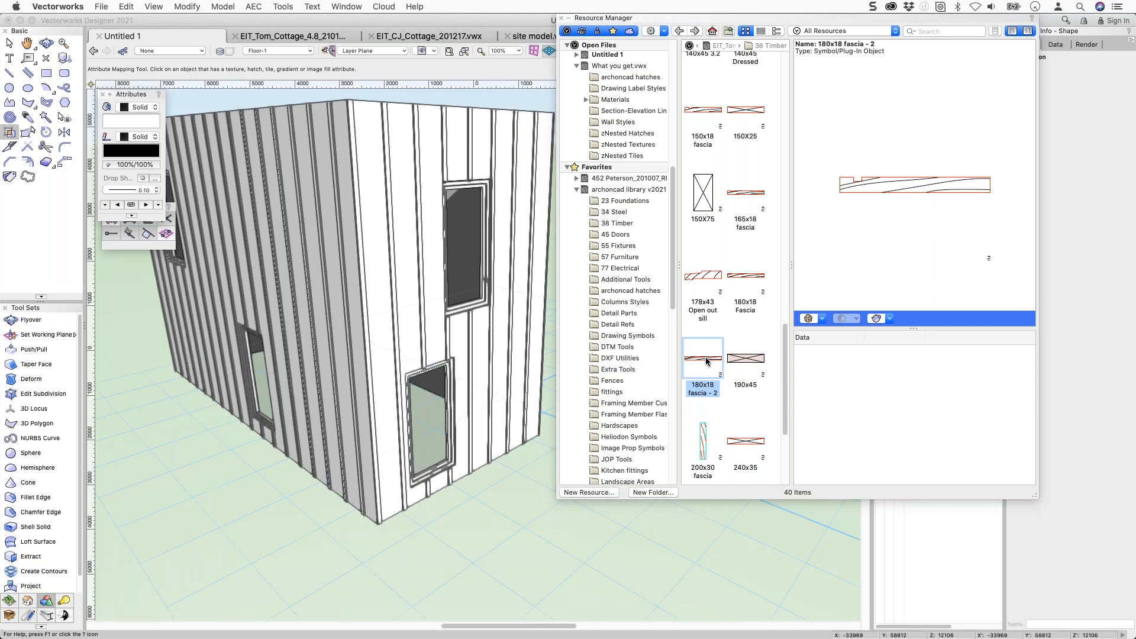
click(612, 202)
click(613, 212)
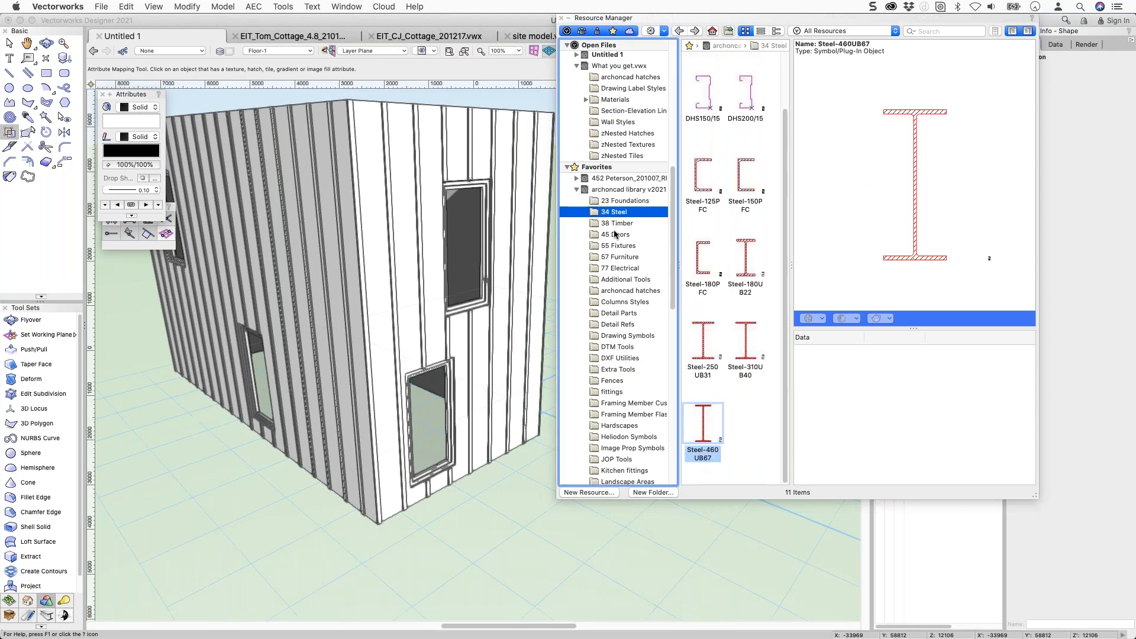
scroll(602, 77, up, 3)
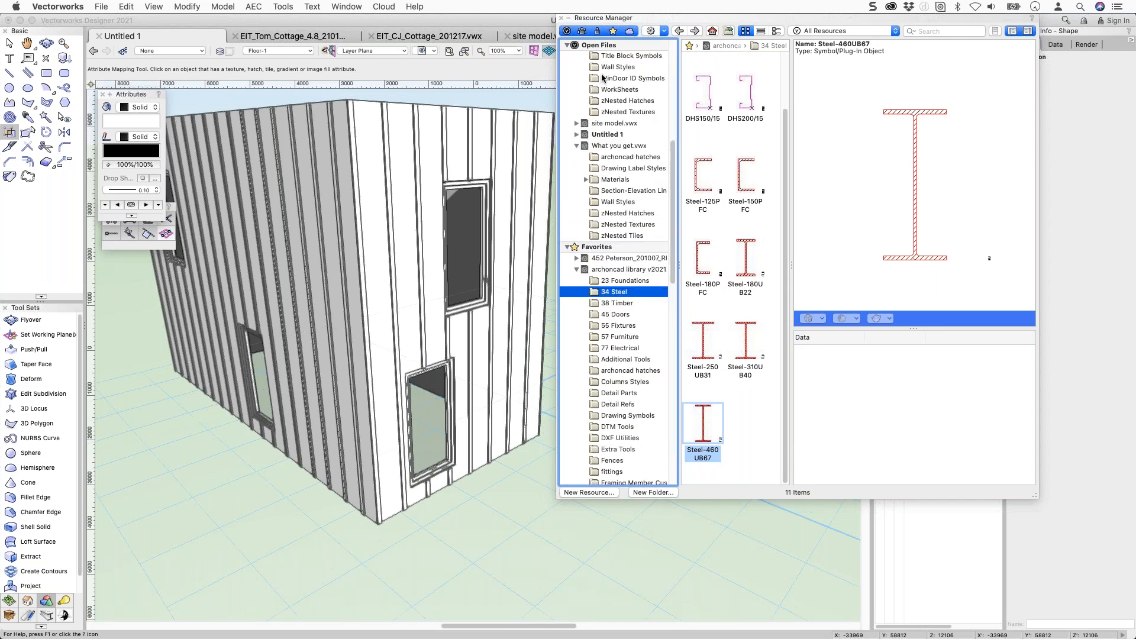
scroll(603, 78, up, 2)
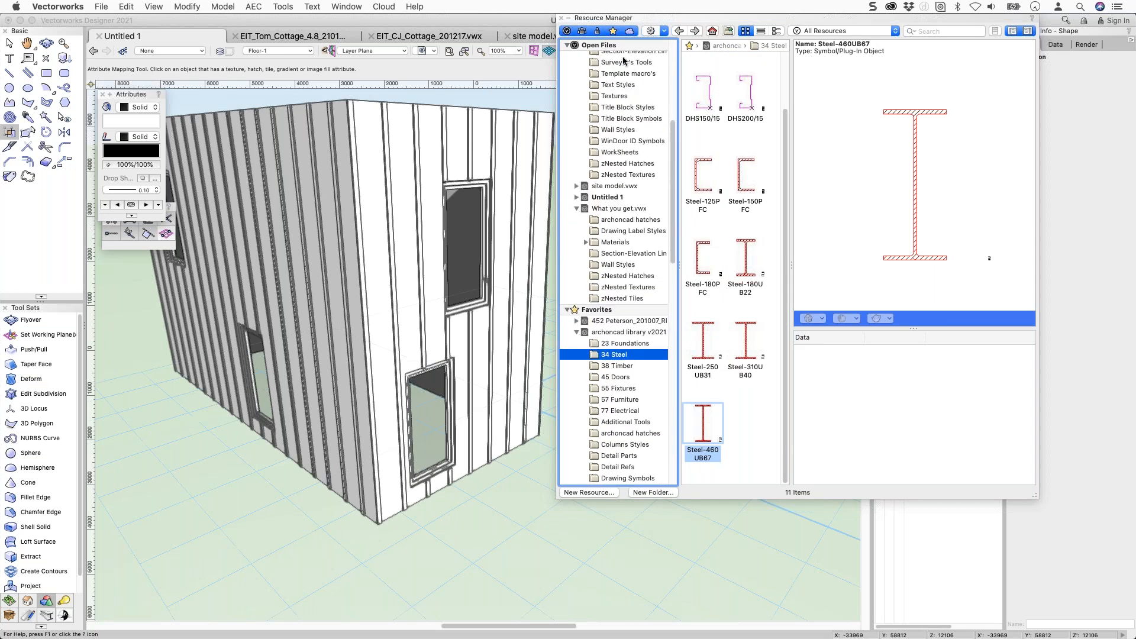
click(679, 32)
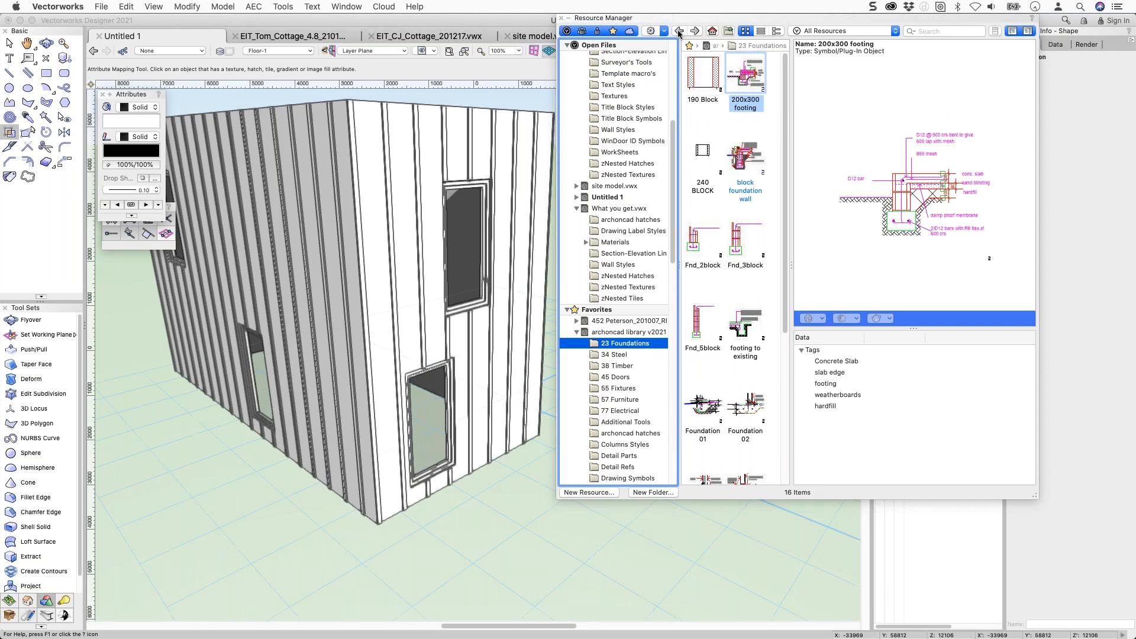
click(680, 32)
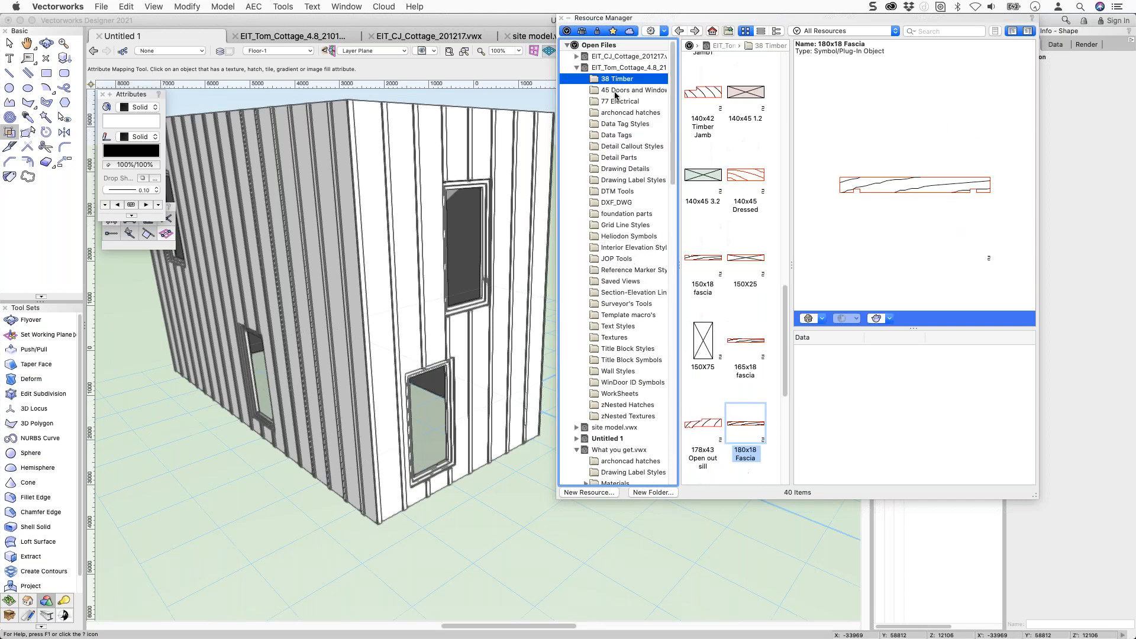
click(744, 425)
drag(672, 164, 673, 291)
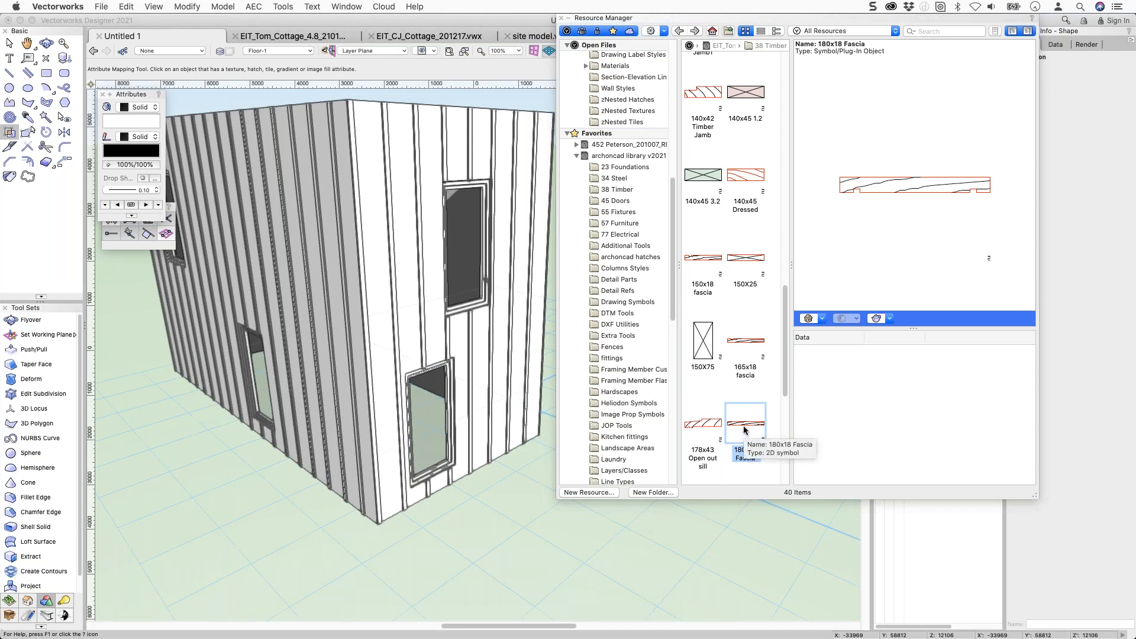
scroll(744, 429, down, 3)
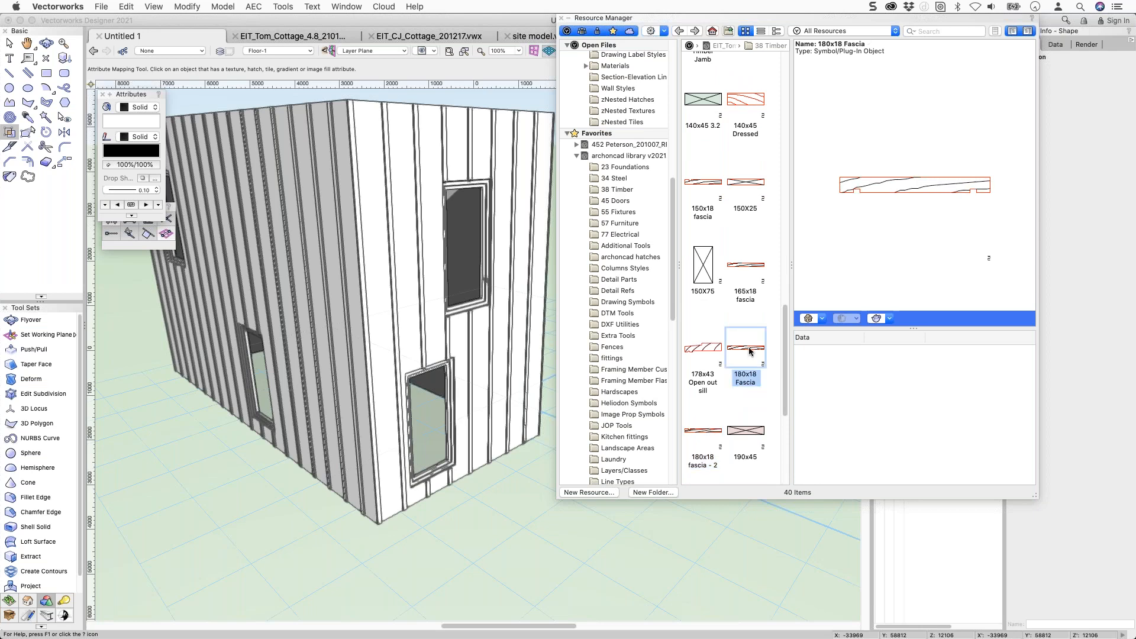
click(707, 436)
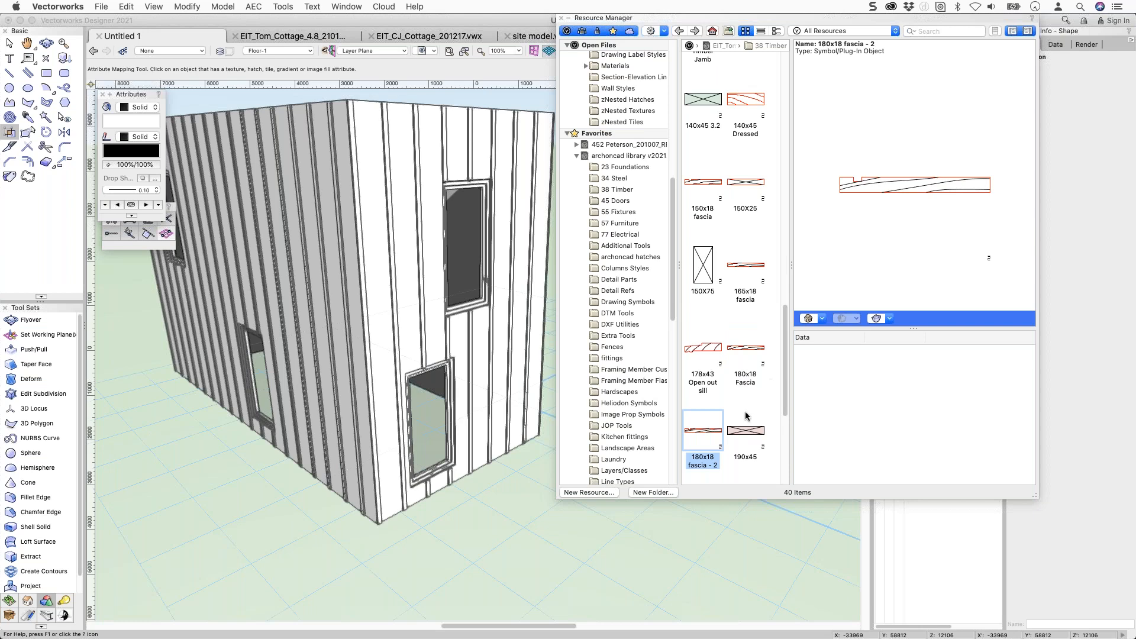
drag(704, 438, 637, 192)
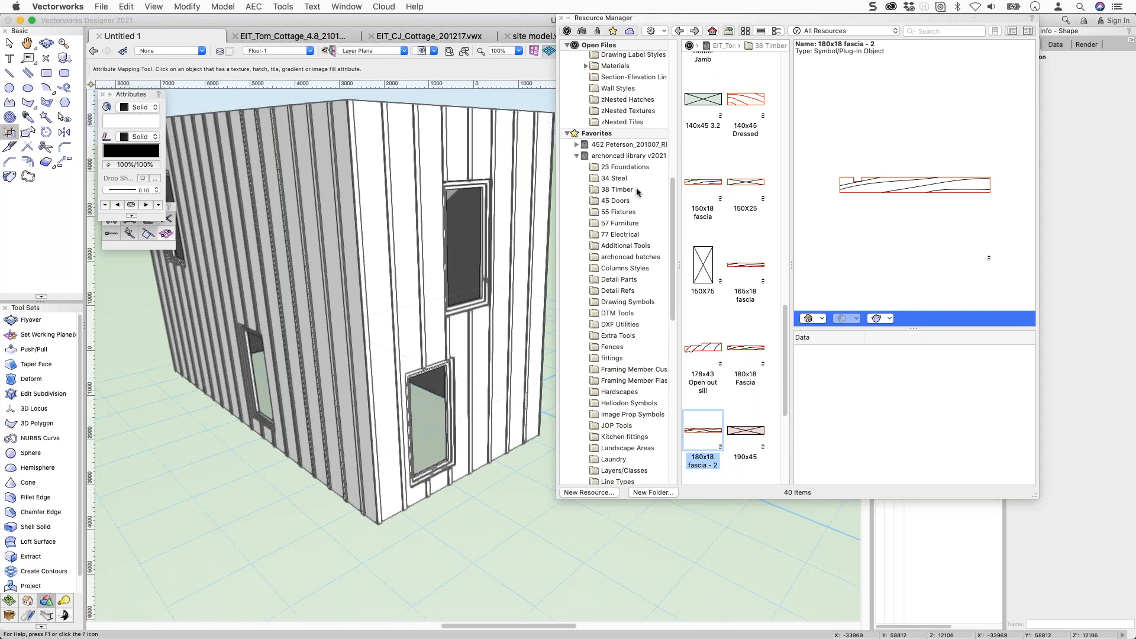
Collapse the library folder lists and view the empty Workgroup Libraries.
click(576, 156)
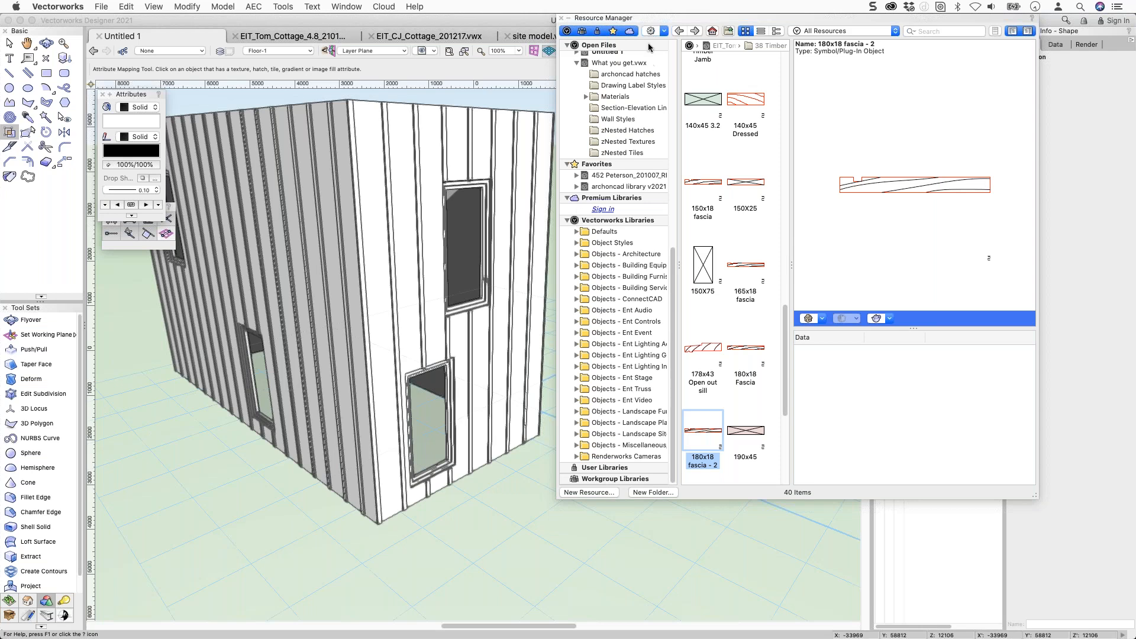
click(567, 220)
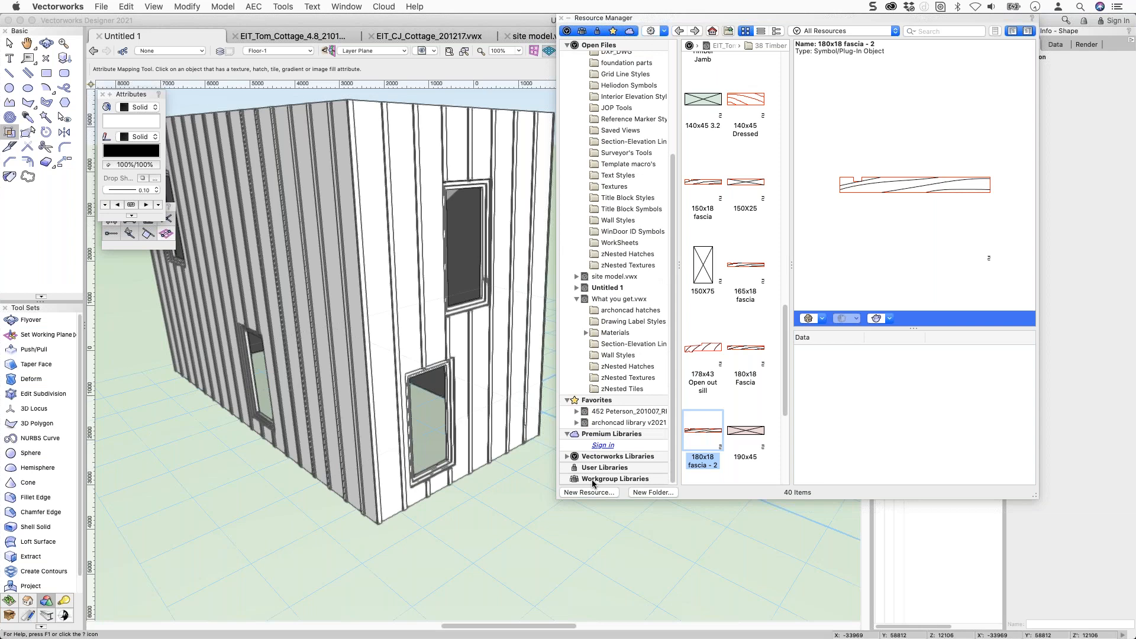
click(594, 480)
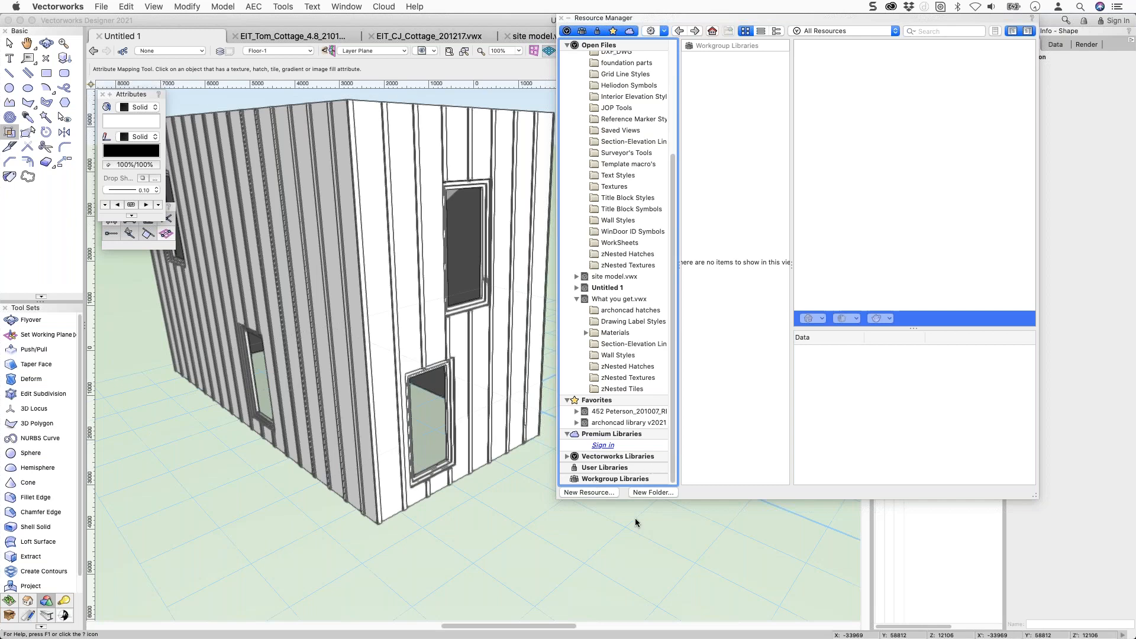
Apply attribute mapping to the house and dismiss the resulting warning.
click(632, 536)
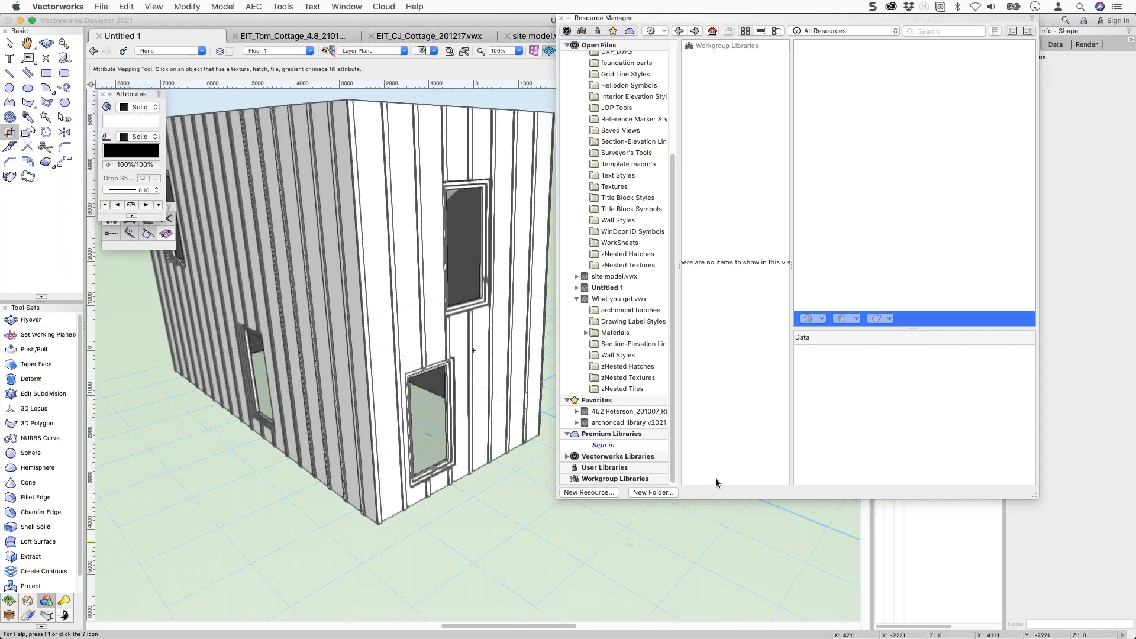
click(519, 96)
click(690, 229)
Review the User Folders page of Vectorworks Preferences and cancel without changes.
click(861, 69)
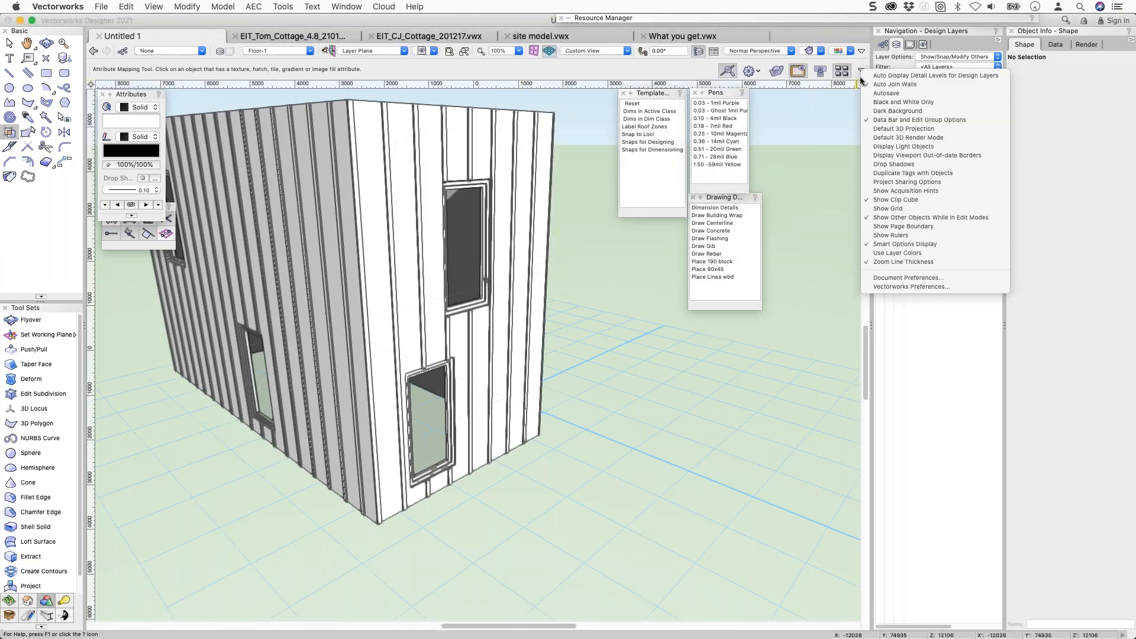
click(877, 288)
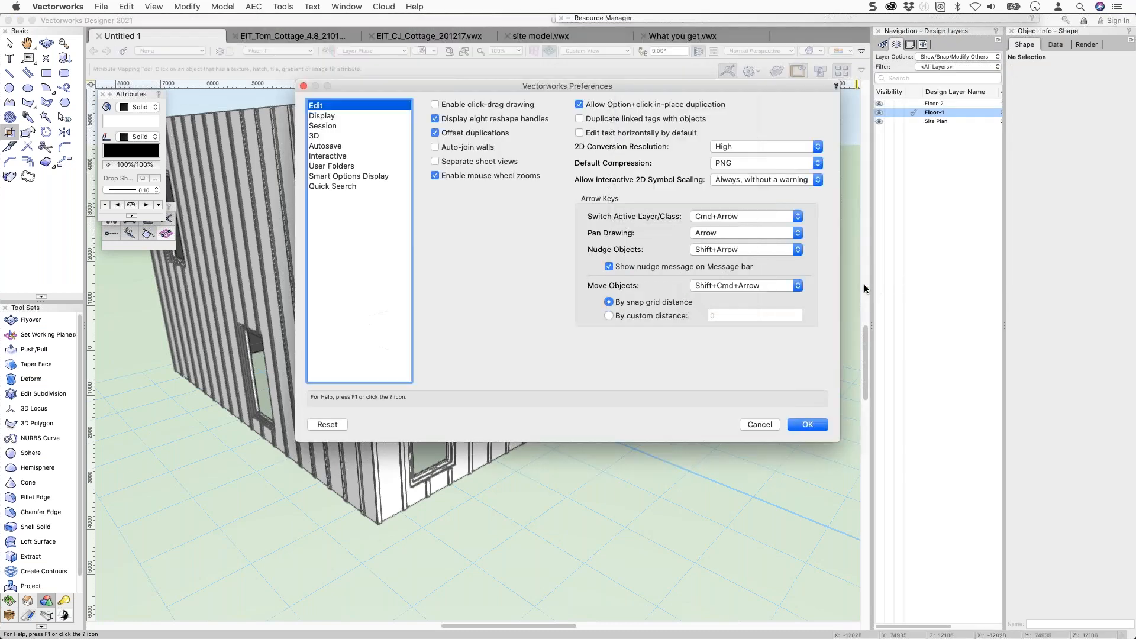
click(333, 168)
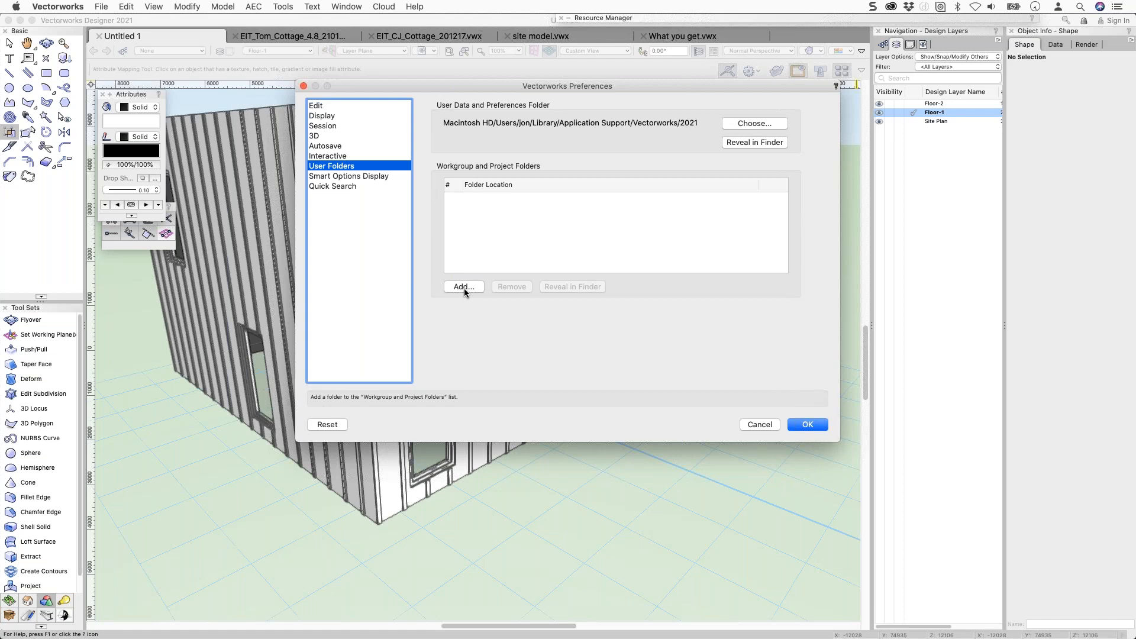
click(755, 425)
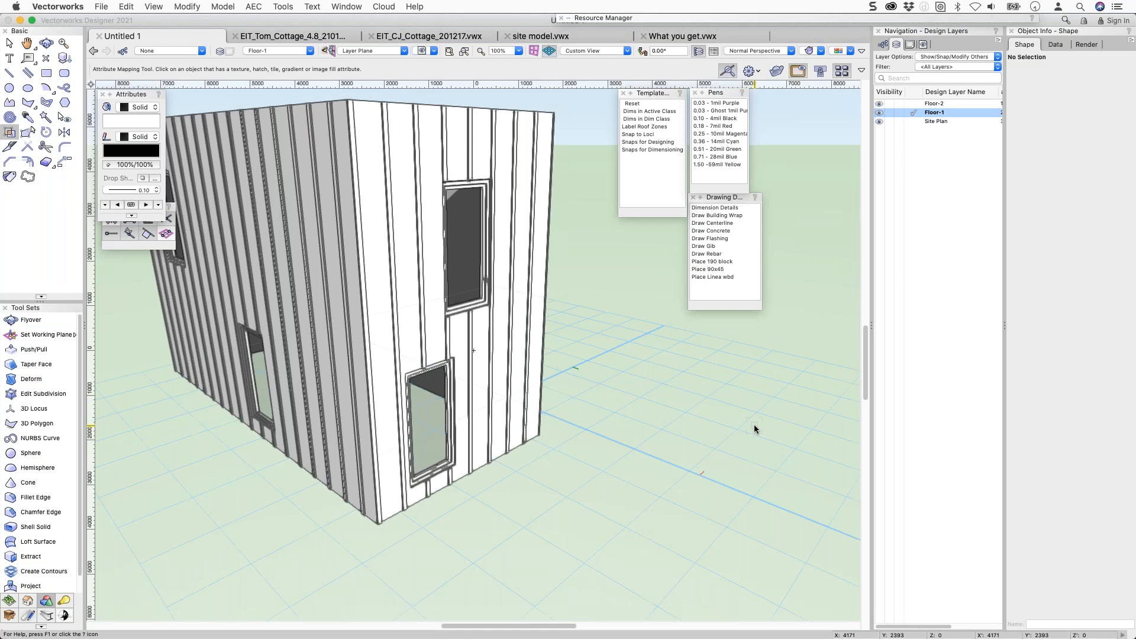
Open the File menu and move across to Tools to reach Migration Manager.
click(101, 6)
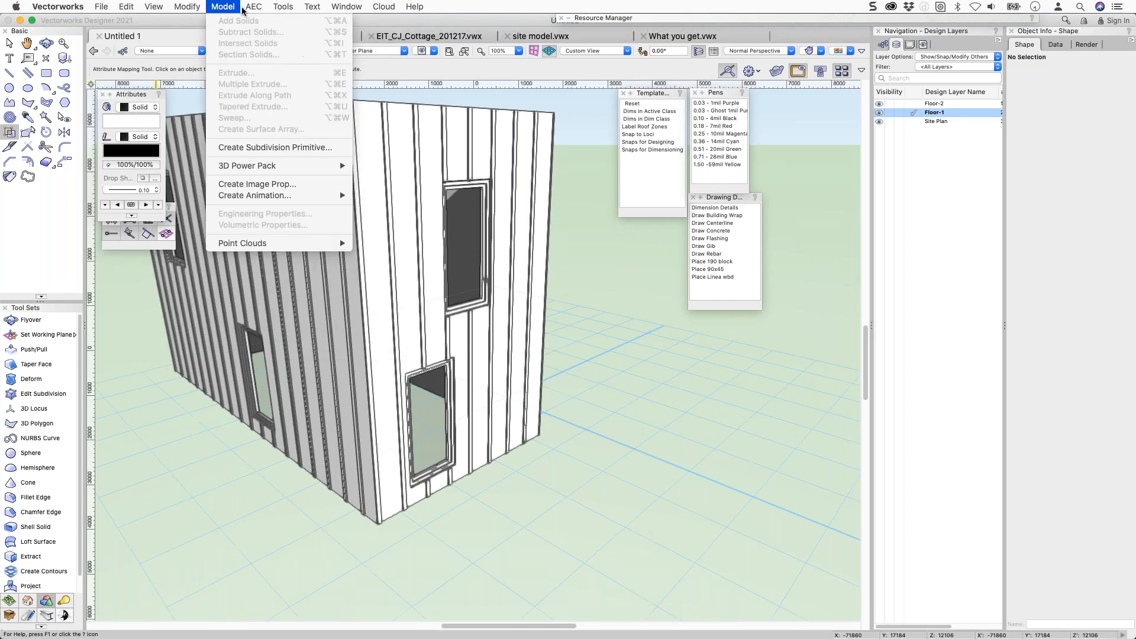
mouse_move(286, 8)
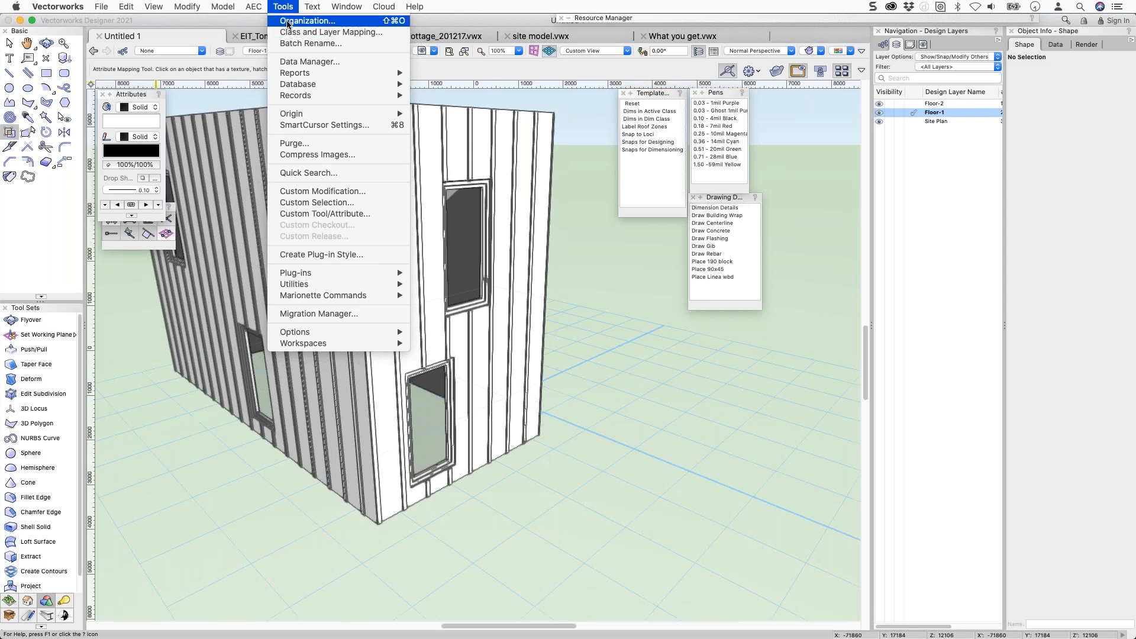
Launch the Migration Manager and scroll through the resource list.
click(314, 315)
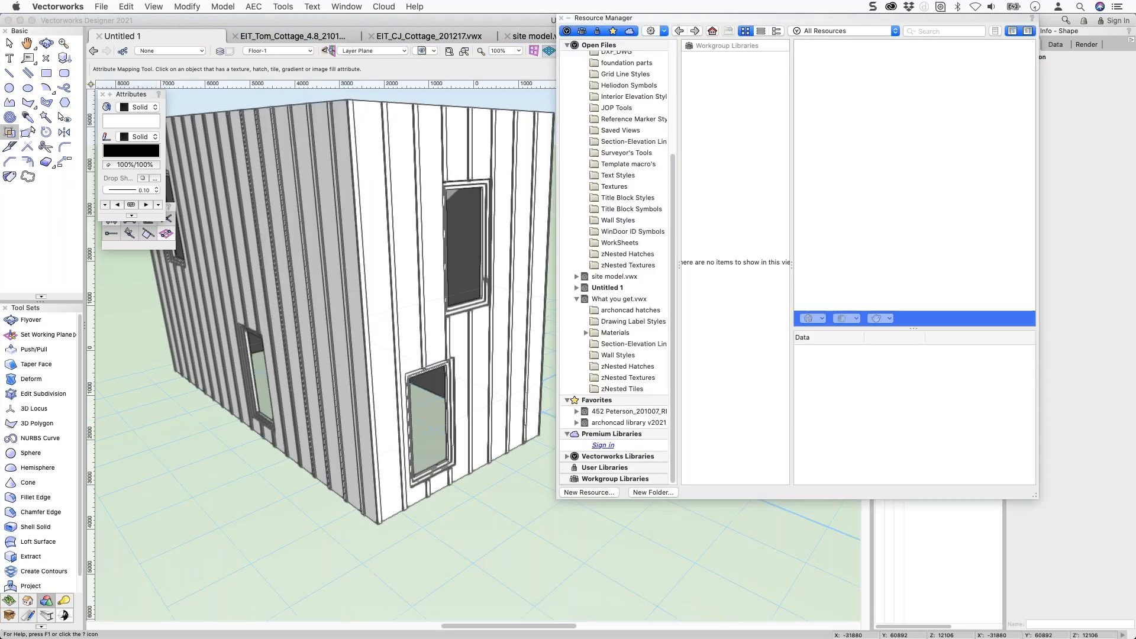
scroll(603, 265, up, 5)
scroll(604, 267, down, 5)
scroll(603, 266, up, 5)
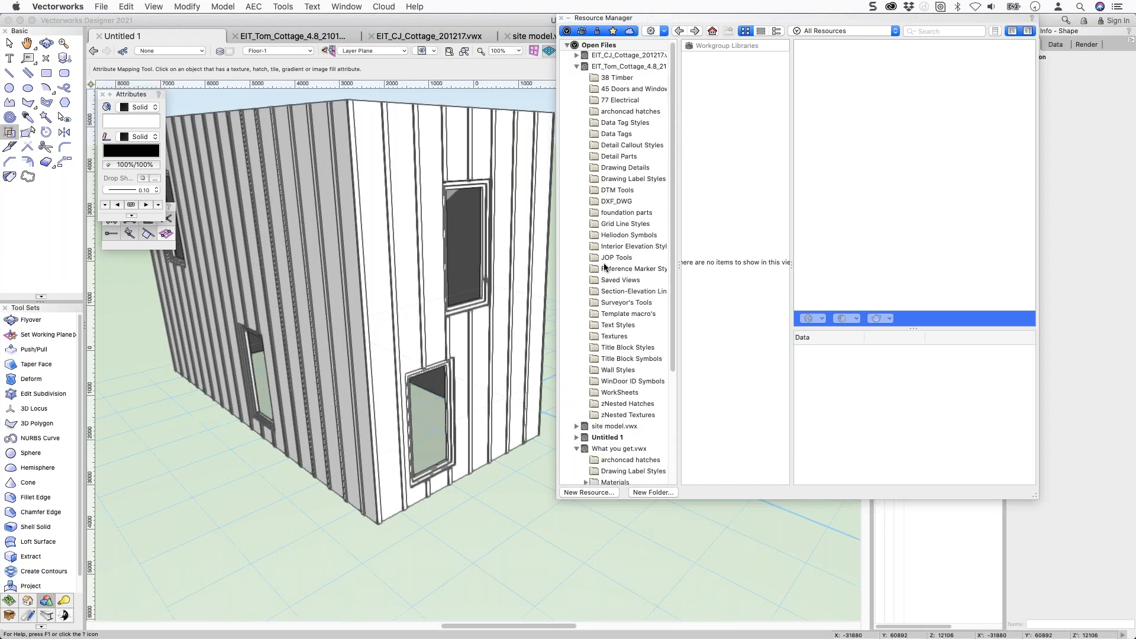
scroll(605, 267, down, 5)
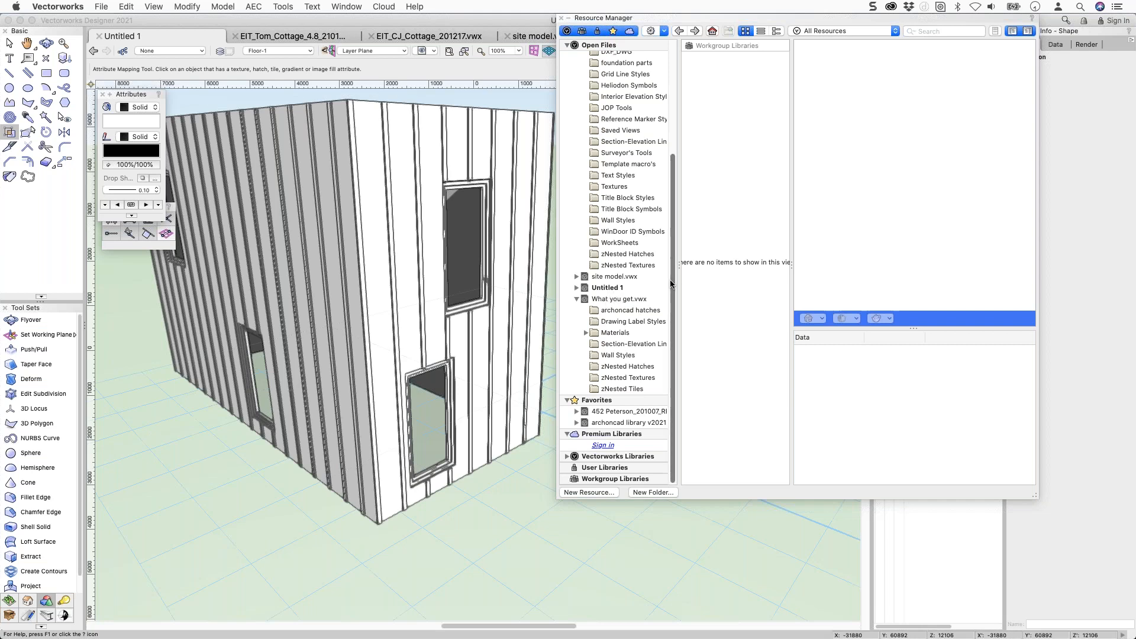
Expand Untitled 1's folders to view 38 Timber, 23 Foundations and 45 Doors and Windows.
click(576, 288)
scroll(616, 302, down, 2)
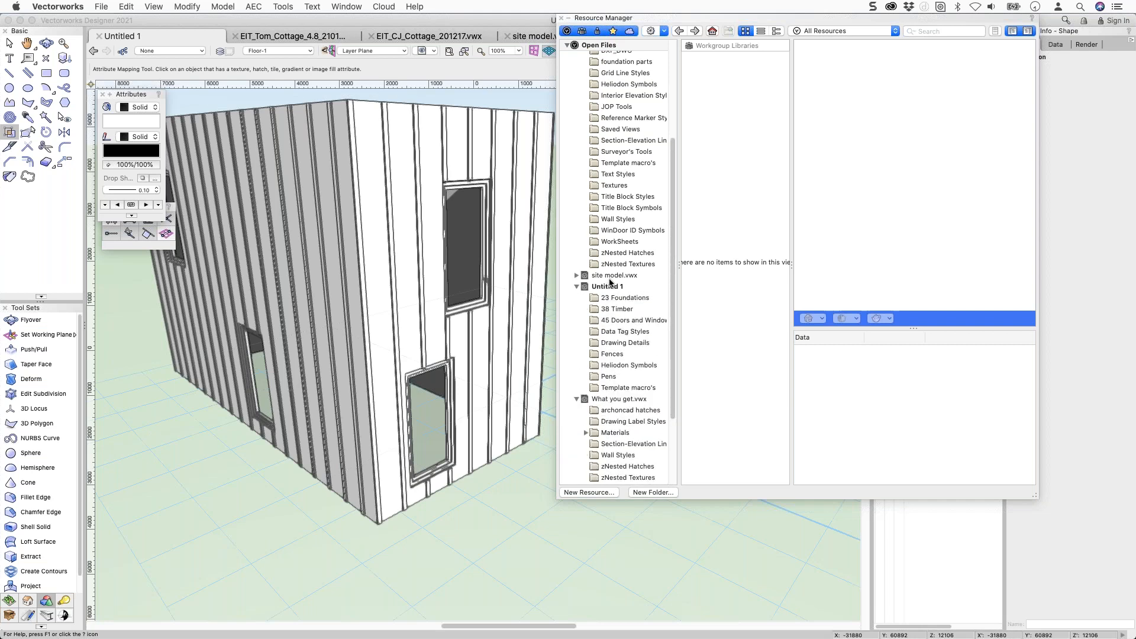
click(619, 290)
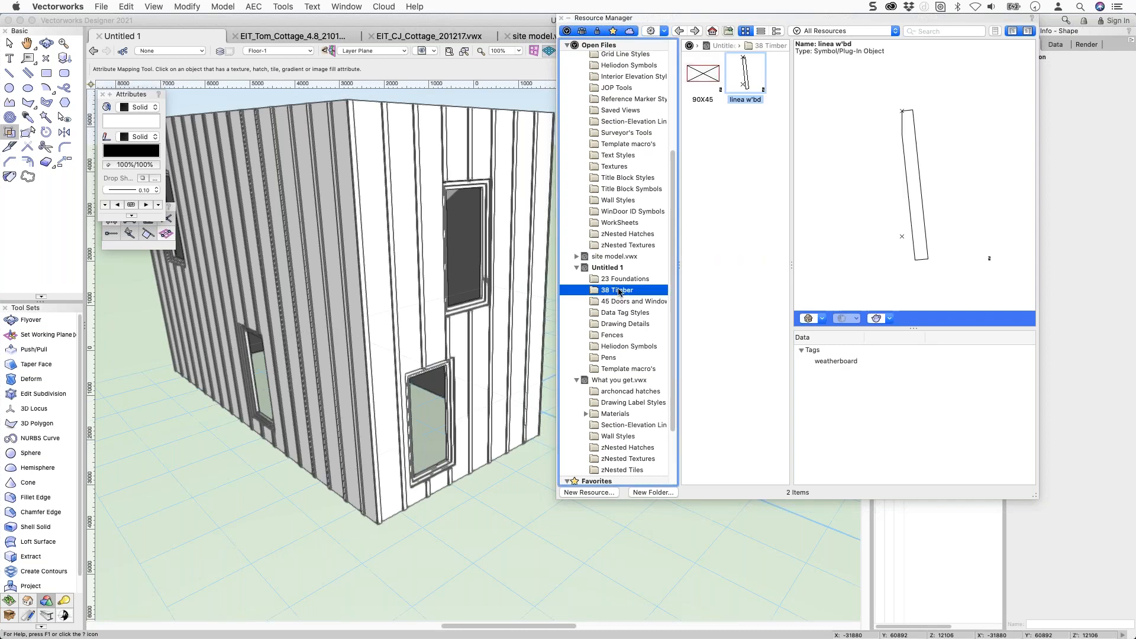
click(614, 279)
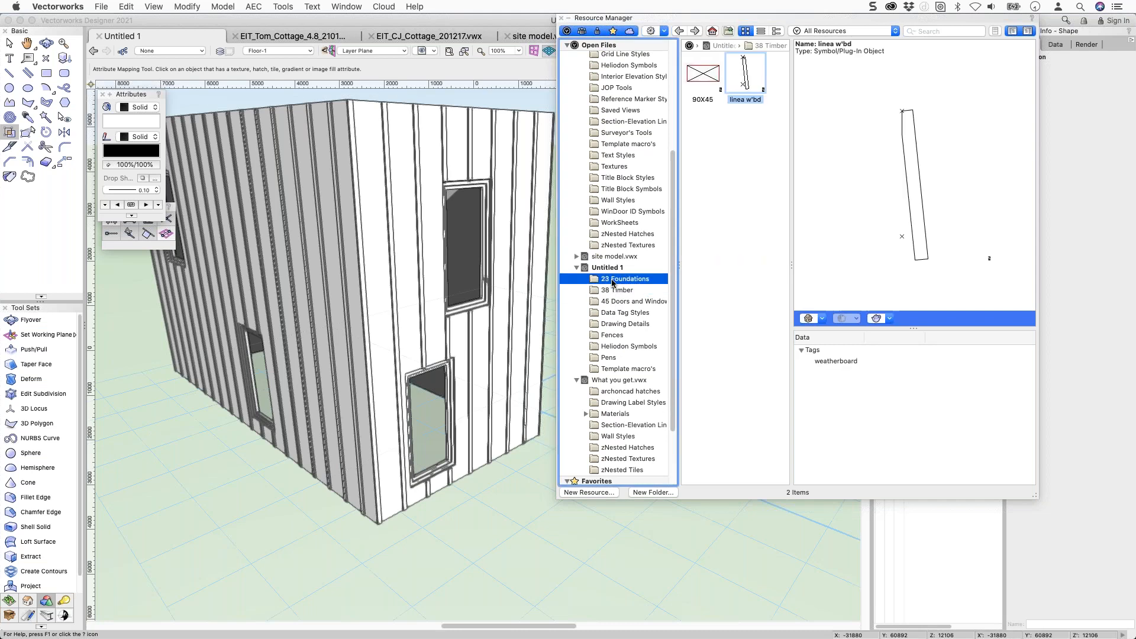
click(616, 302)
scroll(615, 299, down, 6)
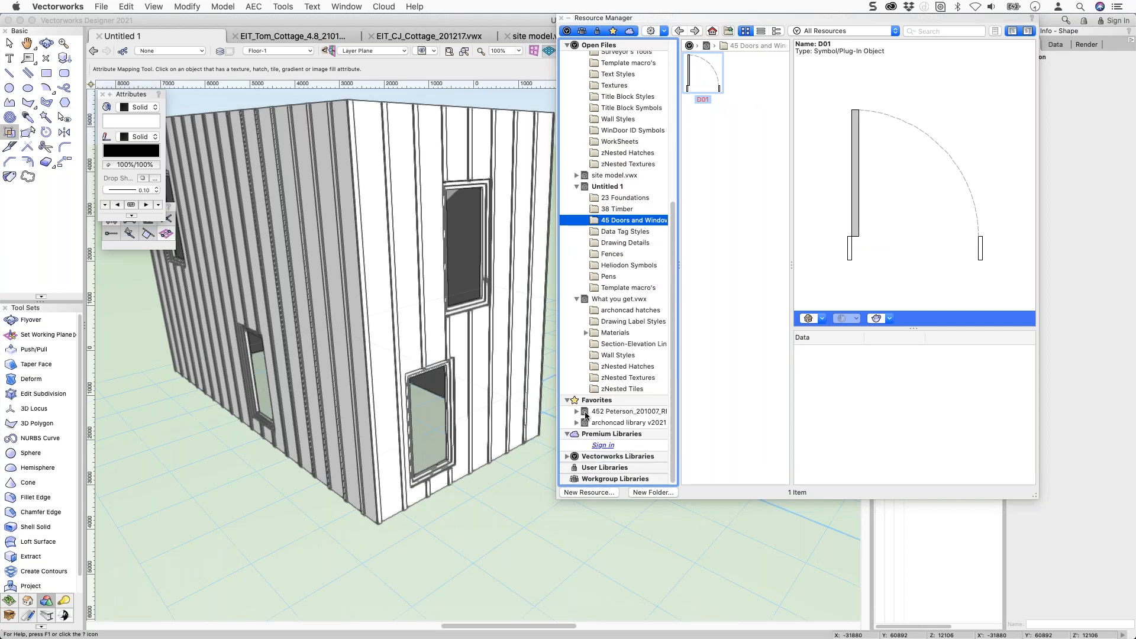
Expand the archicad library v2021 favorite and drag its 77 Electrical folder into Untitled 1.
click(578, 423)
scroll(616, 432, down, 4)
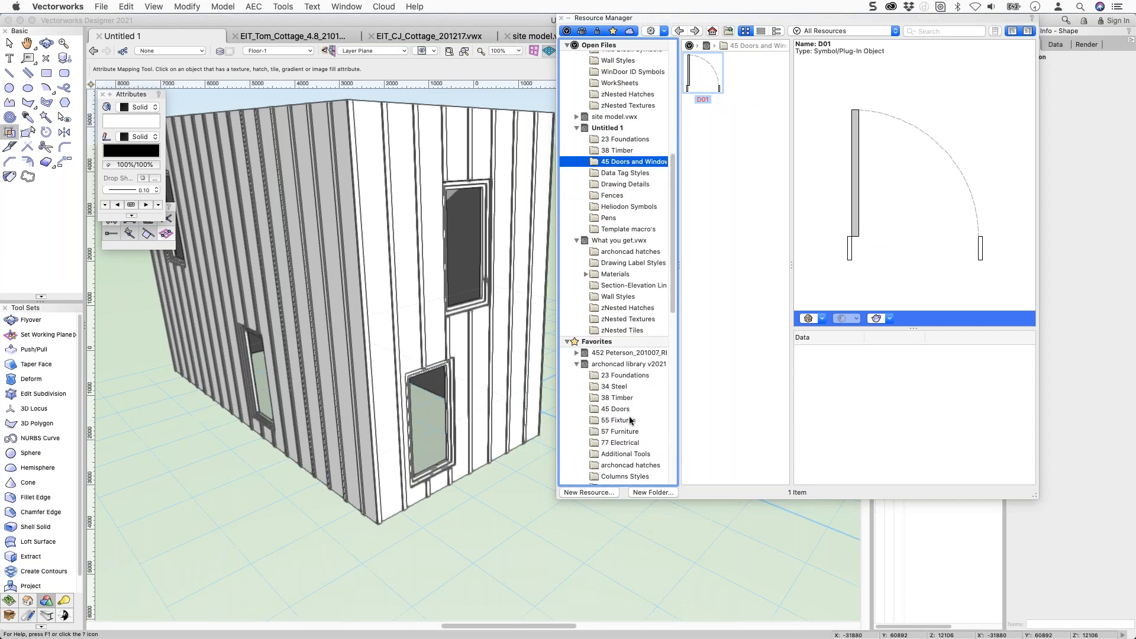
mouse_move(649, 432)
mouse_down()
mouse_move(649, 418)
mouse_move(642, 431)
mouse_up()
click(626, 445)
click(604, 365)
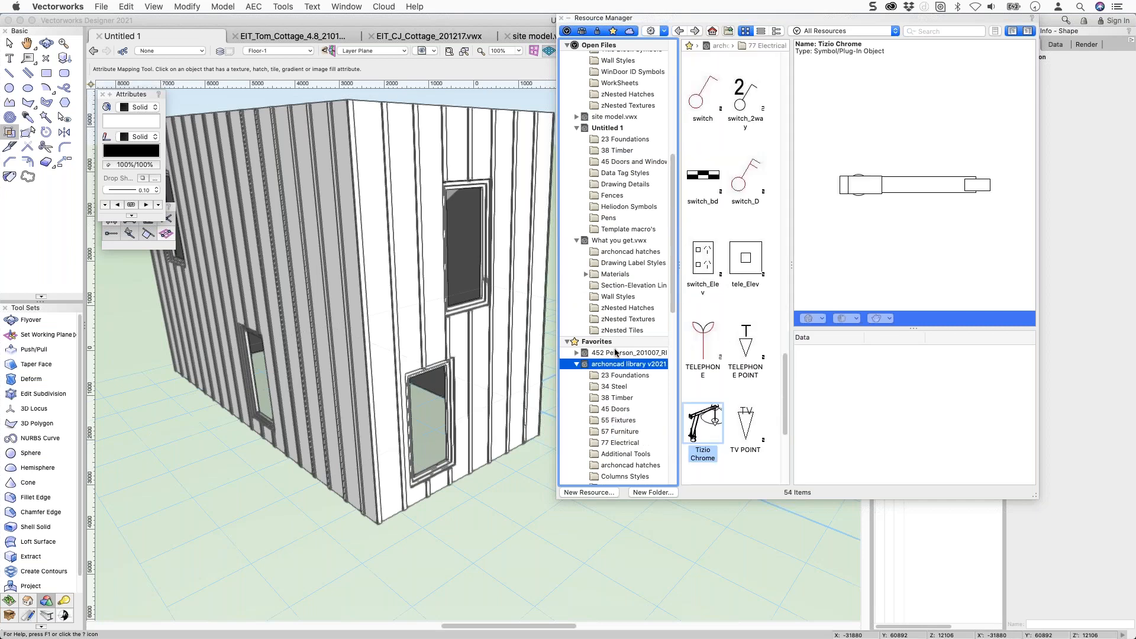
scroll(754, 237, down, 10)
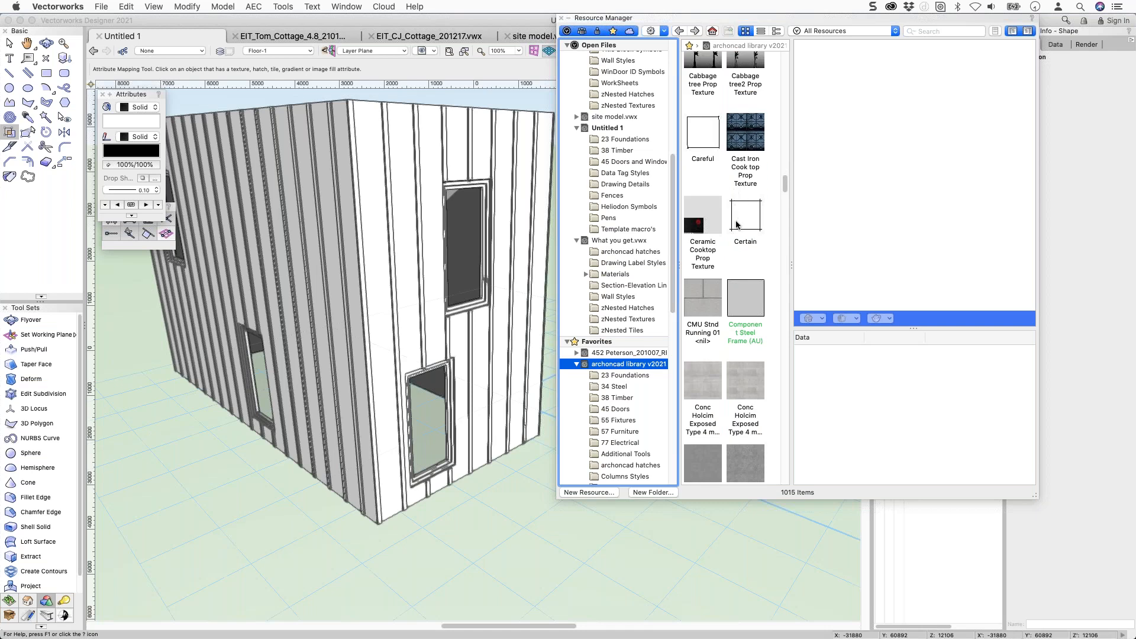
scroll(742, 231, down, 5)
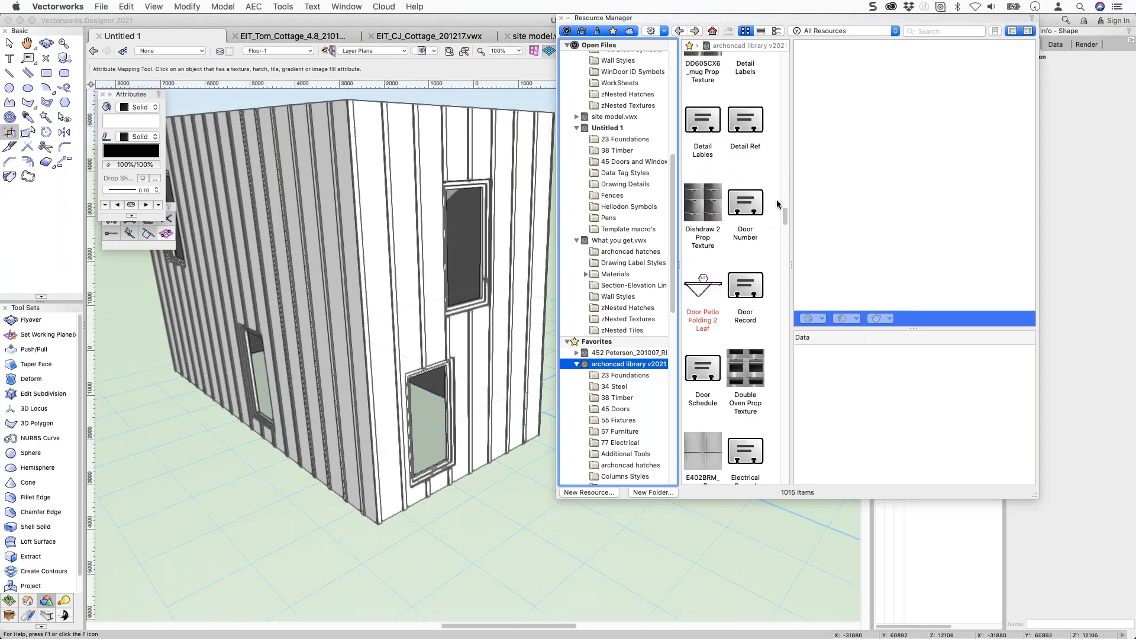
drag(784, 216, 786, 59)
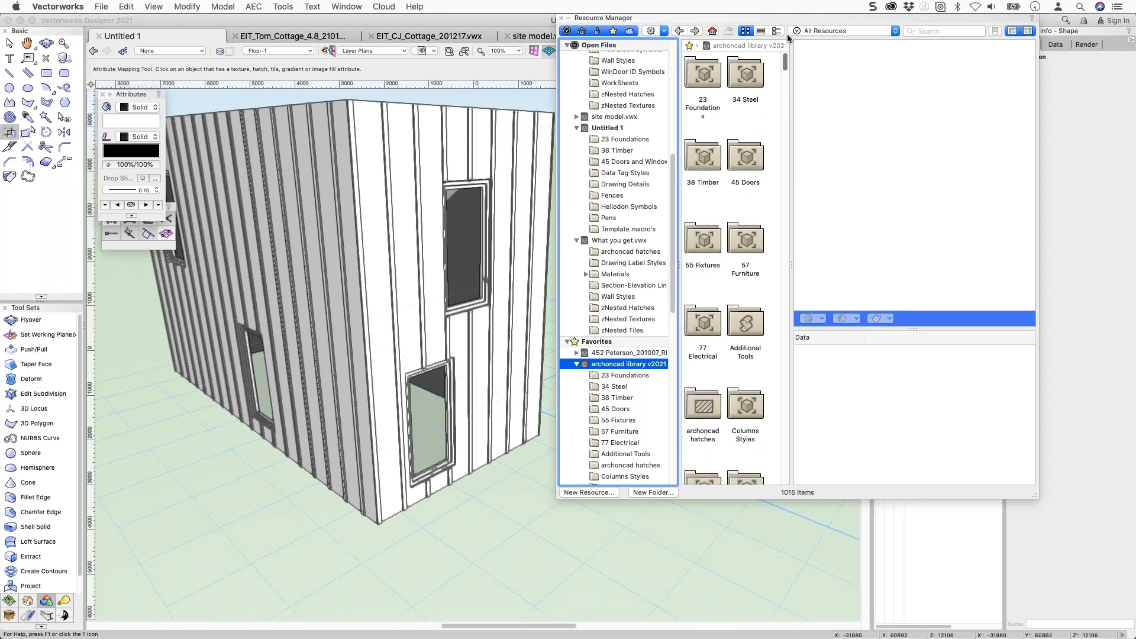
drag(703, 324, 620, 130)
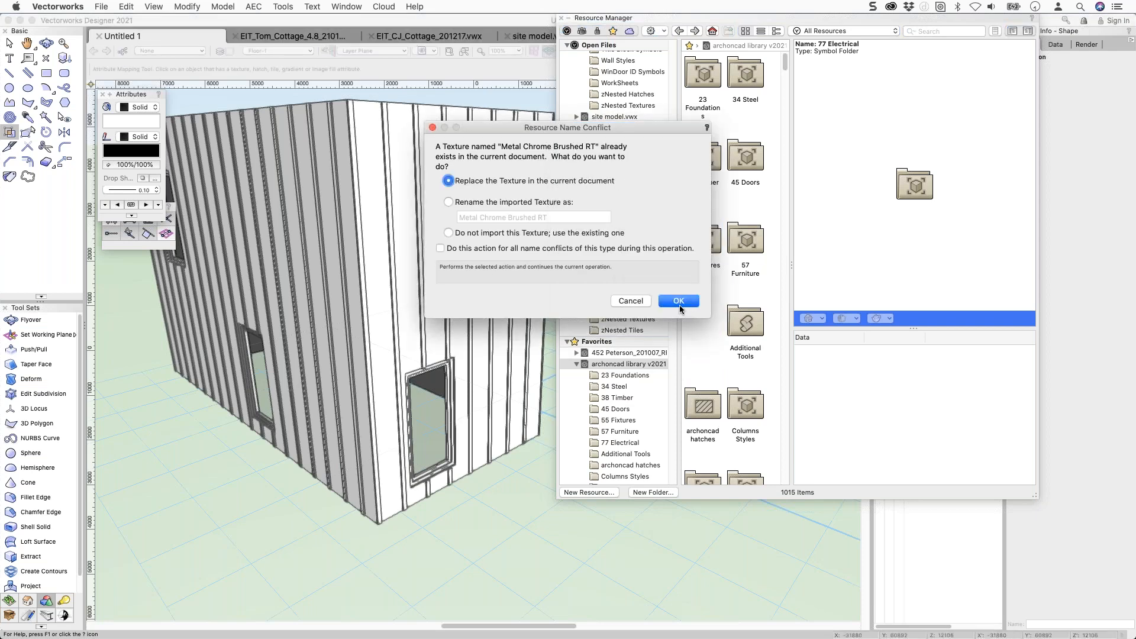
Replace all conflicting textures to finish importing 77 Electrical, then open that folder.
click(441, 248)
click(679, 302)
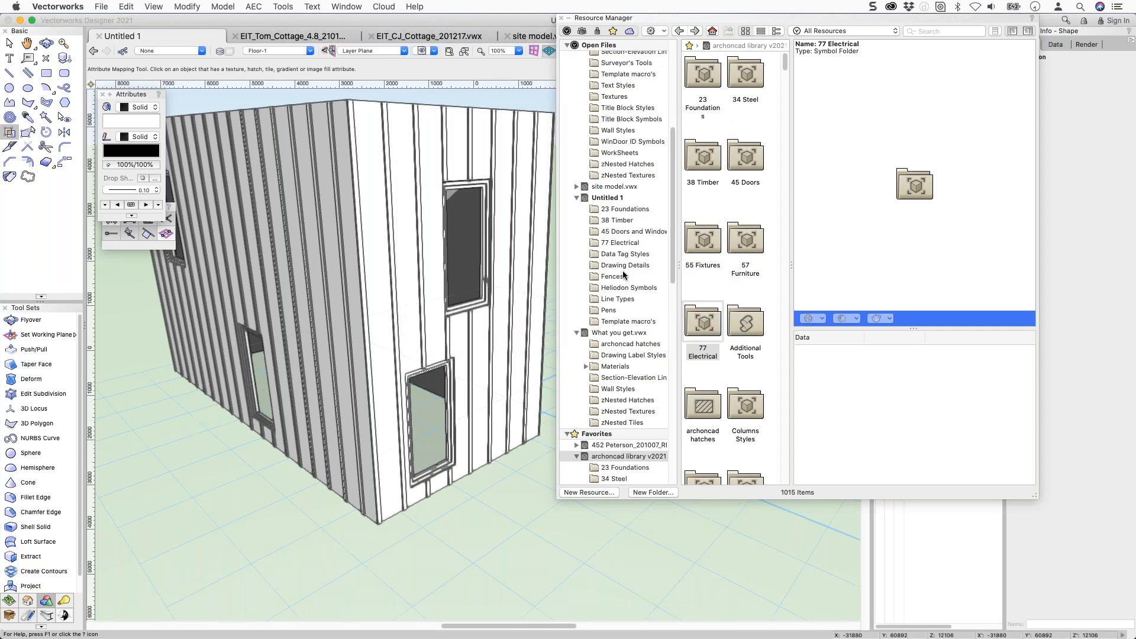
click(615, 243)
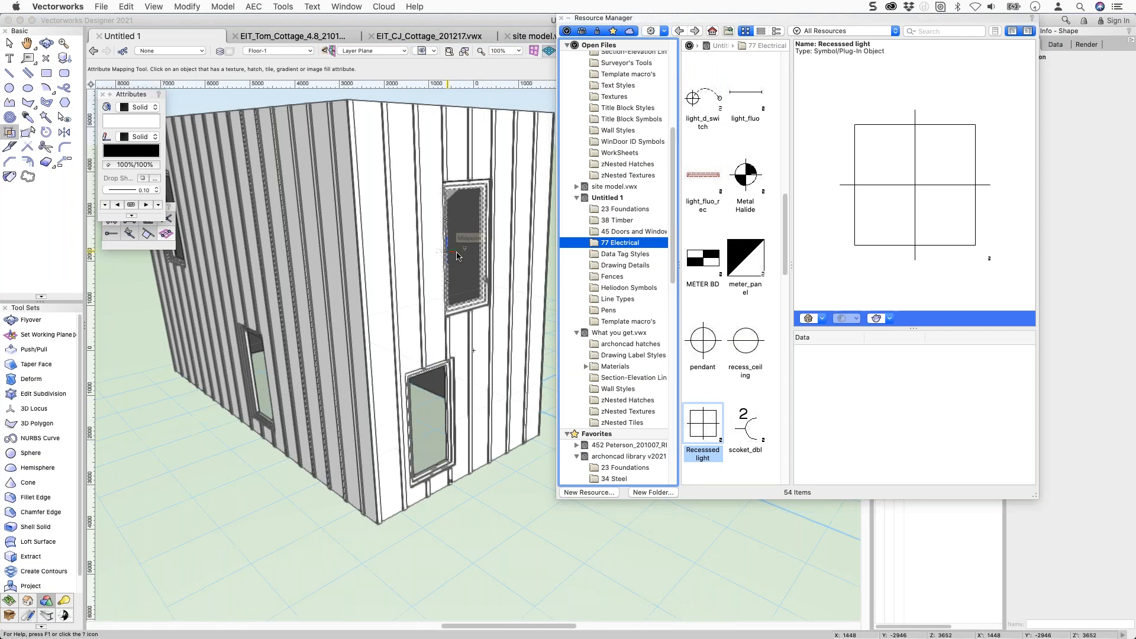
Inspect the pendant symbol's records, then select the socket symbol.
scroll(710, 296, down, 2)
click(712, 301)
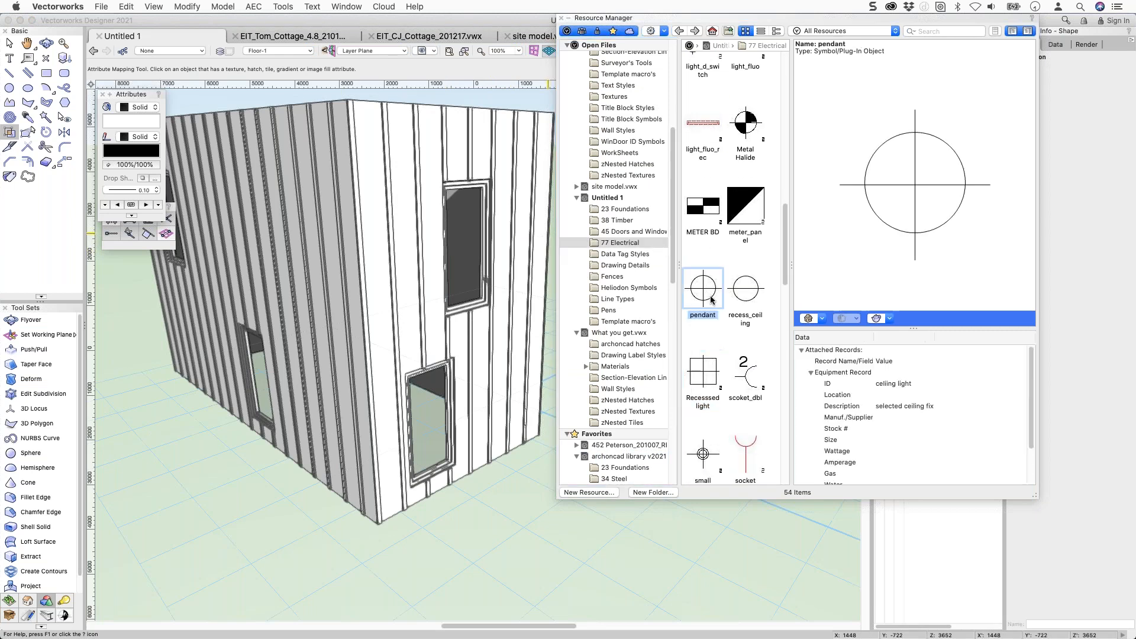
scroll(716, 303, down, 2)
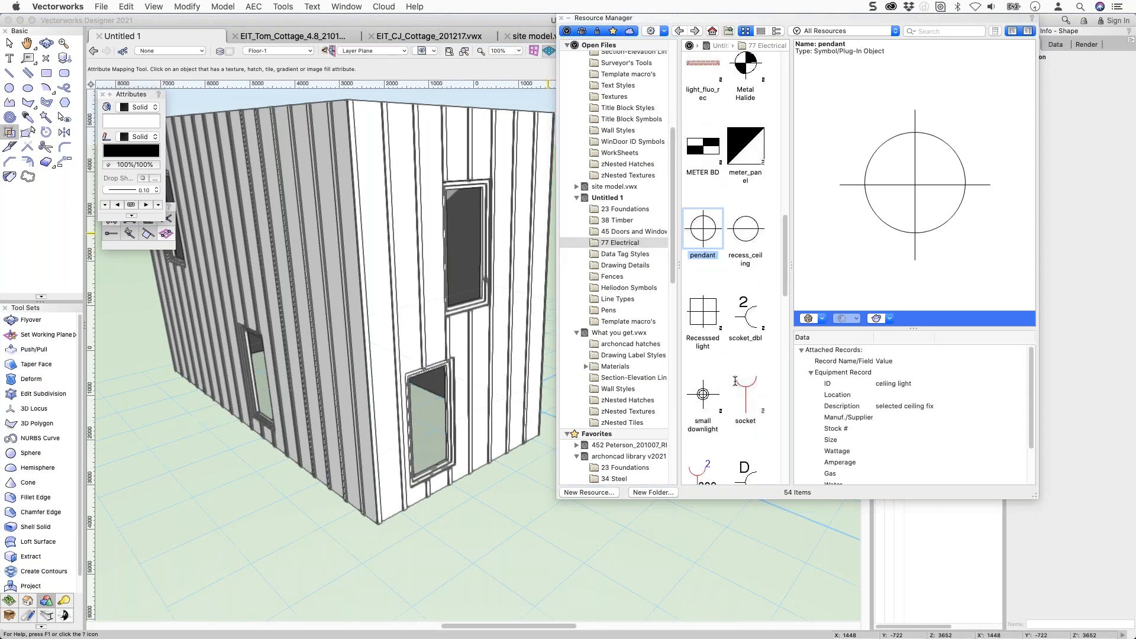
click(736, 381)
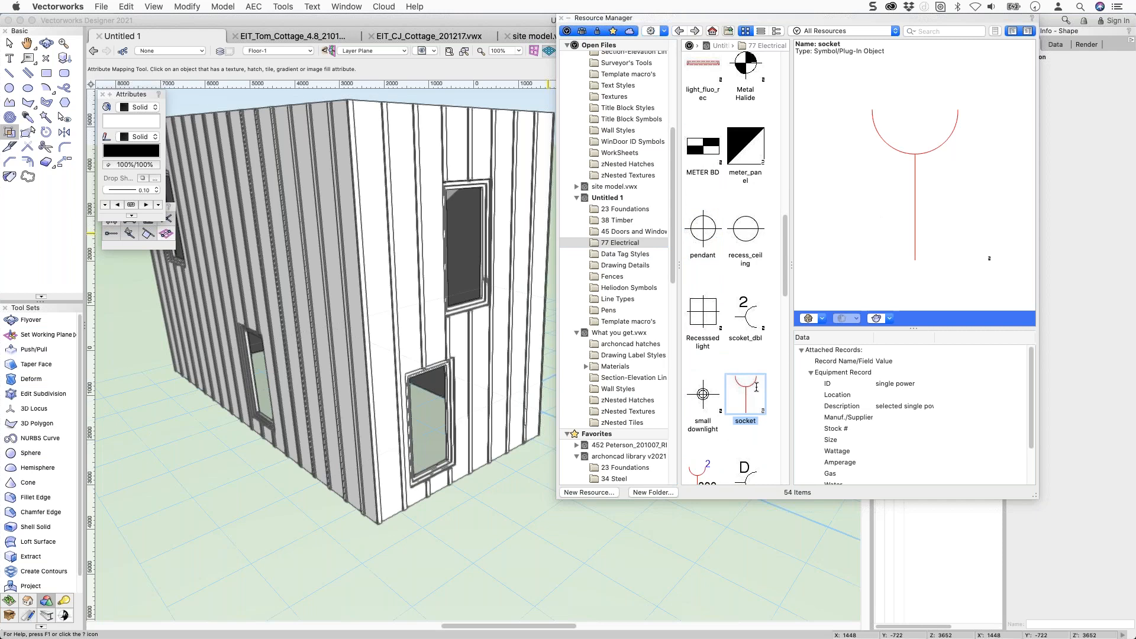
Turn on Insert in Walls (On Edge) in the socket's Symbol Options and confirm.
right_click(752, 385)
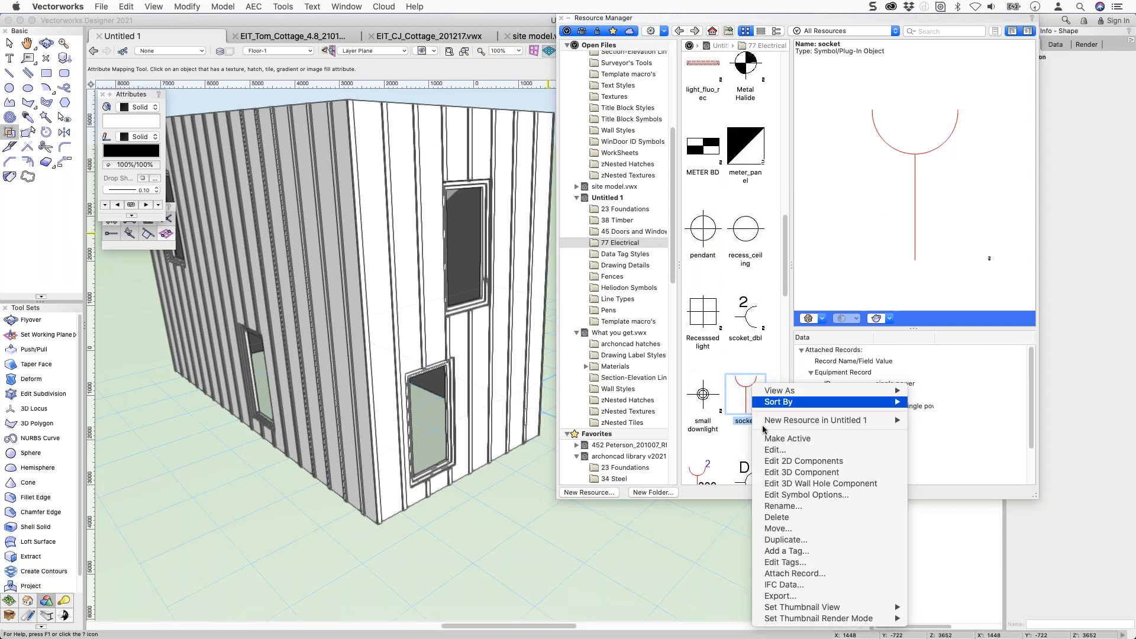
click(770, 498)
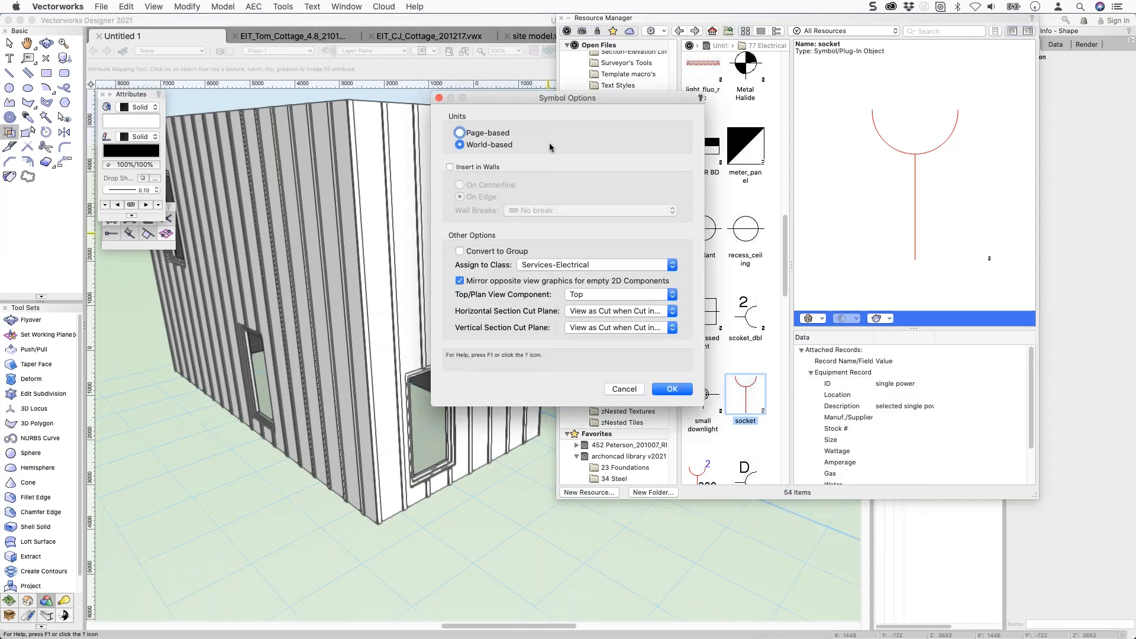
click(472, 169)
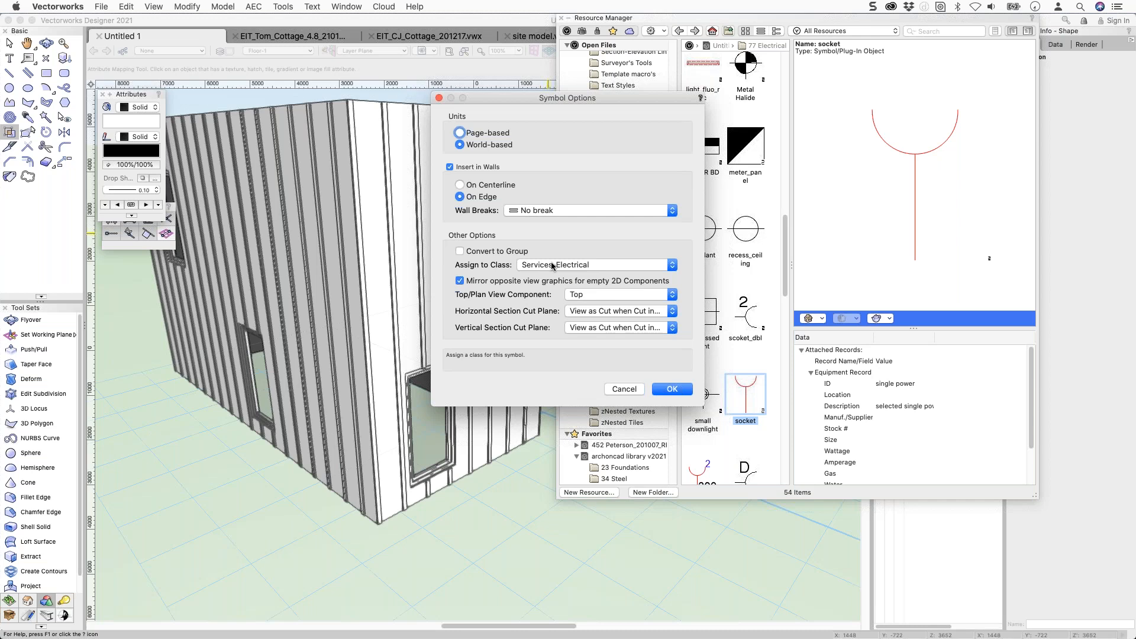
key(Return)
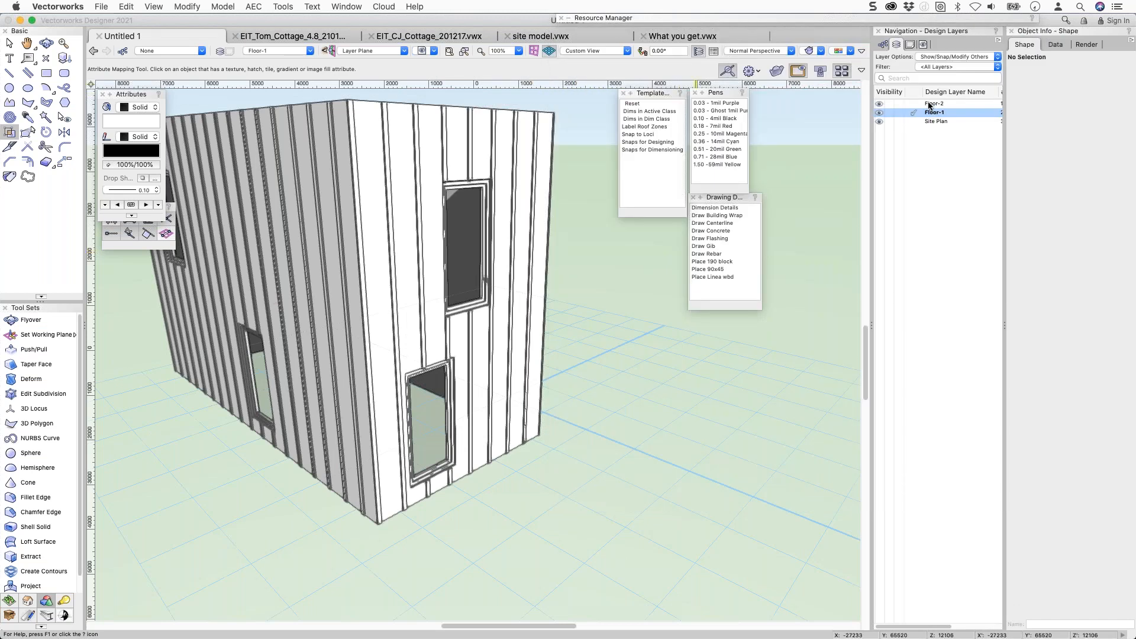
Set layer options to Active Only and switch to Floor-2 in Top/Plan view.
click(933, 57)
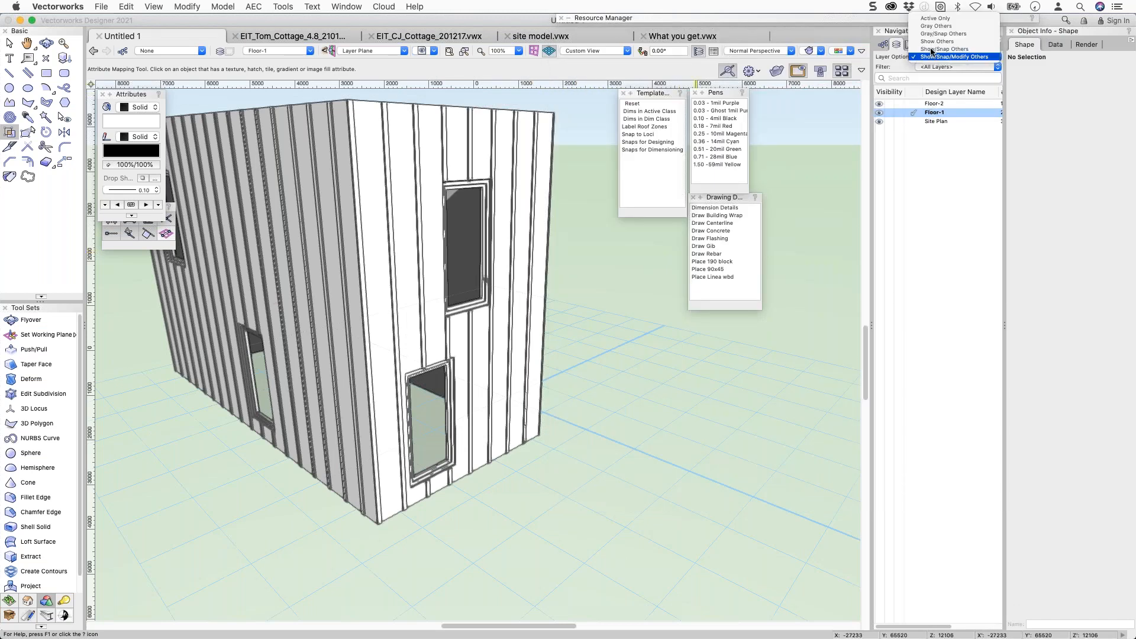
click(933, 18)
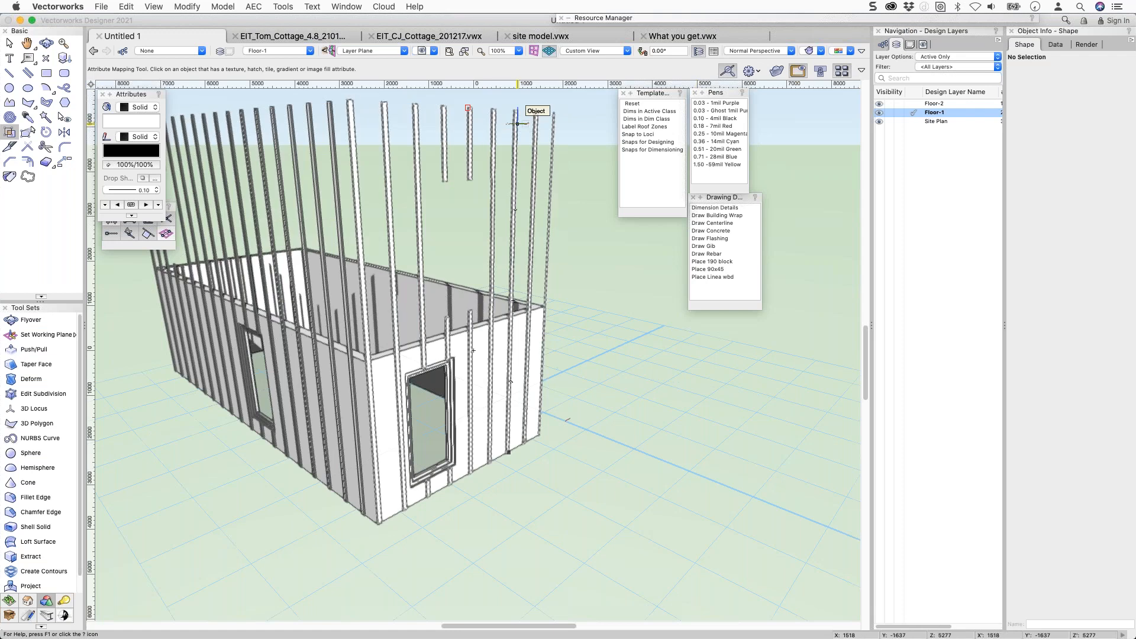
key(super+Up)
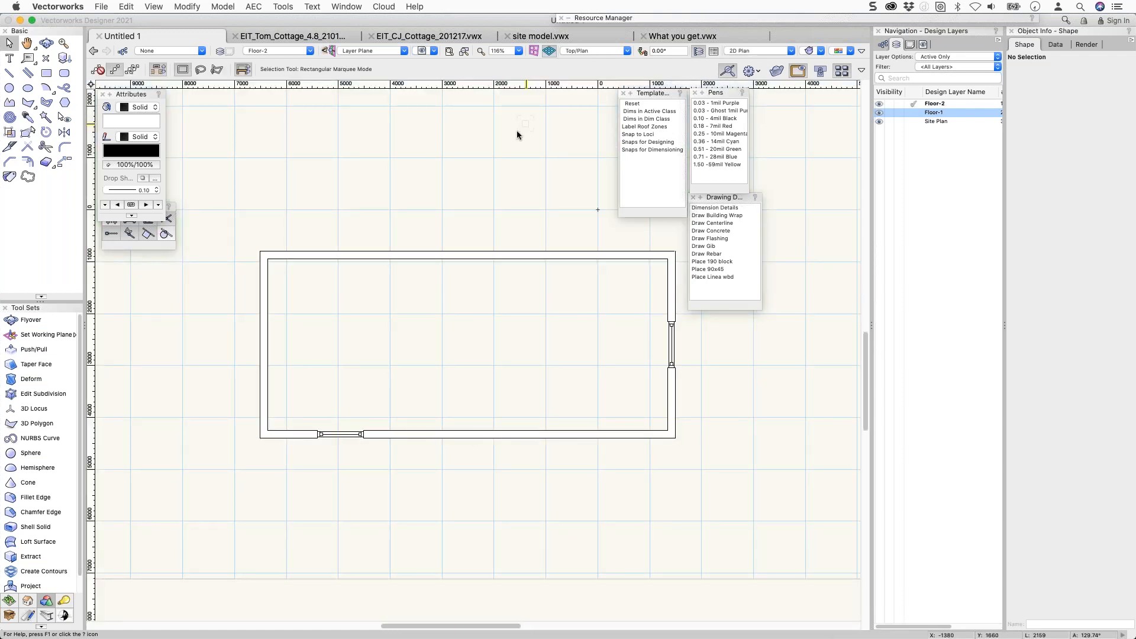
Bring the Resource Manager back with the socket symbol previewed.
mouse_move(724, 18)
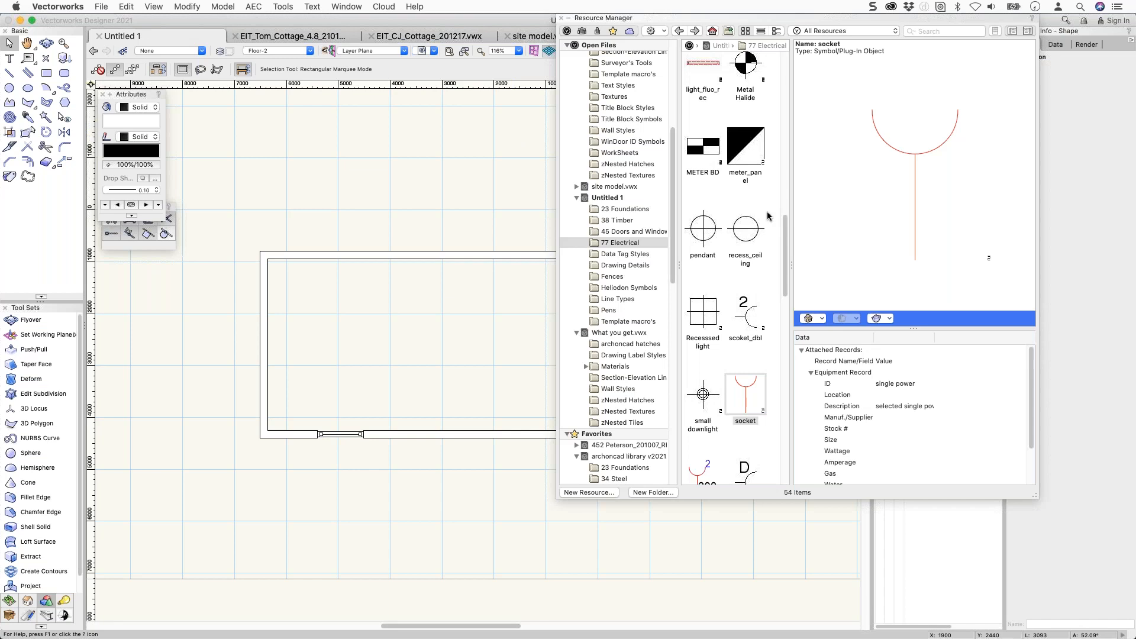
click(746, 409)
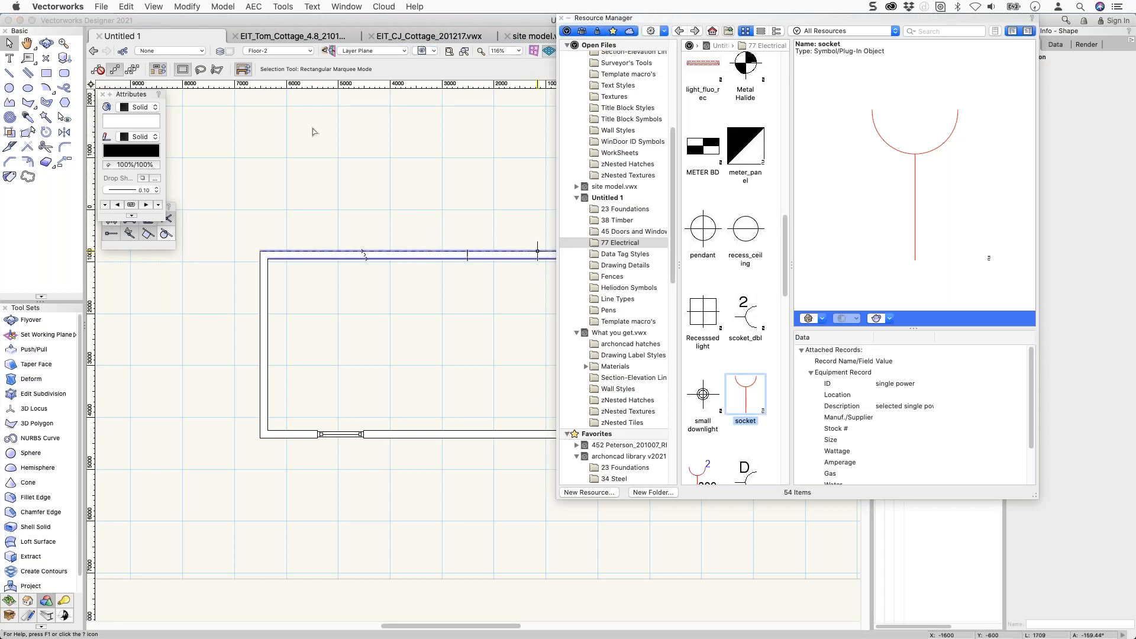
click(178, 51)
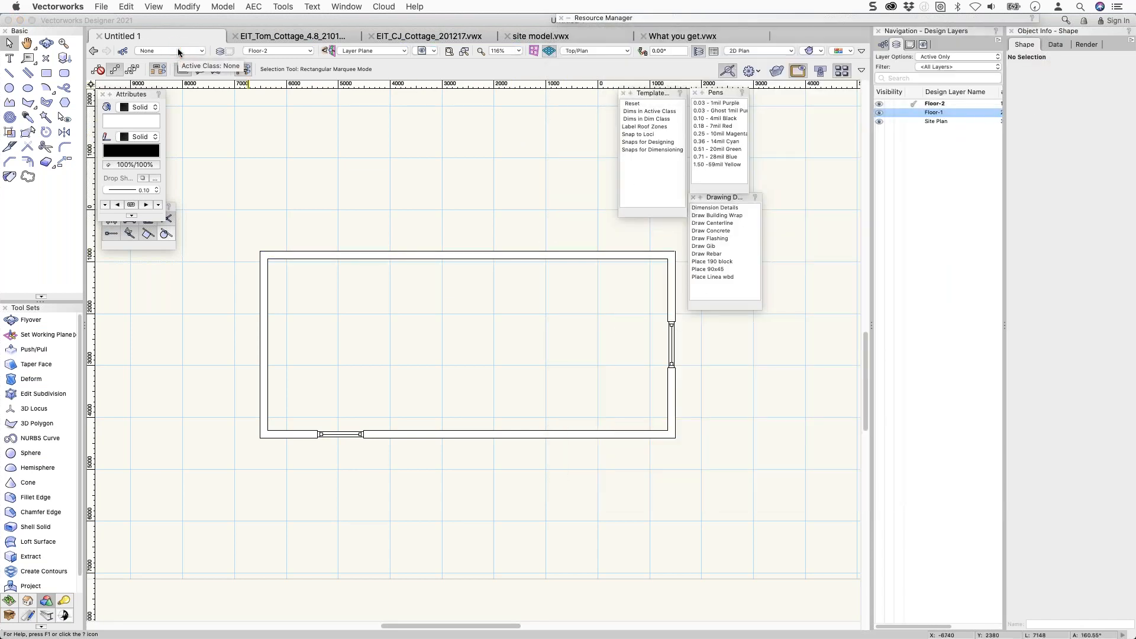
mouse_move(712, 21)
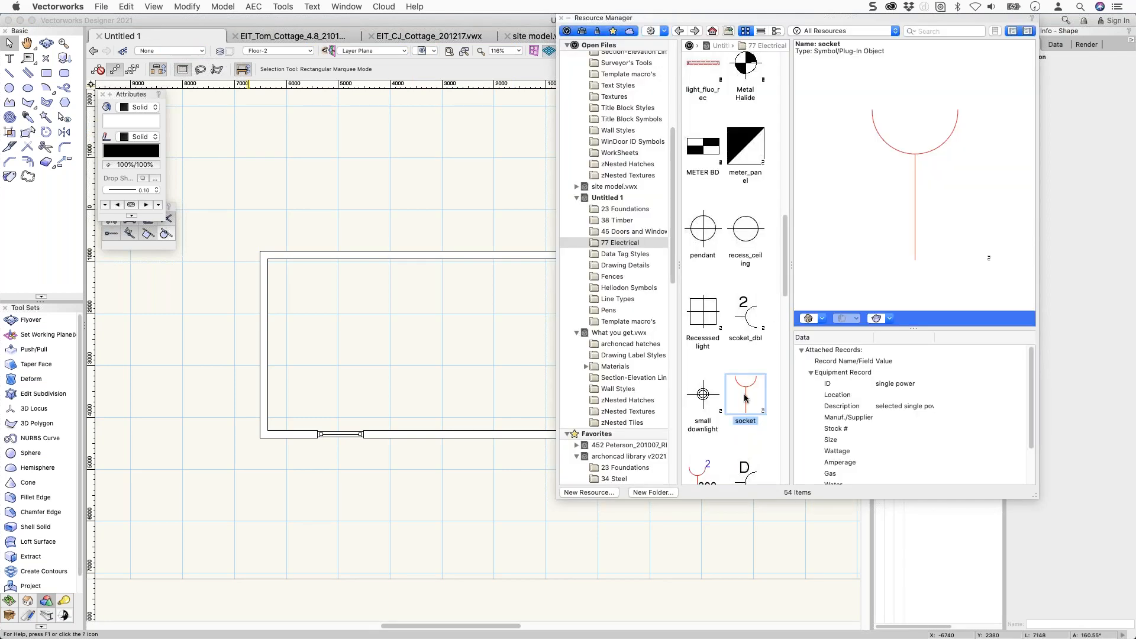
Activate the socket symbol and confirm Insert in Walls in its Symbol Options.
double_click(745, 395)
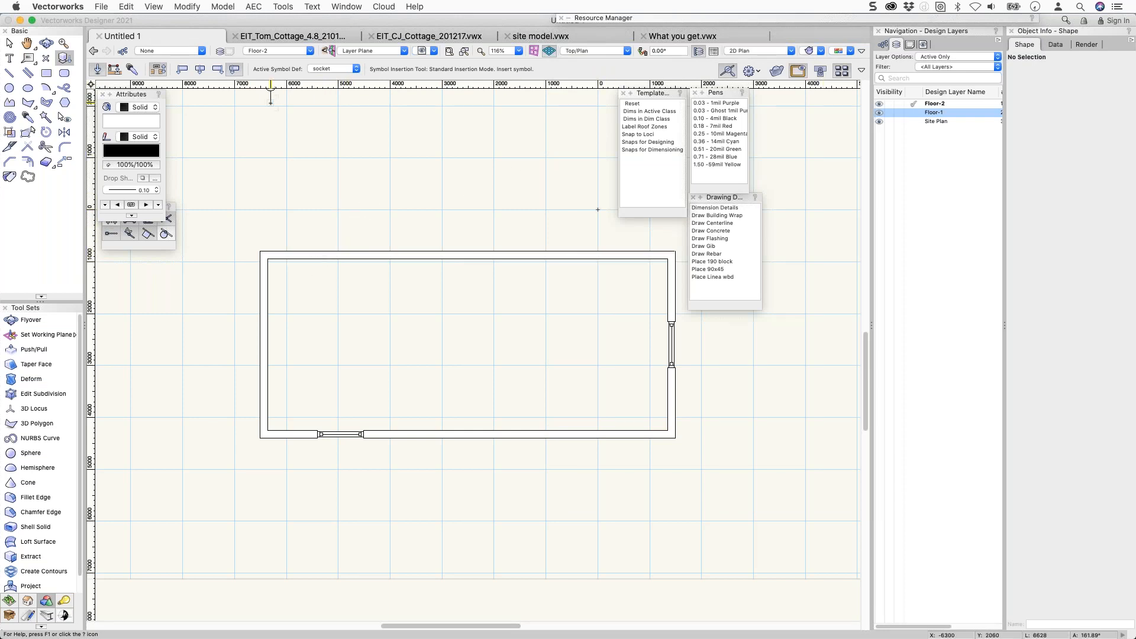
mouse_move(794, 18)
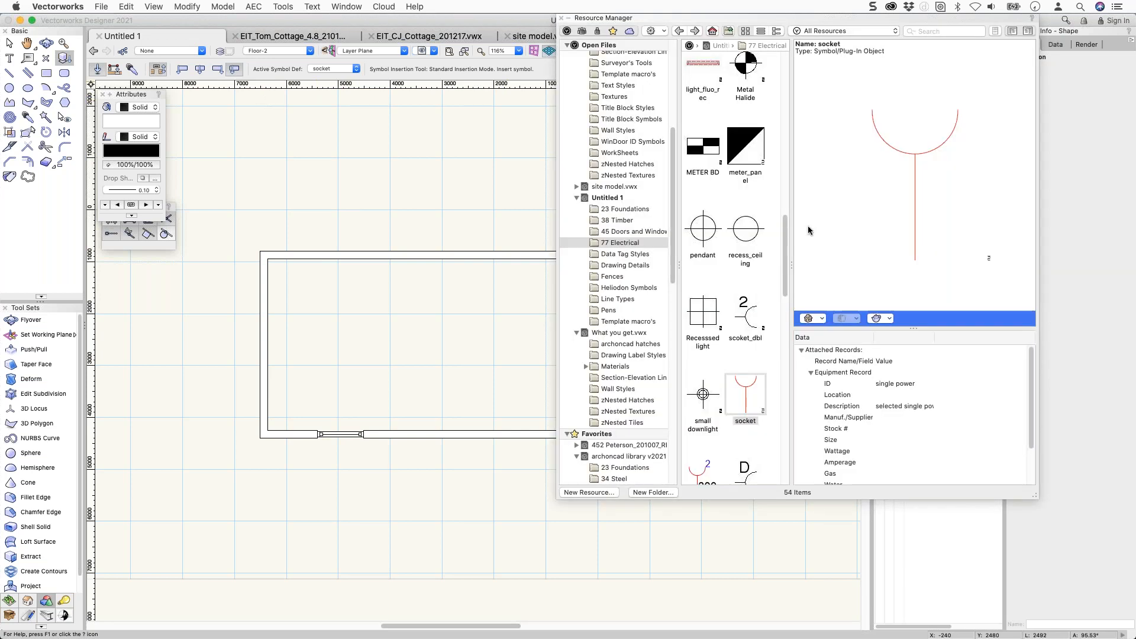
right_click(741, 379)
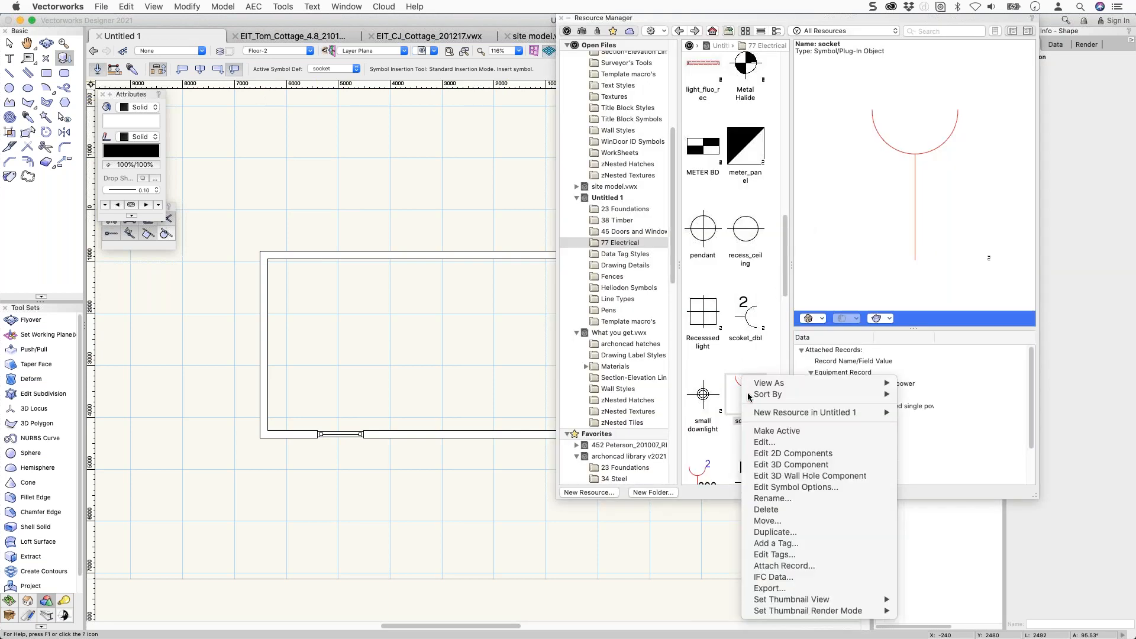
click(796, 487)
click(474, 166)
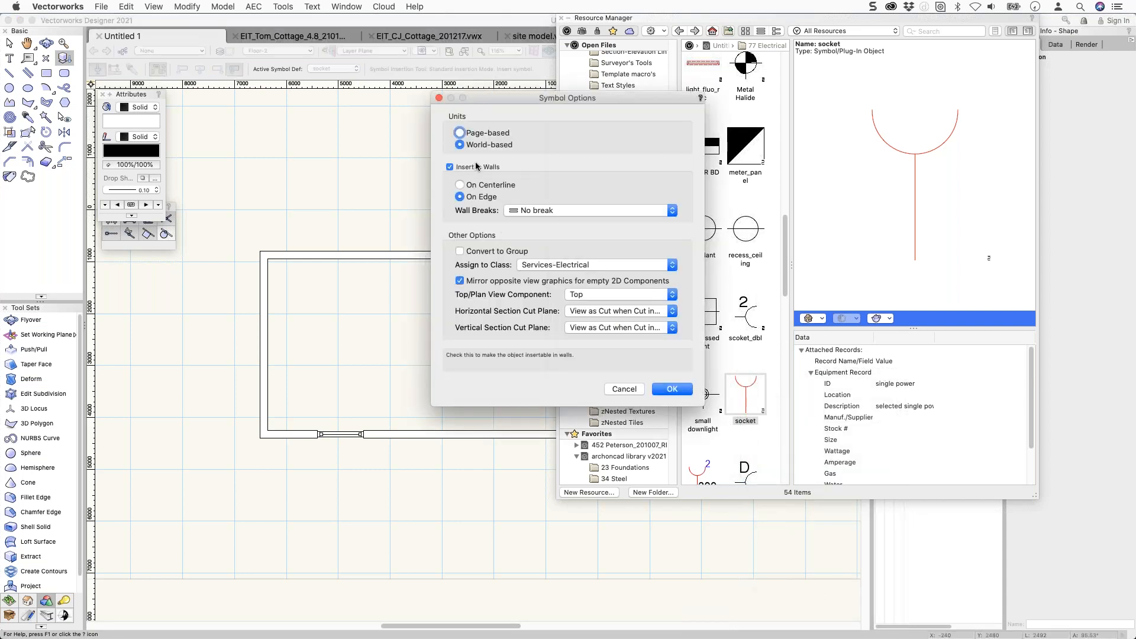
click(671, 389)
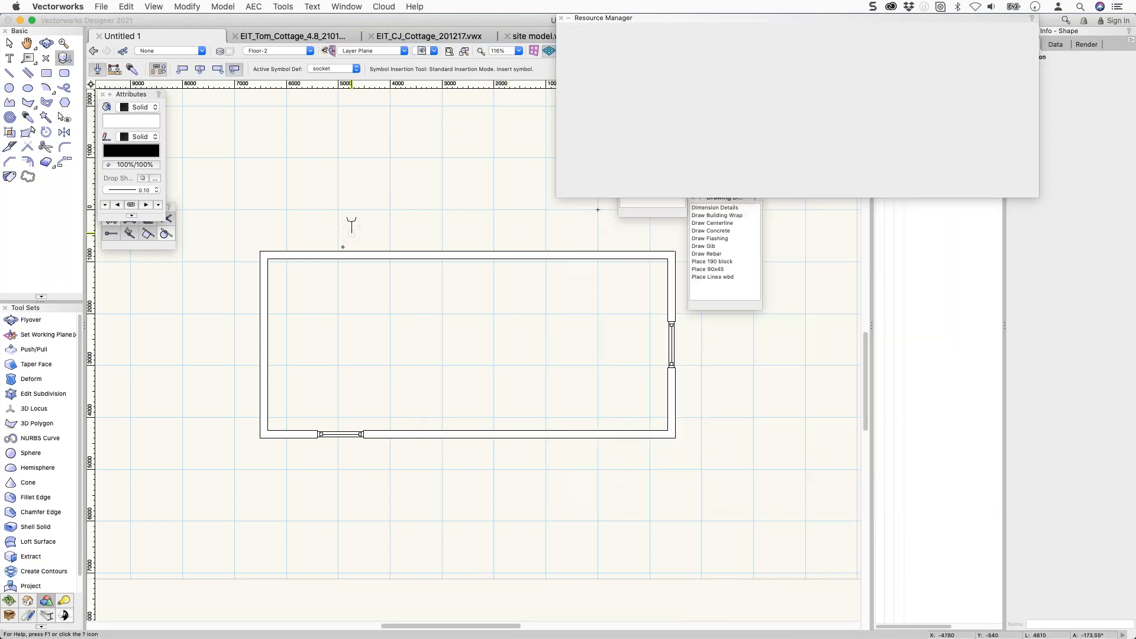
Insert two sockets in the top wall and one in the bottom wall, then test-move the top wall.
click(315, 264)
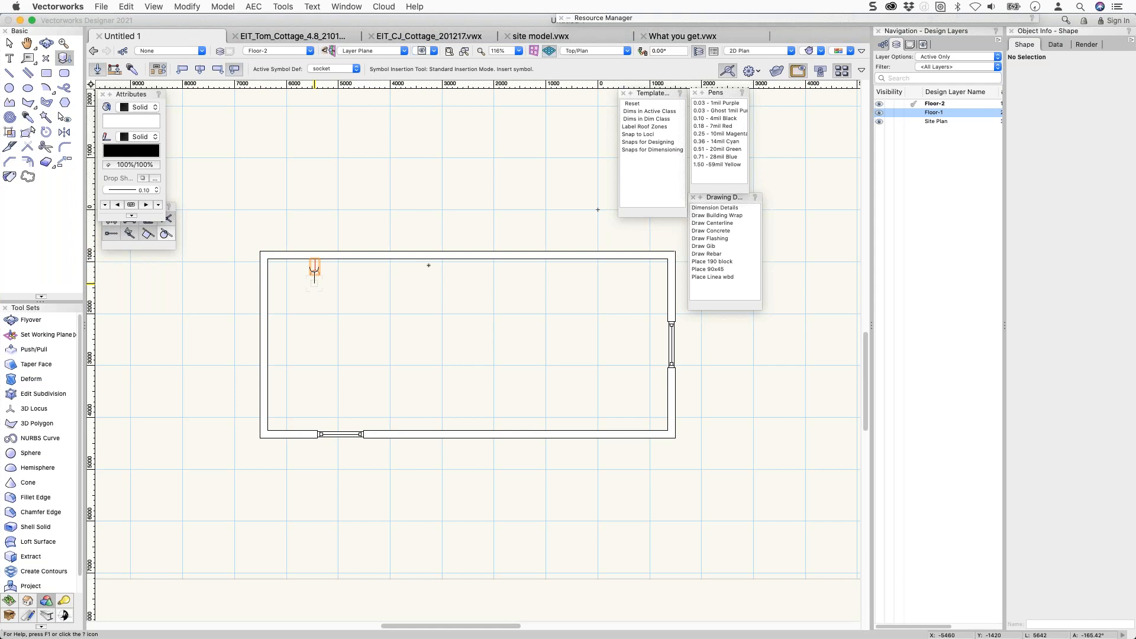
click(468, 265)
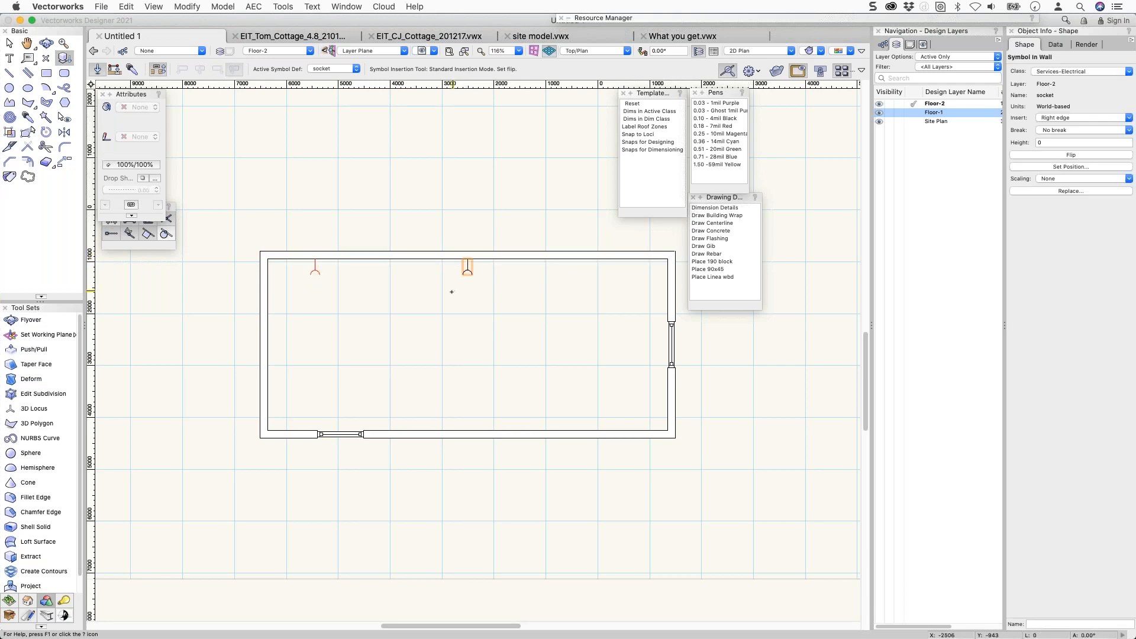
click(409, 425)
key(x)
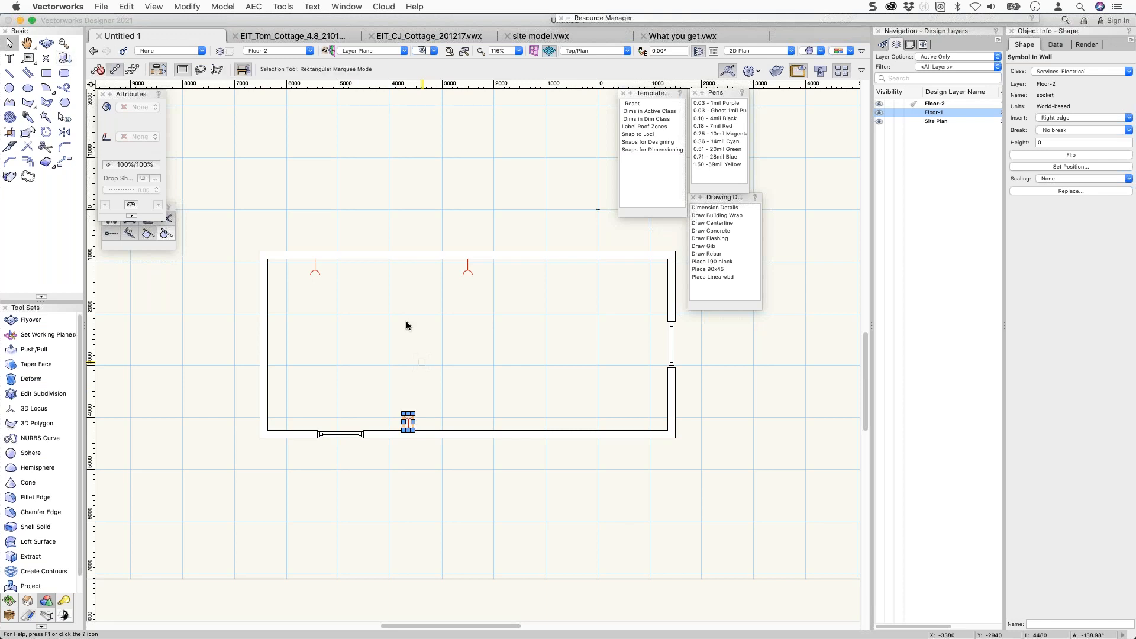
drag(384, 259, 383, 217)
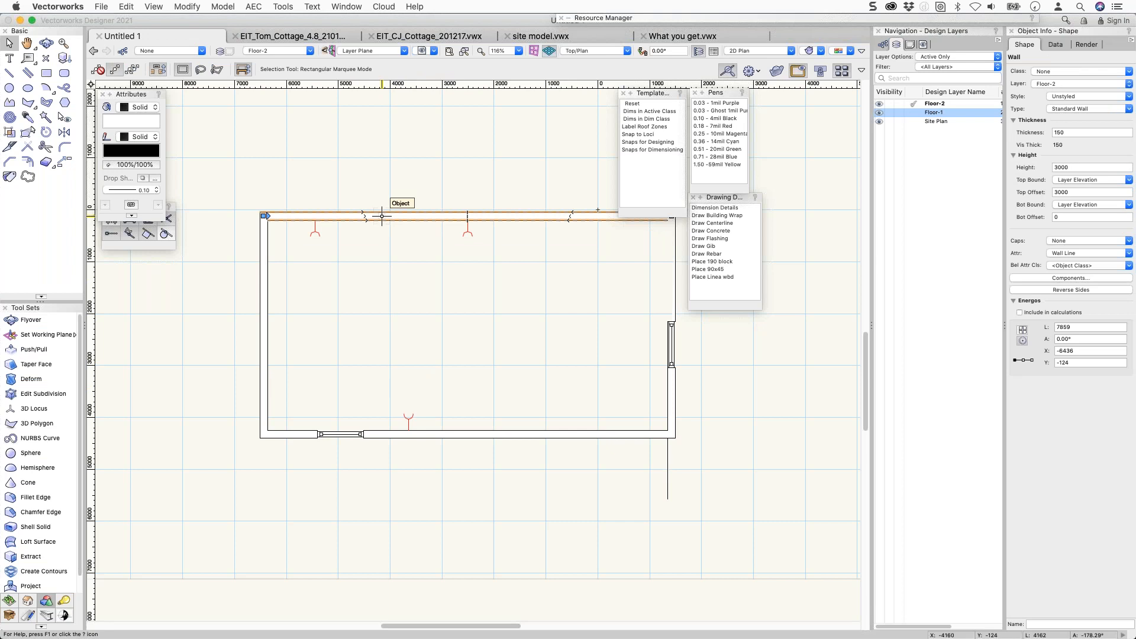
drag(382, 217, 383, 254)
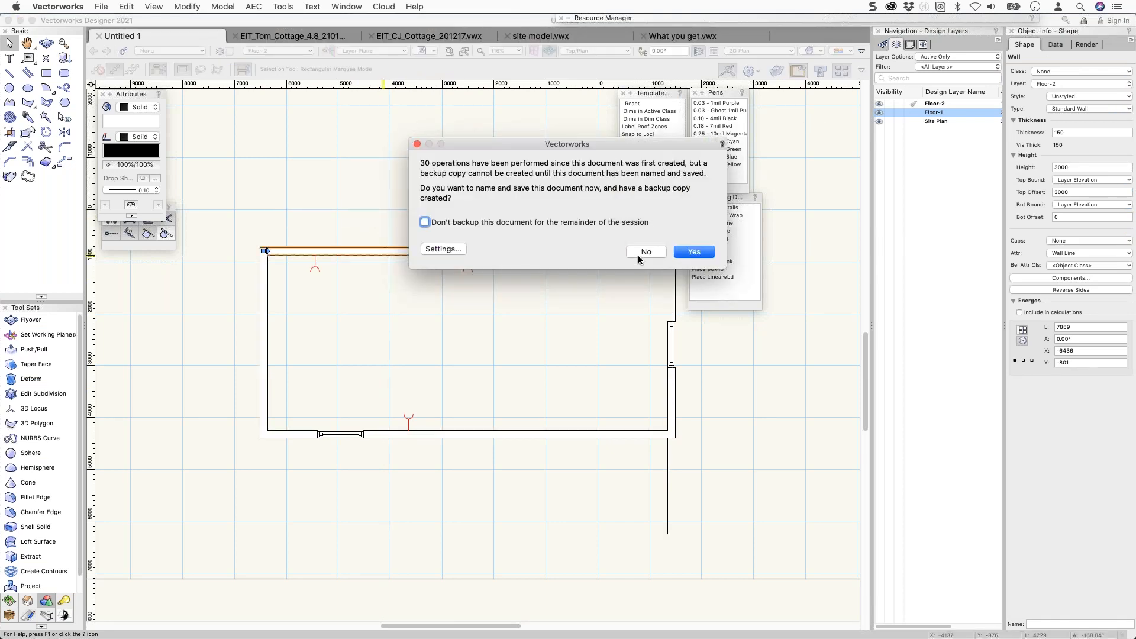
Decline the backup save and enable Insert in Walls in the switch symbol's options.
click(645, 252)
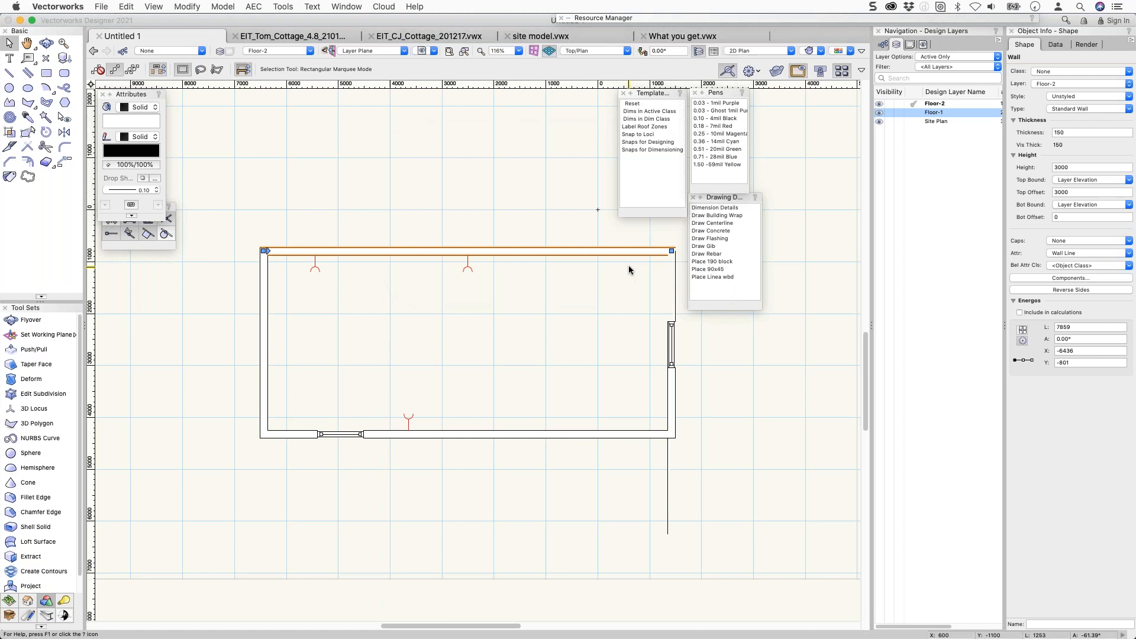
click(814, 18)
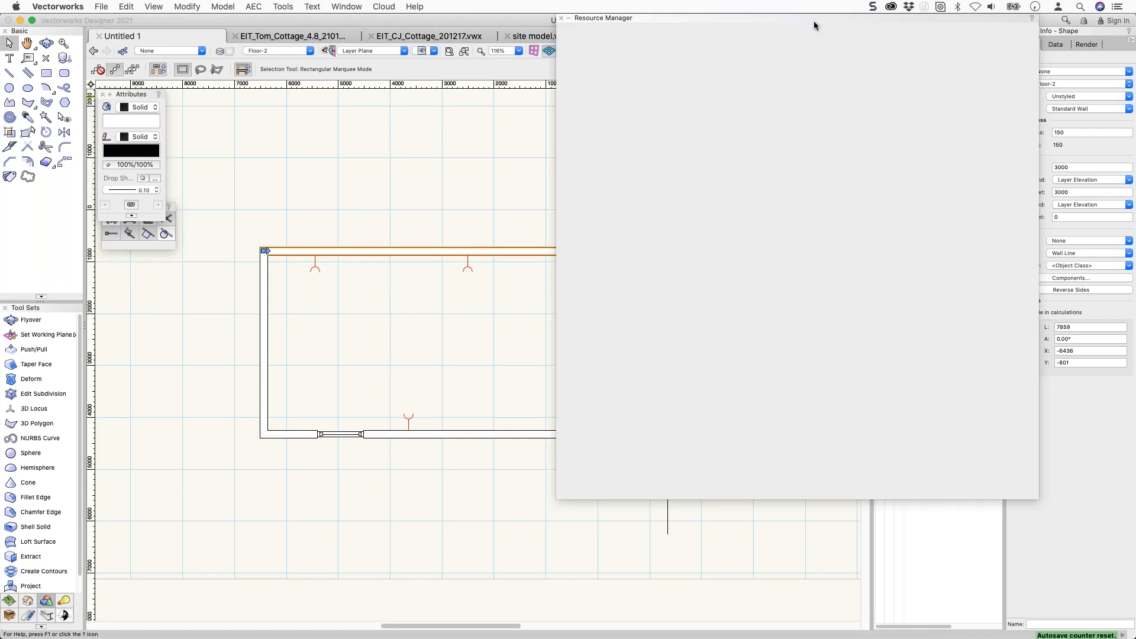
scroll(762, 320, down, 10)
scroll(762, 320, down, 5)
right_click(711, 353)
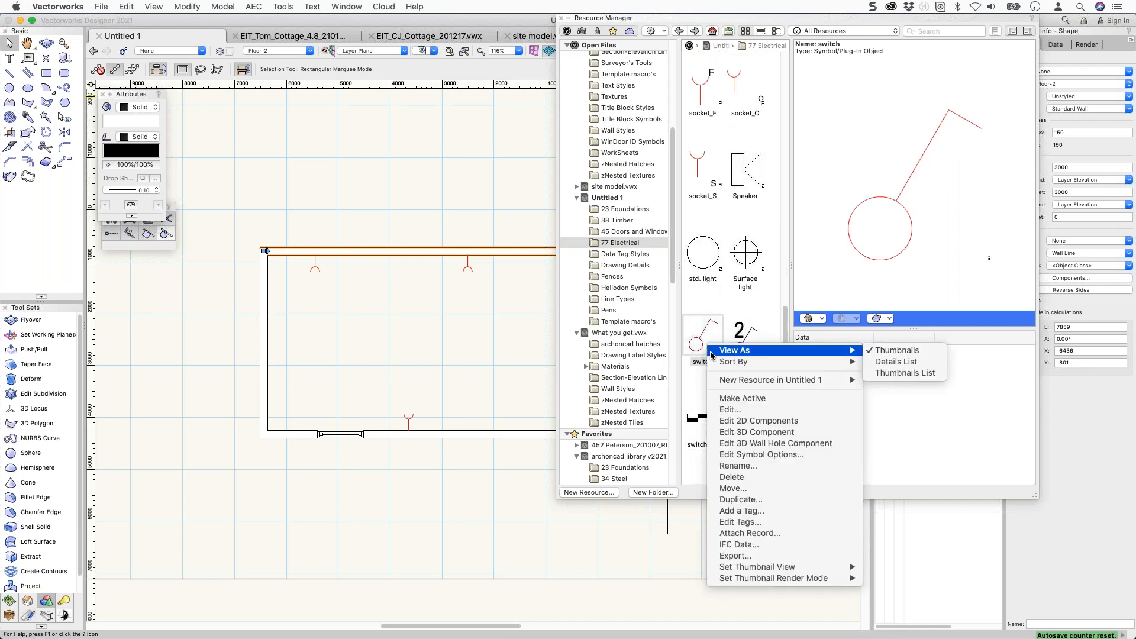
click(737, 454)
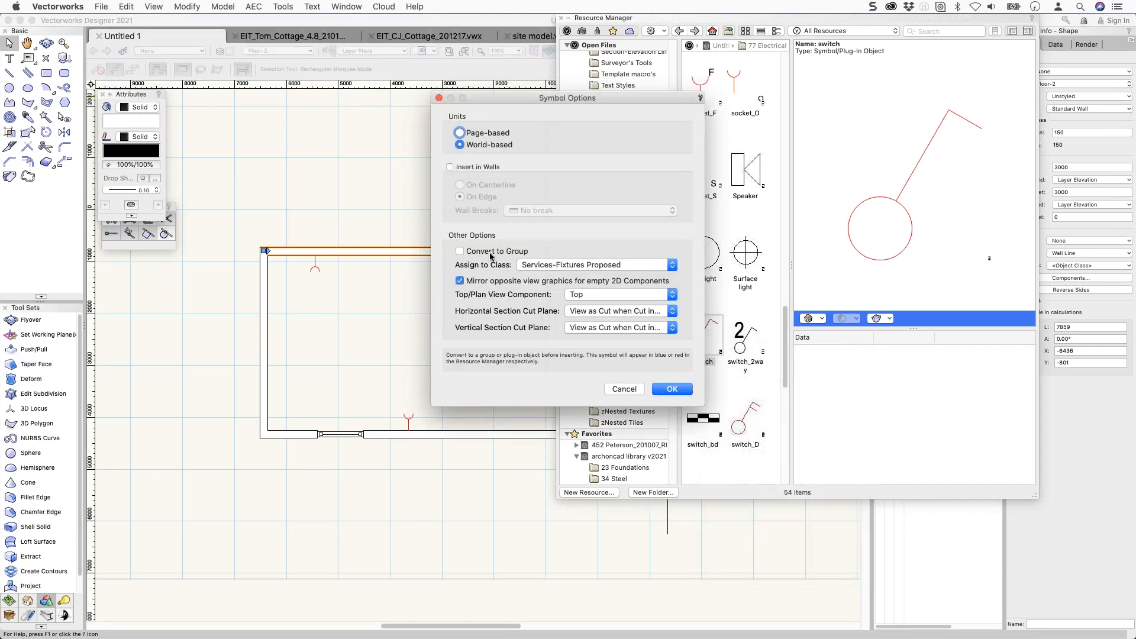
click(473, 167)
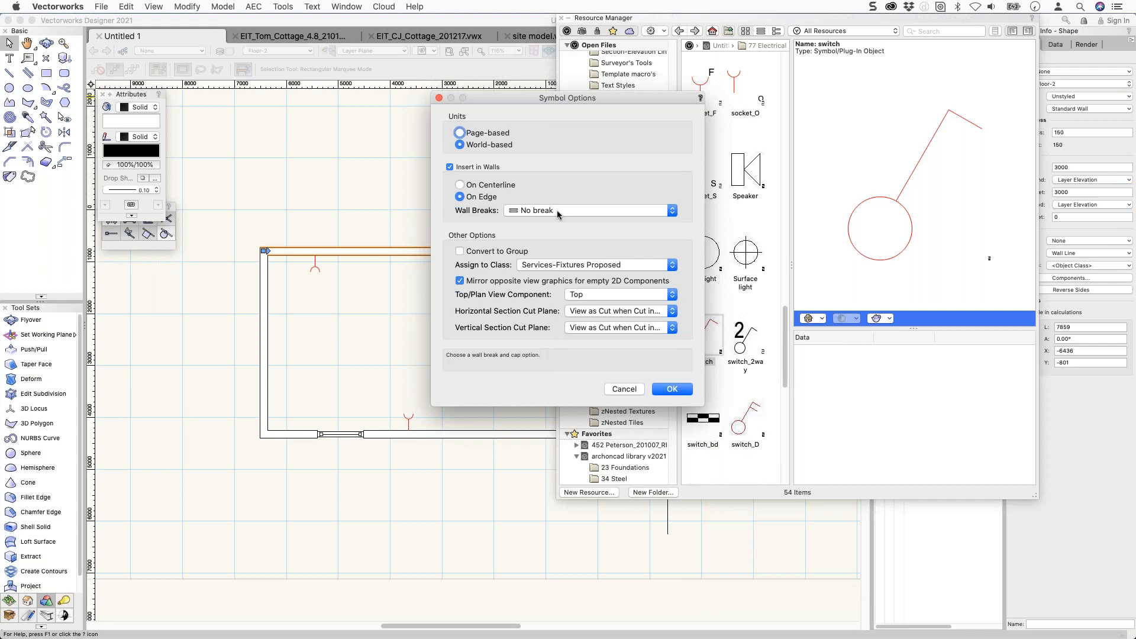
click(672, 389)
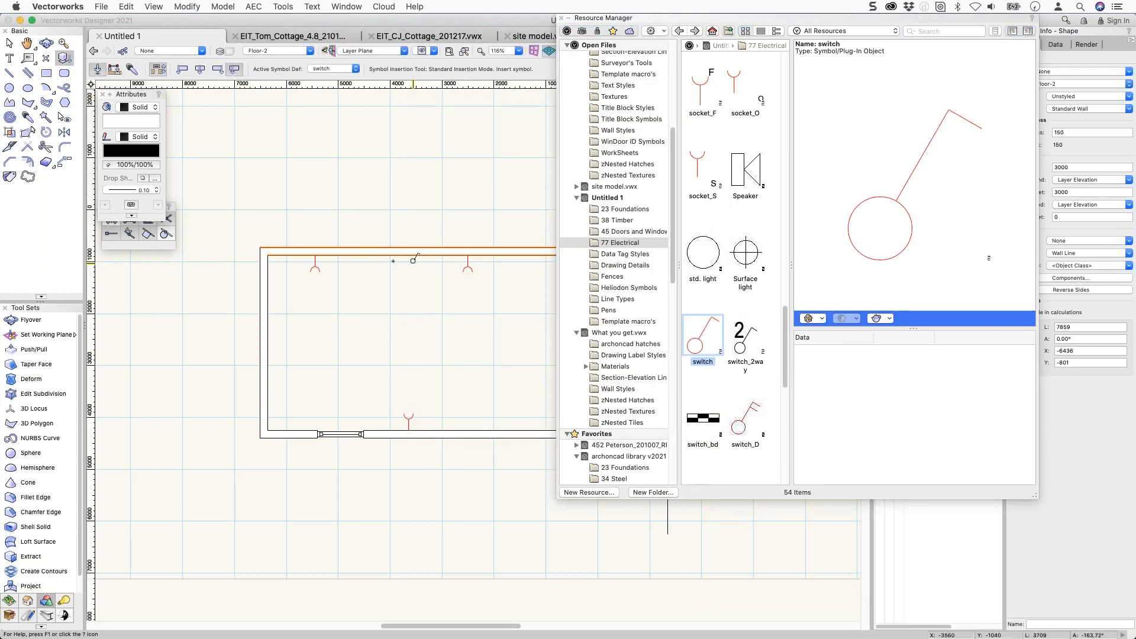
Place switches in the top, left and bottom walls.
click(360, 286)
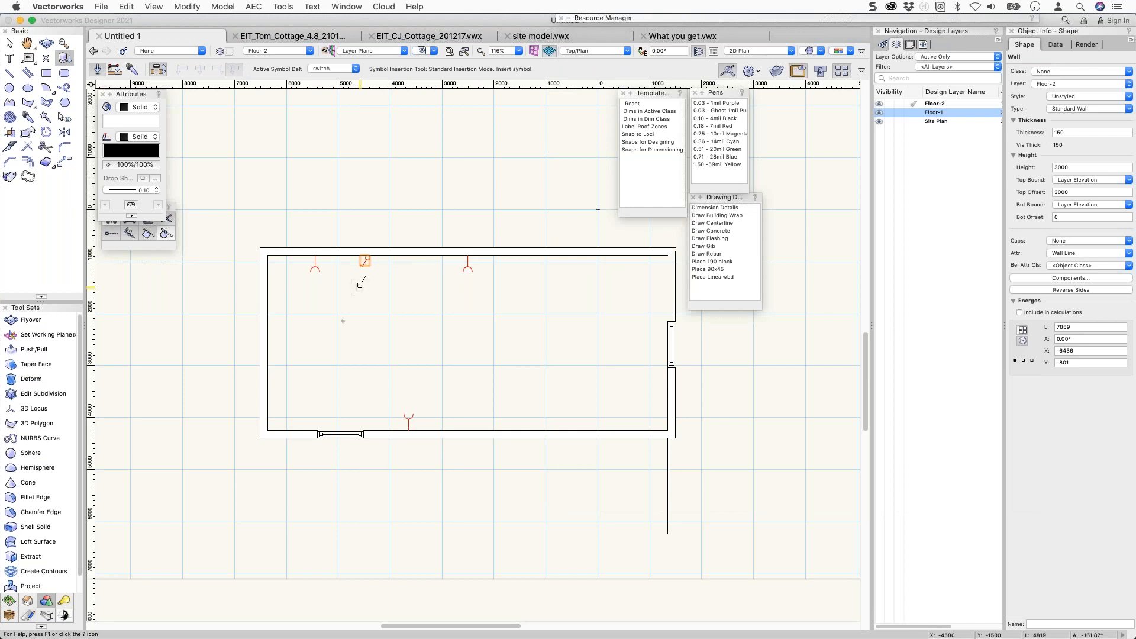
scroll(320, 385, up, 4)
click(171, 402)
click(246, 500)
scroll(344, 414, down, 2)
Select the left wall and drag it slightly to the right.
key(x)
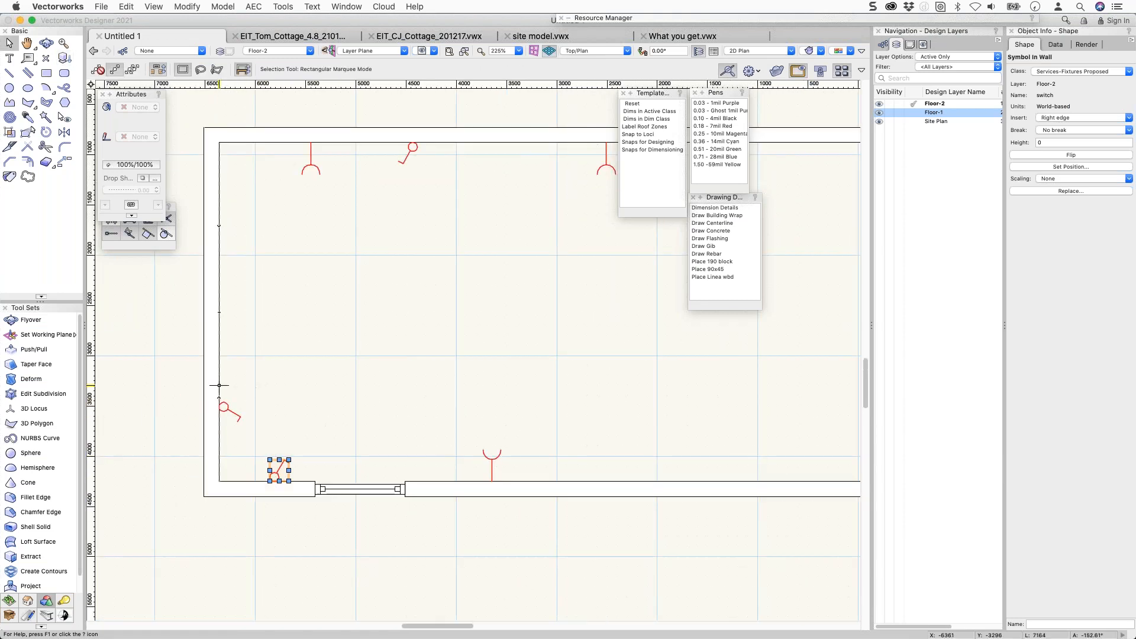
click(176, 385)
drag(177, 385, 223, 382)
Select the socket in the top wall and show the drawing's class list.
scroll(279, 355, down, 2)
scroll(279, 355, down, 1)
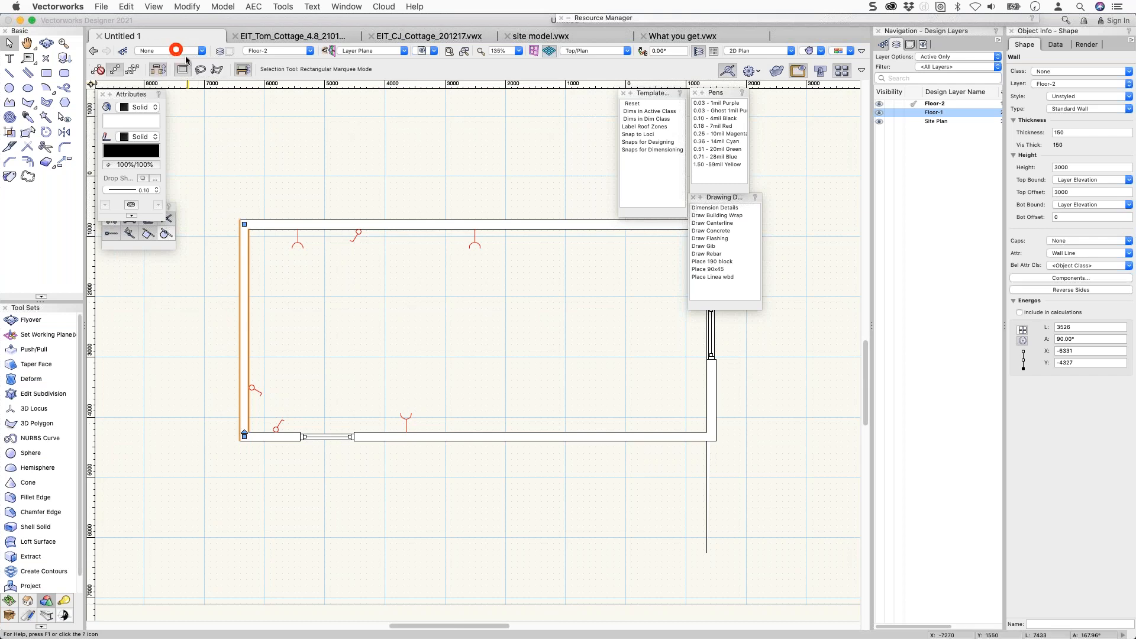
click(297, 242)
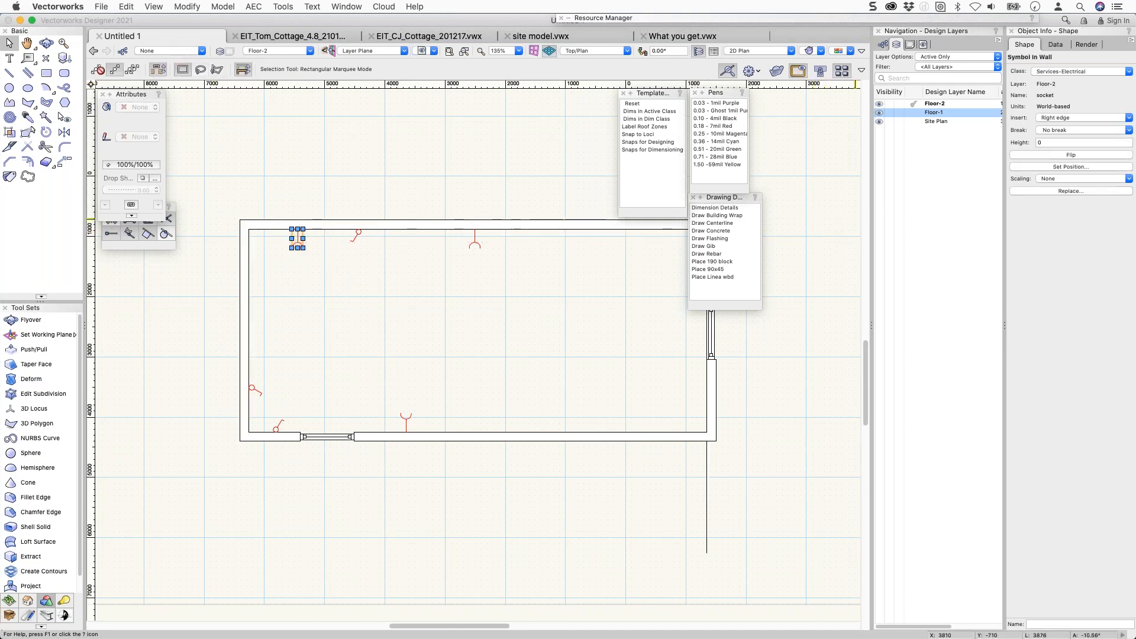
click(882, 45)
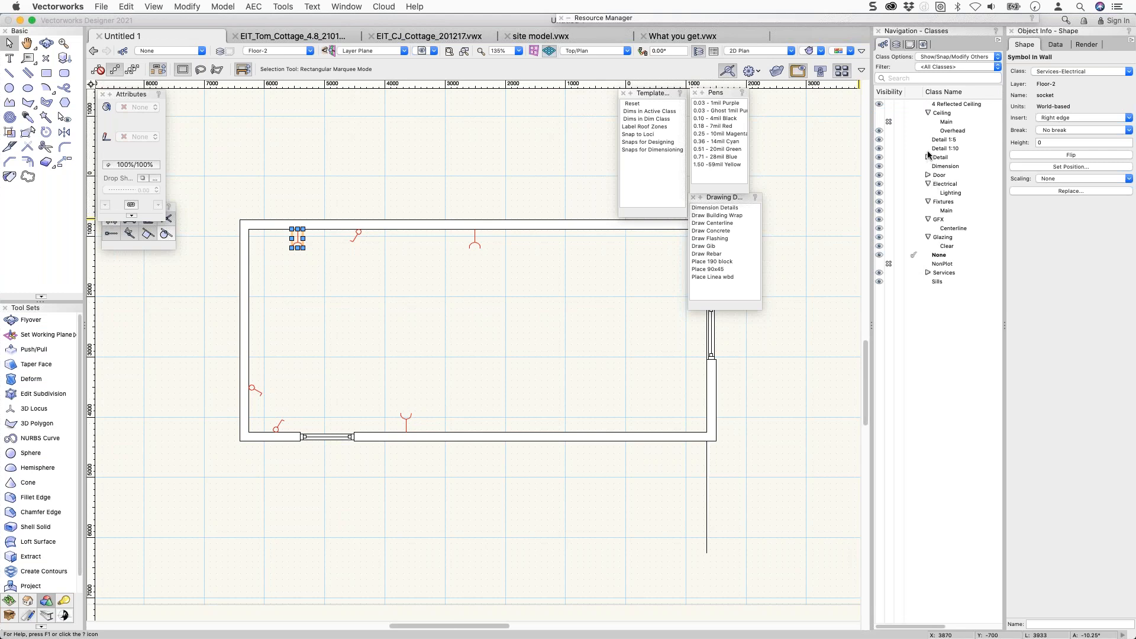
Hide the Services-Electrical class and select the top-wall switch.
click(928, 272)
click(890, 282)
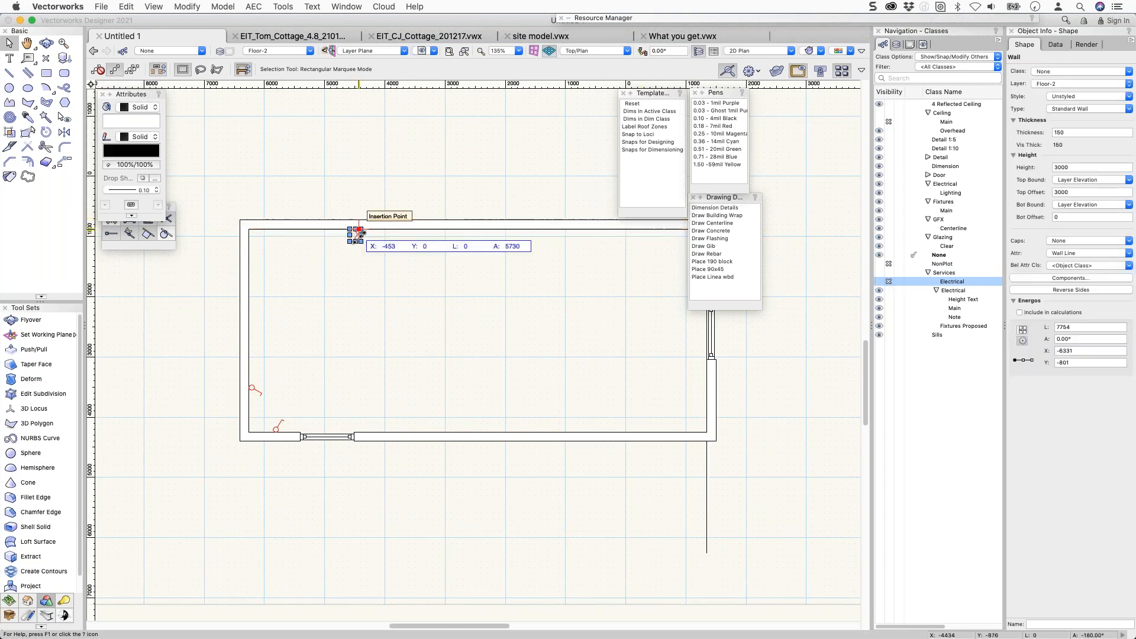
click(356, 234)
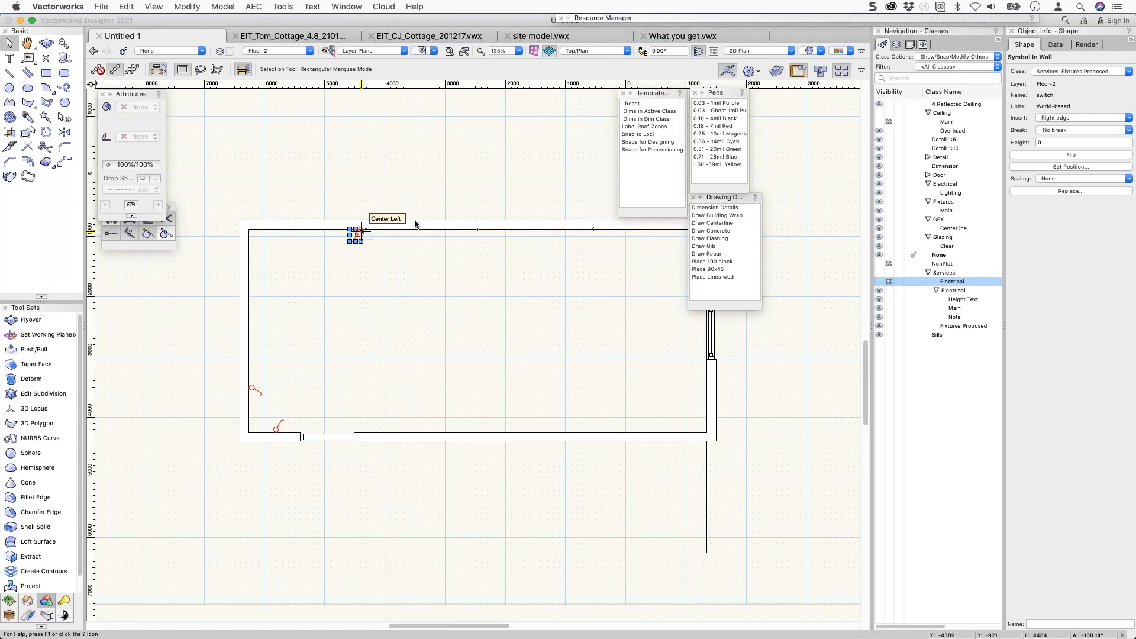
Assign the switch symbol to the Services-Electrical class in its Symbol Options.
click(581, 19)
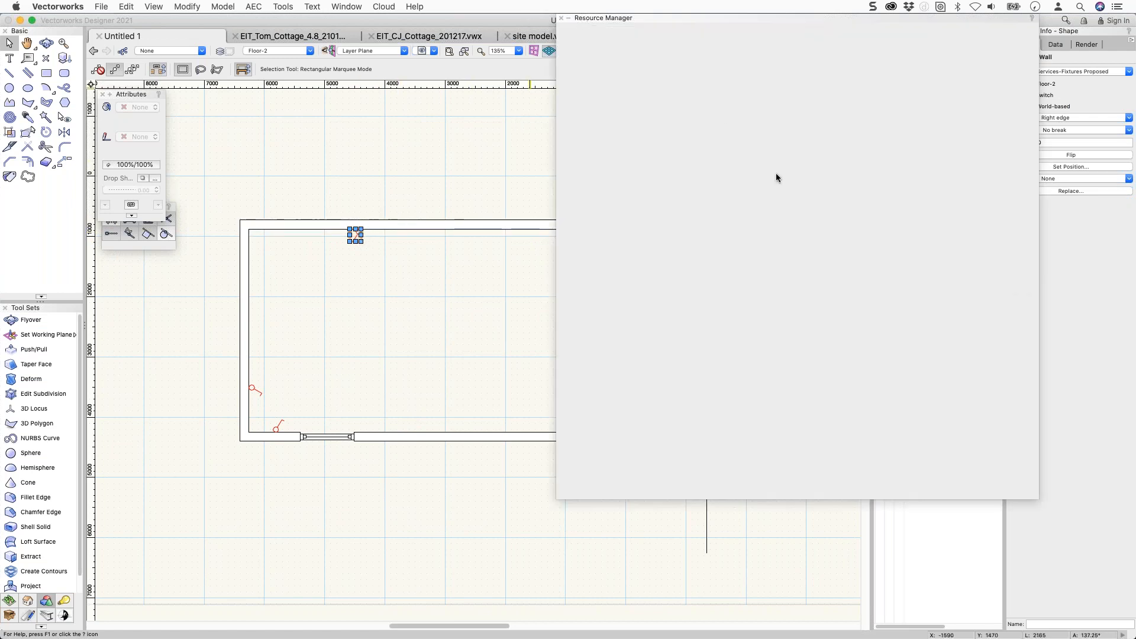
right_click(698, 335)
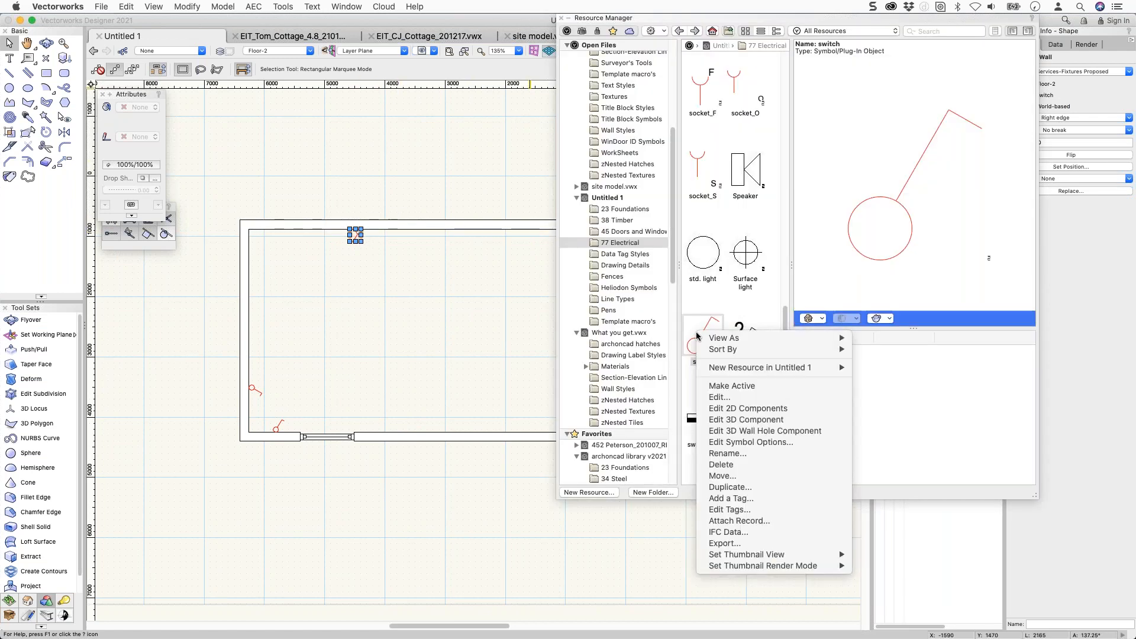
click(757, 443)
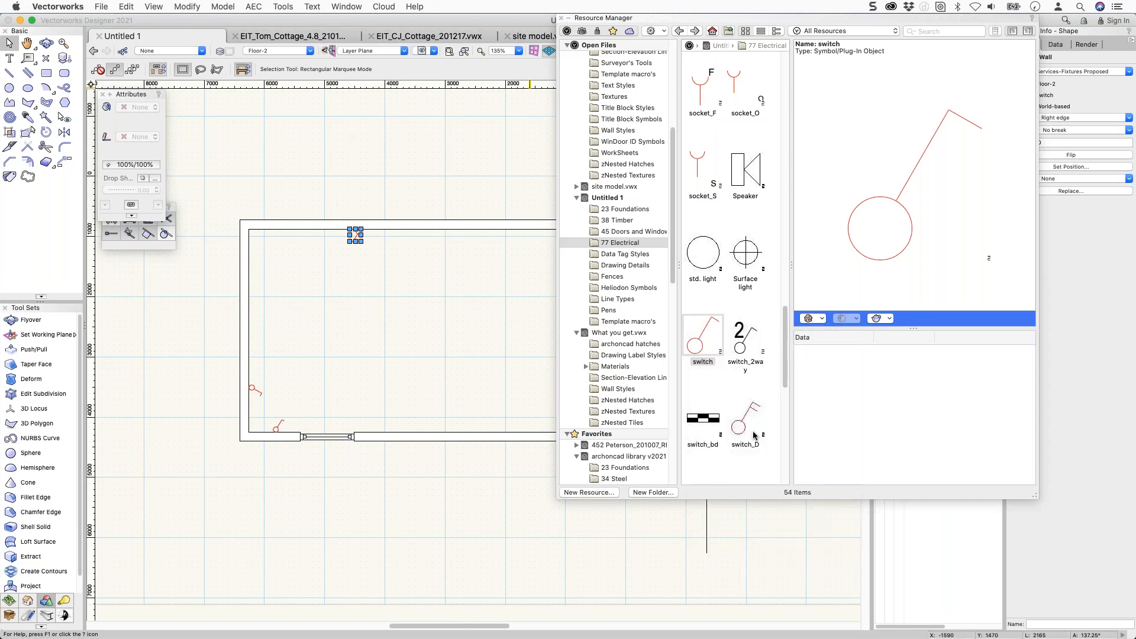
click(545, 265)
click(586, 459)
click(678, 391)
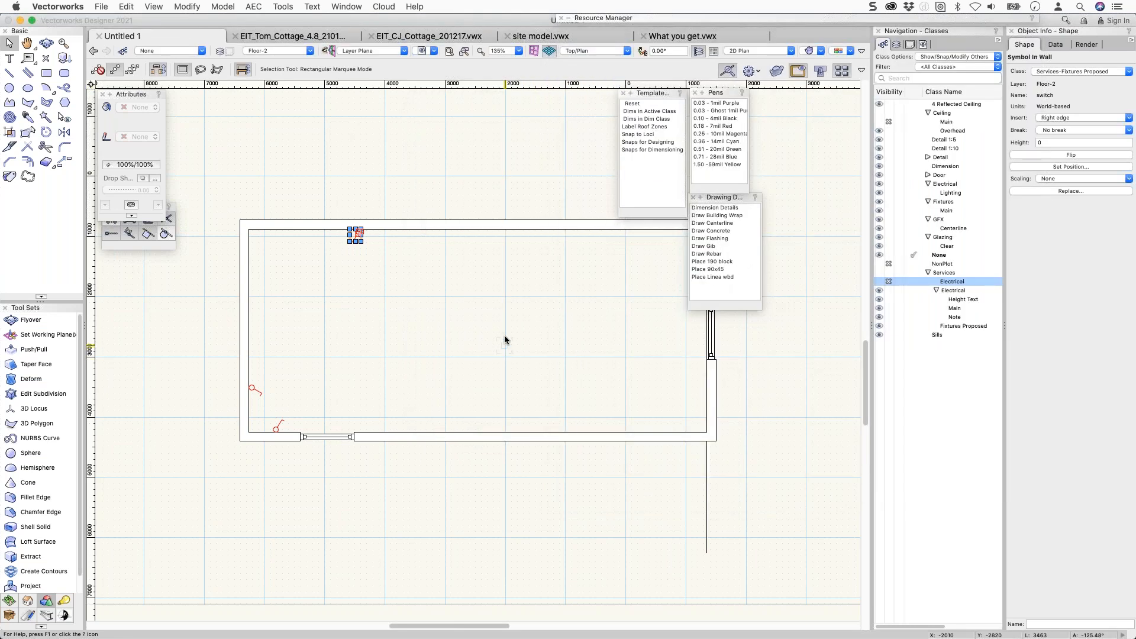
Delete the top-wall switch and move the left-wall switch onto the bottom wall.
key(Delete)
drag(253, 390, 276, 432)
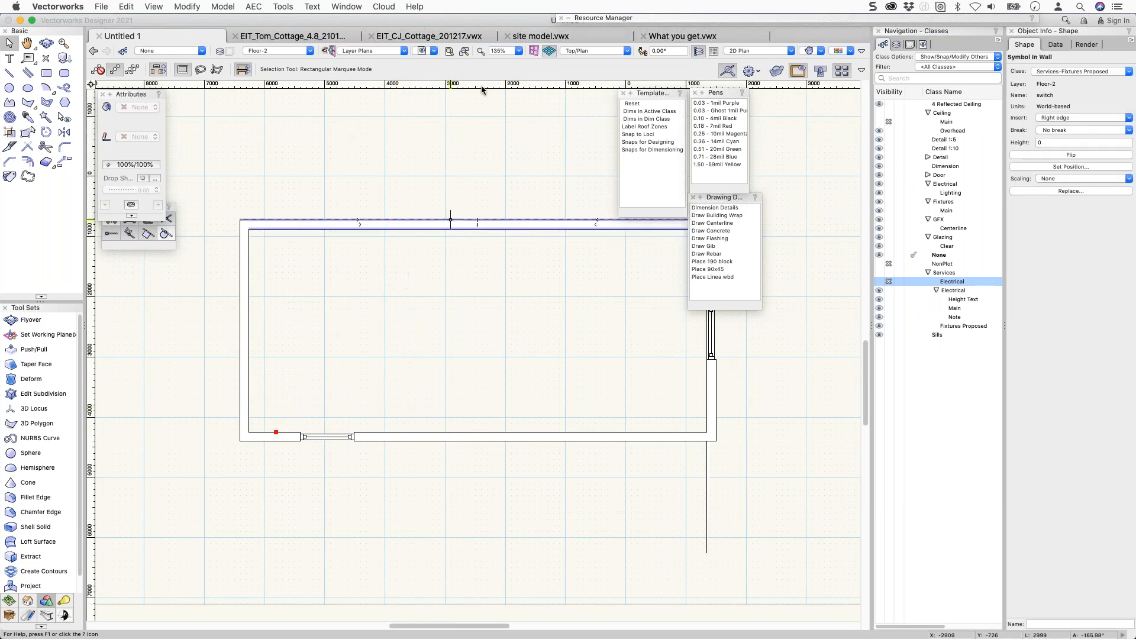
mouse_move(801, 16)
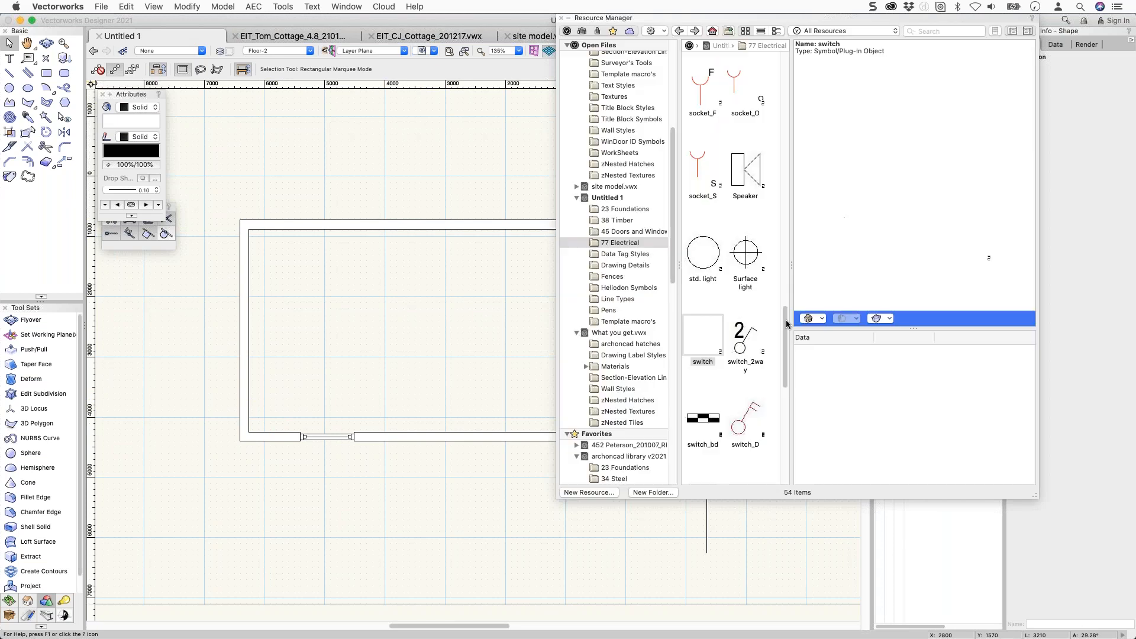
Insert switches on the bottom wall and top-left corner, then hide Services-Electrical.
double_click(706, 346)
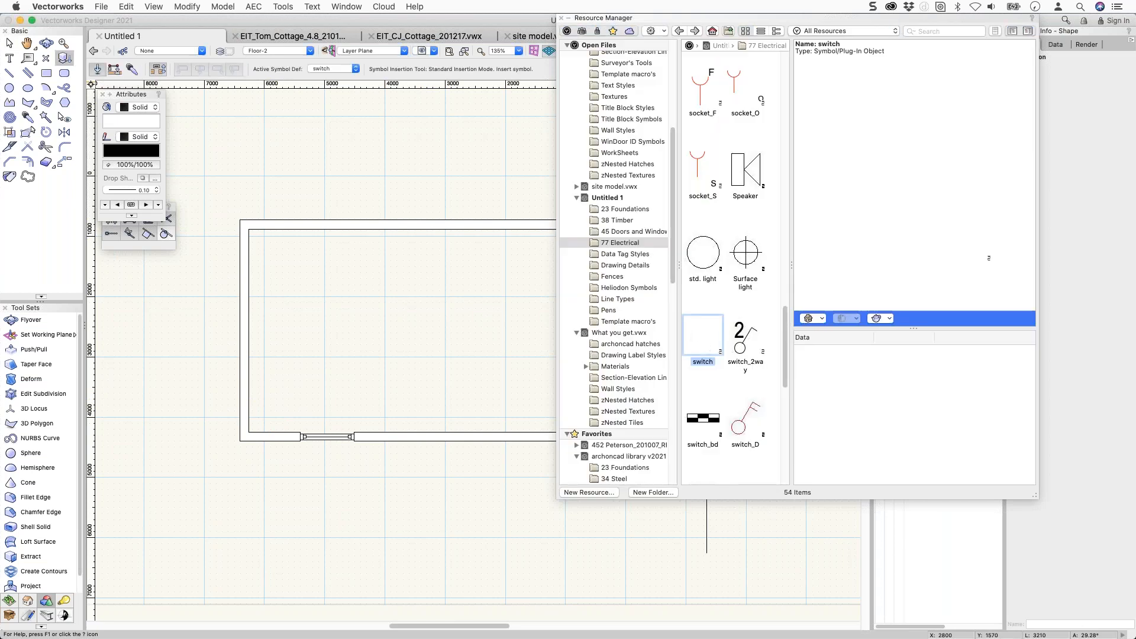
click(379, 431)
click(689, 232)
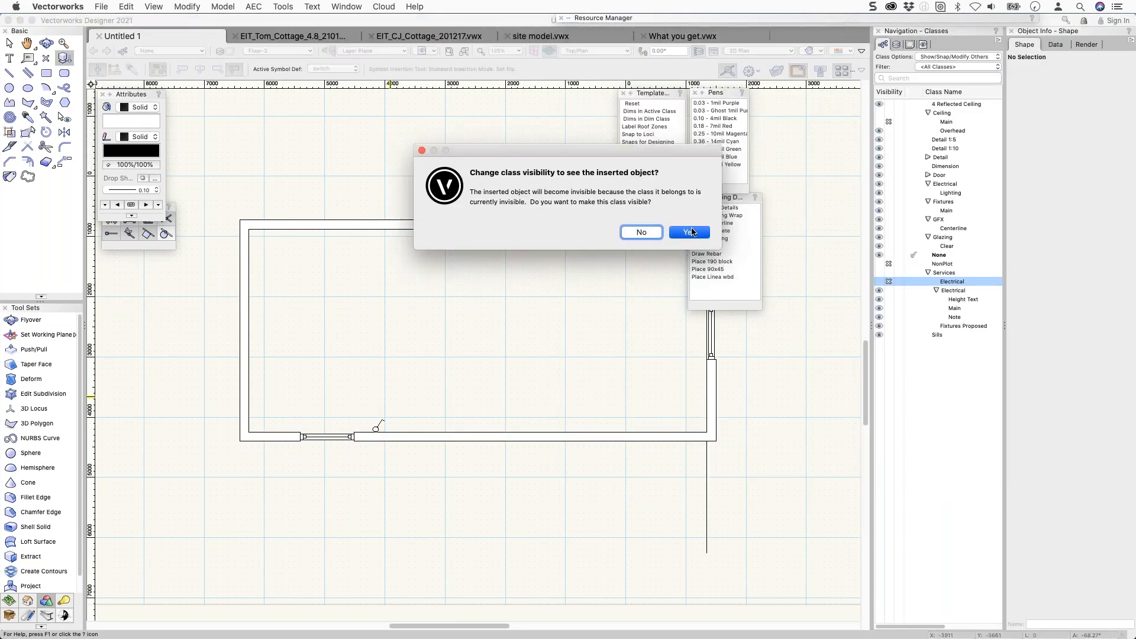
click(266, 234)
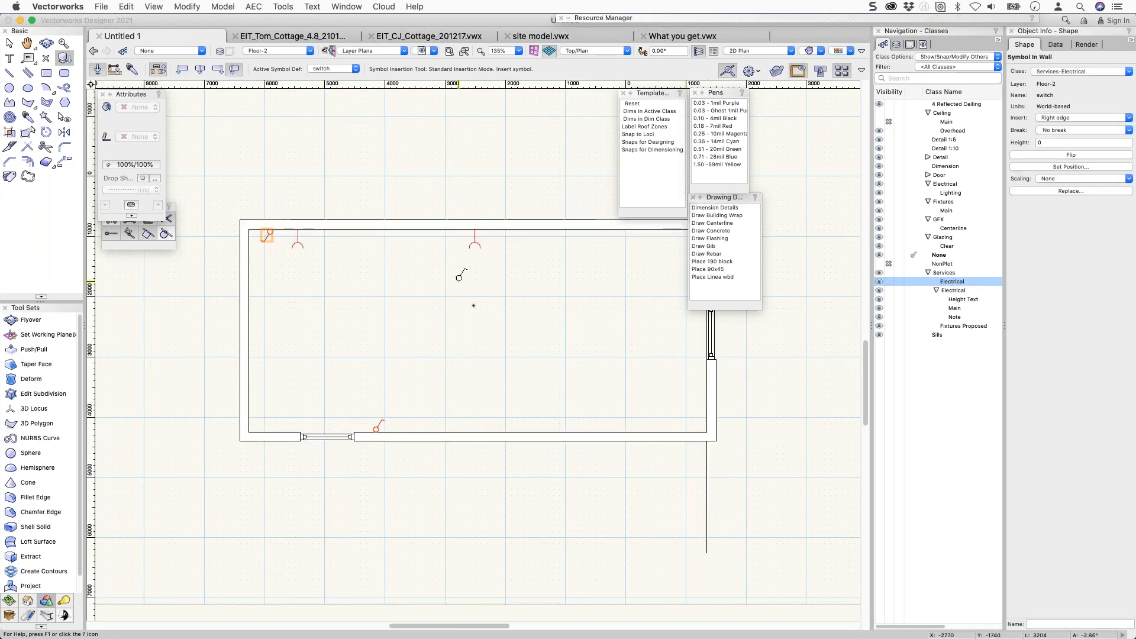
click(570, 342)
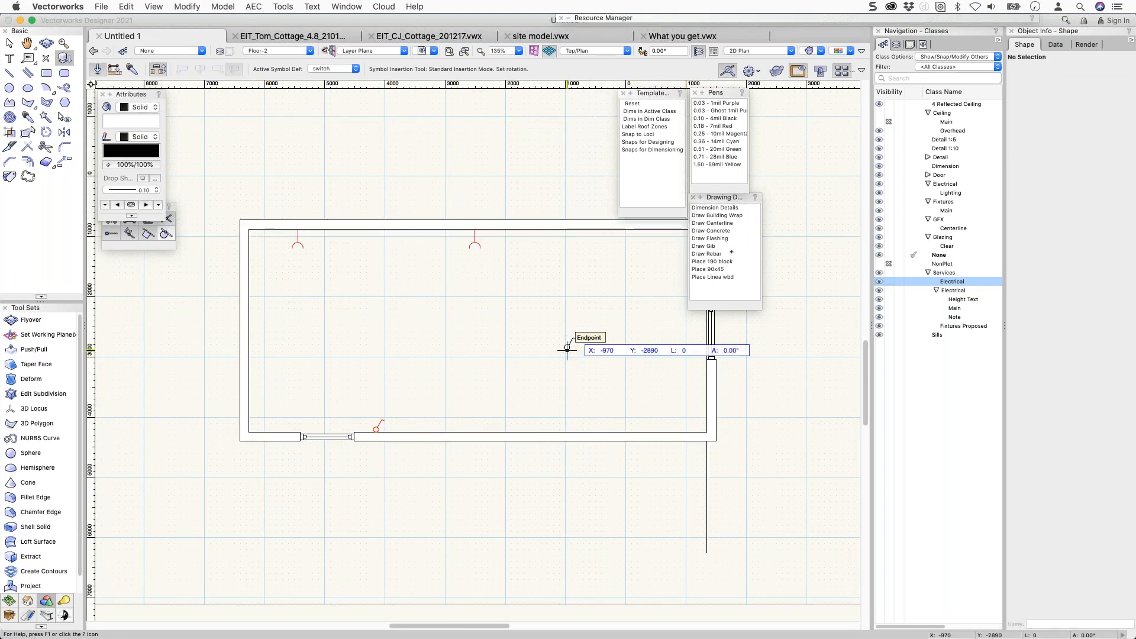
click(889, 281)
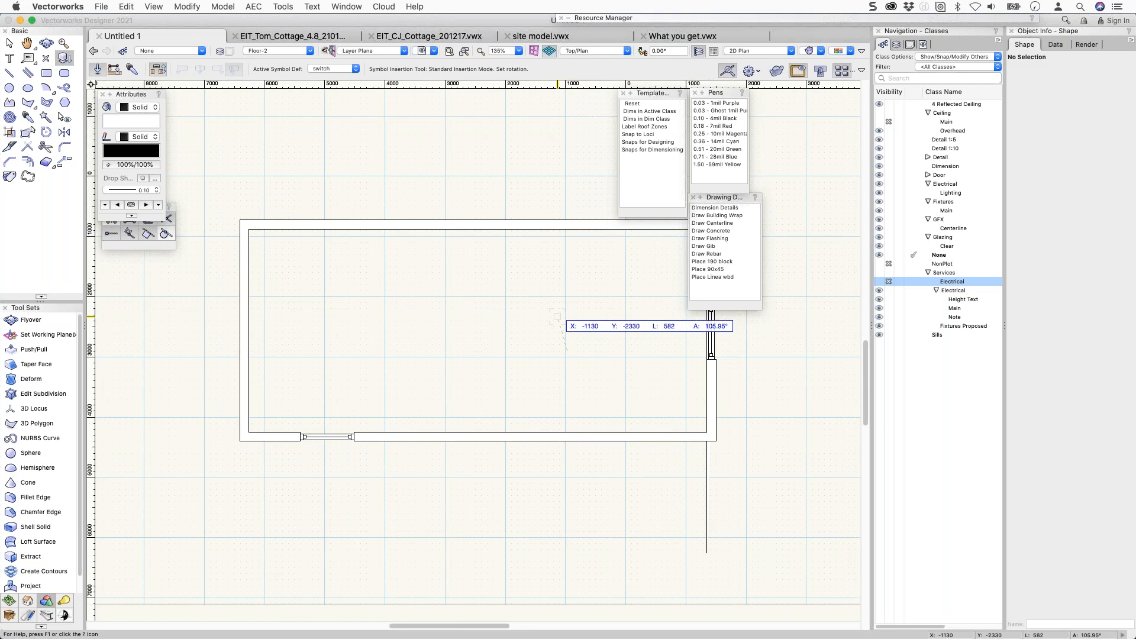
Open the switch symbol's 2D graphics for editing from the Resource Manager, with Services Electrical shown.
key(c)
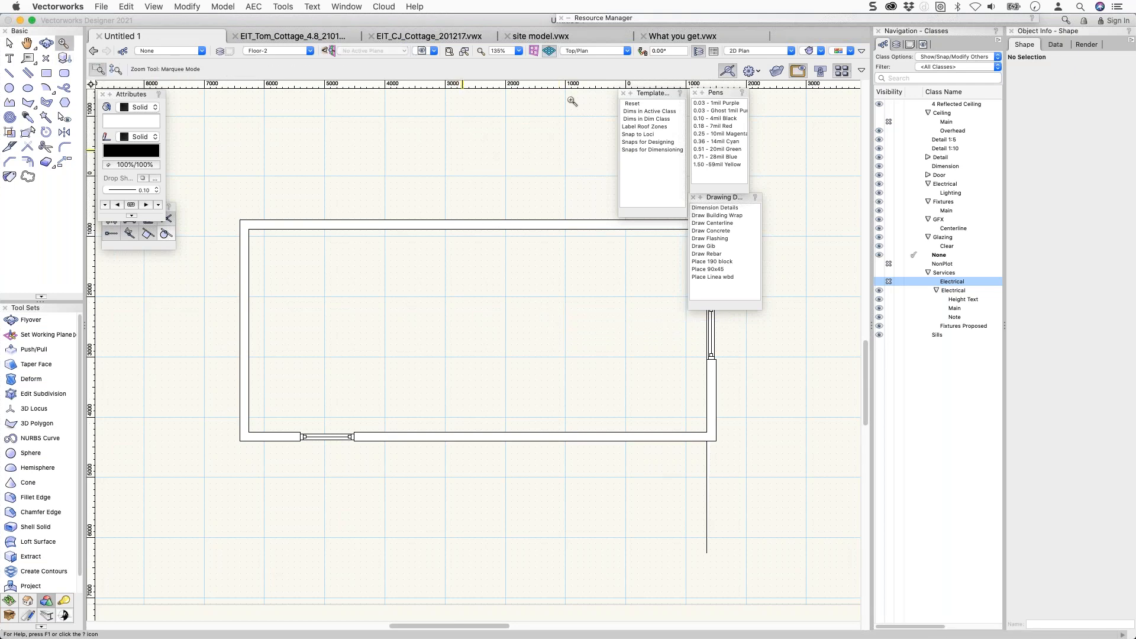
double_click(688, 18)
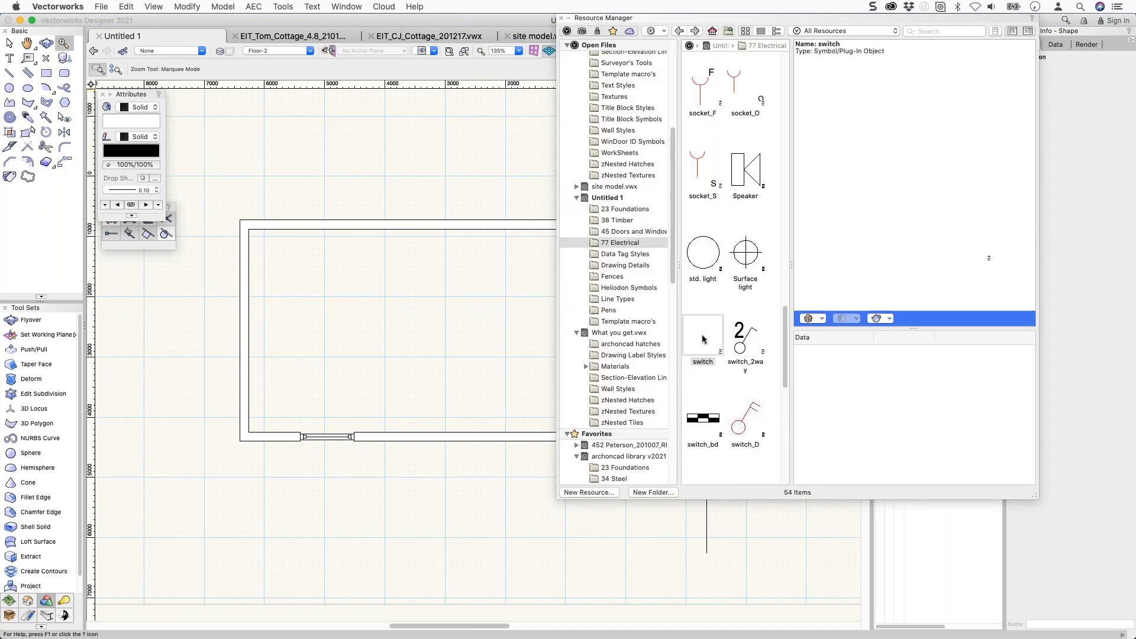
click(703, 340)
click(878, 281)
mouse_move(676, 18)
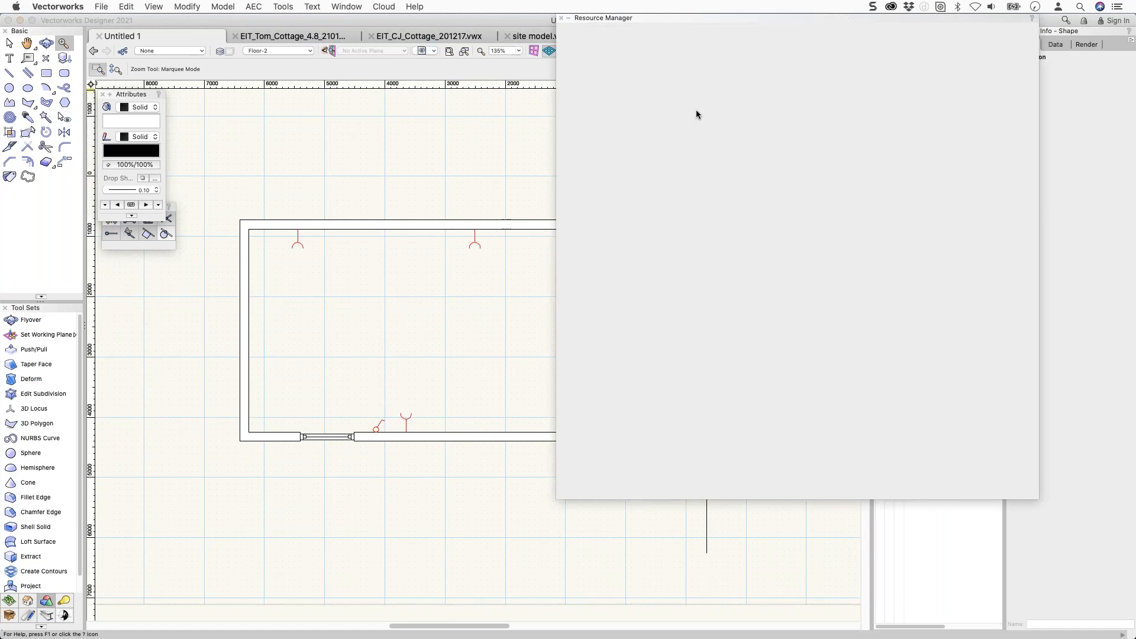
right_click(703, 339)
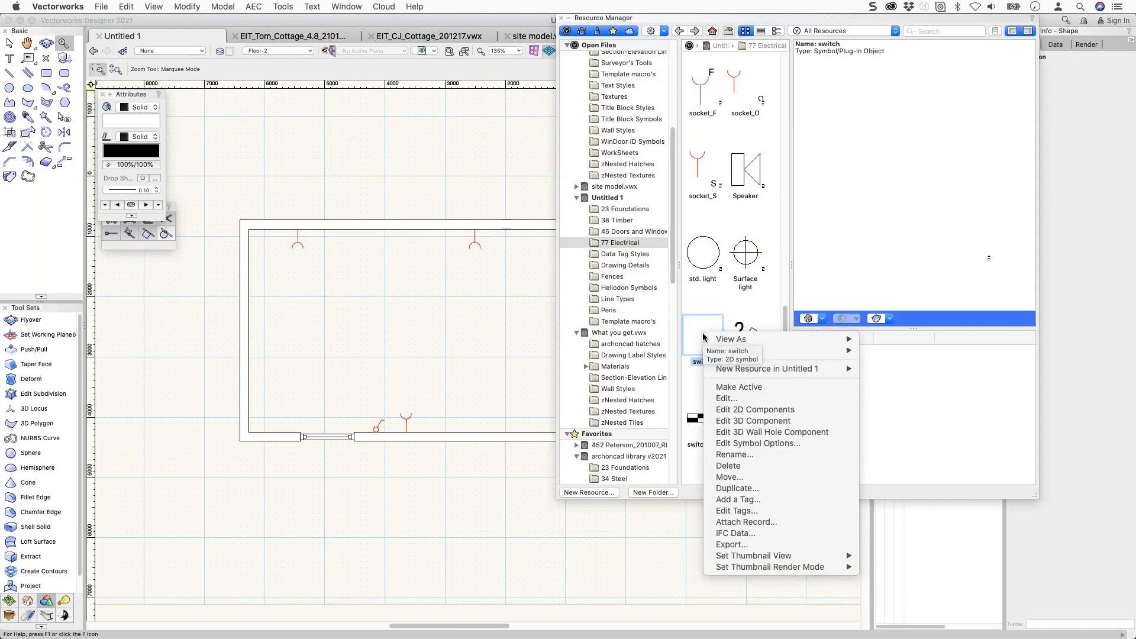
click(739, 409)
middle_drag(471, 305, 211, 274)
scroll(326, 280, down, 3)
scroll(259, 292, up, 4)
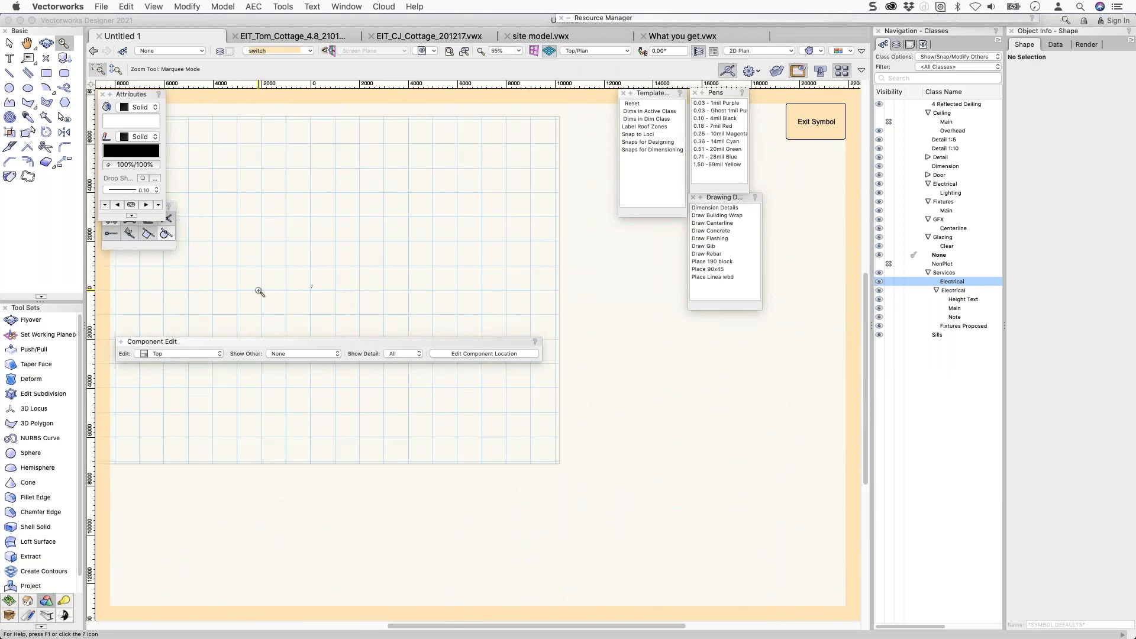
scroll(380, 300, up, 3)
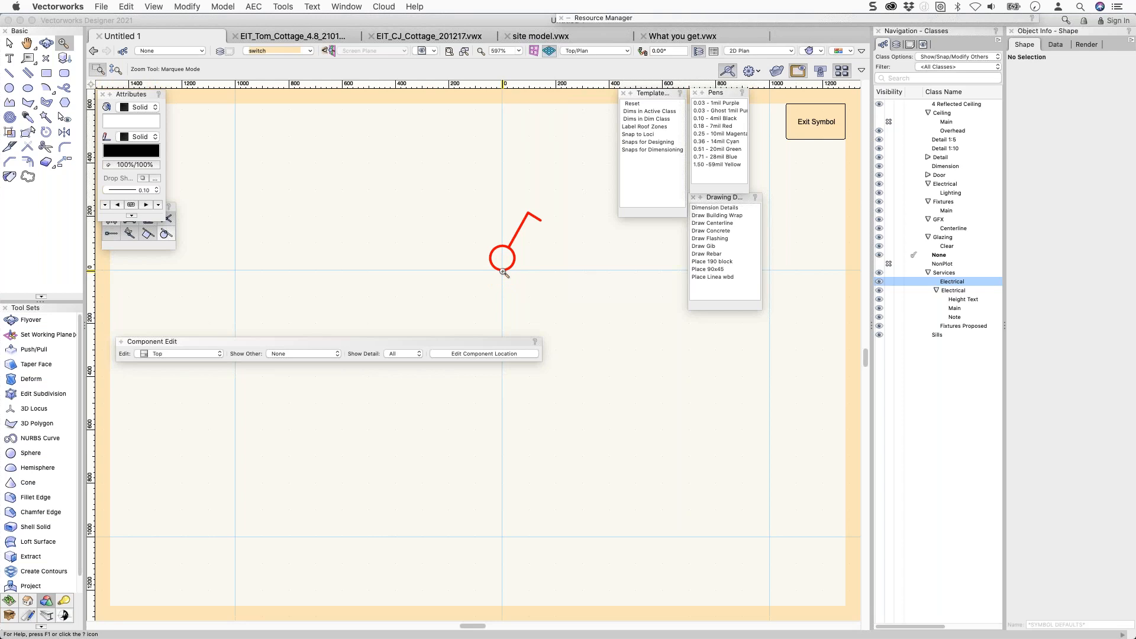
Nudge all switch graphics up three steps, exit the symbol, and deselect on Floor-2.
click(9, 43)
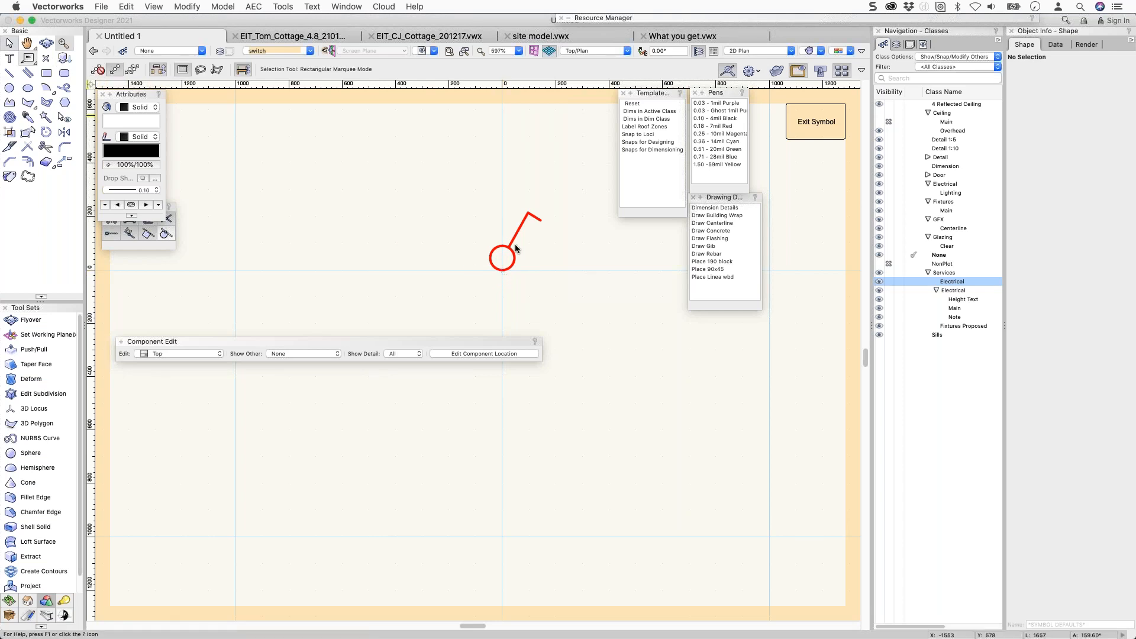
key(super+a)
key(Up)
key(Up)
key(Up)
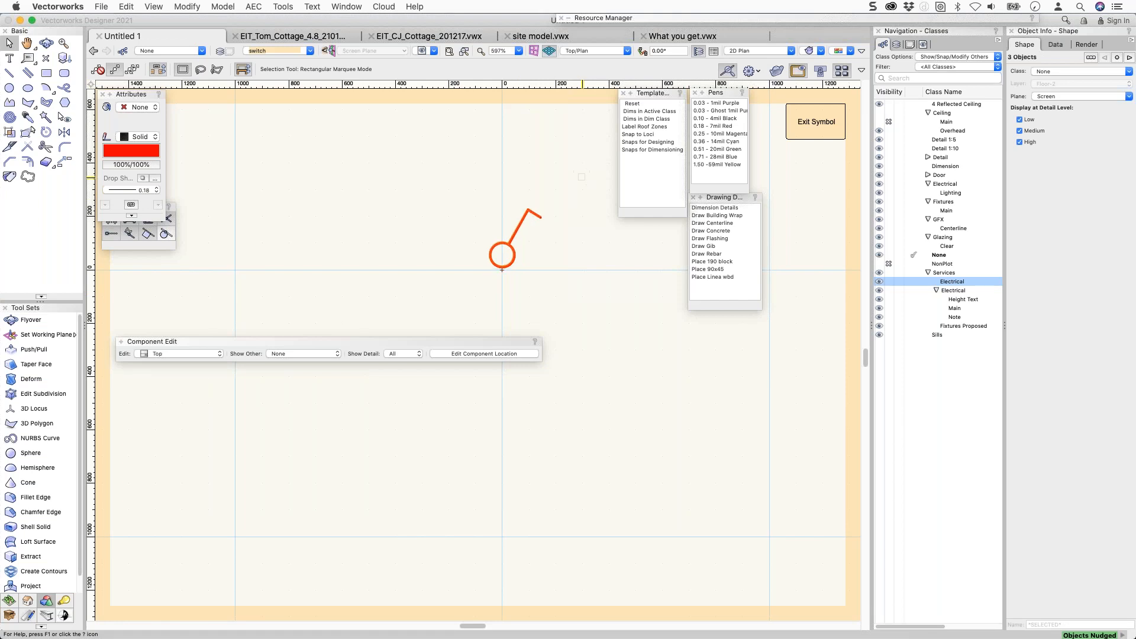
key(Up)
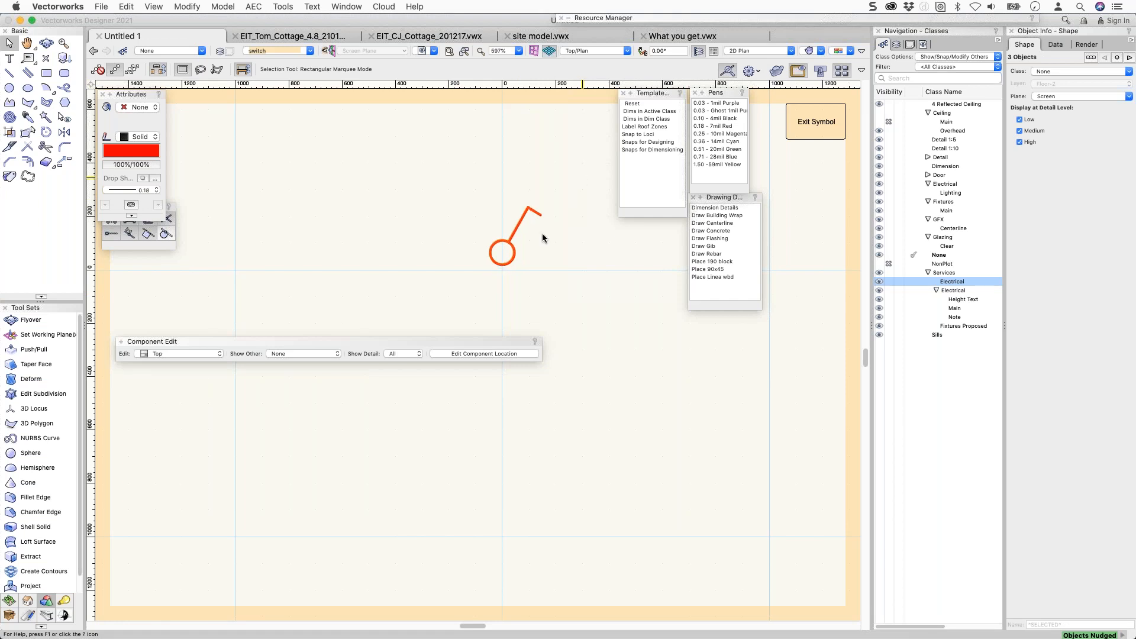
key(Up)
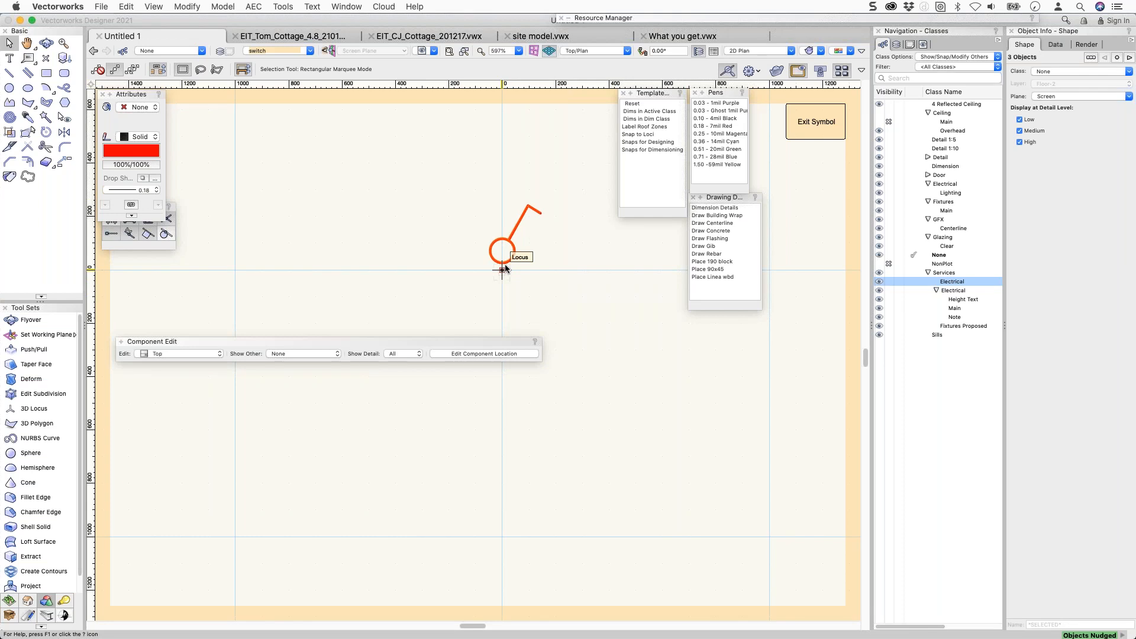
click(816, 122)
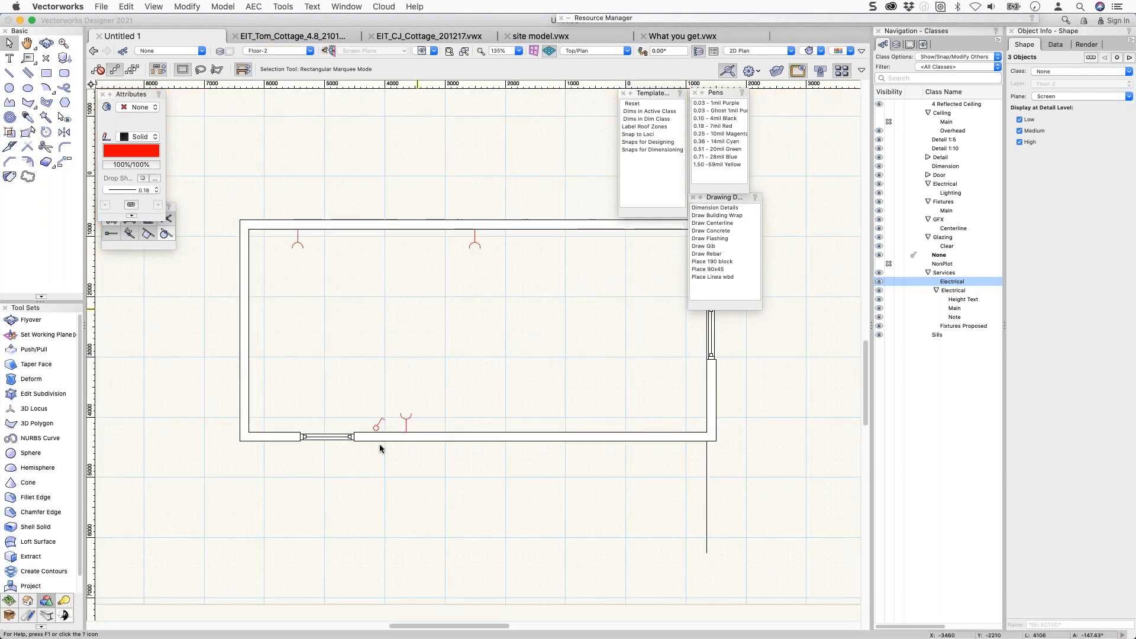
click(380, 448)
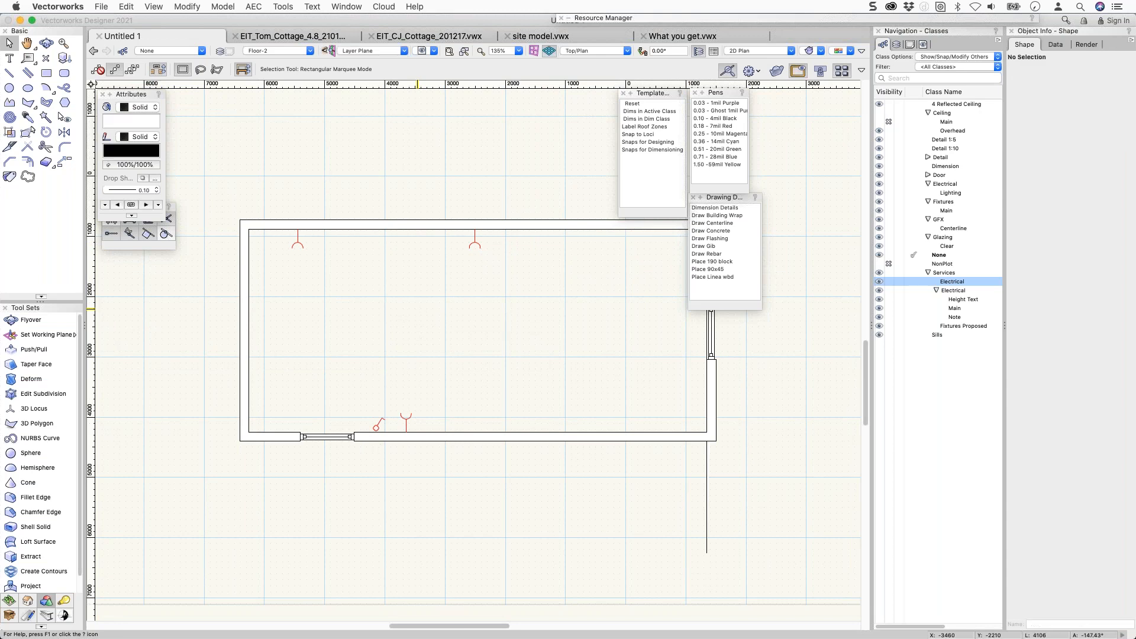
scroll(379, 438, up, 4)
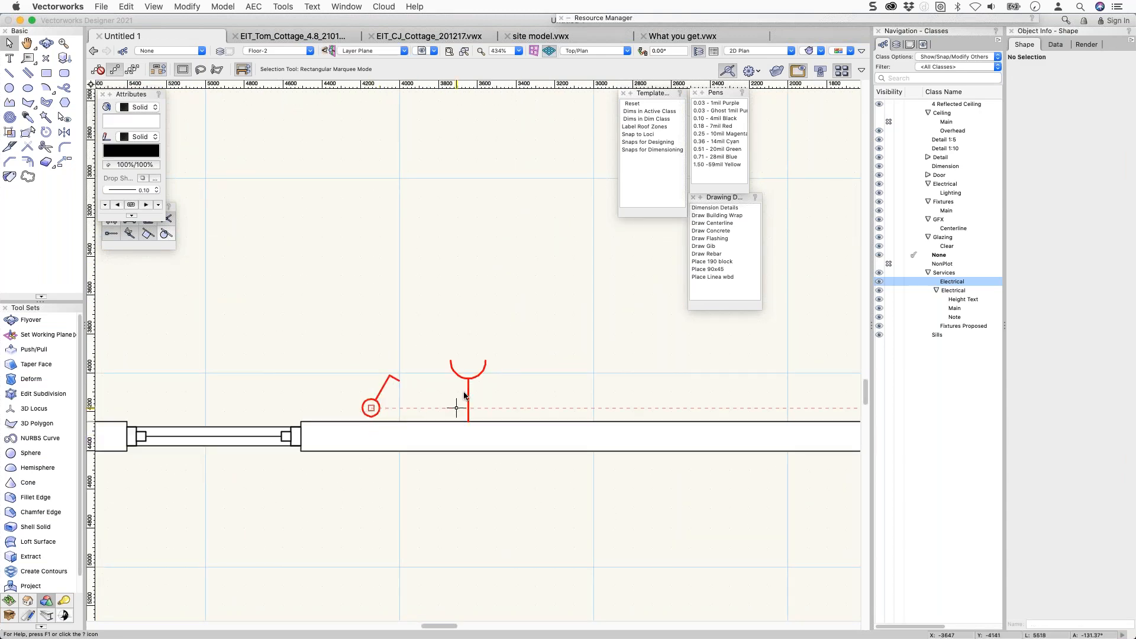
click(792, 19)
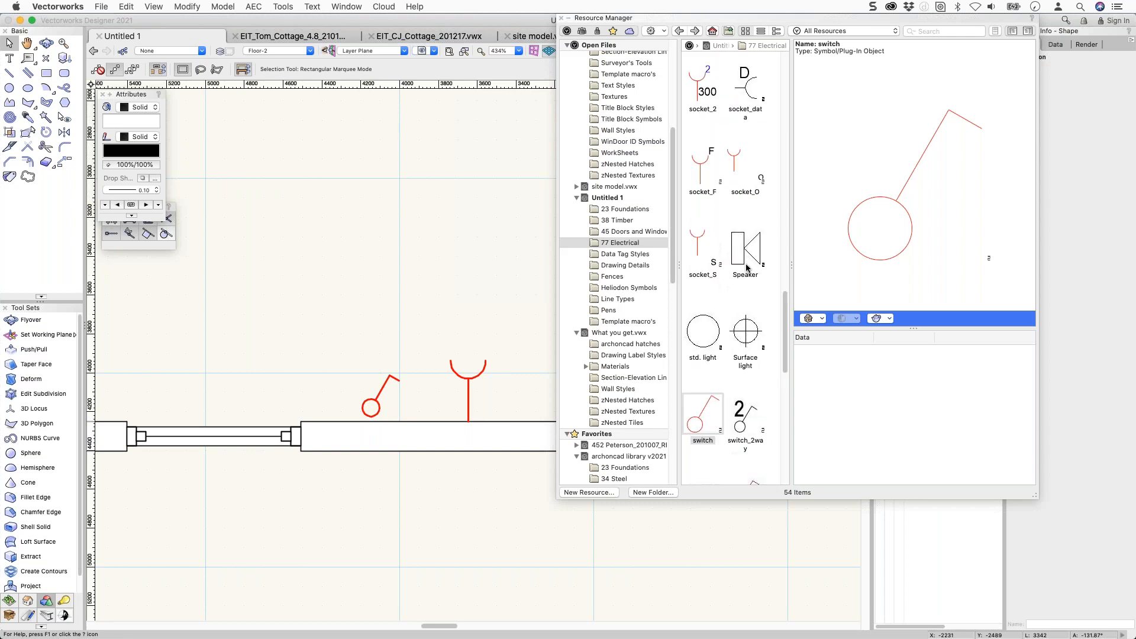
scroll(725, 119, up, 2)
right_click(746, 82)
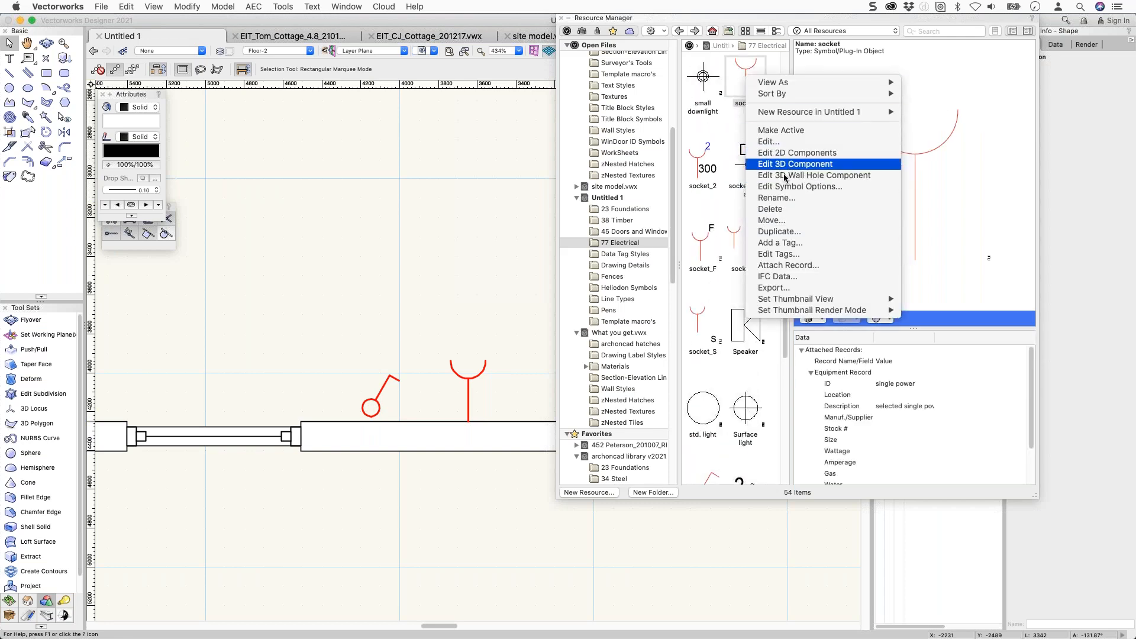
click(780, 153)
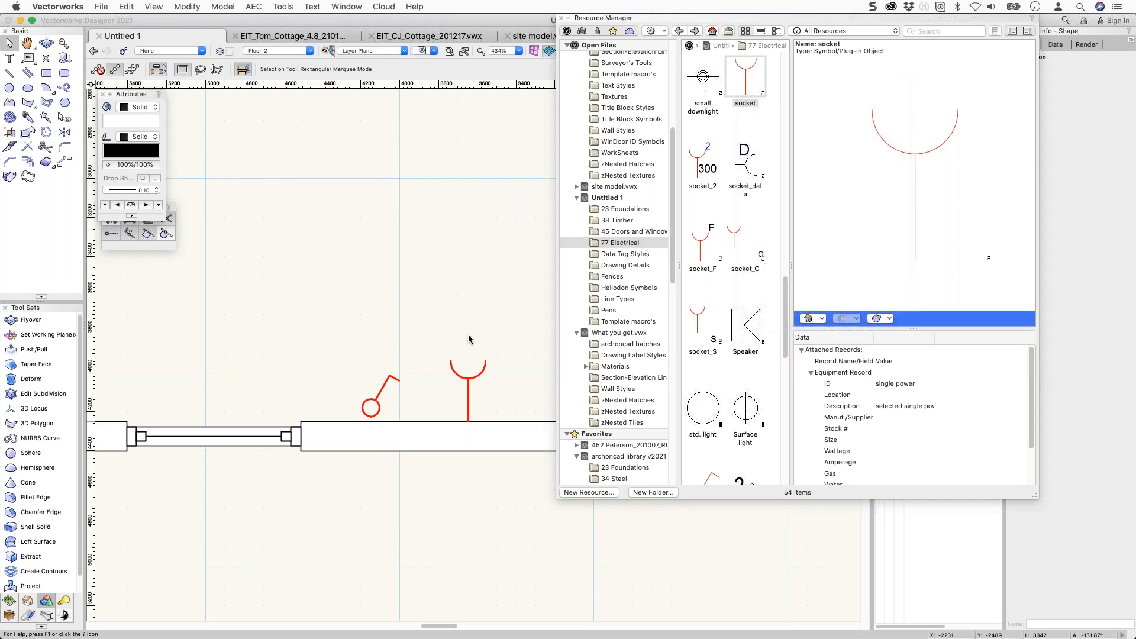
click(466, 407)
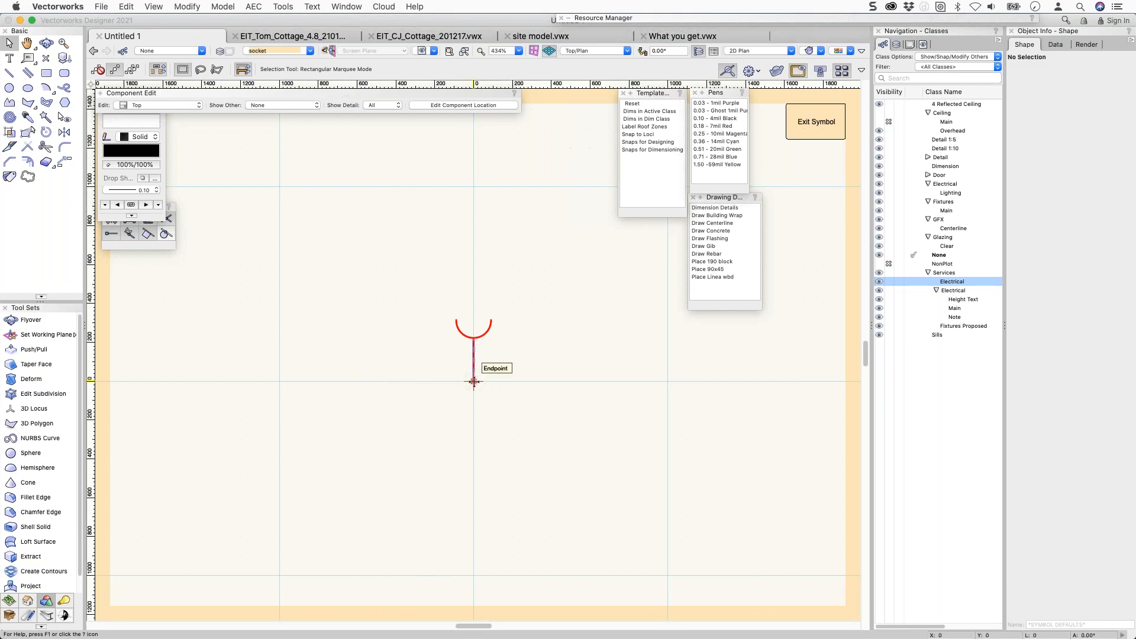
click(836, 132)
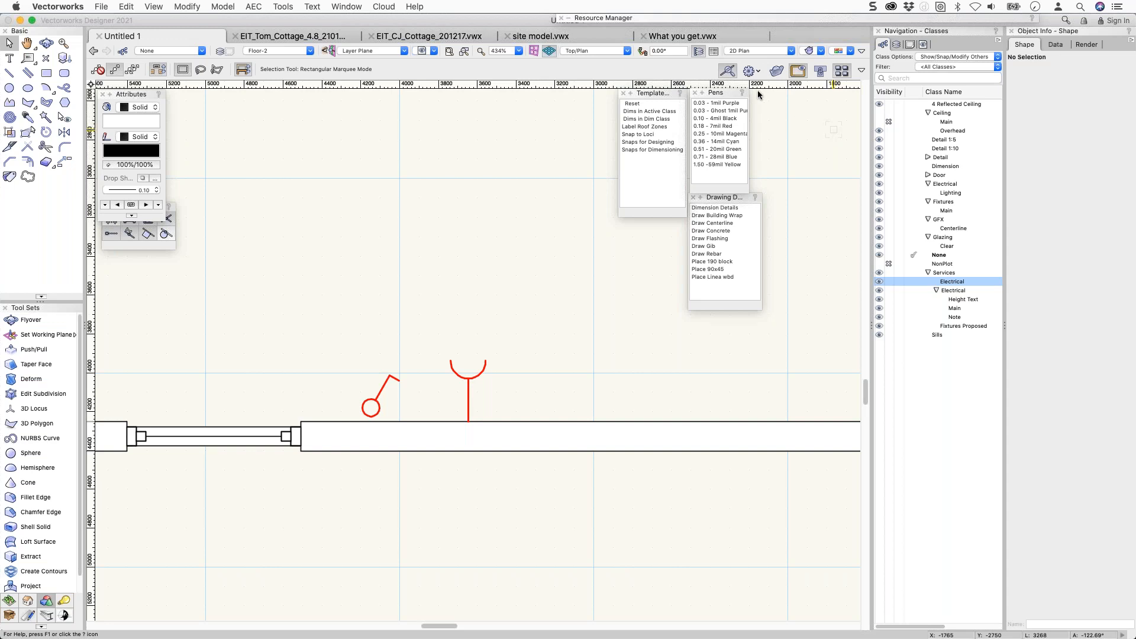
mouse_move(630, 18)
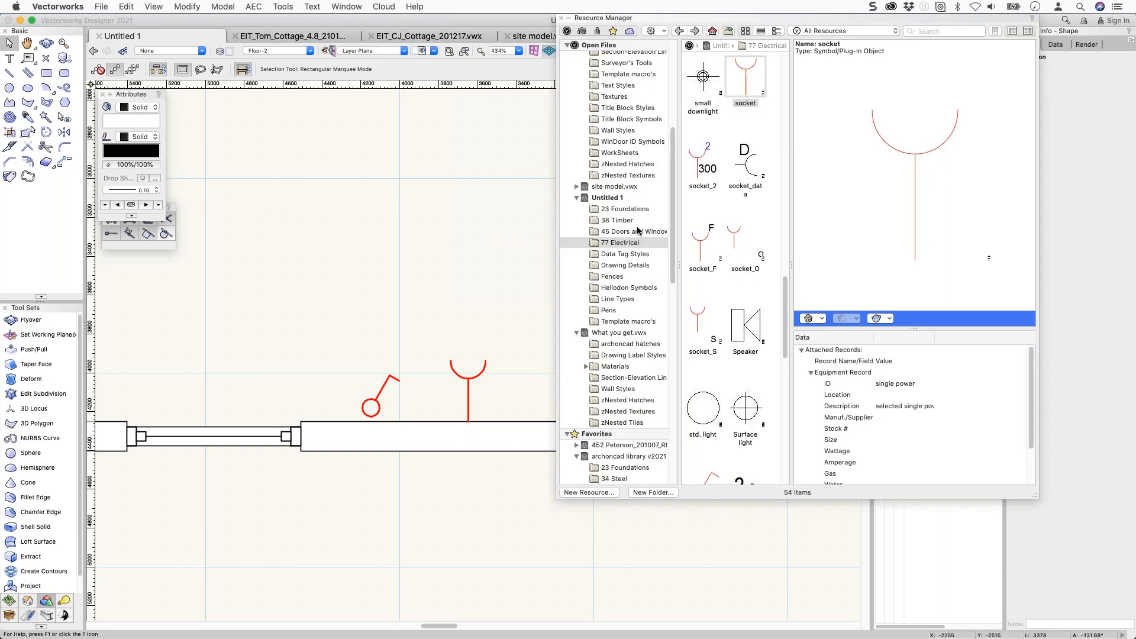
click(577, 199)
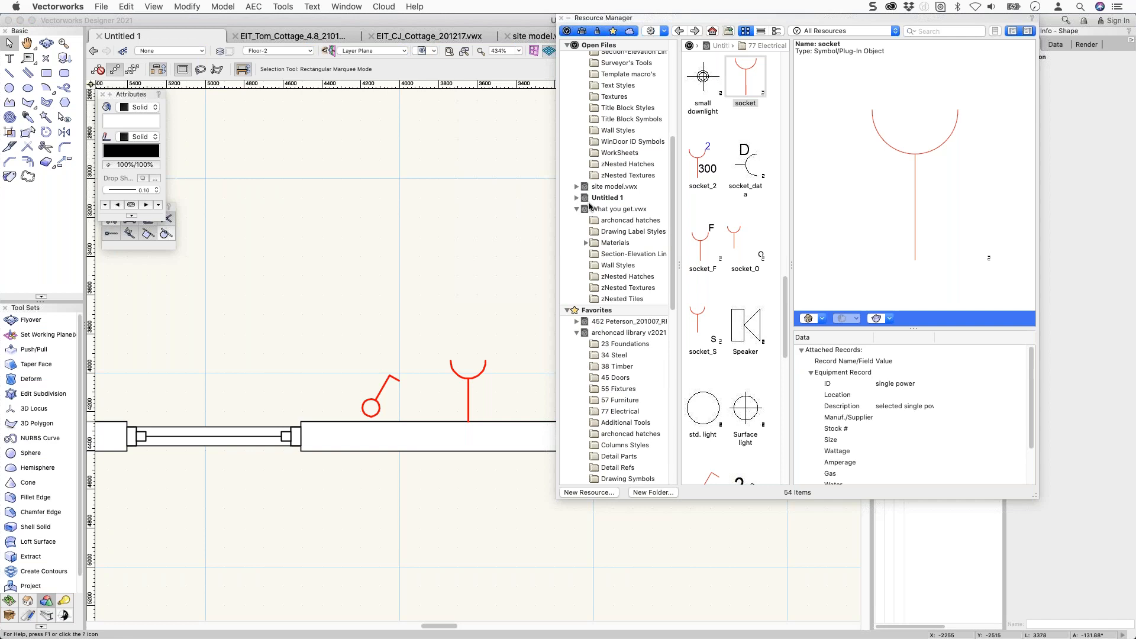
scroll(600, 231, down, 3)
scroll(599, 232, down, 3)
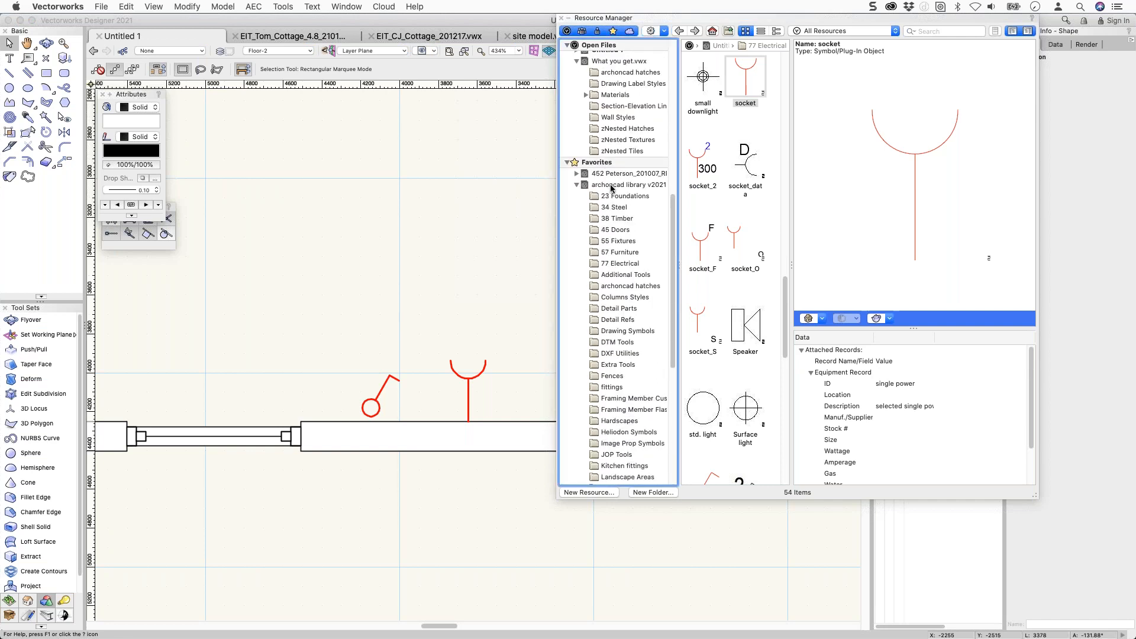
click(612, 187)
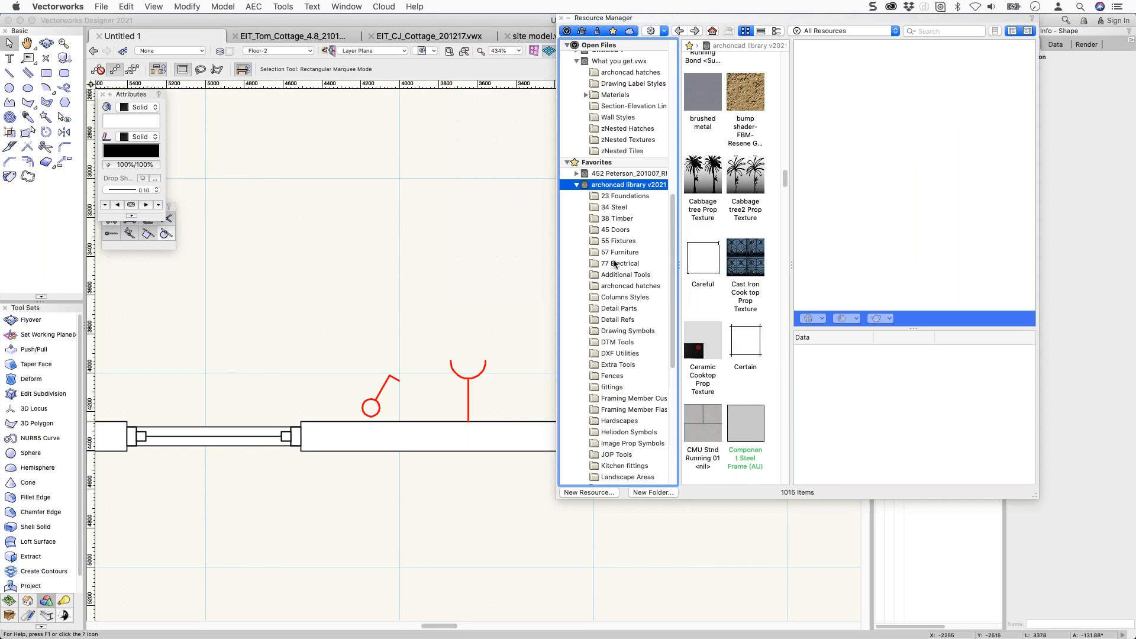
scroll(615, 260, down, 7)
scroll(616, 260, down, 3)
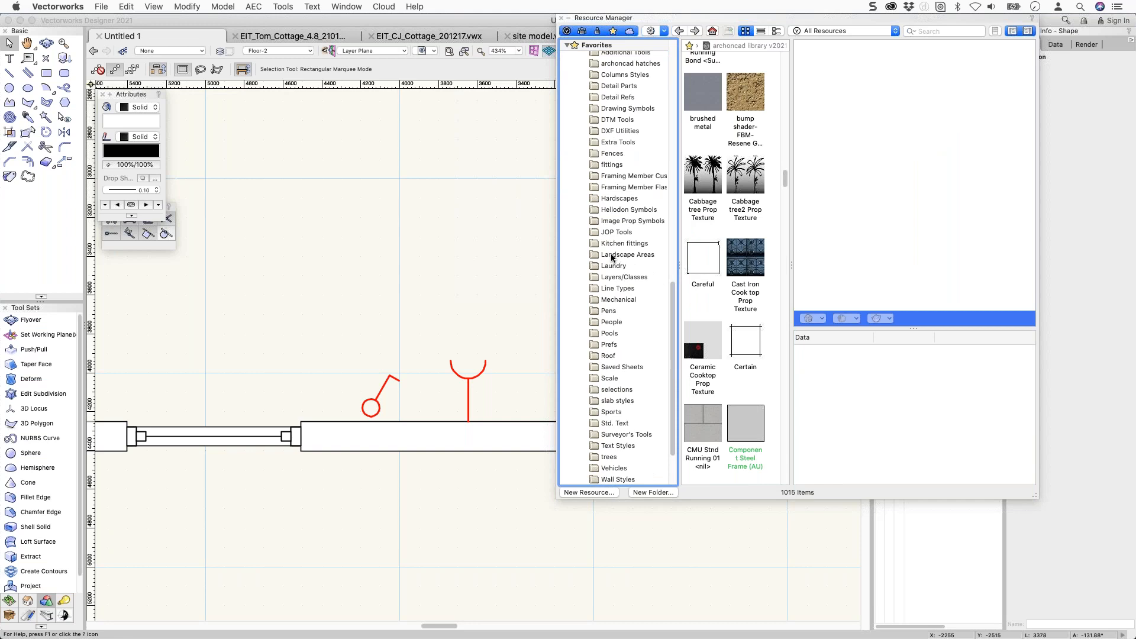
click(608, 334)
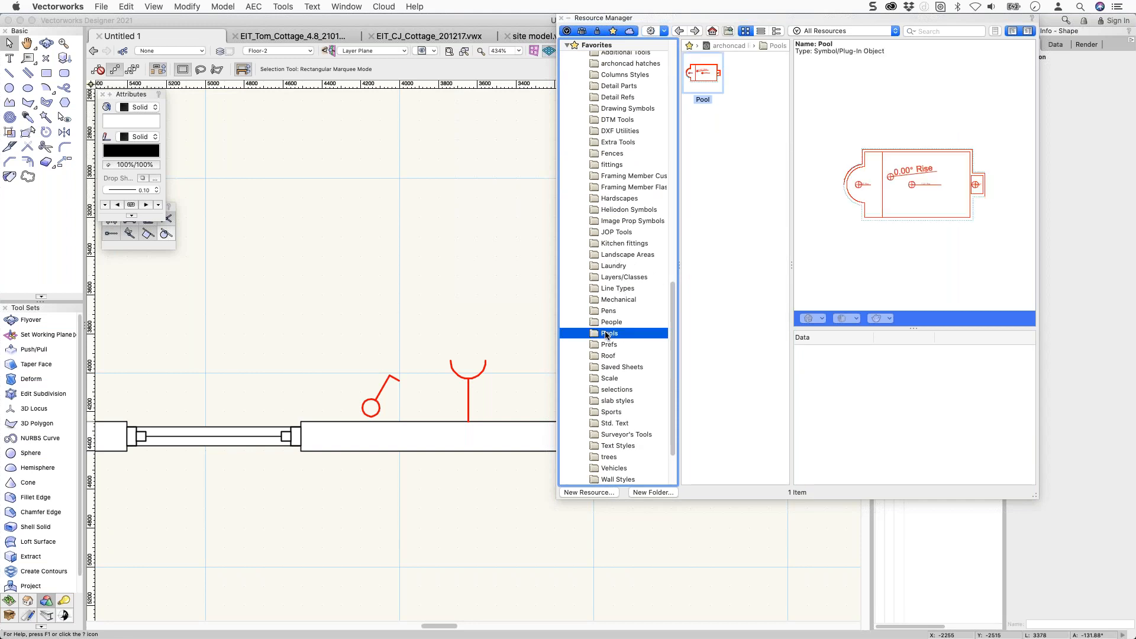
key(Up)
key(Up)
key(Up)
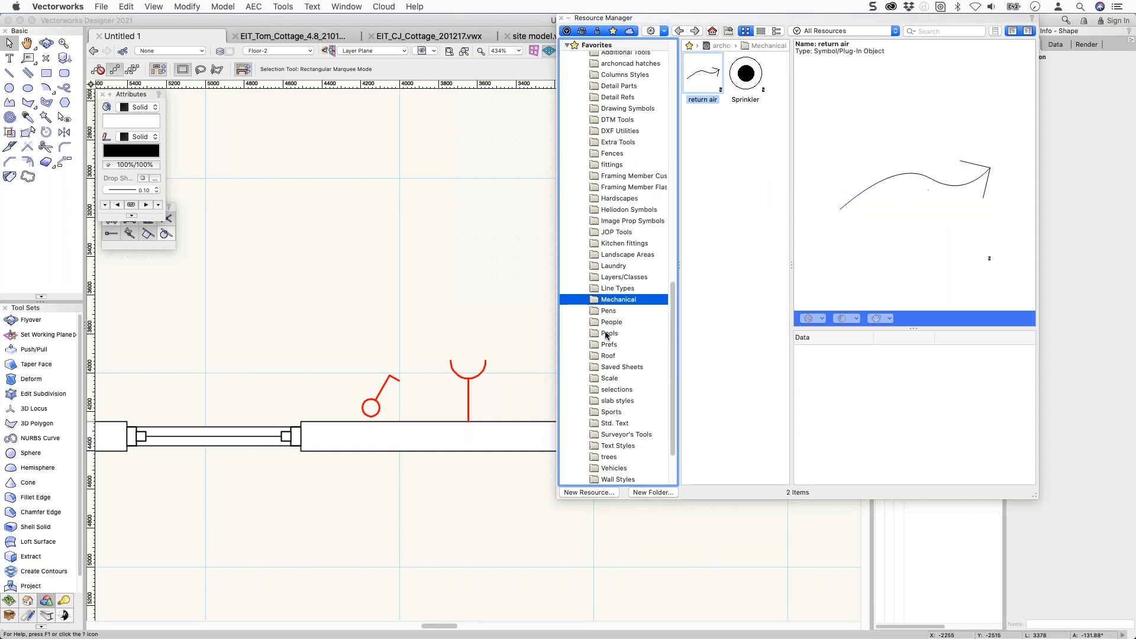
key(Up)
key(Up)
key(Up)
key(Up)
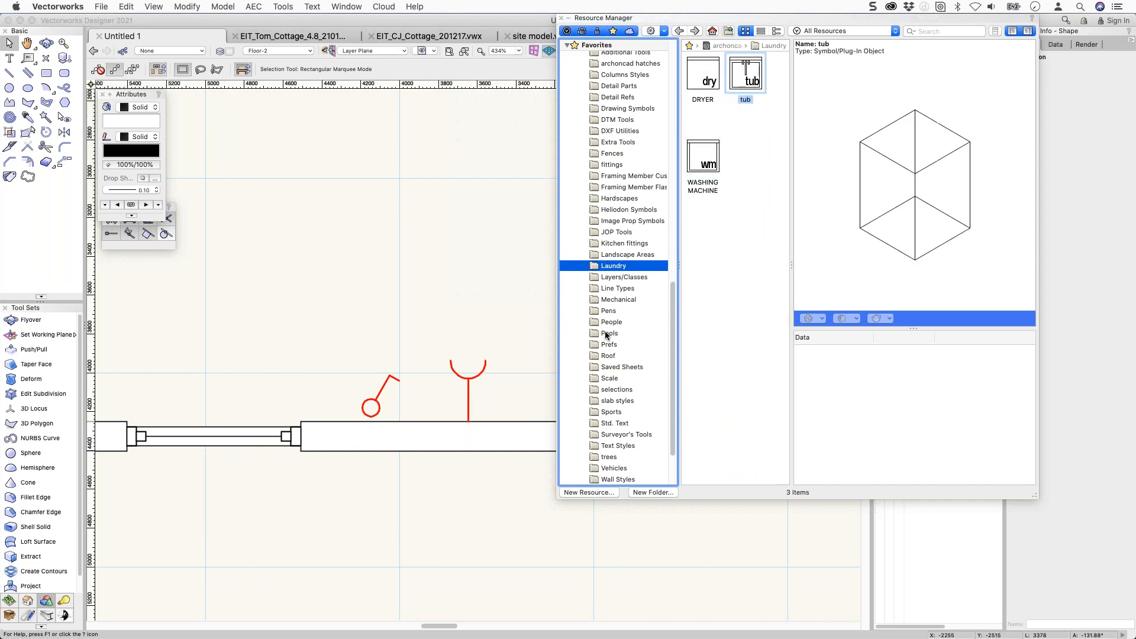
key(Up)
key(Up)
key(Up)
key(Up)
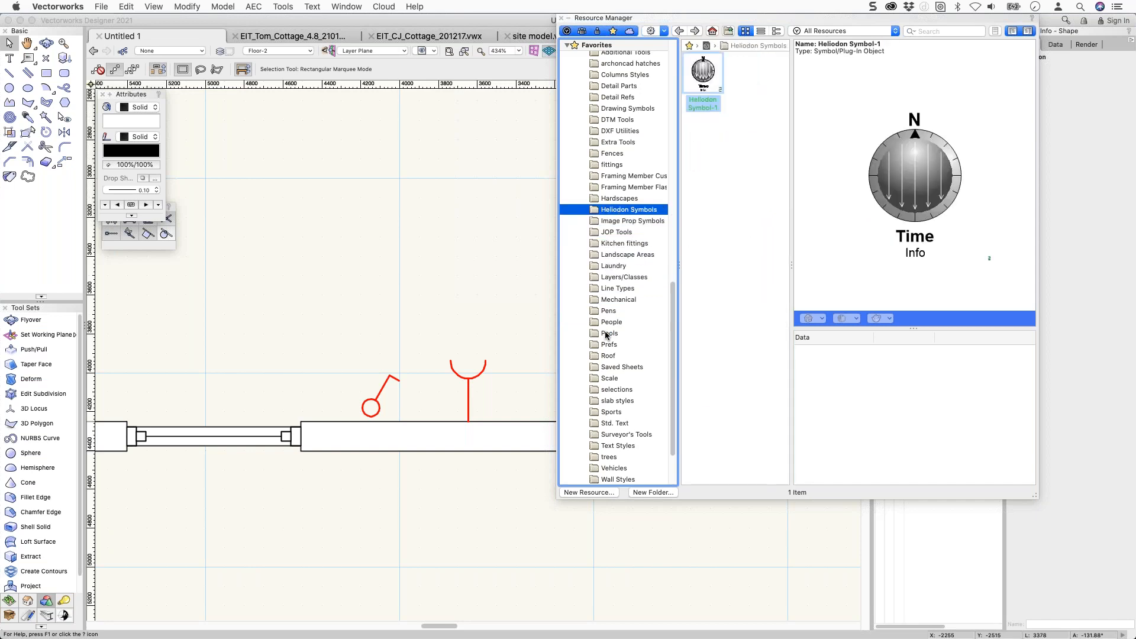
click(628, 221)
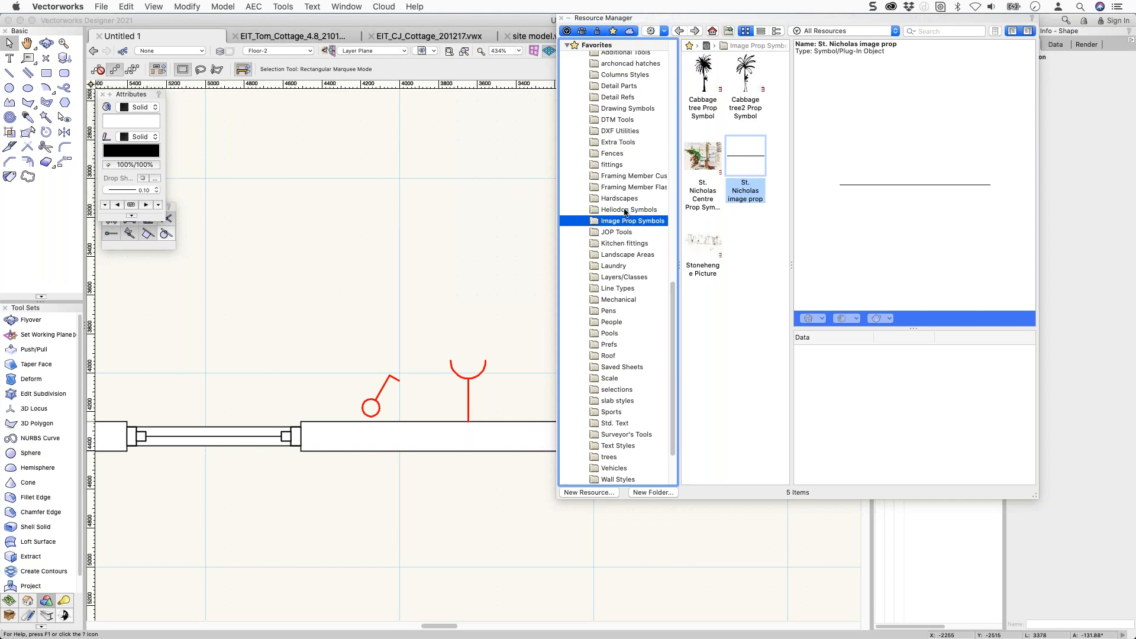
click(697, 255)
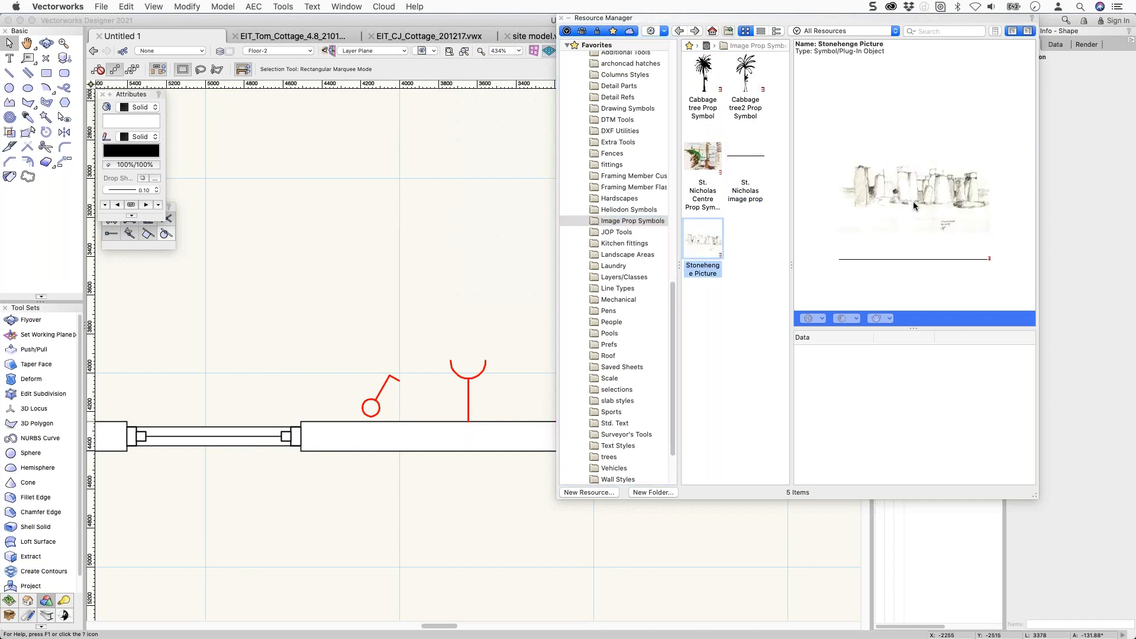
scroll(615, 198, up, 6)
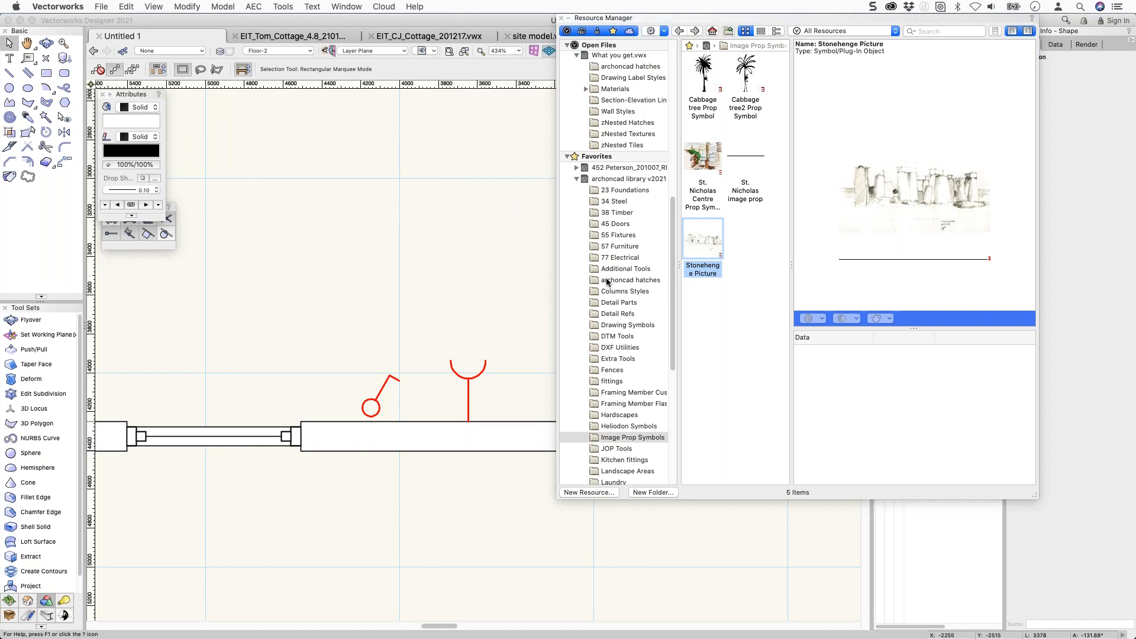
scroll(611, 277, down, 3)
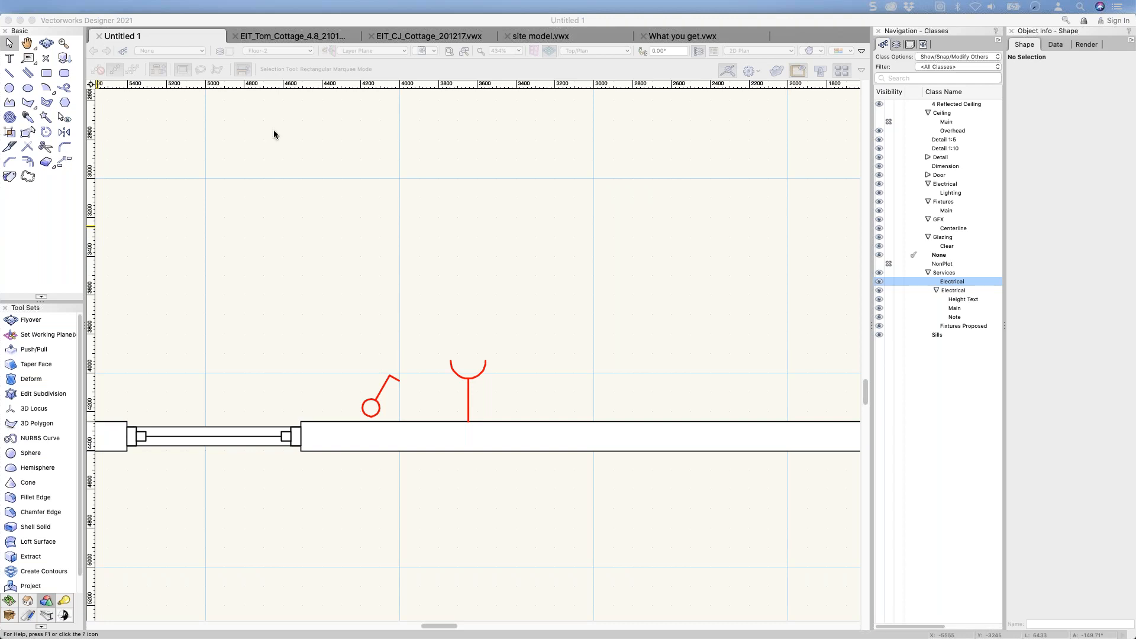
click(246, 154)
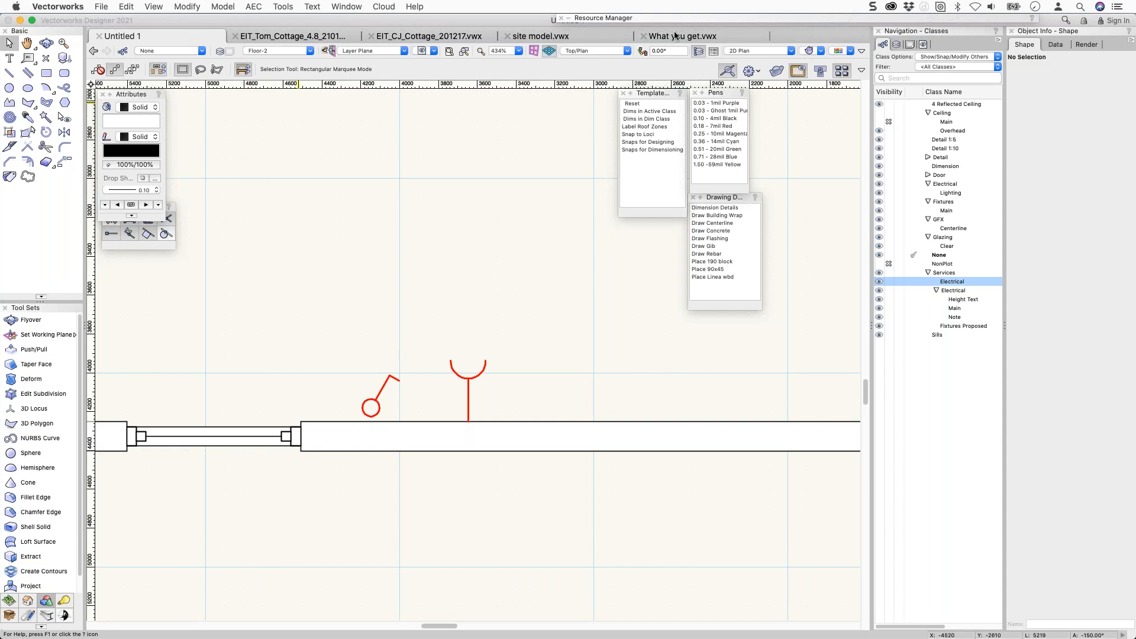
mouse_move(673, 19)
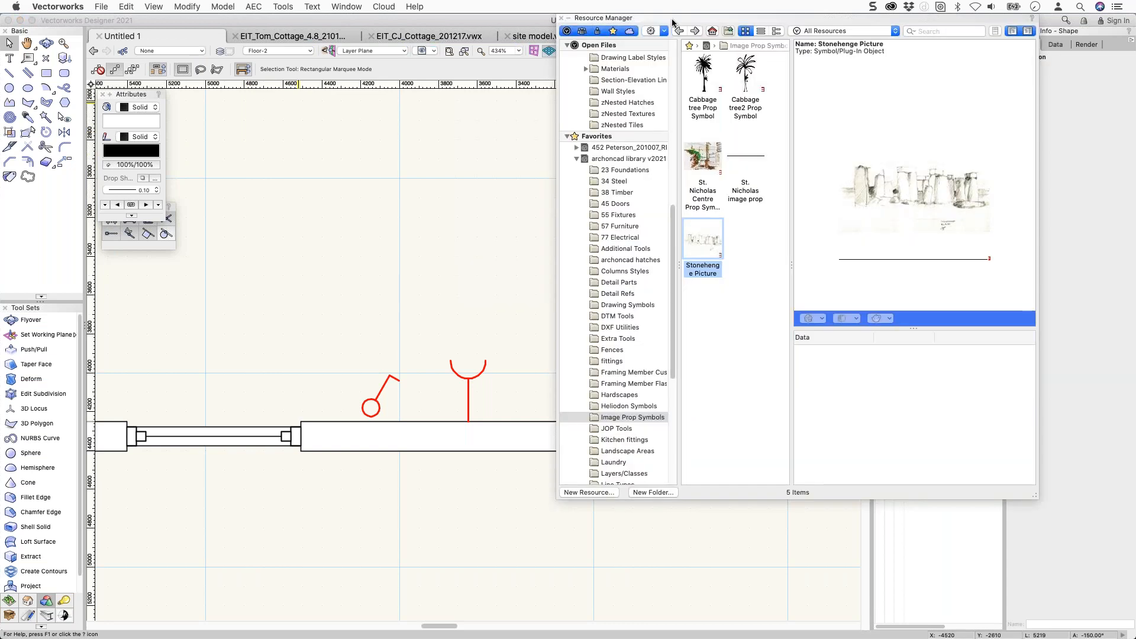
click(629, 159)
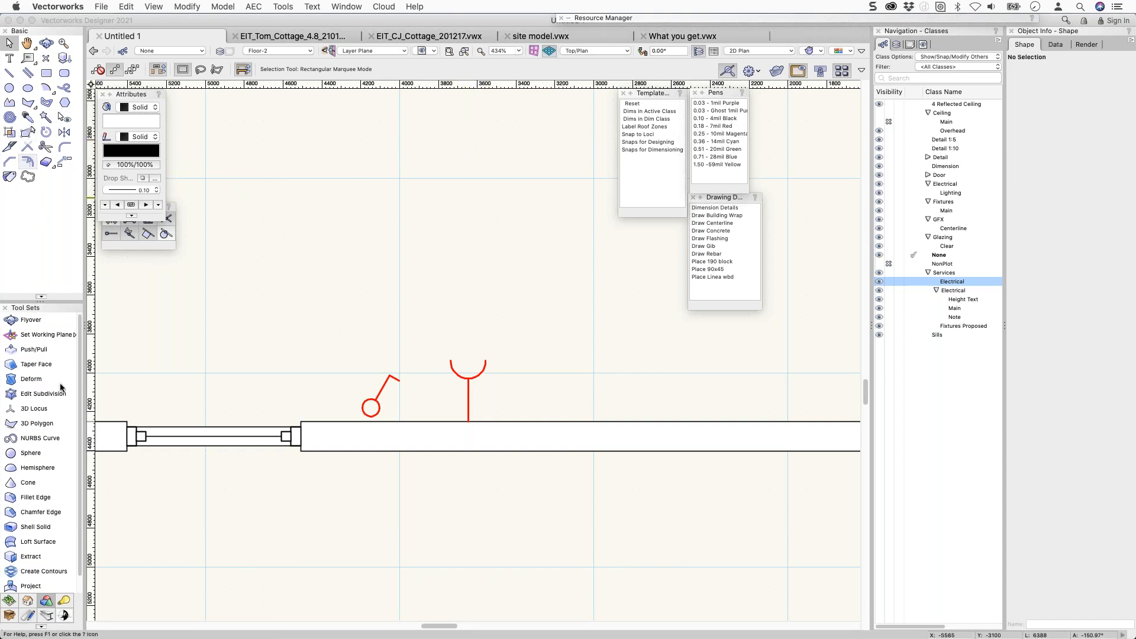
scroll(54, 503, down, 1)
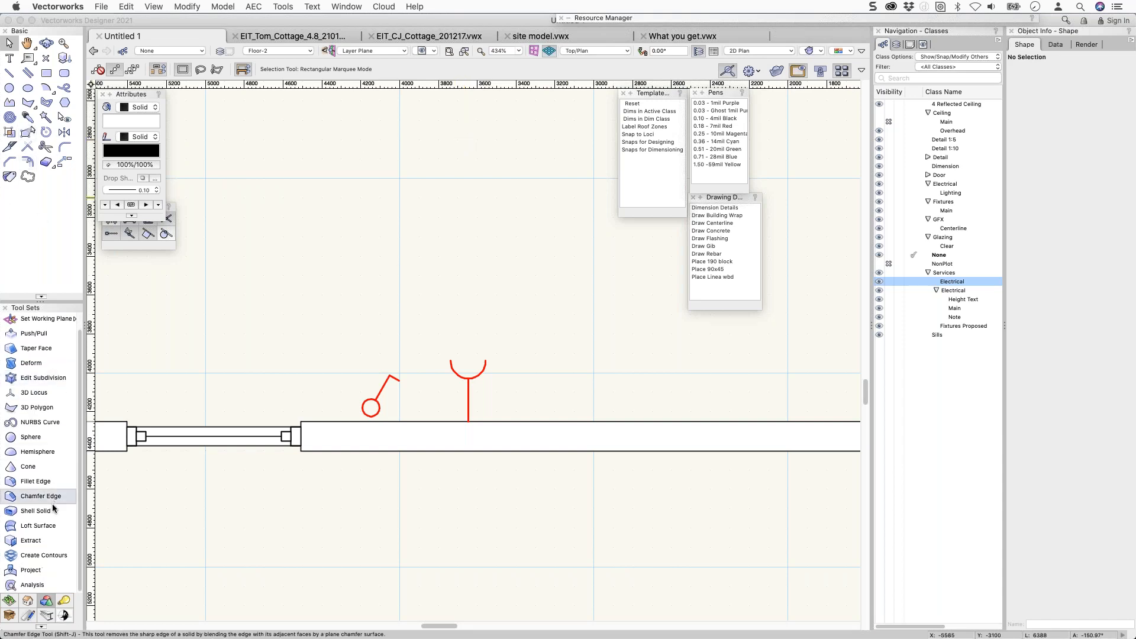
Switch to the EIT_Tom_Cottage drawing, zoom out to its full plan, and pick the Dimension/Annotation tools.
click(416, 42)
click(331, 37)
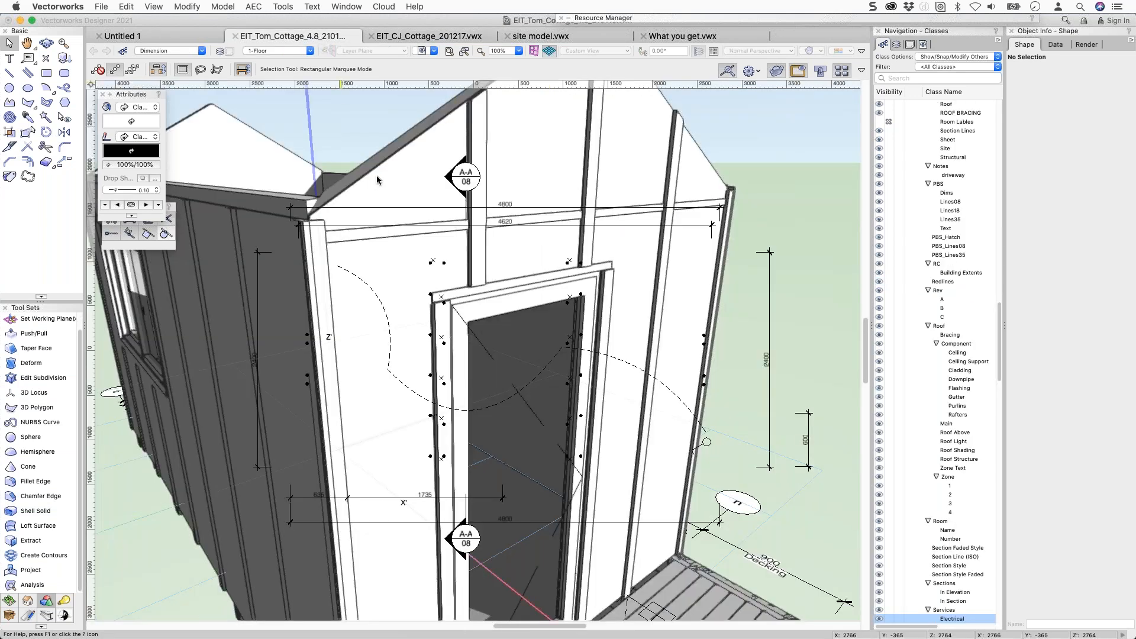
scroll(308, 267, down, 5)
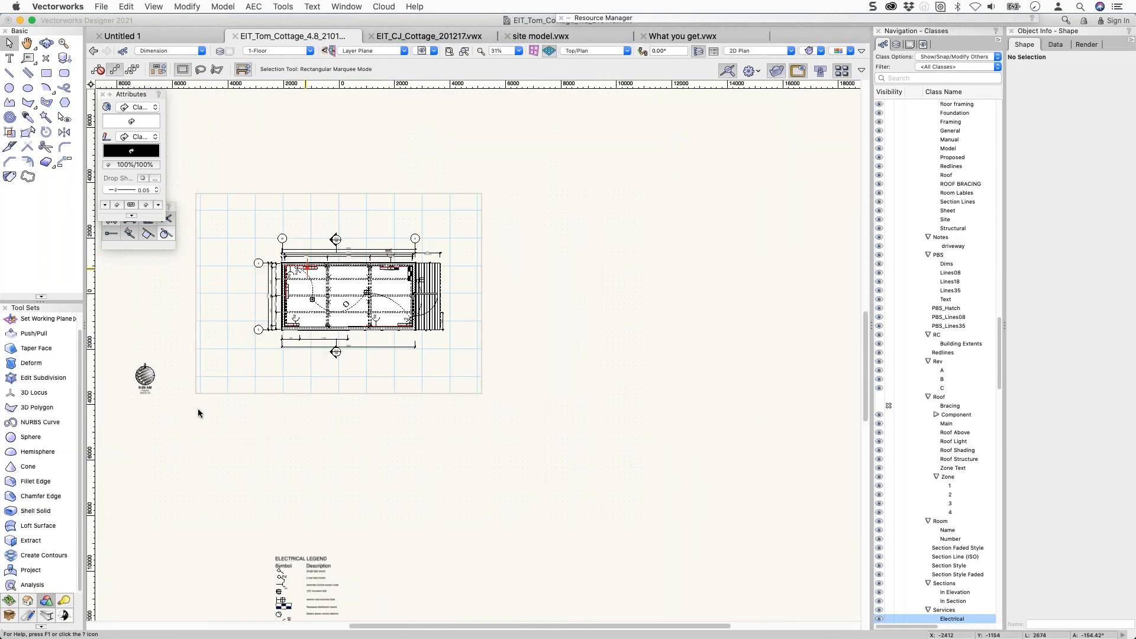
click(27, 616)
scroll(45, 455, down, 1)
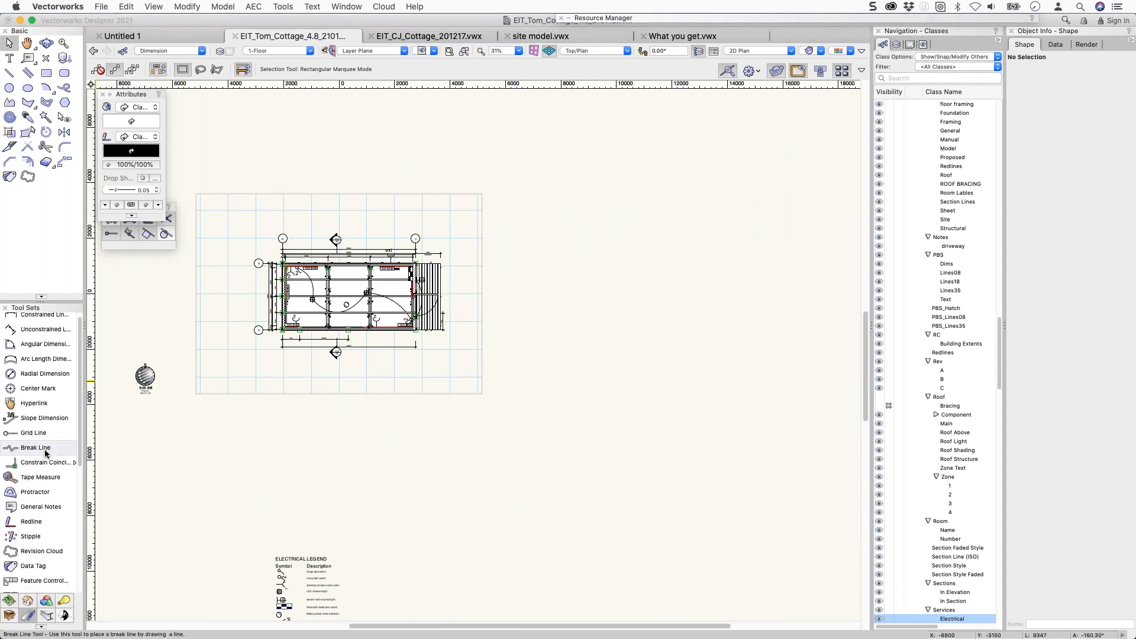
Set the Drawing Label tool's style to 'Drawing Label - standard'.
scroll(45, 454, down, 5)
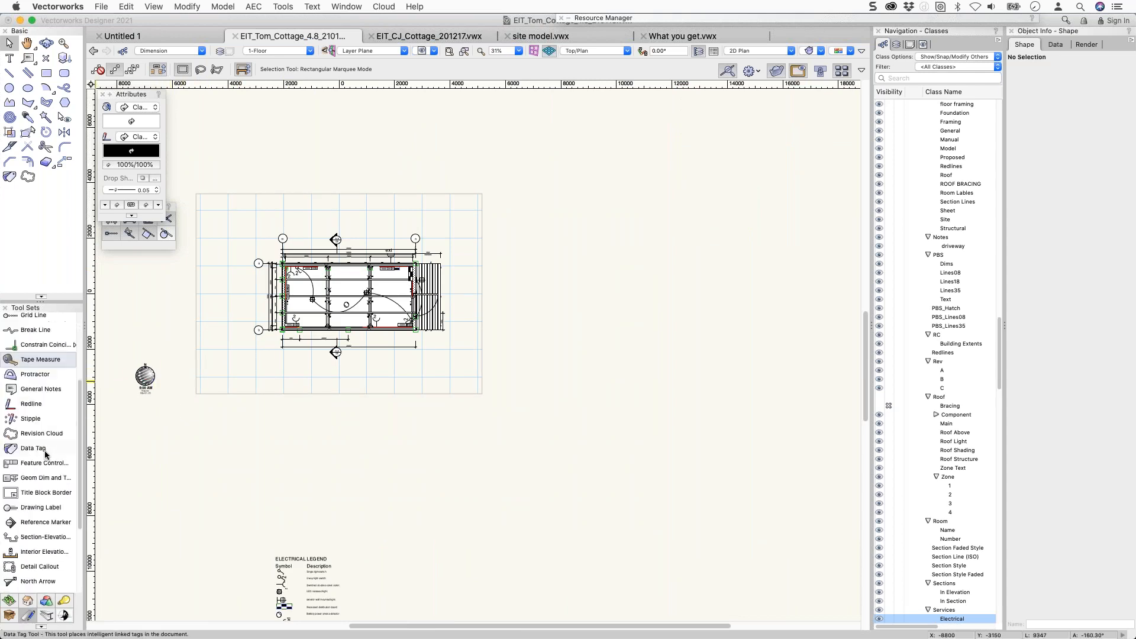
click(40, 503)
scroll(339, 385, up, 5)
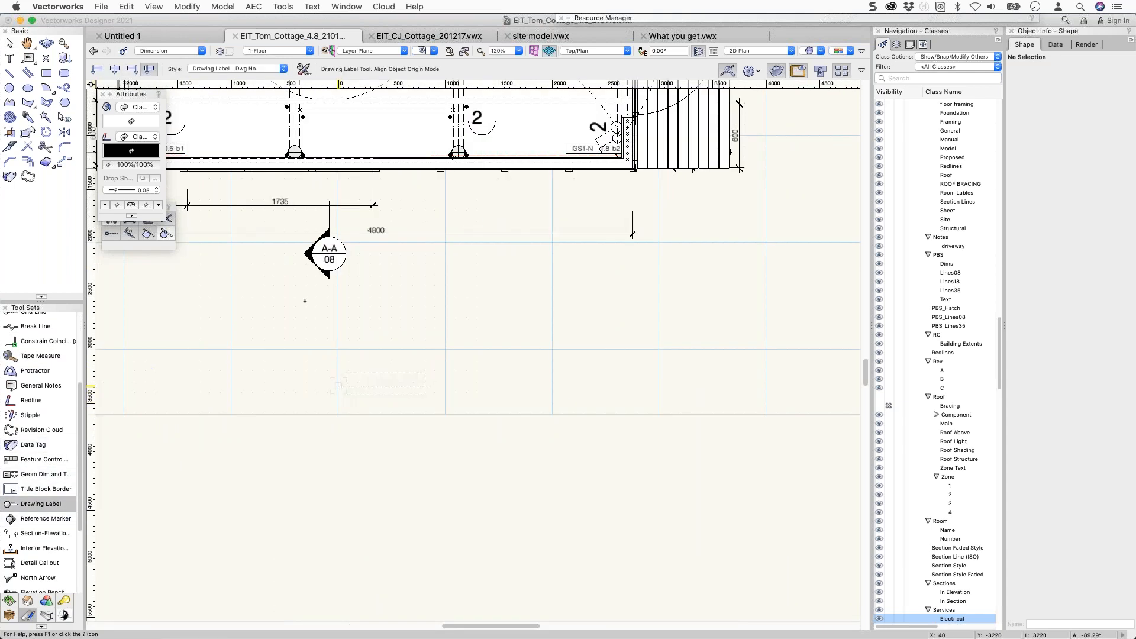
click(233, 69)
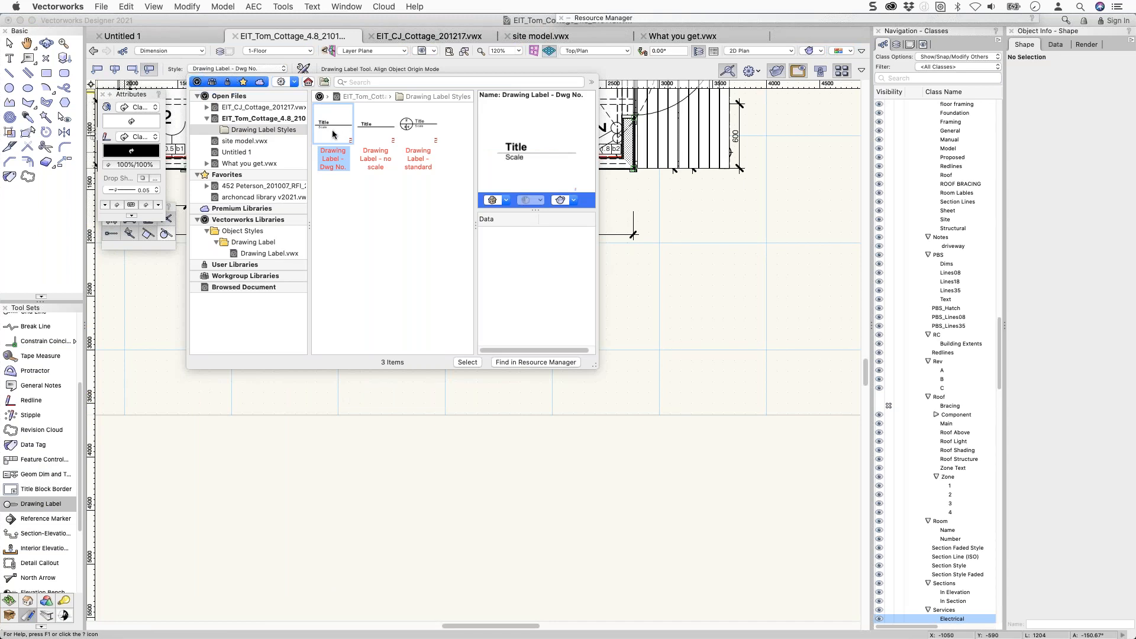
click(363, 127)
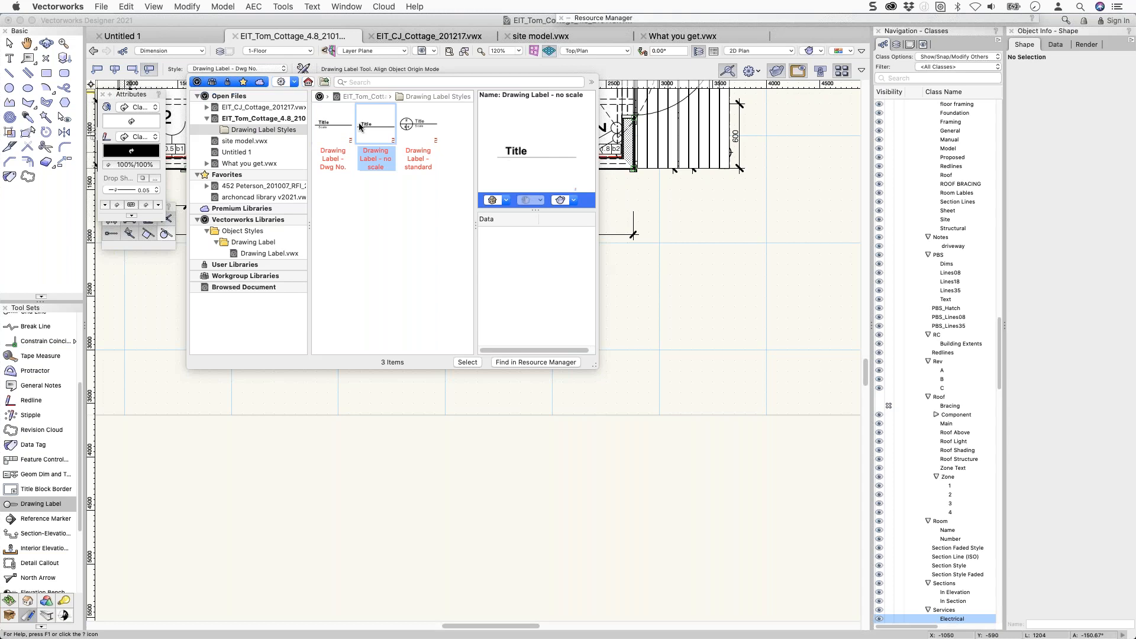
click(411, 128)
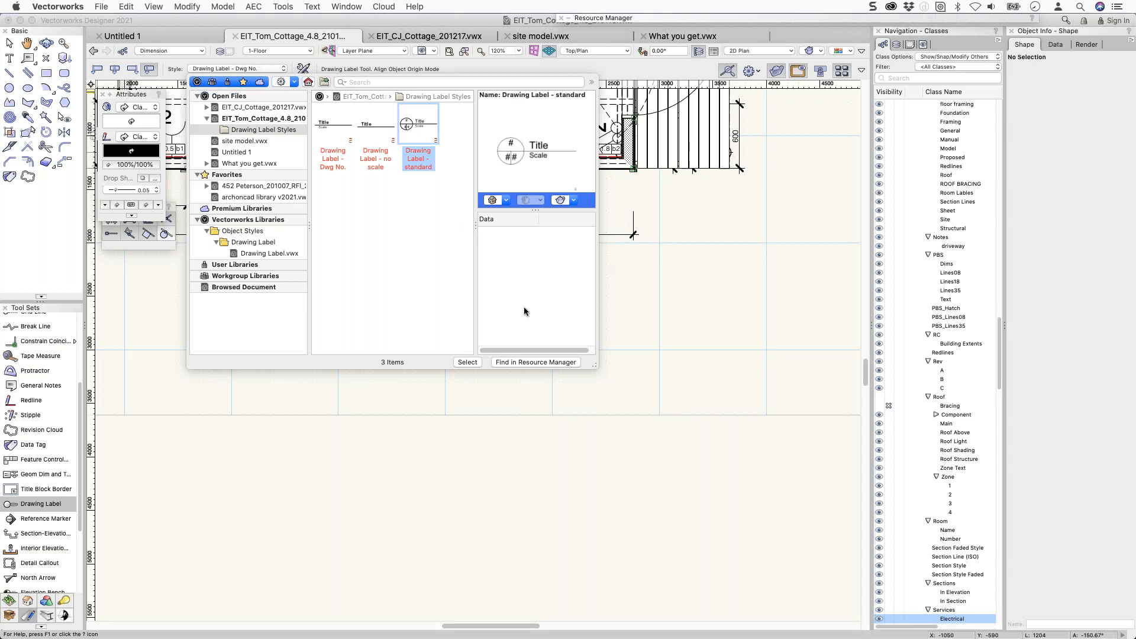
double_click(408, 124)
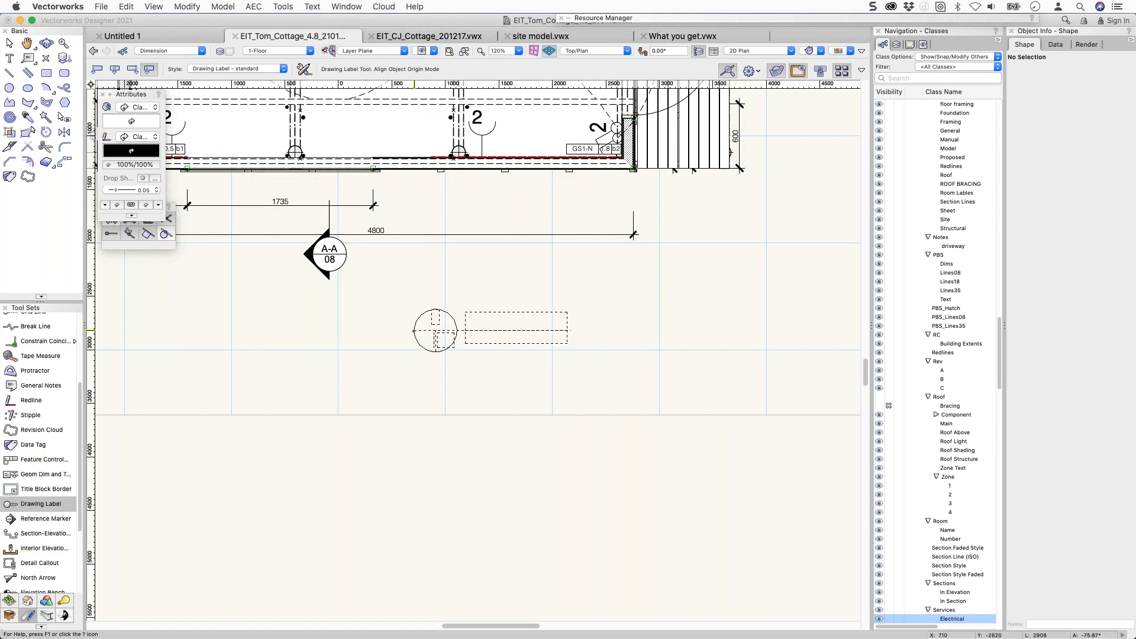
Place a test drawing label on the 1-Floor plan, then undo it.
click(436, 329)
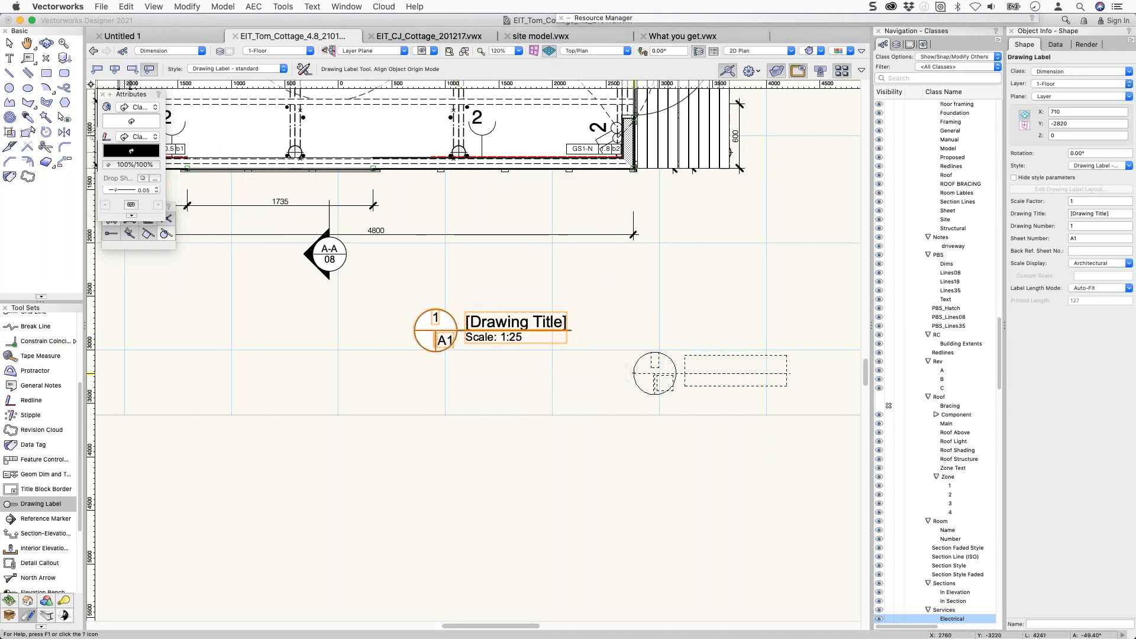
key(super+z)
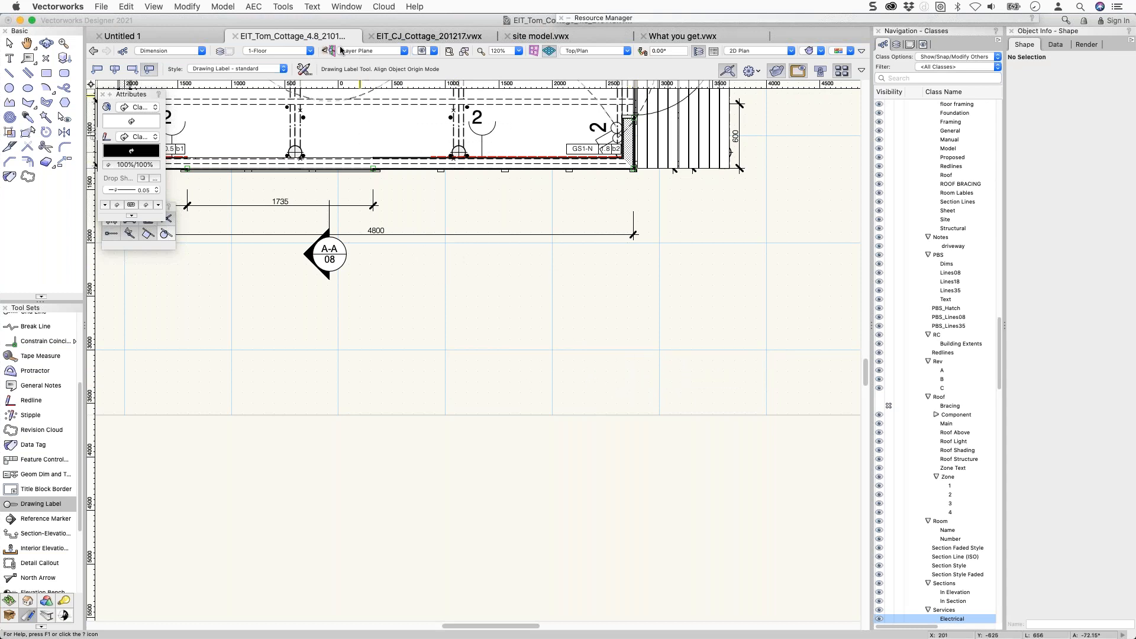
click(293, 51)
scroll(302, 132, up, 3)
scroll(302, 133, down, 2)
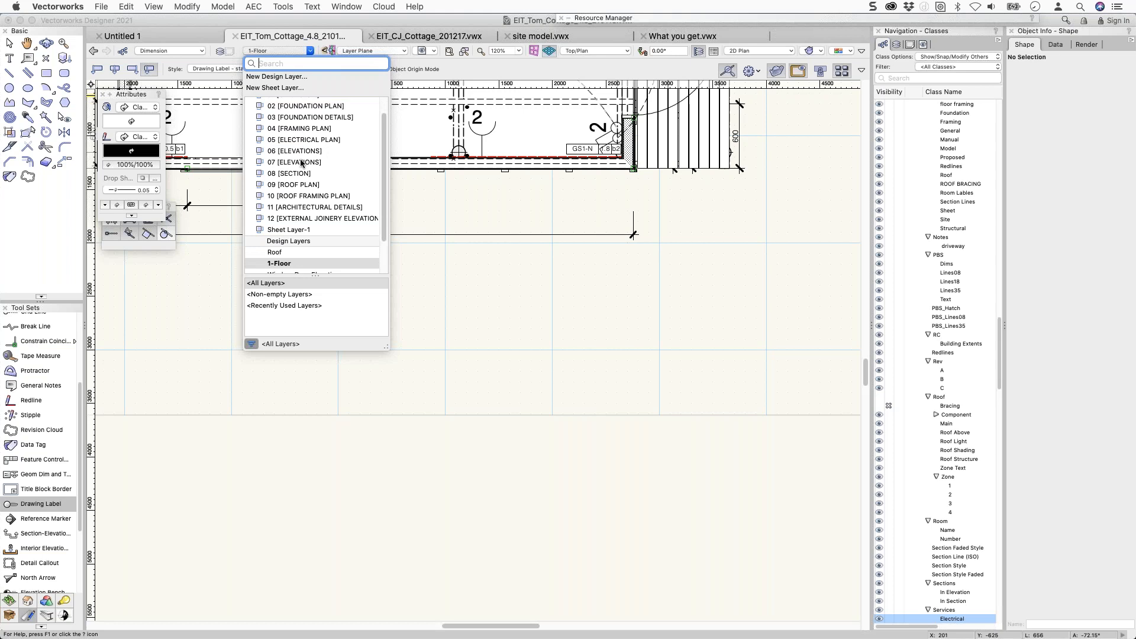
Go to sheet 11 [ARCHITECTURAL DETAILS] and select the Z Flashing Detail label inside its viewport annotations.
click(302, 208)
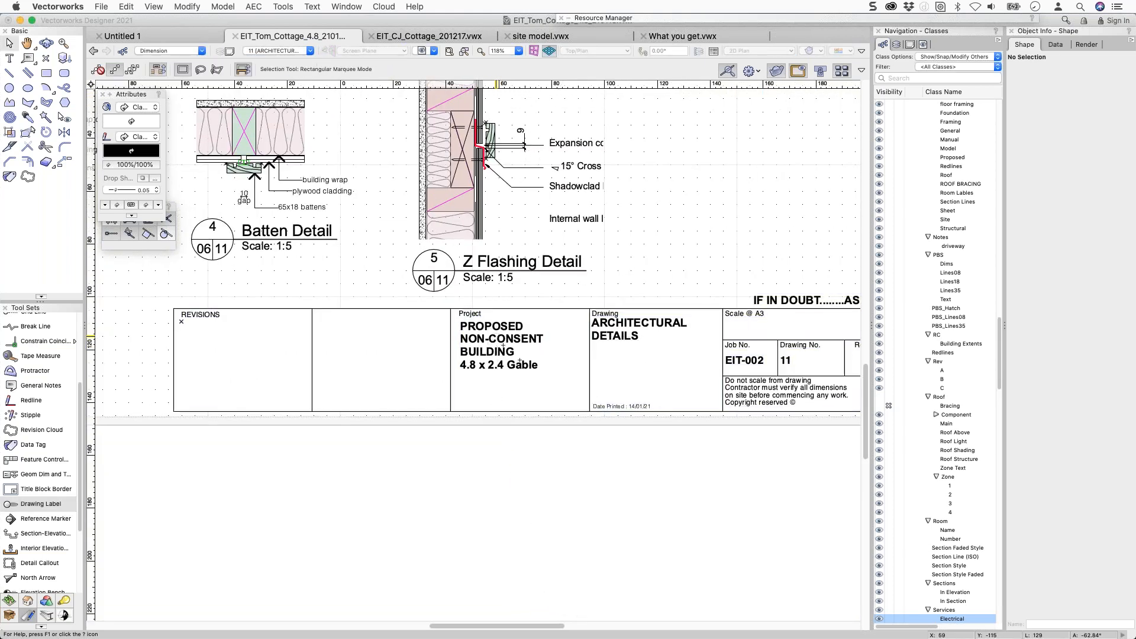
click(522, 275)
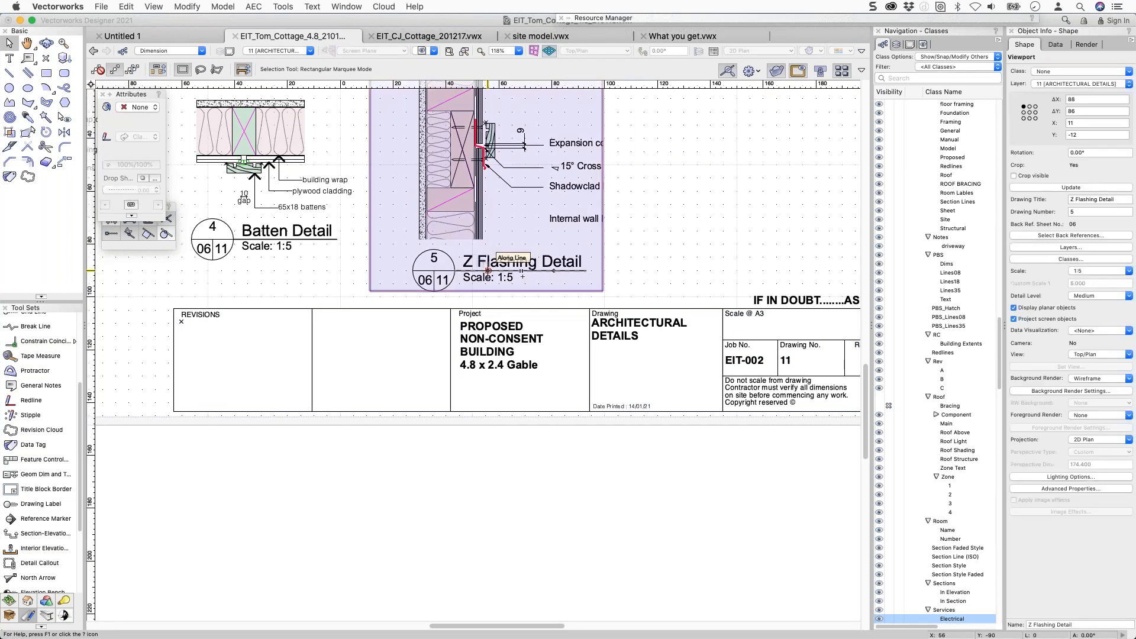
double_click(421, 273)
click(422, 274)
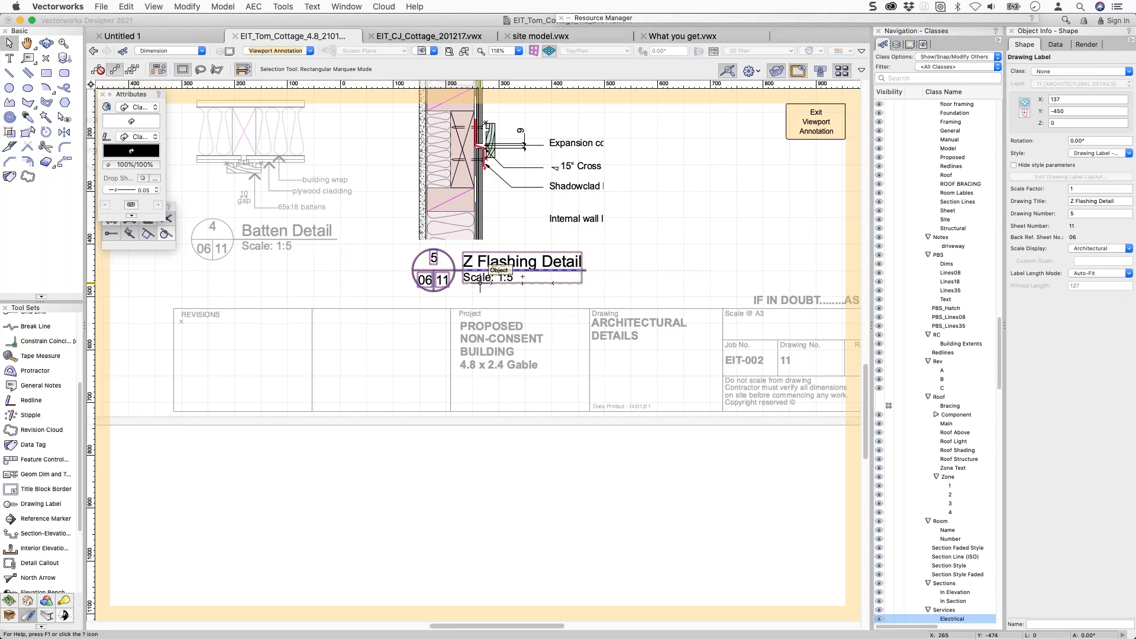
Replace the label's style with Dwg No., restore the standard style, and exit viewport annotation.
click(1081, 154)
click(1071, 178)
click(1077, 155)
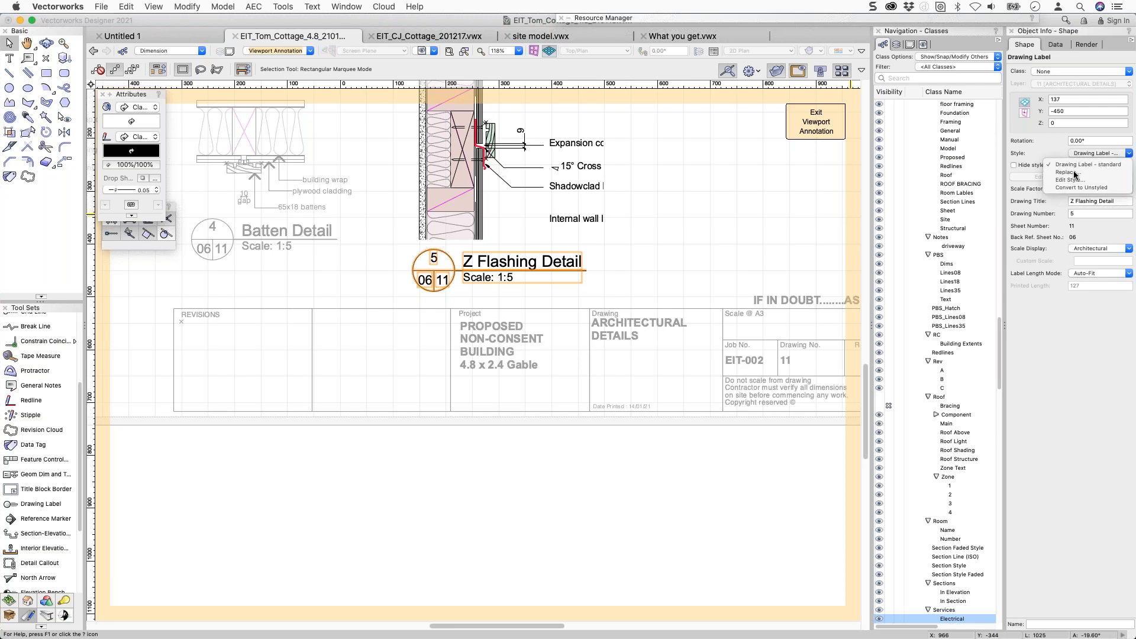
click(1068, 176)
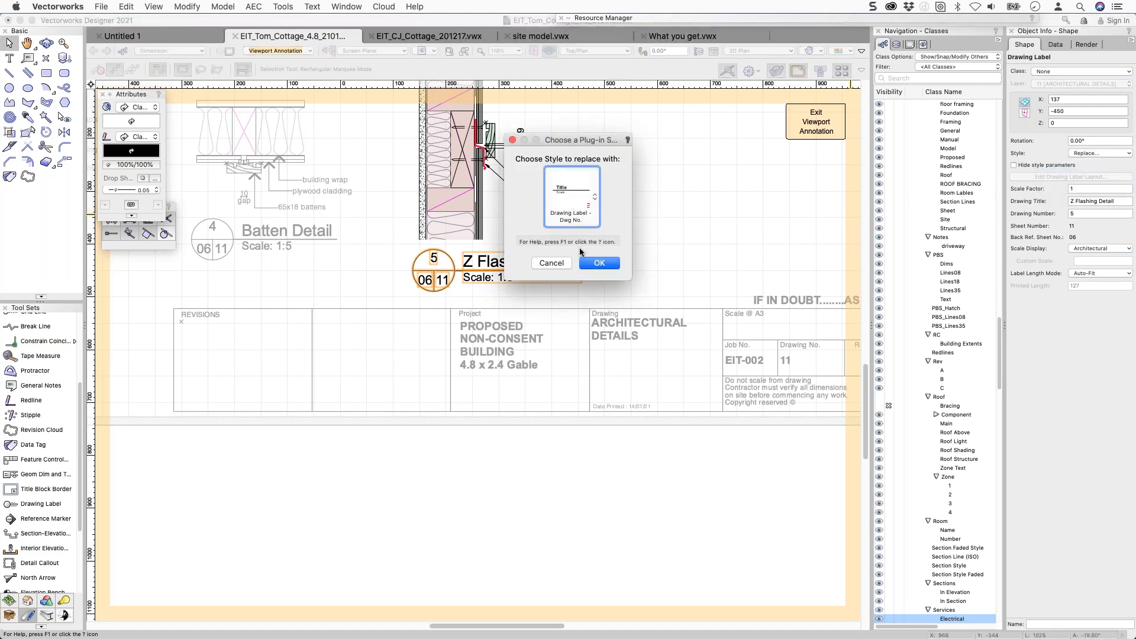
click(599, 263)
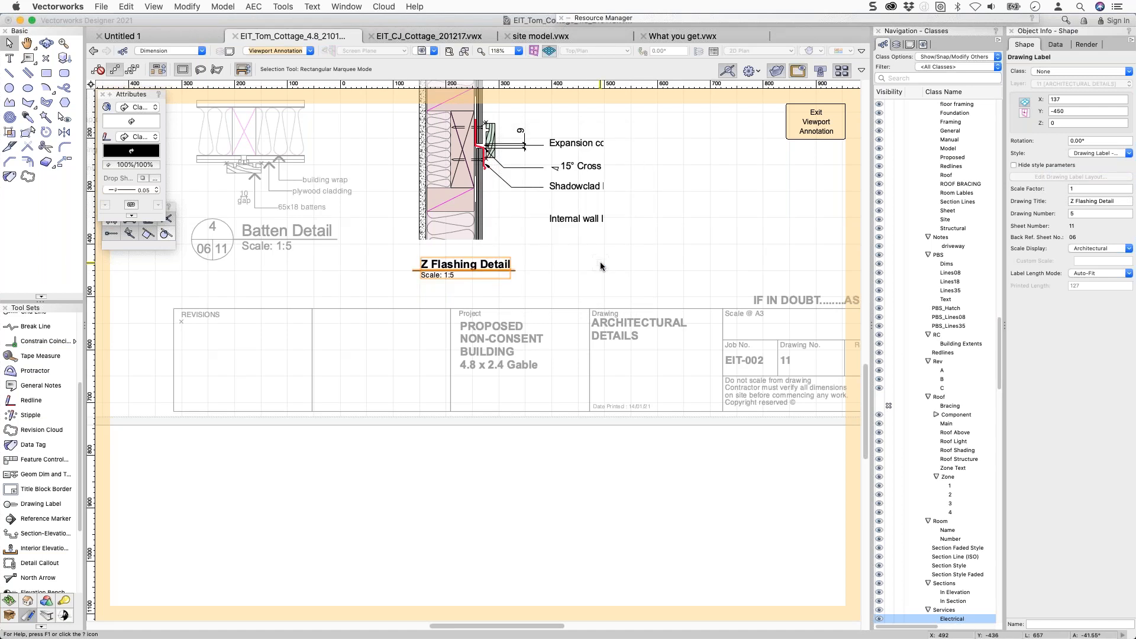
click(1075, 155)
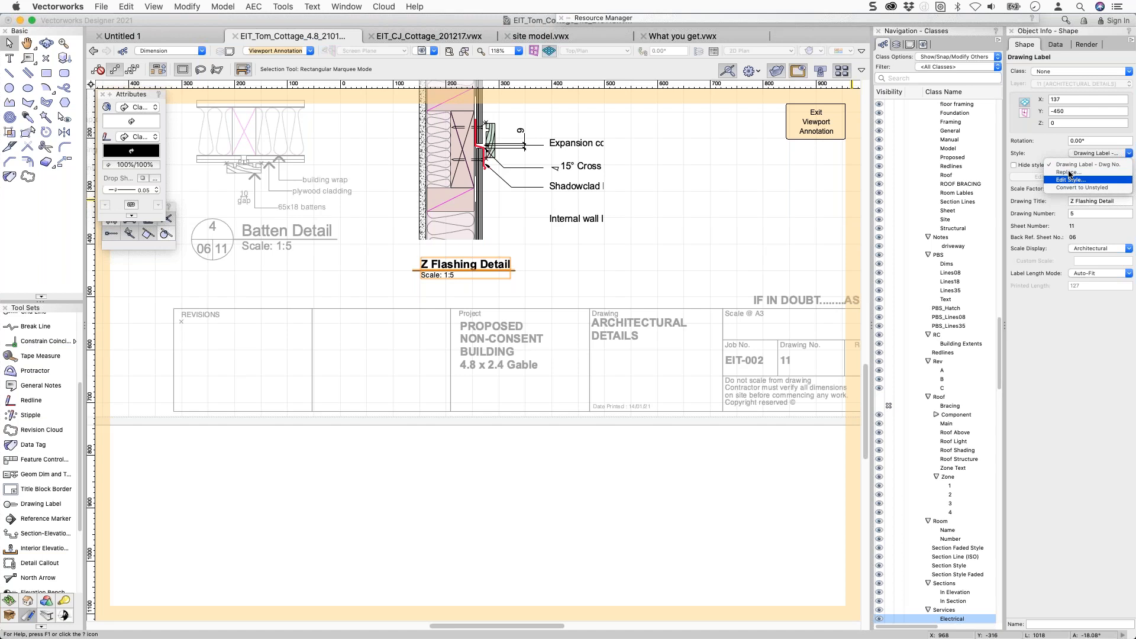
key(Return)
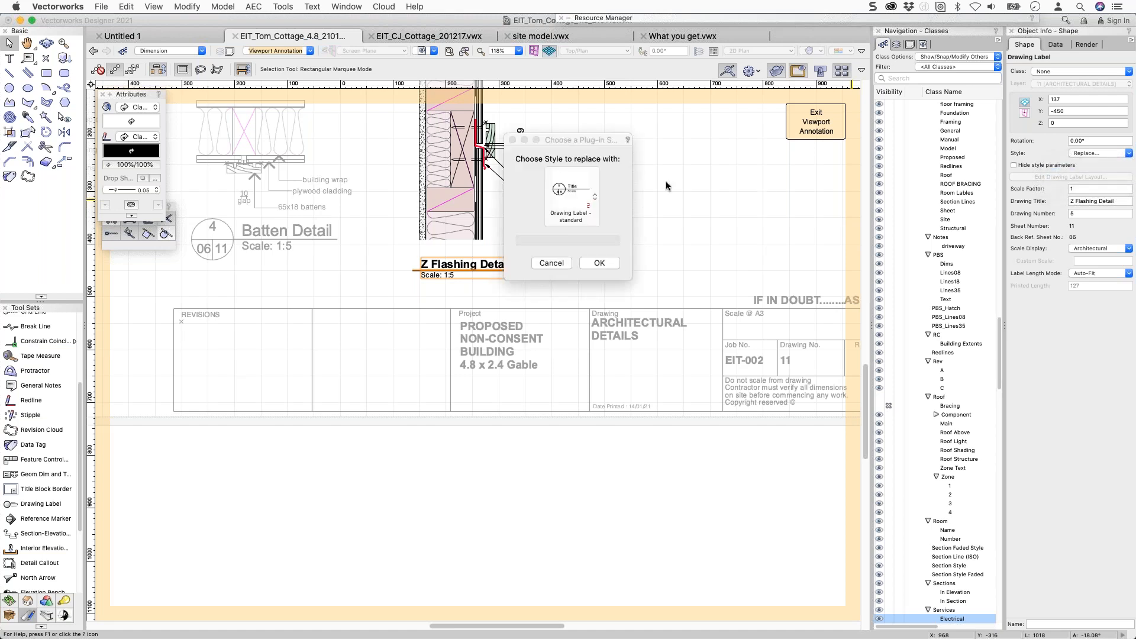
click(598, 262)
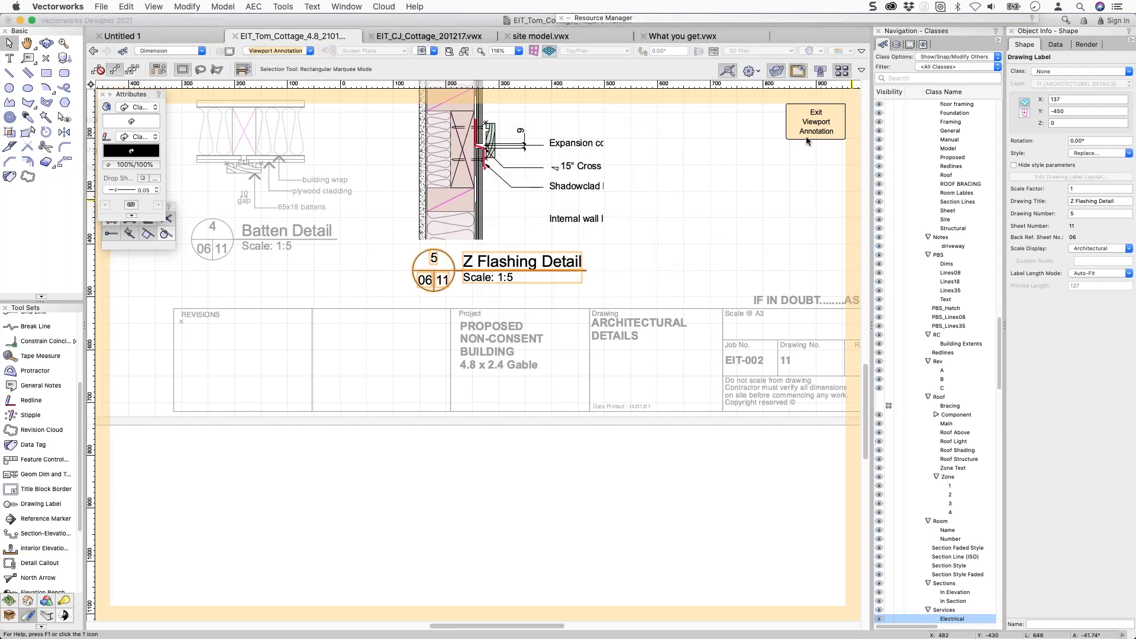
click(830, 112)
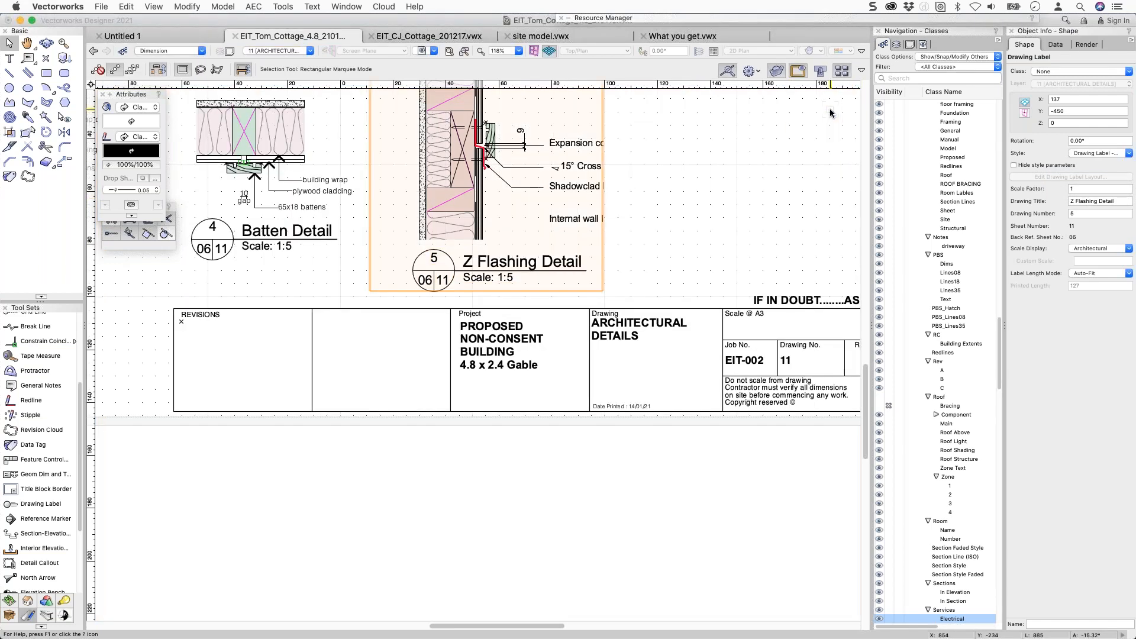
Open Window > Script Palettes > Drawing Details and zoom out to see the whole sheet.
click(283, 7)
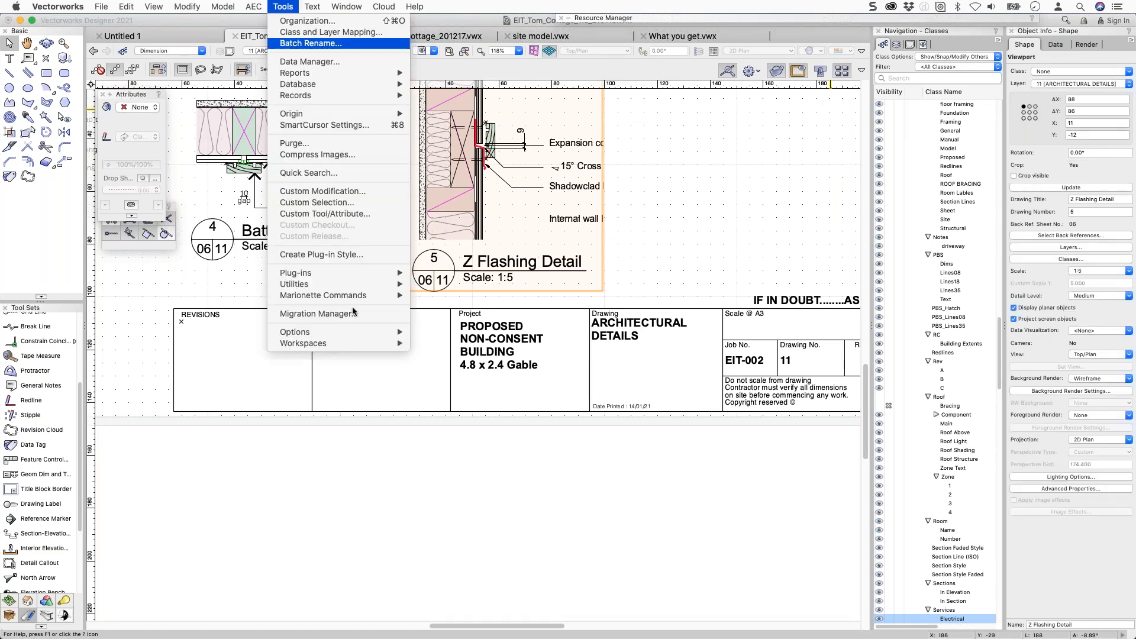
mouse_move(347, 7)
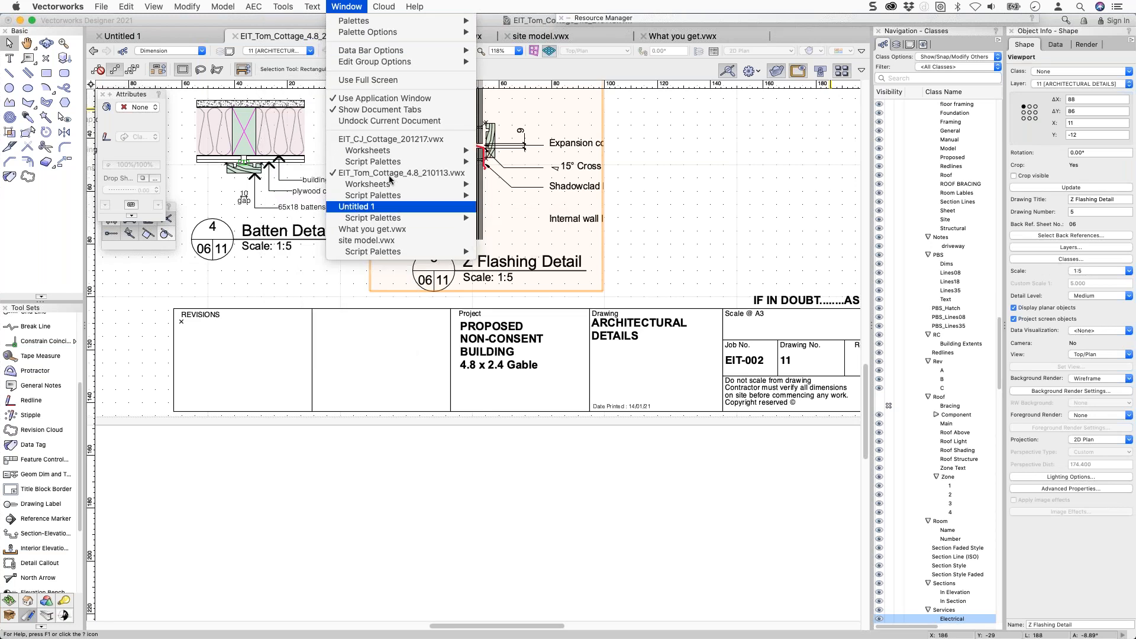
mouse_move(414, 196)
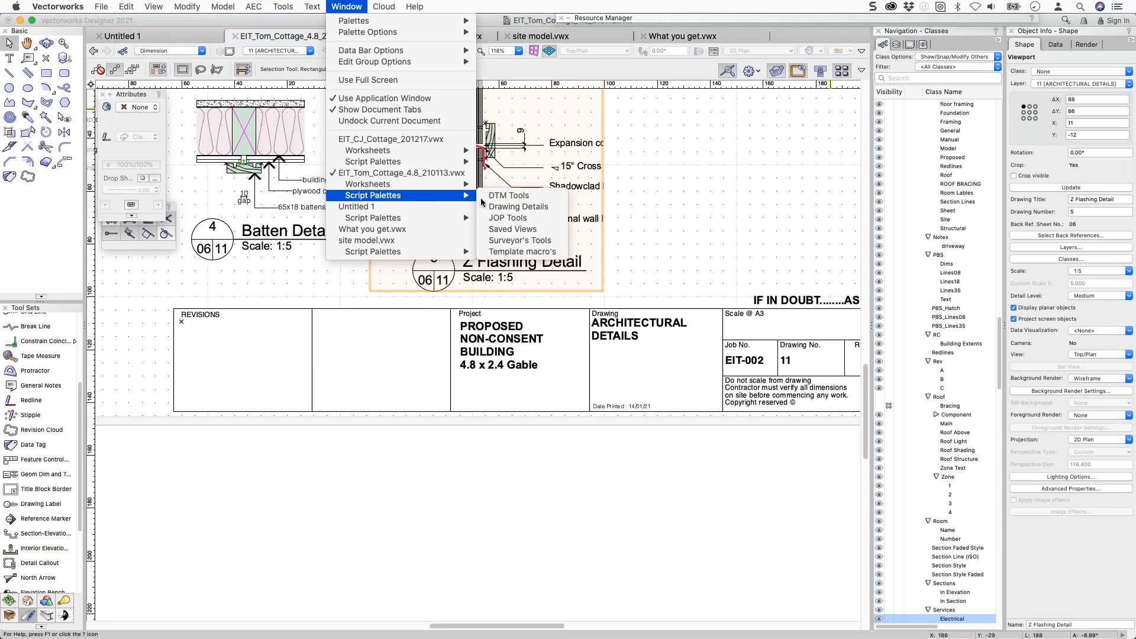
click(531, 207)
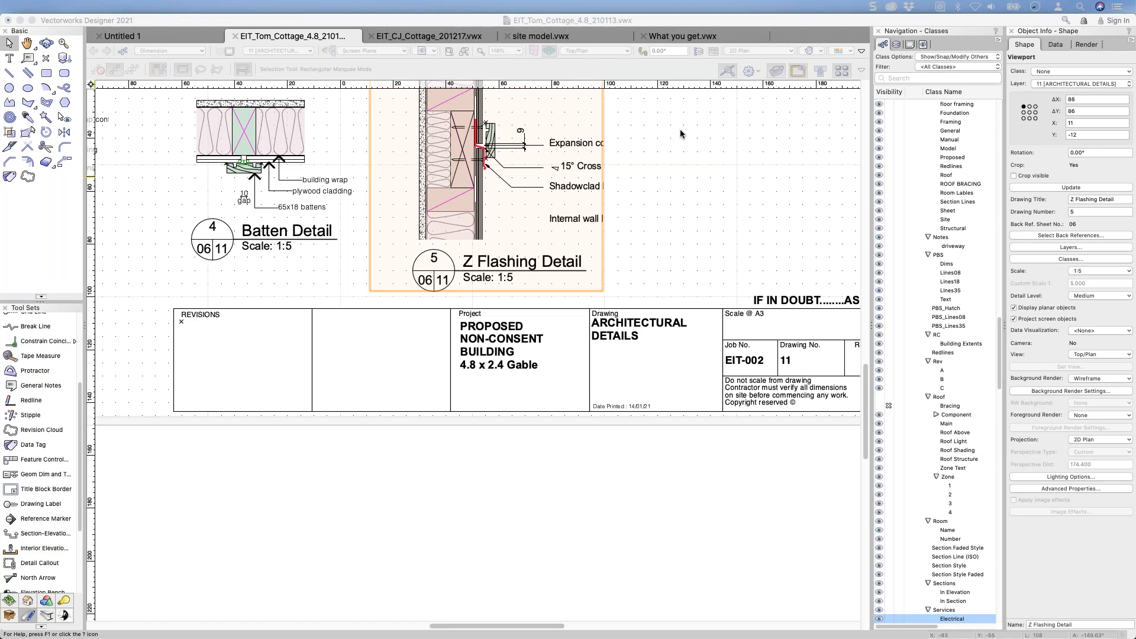
click(670, 169)
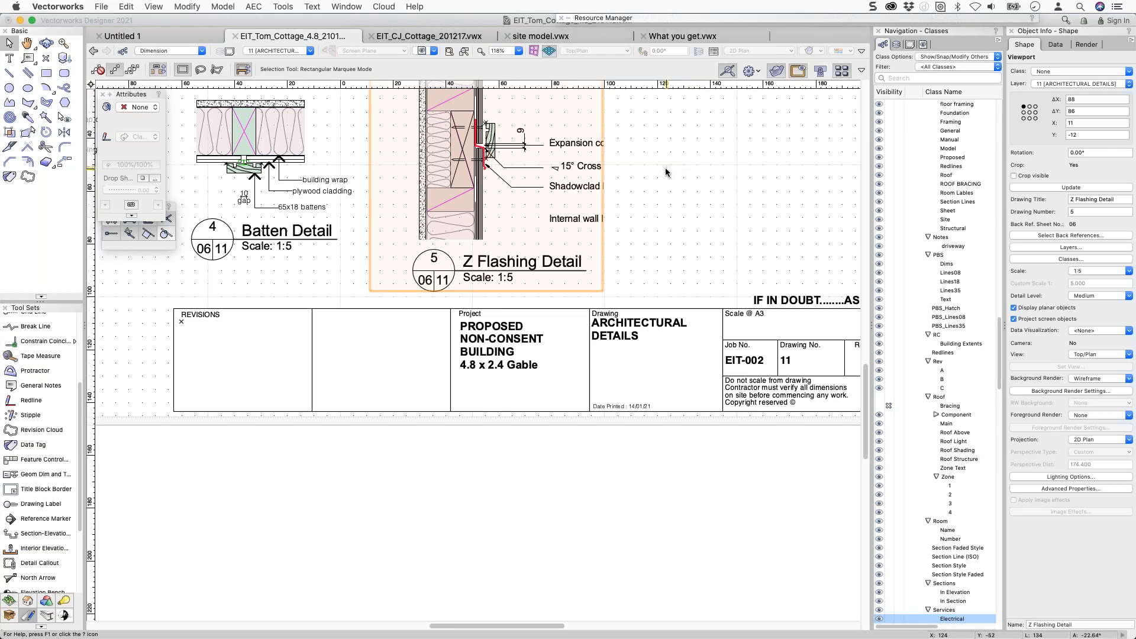
scroll(665, 167, down, 3)
scroll(665, 167, down, 2)
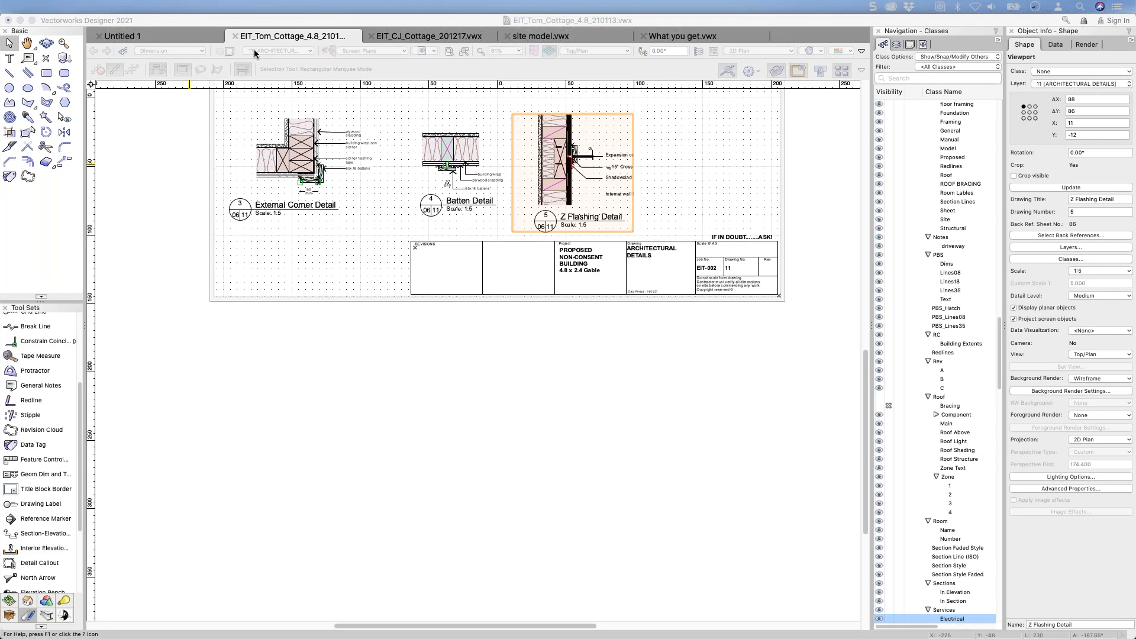
Switch to Untitled 1, show the house in 3D isometric, and make Floor-2 the active layer.
click(159, 35)
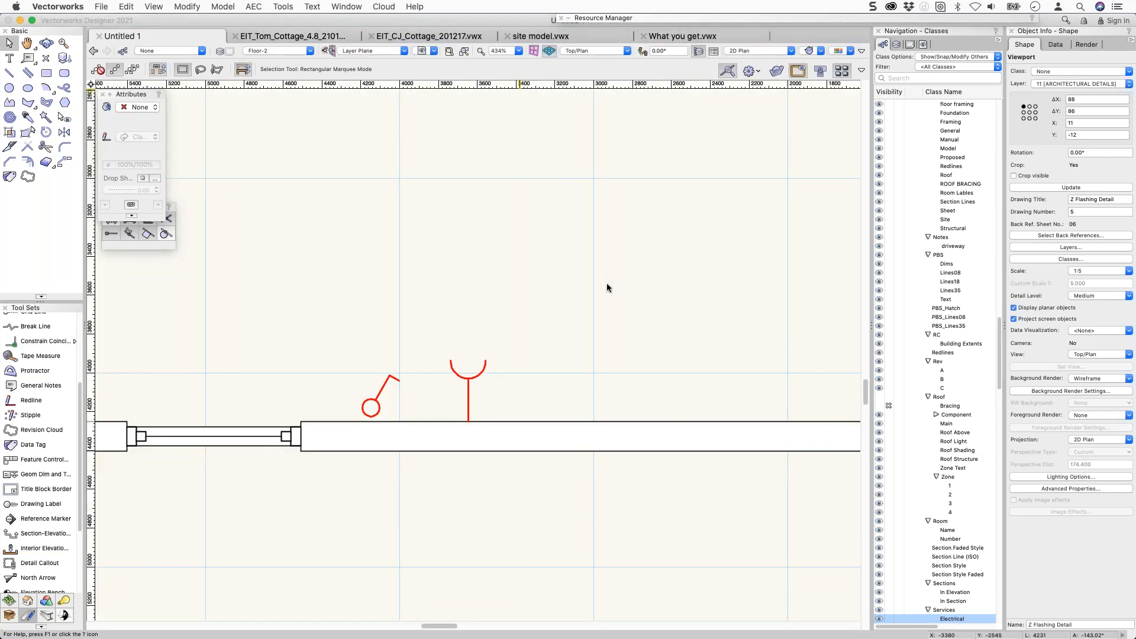
key(3)
scroll(656, 365, down, 3)
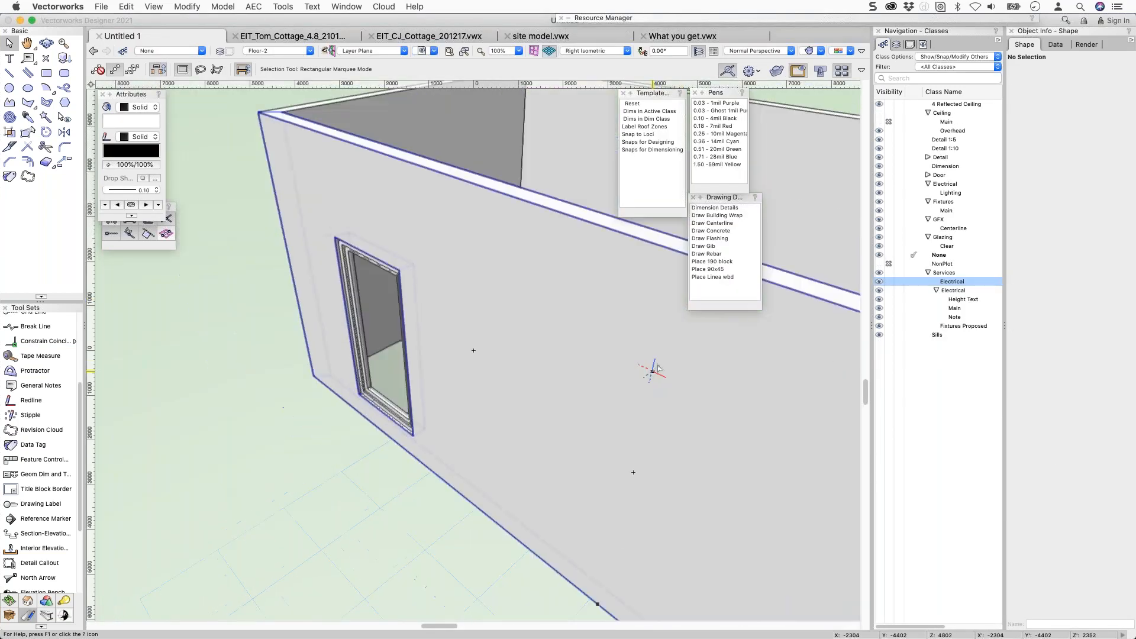
scroll(661, 362, down, 3)
middle_drag(667, 330, 425, 213)
scroll(424, 214, down, 2)
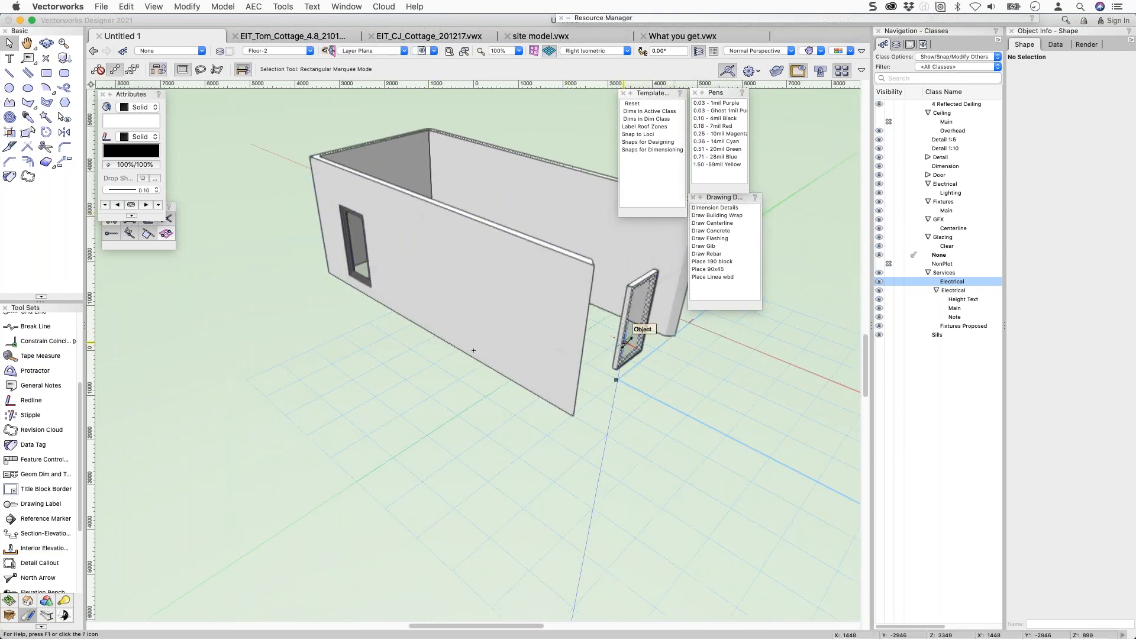
key(super+Down)
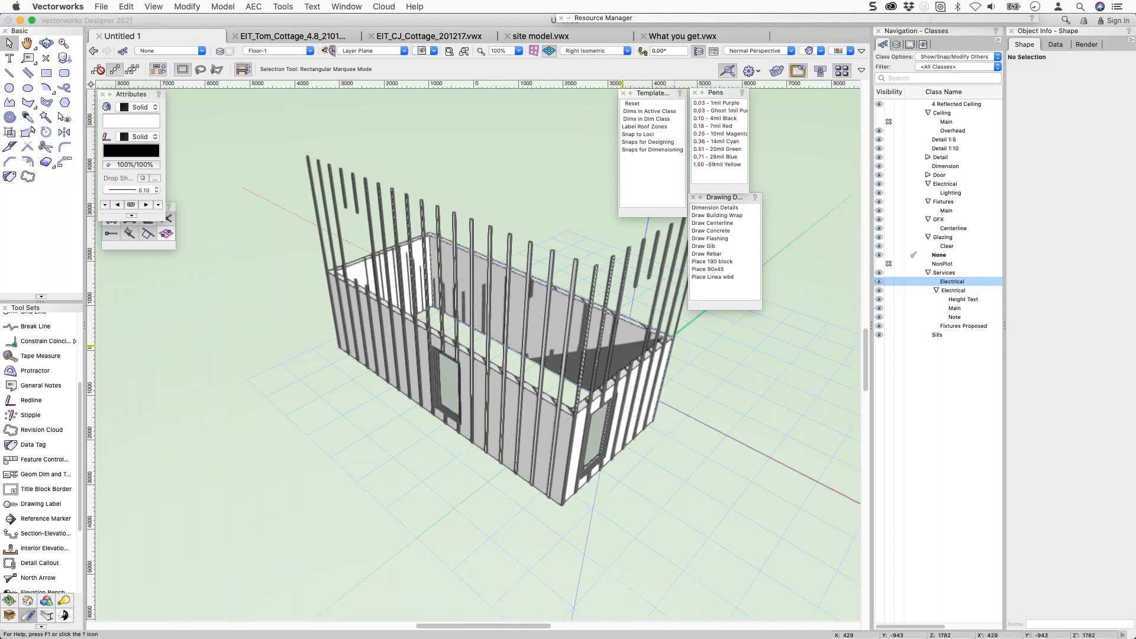
key(super+Up)
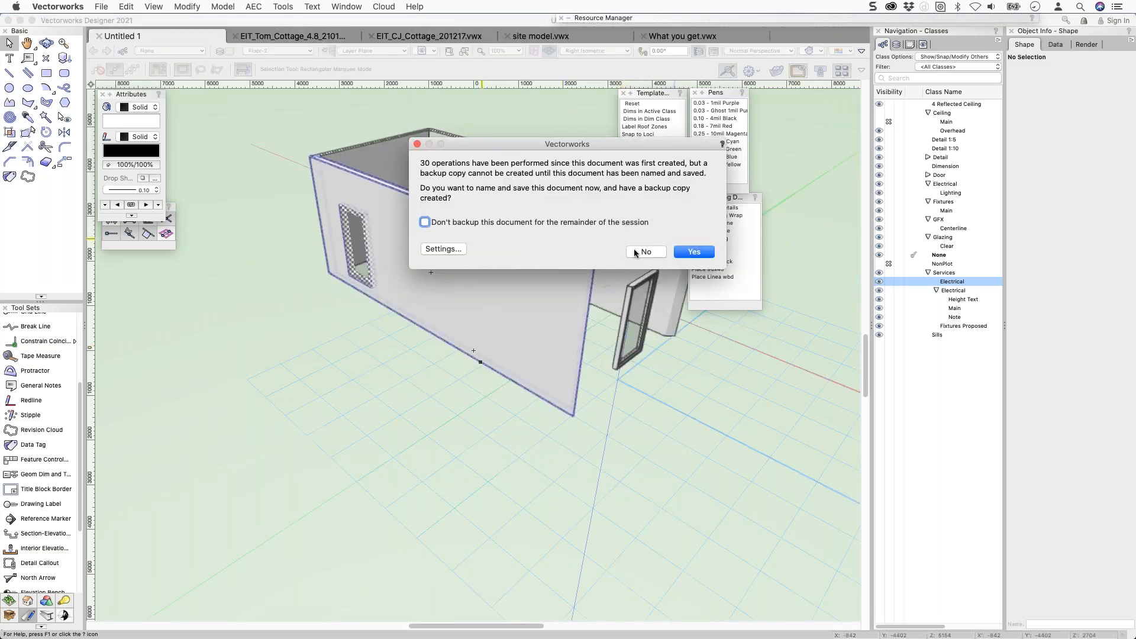
key(Escape)
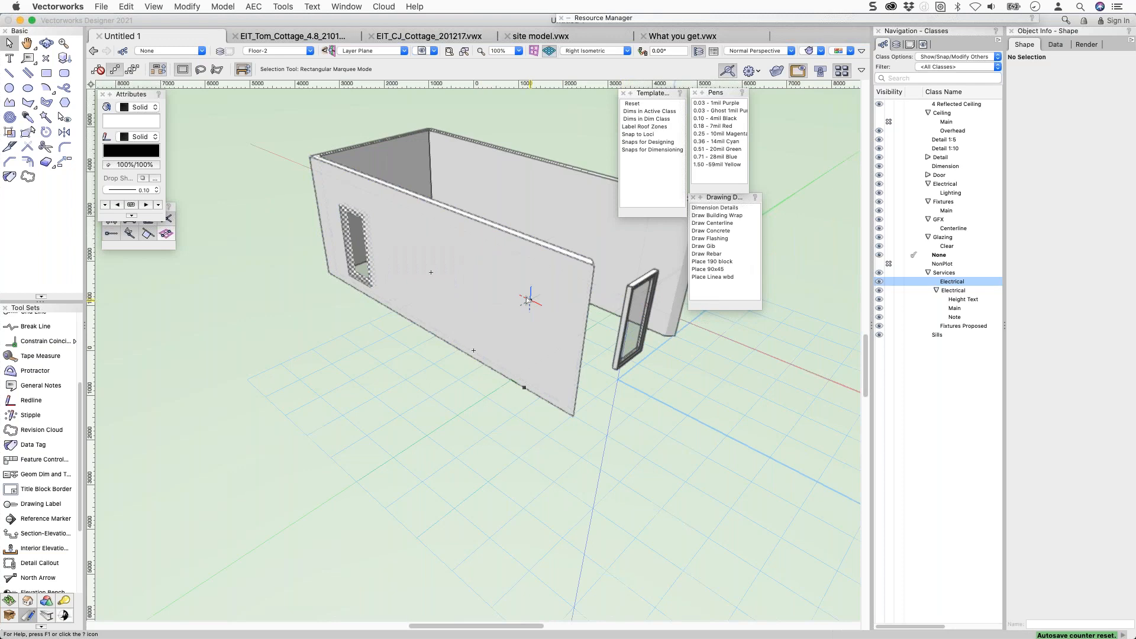
Convert a copy of all Floor-2 walls to lines using Hidden Line Rendering.
key(super+a)
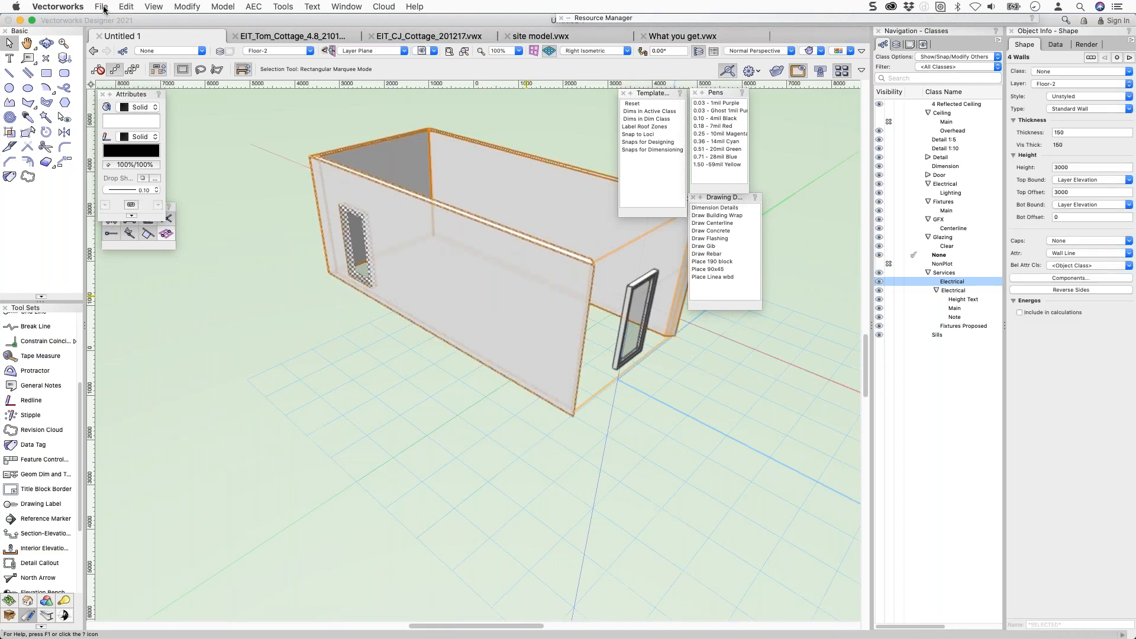
click(101, 7)
mouse_move(187, 7)
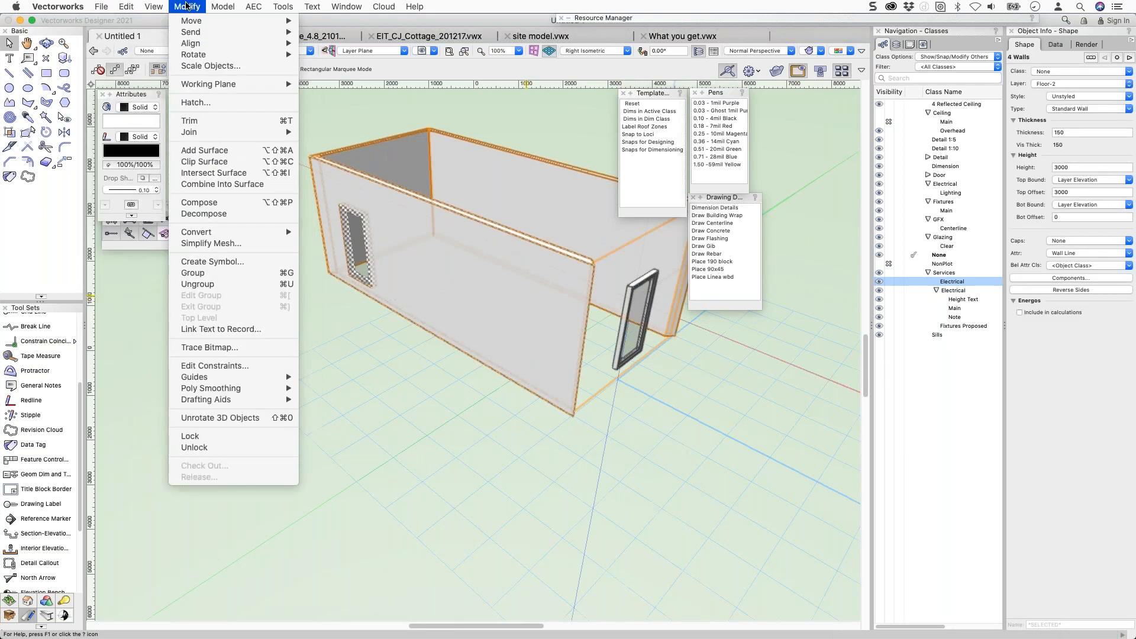
mouse_move(229, 234)
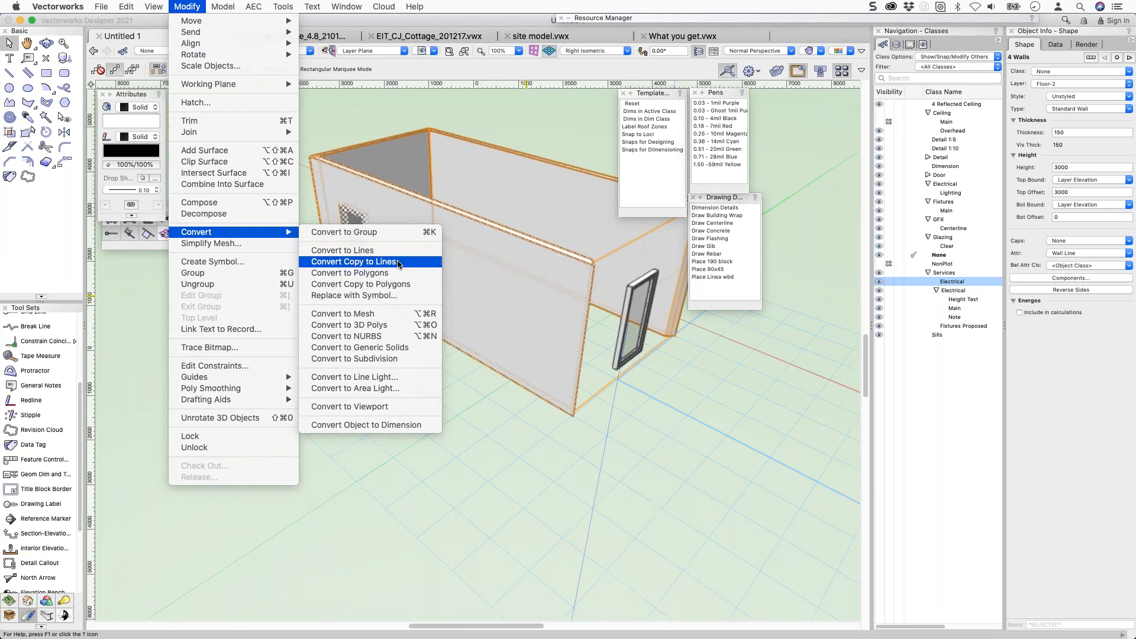
click(398, 262)
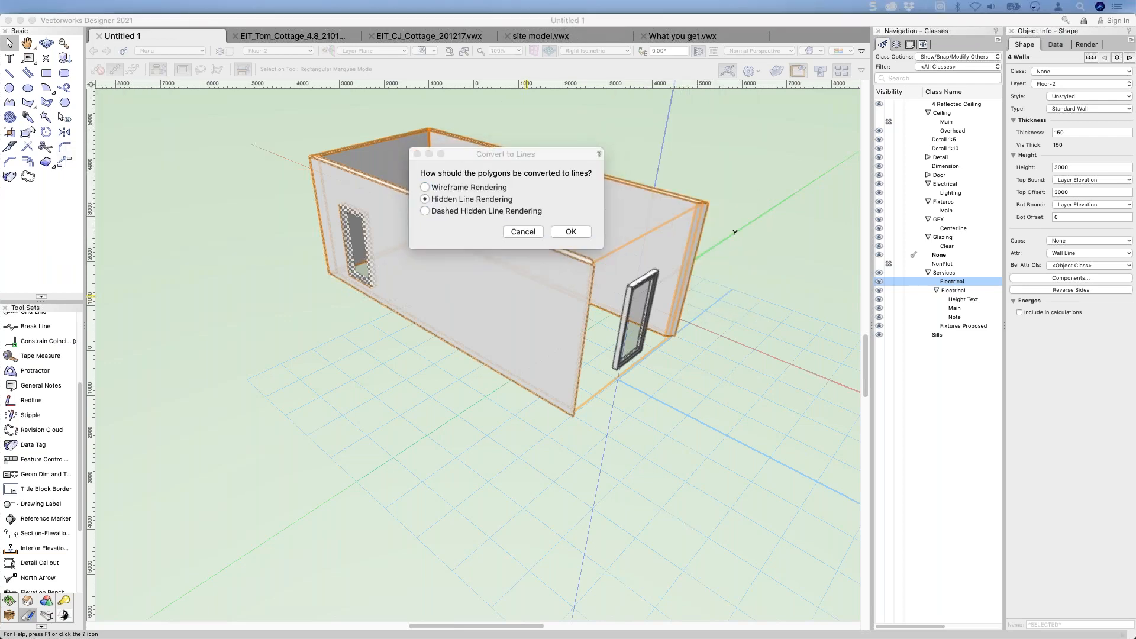
click(570, 232)
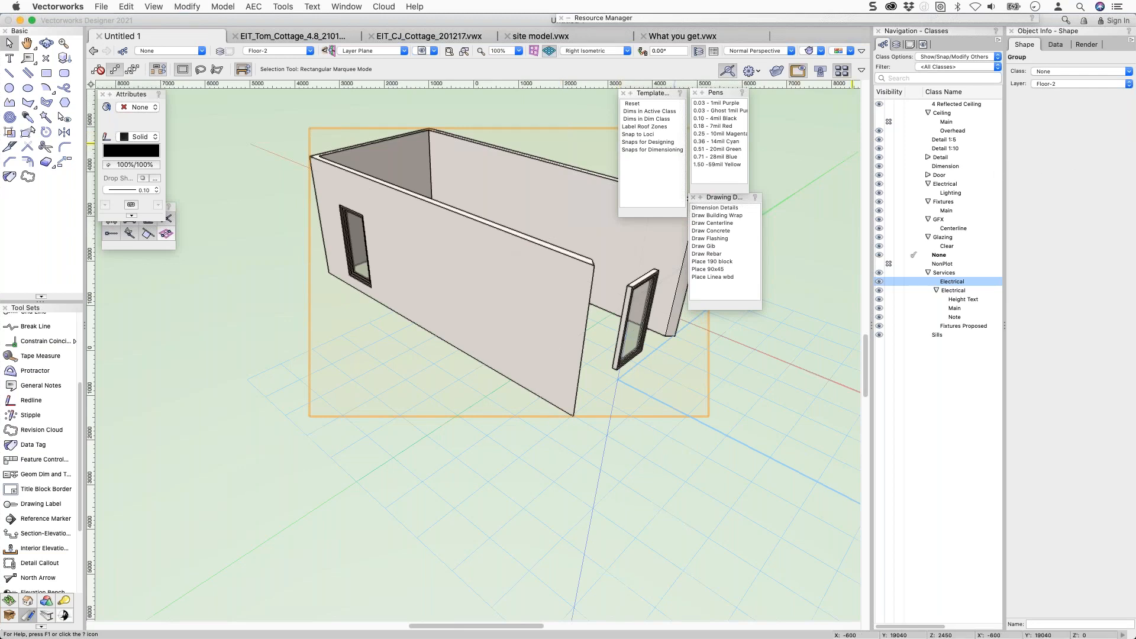
Try Sketch rendering on the model, then undo back to shaded rendering.
key(super+bracketleft)
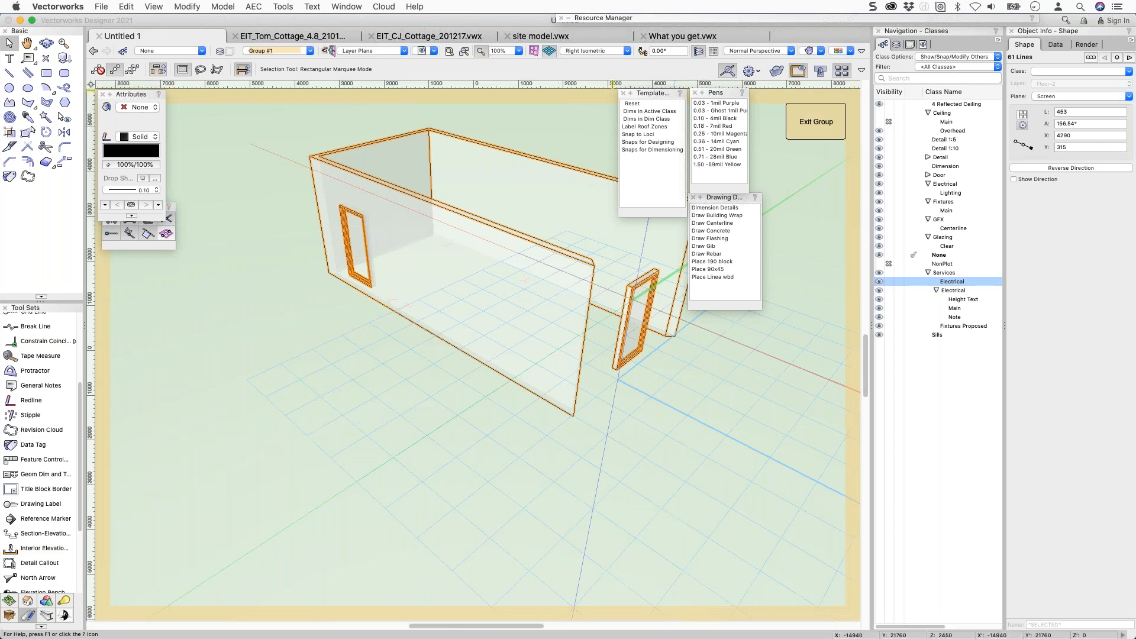
click(153, 7)
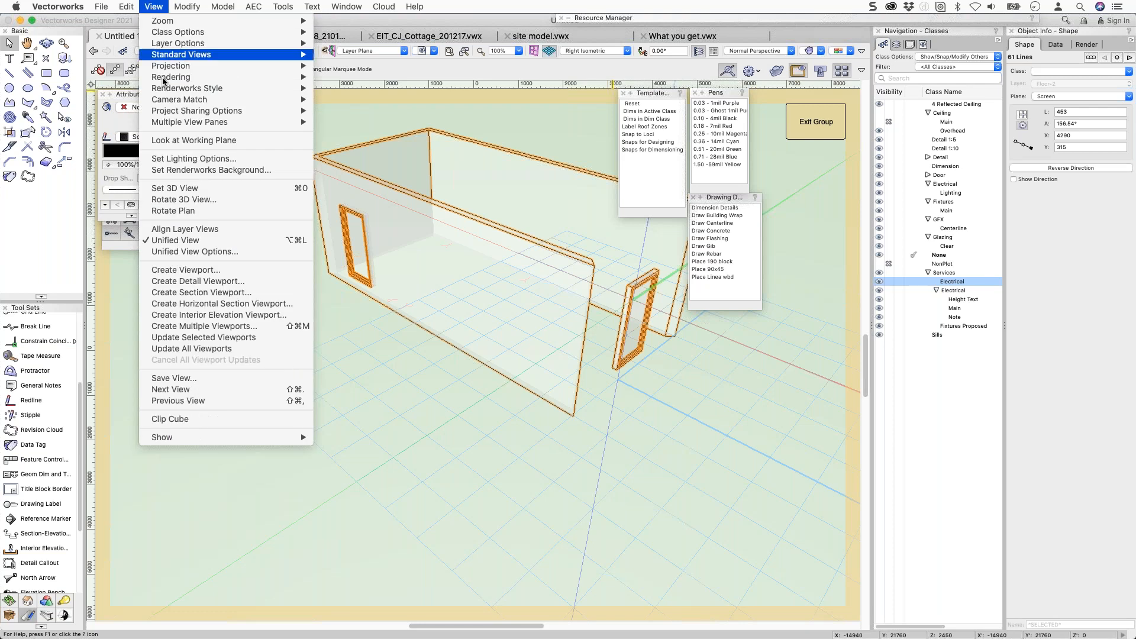
mouse_move(164, 81)
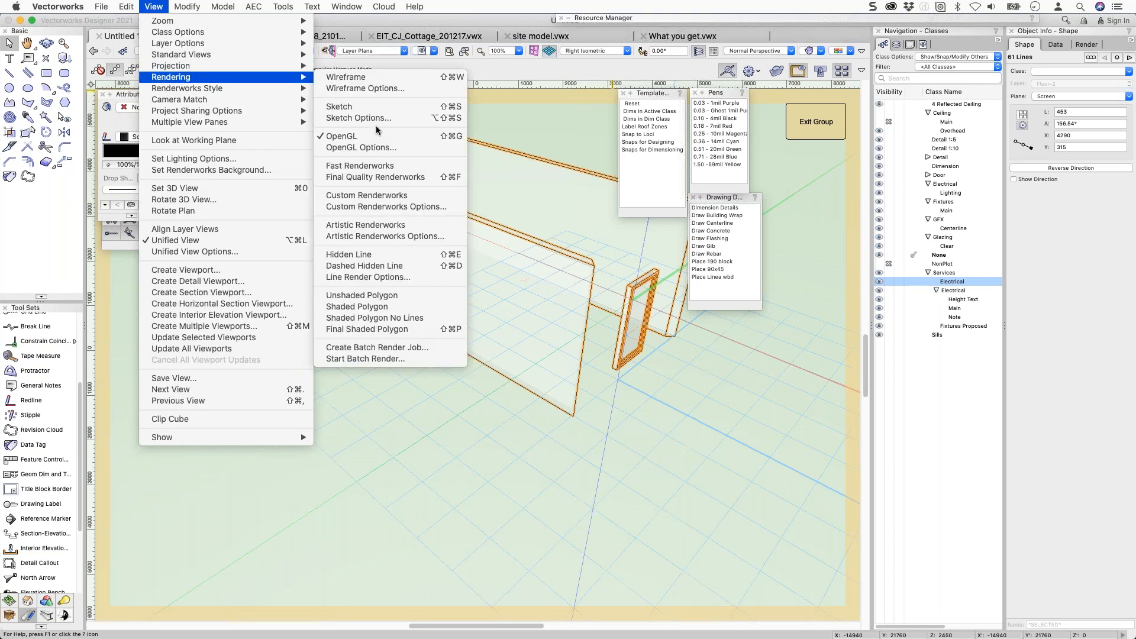
click(360, 110)
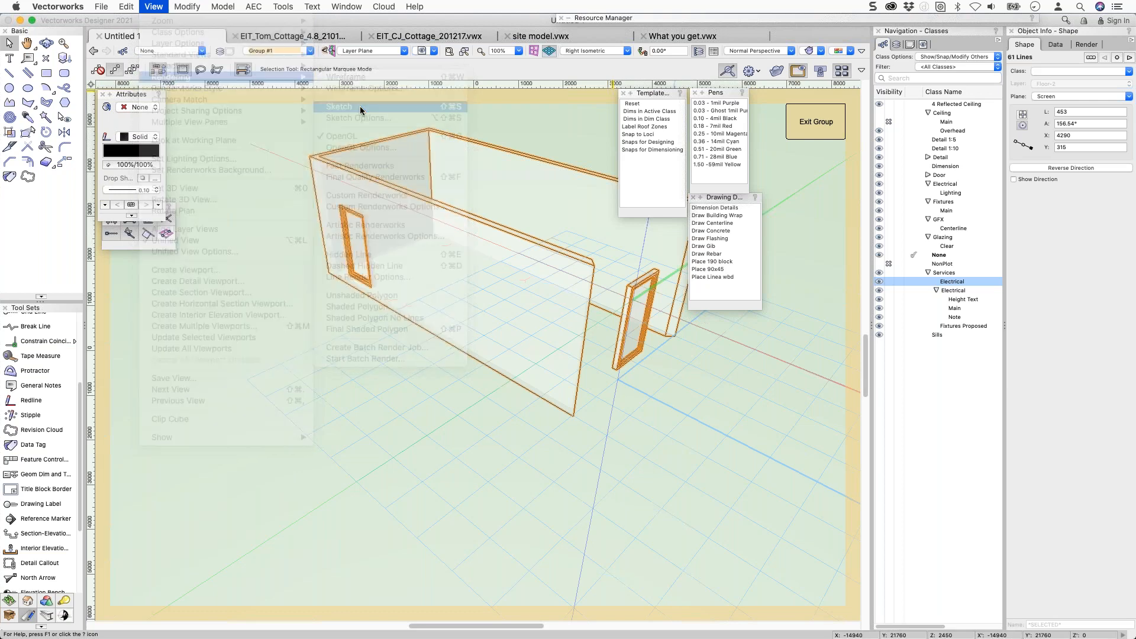
click(809, 128)
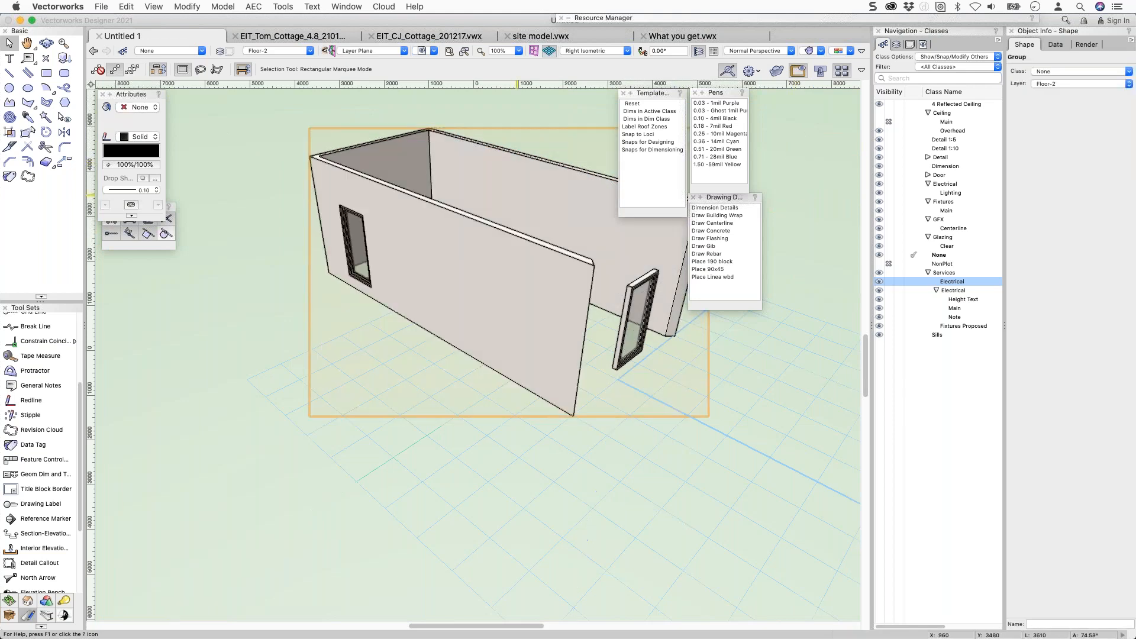
key(super+u)
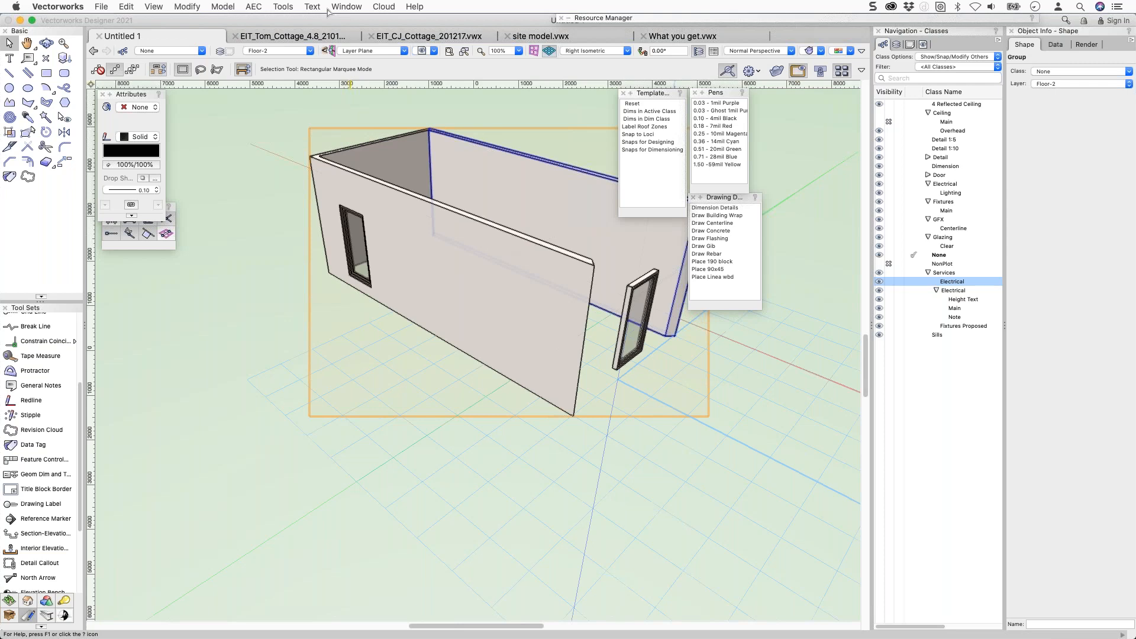
click(154, 5)
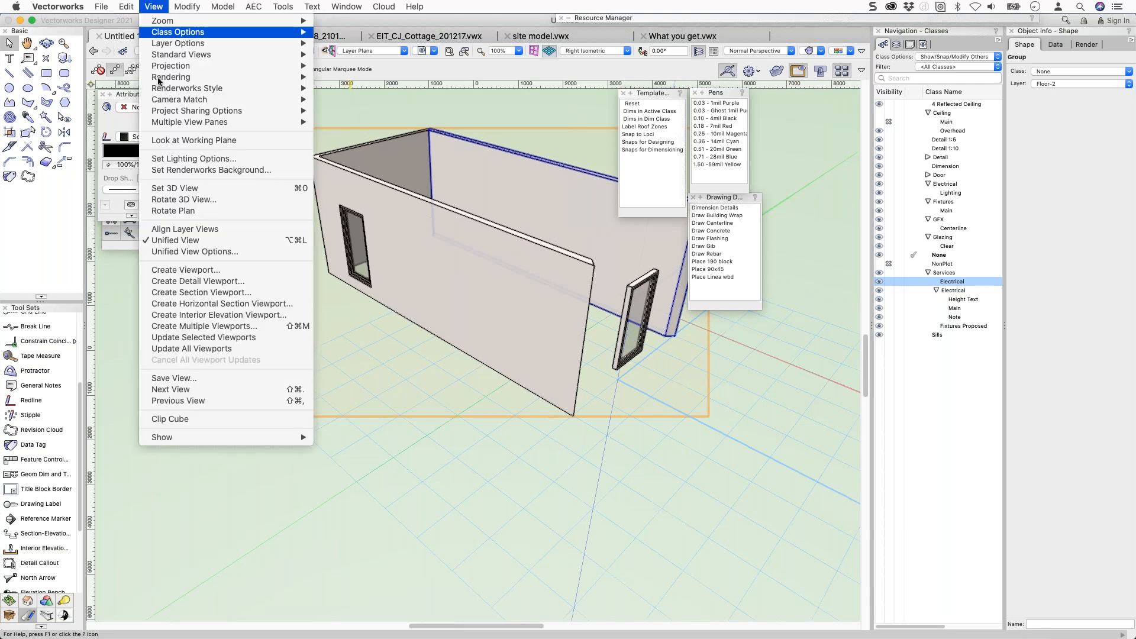
mouse_move(161, 81)
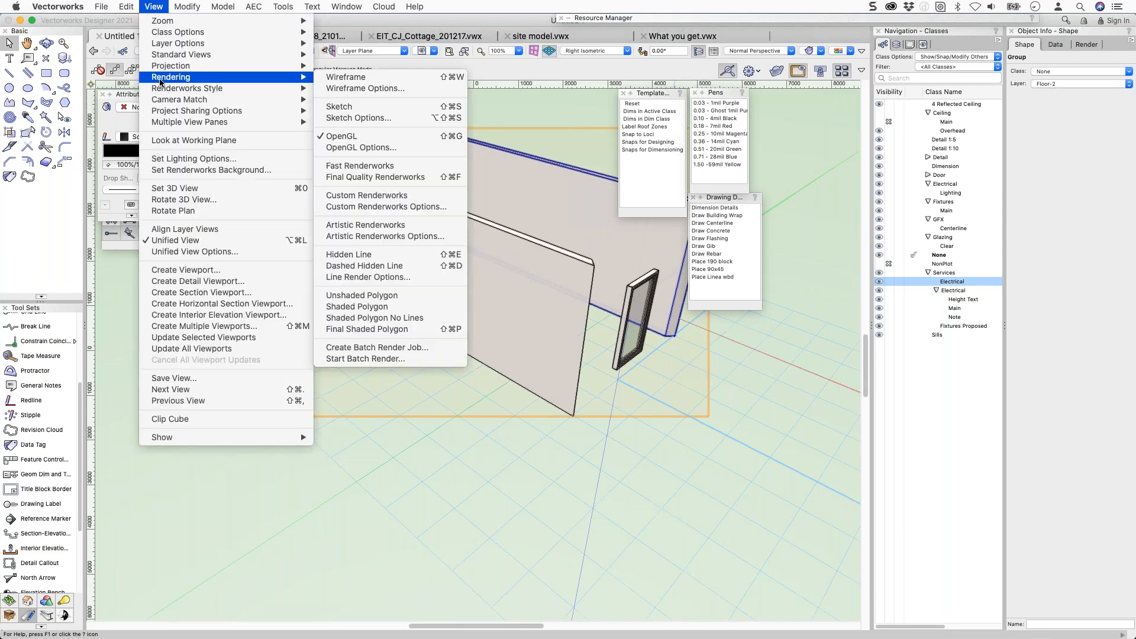
click(360, 109)
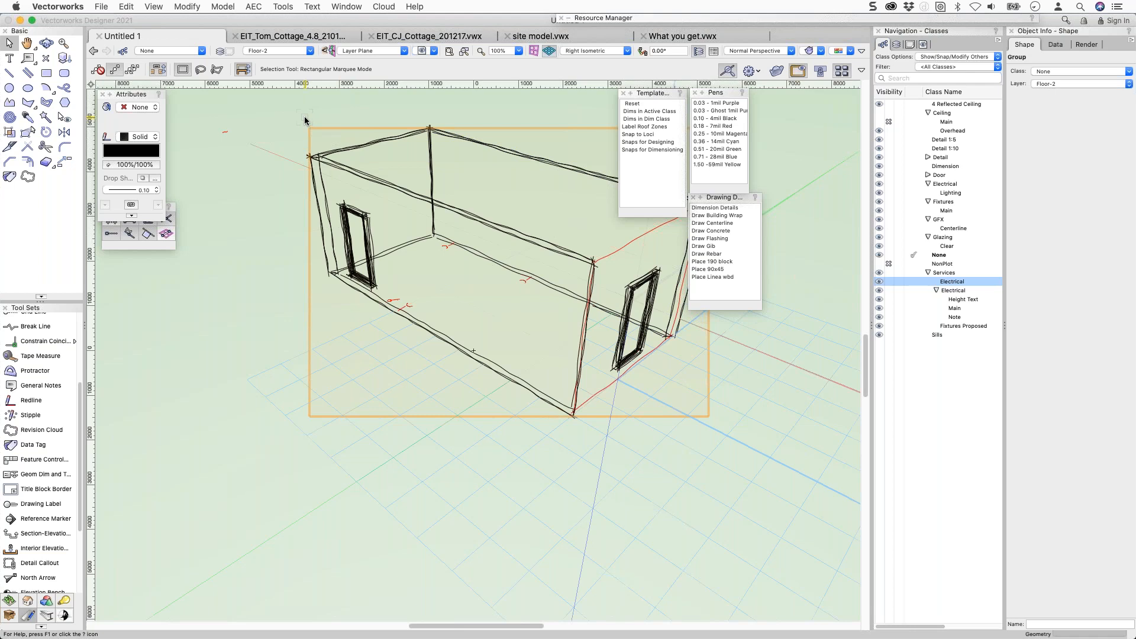
key(super+z)
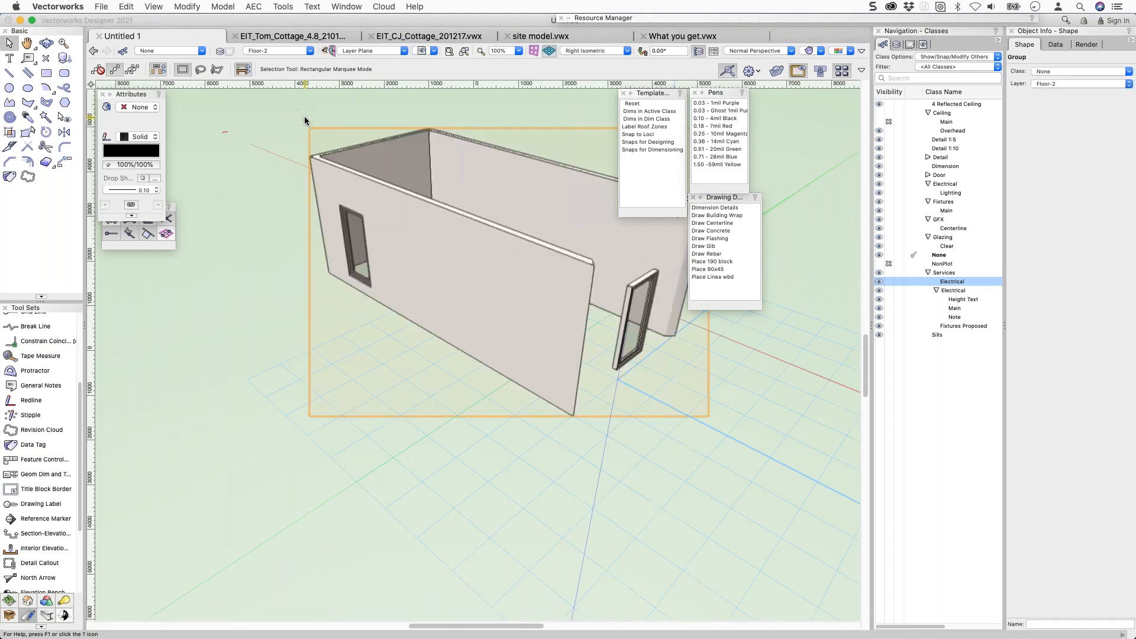
Drag the hidden-line group left and forward clear of the walls, inspecting its lines.
drag(329, 163, 230, 255)
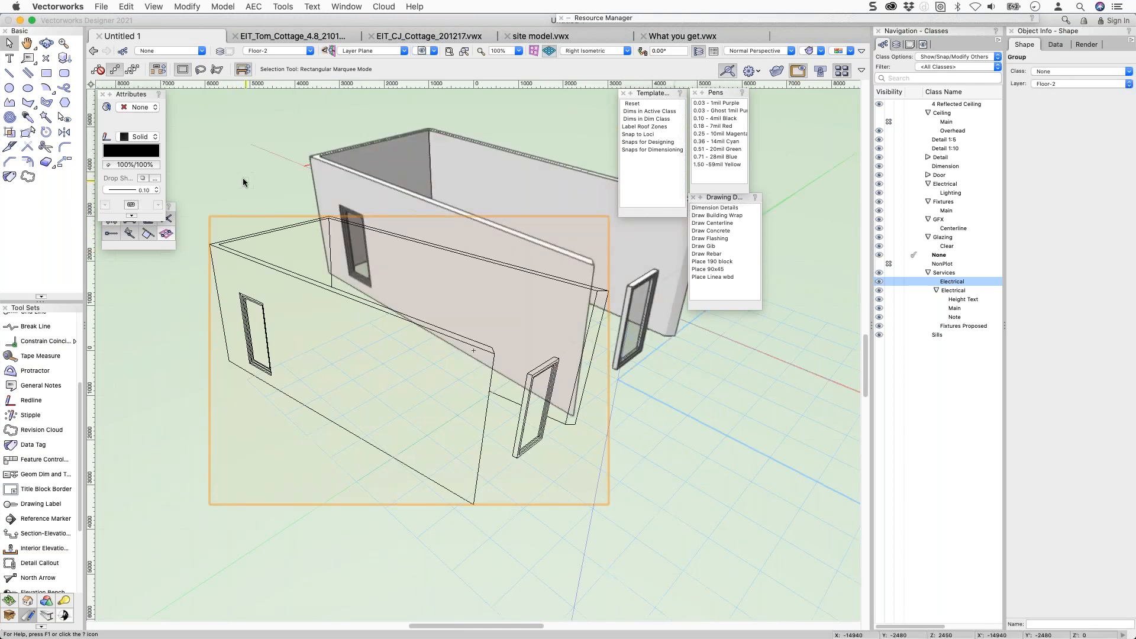
click(153, 6)
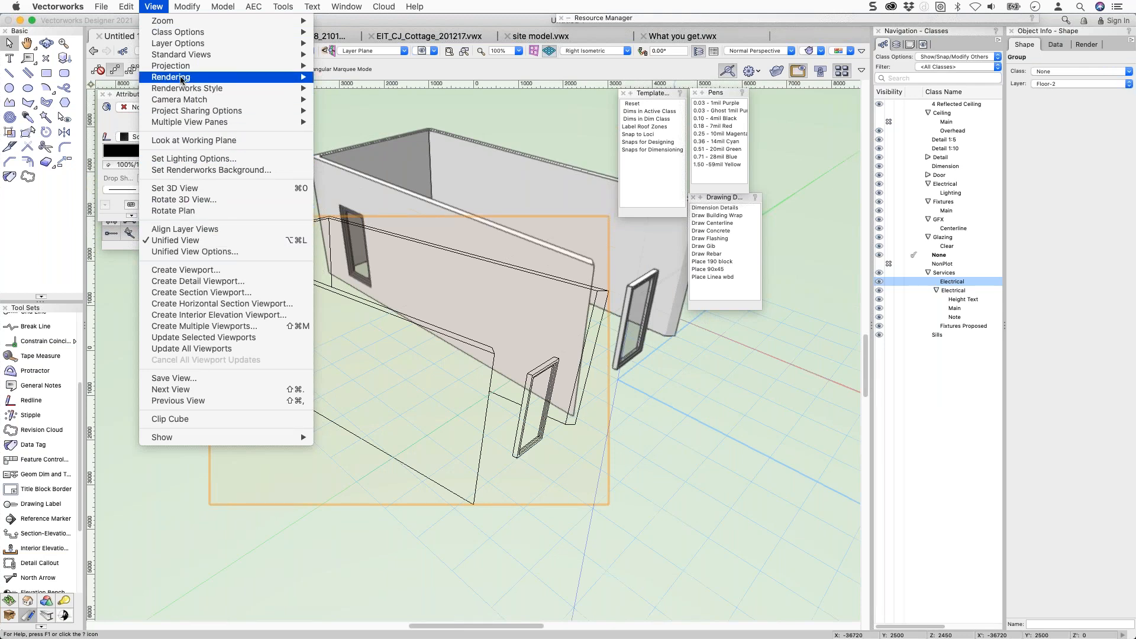
mouse_move(182, 79)
key(Escape)
double_click(254, 262)
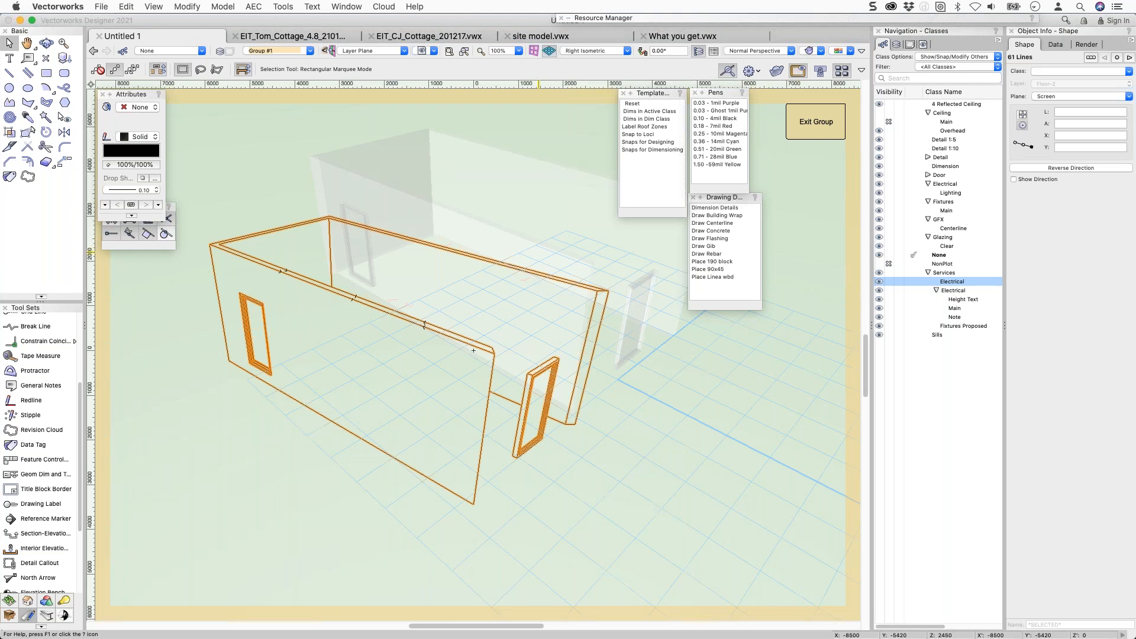
click(540, 273)
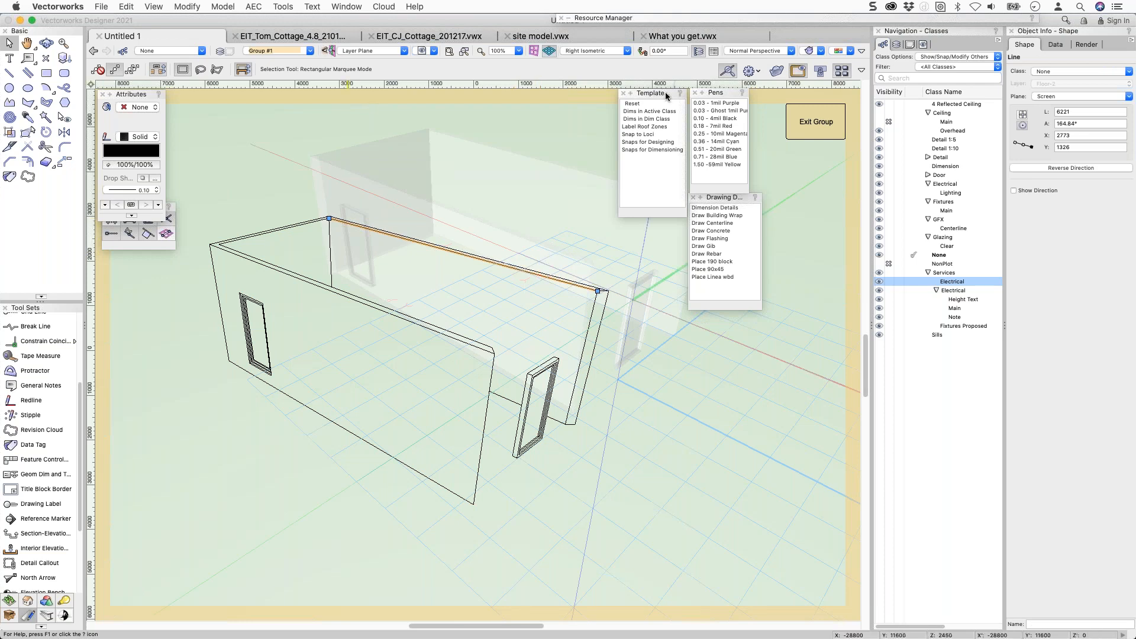
click(809, 126)
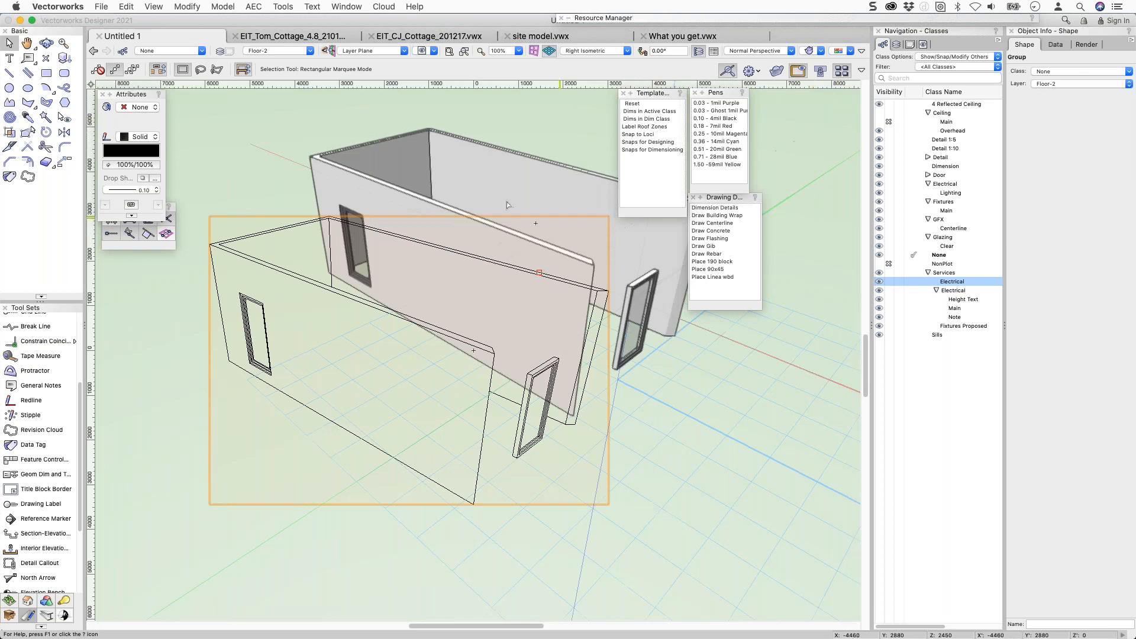
ctrl+middle_drag(512, 194, 344, 185)
click(275, 265)
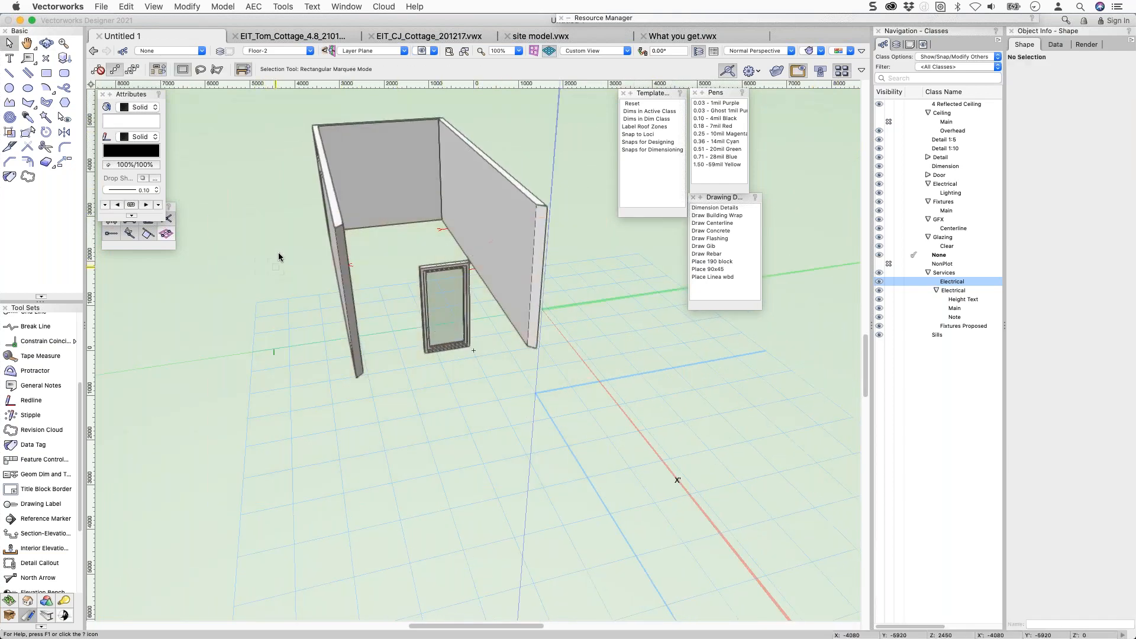
ctrl+middle_drag(277, 260, 571, 274)
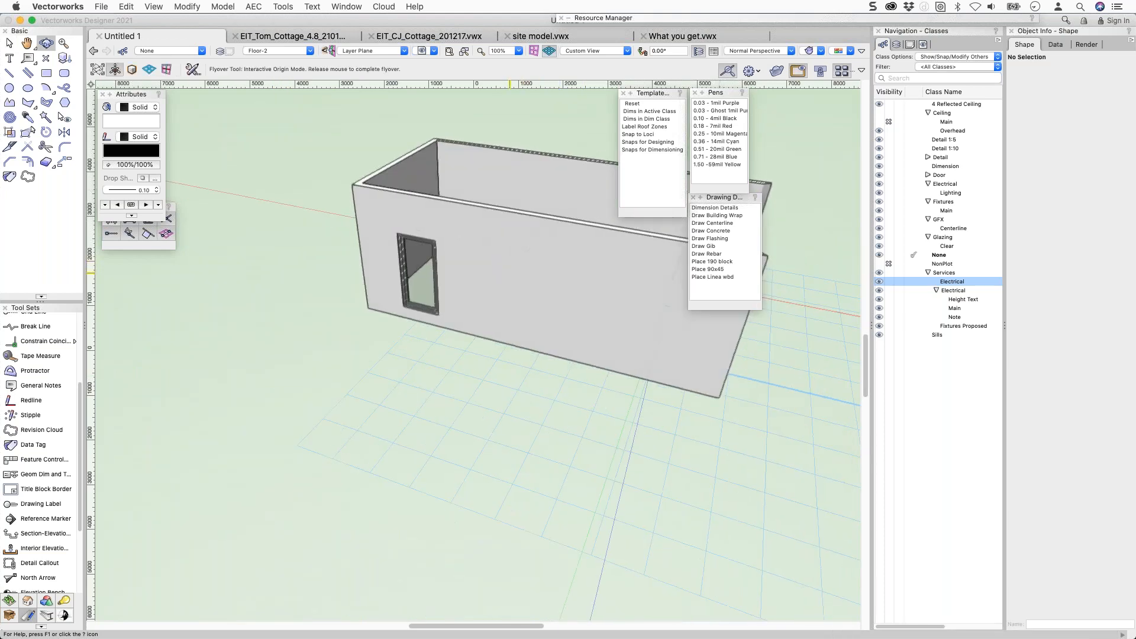
click(817, 50)
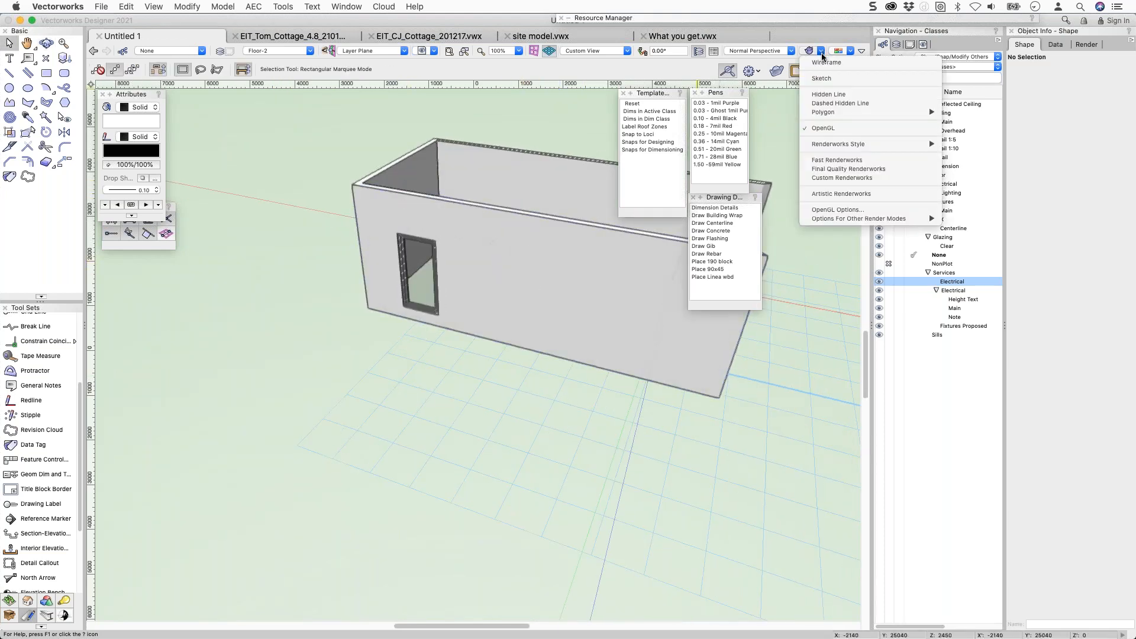
click(834, 210)
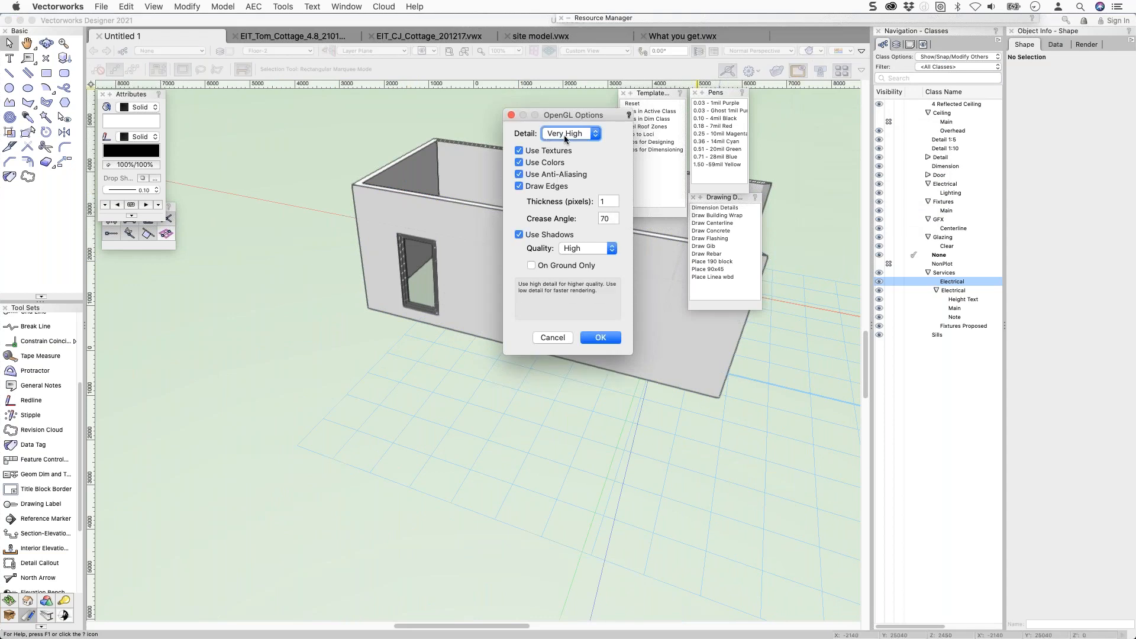
click(548, 186)
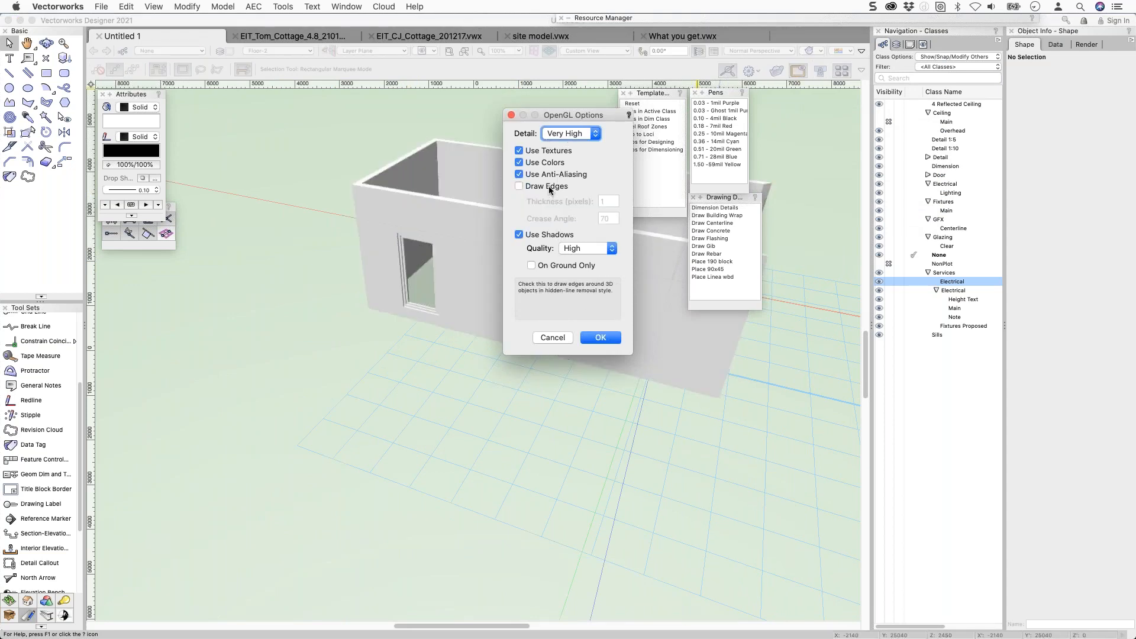
click(549, 188)
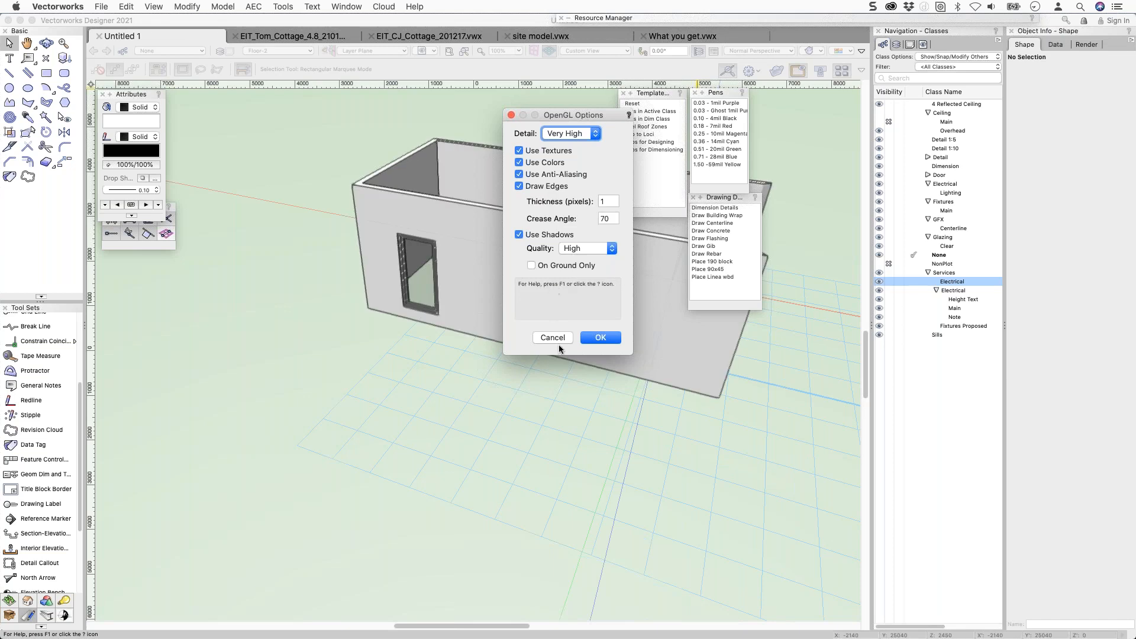
click(599, 338)
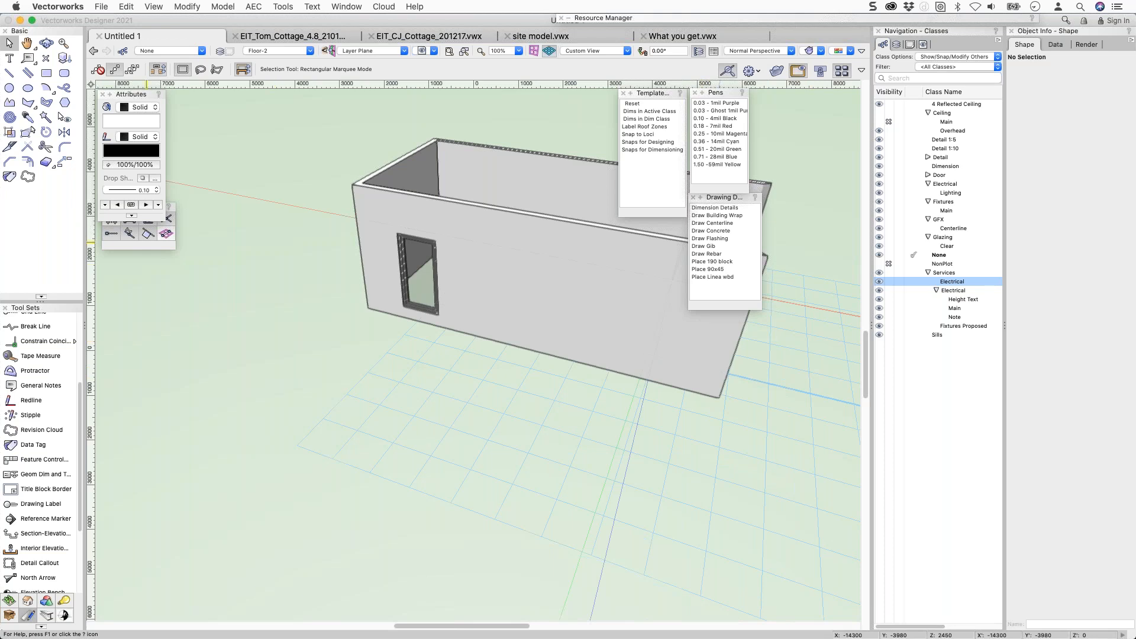
key(super+Tab)
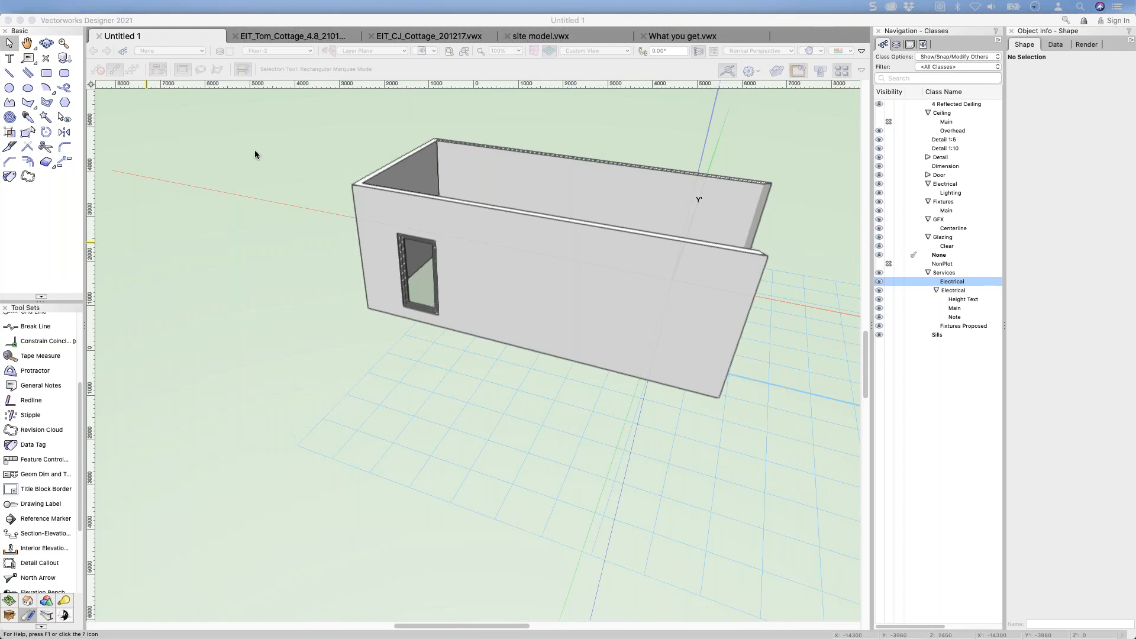
click(538, 238)
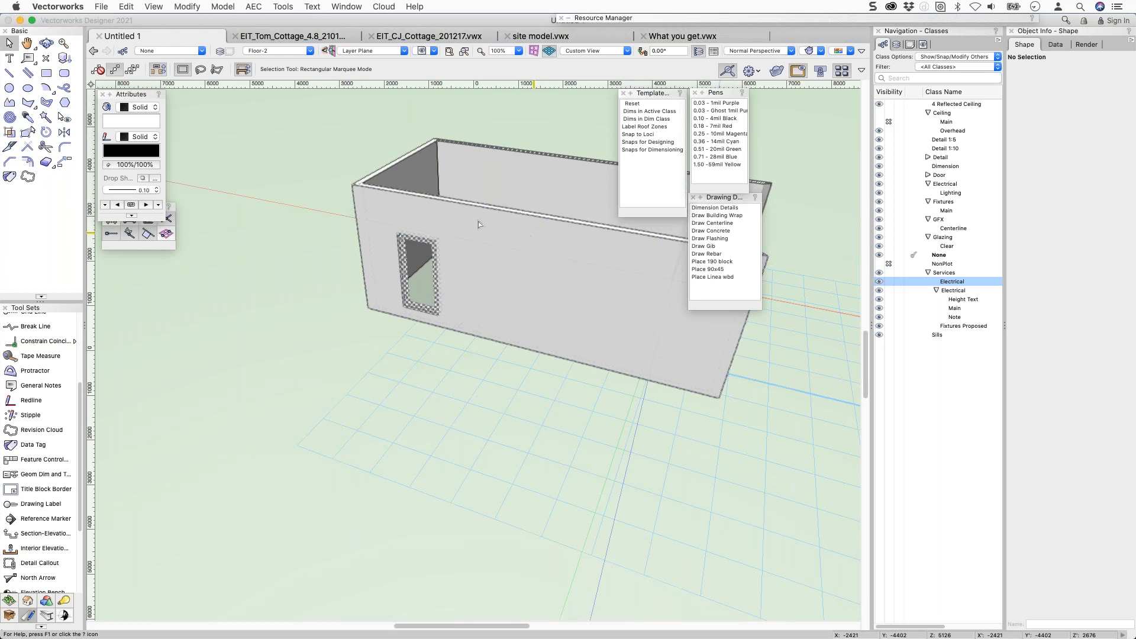
On Floor-1, delete the wall framing and draw a rectangle covering the right half of the house.
key(super+Down)
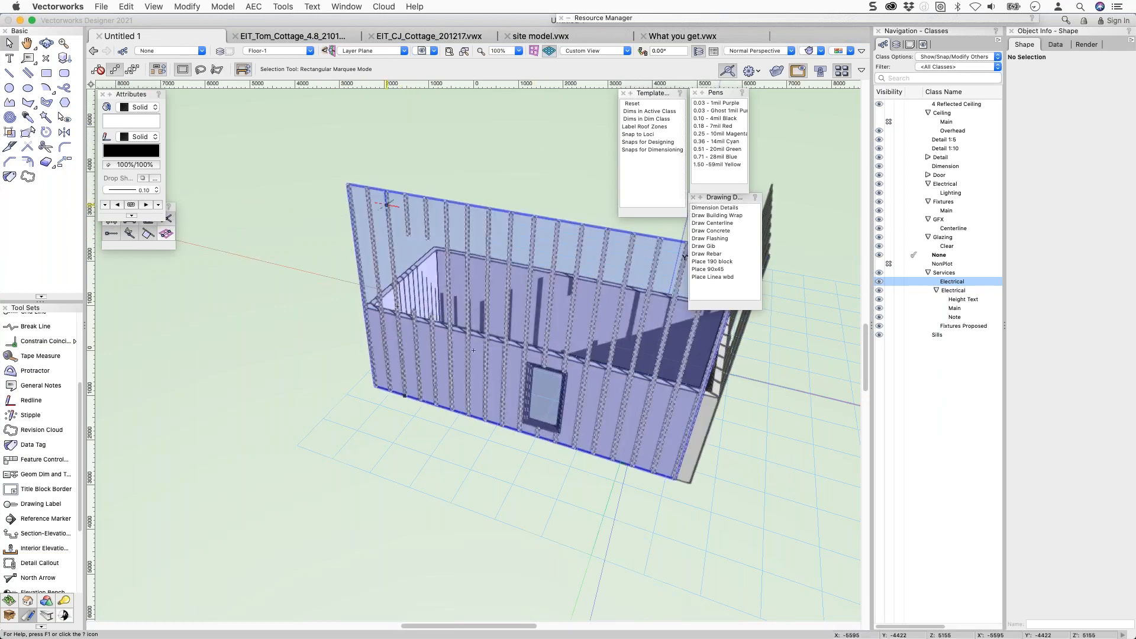
click(386, 203)
key(Delete)
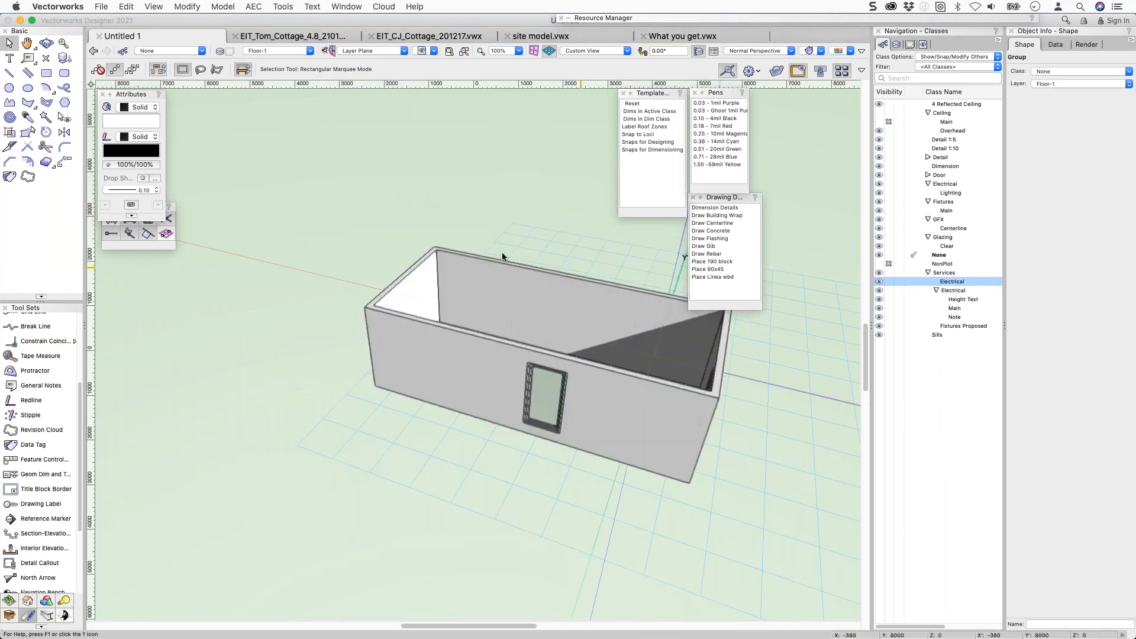
key(F5)
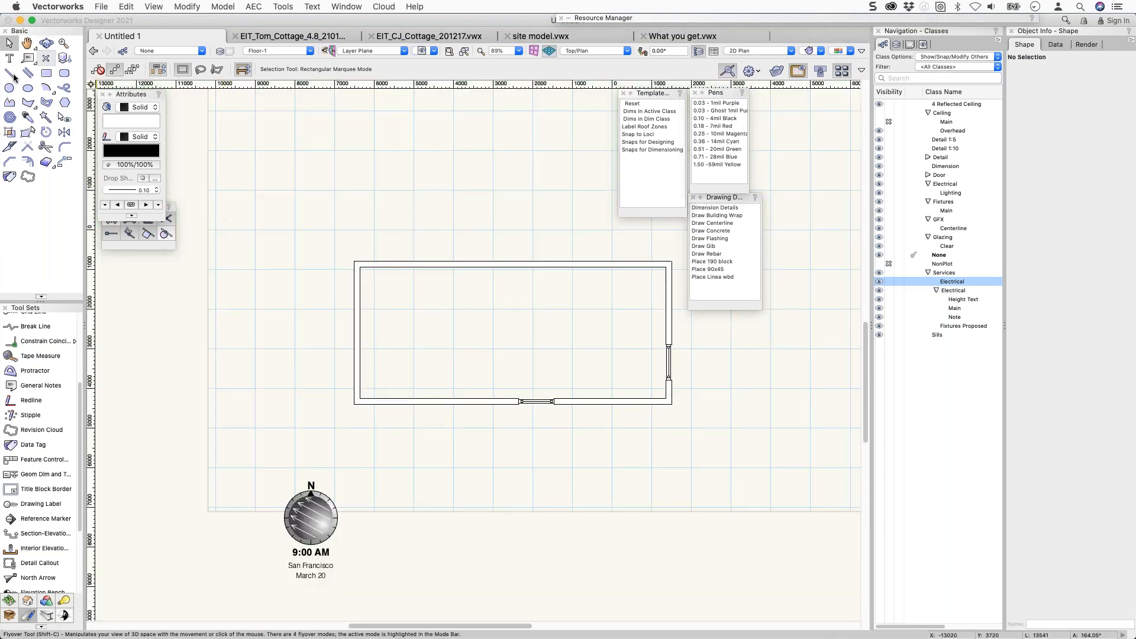
click(46, 73)
click(354, 262)
click(671, 404)
key(x)
key(x)
click(372, 331)
drag(358, 332, 512, 333)
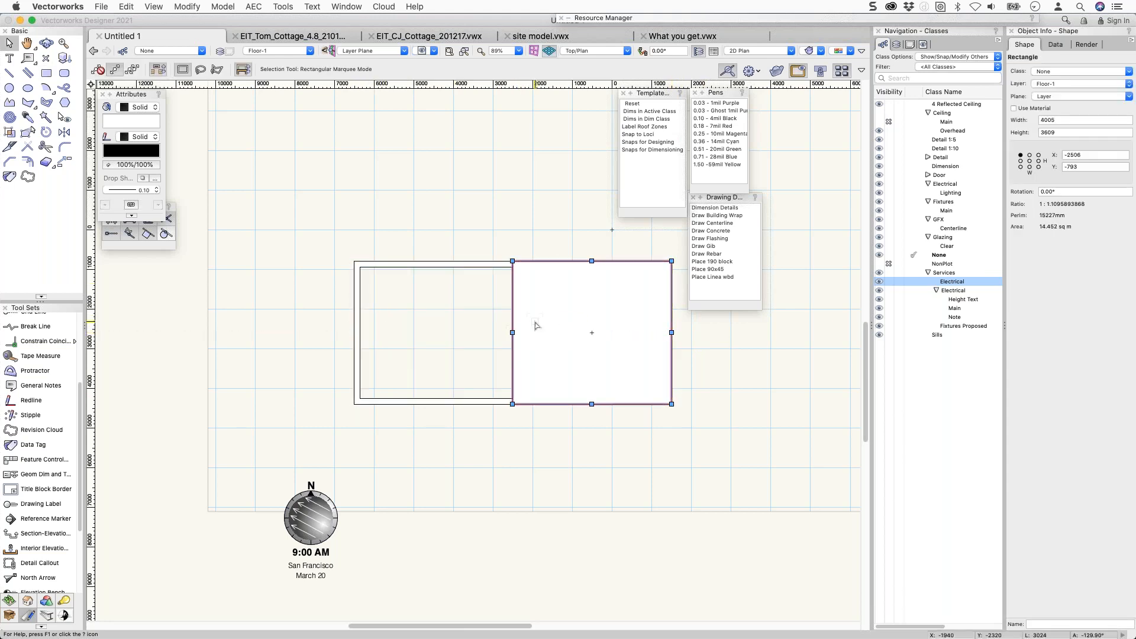
Convert the rectangle into a Slab with Create Objects from Shapes and check it in 3D.
right_click(535, 325)
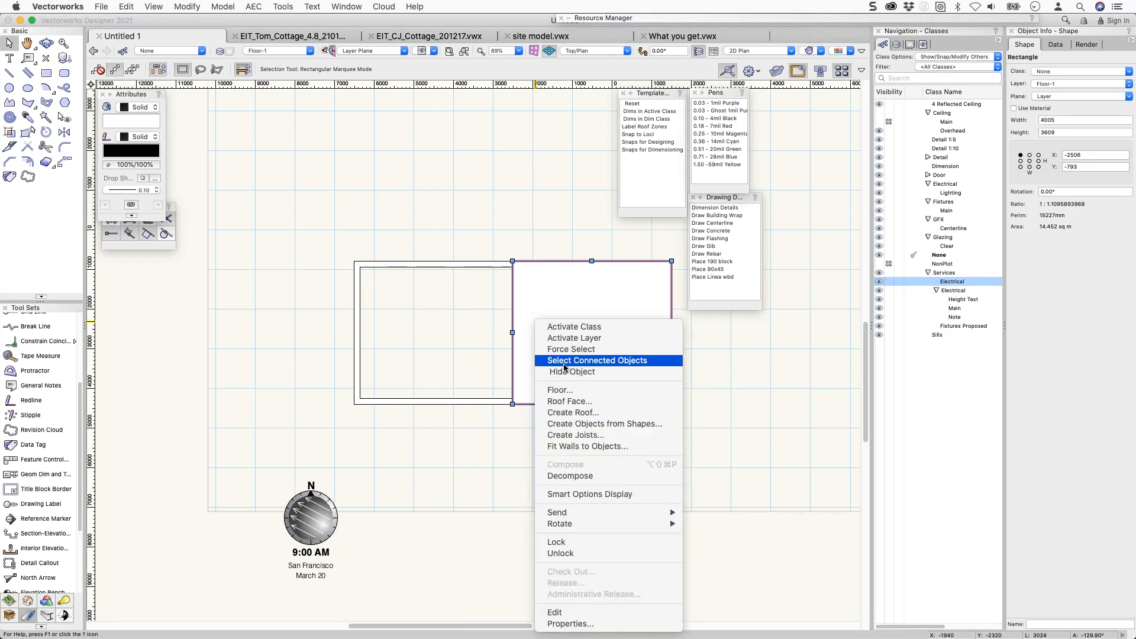
click(569, 424)
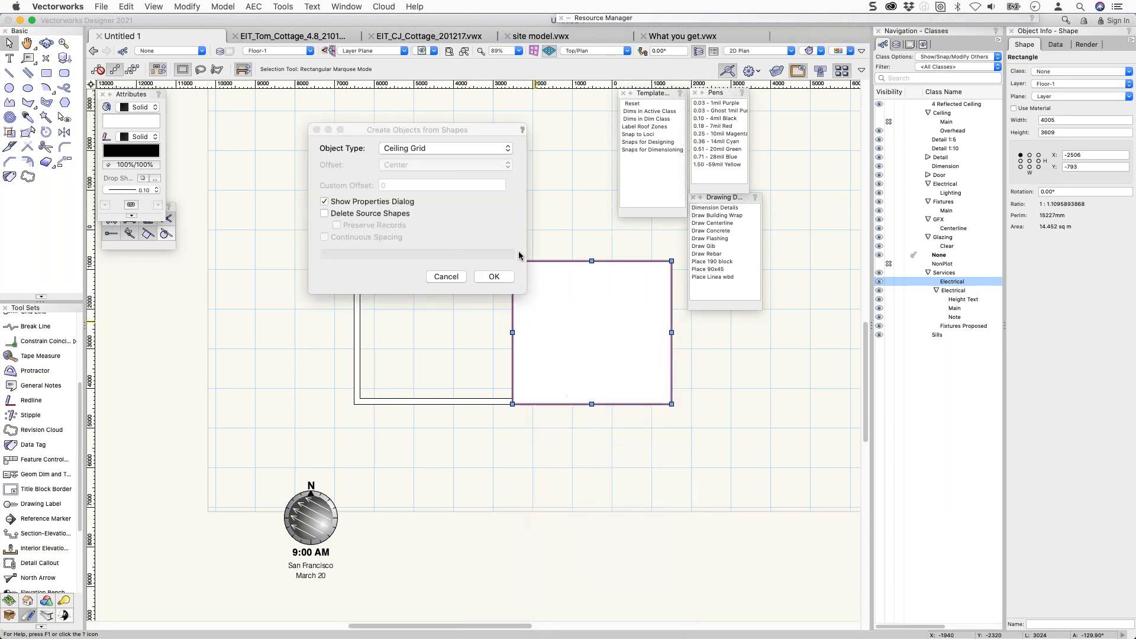
click(433, 150)
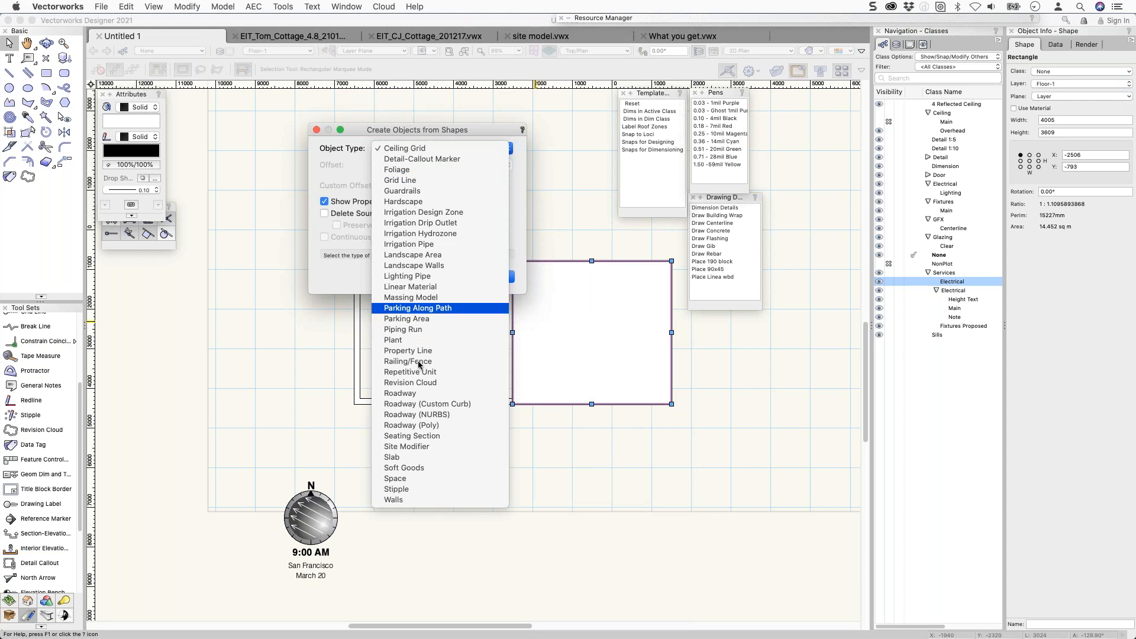
click(416, 460)
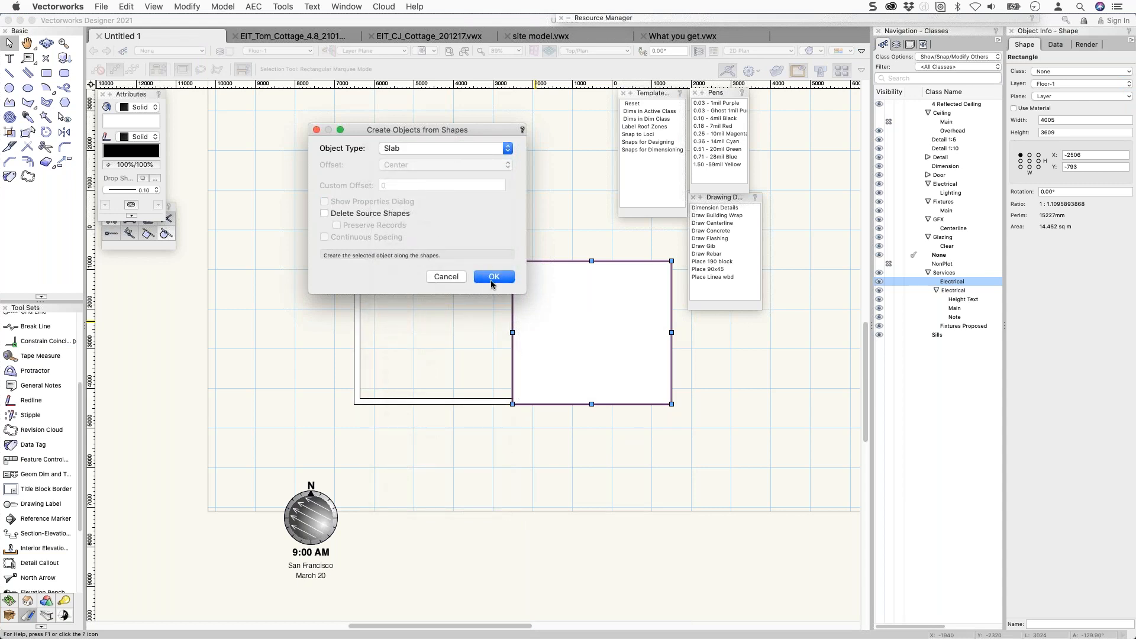
click(493, 277)
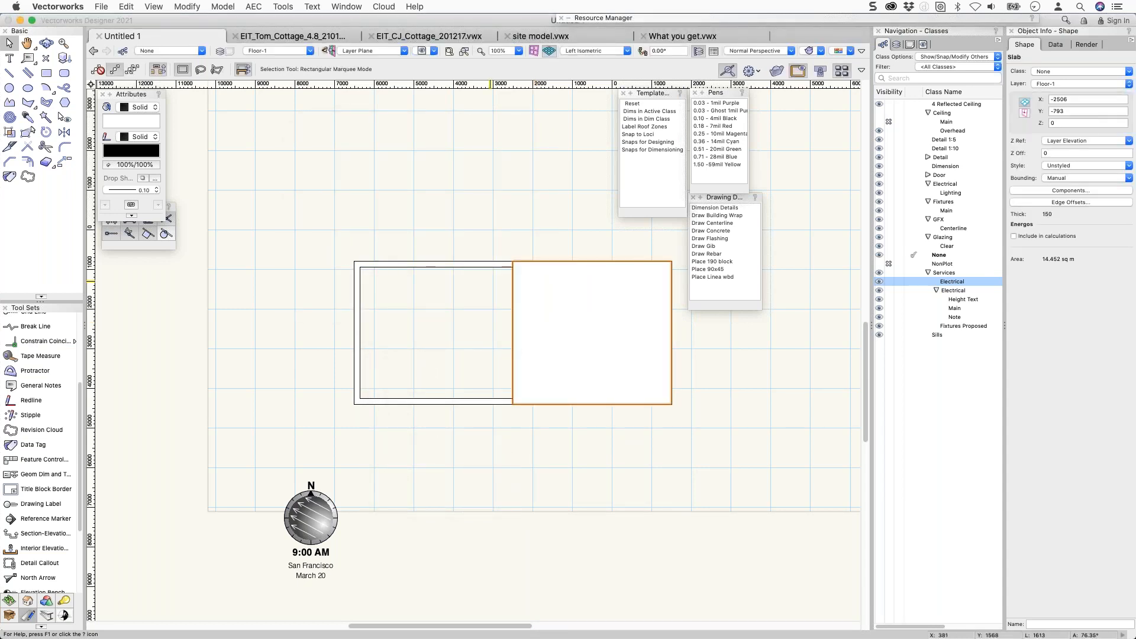
key(1)
key(0)
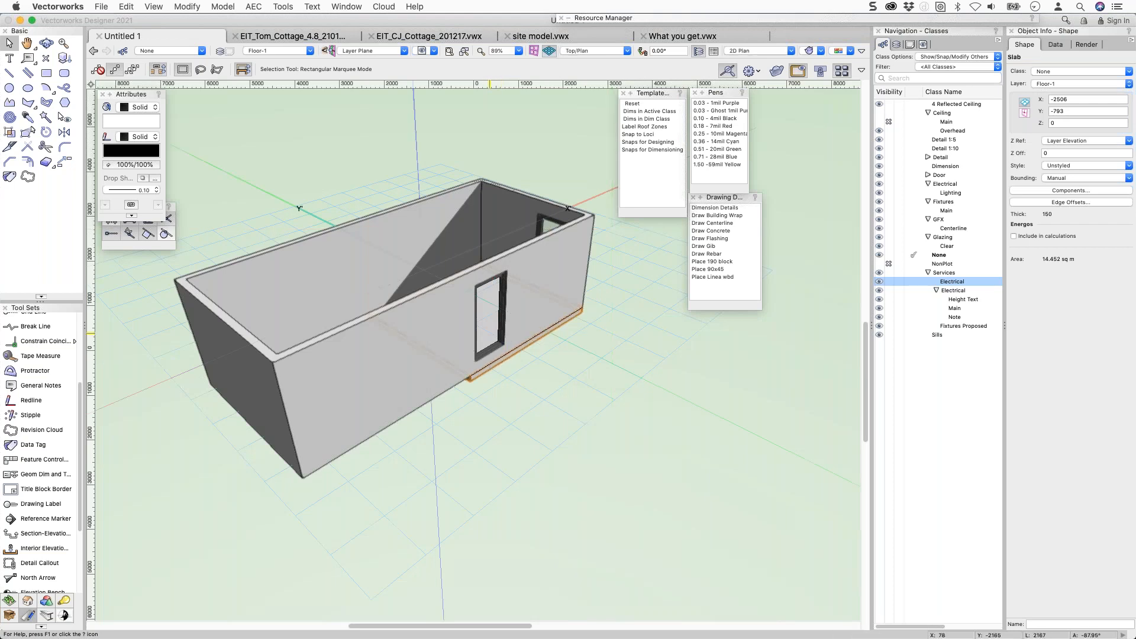
Duplicate the slab under the left half of the house and set its Z to -12.
drag(552, 351, 395, 350)
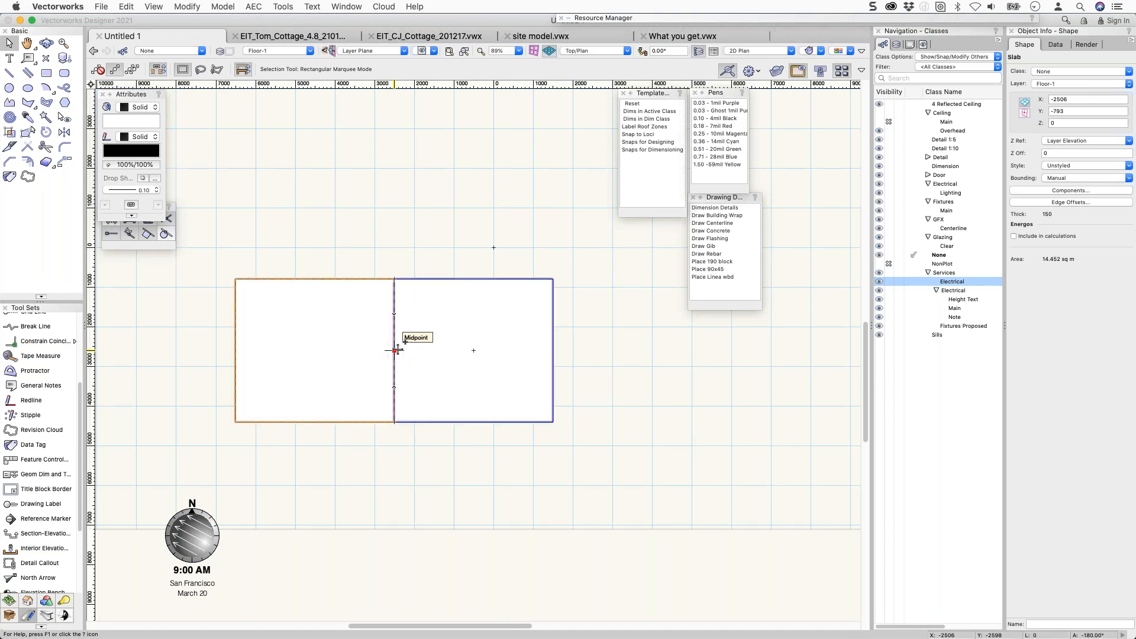
shift+click(450, 353)
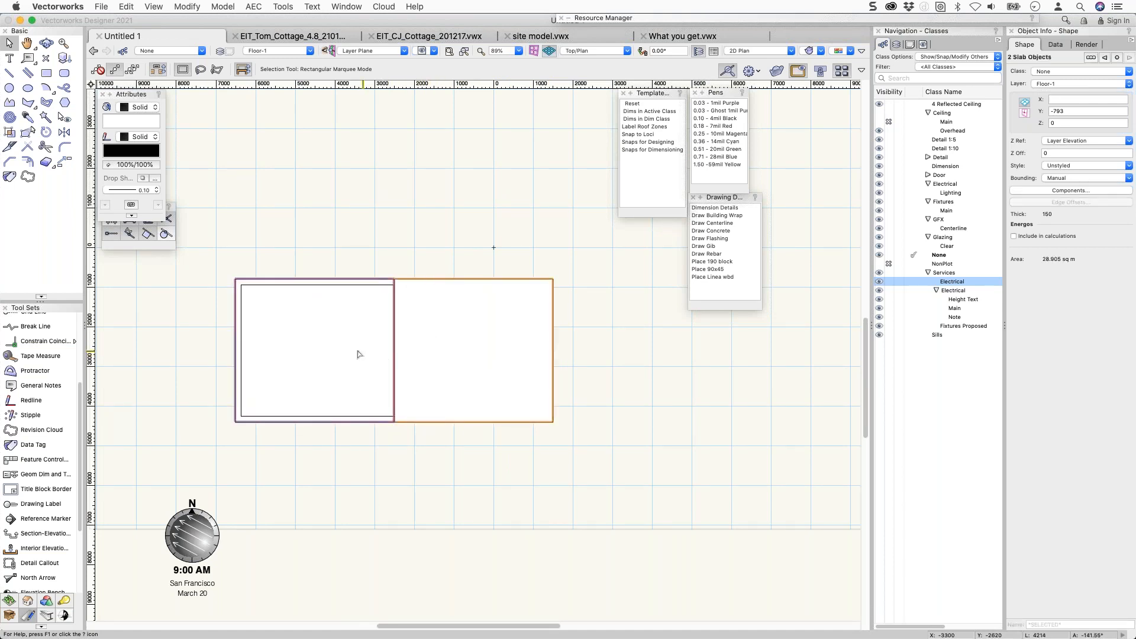
click(459, 340)
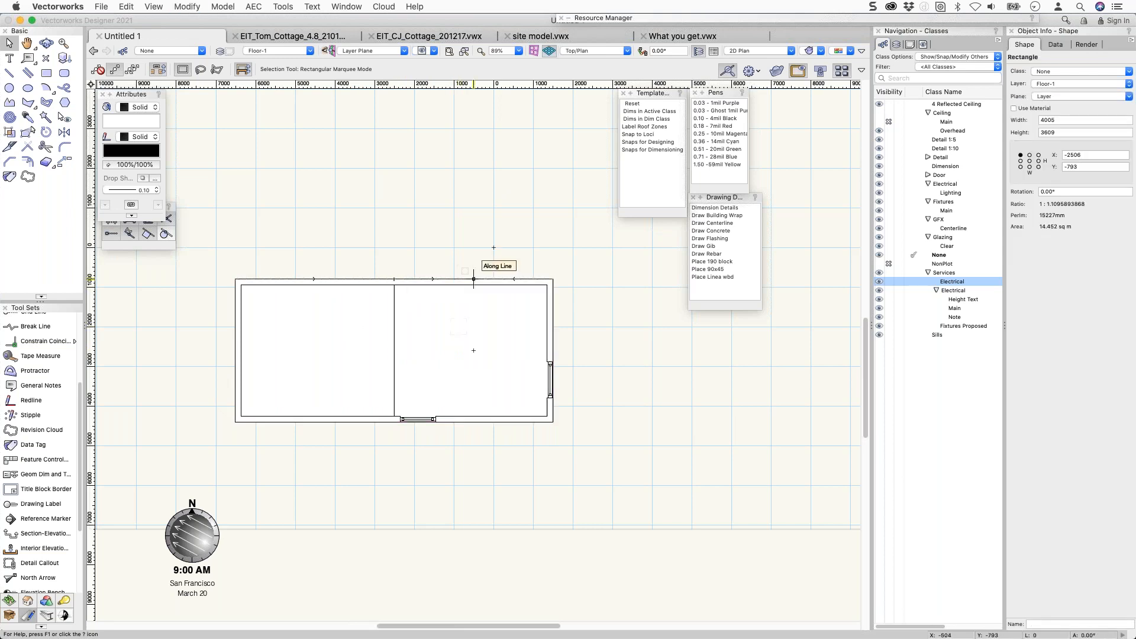
mouse_move(483, 300)
super+middle_down()
mouse_move(548, 218)
mouse_move(596, 76)
mouse_move(645, 112)
super+middle_up()
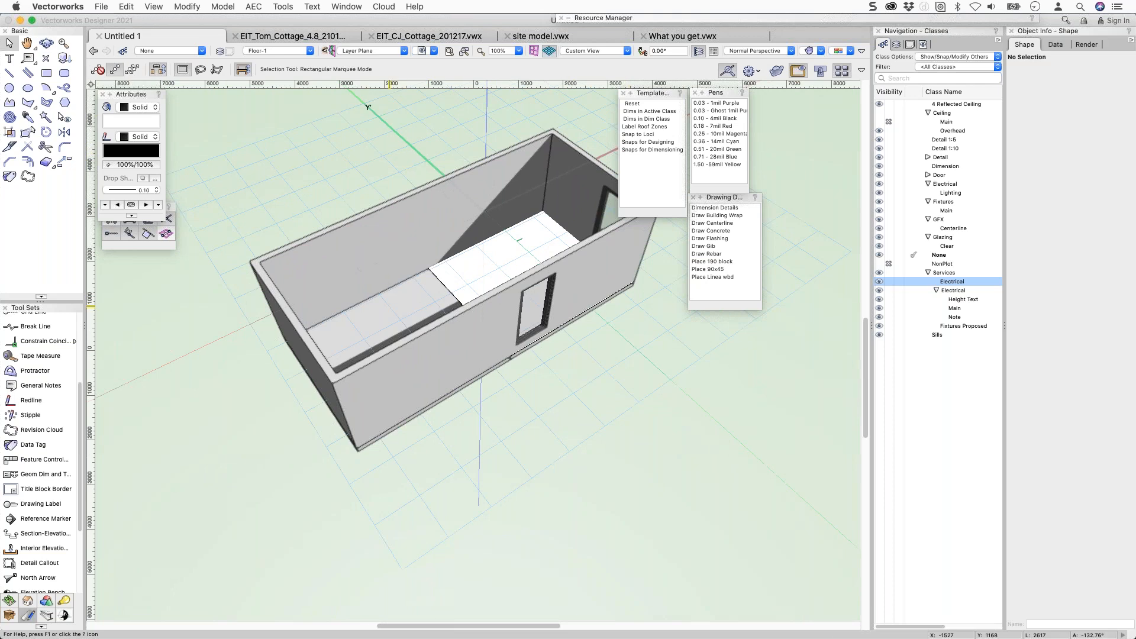
click(480, 375)
click(1065, 125)
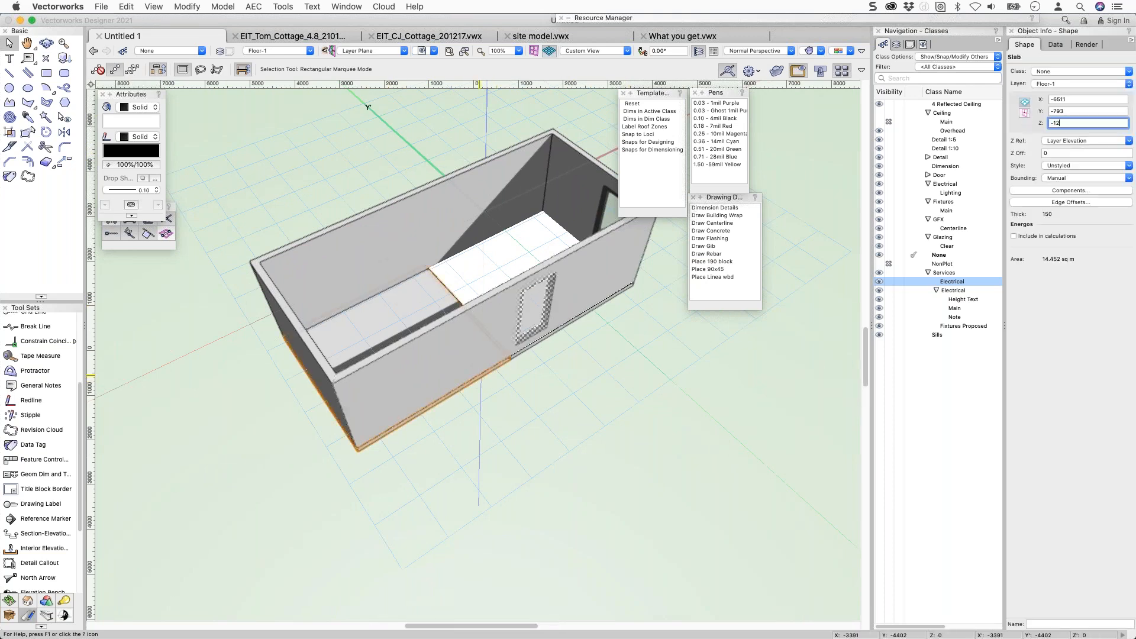
text(-12)
key(Return)
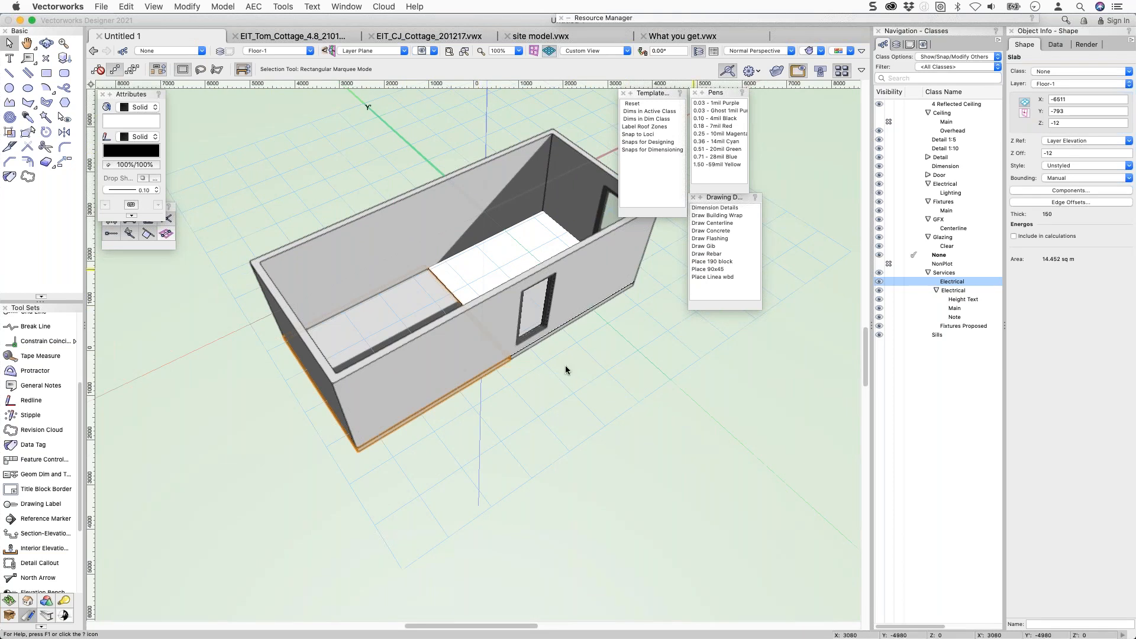
Lower the left slab's Z to -305, then to -900.
ctrl+middle_drag(473, 350, 506, 159)
ctrl+middle_drag(482, 207, 483, 322)
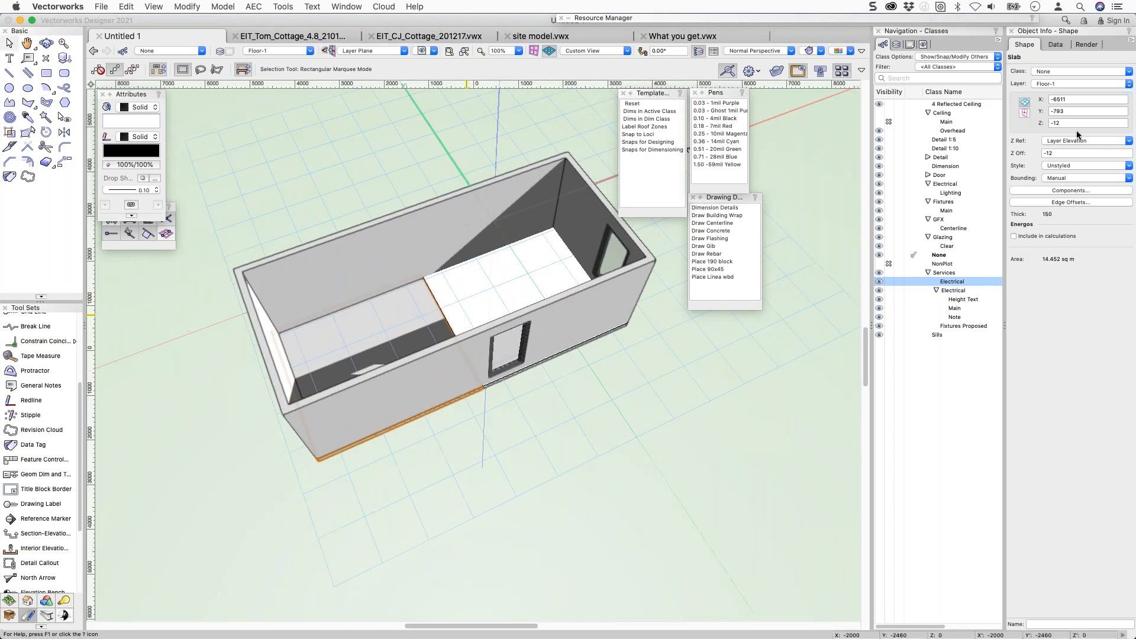
click(1063, 124)
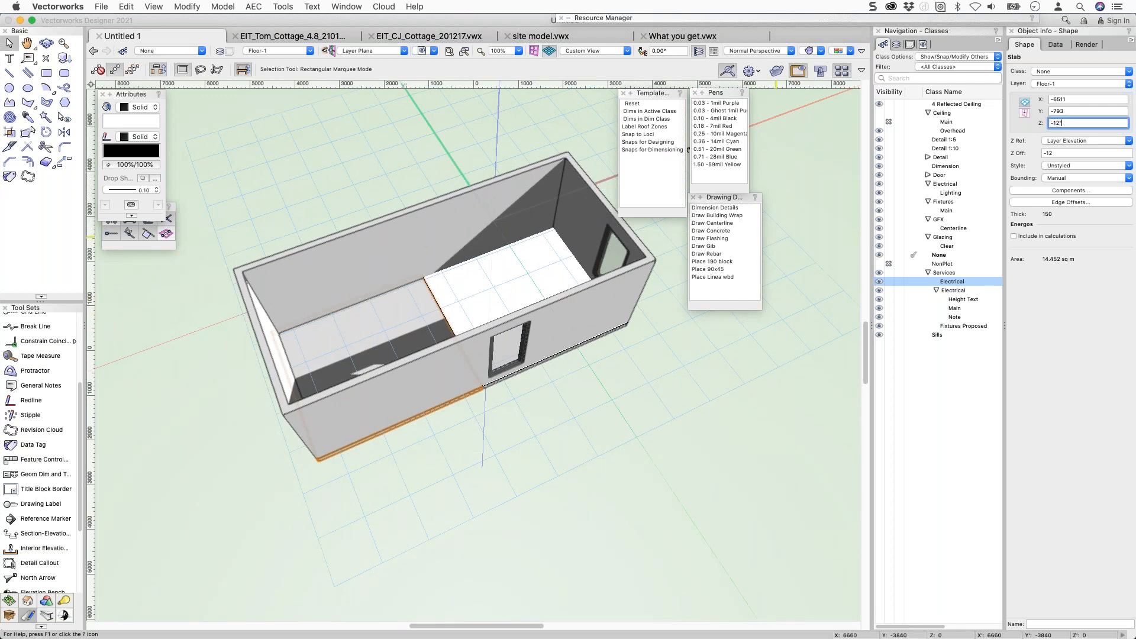
text(-305)
key(Return)
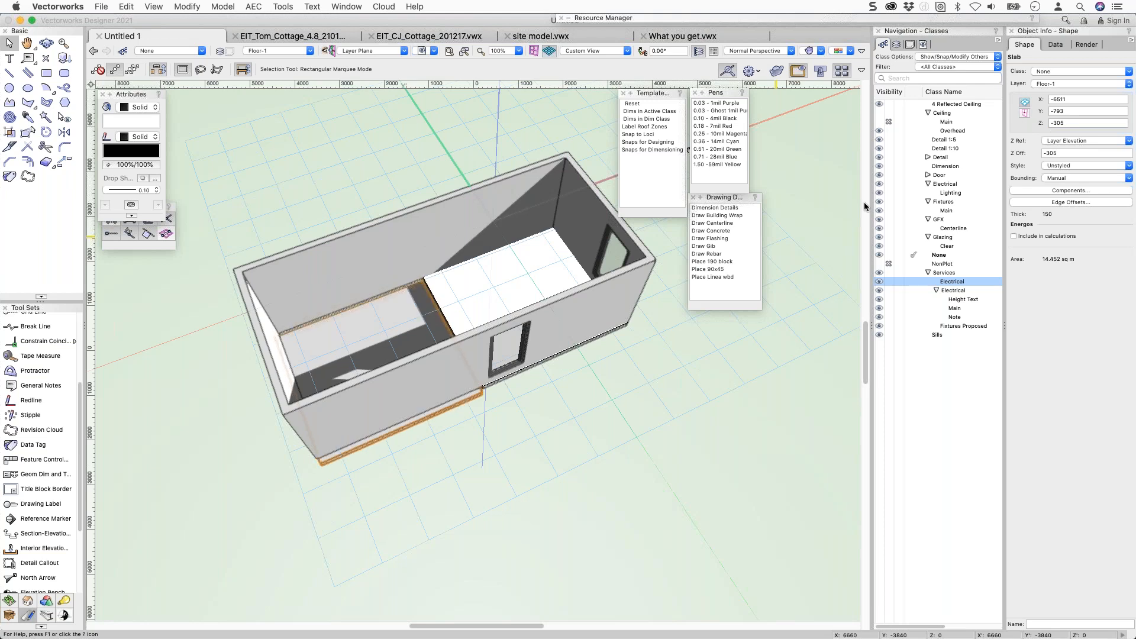
super+middle_drag(534, 108, 553, 303)
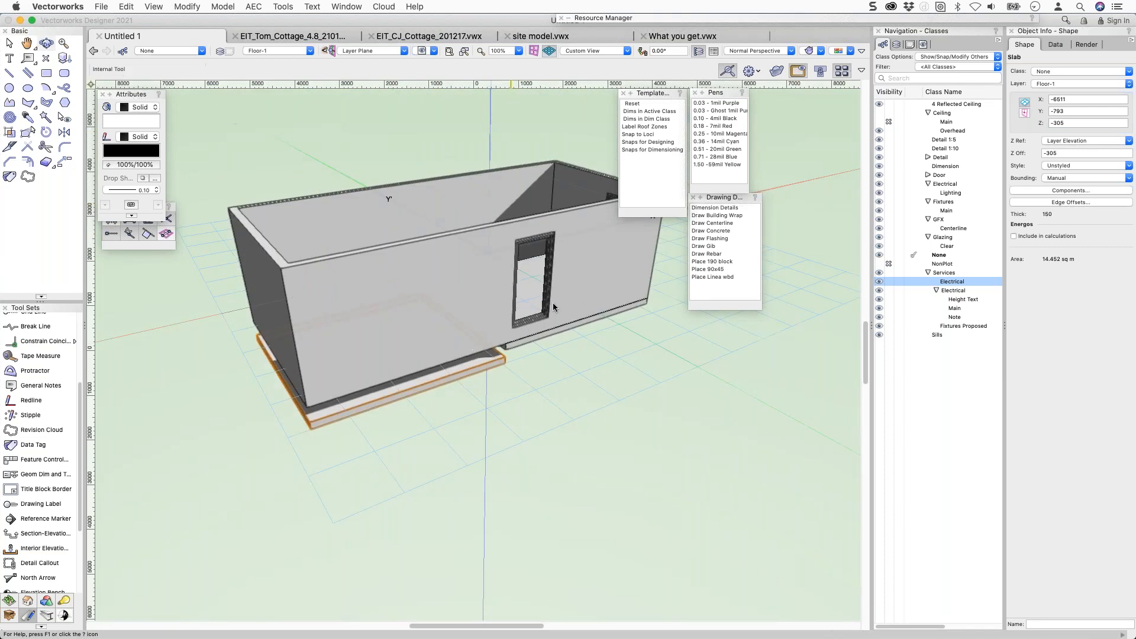
click(431, 395)
click(1059, 123)
text(-9)
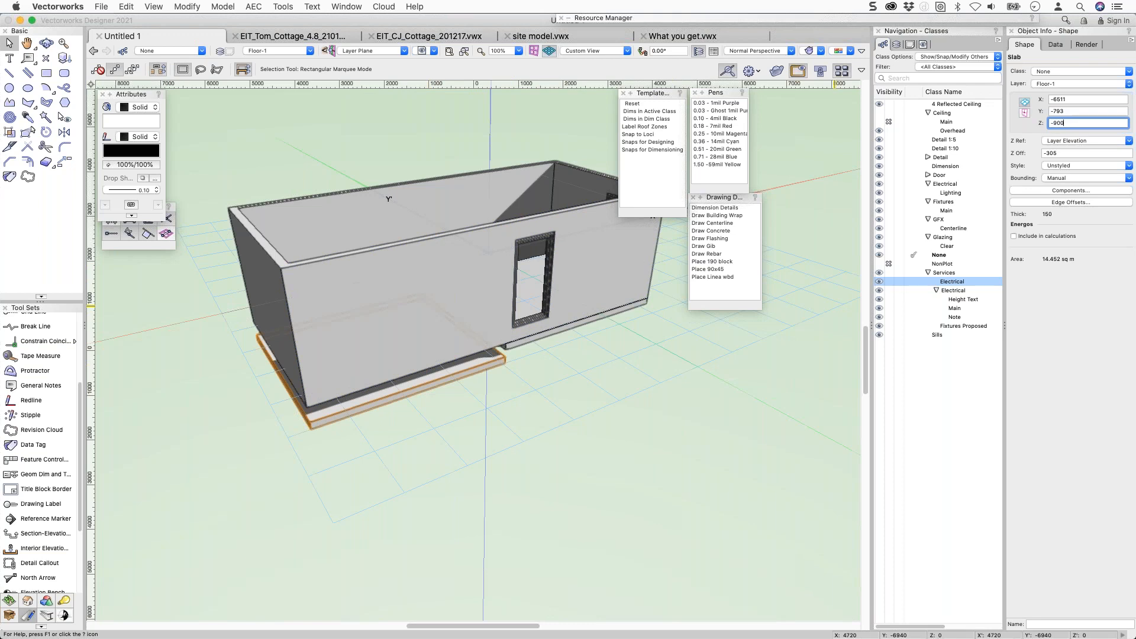
text(00)
key(Return)
Fit the front, left and back wall bottoms to Floor-1 objects using Fit Walls to Objects.
click(341, 272)
shift+click(268, 261)
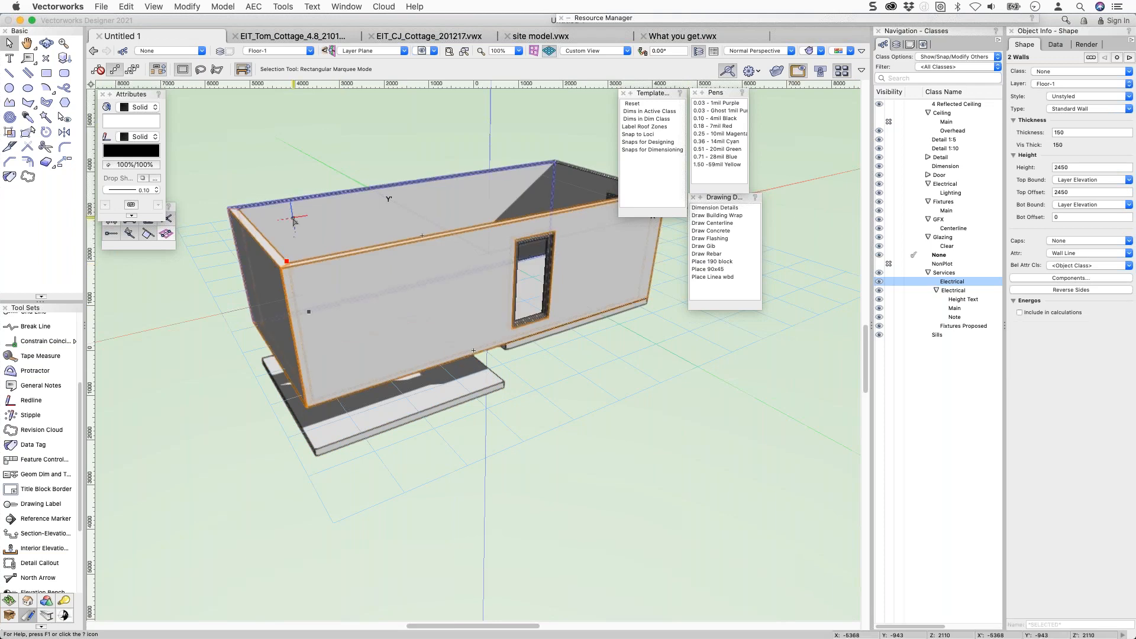
shift+click(294, 218)
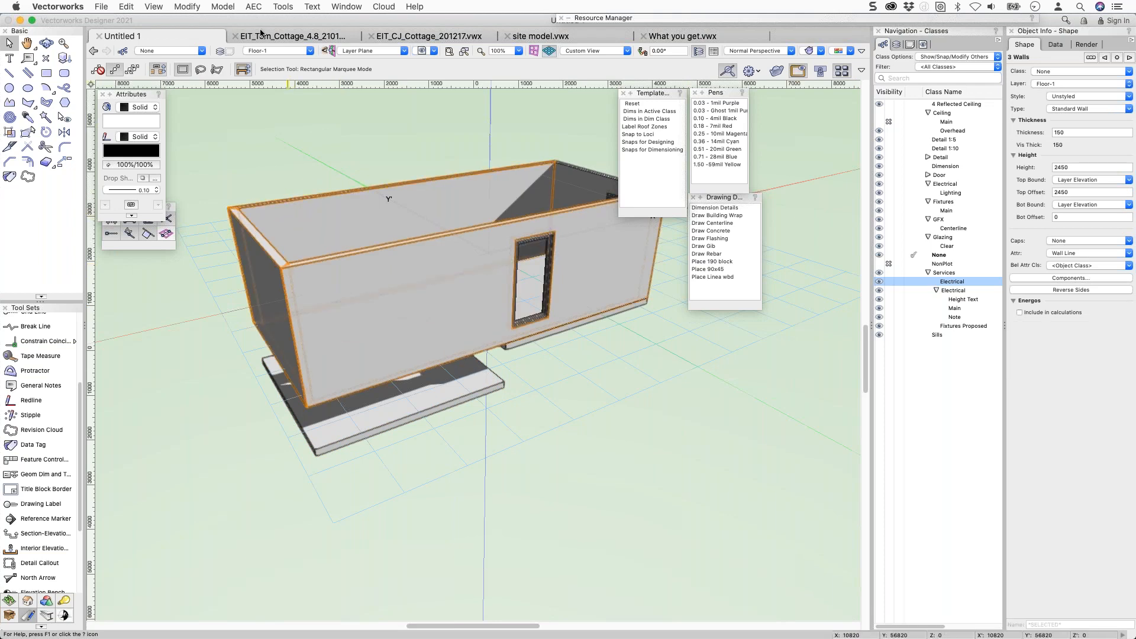
click(258, 6)
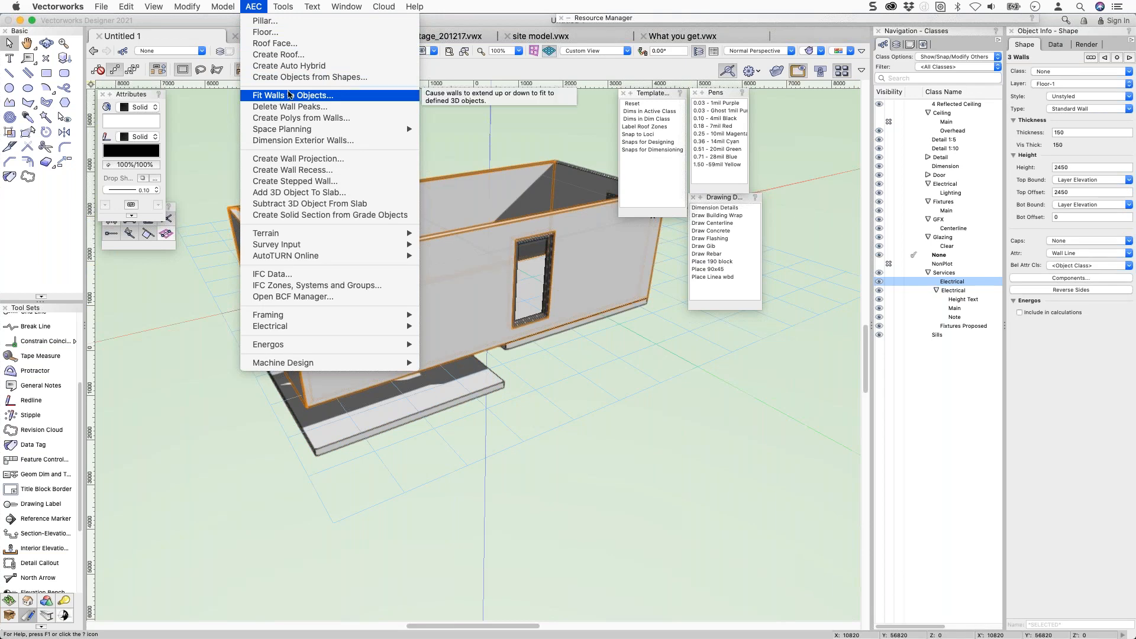
click(280, 97)
click(515, 193)
click(595, 208)
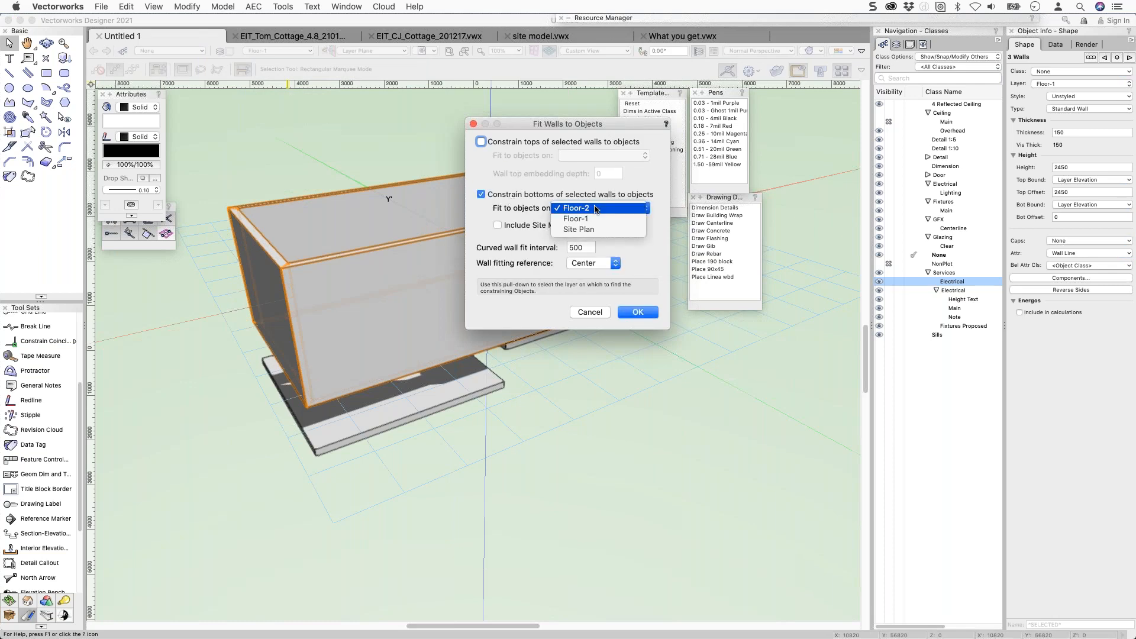
click(594, 218)
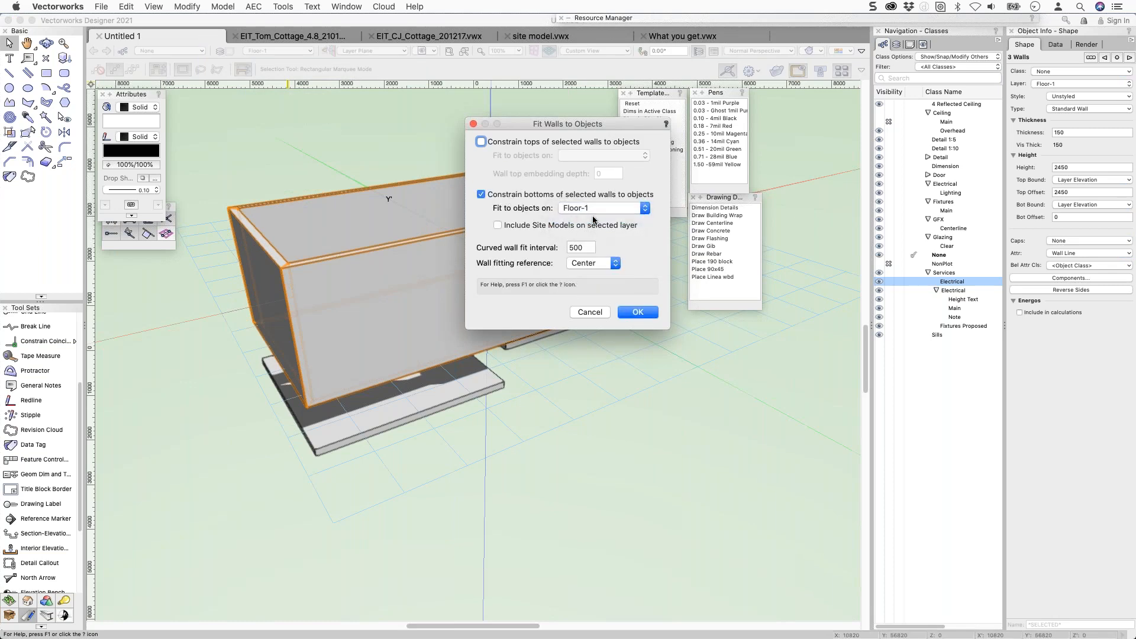
click(634, 313)
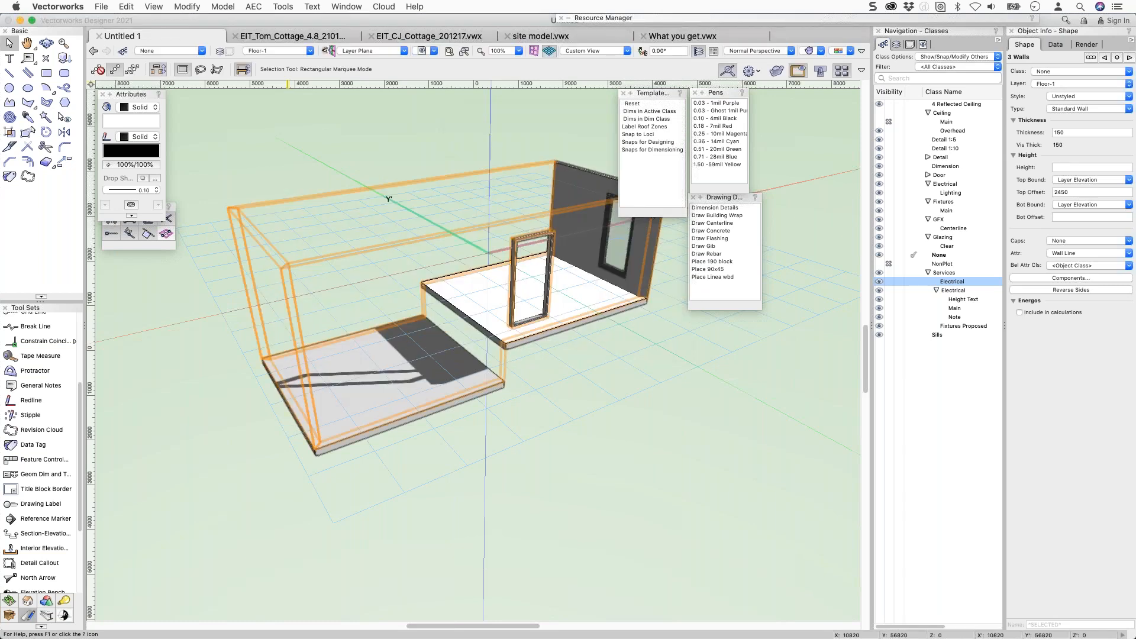
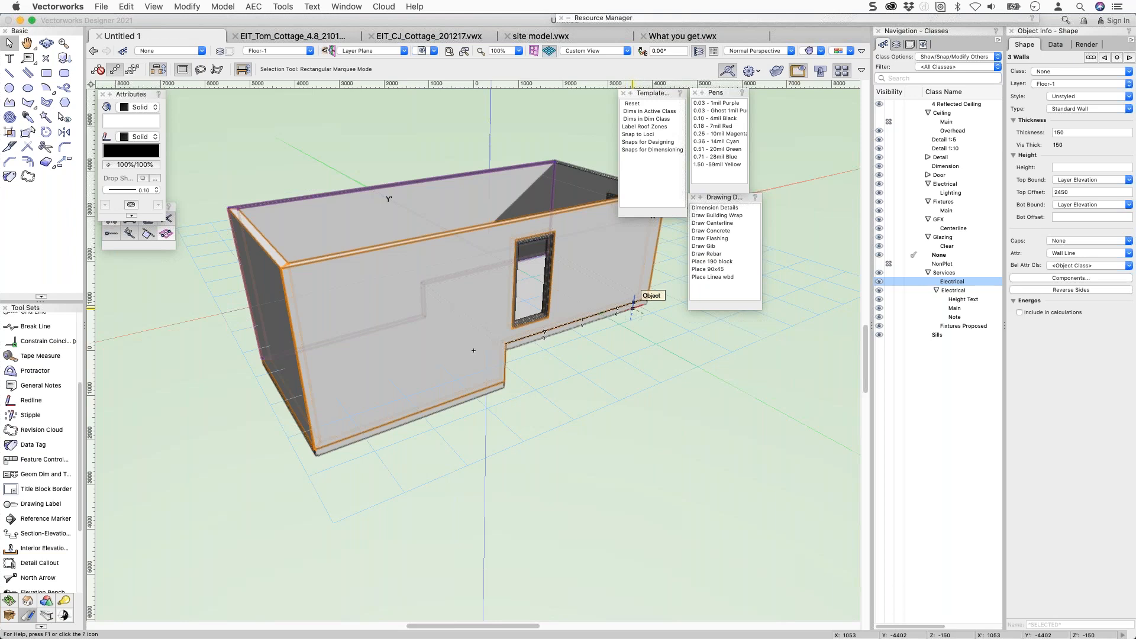
Try reshaping the front wall's lower corners in 3D, then undo the reshape.
click(570, 366)
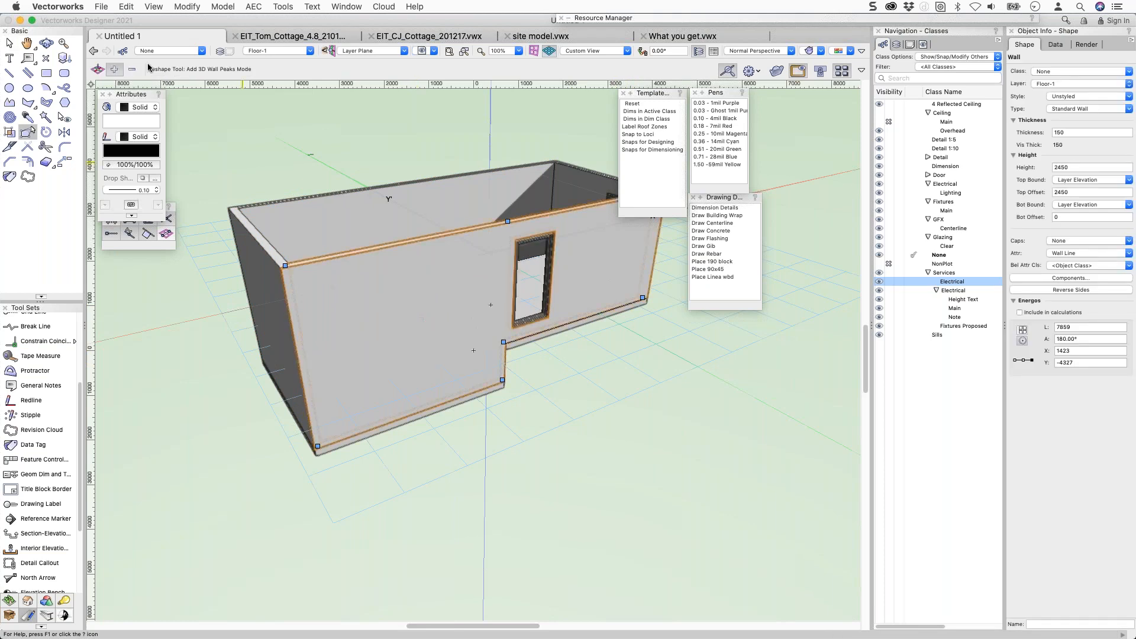
click(98, 69)
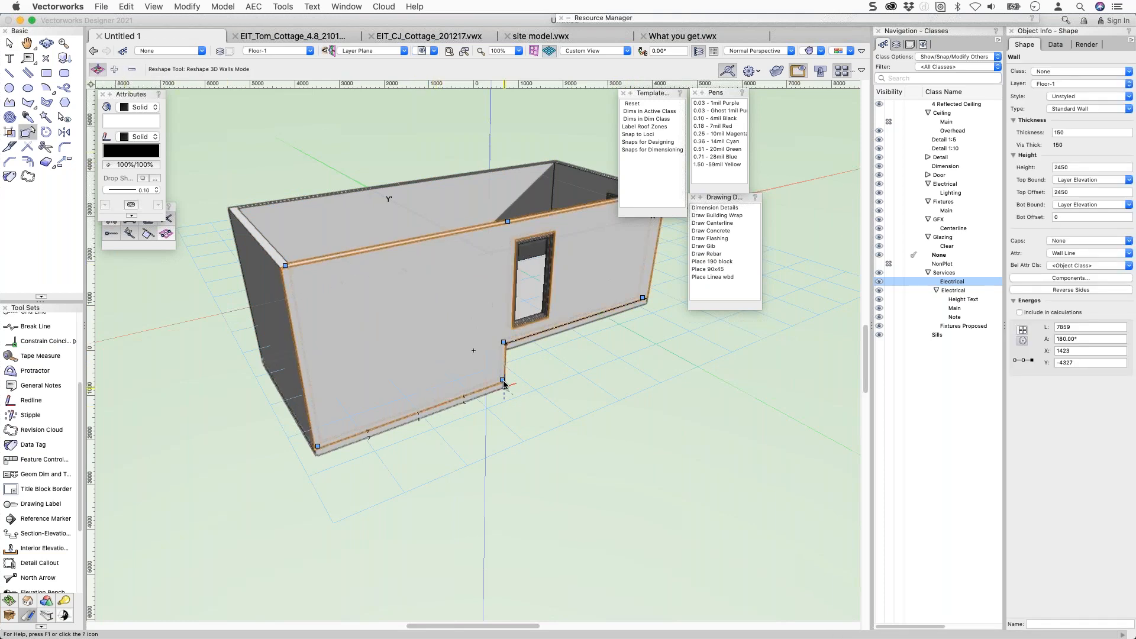
drag(502, 380, 499, 283)
drag(317, 446, 297, 332)
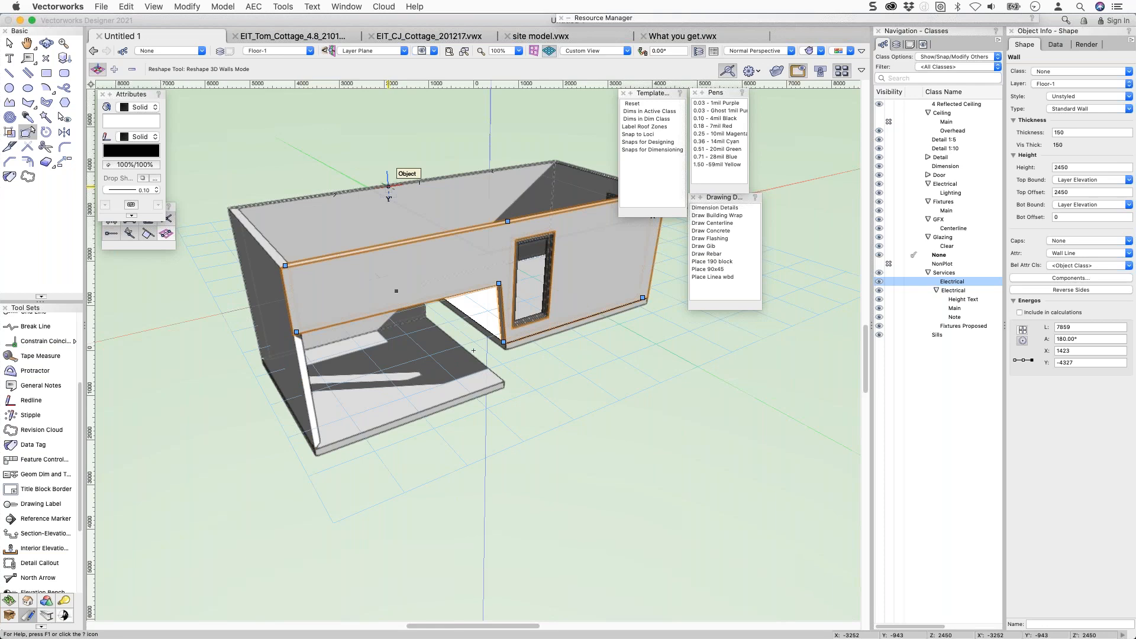
key(super+z)
key(super+z)
key(super+z)
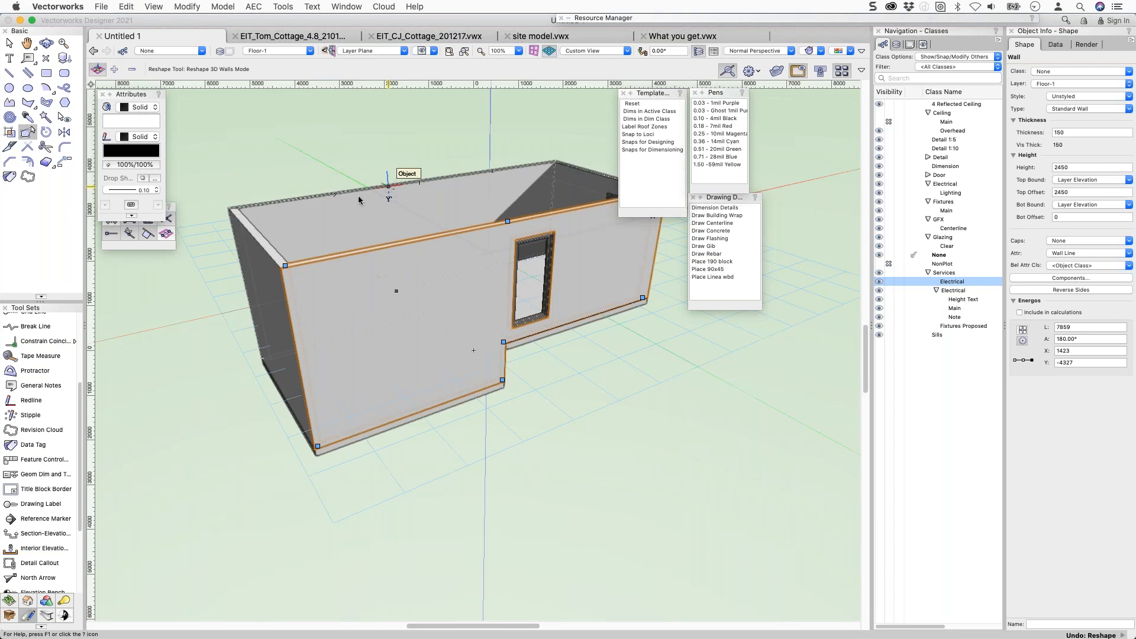
right_click(330, 194)
click(330, 195)
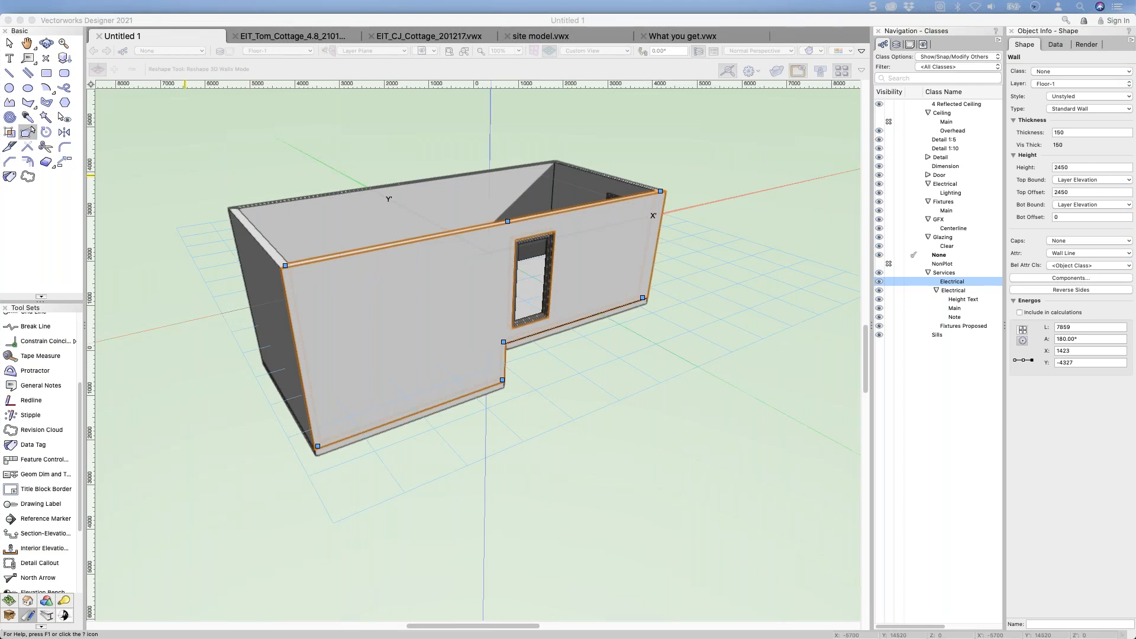
Switch to the cottage drawing and page through sheet layers to 08 [SECTION].
click(296, 38)
click(294, 37)
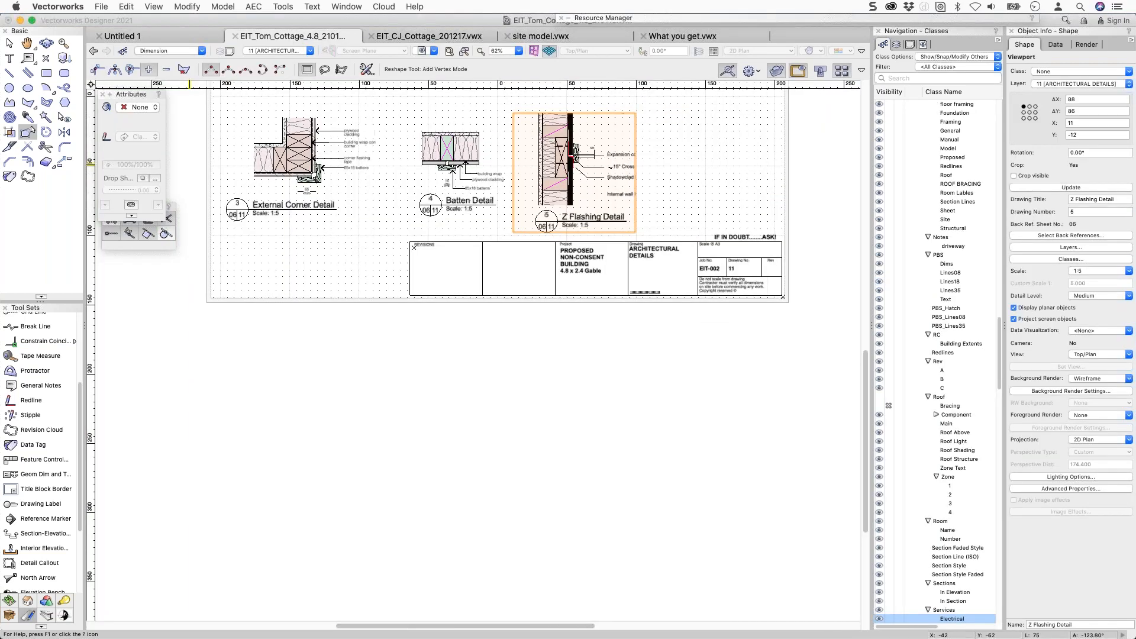
key(super+Up)
key(super+Up)
key(super+Up)
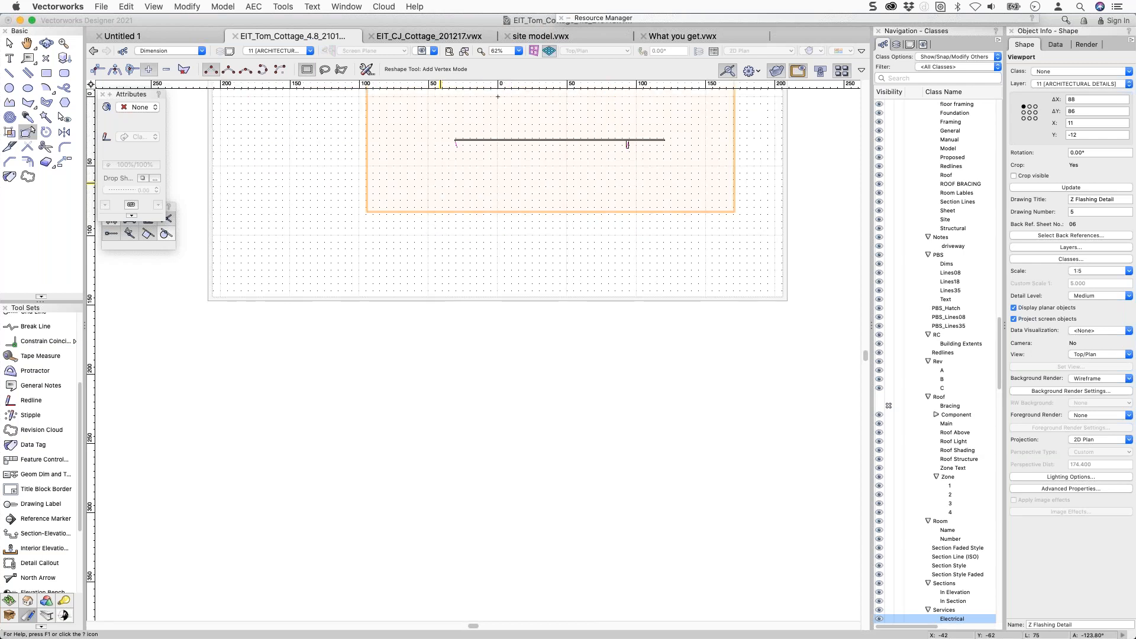
key(super+Up)
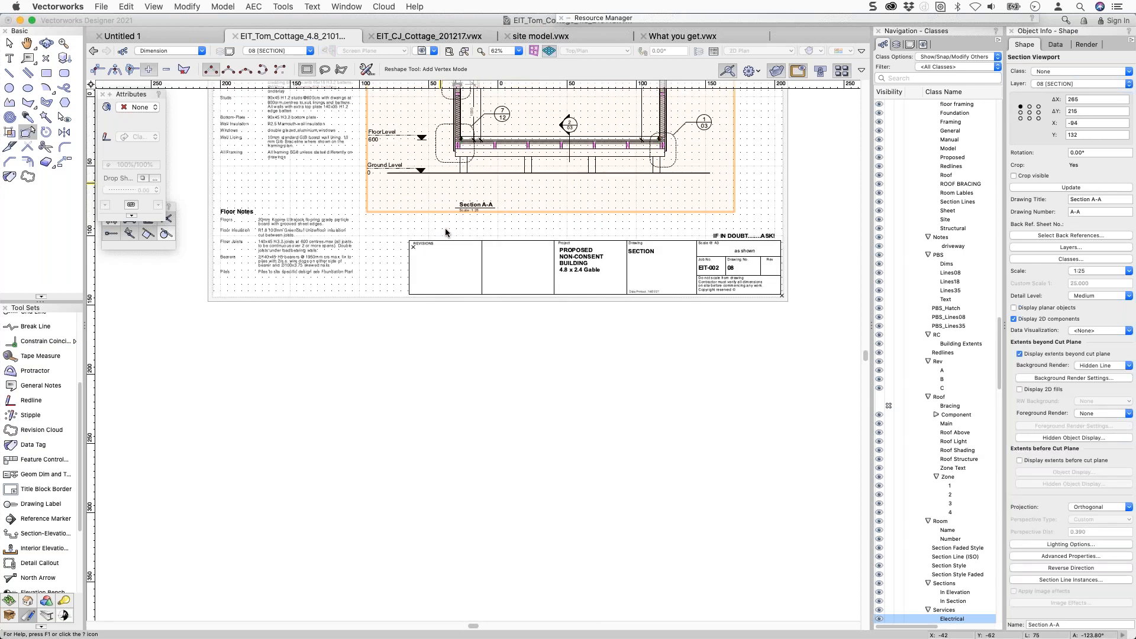
key(super+Up)
key(super+Up)
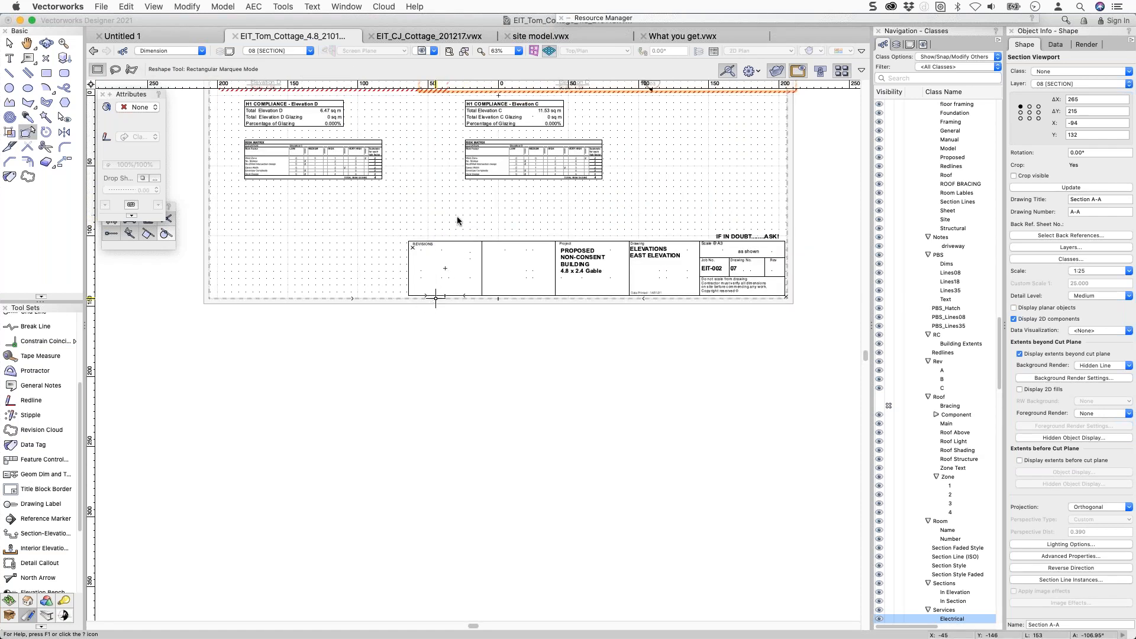
key(super+Up)
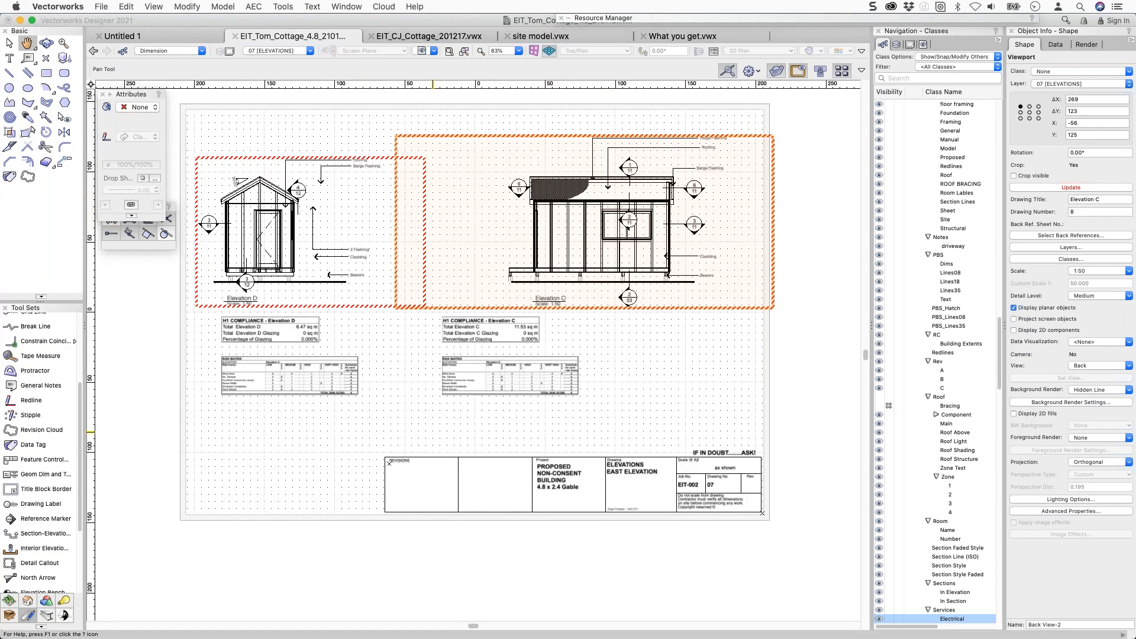
key(super+Down)
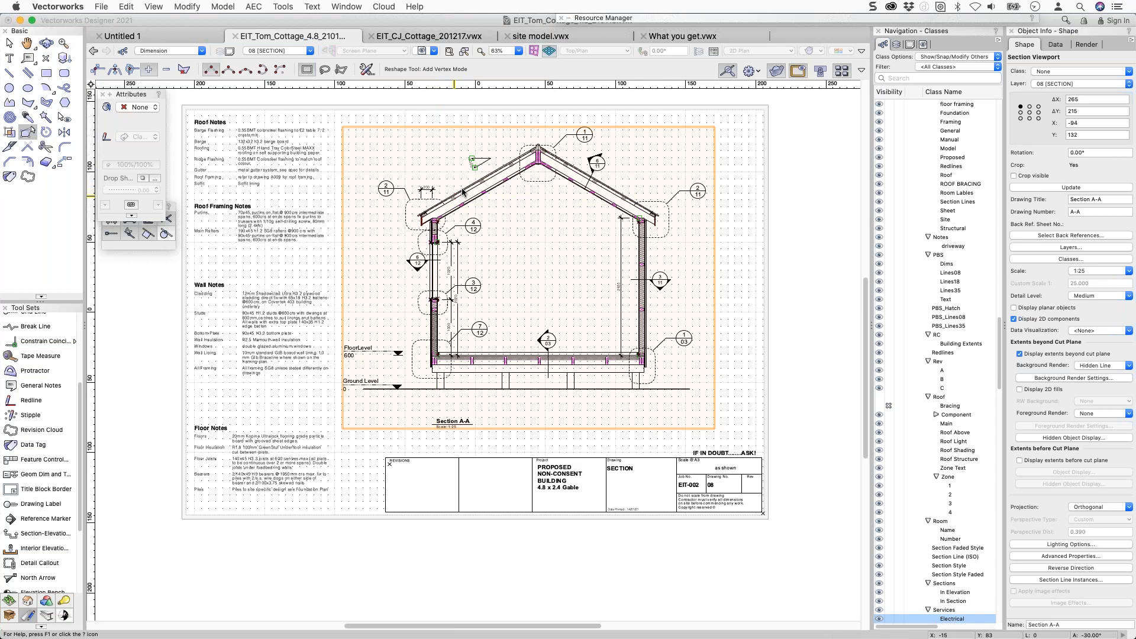
Enter the Section A-A viewport's annotations, select all, then exit annotation editing.
key(x)
double_click(429, 190)
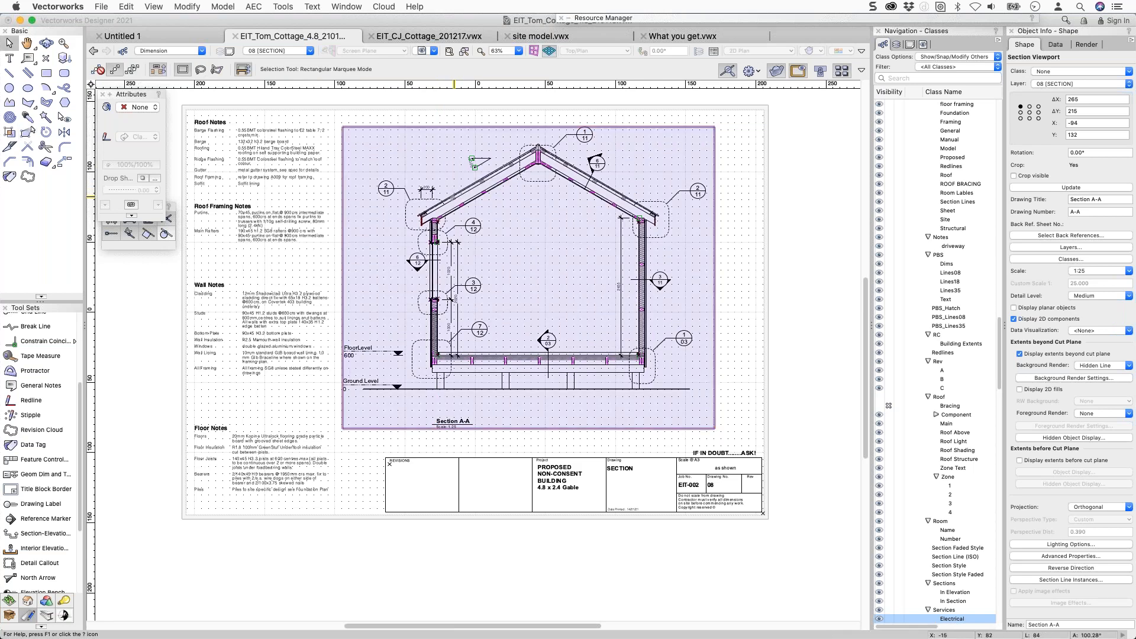
key(super+a)
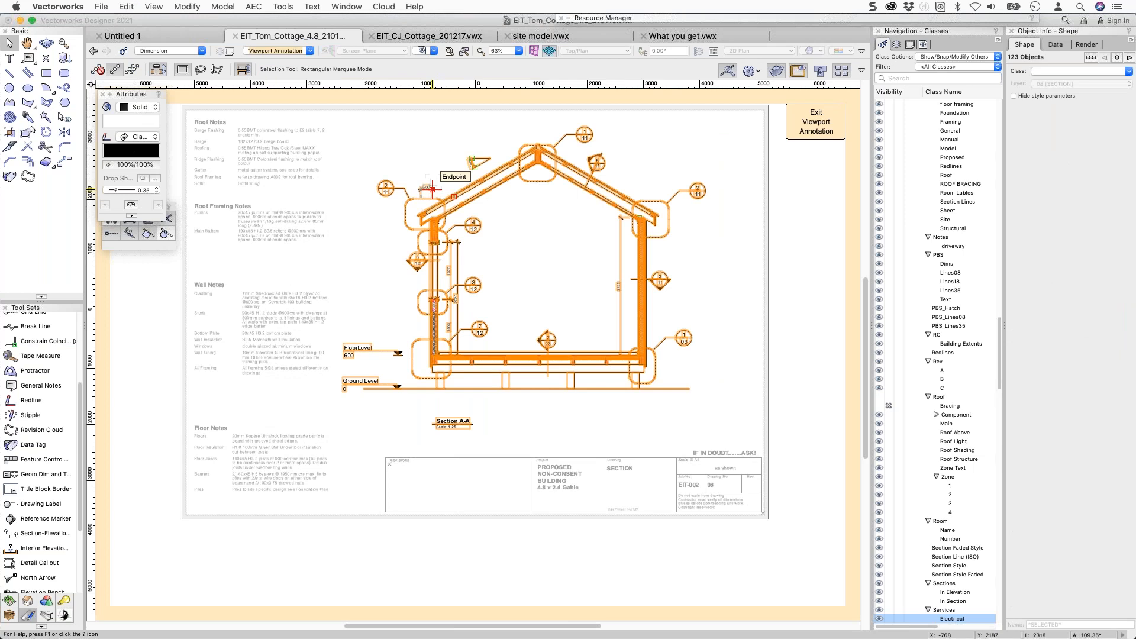
click(823, 122)
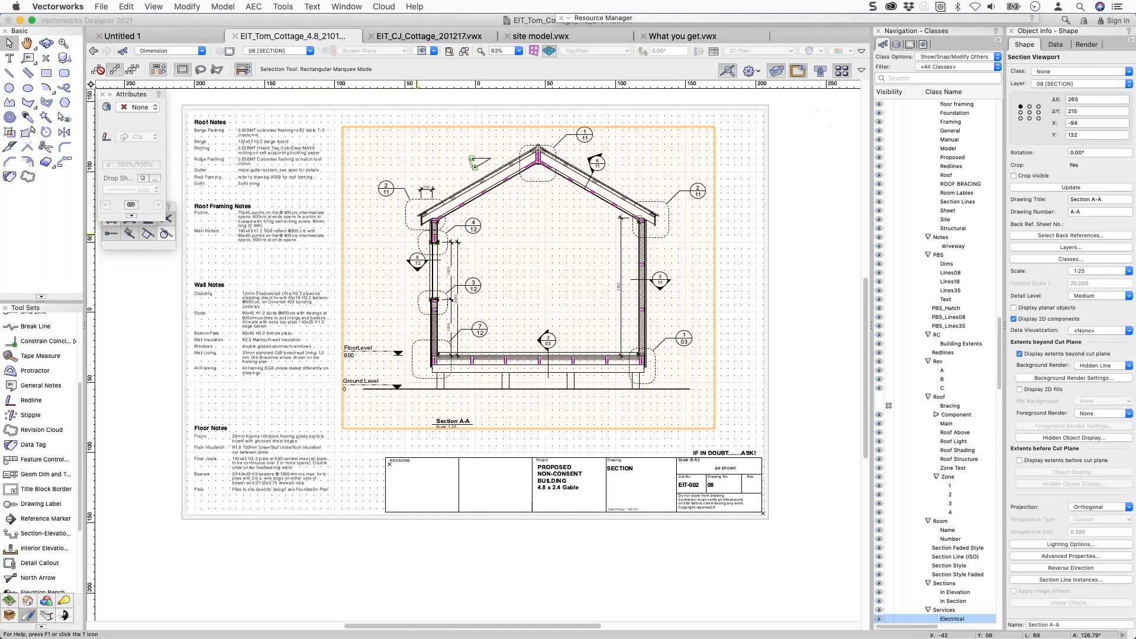
scroll(436, 224, up, 10)
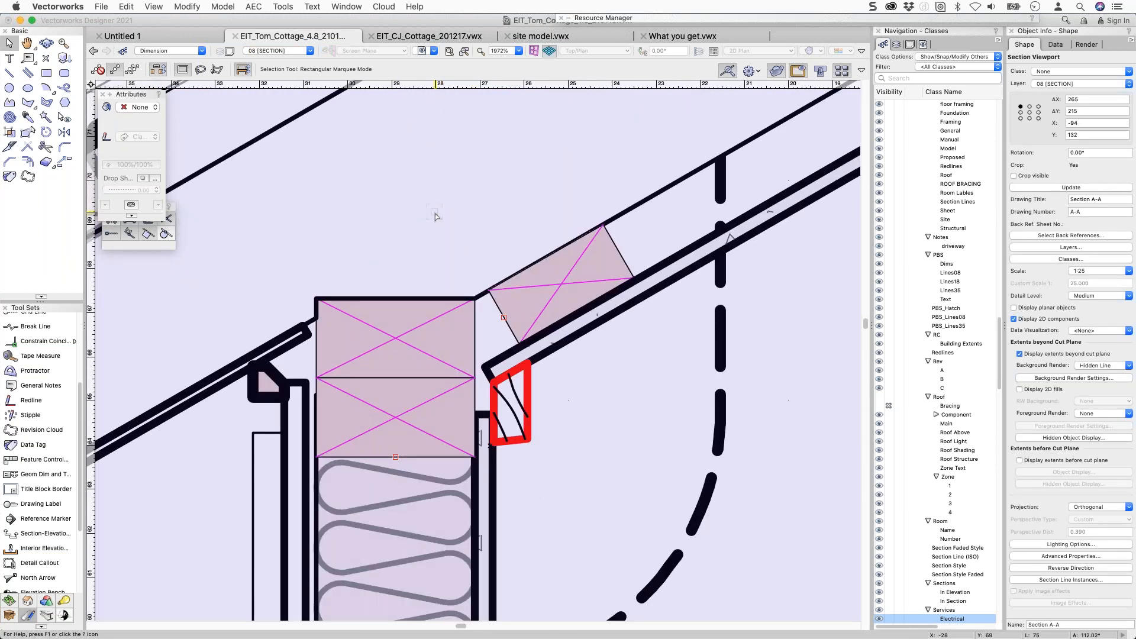
scroll(435, 214, down, 1)
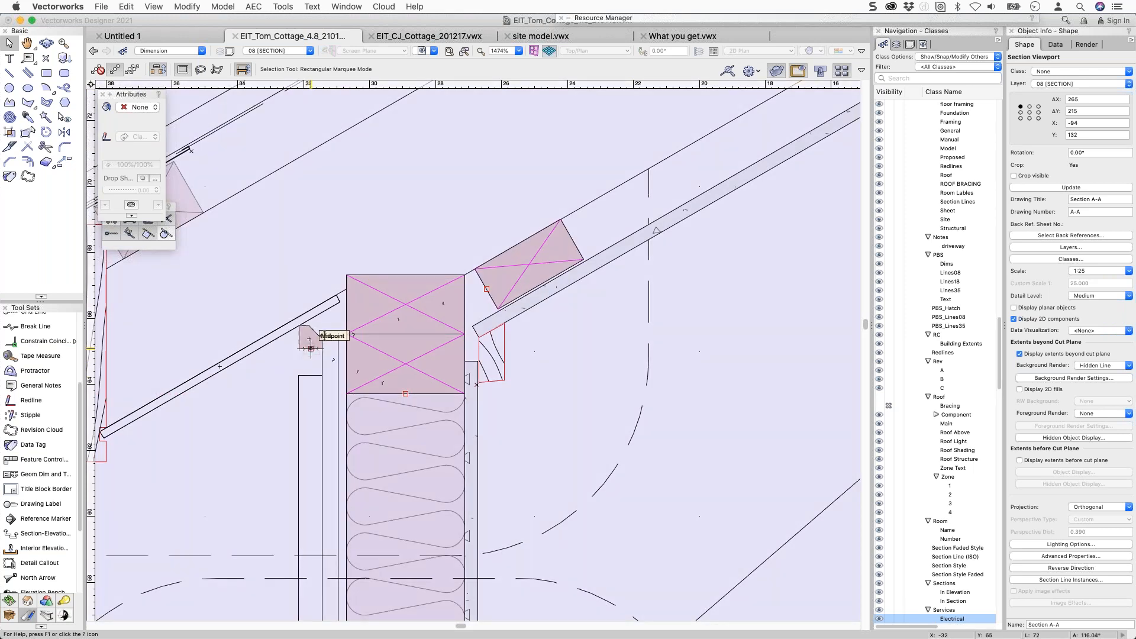
scroll(532, 289, down, 3)
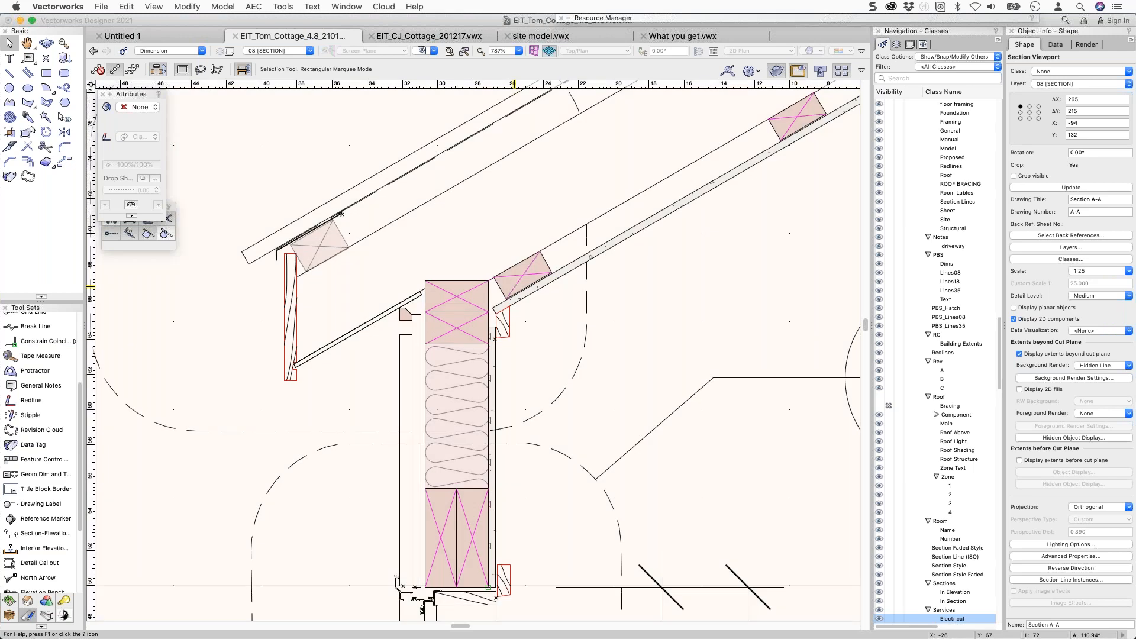
middle_drag(514, 287, 448, 264)
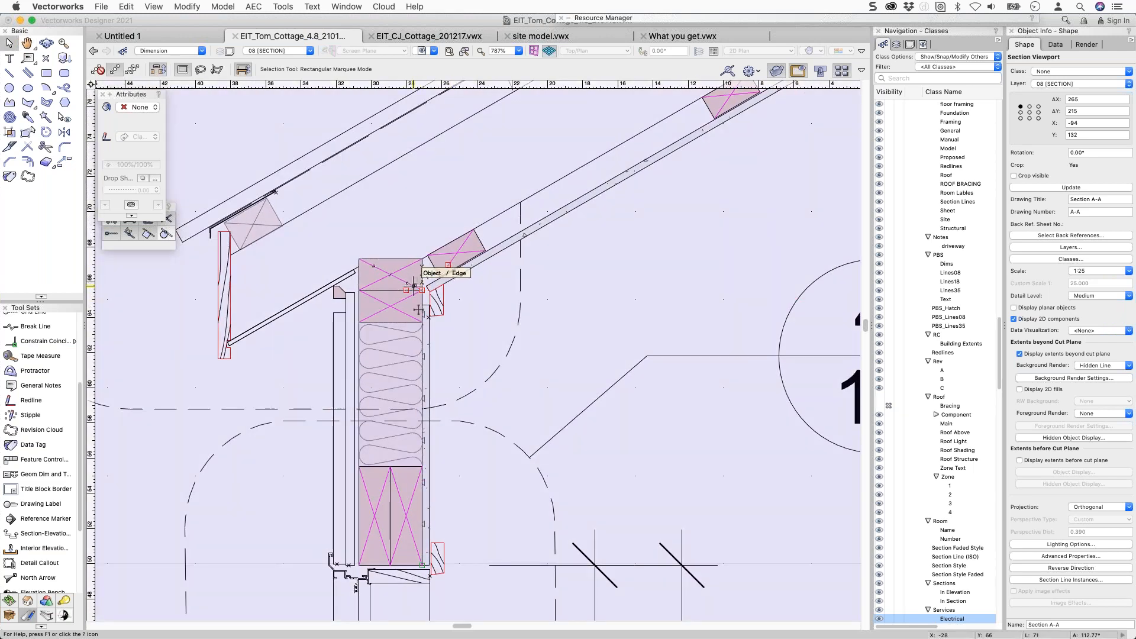
scroll(402, 283, down, 1)
scroll(400, 281, down, 9)
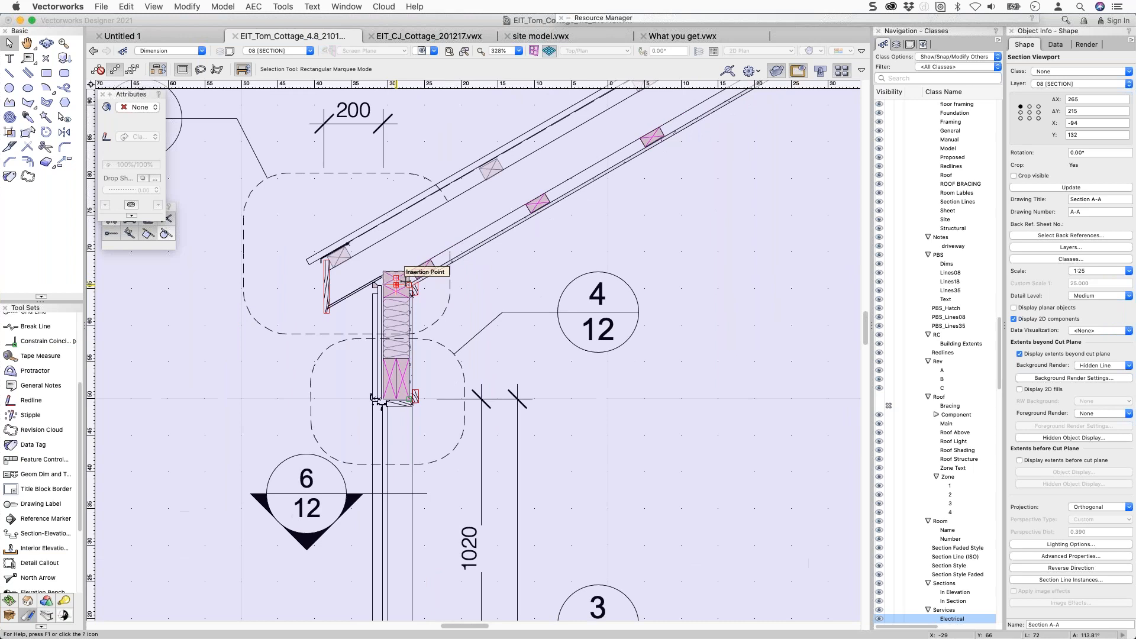
scroll(411, 280, down, 1)
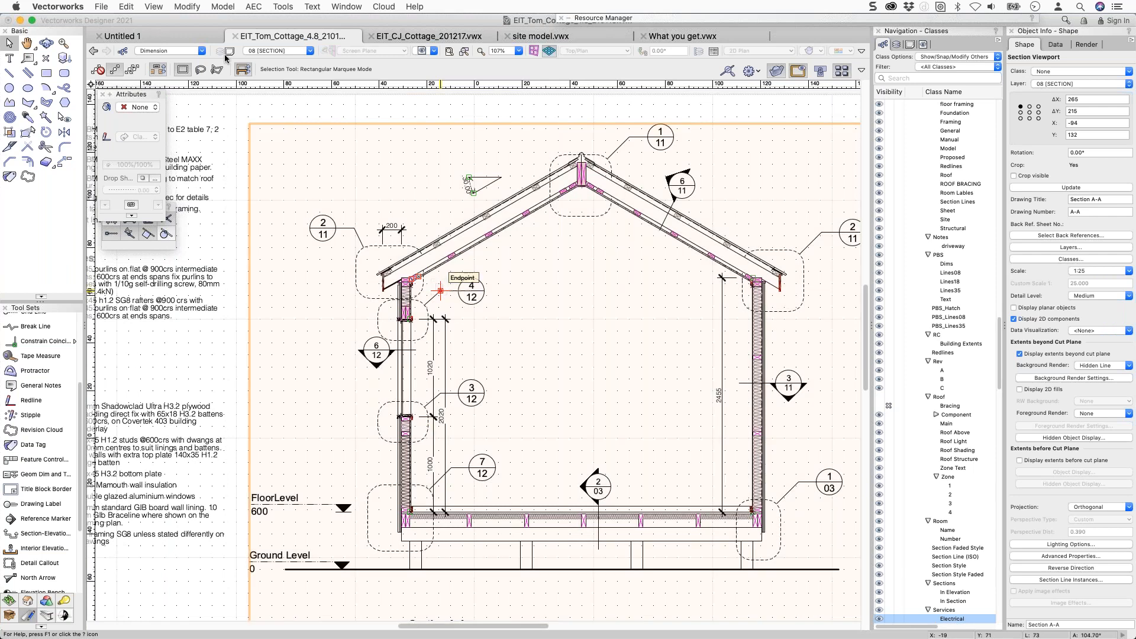
click(101, 6)
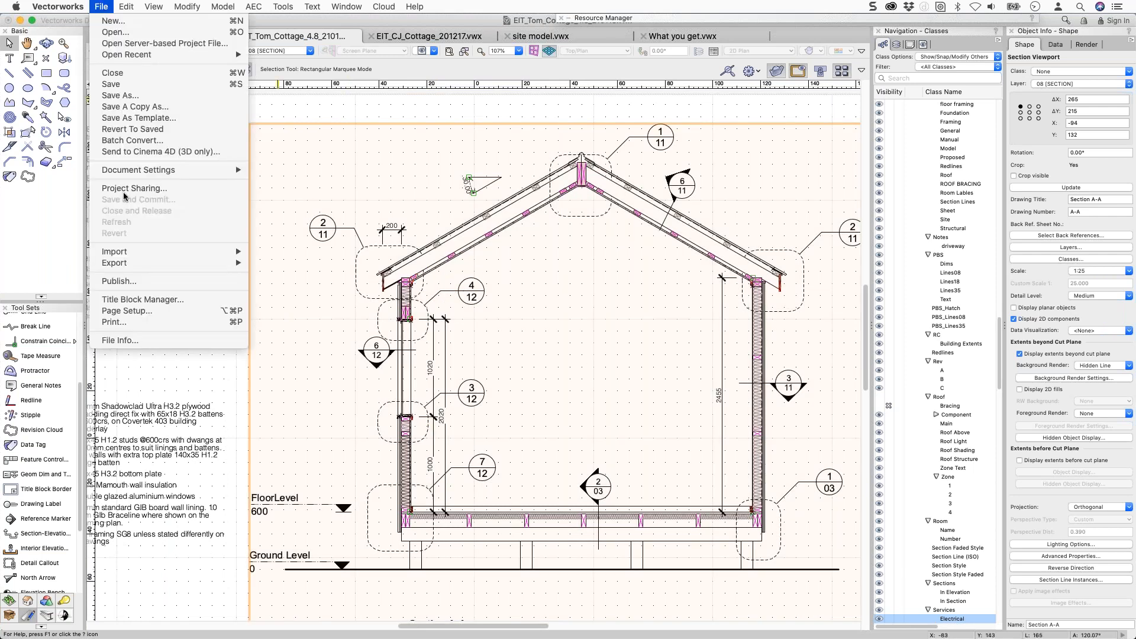
mouse_move(157, 262)
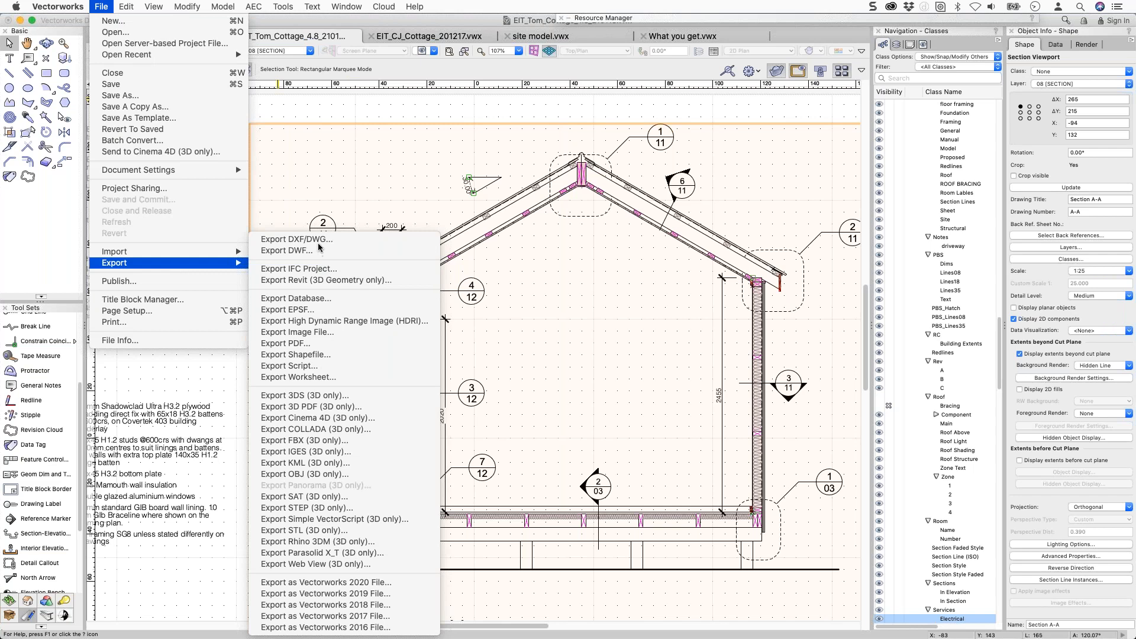
click(319, 240)
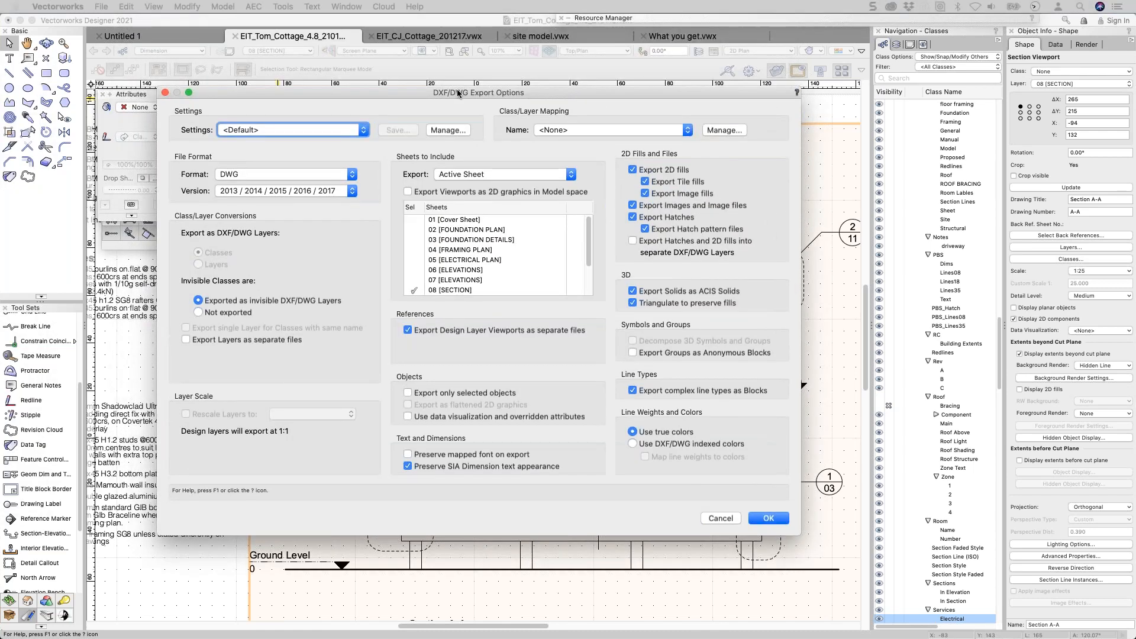
click(409, 191)
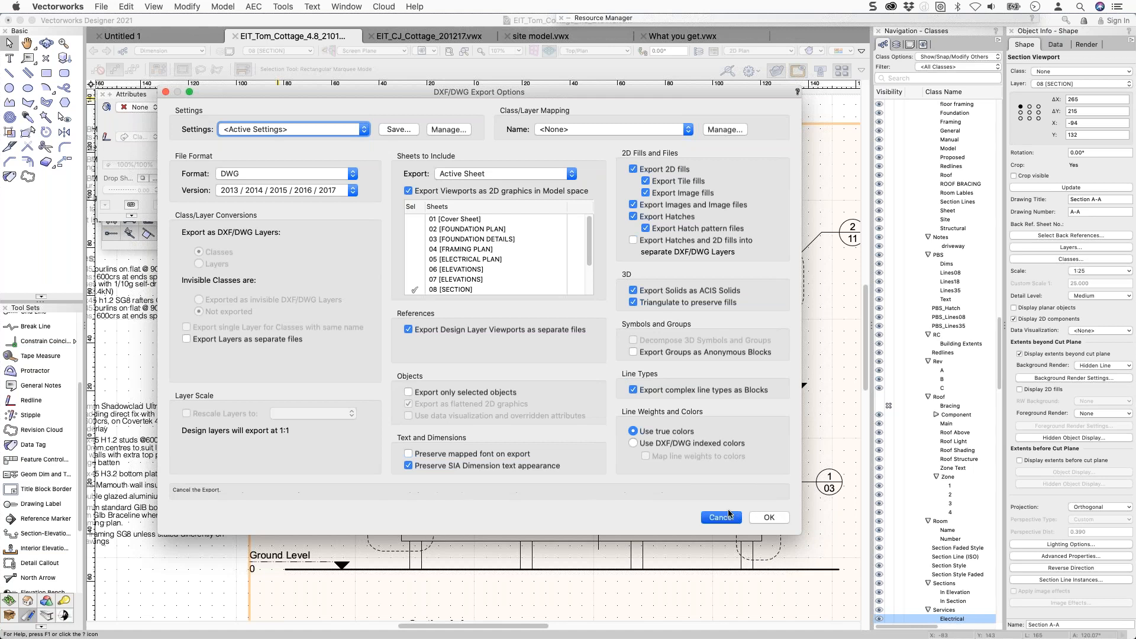
click(770, 517)
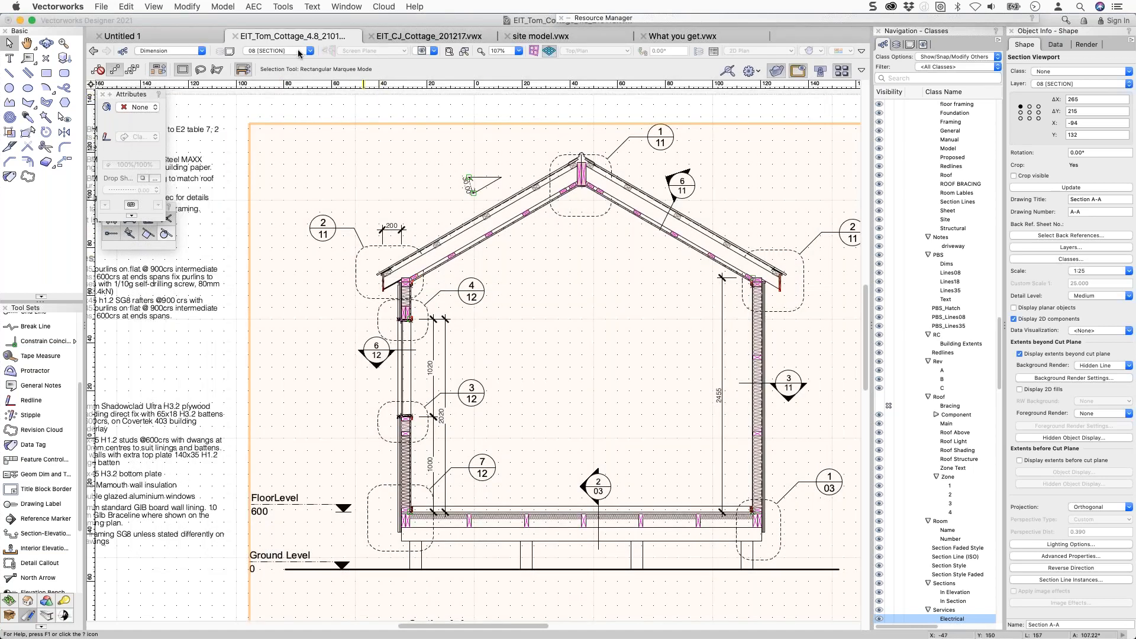
Back in Untitled 1, open Image Prop Symbols and activate the St. Nicholas Centre Prop Symbol.
click(204, 36)
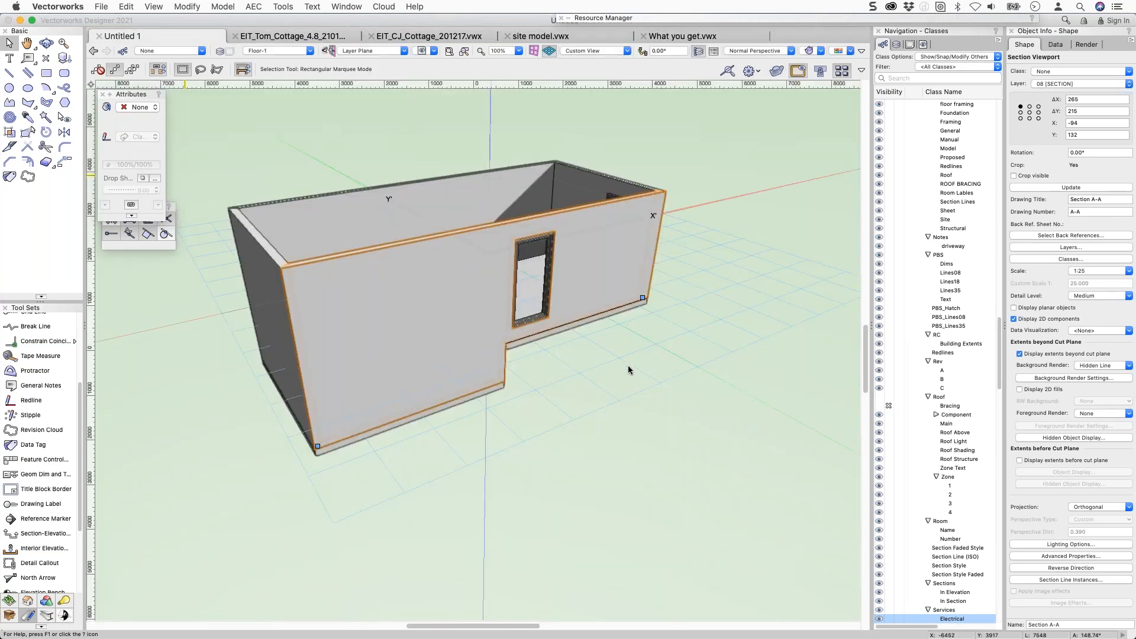
click(779, 169)
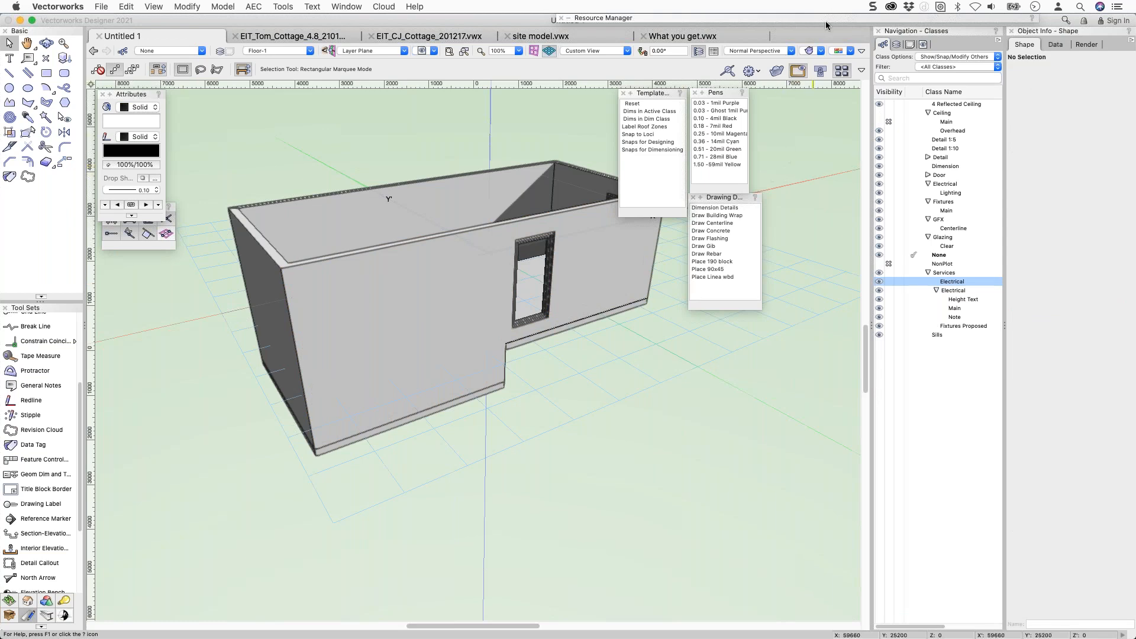
mouse_move(826, 21)
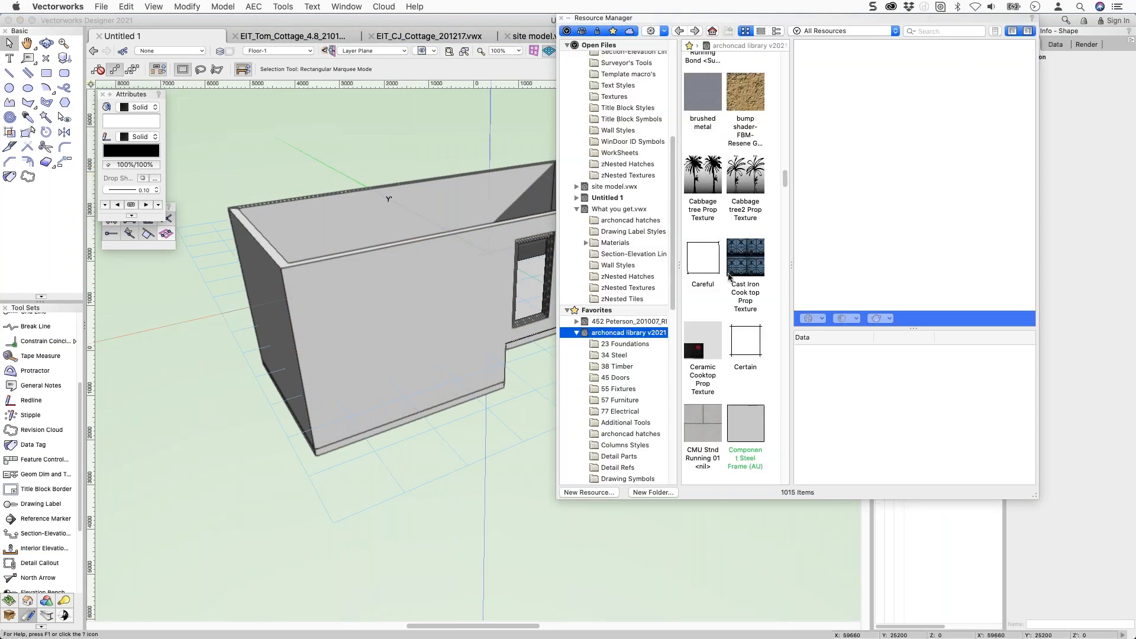
scroll(626, 406, down, 10)
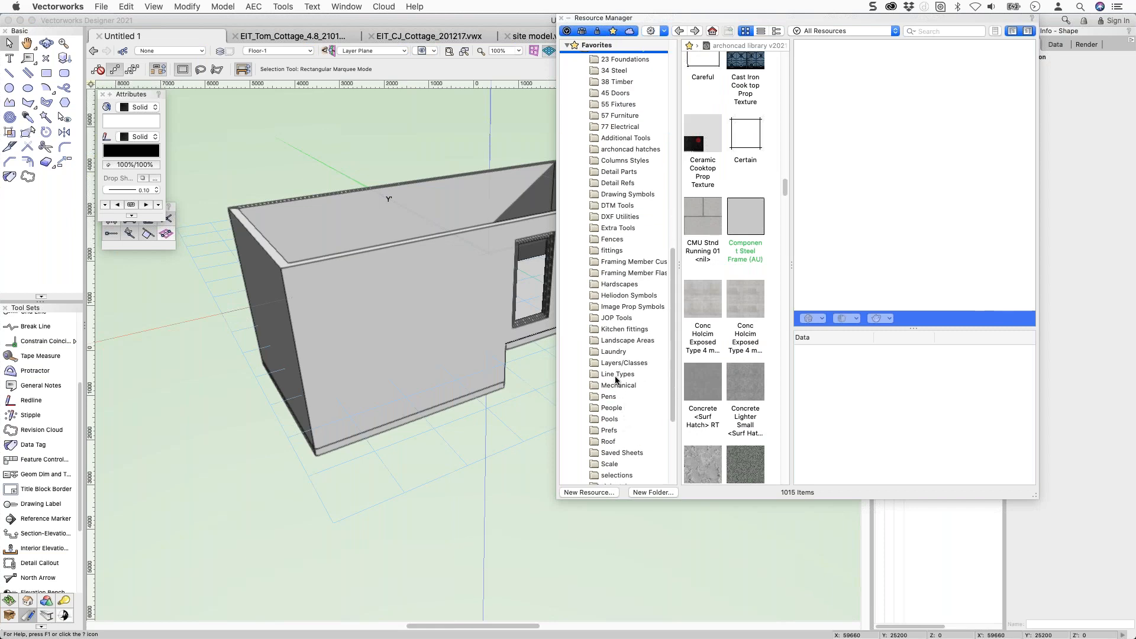
click(620, 307)
click(698, 159)
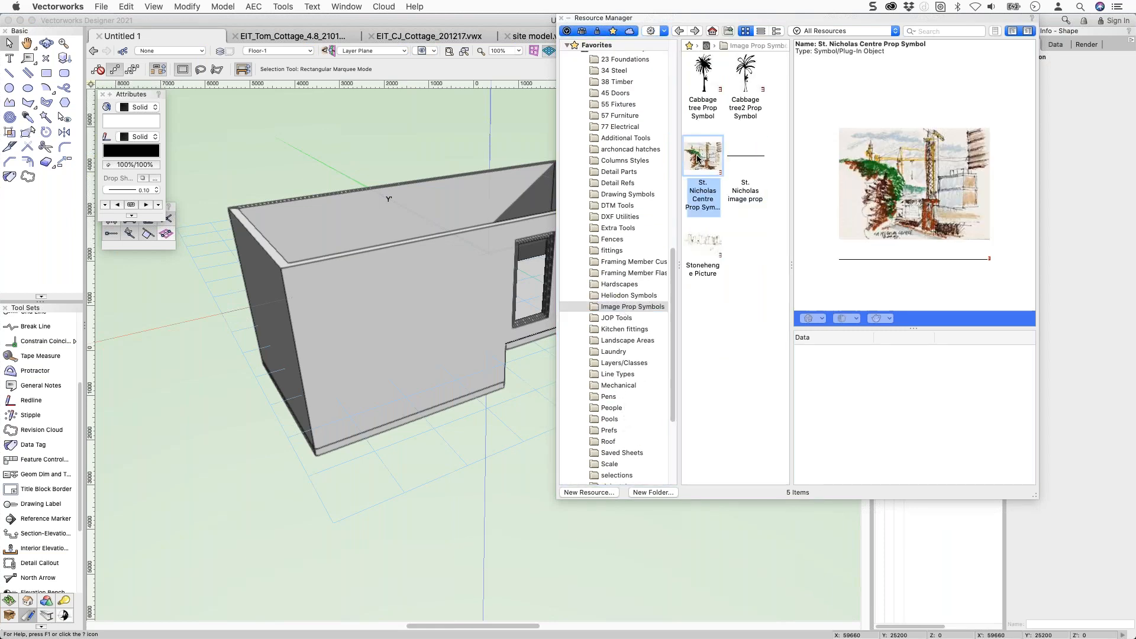
double_click(699, 159)
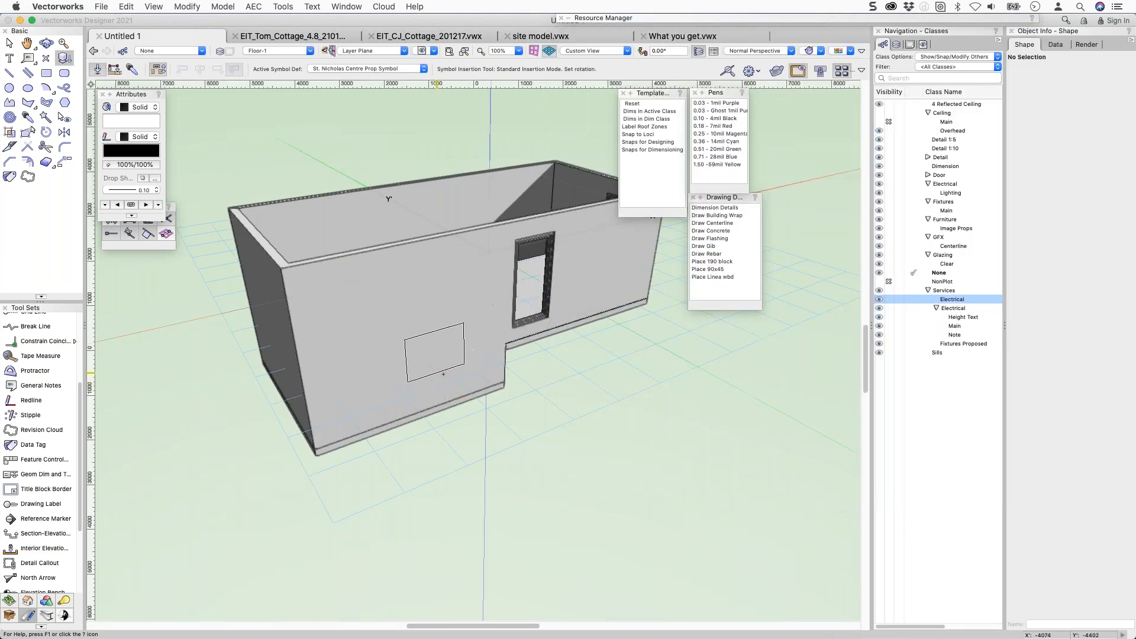
Place the St. Nicholas prop and turn off Auto Rotate in its 3D component.
click(508, 419)
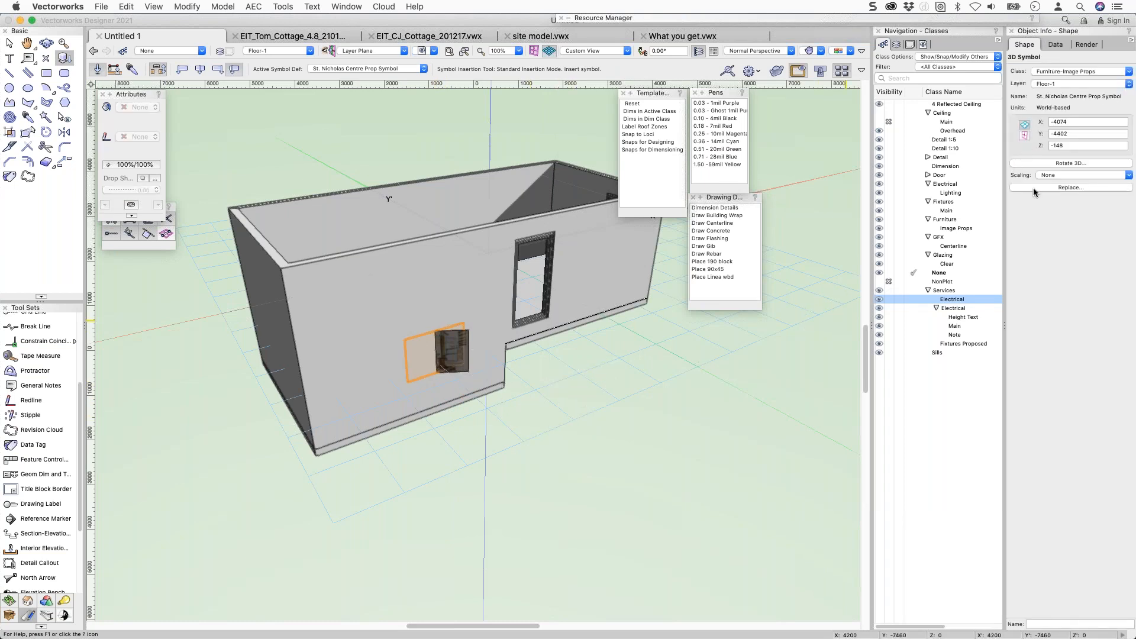
key(x)
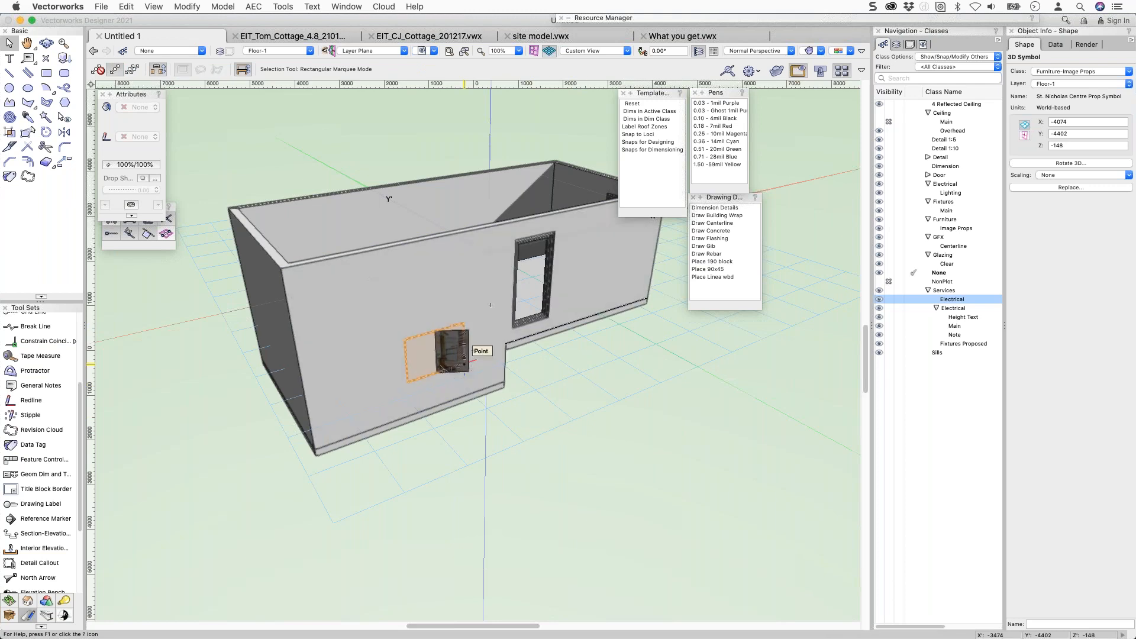
double_click(465, 363)
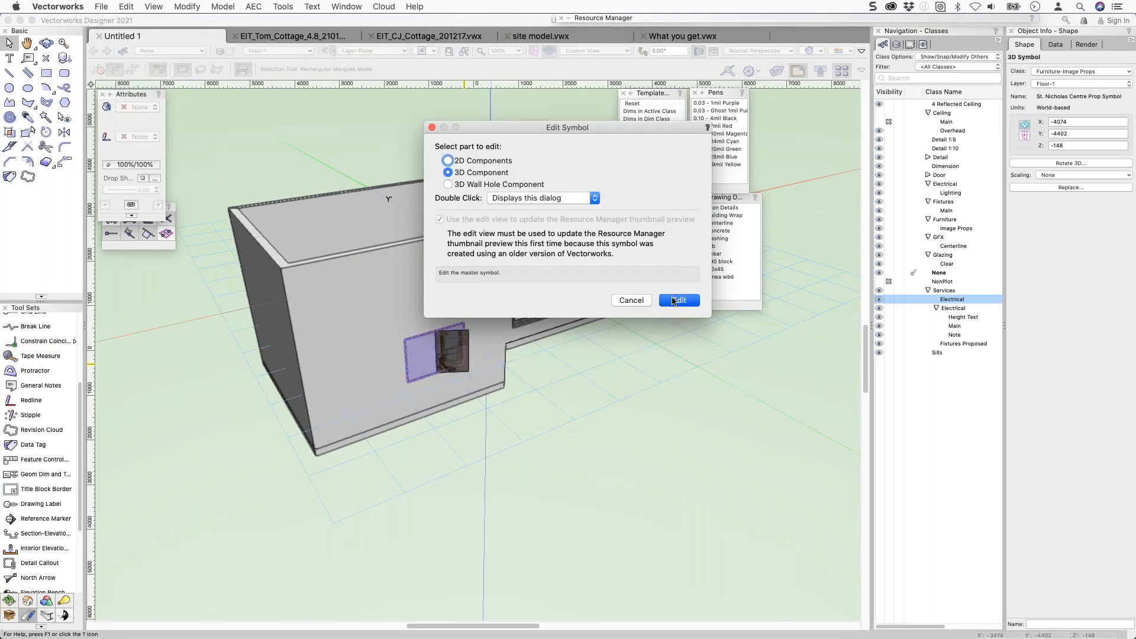
click(673, 299)
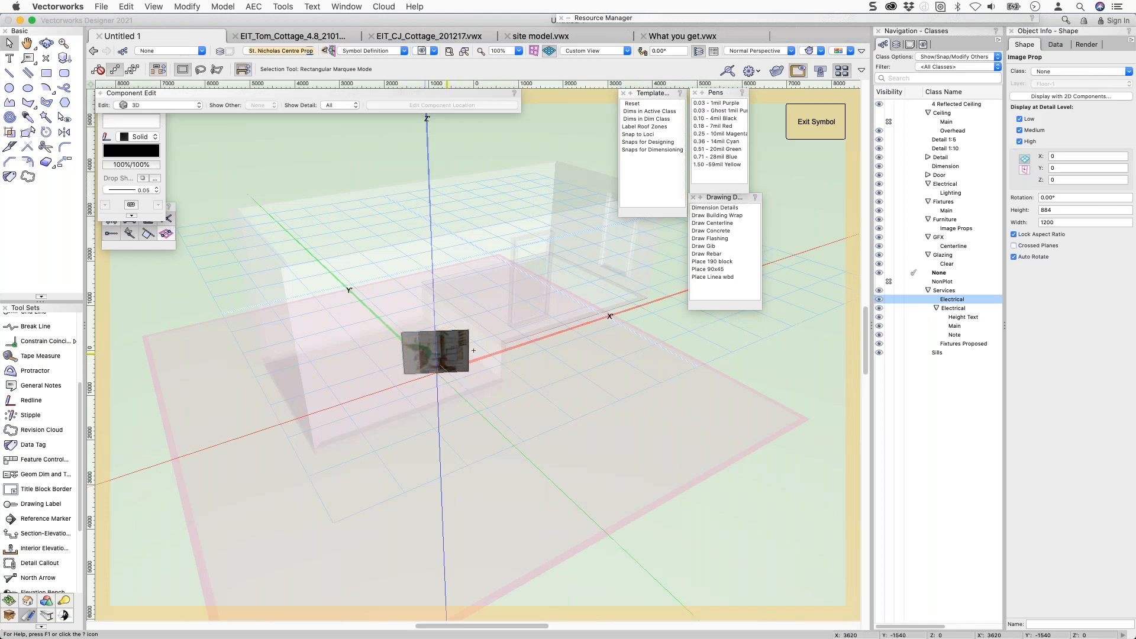
click(484, 412)
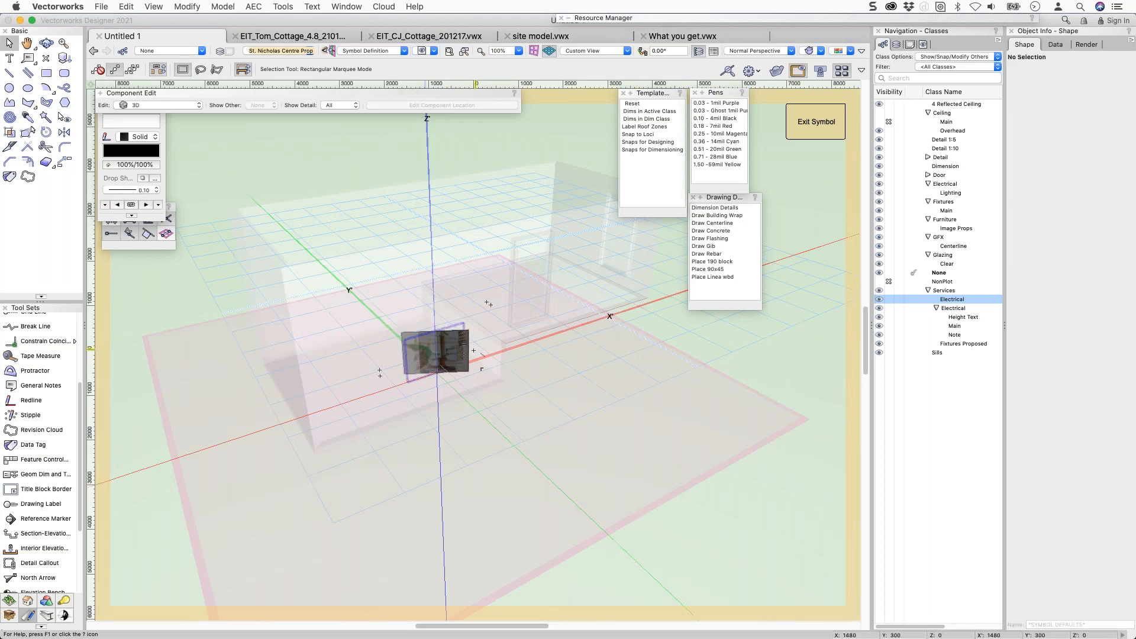
click(436, 351)
click(1028, 257)
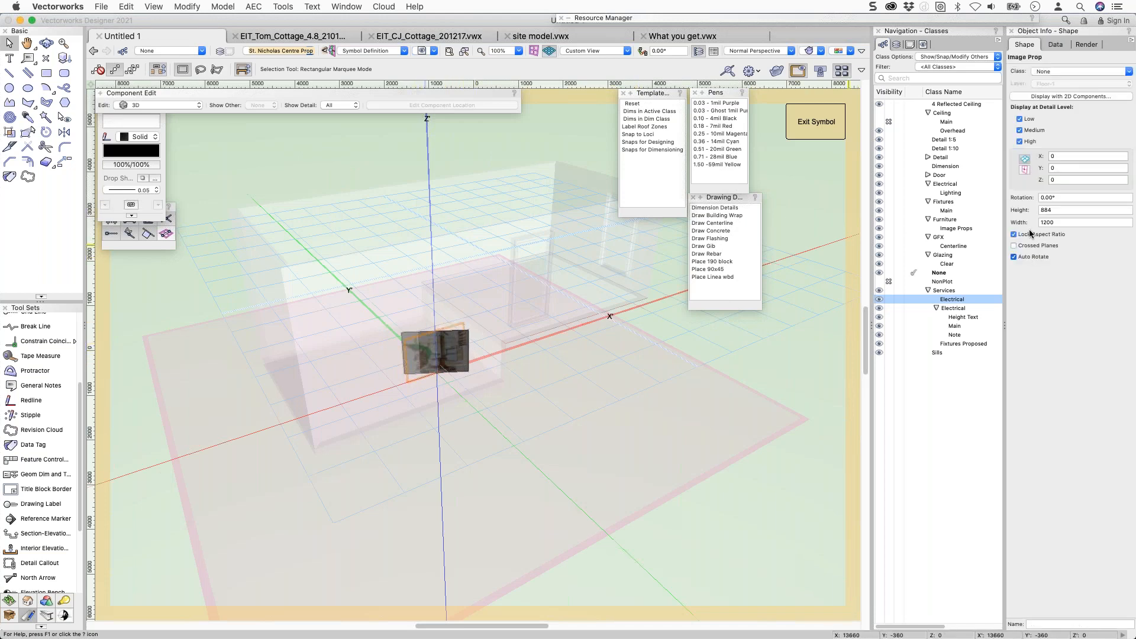
click(811, 122)
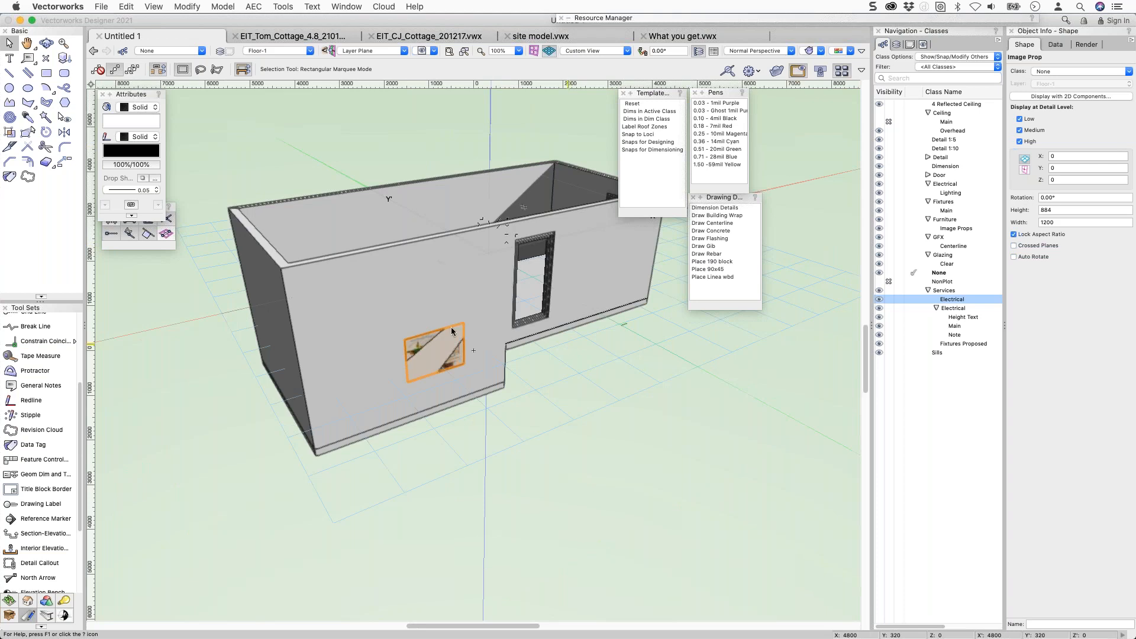
In Top/Plan, nudge the prop twice onto the wall face, then return to isometric view.
key(super+5)
key(shift+Down)
key(shift+Down)
key(shift+Down)
key(shift+Down)
key(shift+Down)
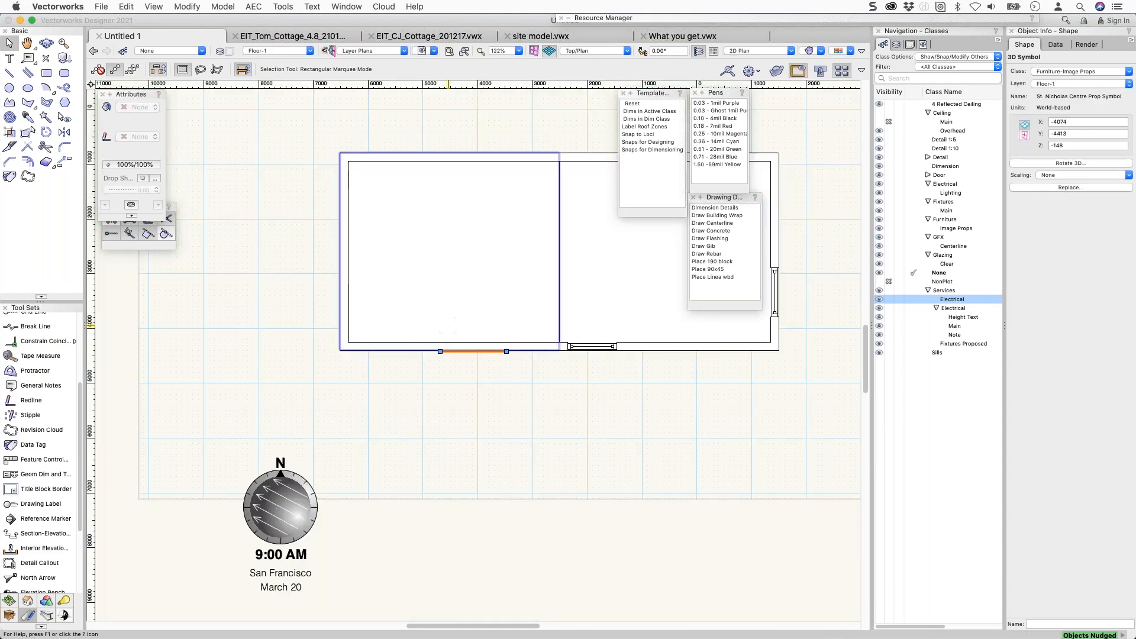
key(shift+Down)
key(shift+Down)
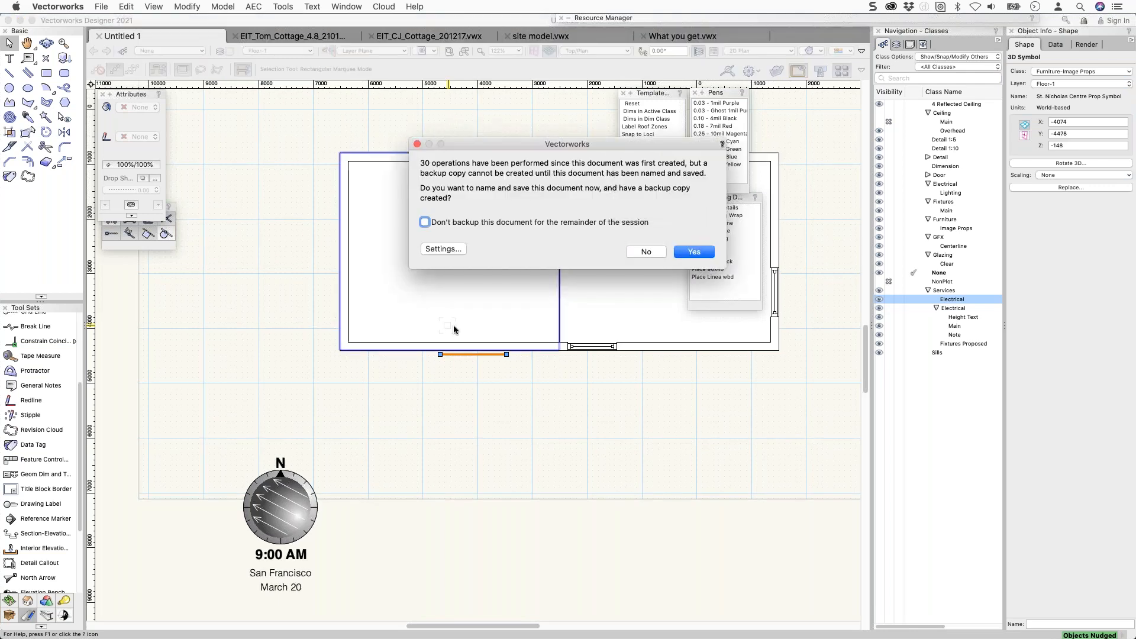
click(644, 253)
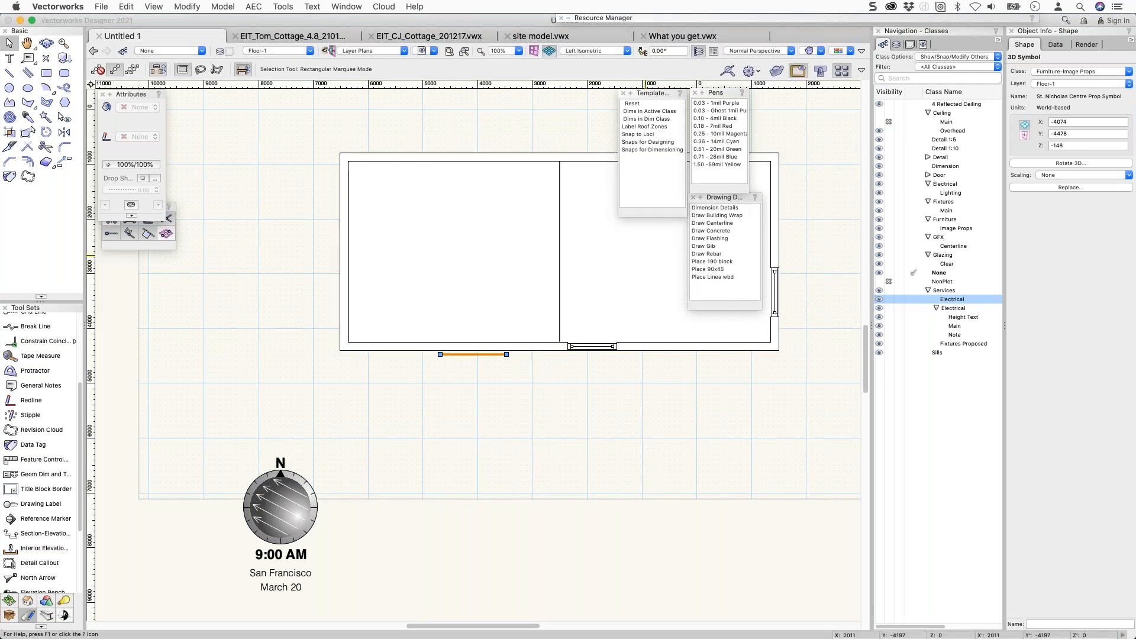
key(super+1)
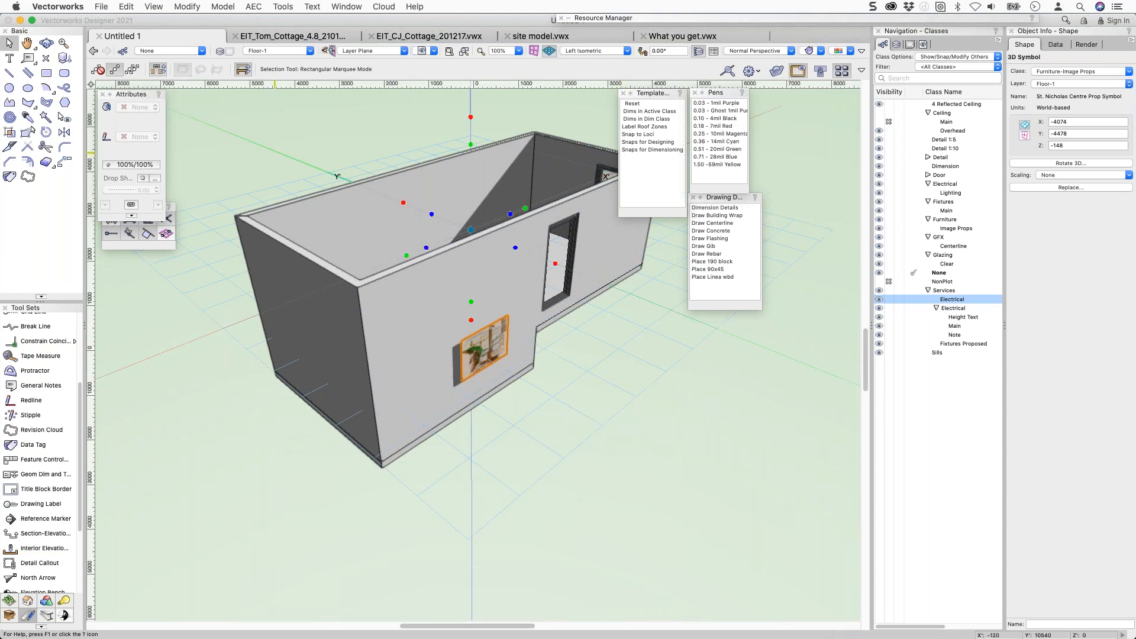
click(126, 7)
Start Create Image Prop and import 2021-01-12_21-39-52.png from the Dropbox folder.
mouse_move(223, 7)
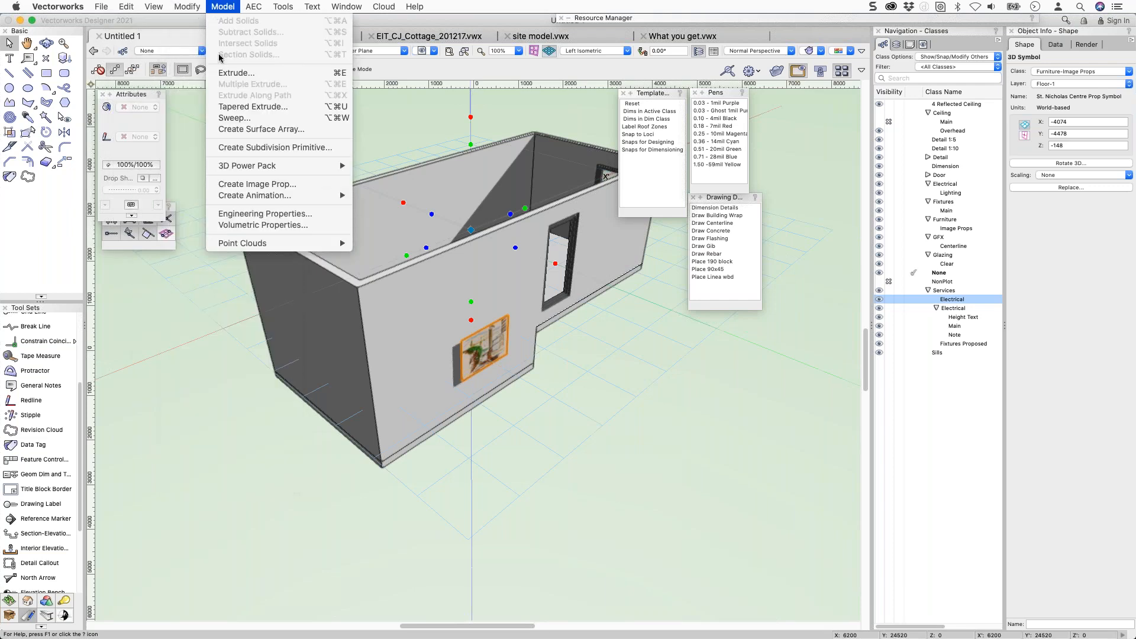
click(261, 187)
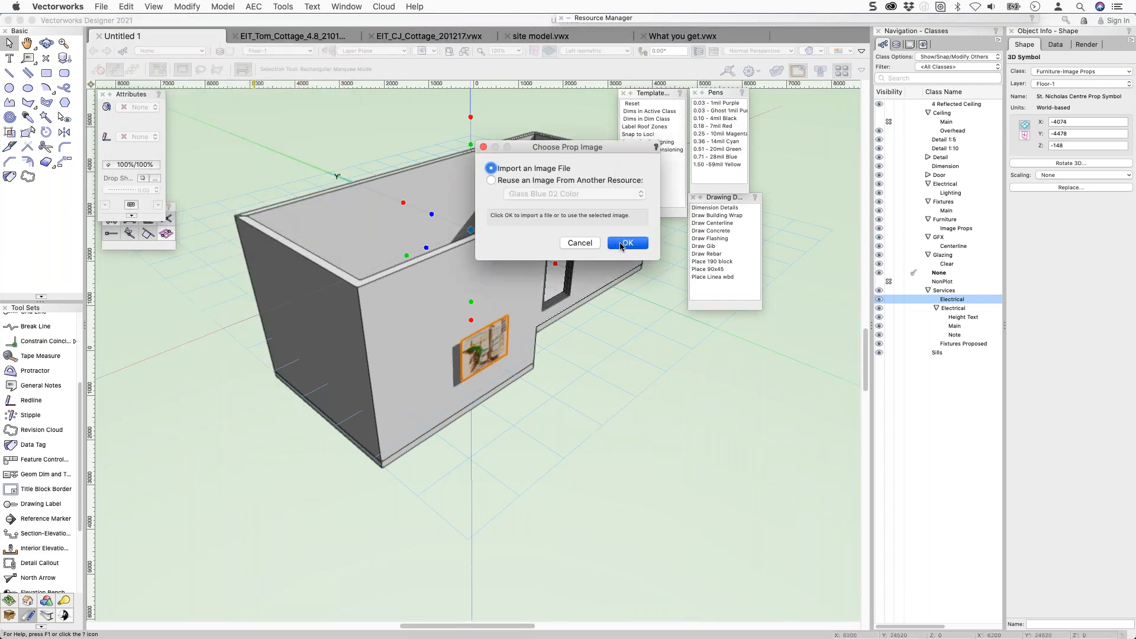
click(627, 243)
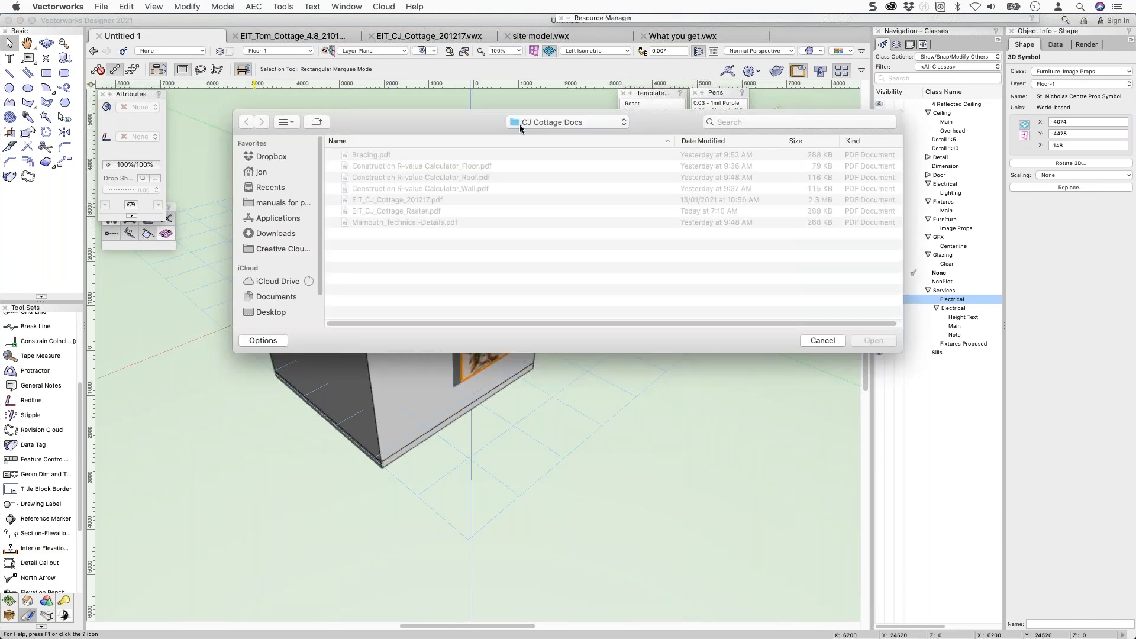
click(520, 125)
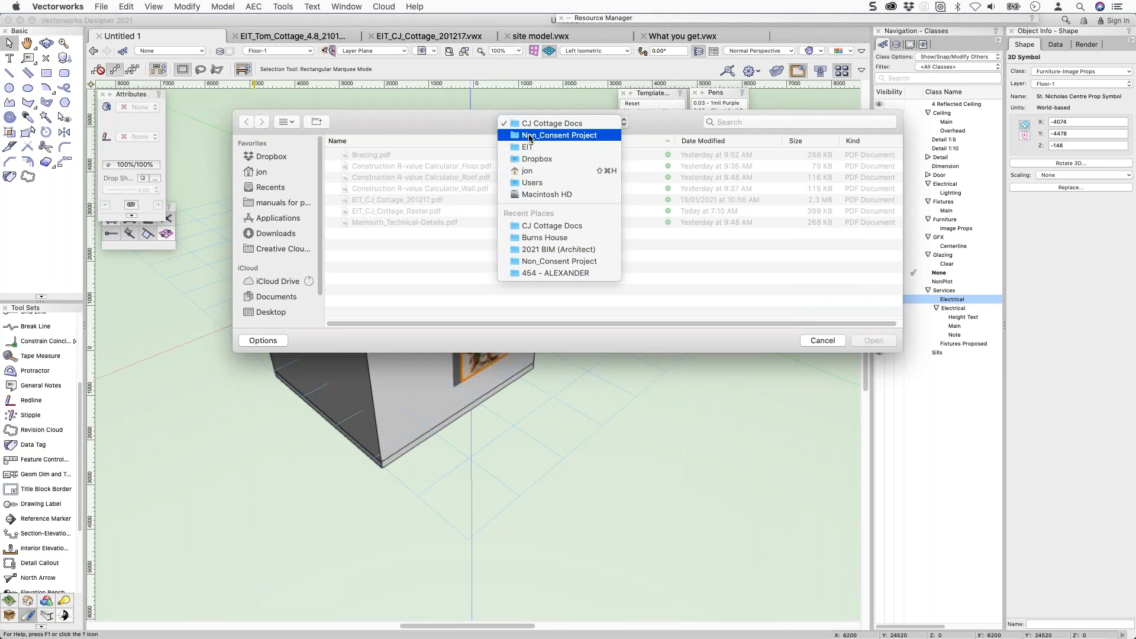
click(529, 159)
drag(363, 131, 0, 99)
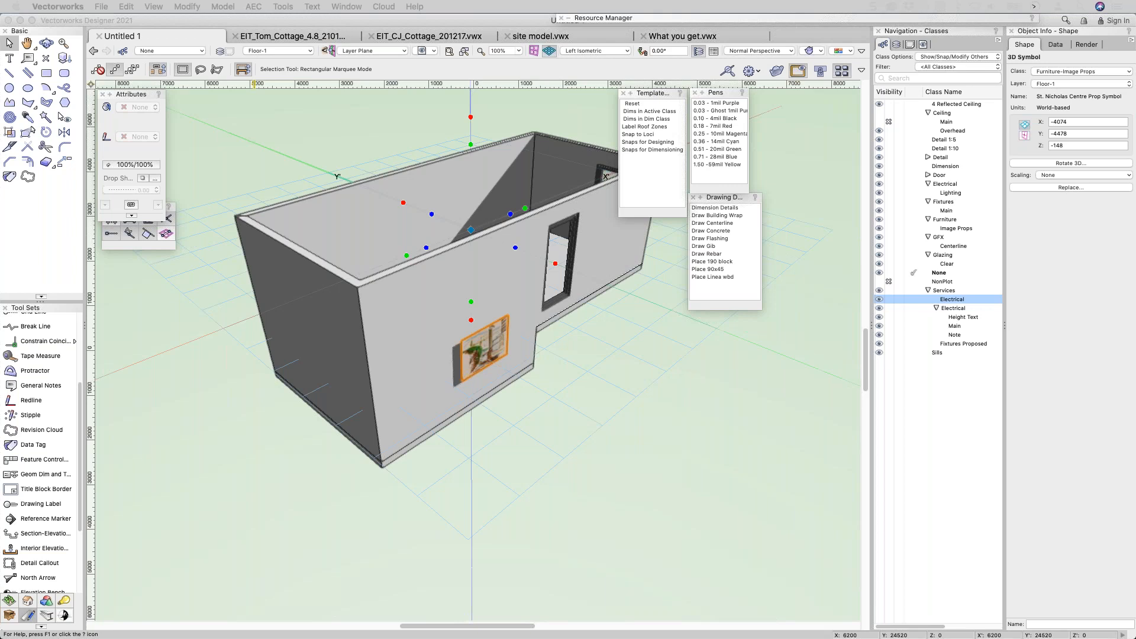
drag(0, 100, 587, 100)
click(353, 144)
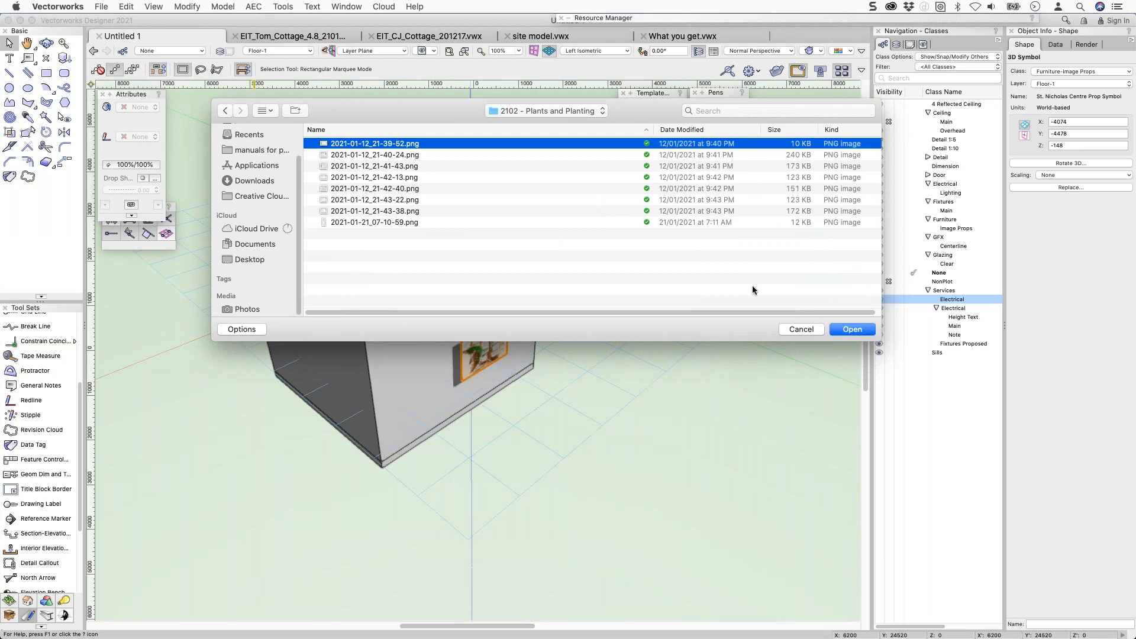
click(851, 330)
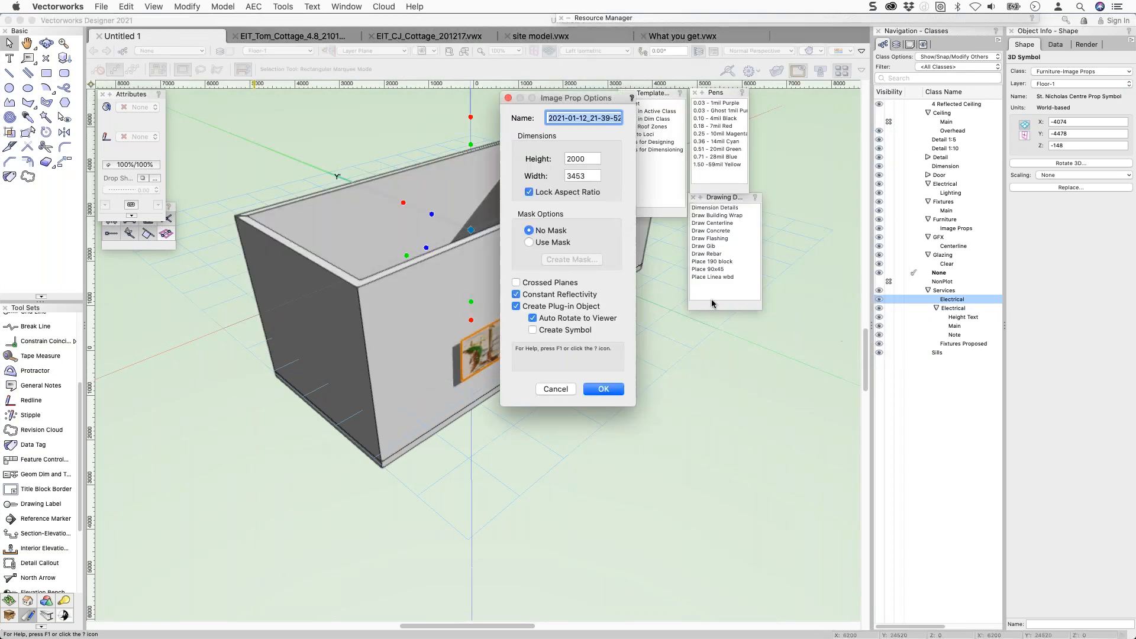
Keep the 2000 × 3453 size, uncheck Auto Rotate to Viewer, and create the prop.
key(Tab)
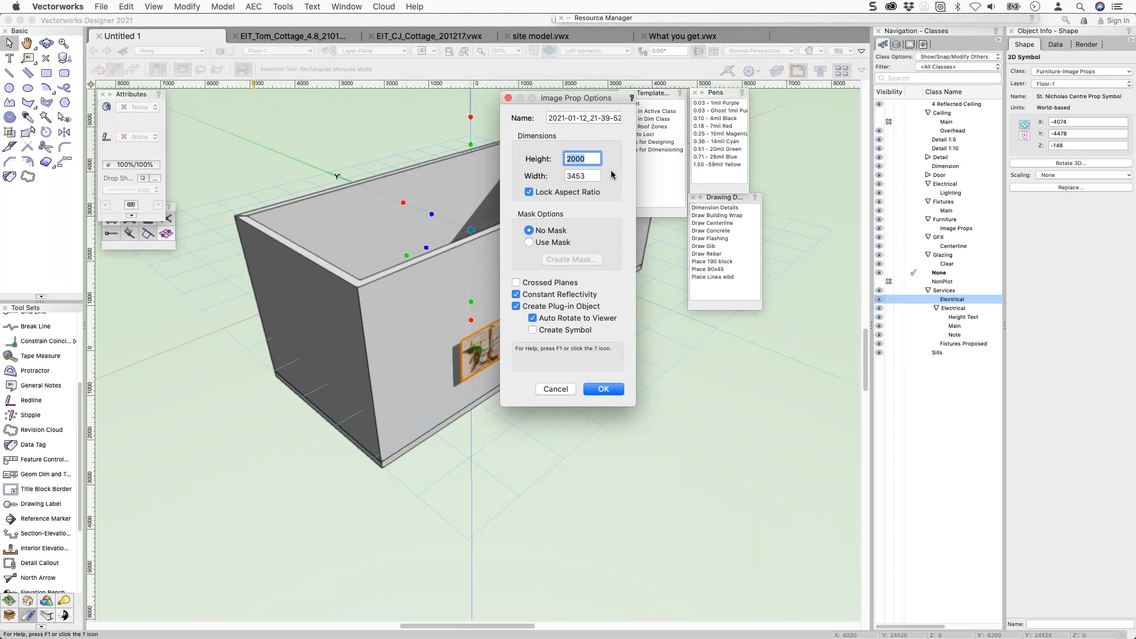
key(Tab)
key(Tab)
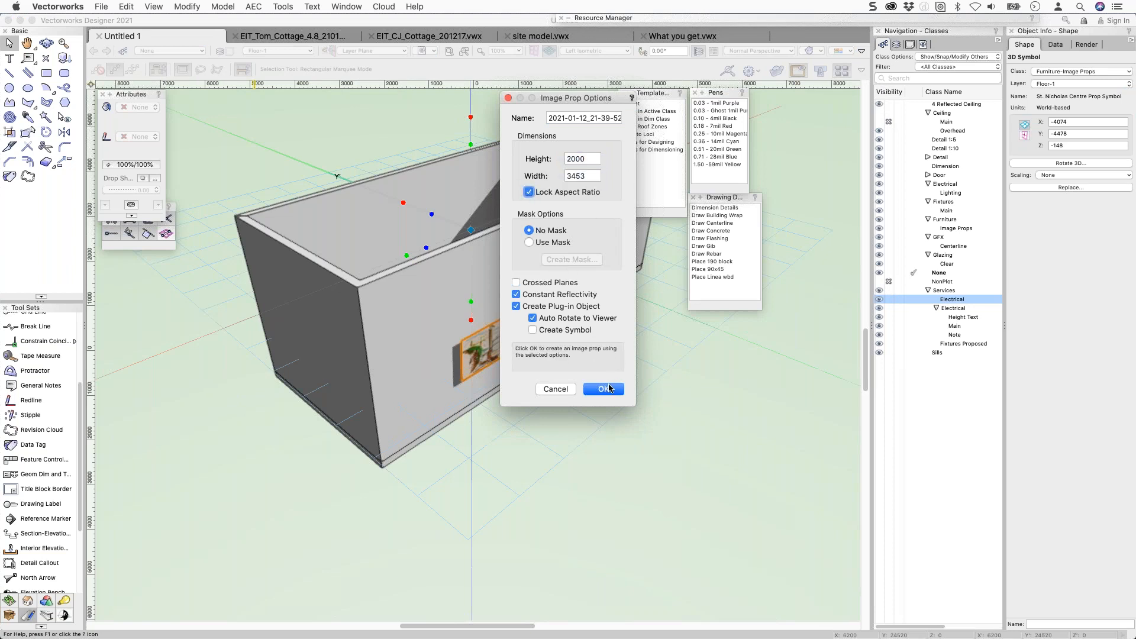
click(533, 317)
click(604, 390)
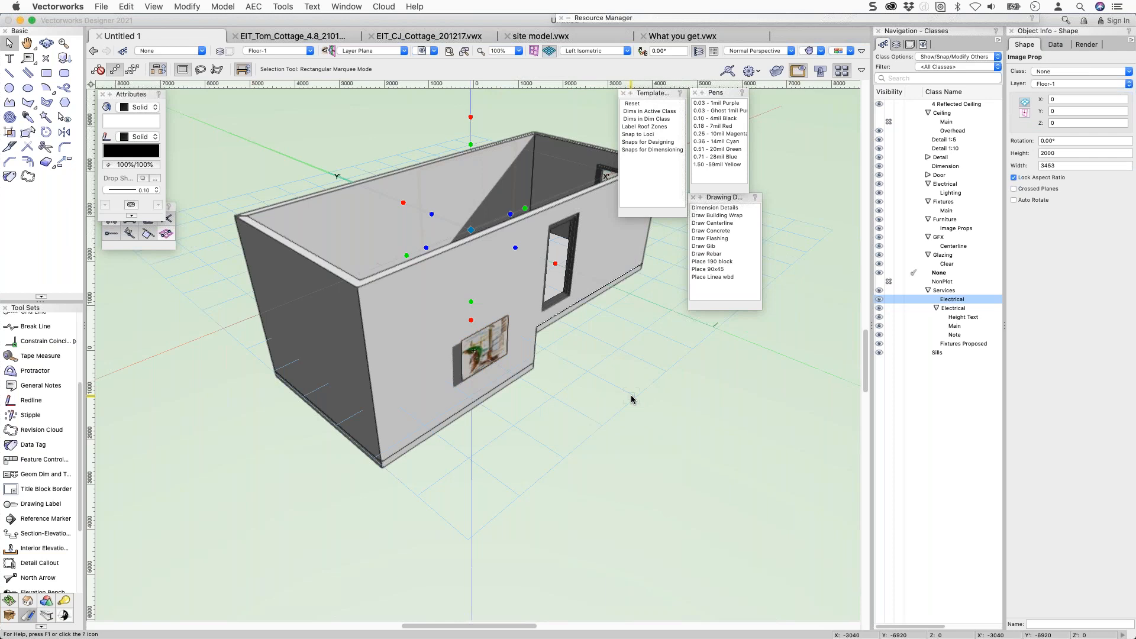
In Top/Plan, drag the image prop onto the bottom wall and nudge it flush.
key(super+5)
drag(494, 386, 488, 523)
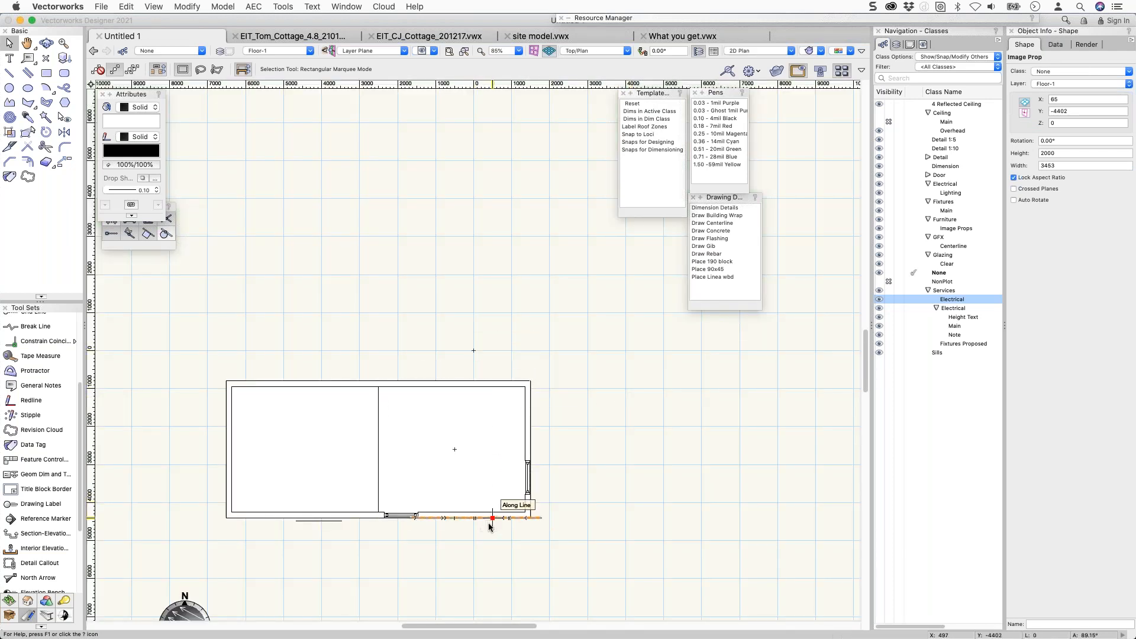
key(shift+Down)
key(shift+Down)
key(shift+Down)
key(shift+Down)
key(shift+Down)
key(shift+Down)
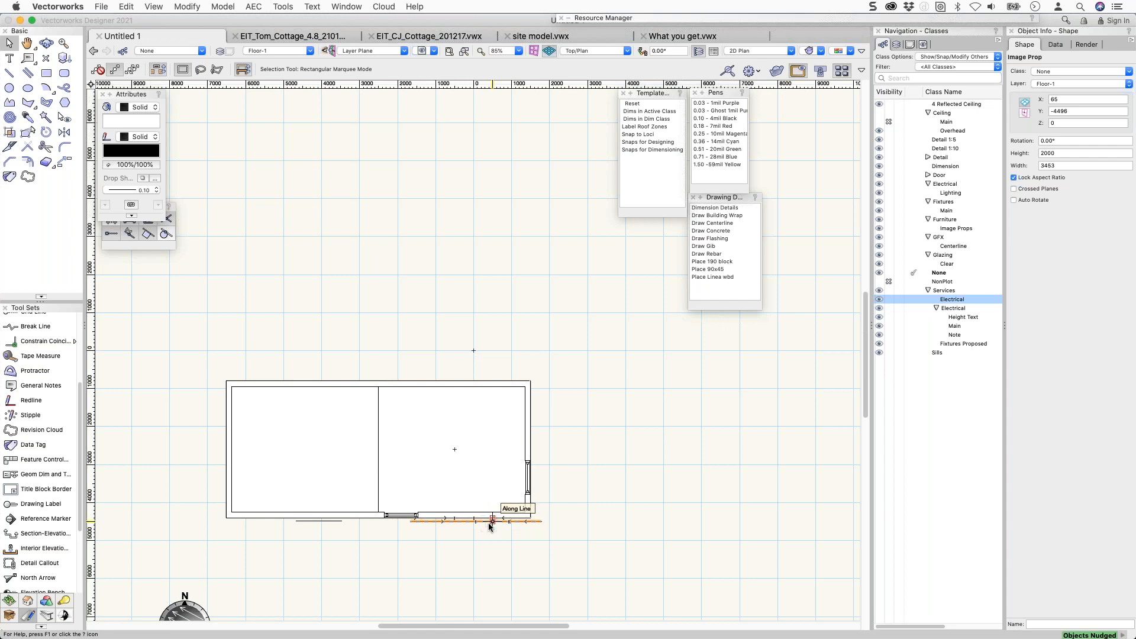
Inspect the Tool Sets sign beside the window in right isometric using Flyover and pan.
key(super+3)
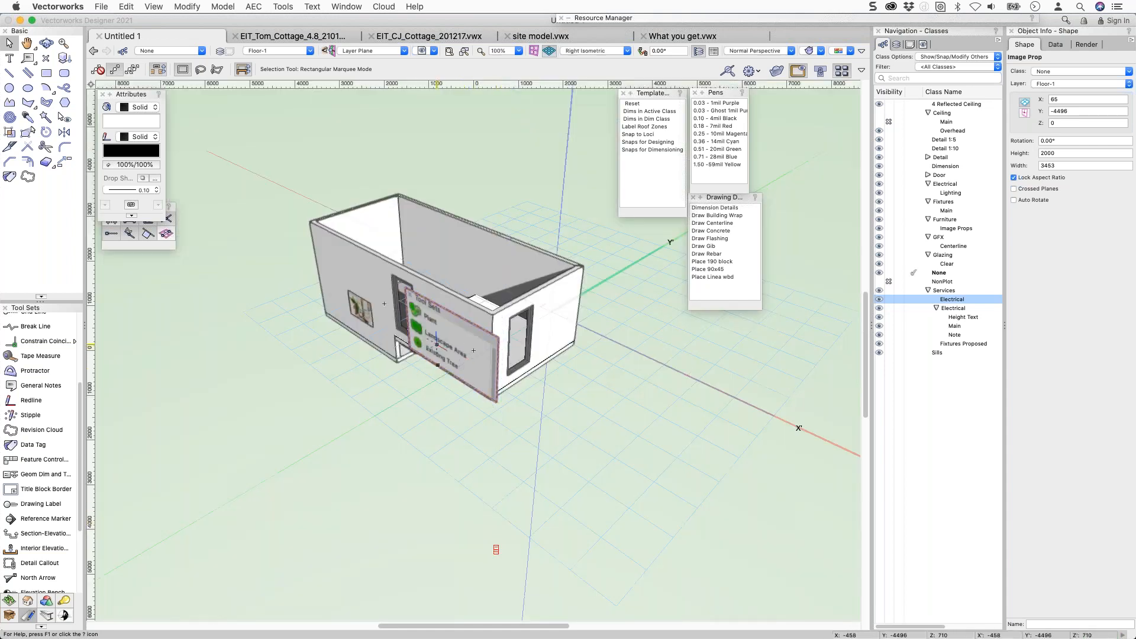
key(shift+c)
drag(654, 333, 728, 317)
key(x)
scroll(659, 270, up, 10)
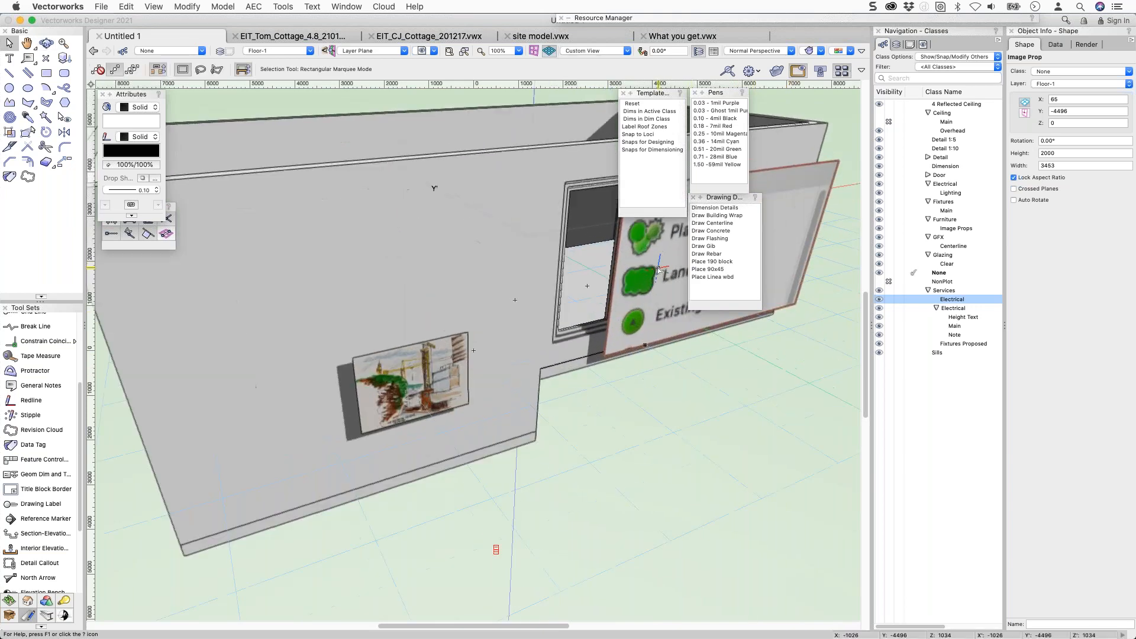
middle_drag(658, 270, 494, 358)
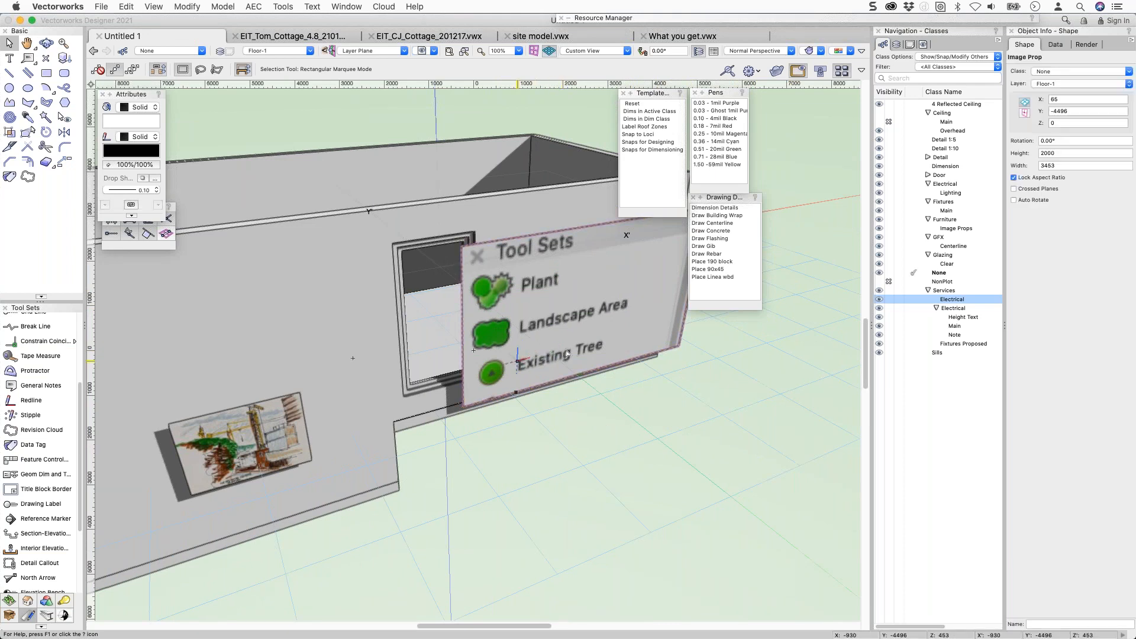
ctrl+middle_drag(563, 333, 645, 337)
Set the Tool Sets prop's width to 1200 and its Z height to 1500.
drag(1061, 153, 1021, 162)
text(1200)
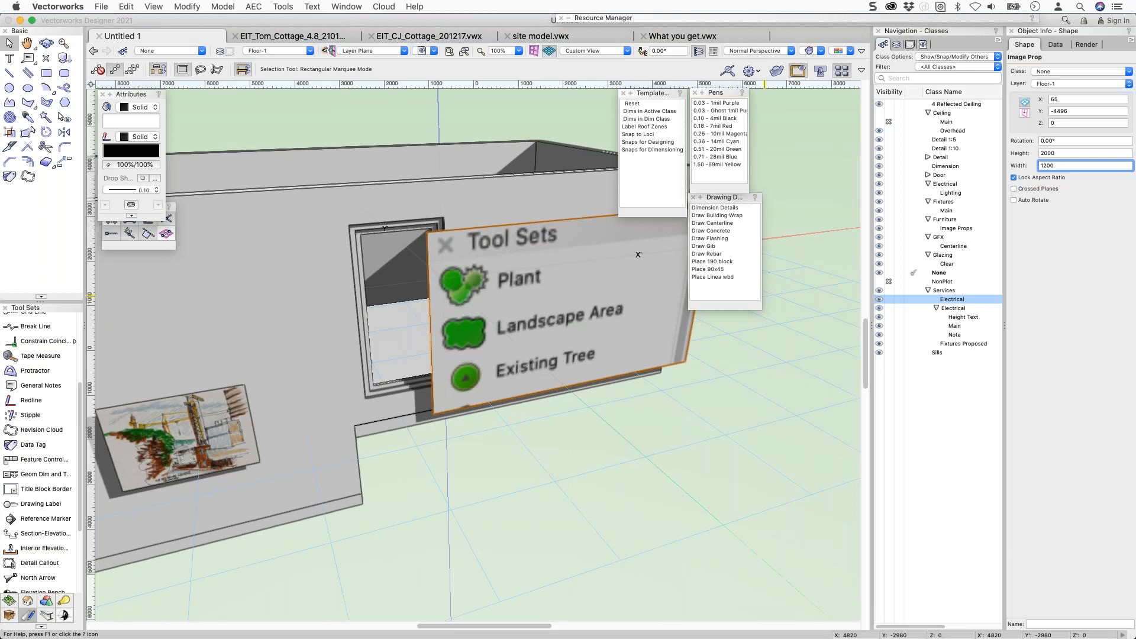
key(Return)
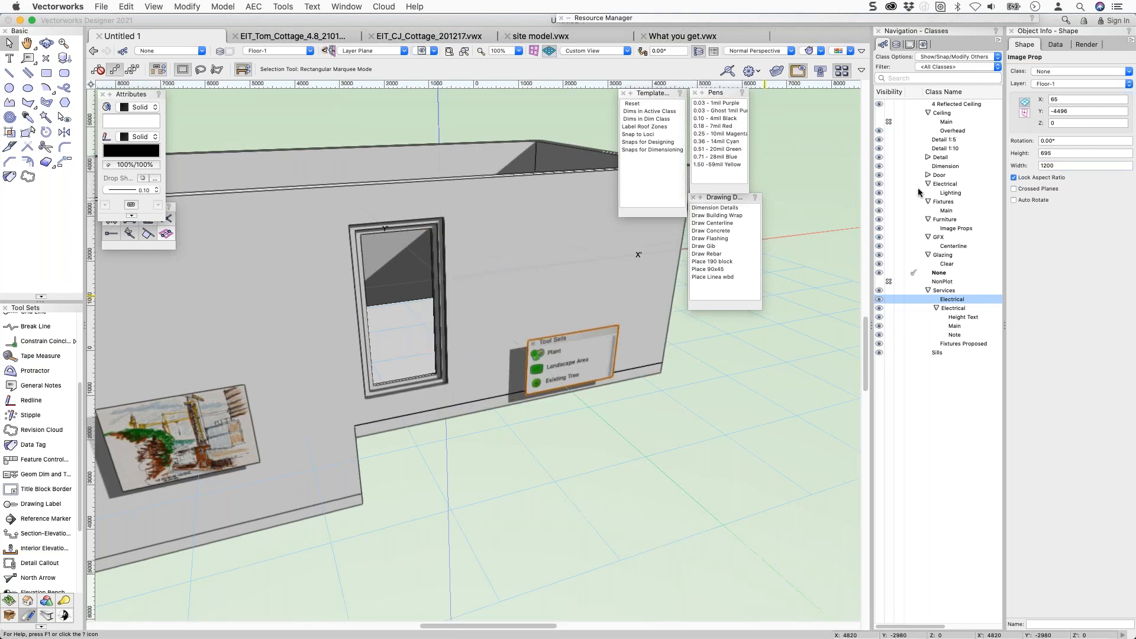
click(1063, 126)
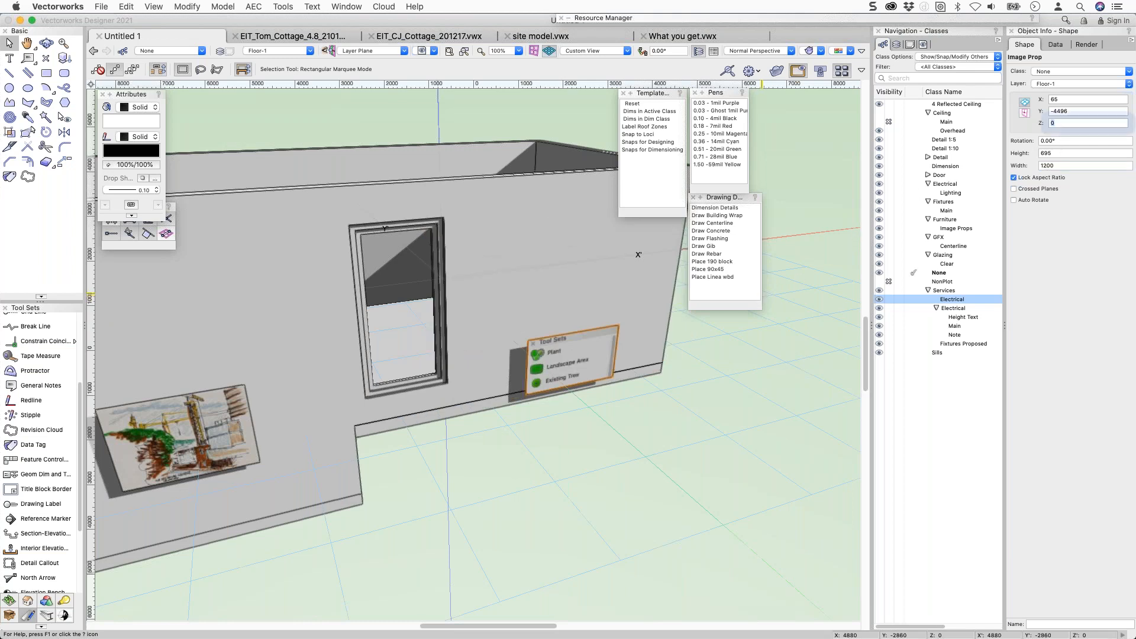
text(1500)
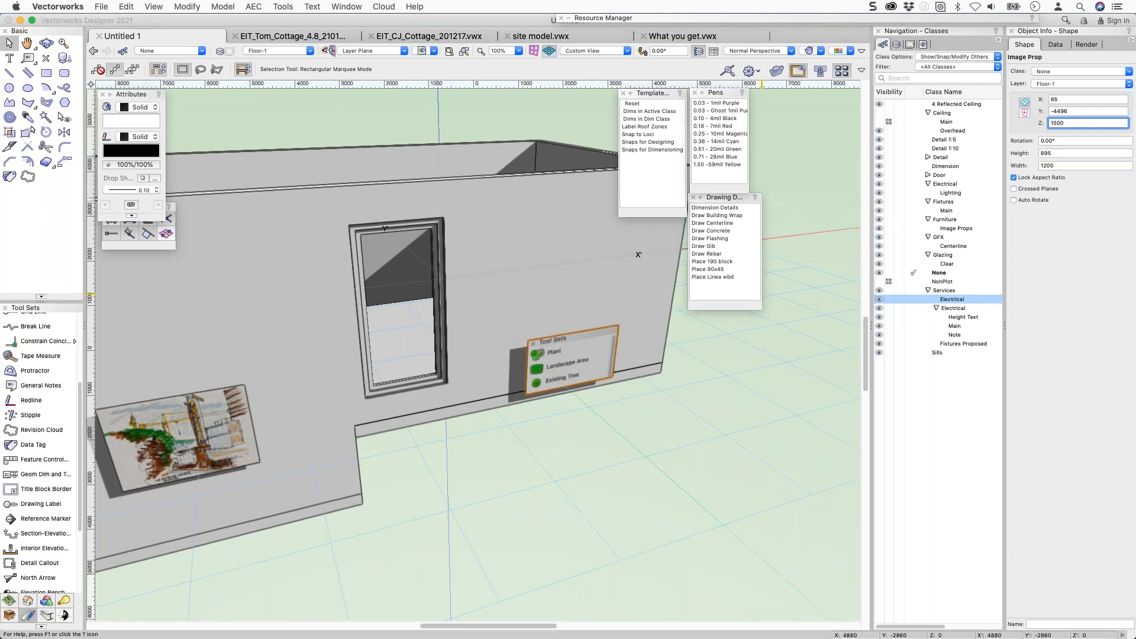
key(Return)
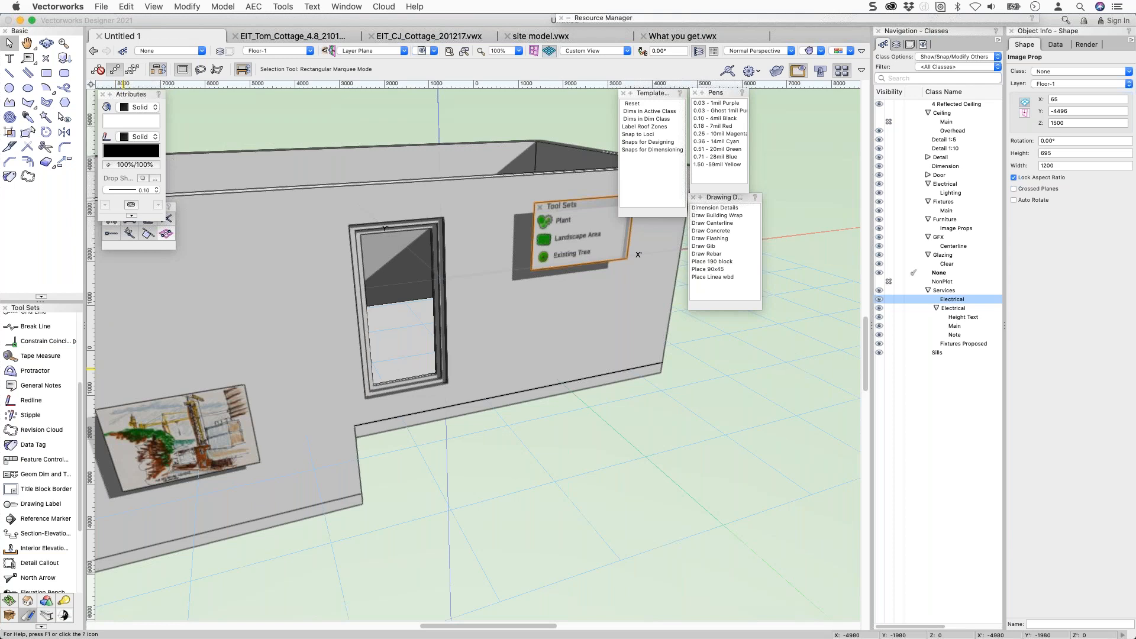
key(super+Tab)
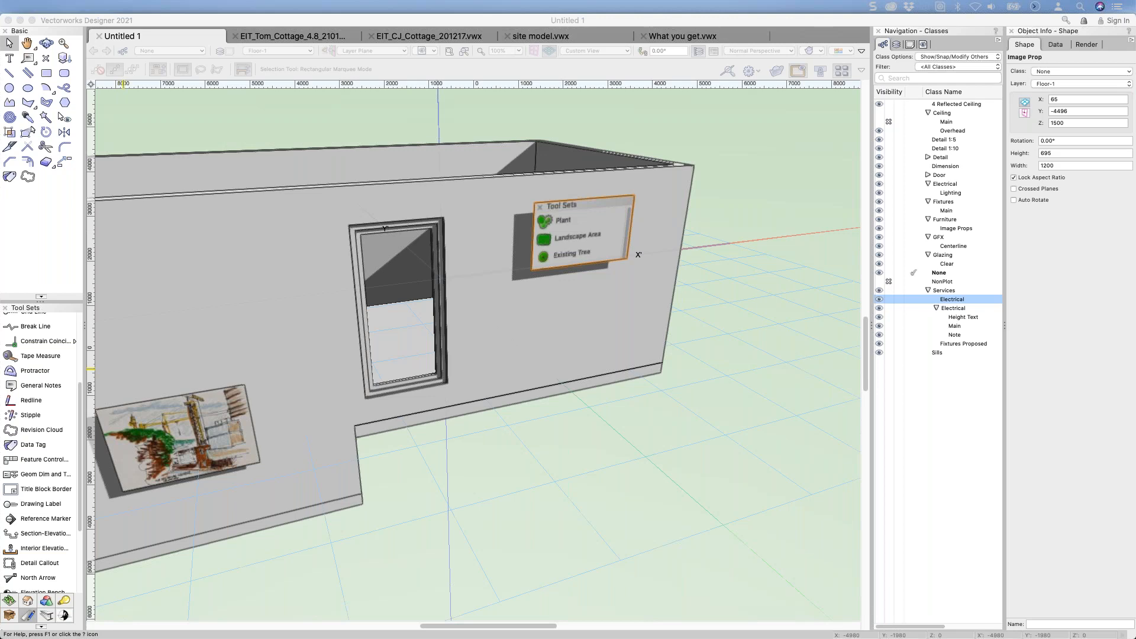
Reactivate Vectorworks and browse the 55 Fixtures and 38 Timber resource folders.
click(474, 351)
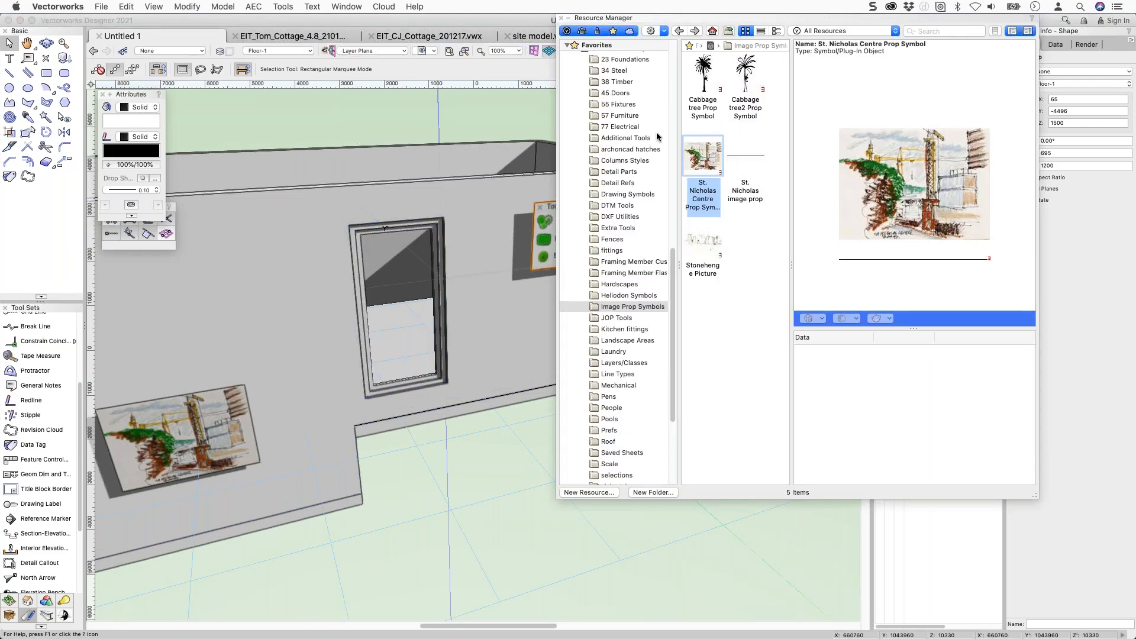
click(618, 105)
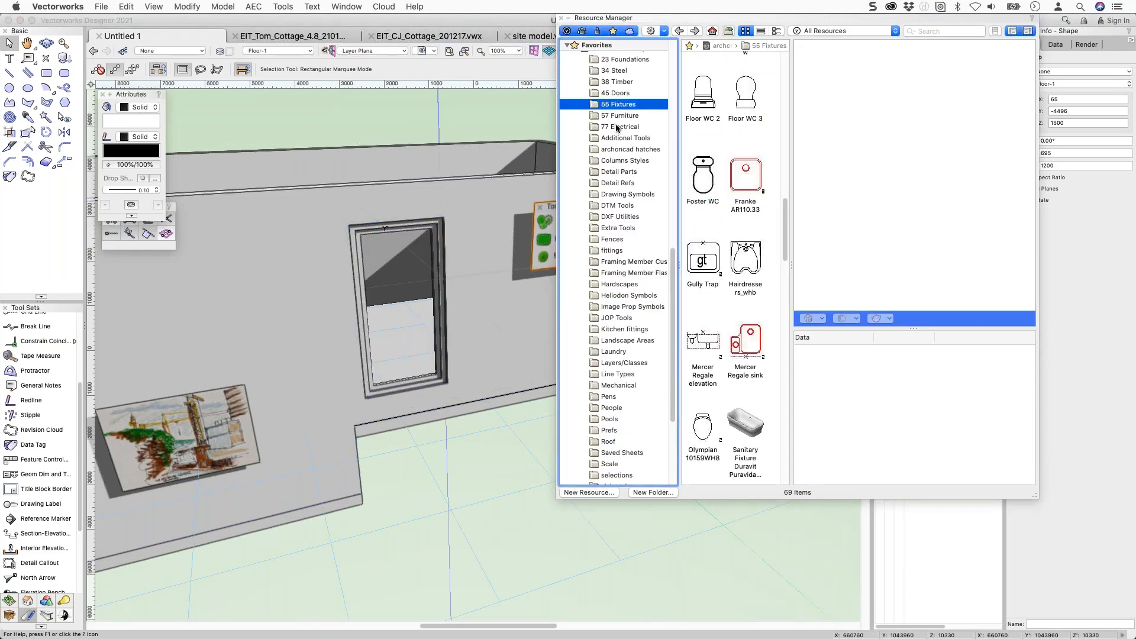
click(616, 82)
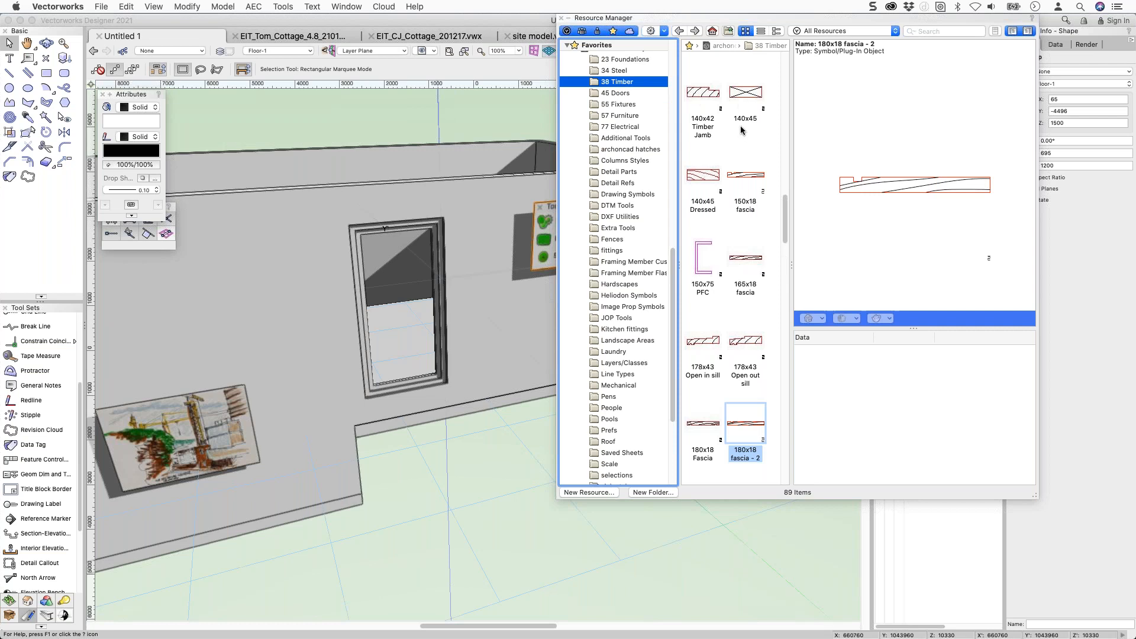
scroll(736, 227, down, 3)
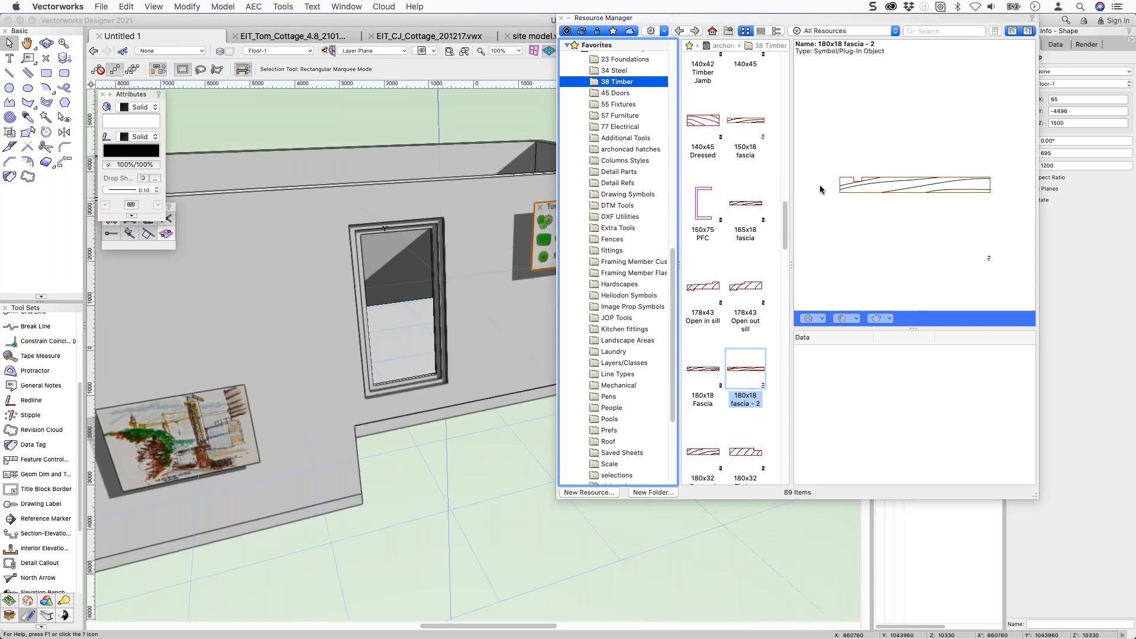
click(915, 183)
click(885, 187)
scroll(710, 268, down, 6)
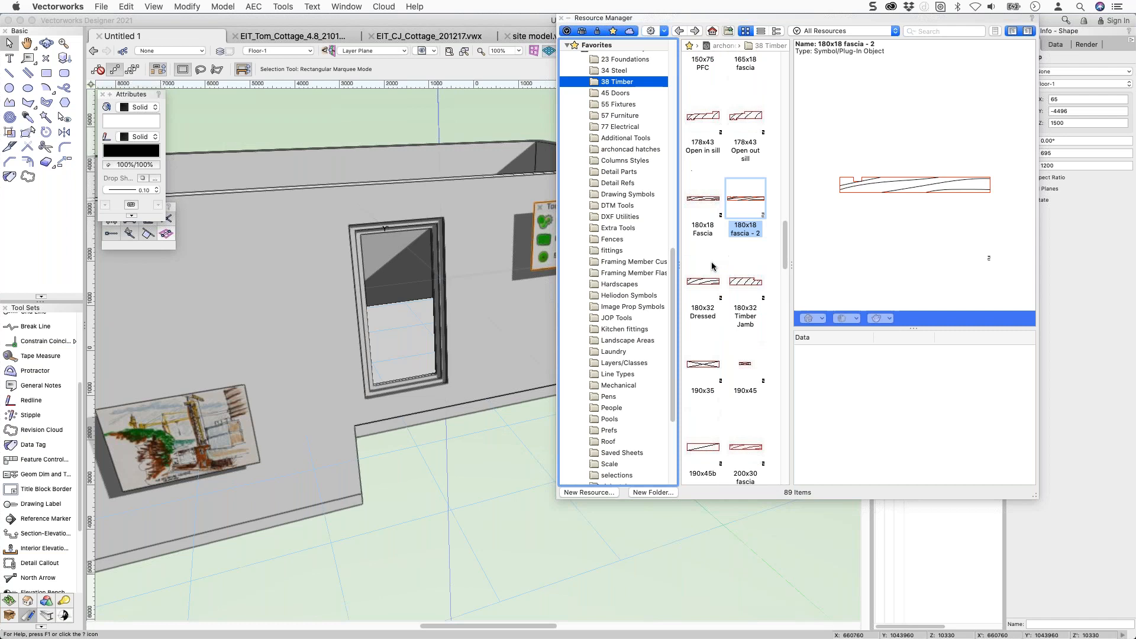
scroll(710, 267, up, 6)
scroll(615, 90, up, 10)
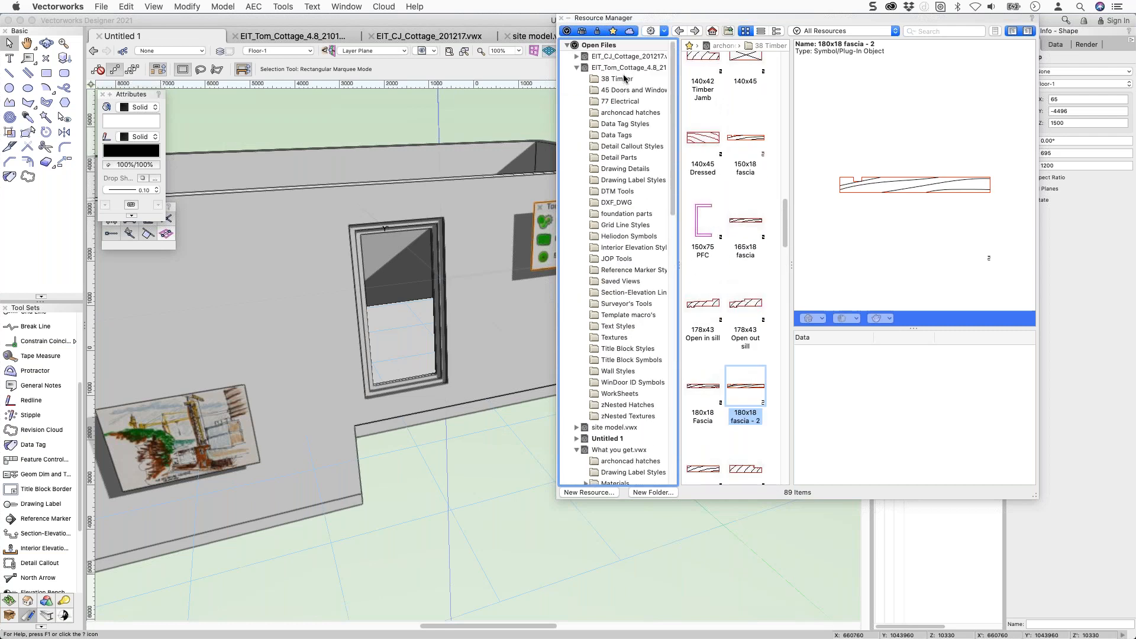
scroll(631, 319, down, 5)
Expand Untitled 1 > 38 Timber resources and switch the drawing to Top/Plan.
click(577, 329)
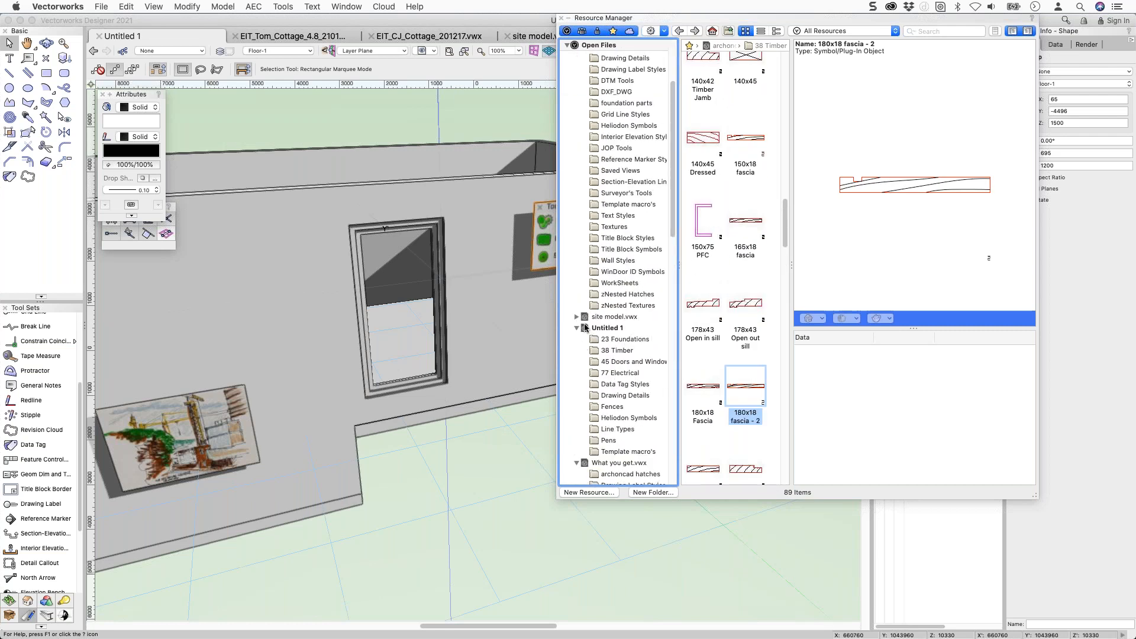
scroll(586, 326, down, 2)
click(615, 308)
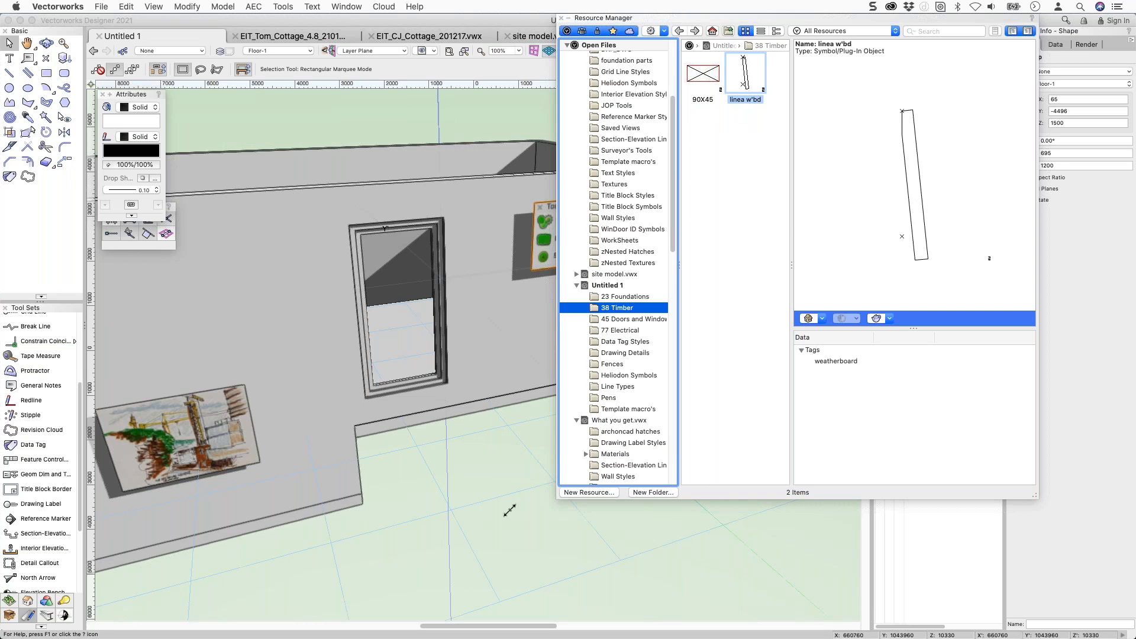
key(super+5)
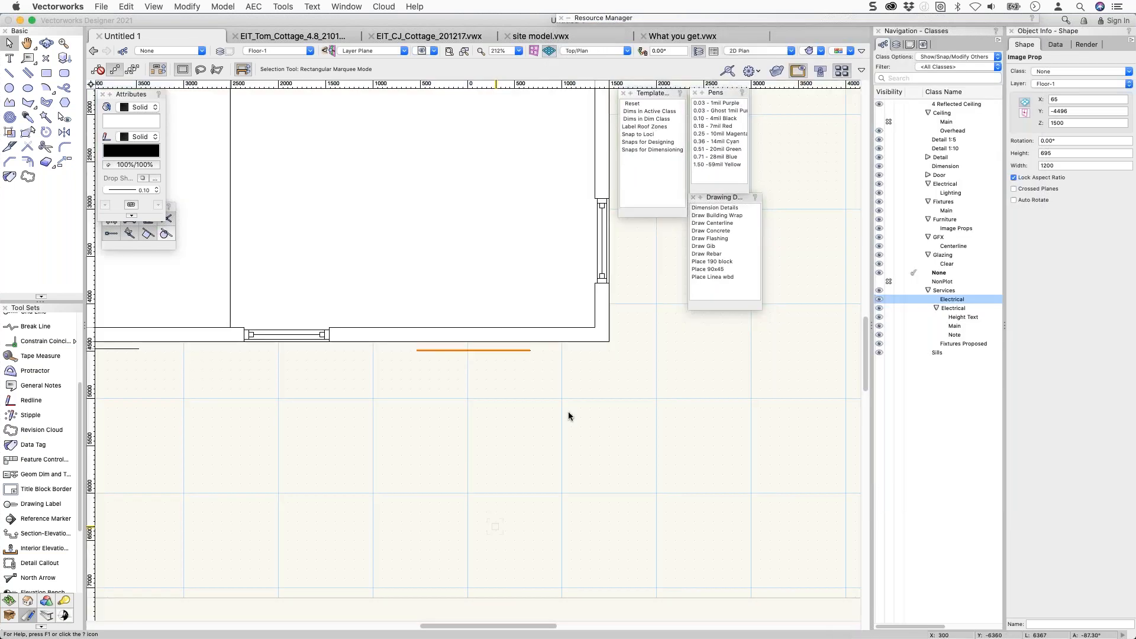
Insert a vertical chain of linea w'bd board symbols end to end in plan.
mouse_move(774, 18)
double_click(738, 87)
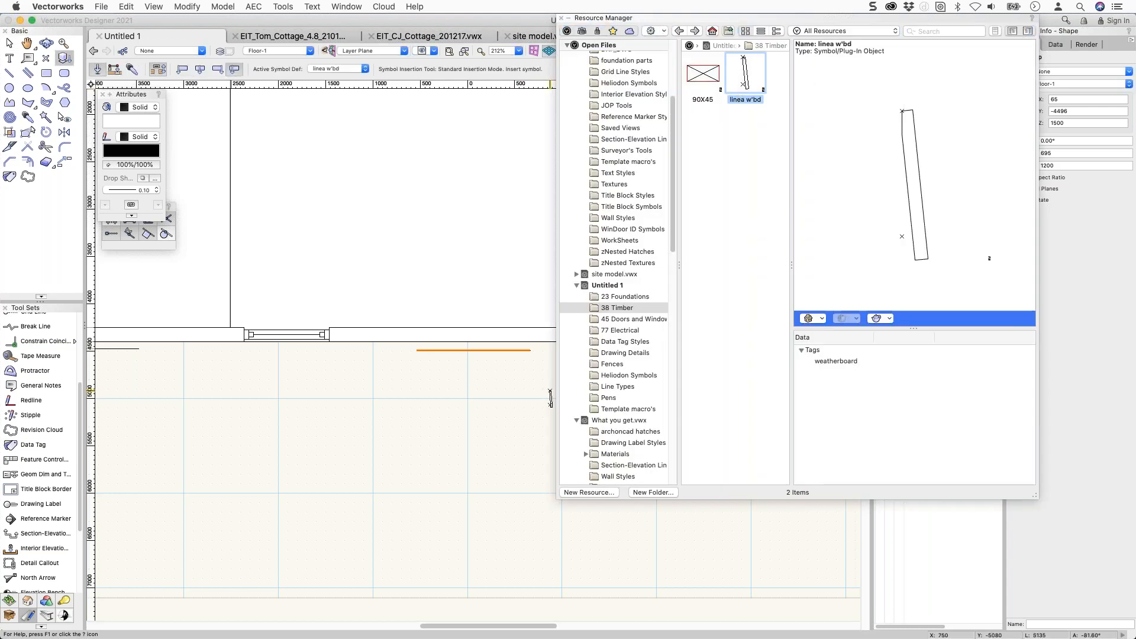
scroll(490, 446, up, 10)
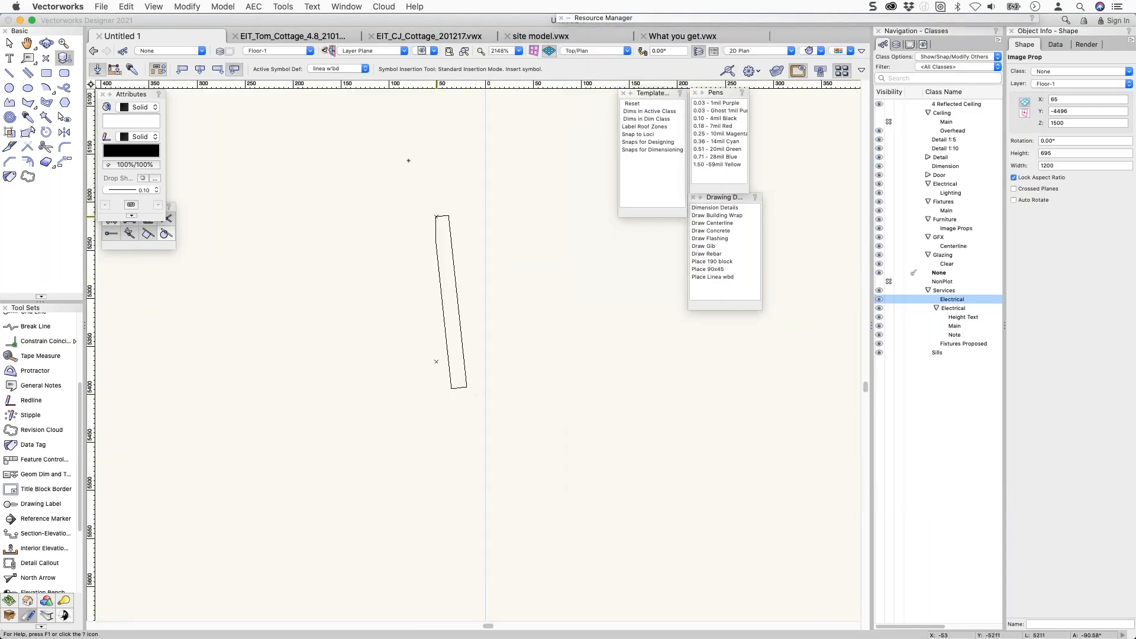
click(397, 123)
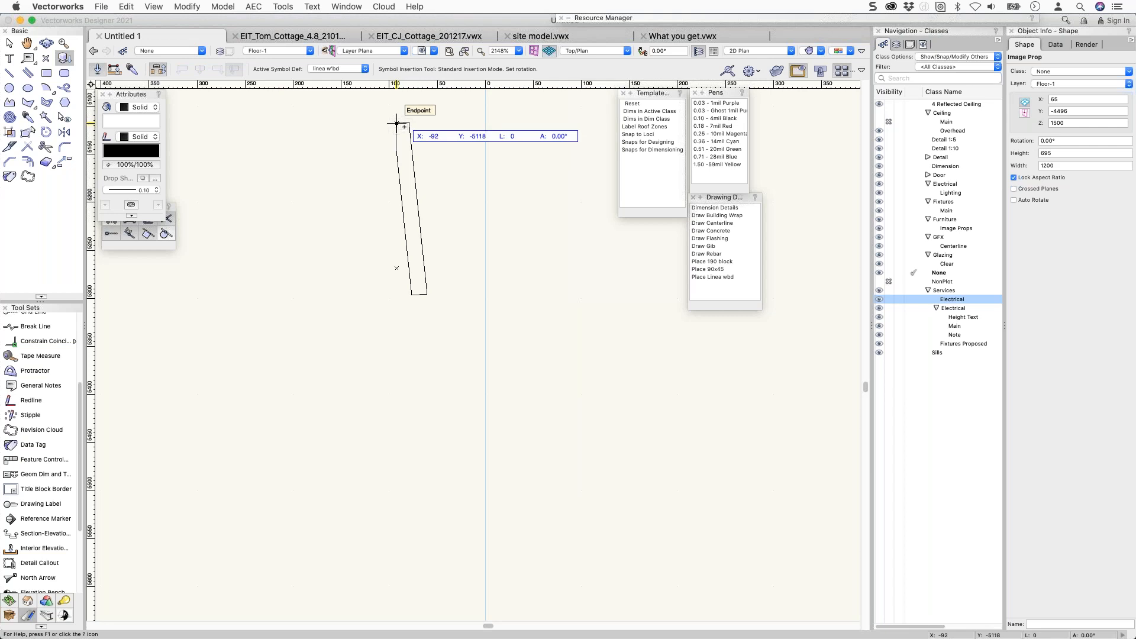
click(397, 123)
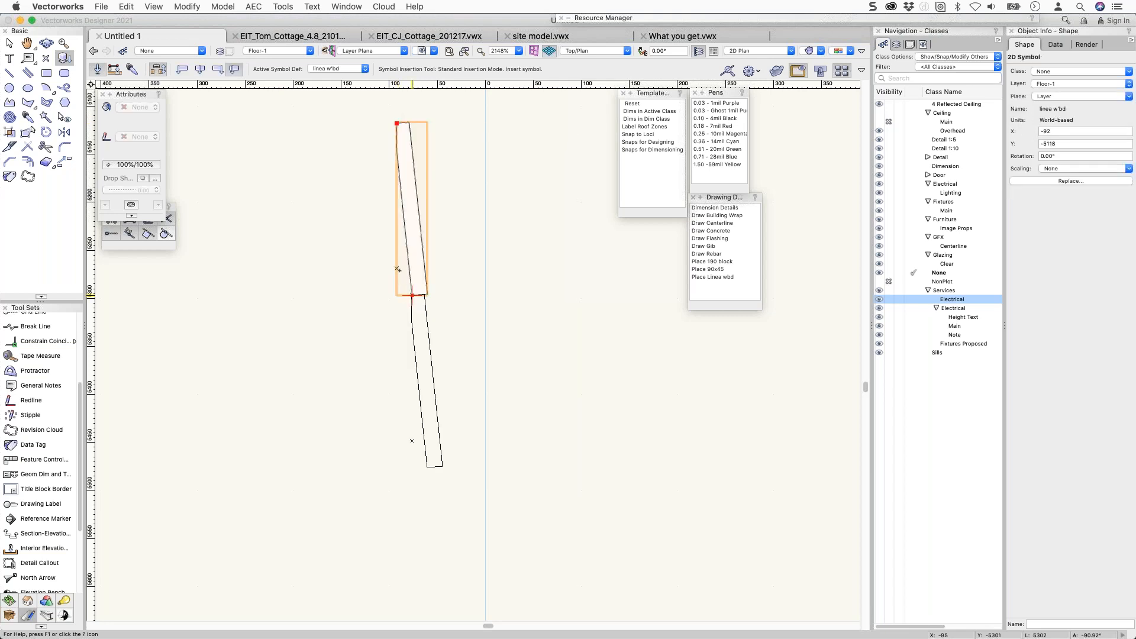
click(397, 269)
click(397, 269)
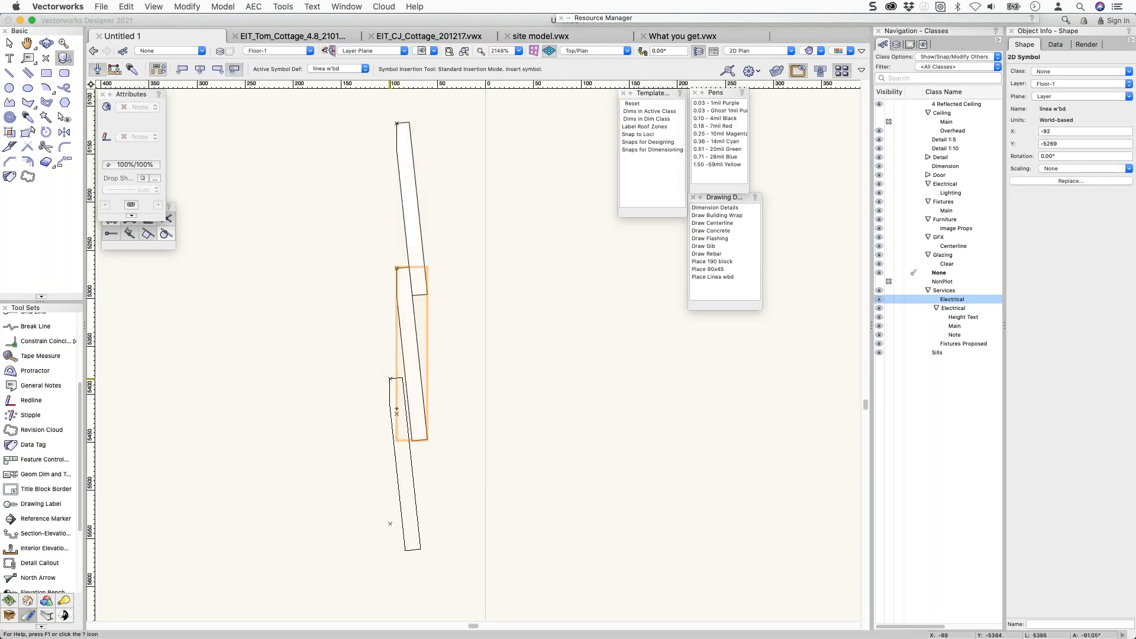
click(397, 413)
click(397, 414)
click(397, 558)
click(397, 558)
scroll(509, 324, down, 1)
middle_drag(504, 322, 480, 249)
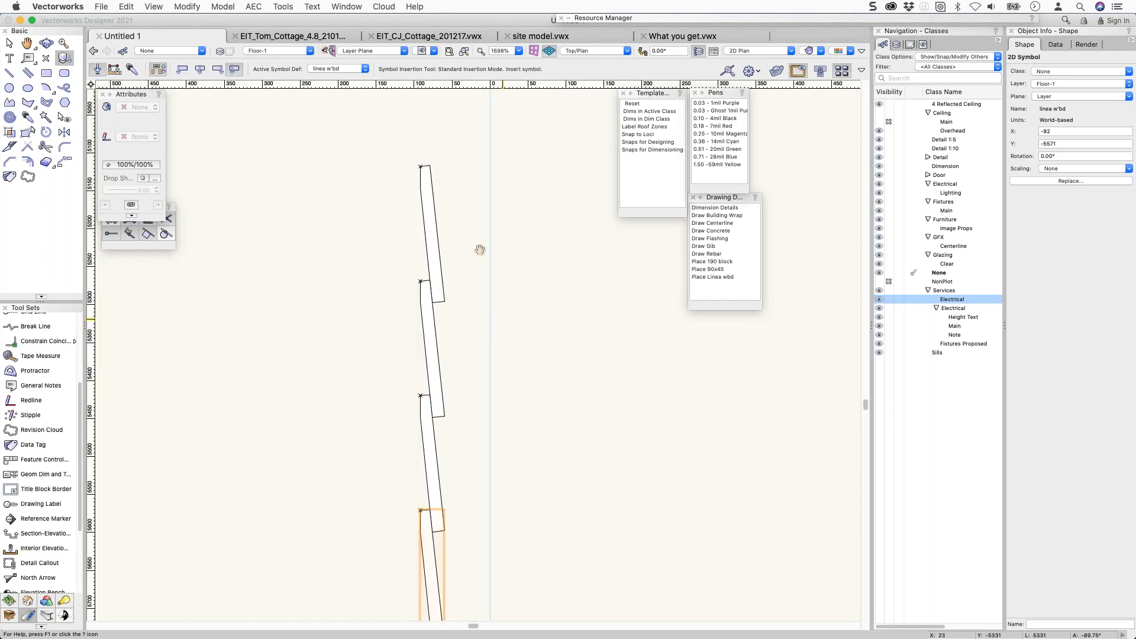
scroll(478, 241, down, 1)
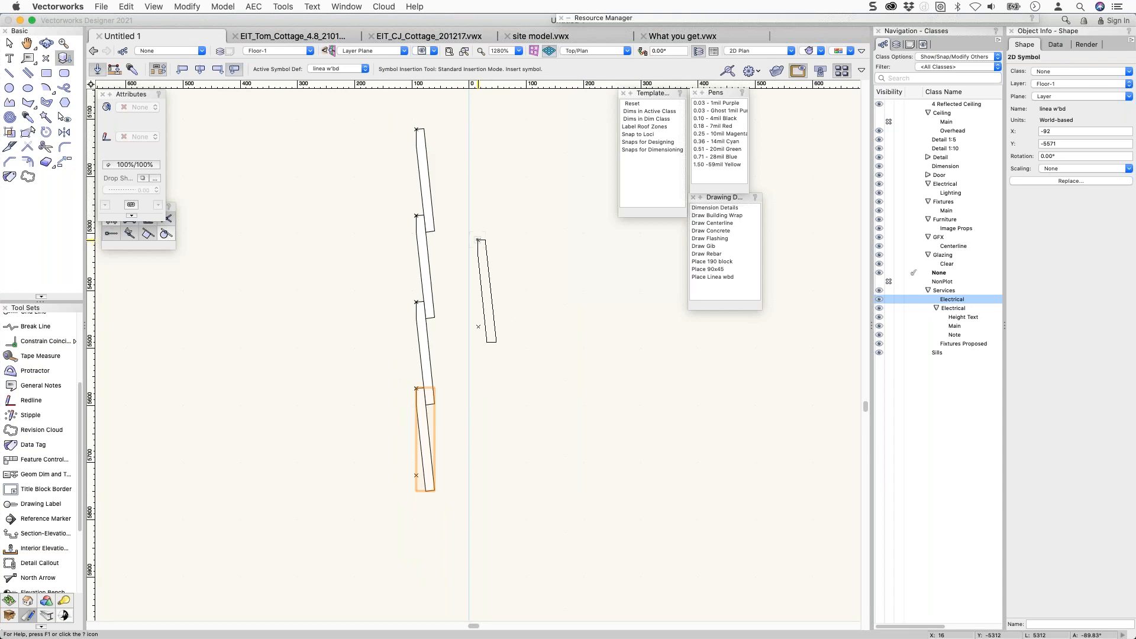
Move the lowest board off to the right and convert it to a group.
key(x)
drag(435, 398, 537, 332)
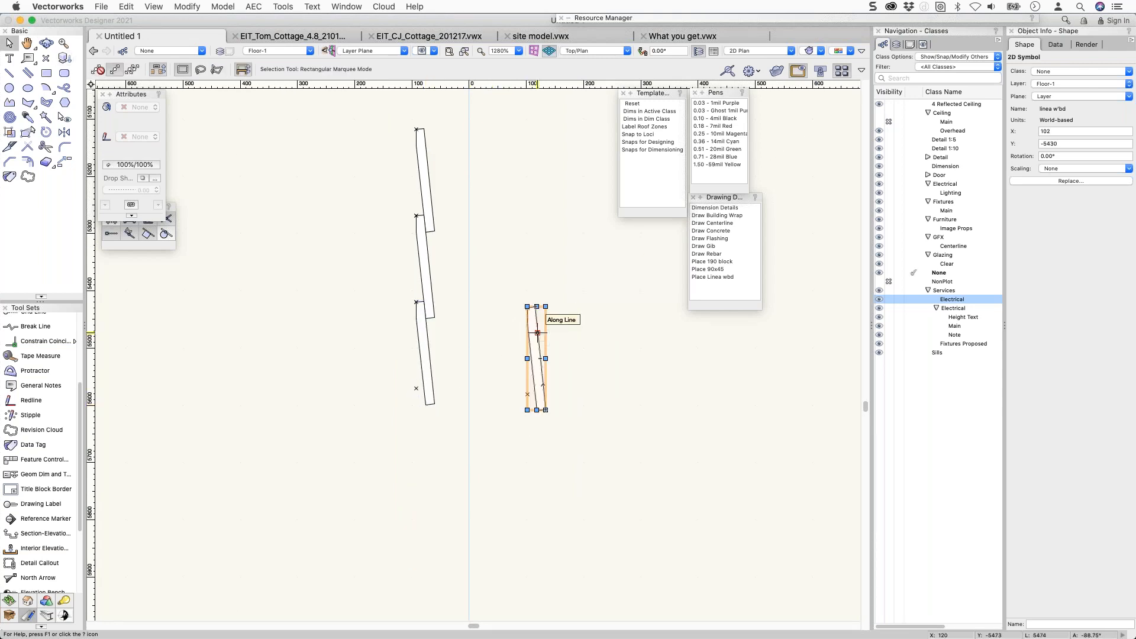
key(super+k)
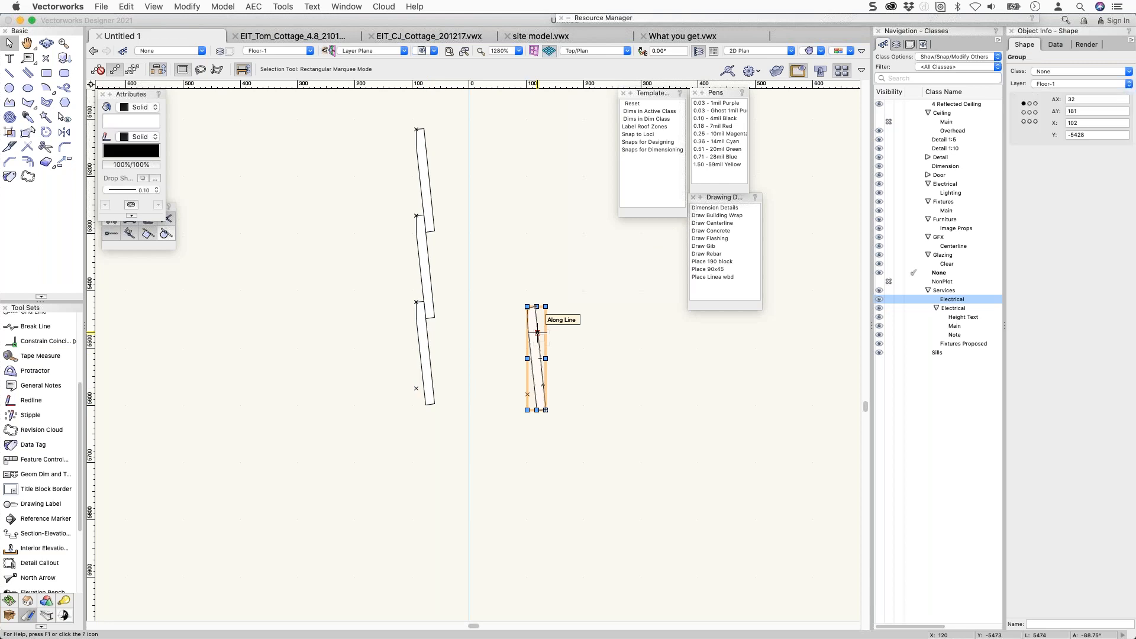
scroll(520, 381, up, 6)
Enter the group and delete its stray corner locus points.
click(520, 380)
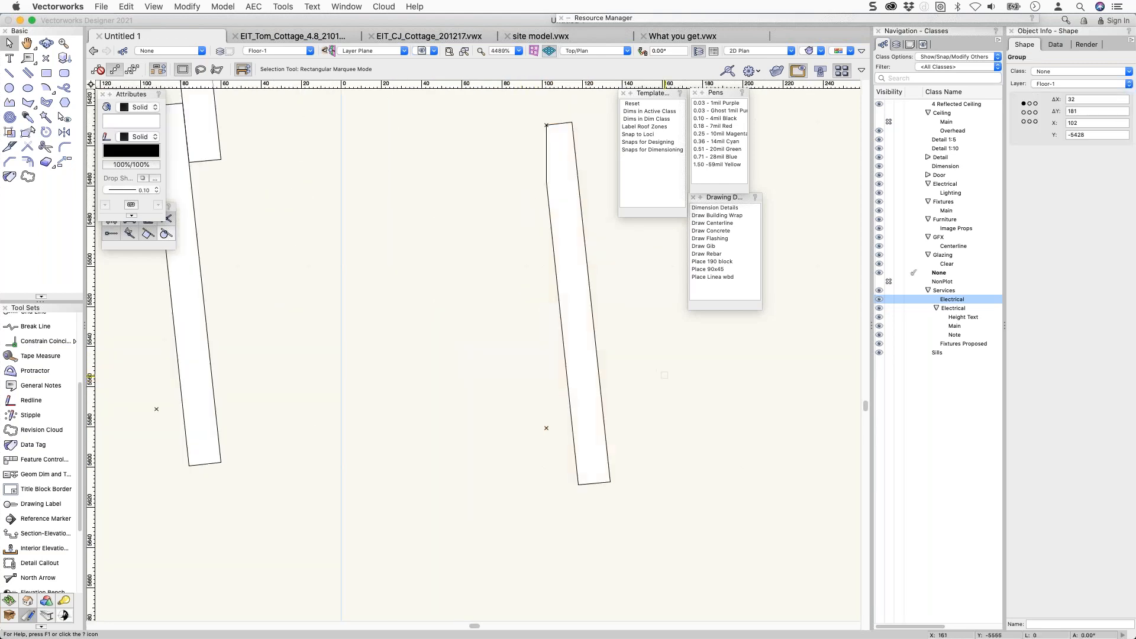
double_click(546, 427)
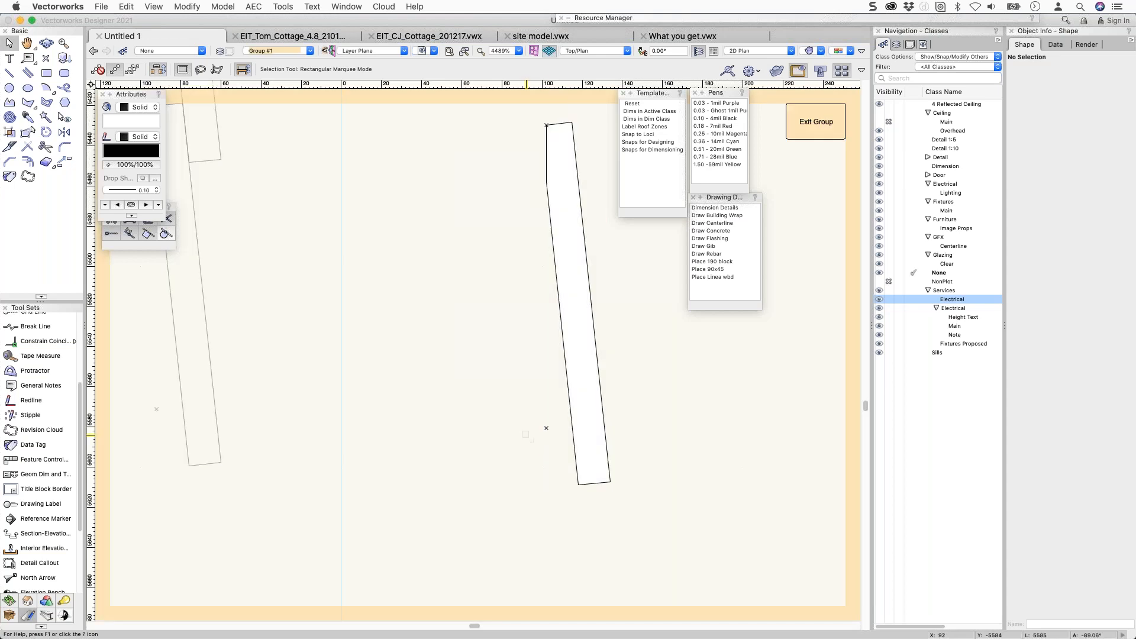
key(Delete)
drag(534, 112, 556, 135)
key(Delete)
Remove the corner locus from the linea w'bd symbol's 2D component, then exit the symbol.
mouse_move(757, 18)
right_click(747, 92)
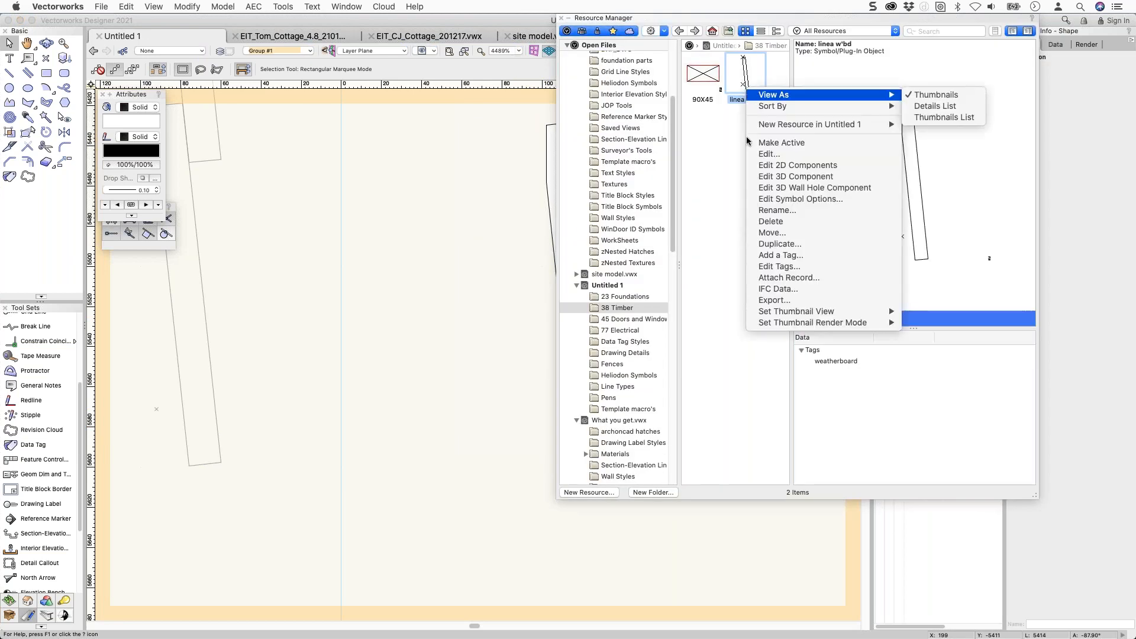
click(760, 166)
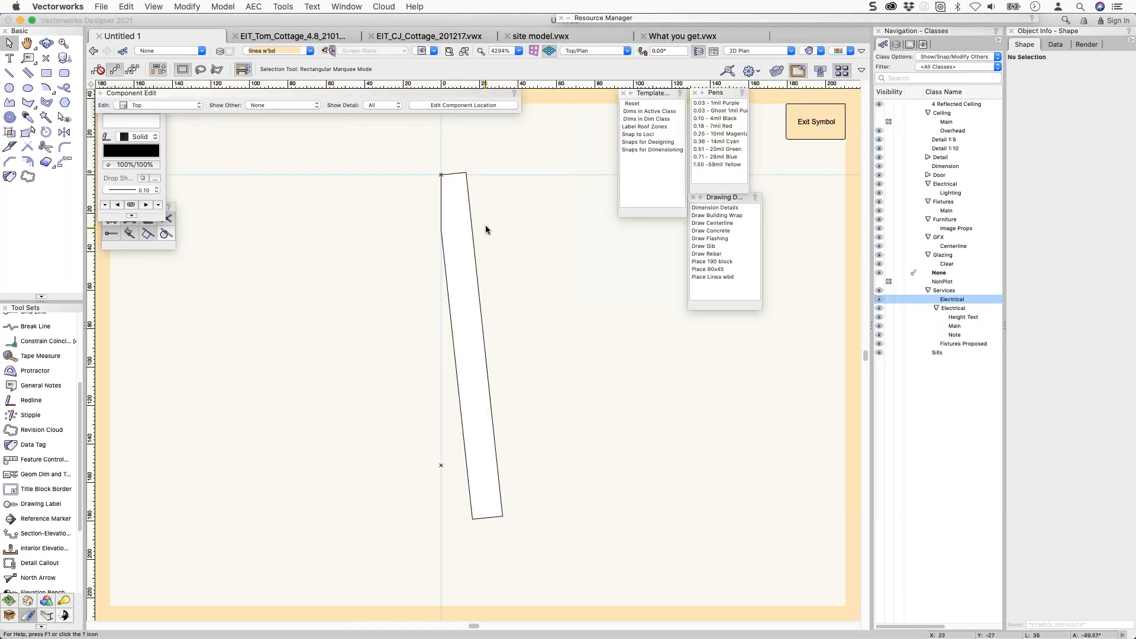
click(452, 190)
click(401, 441)
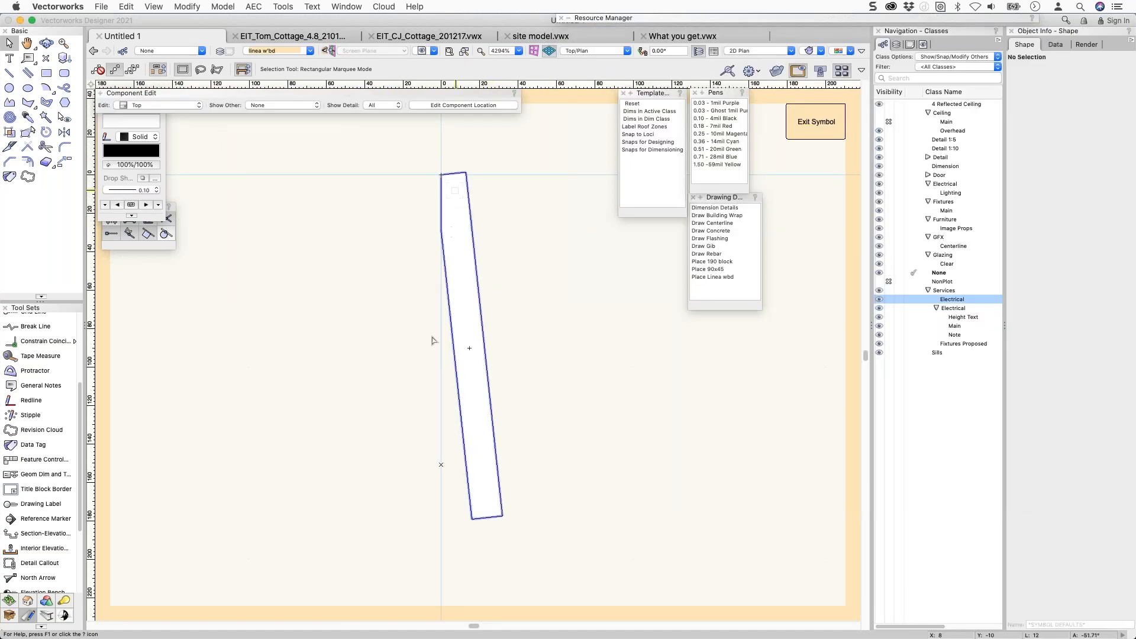
drag(401, 437, 478, 485)
key(Delete)
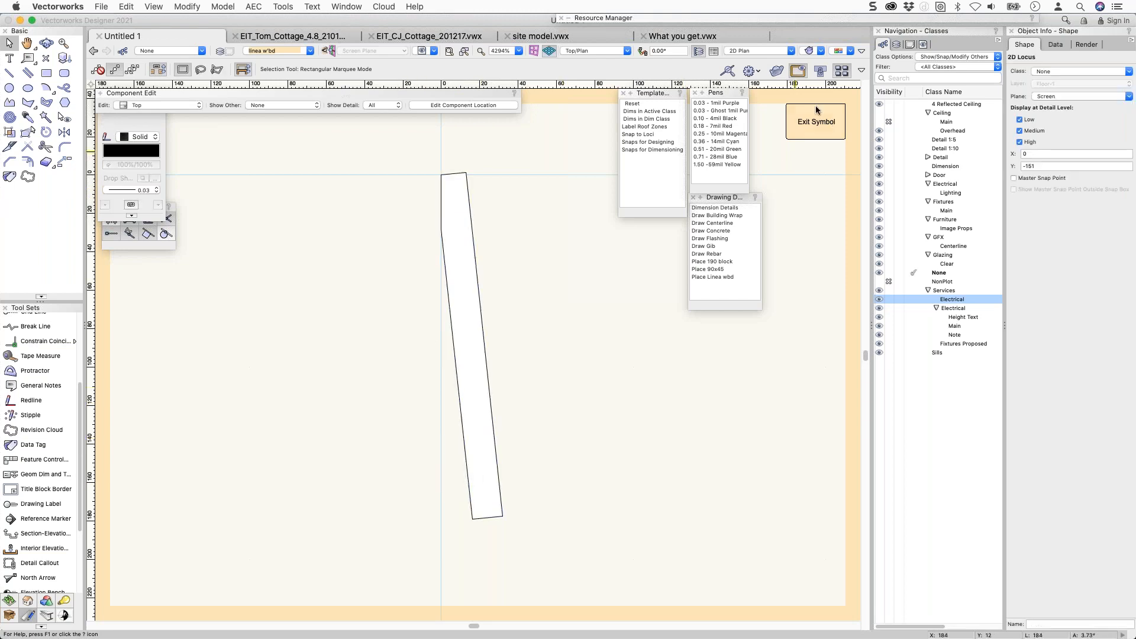
click(802, 124)
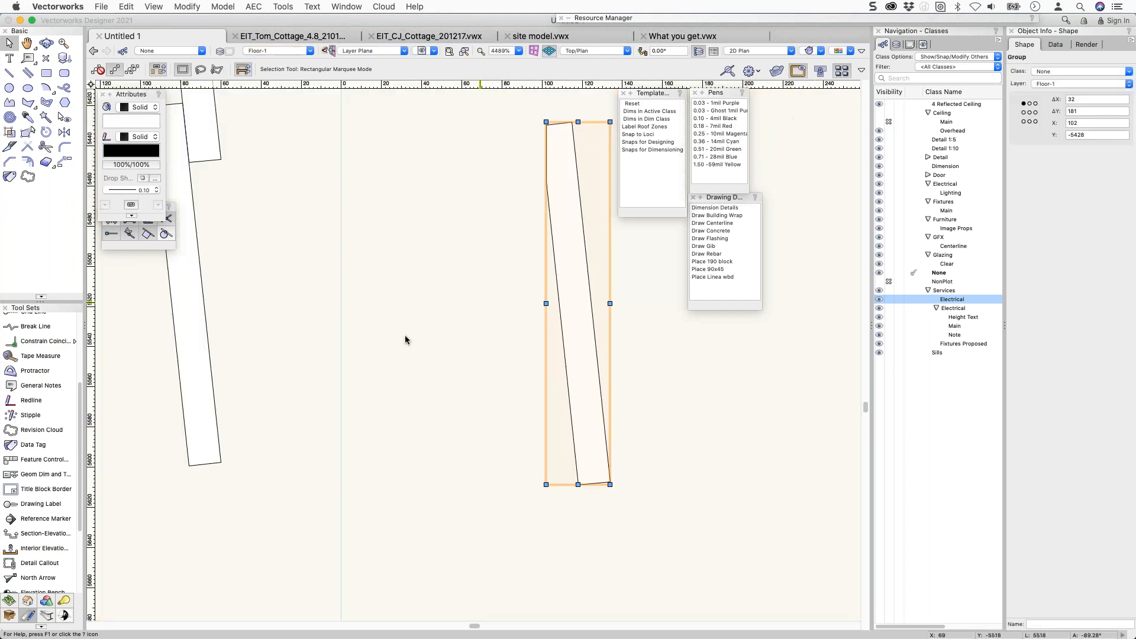
Move a board strip beside the other and convert it to a polygon.
drag(323, 323, 465, 331)
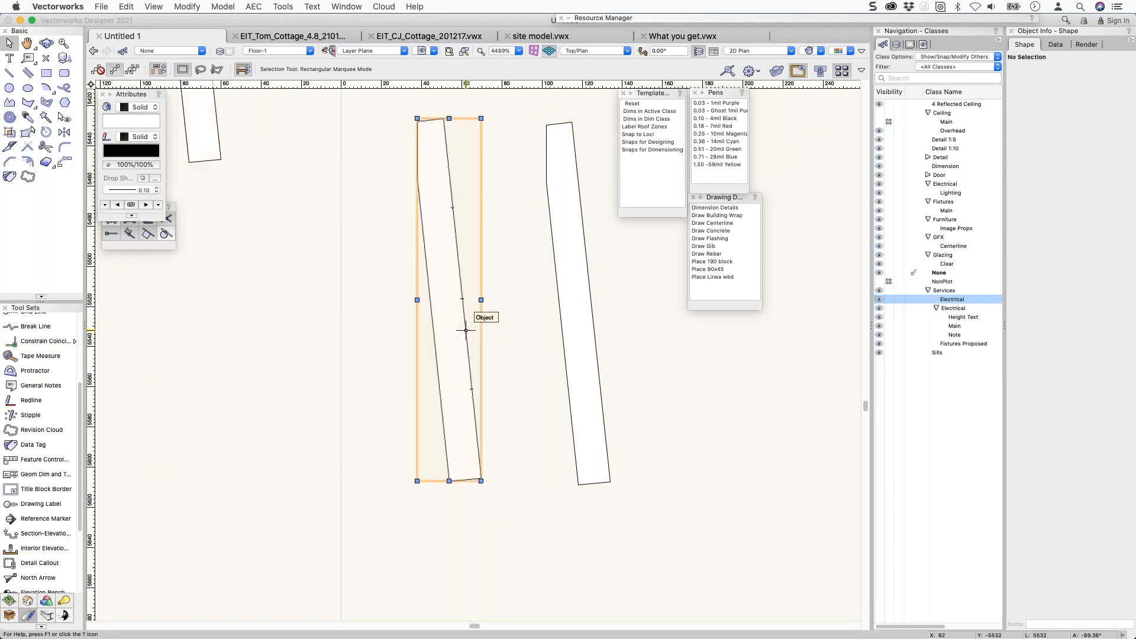
key(super+u)
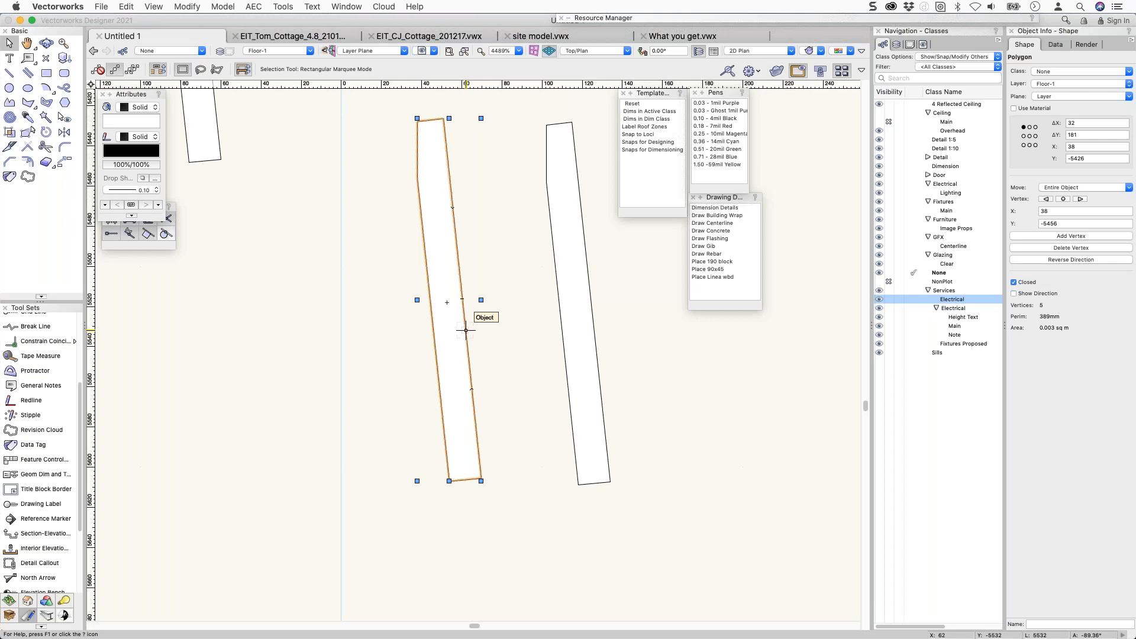
scroll(394, 299, down, 6)
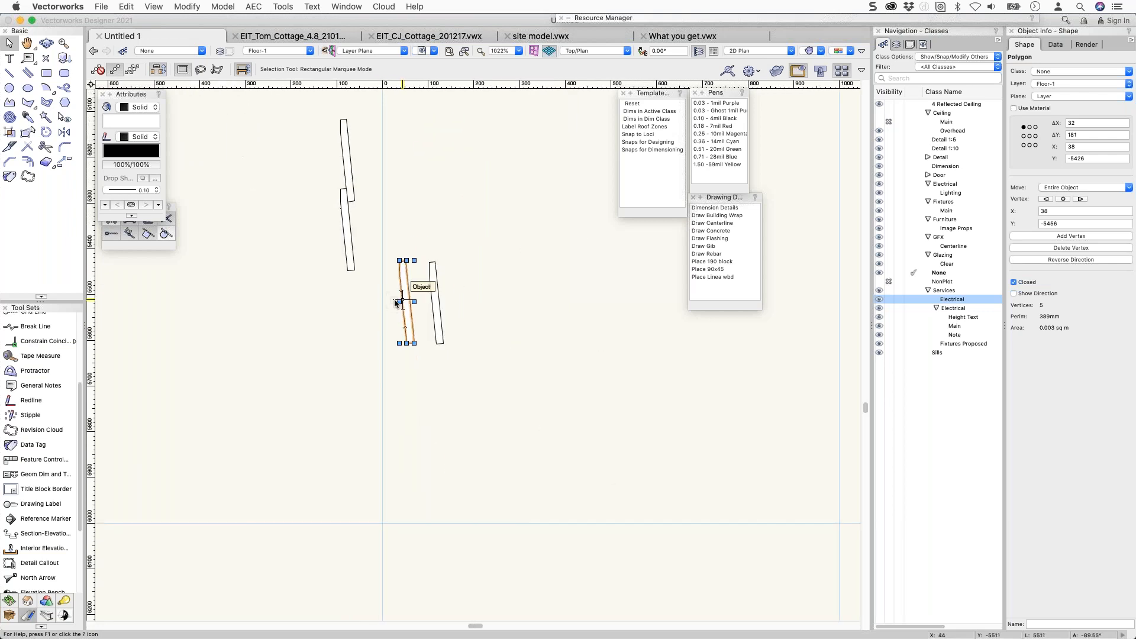
Draw an 814 × 132 rectangle below the boards and a 206 × 654 one rising from its right end.
mouse_move(670, 20)
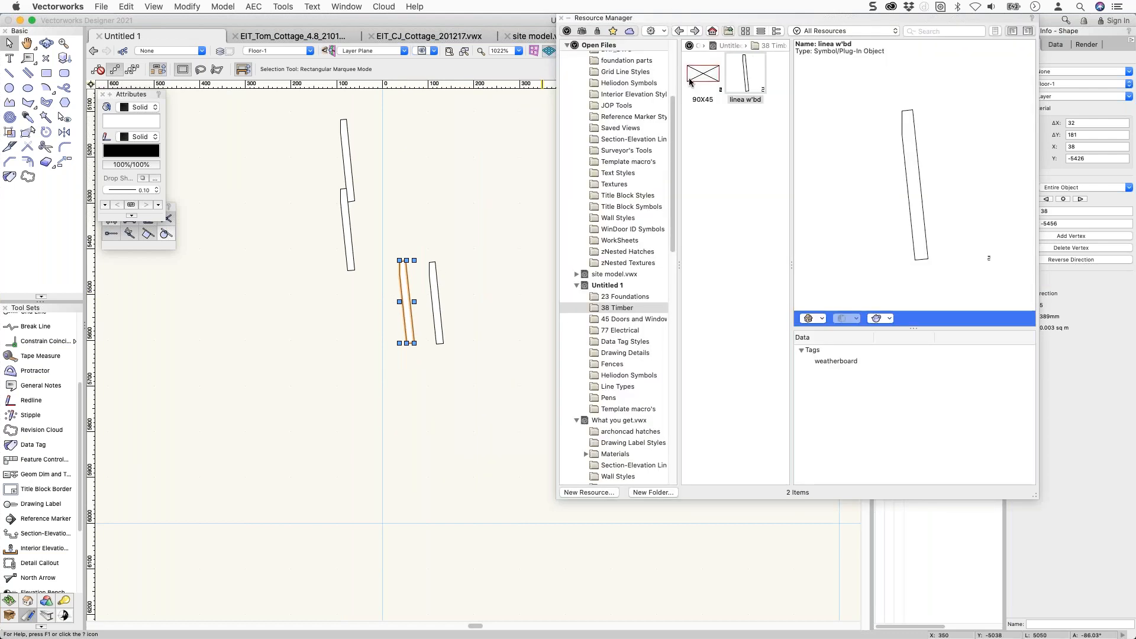
scroll(600, 332, down, 10)
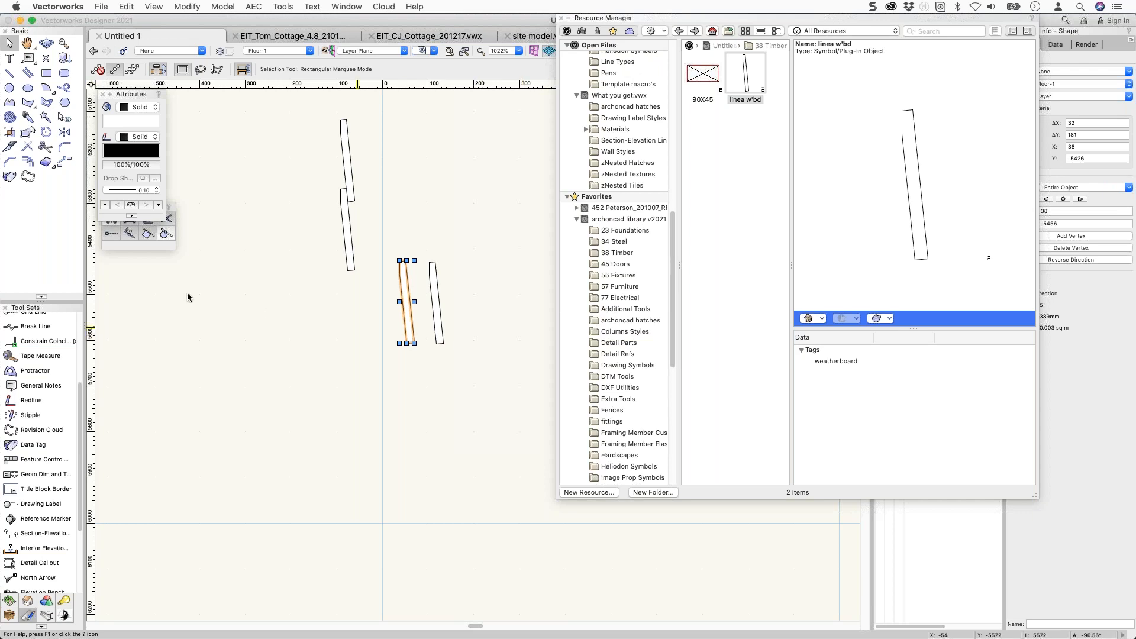
click(46, 74)
mouse_move(268, 424)
mouse_down()
mouse_move(495, 439)
mouse_move(640, 484)
mouse_up()
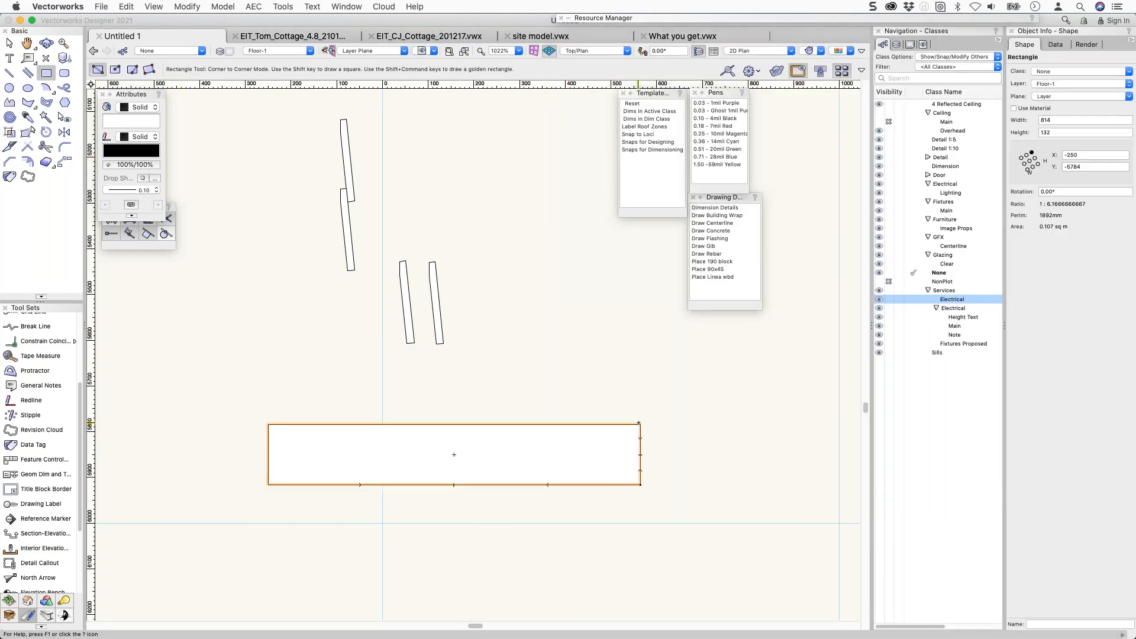
drag(640, 424, 546, 125)
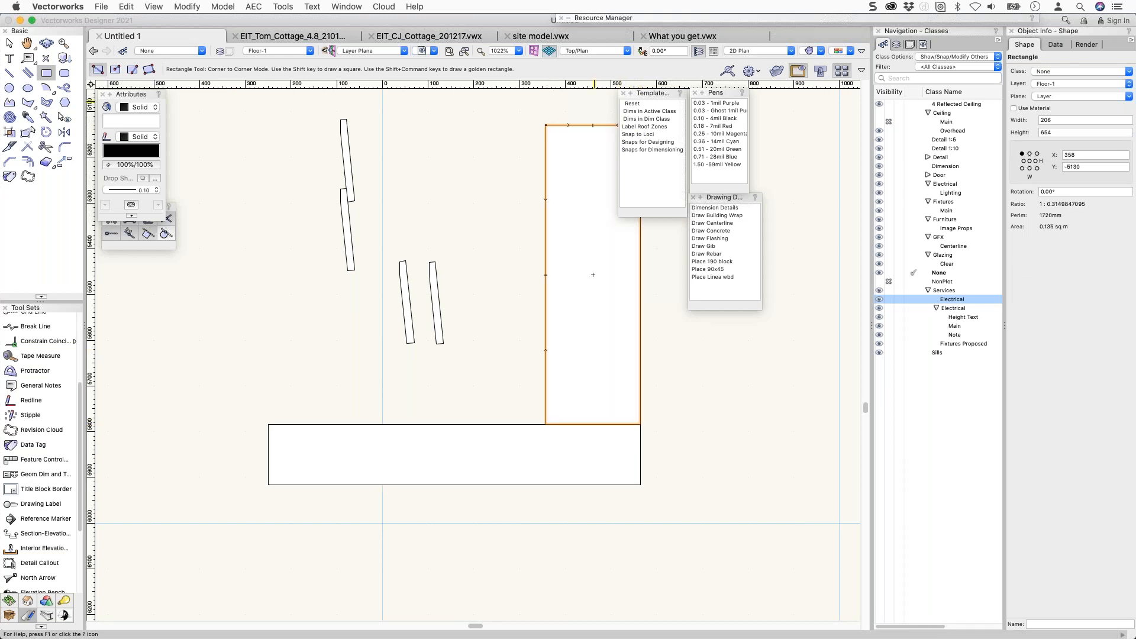
click(766, 20)
Open the 38 Timber symbol folder and select the Skirting No. 13 profile.
scroll(645, 283, down, 5)
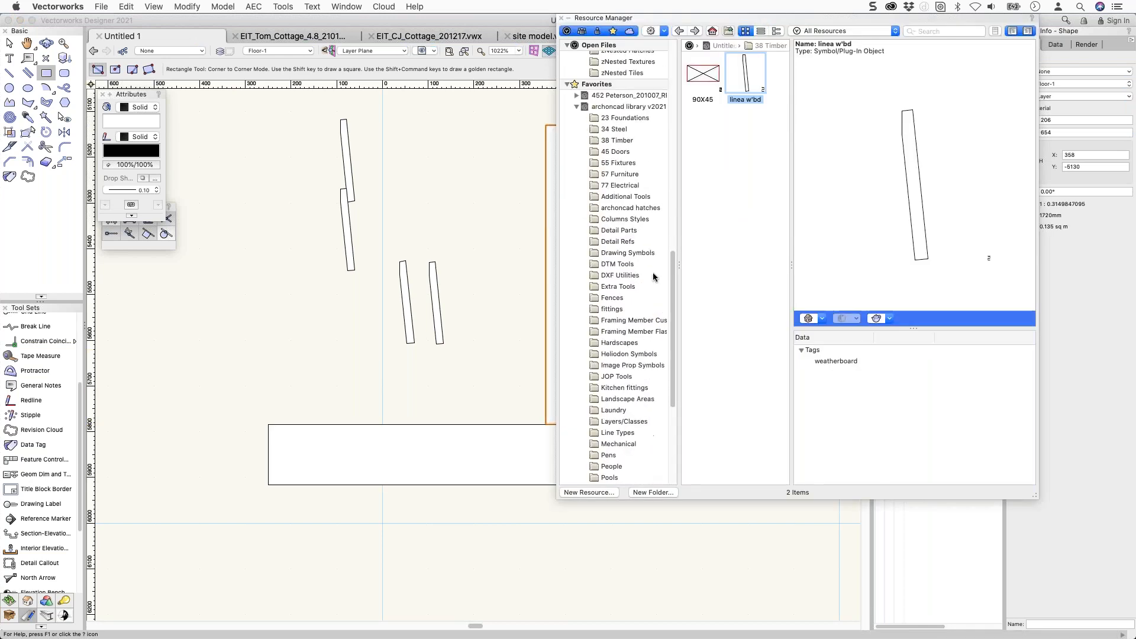
scroll(653, 276, down, 3)
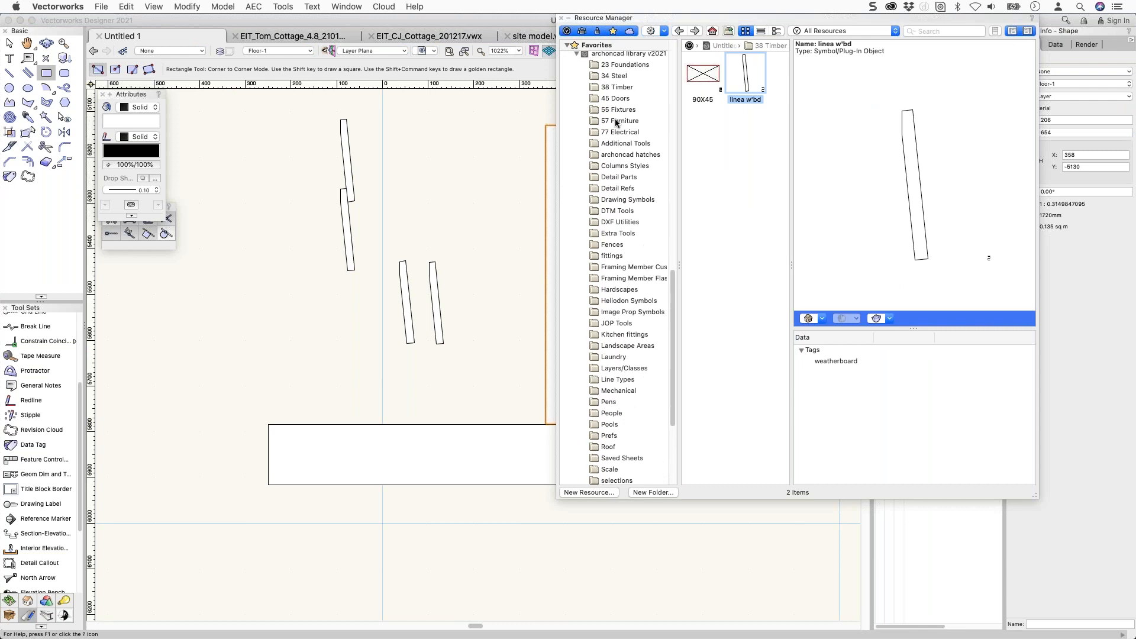
click(619, 89)
scroll(778, 203, down, 5)
scroll(782, 431, down, 10)
scroll(782, 431, down, 5)
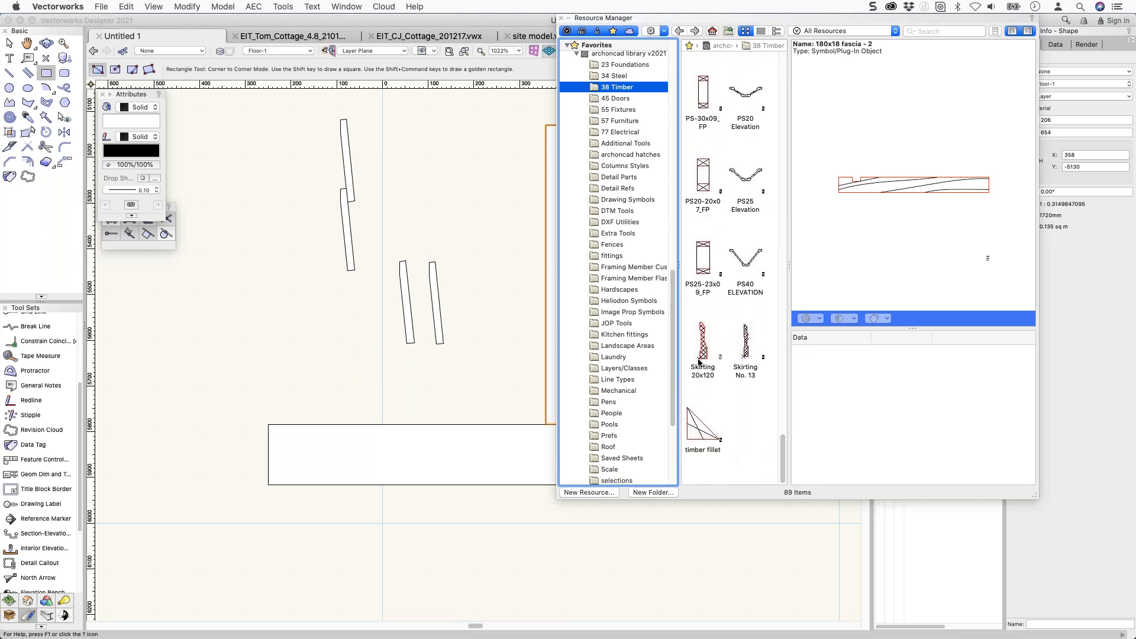
click(745, 353)
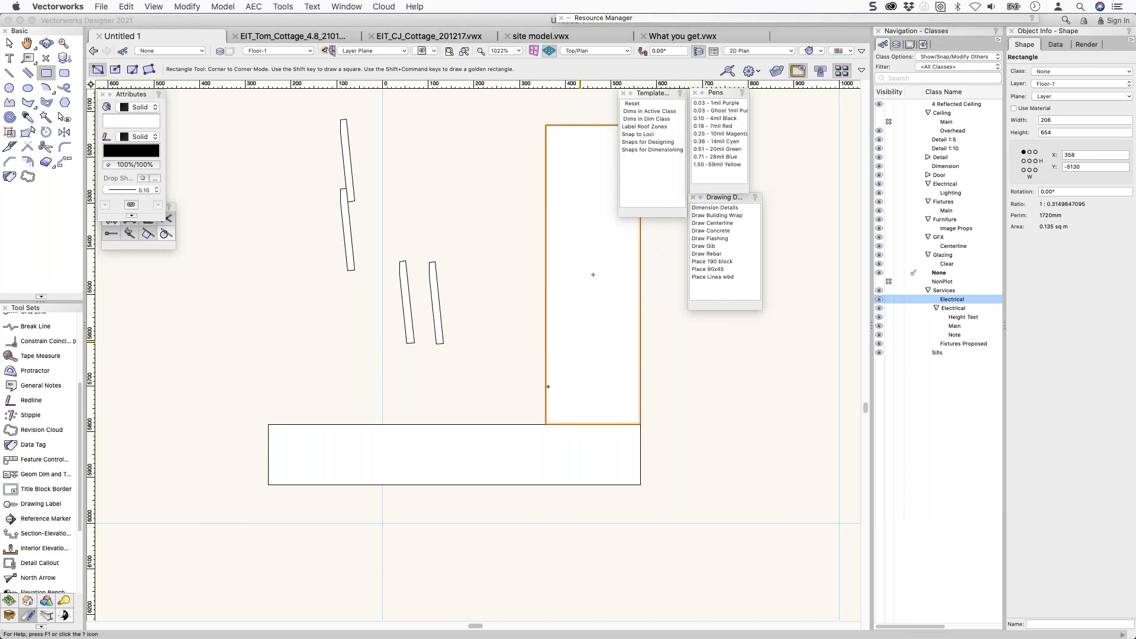
Insert Skirting No. 13 on the floor line and drag it up into position.
scroll(536, 415, up, 2)
scroll(536, 416, up, 2)
mouse_move(737, 17)
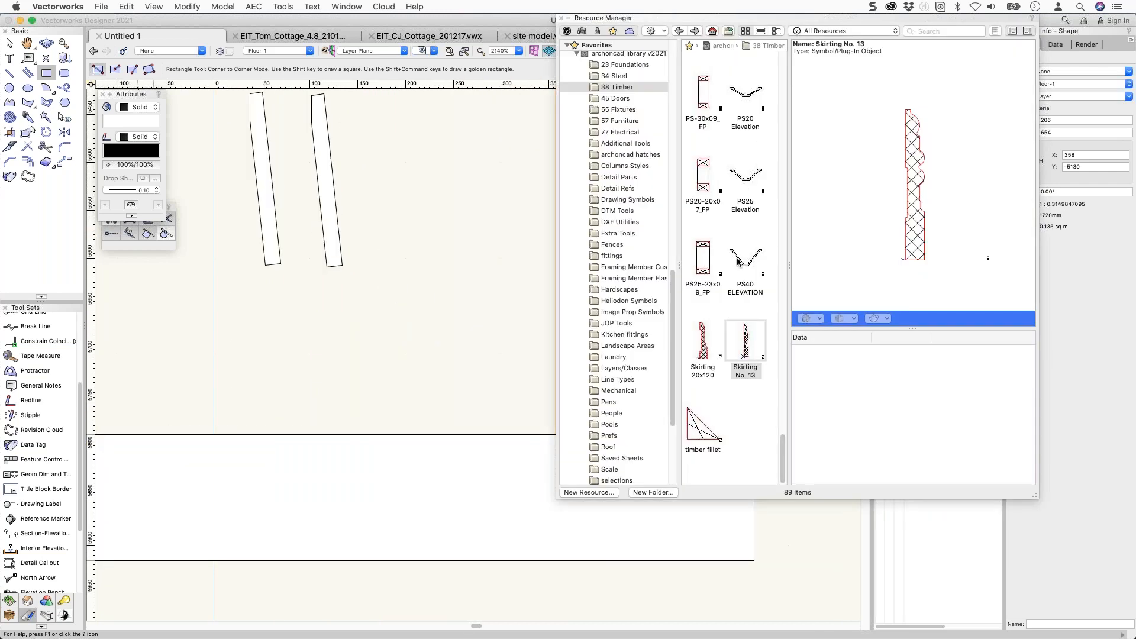
click(744, 336)
double_click(744, 336)
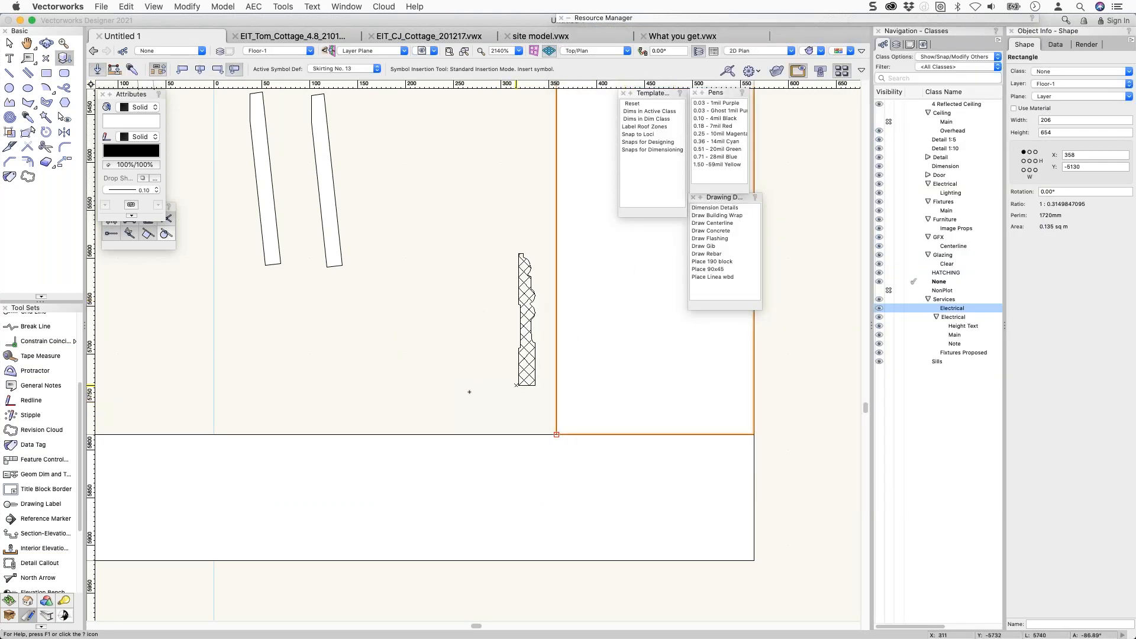
click(456, 434)
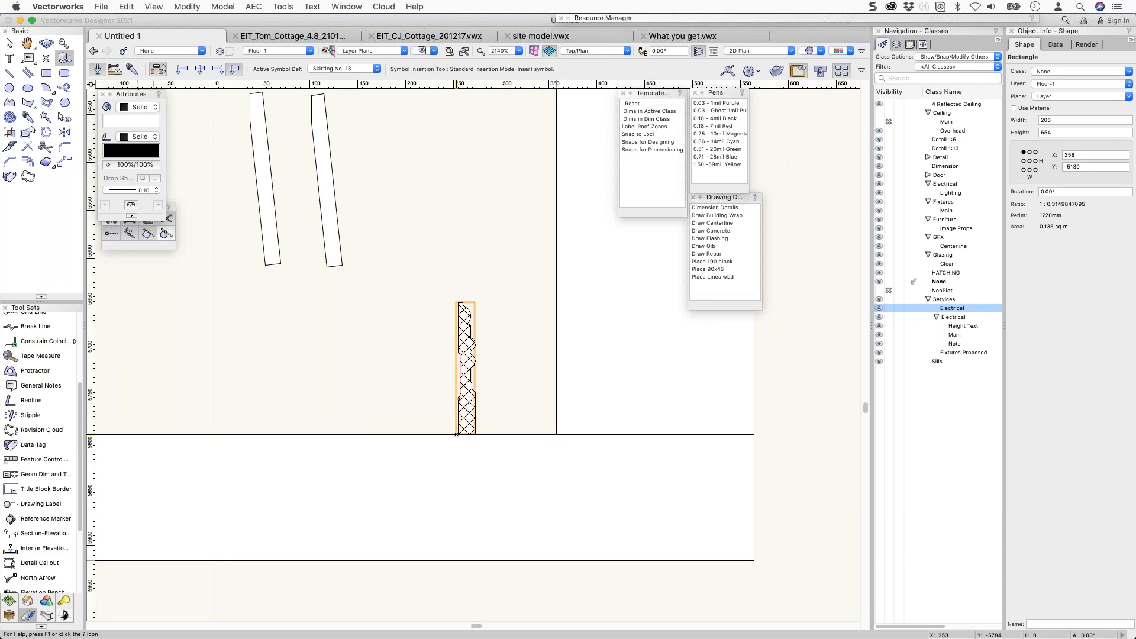
key(x)
scroll(467, 428, up, 5)
drag(379, 474, 446, 373)
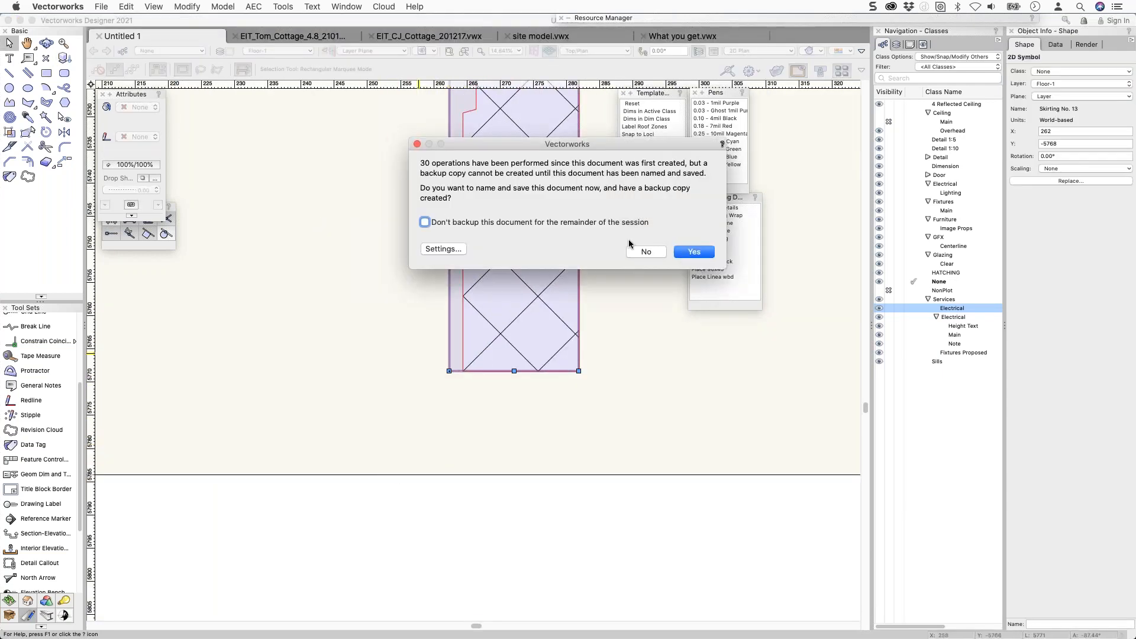
Decline the backup copy and flip the skirting symbol horizontally.
click(646, 251)
right_click(532, 272)
mouse_move(562, 634)
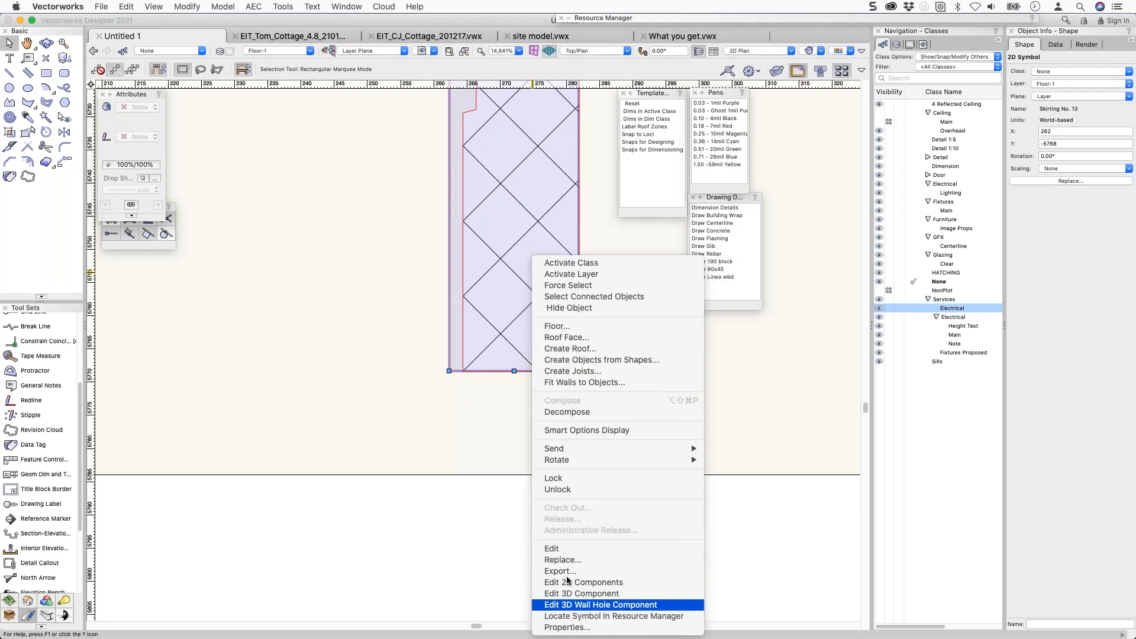
mouse_move(574, 461)
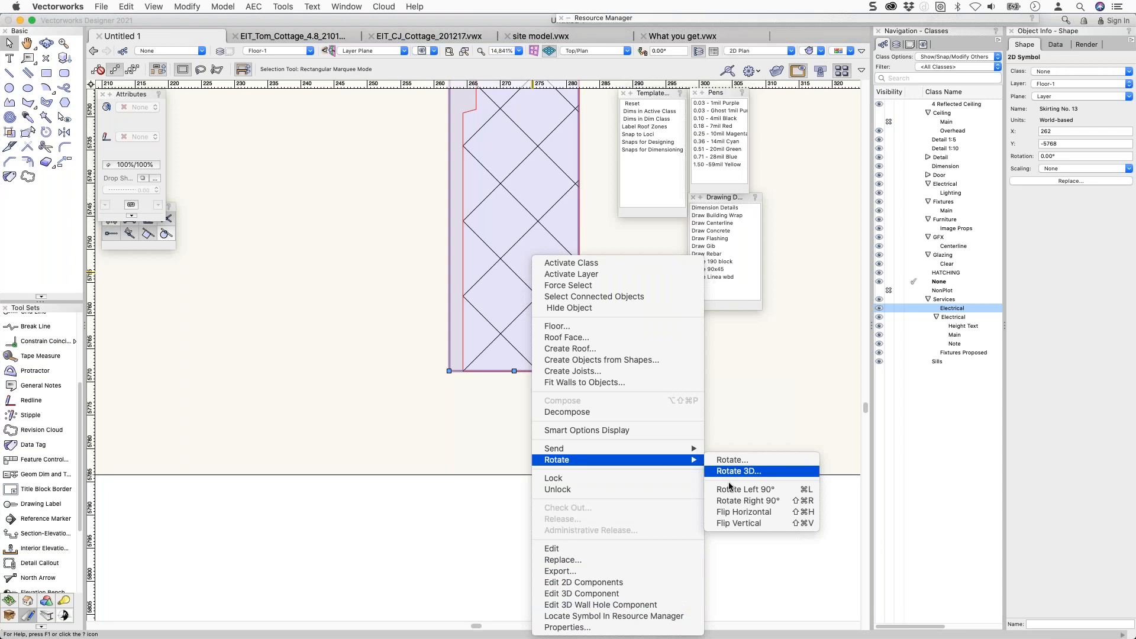
click(734, 512)
Drag the flipped skirting so its corner sits on the line intersection.
click(618, 383)
scroll(581, 371, down, 5)
drag(585, 376, 706, 397)
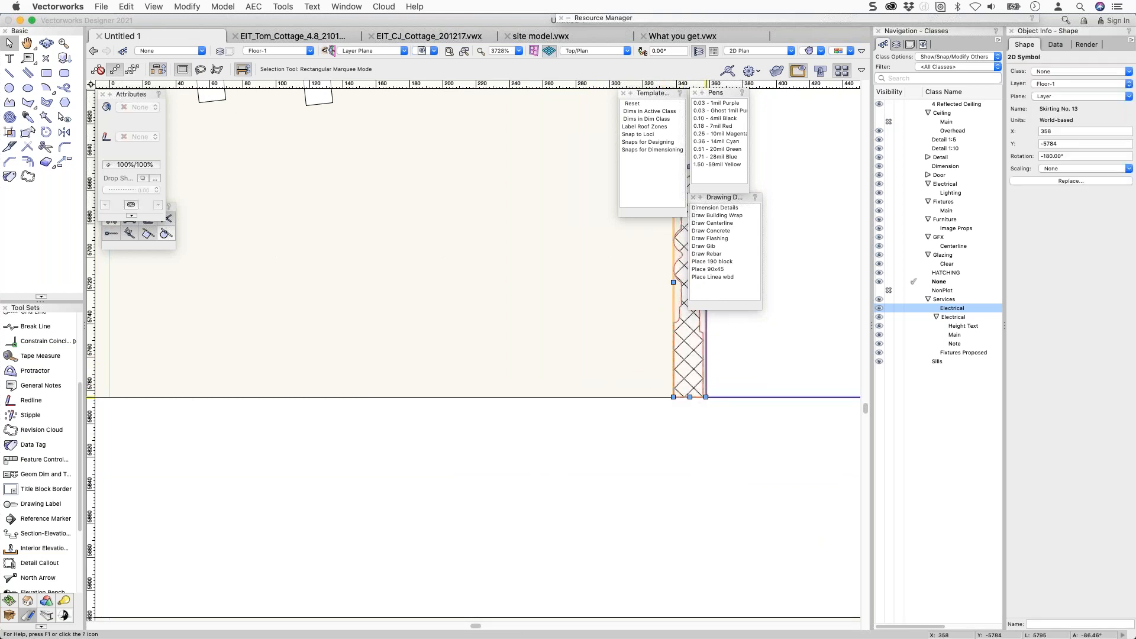
middle_drag(596, 331, 298, 403)
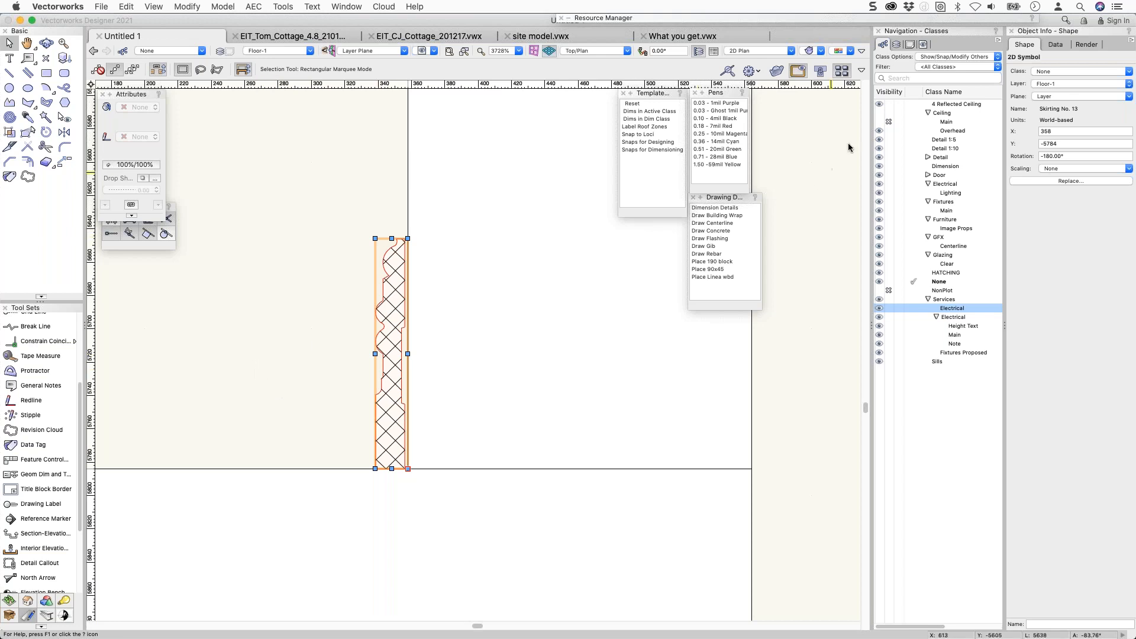
mouse_move(898, 21)
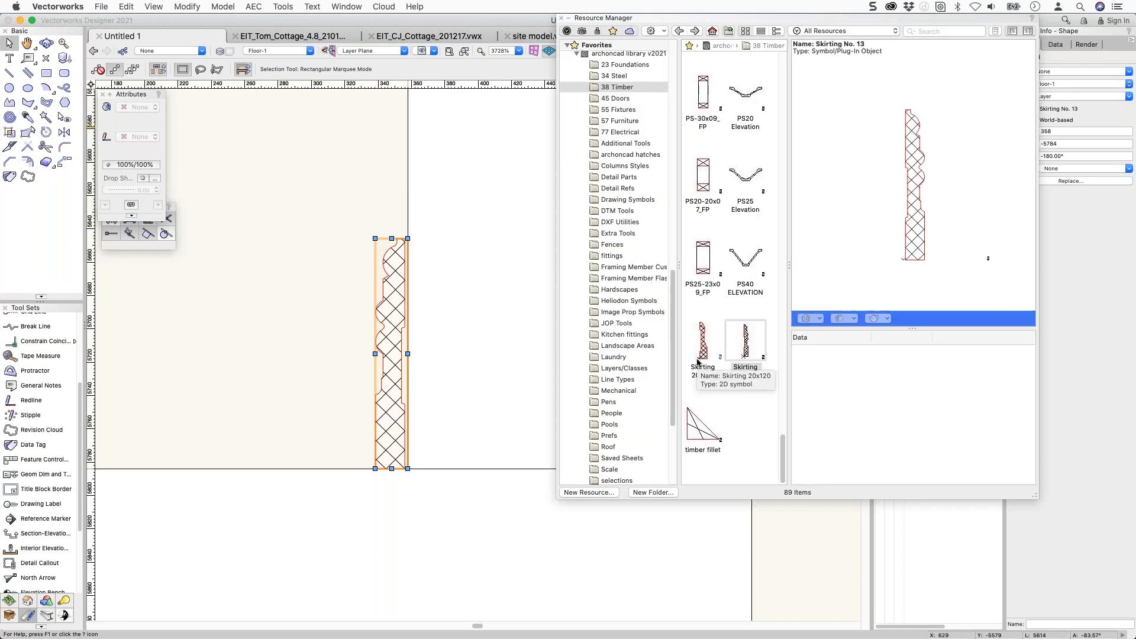
Activate the Gib Ceiling channel symbol from Detail Parts and zoom out to the rectangle's top.
scroll(698, 362, up, 5)
scroll(697, 353, up, 6)
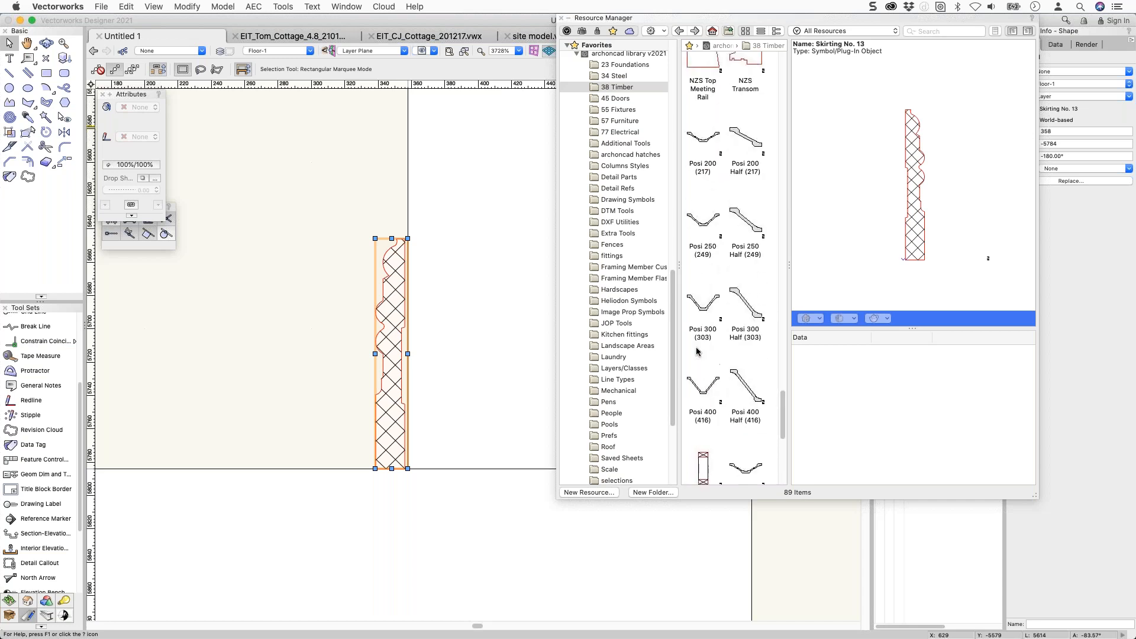
click(617, 177)
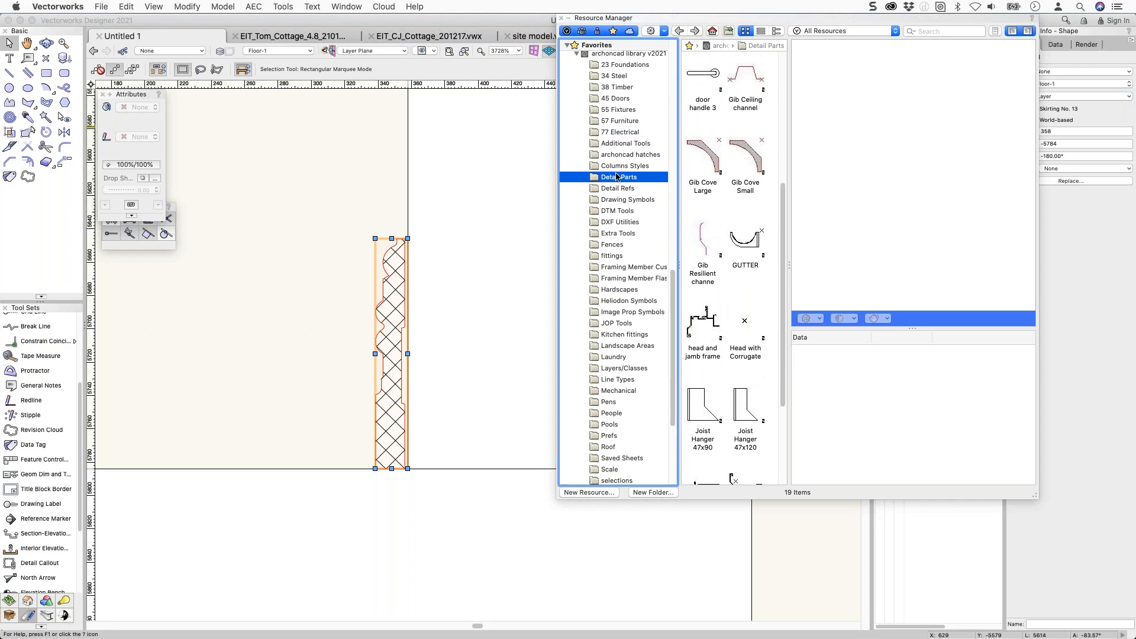
double_click(745, 89)
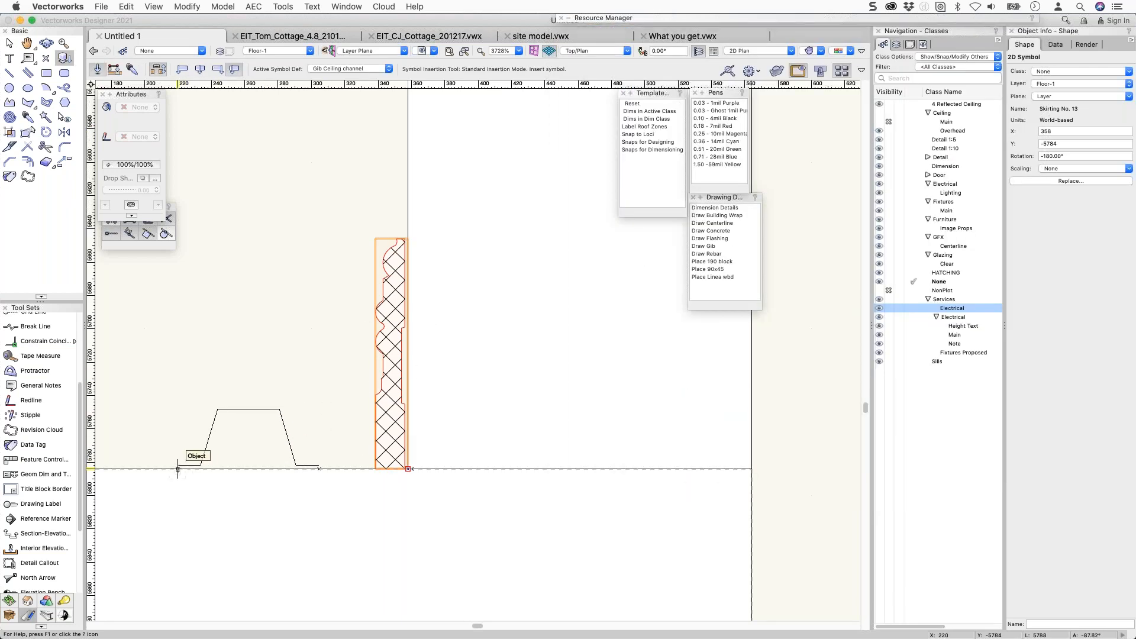
scroll(241, 360, down, 3)
middle_drag(241, 361, 533, 587)
Draw a sloping ceiling line from the tall rectangle's top-left corner rising to the upper left.
key(2)
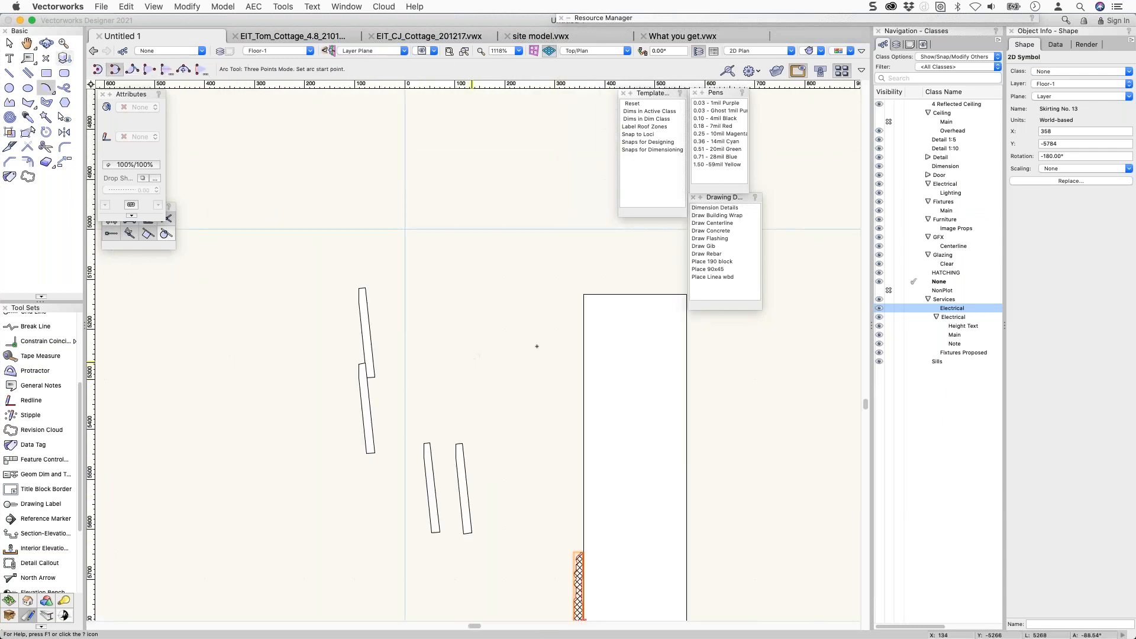
click(584, 294)
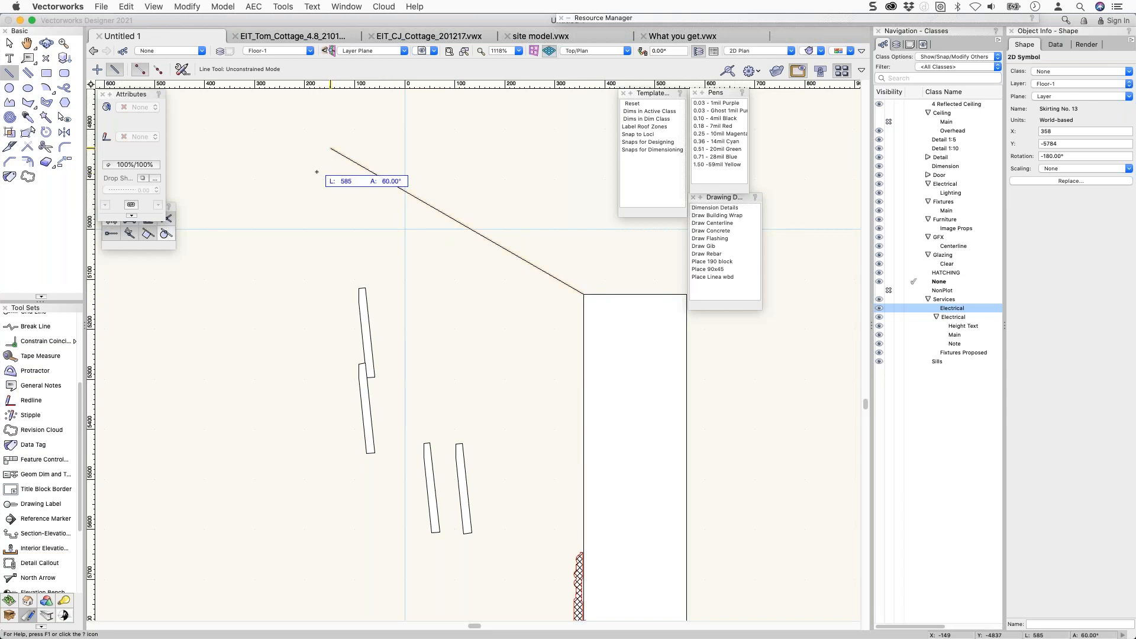
click(330, 148)
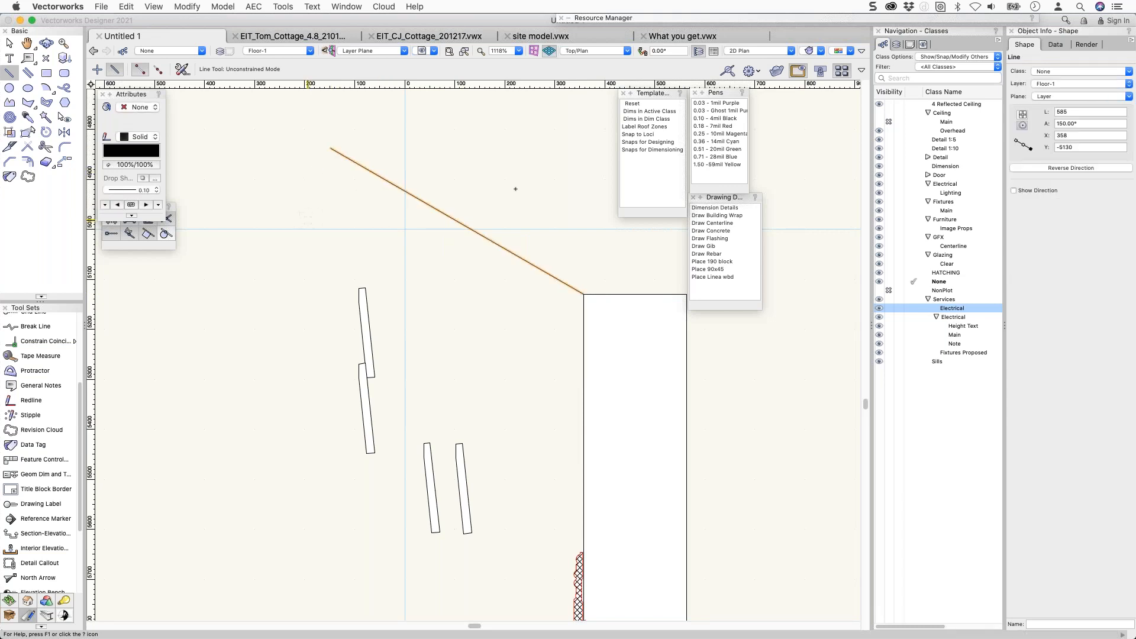
click(604, 20)
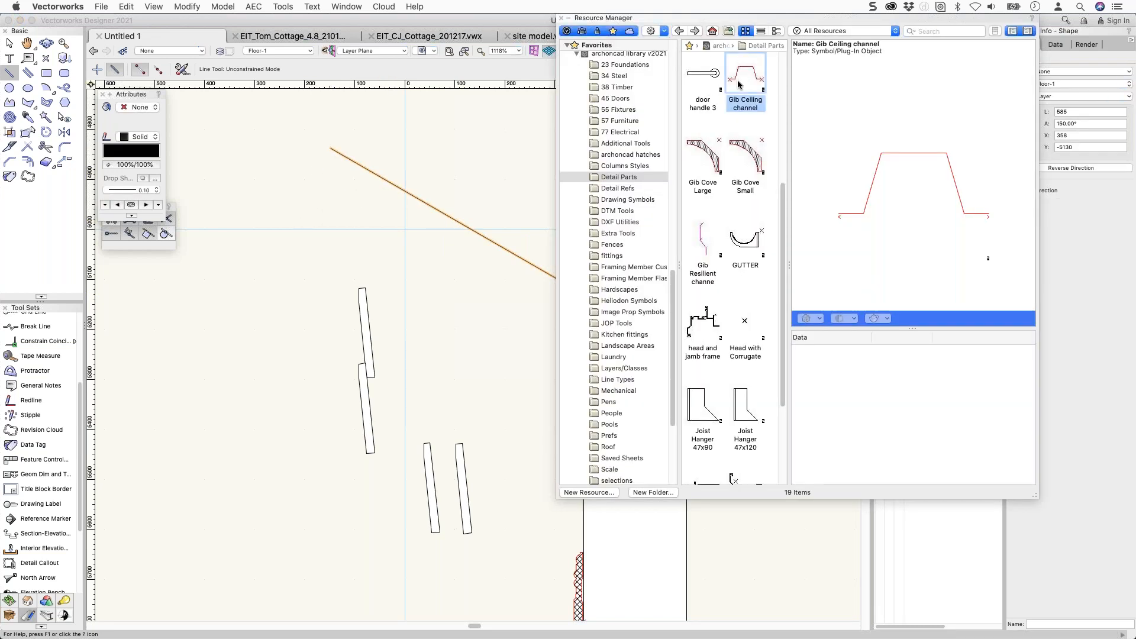
Place three Gib Ceiling channels along the line at 150°, the last at the building corner, then deselect.
click(445, 213)
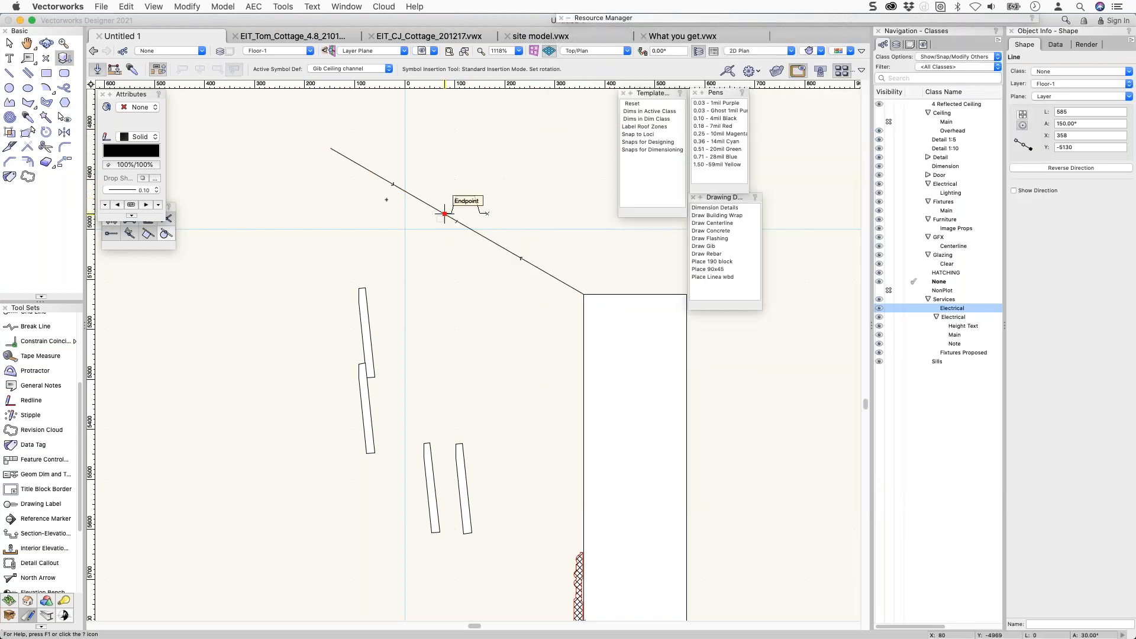
click(383, 178)
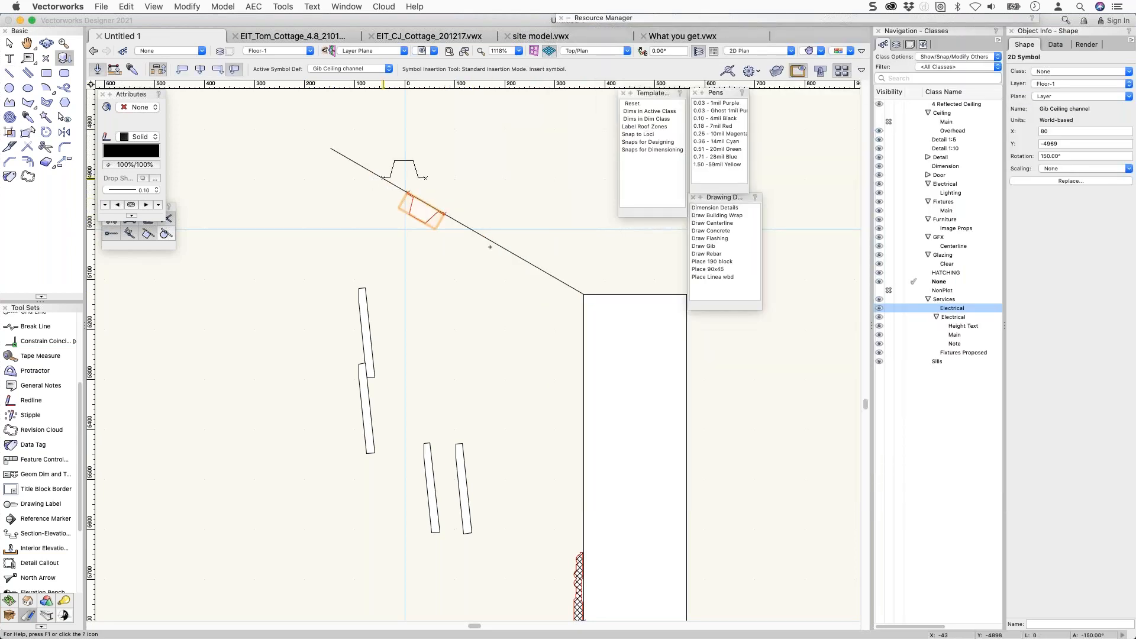
click(521, 257)
click(479, 236)
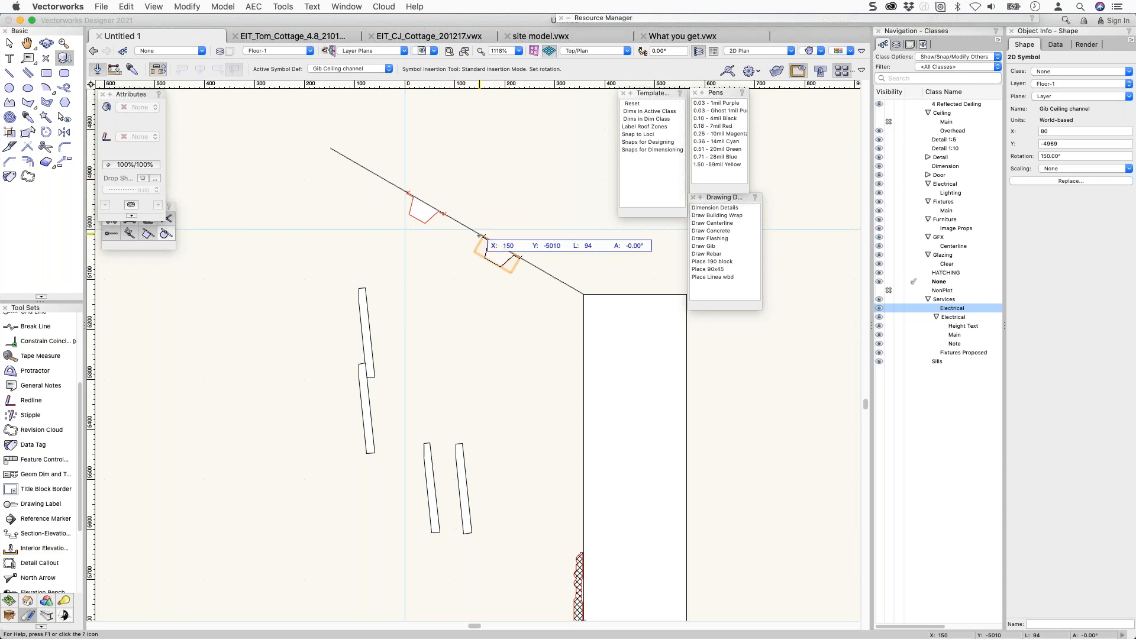
click(573, 288)
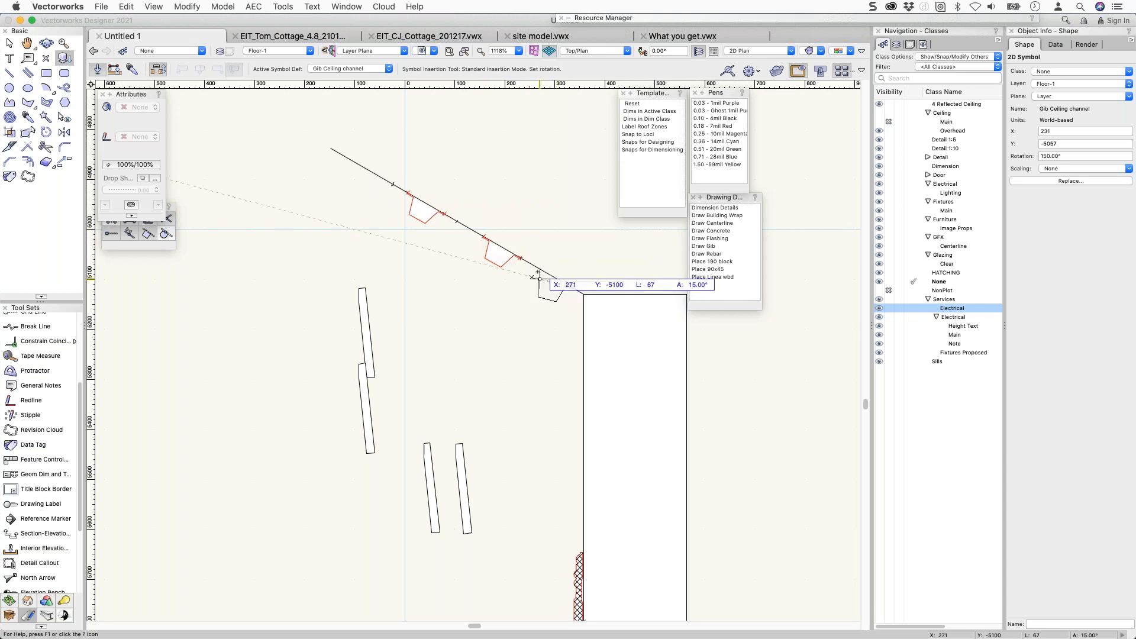
click(538, 268)
scroll(506, 253, up, 10)
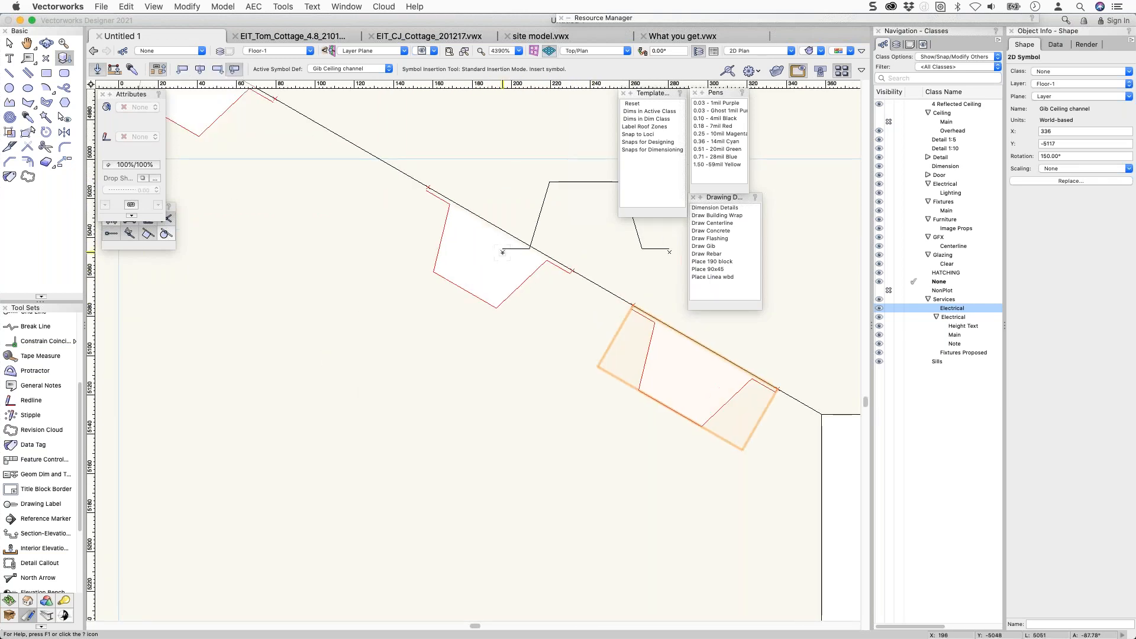
key(x)
click(503, 176)
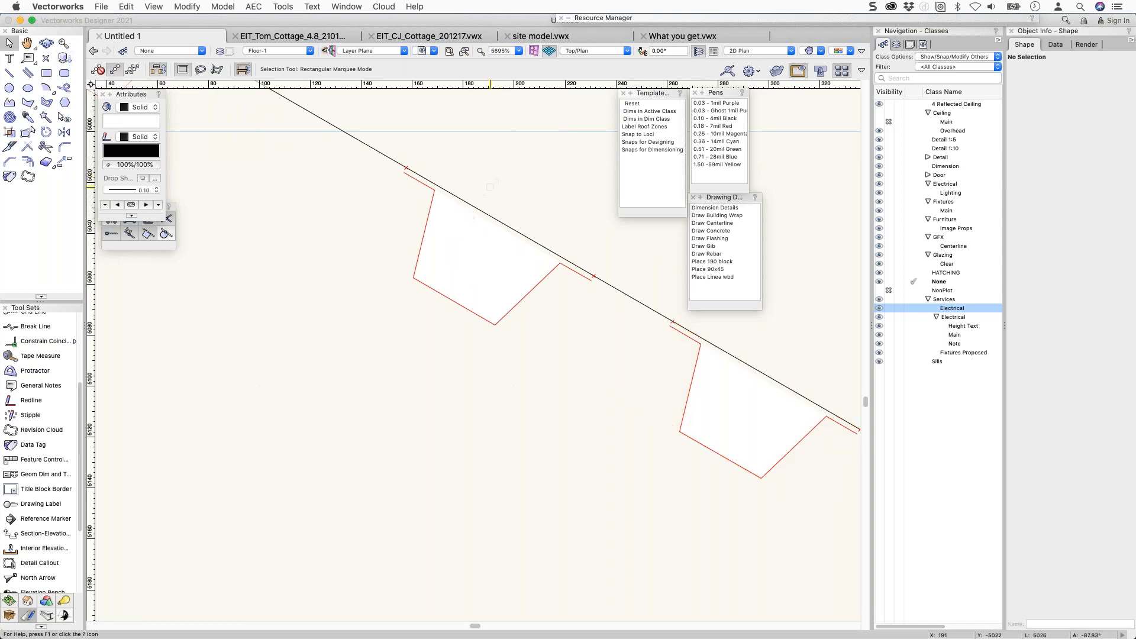
scroll(445, 255, down, 9)
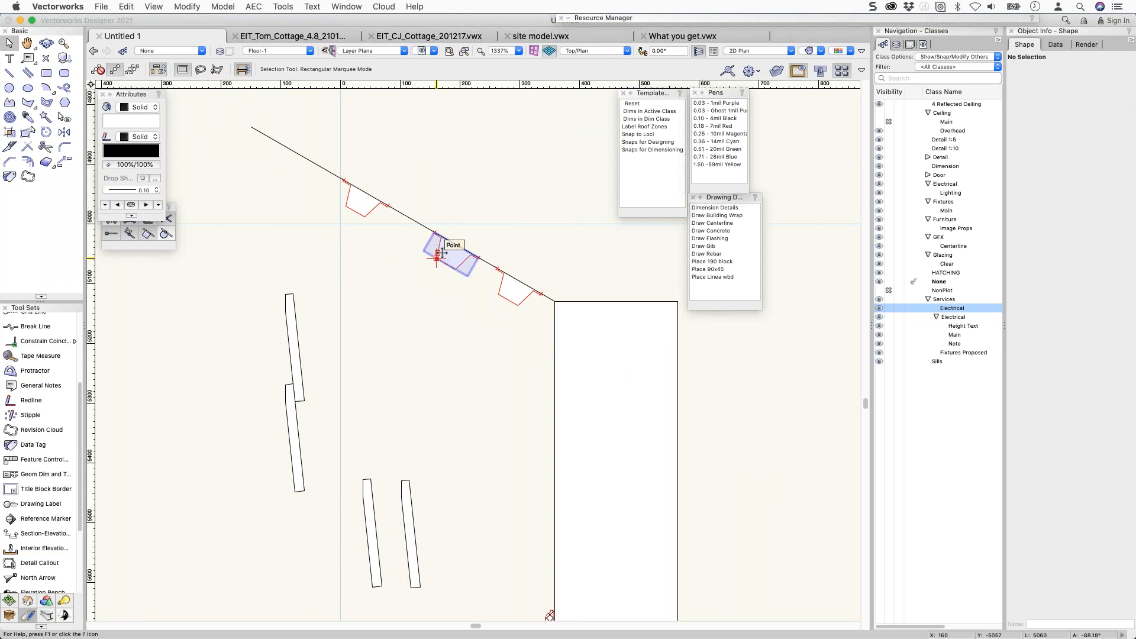
mouse_move(699, 22)
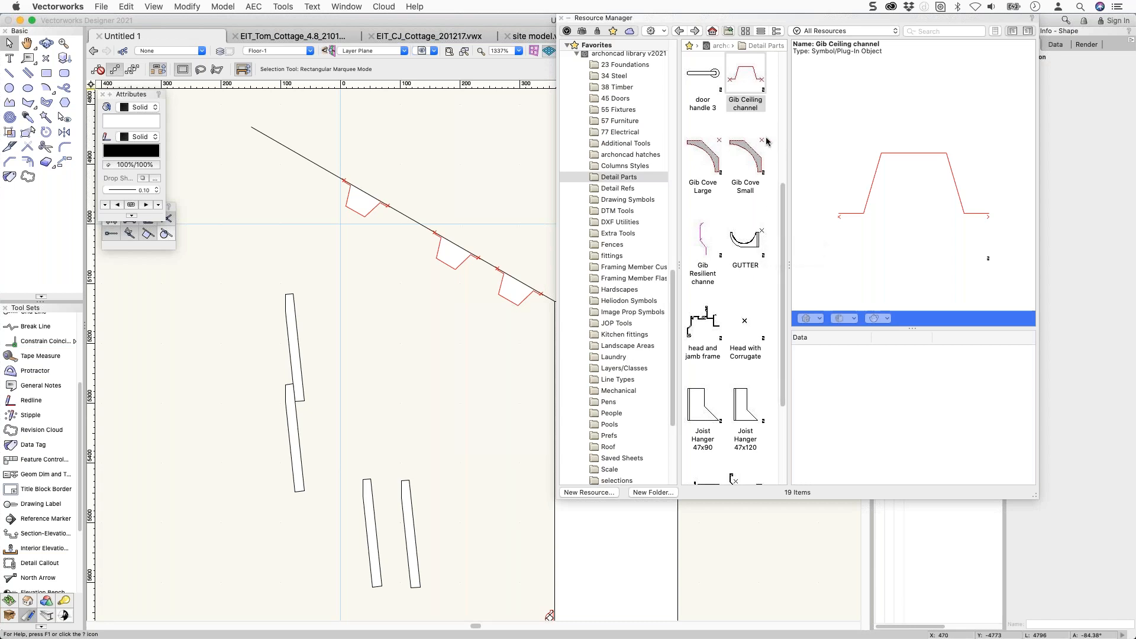
Scroll through the Detail Parts symbol thumbnails in the Resource Manager.
scroll(733, 376, down, 3)
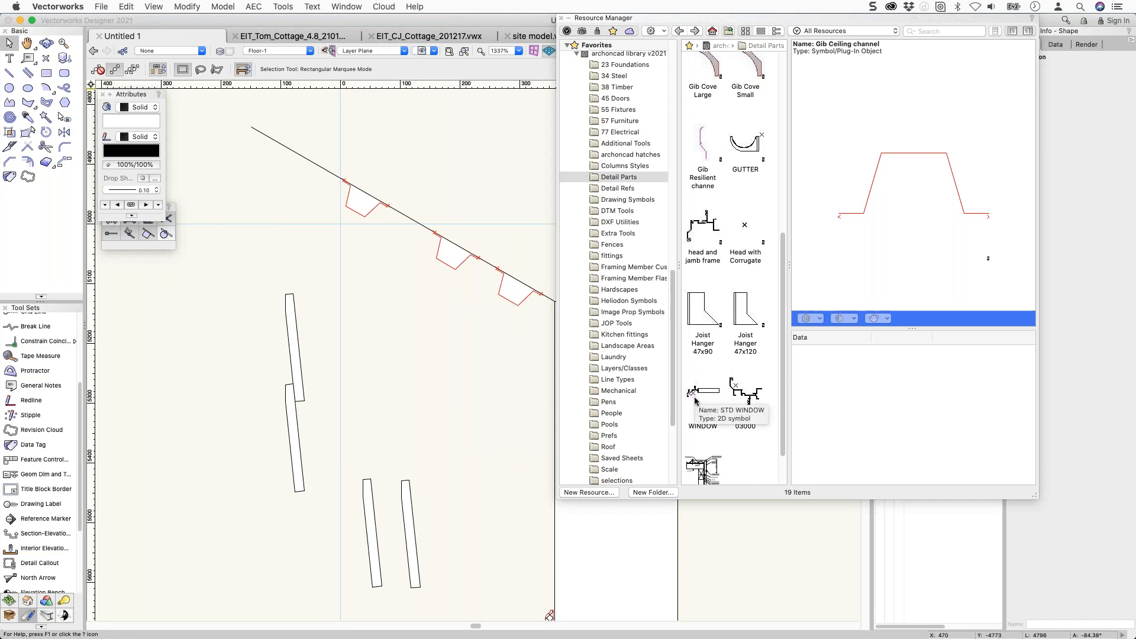
scroll(694, 402, down, 2)
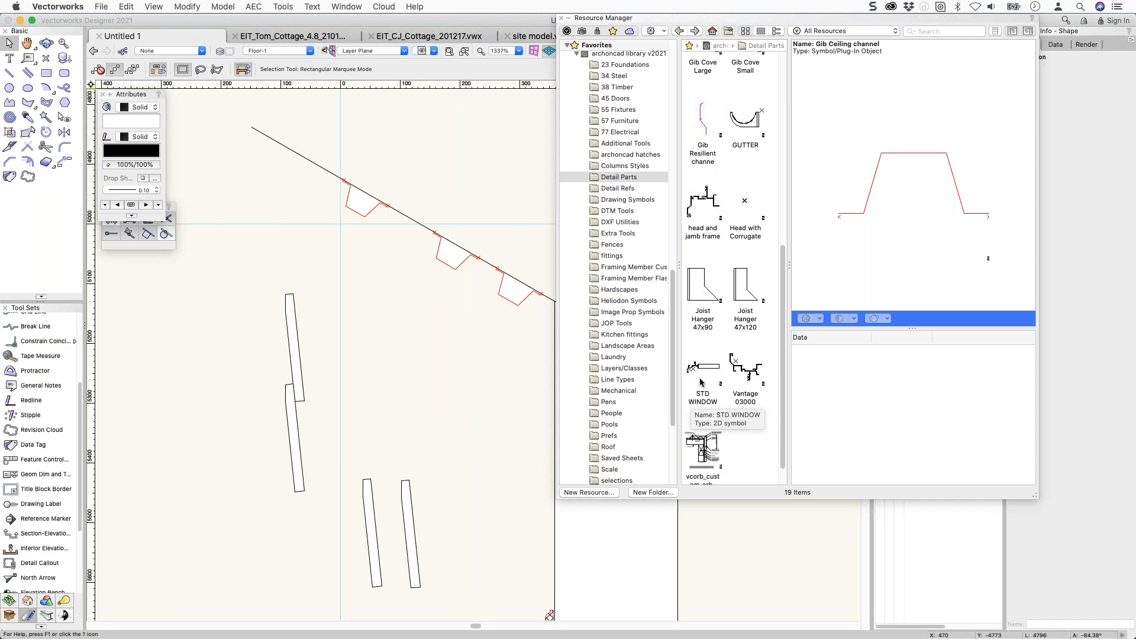
scroll(701, 383, down, 1)
scroll(700, 385, up, 4)
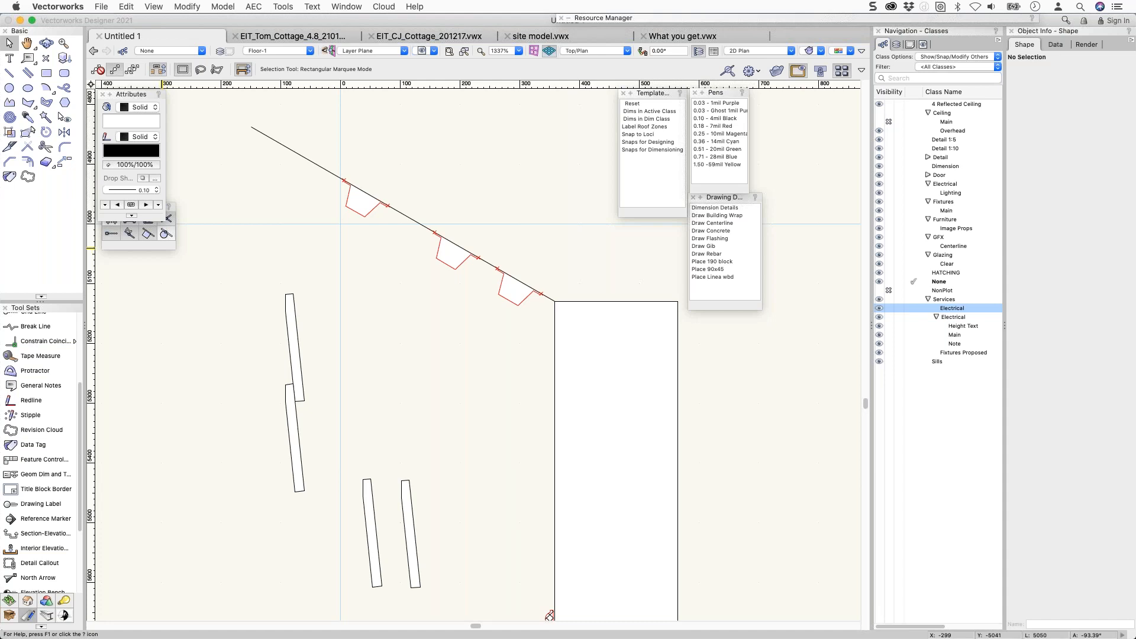
Switch to another application and return to Vectorworks with site model.vwx showing.
key(super+Tab)
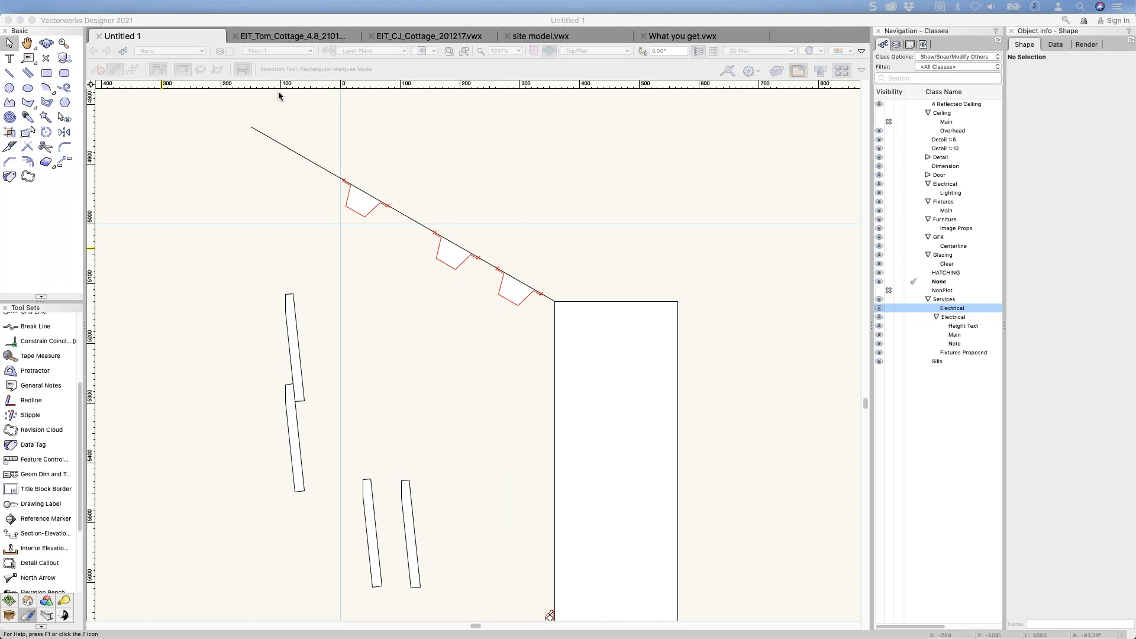
mouse_move(661, 14)
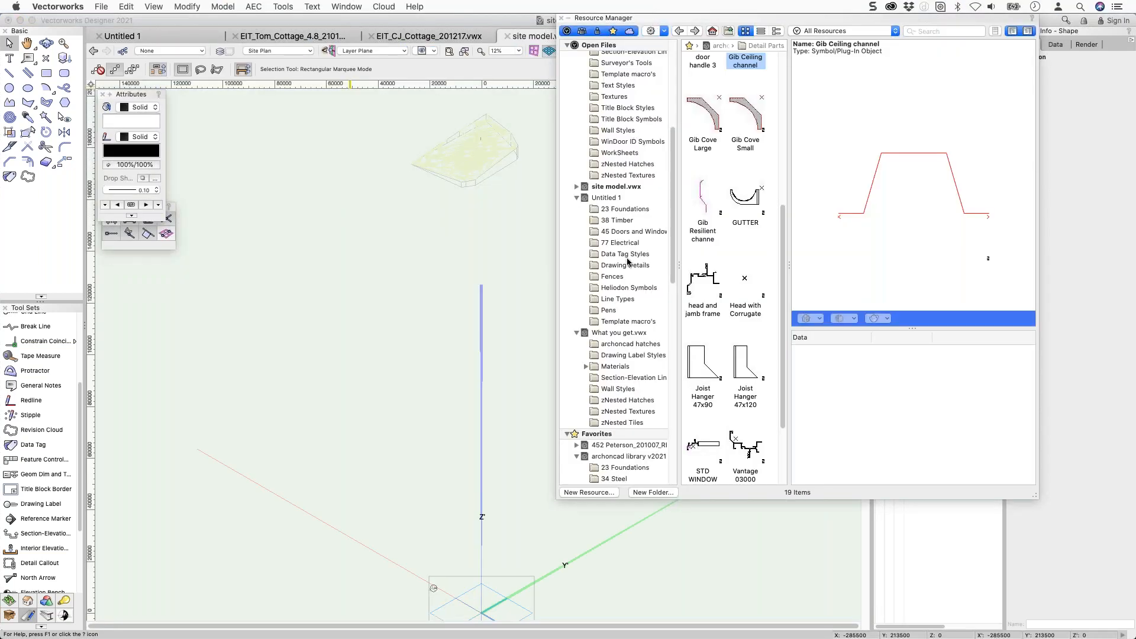
Browse the 23 Foundations, 38 Timber, 45 Doors and Windows and 77 Electrical resources, then switch away.
scroll(616, 225, up, 1)
click(616, 210)
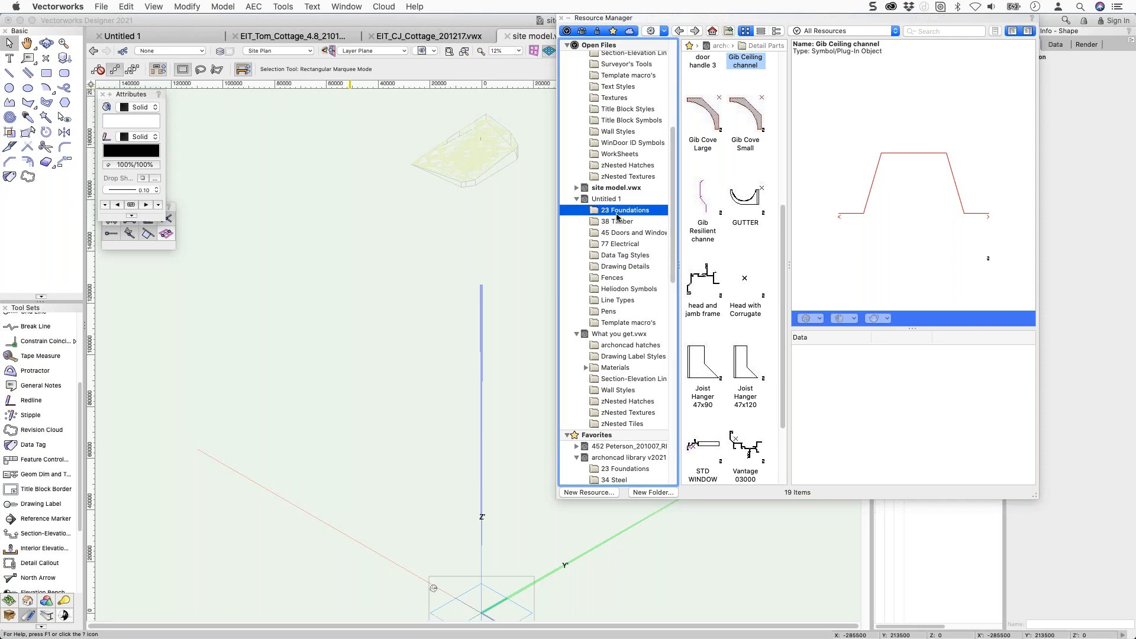
click(618, 223)
click(624, 236)
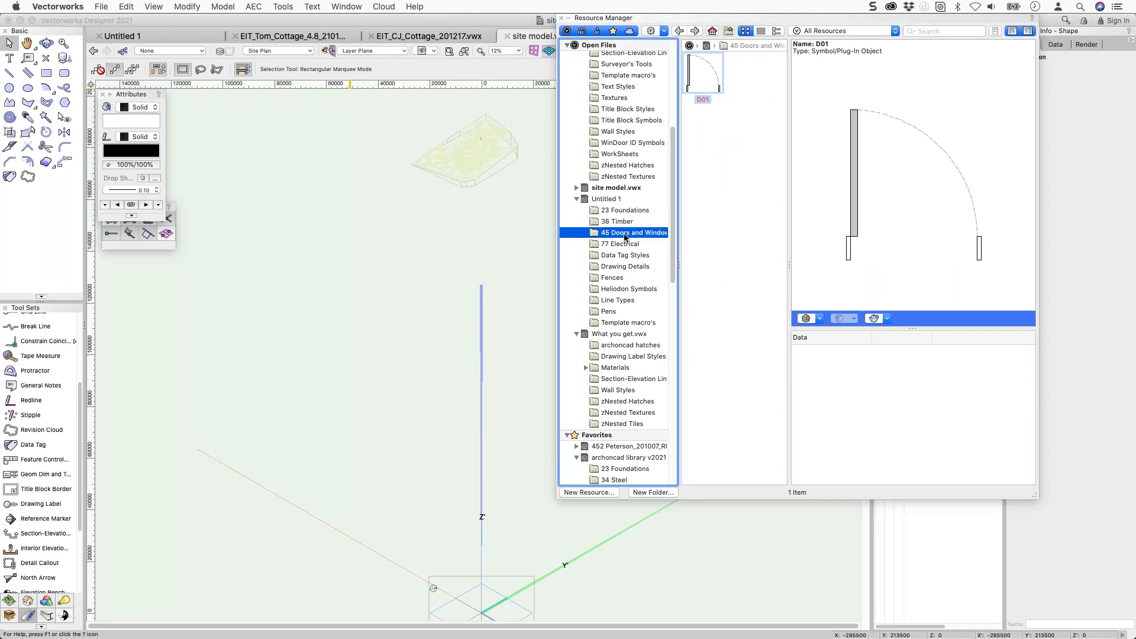
click(626, 245)
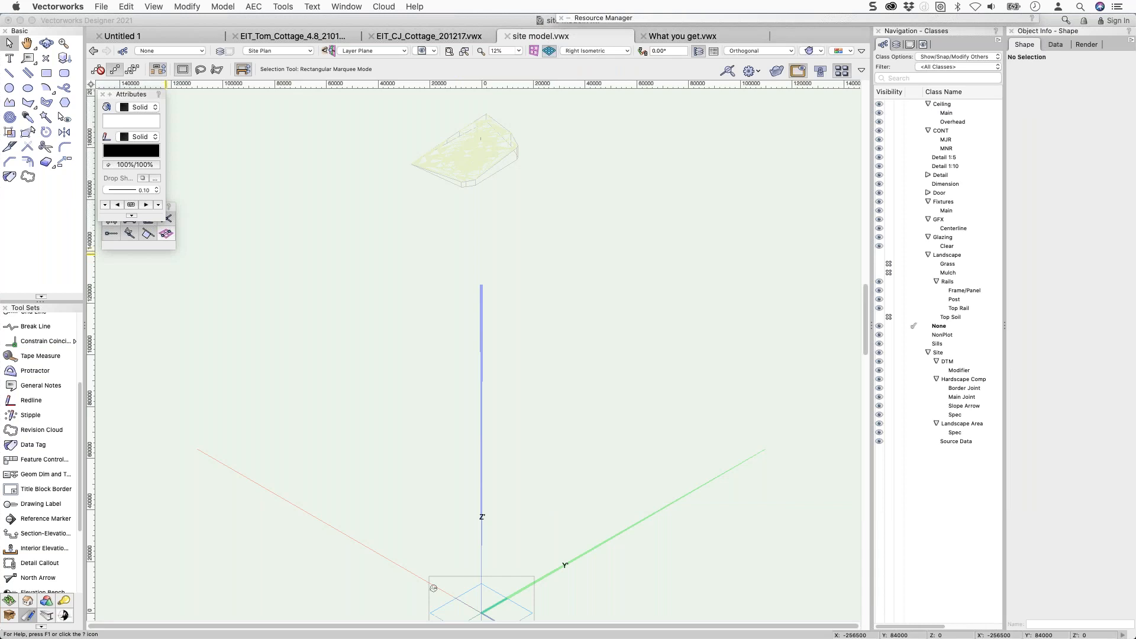
key(super+Tab)
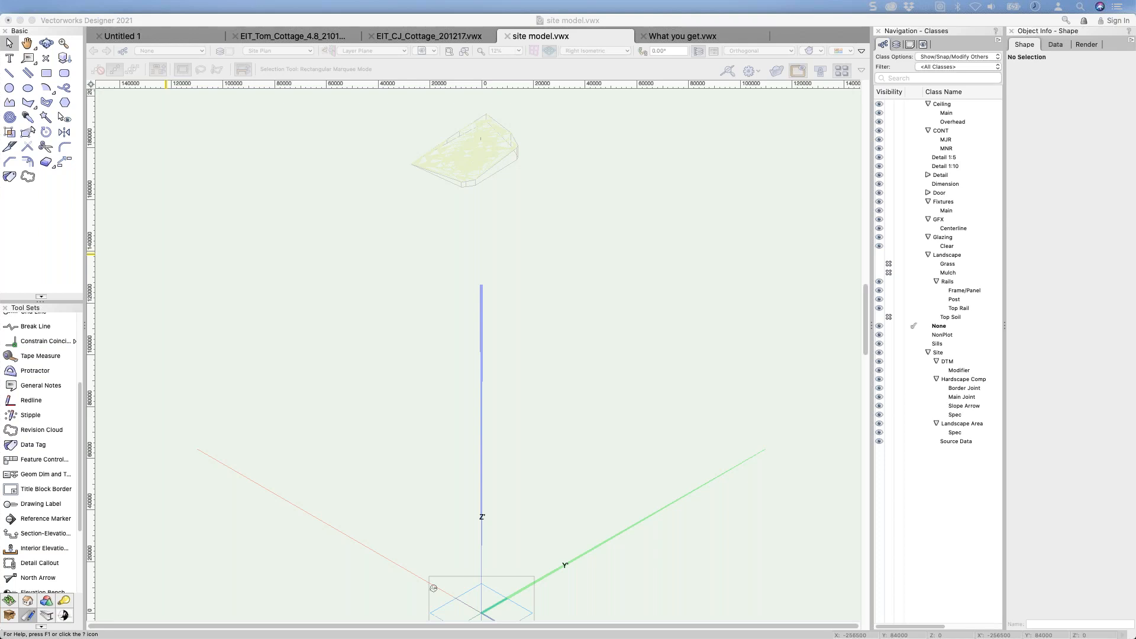
Return to Untitled 1, view the room in isometric, and select the Tool Sets image prop.
click(310, 147)
click(153, 35)
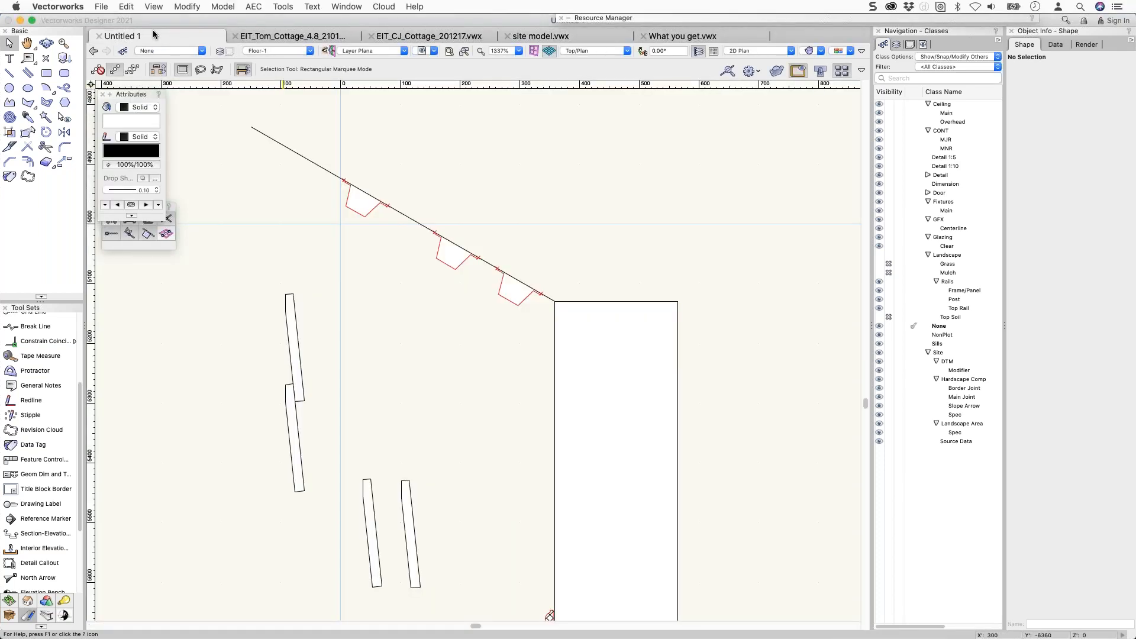
scroll(418, 188, down, 2)
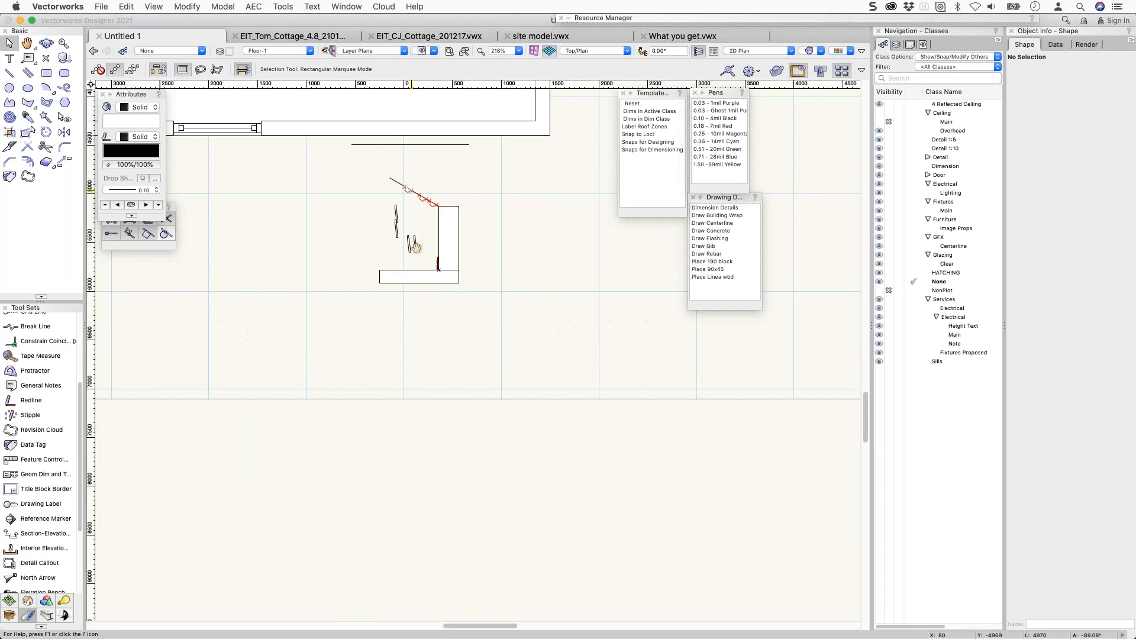
middle_drag(419, 187, 422, 272)
key(3)
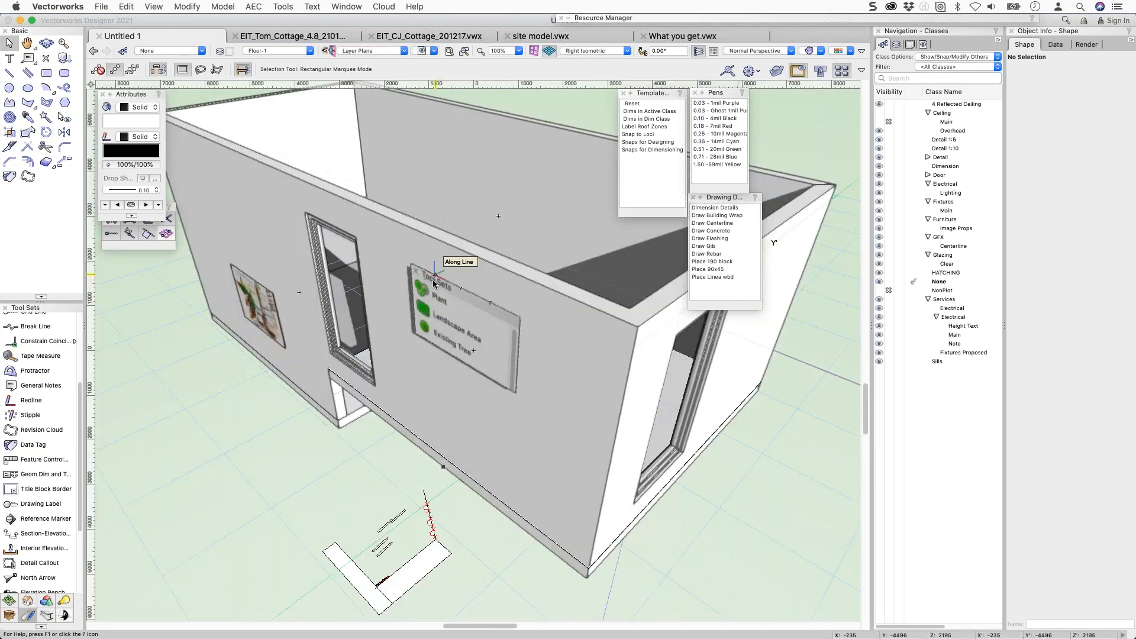
click(473, 351)
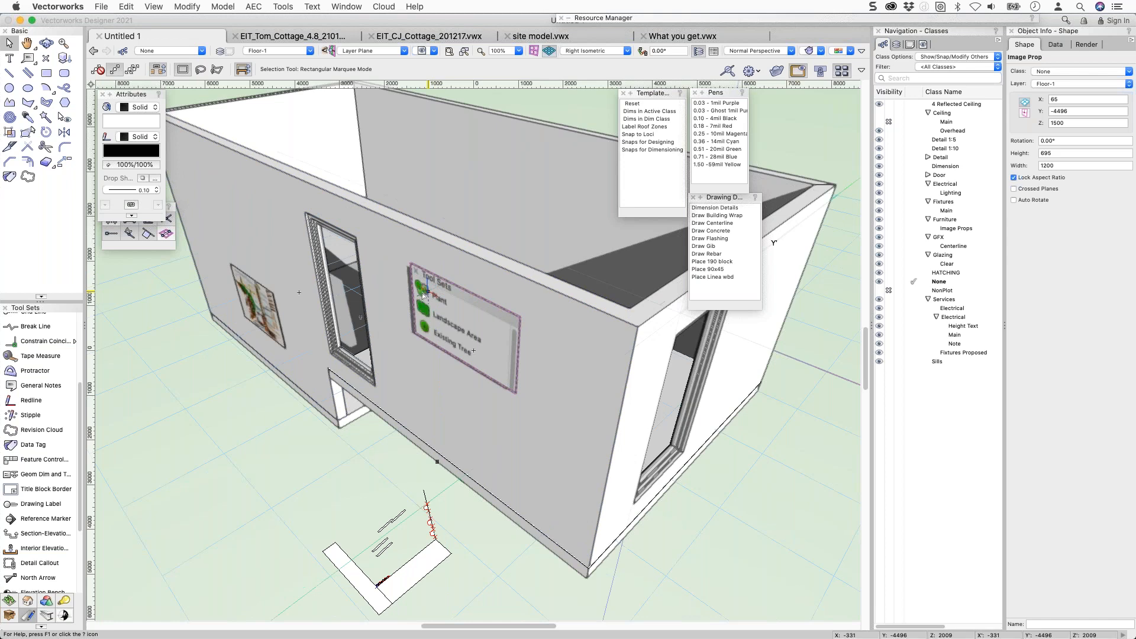
In Top/Plan, move the image prop onto the top wall at X -579, Y -957, then return to isometric.
key(super+5)
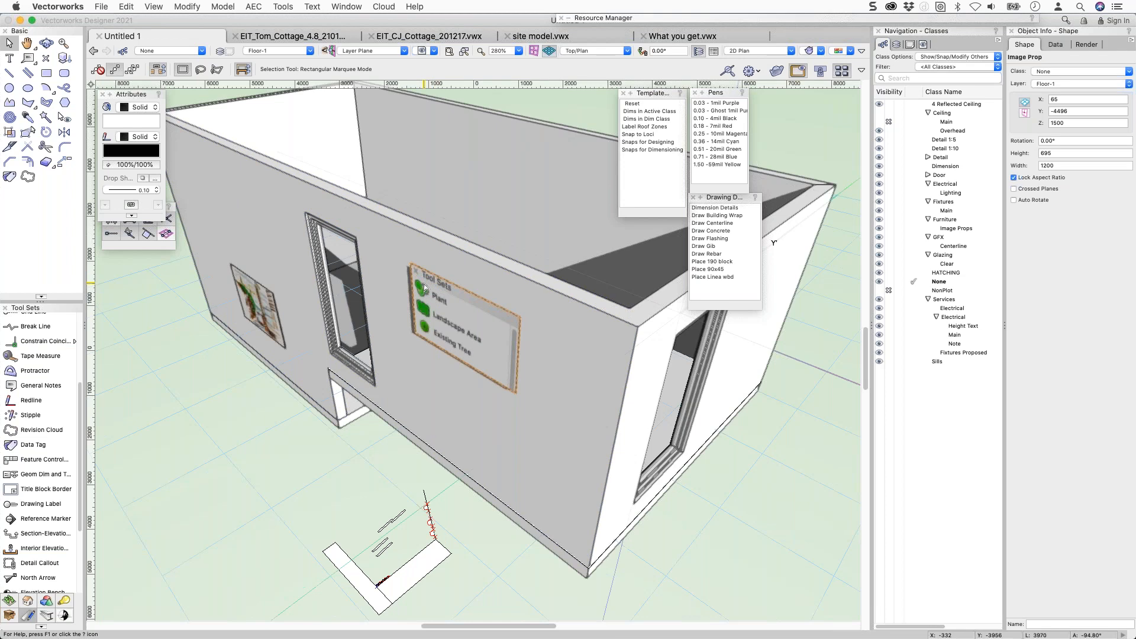
key(c)
middle_drag(502, 463, 544, 505)
key(x)
drag(553, 463, 485, 90)
middle_drag(485, 164, 495, 331)
drag(494, 258, 482, 185)
key(shift+Down)
key(shift+Down)
key(shift+Down)
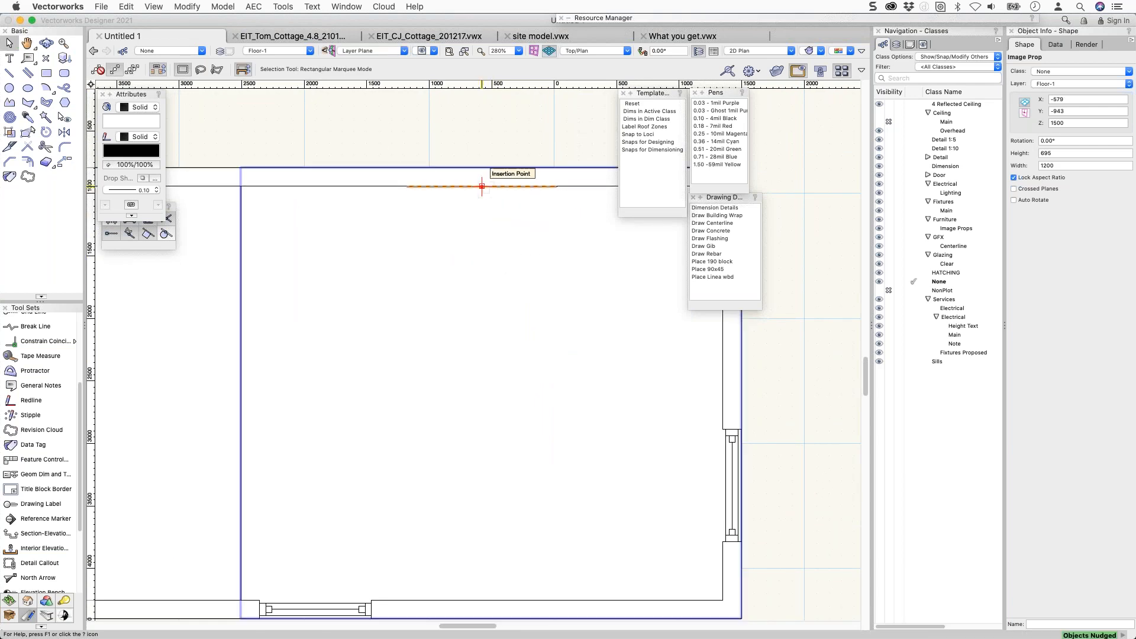
key(3)
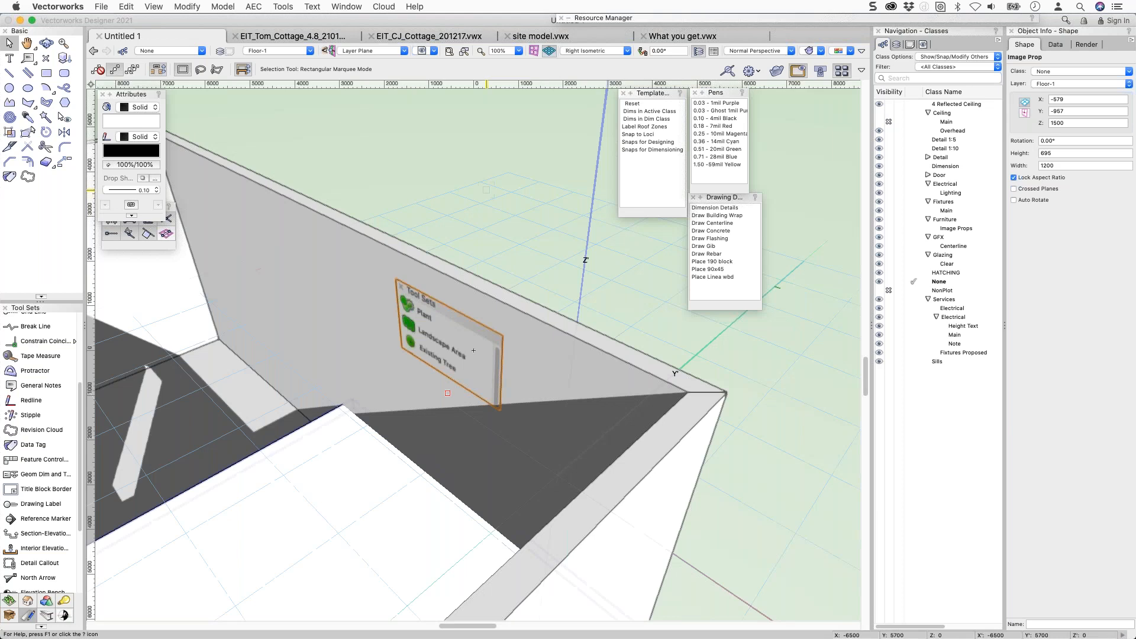
ctrl+middle_drag(361, 281, 311, 282)
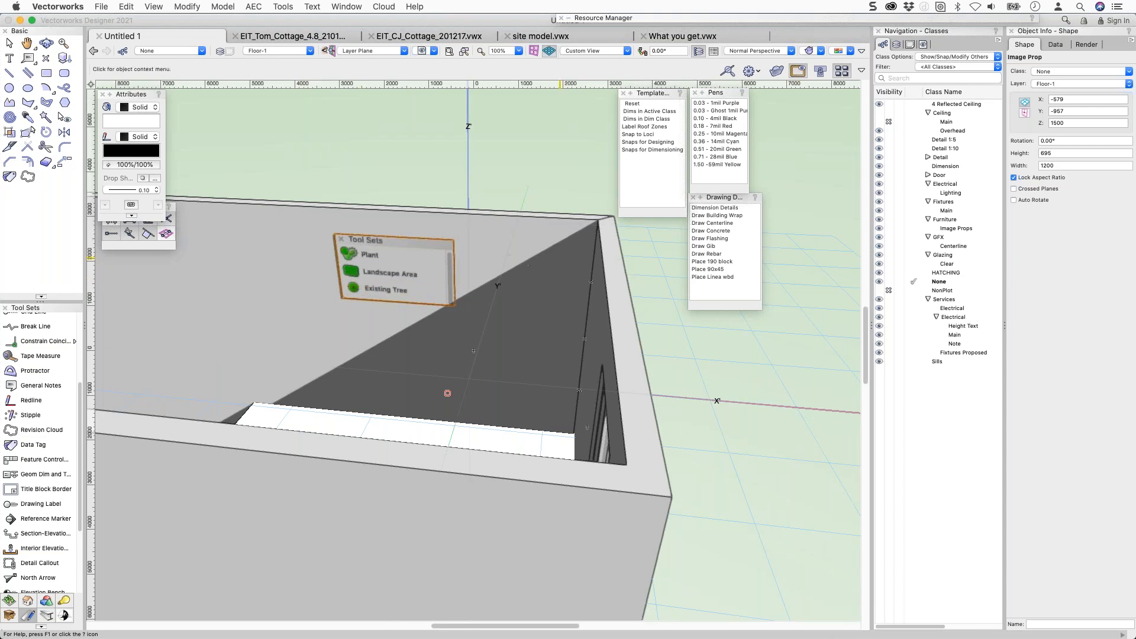
Slide the Tool Sets image prop right along the wall to X 321, recentring the view between moves.
right_click(380, 268)
ctrl+middle_drag(380, 268, 461, 227)
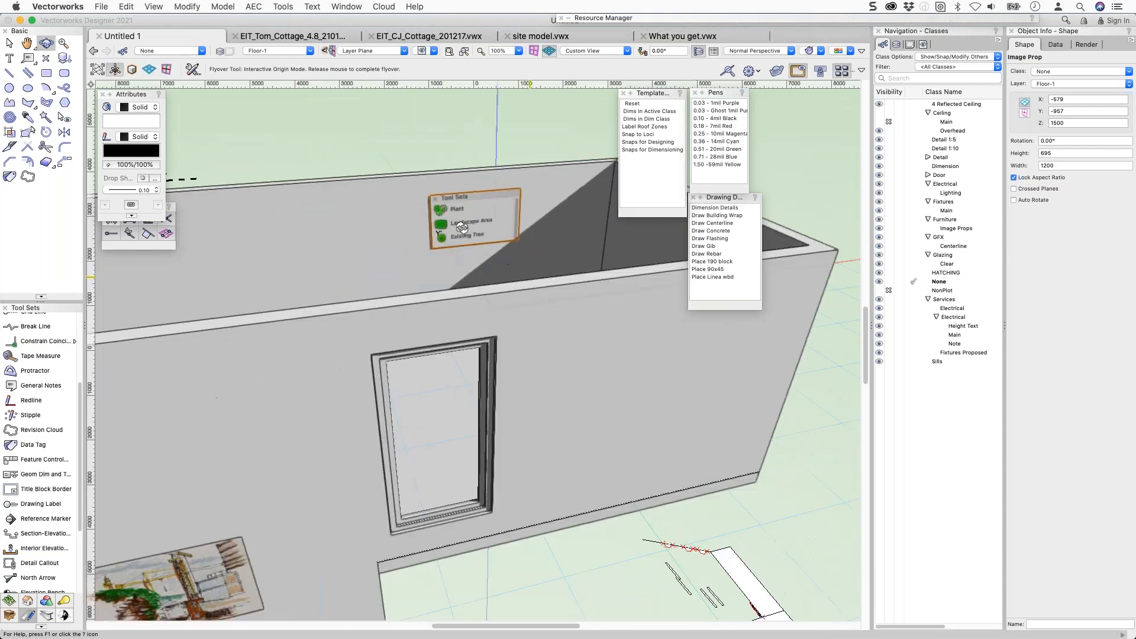
scroll(419, 190, up, 2)
scroll(466, 223, up, 4)
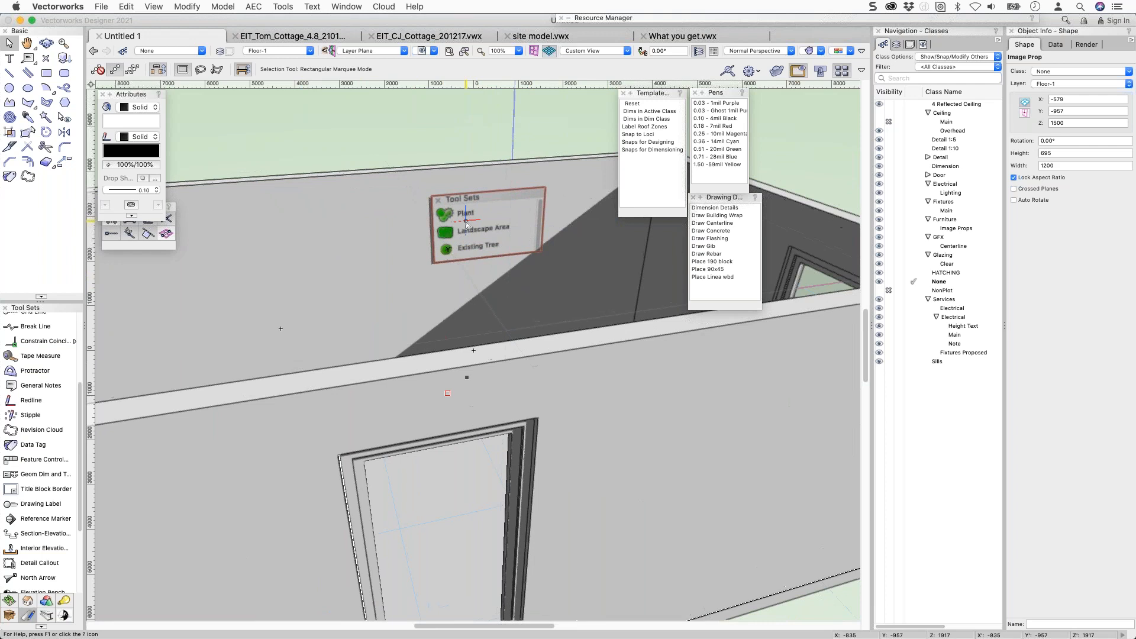
scroll(467, 223, up, 2)
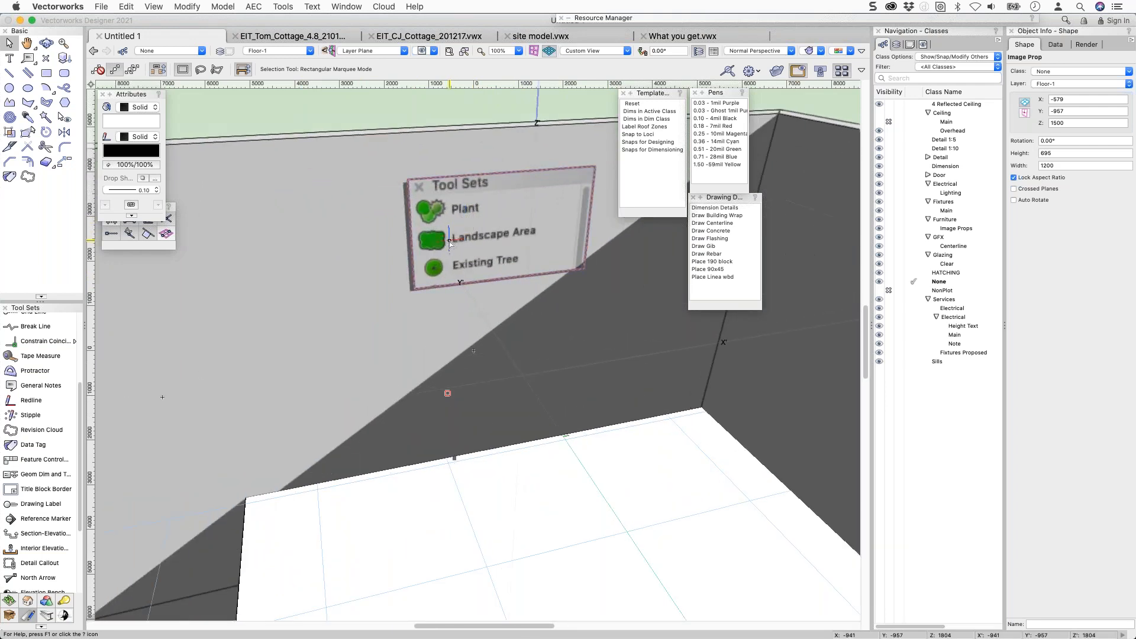
scroll(451, 236, up, 1)
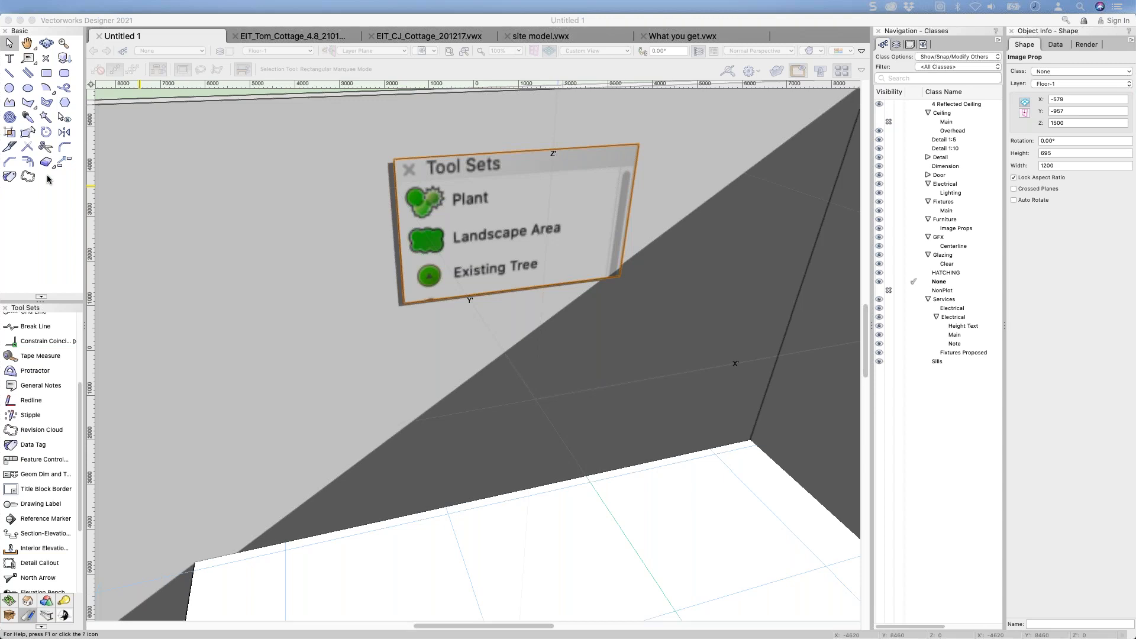
click(326, 198)
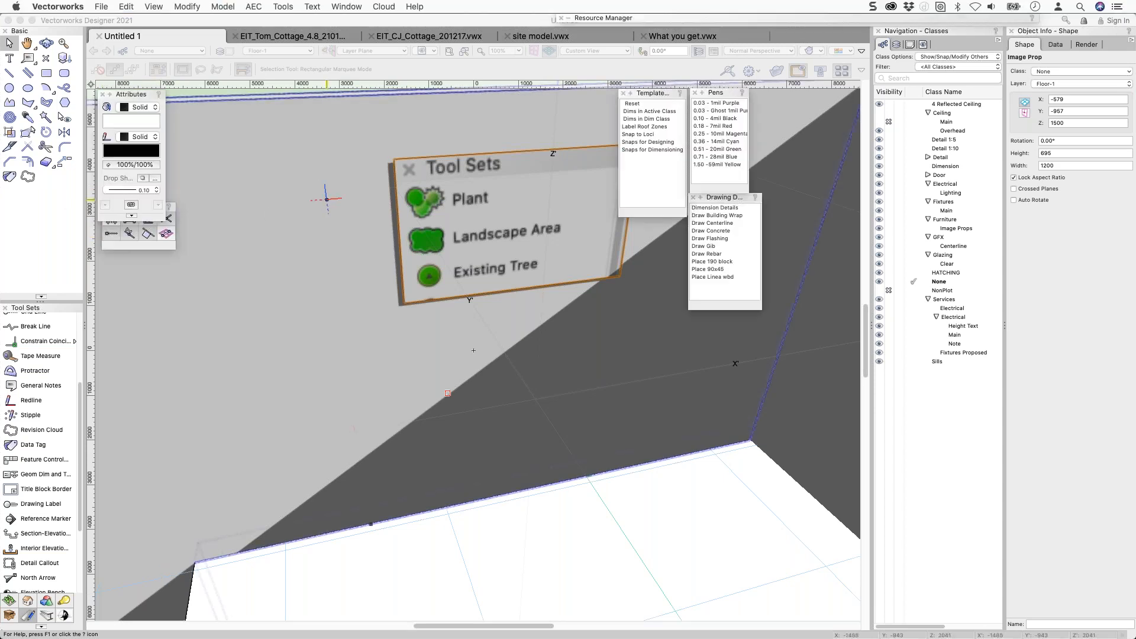
drag(447, 158, 540, 153)
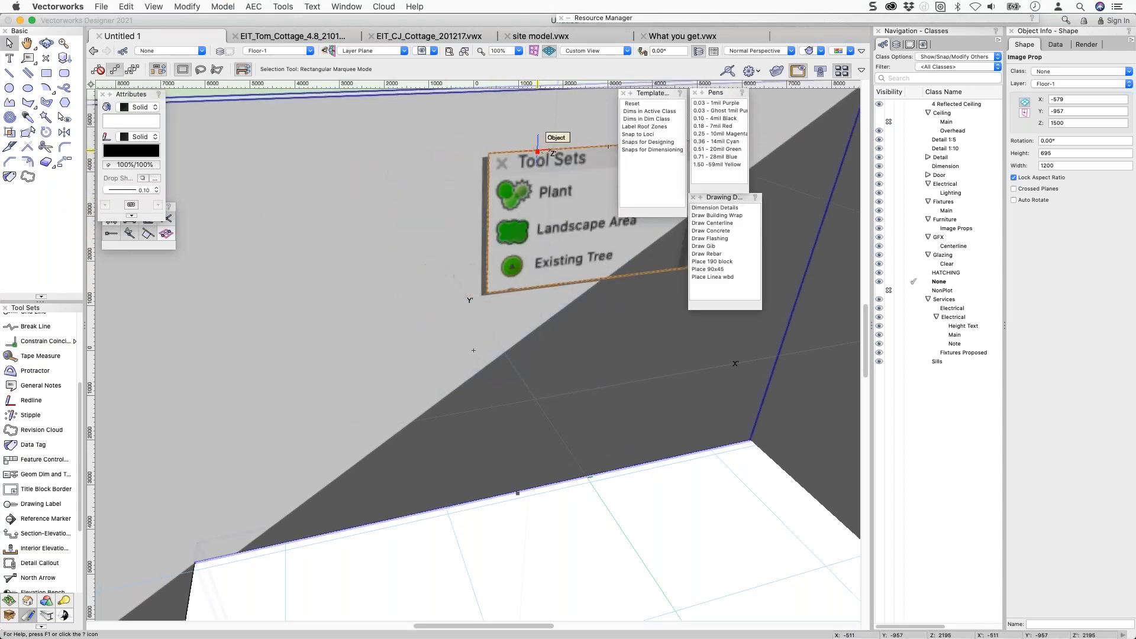
key(h)
middle_drag(236, 362, 229, 363)
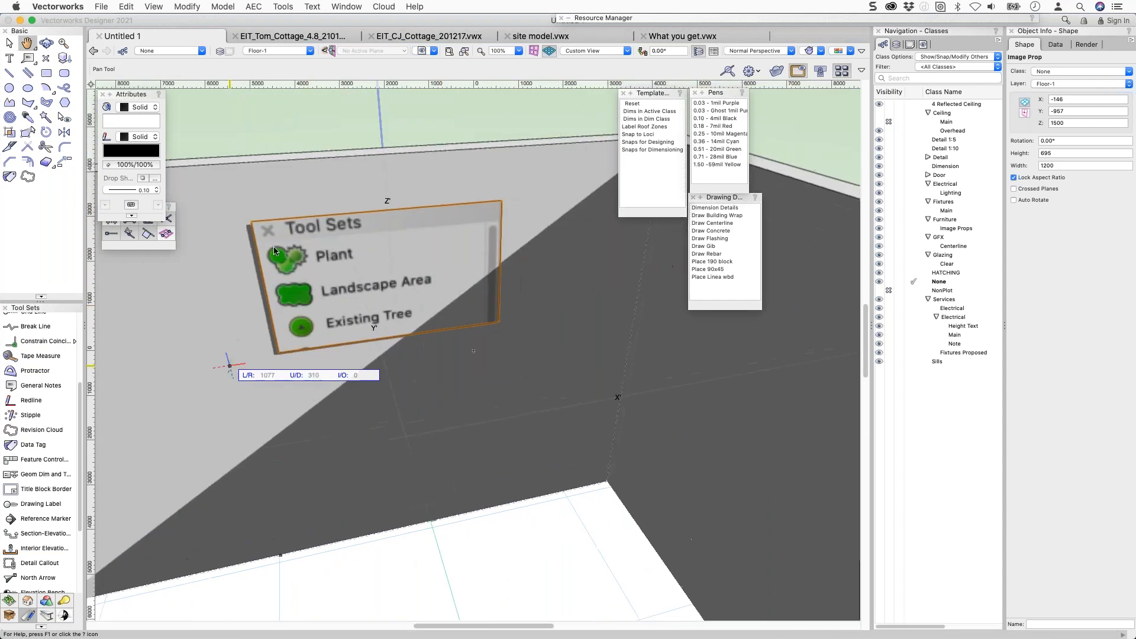
drag(334, 217, 496, 202)
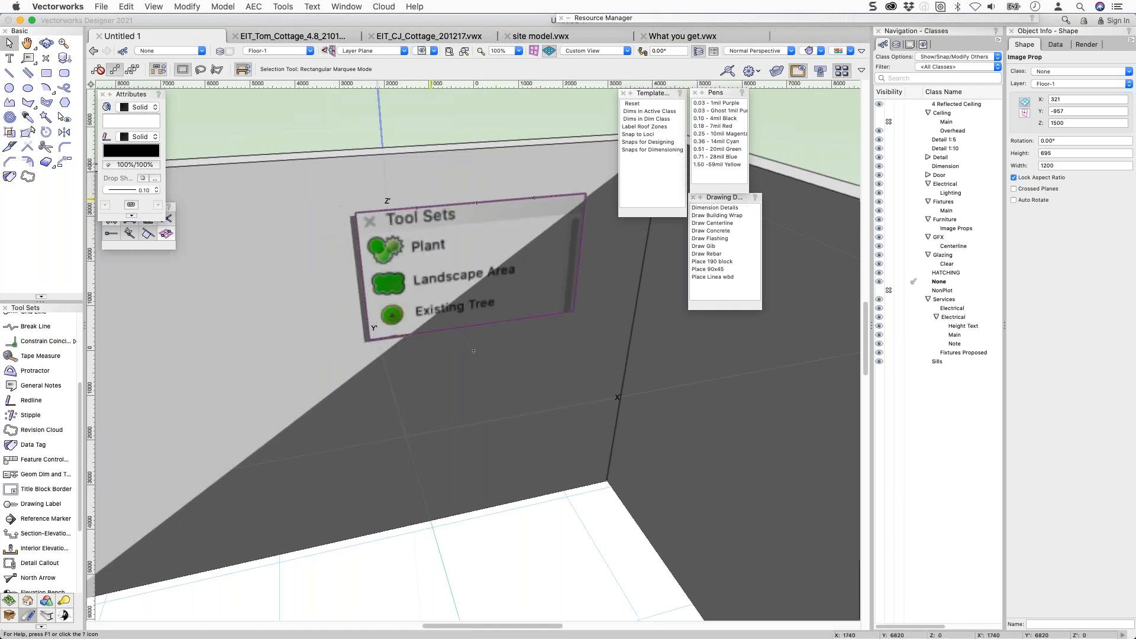
click(187, 7)
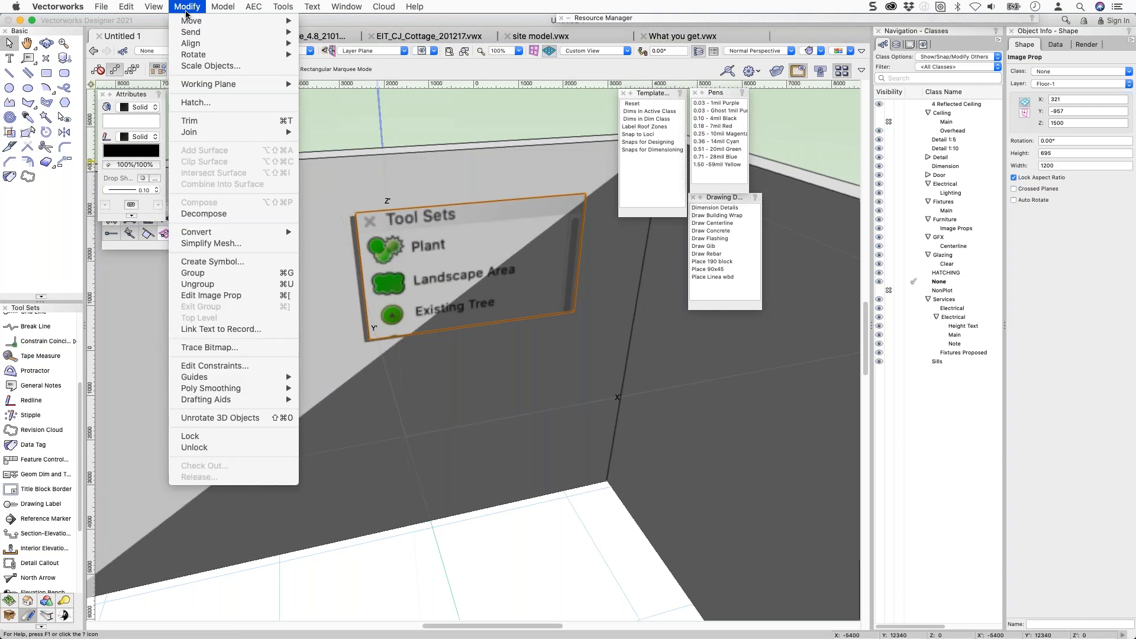
mouse_move(224, 8)
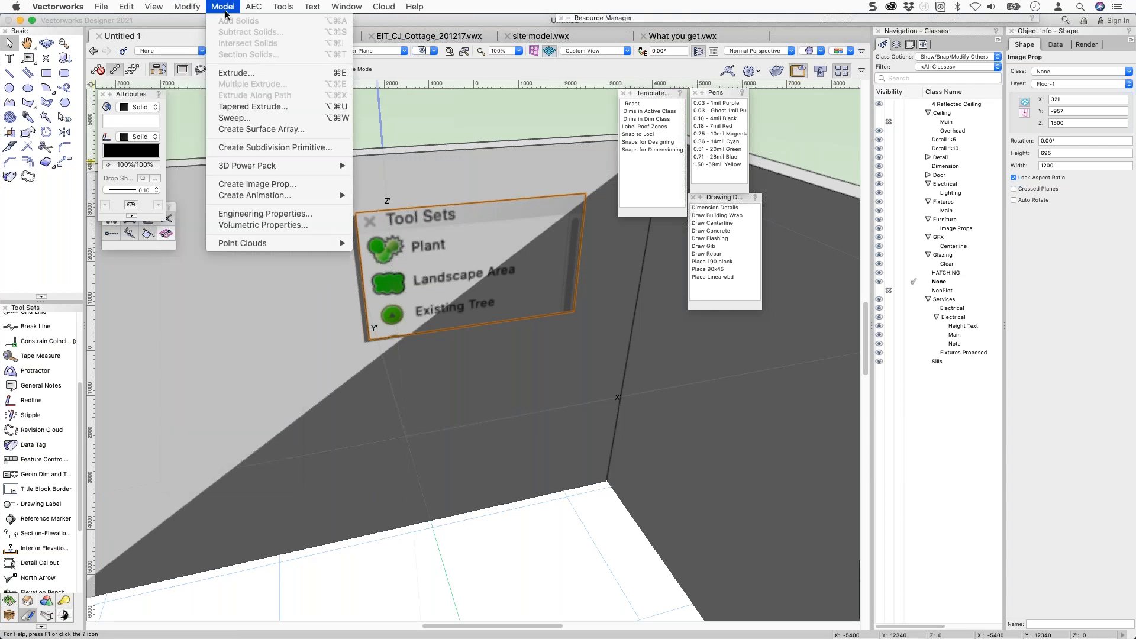
click(267, 184)
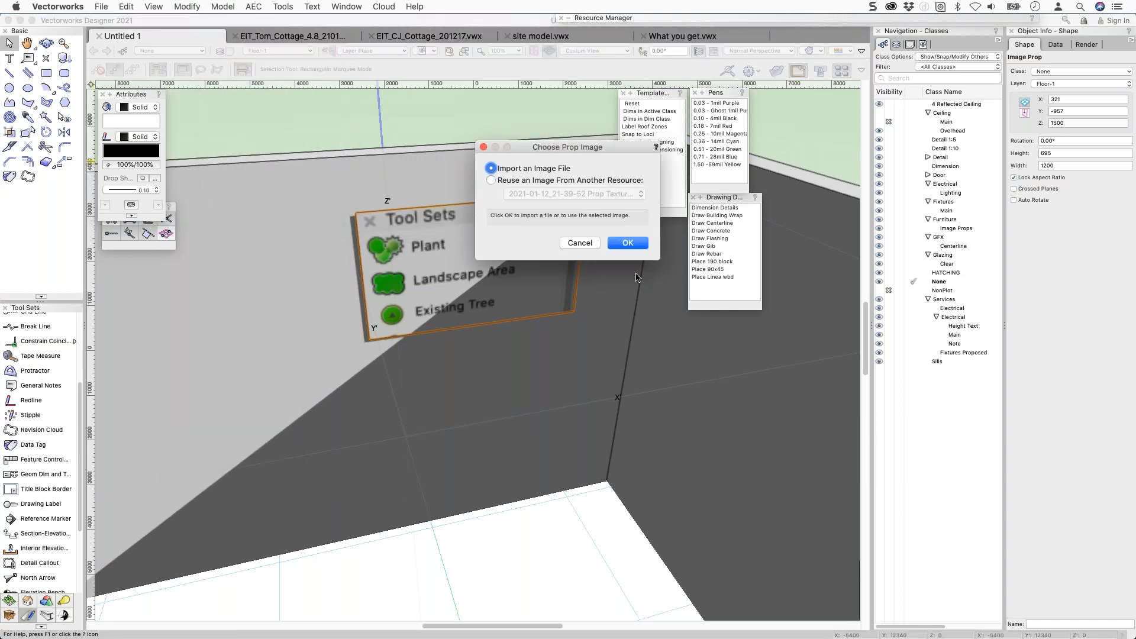
click(627, 243)
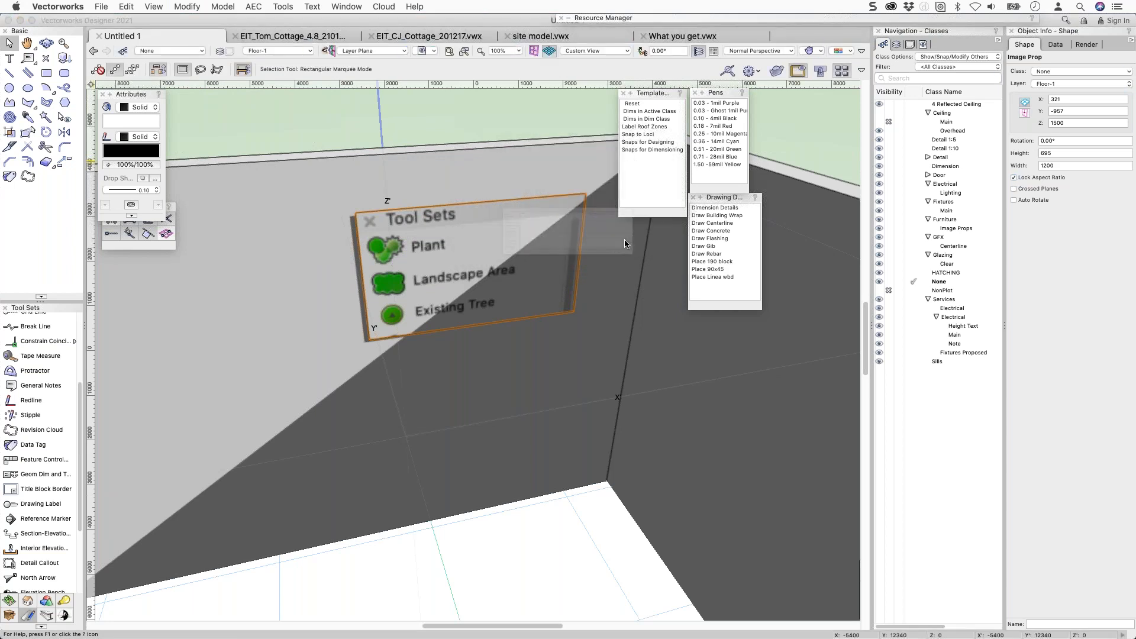
click(375, 200)
double_click(375, 200)
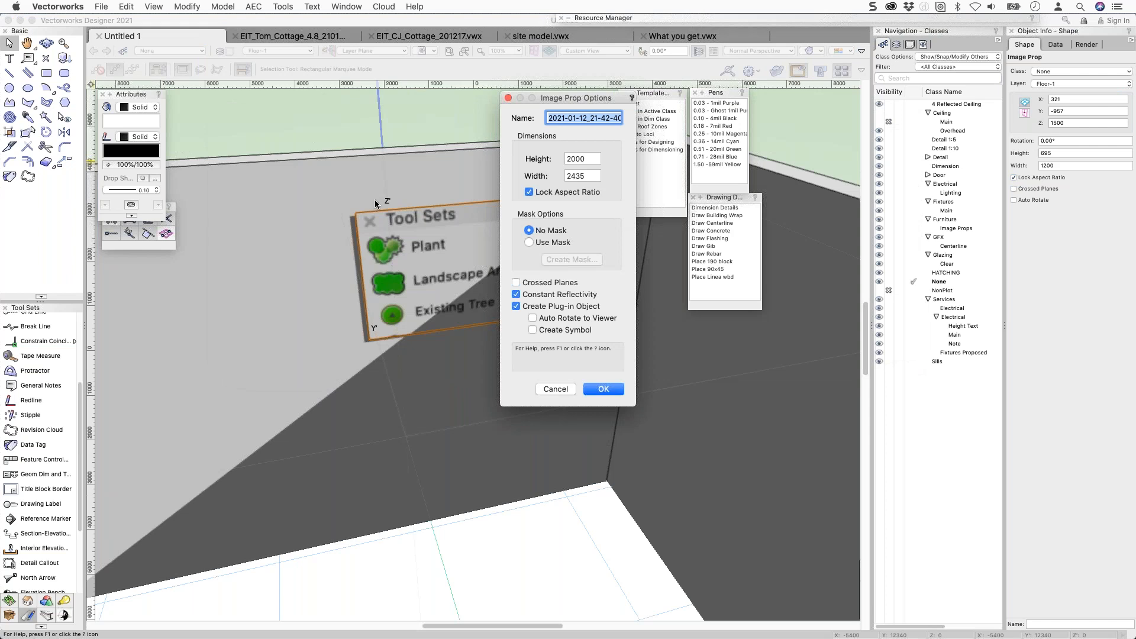
click(531, 298)
key(Return)
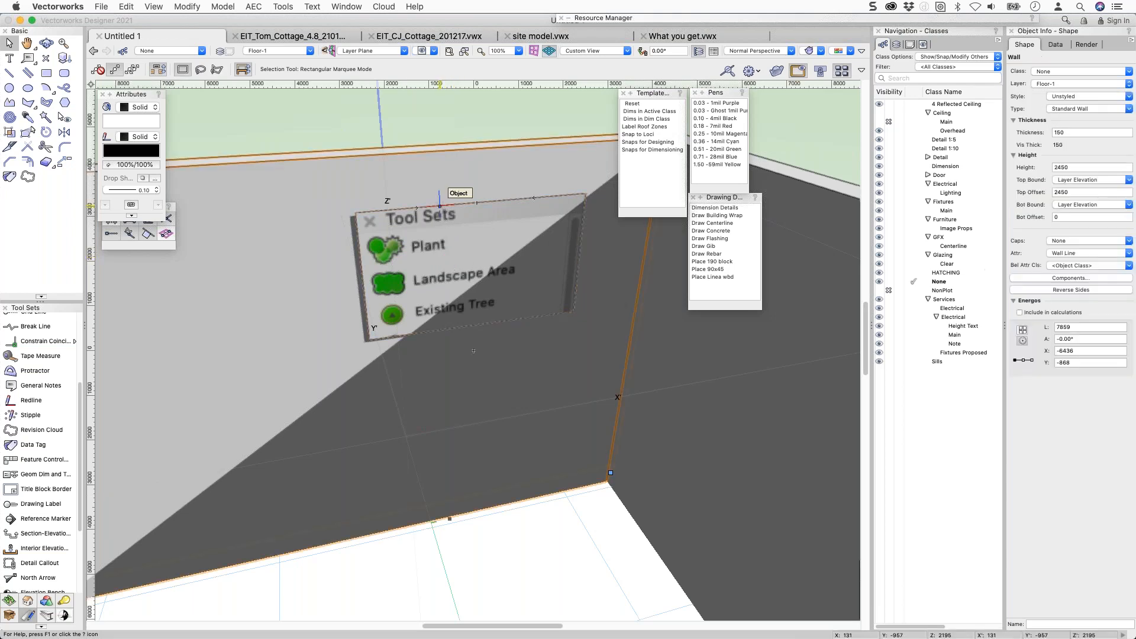
drag(960, 229, 956, 237)
click(374, 251)
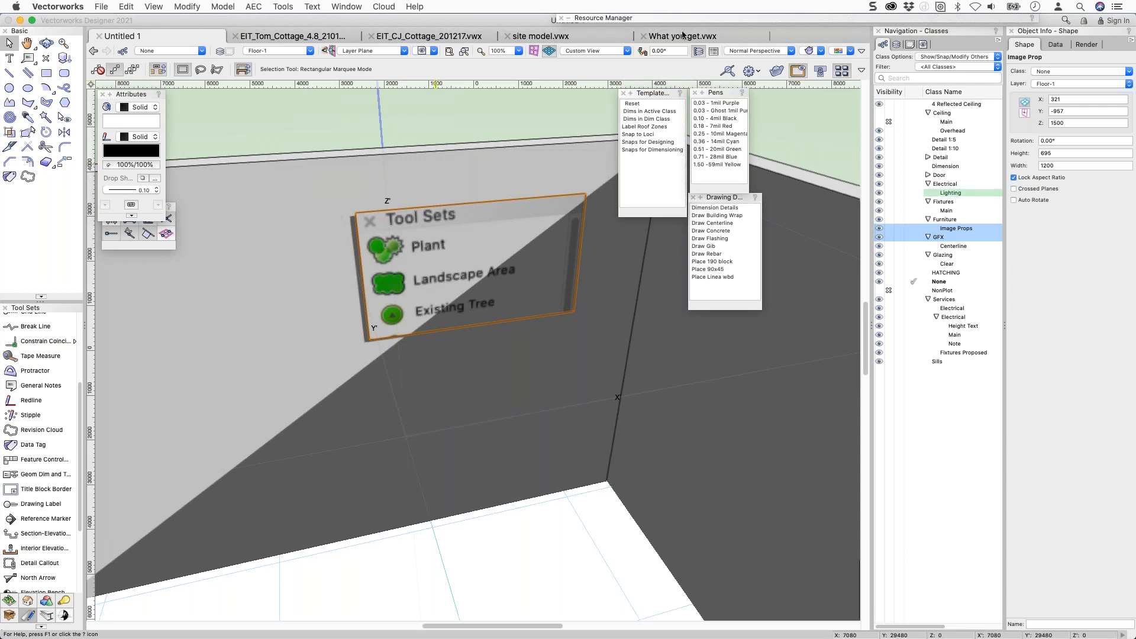
Show Untitled 1's resources under Open Files and scroll through its thumbnails.
mouse_move(761, 18)
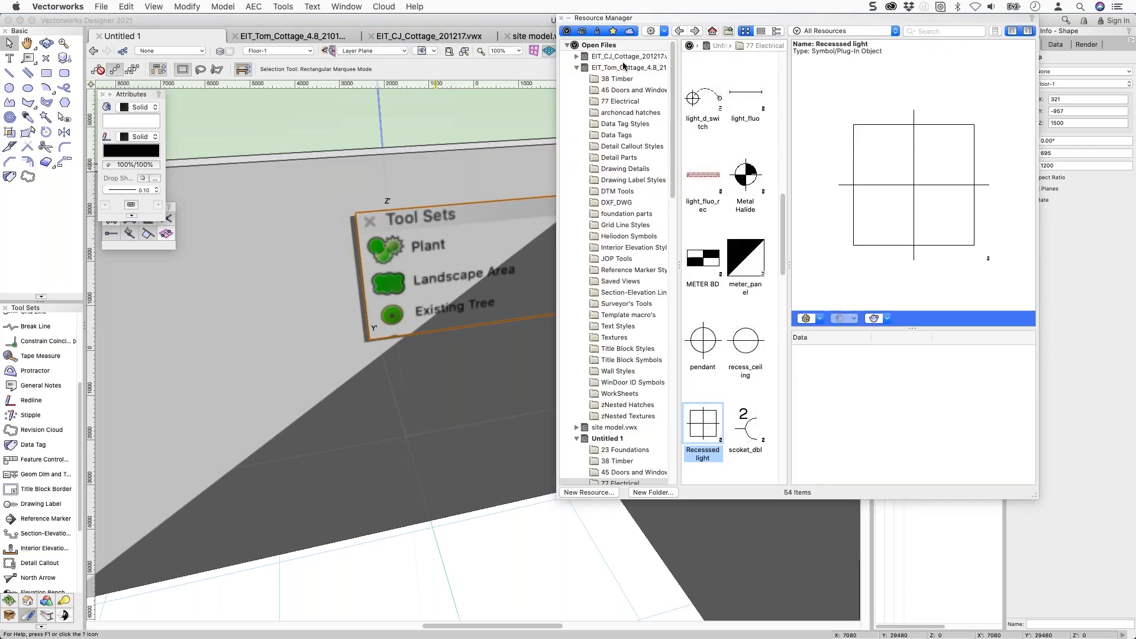
scroll(644, 386, down, 6)
click(614, 248)
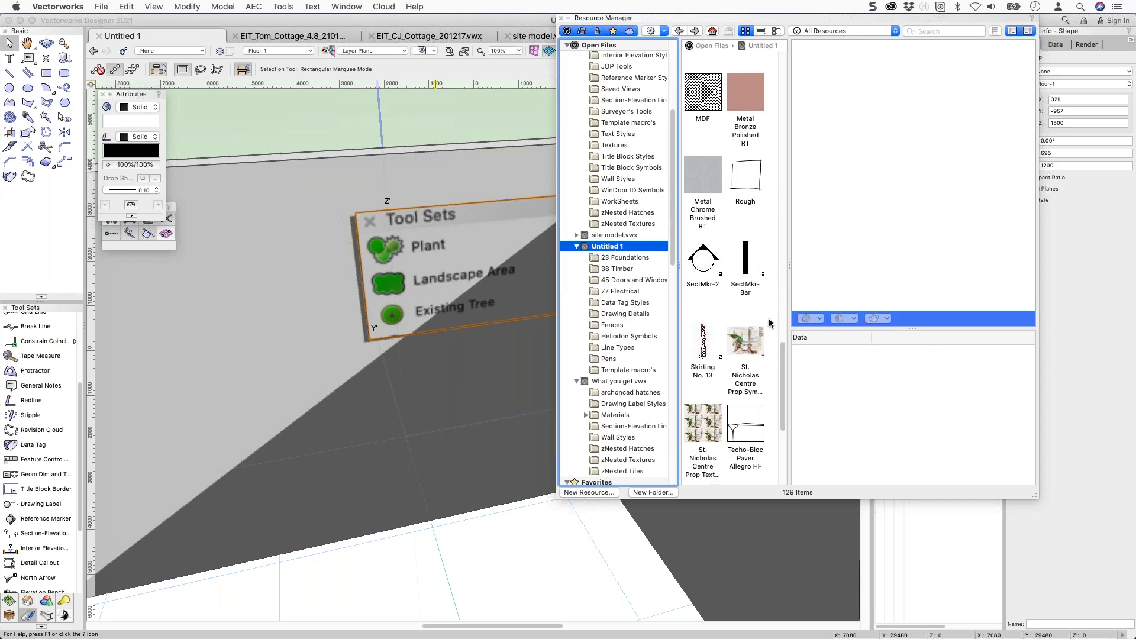
scroll(764, 325, down, 2)
scroll(762, 324, down, 6)
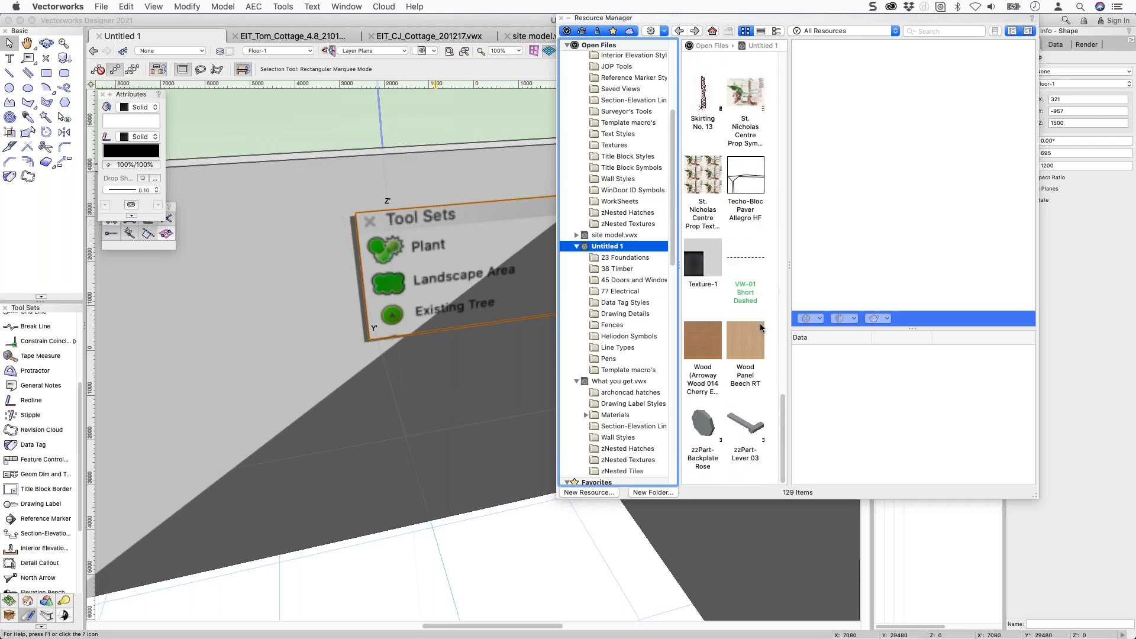
scroll(759, 324, up, 6)
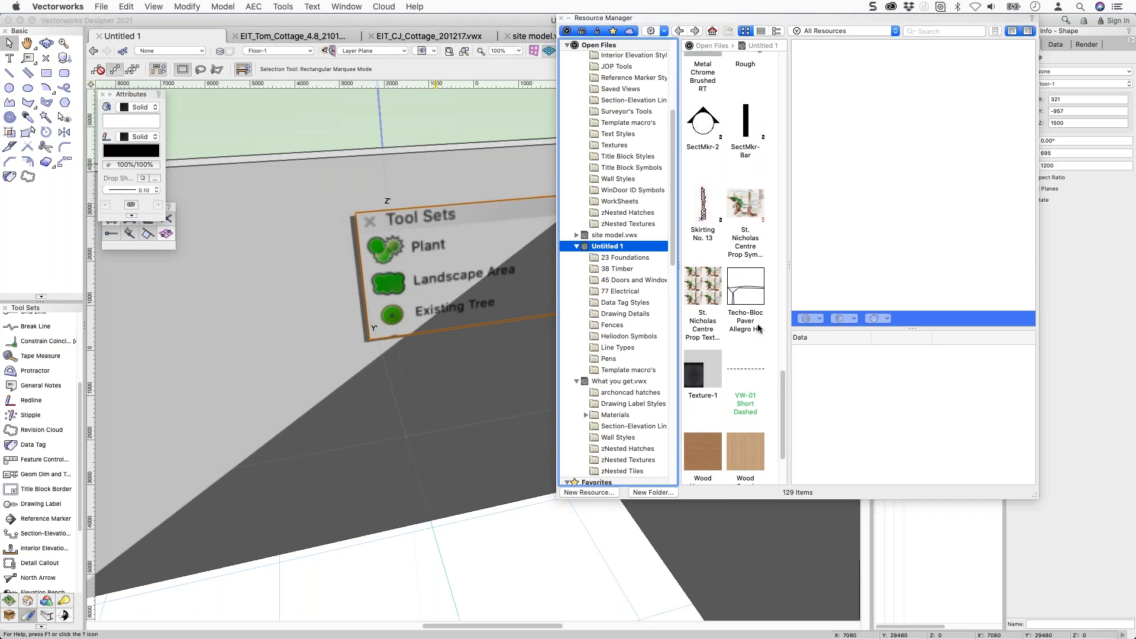
scroll(758, 310, up, 10)
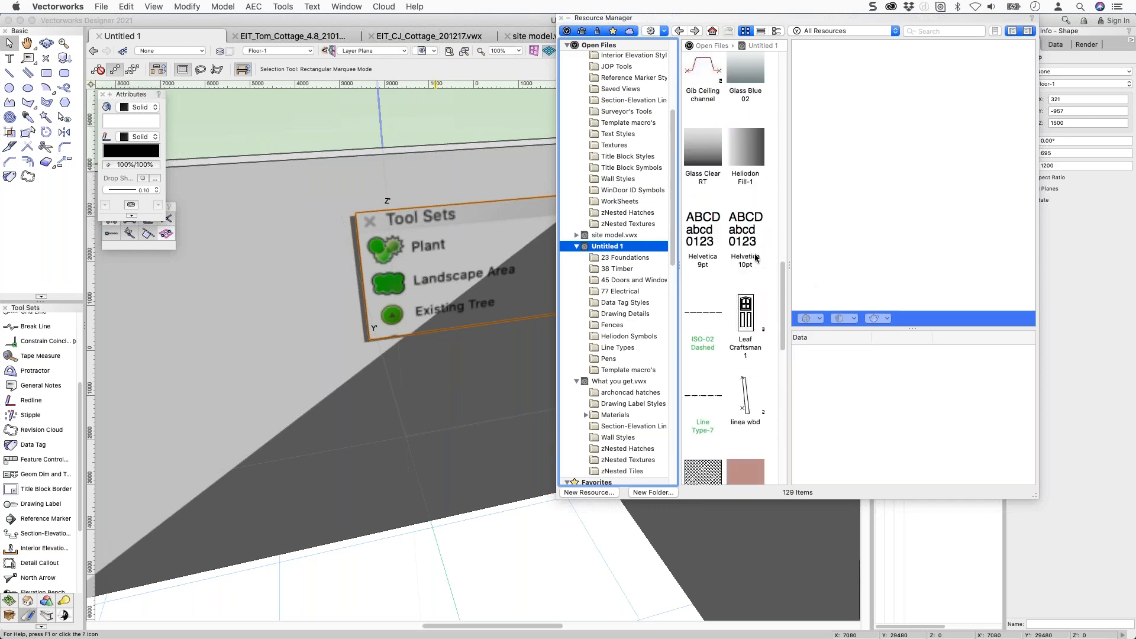
scroll(757, 251, up, 15)
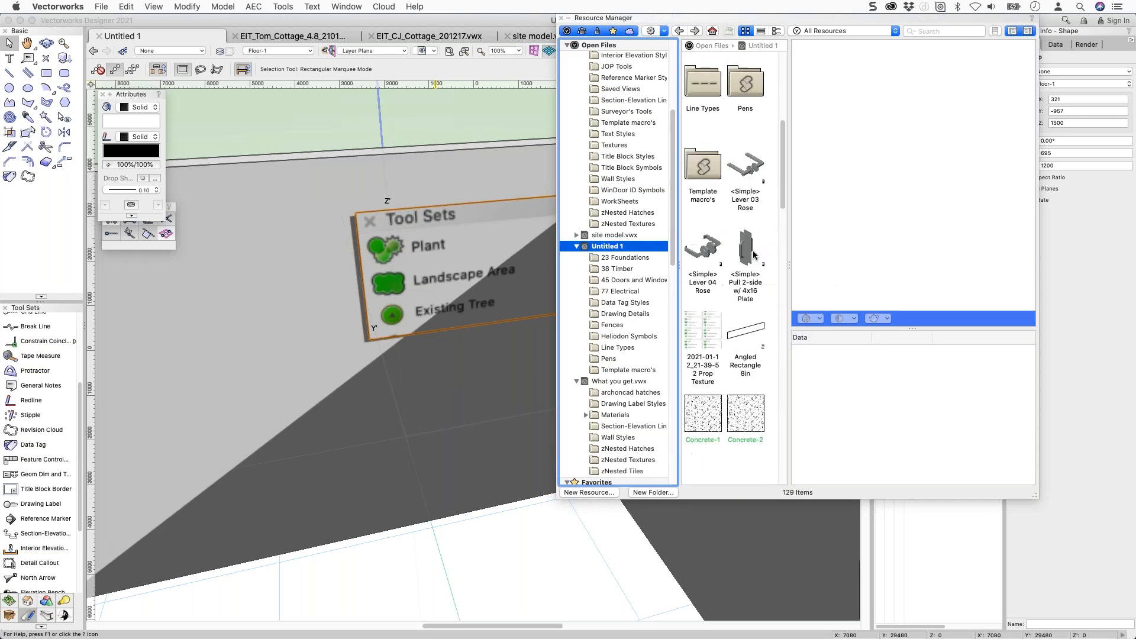
scroll(754, 255, up, 5)
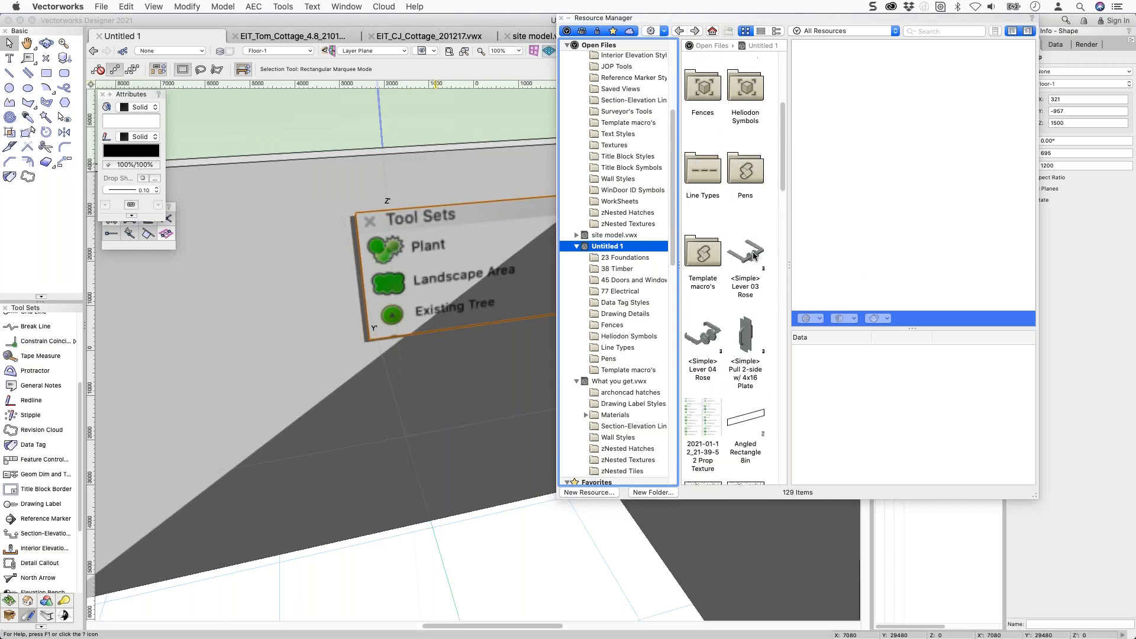
scroll(755, 256, up, 1)
scroll(754, 256, up, 2)
scroll(755, 256, up, 3)
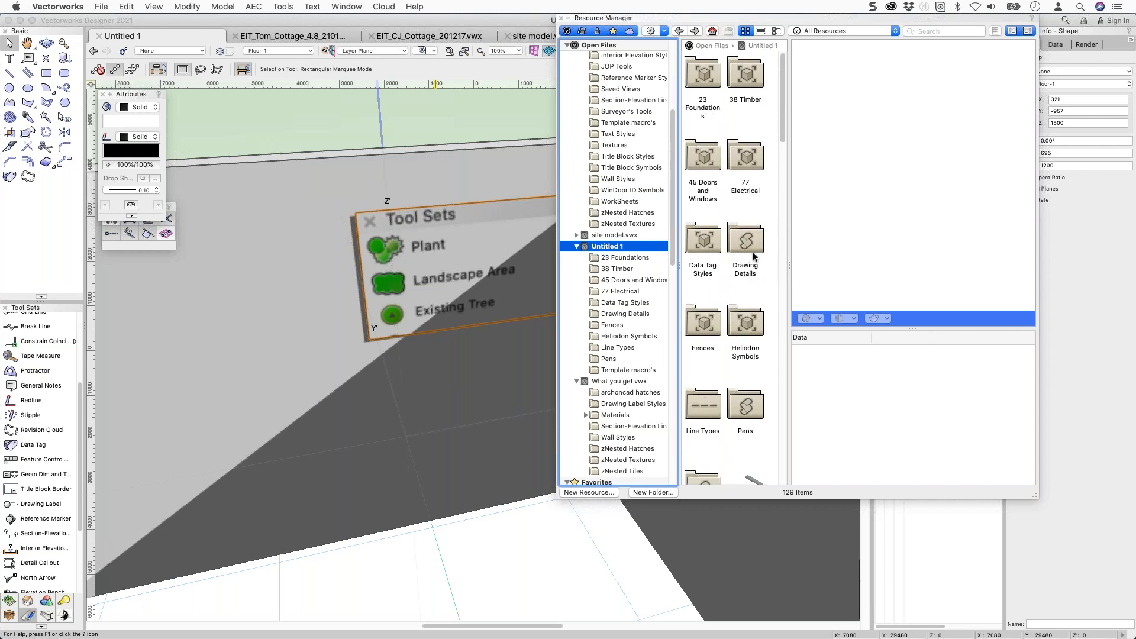
Select the 2021-01-12_21-39-52 Prop Texture and bring up its context menu.
scroll(754, 256, down, 1)
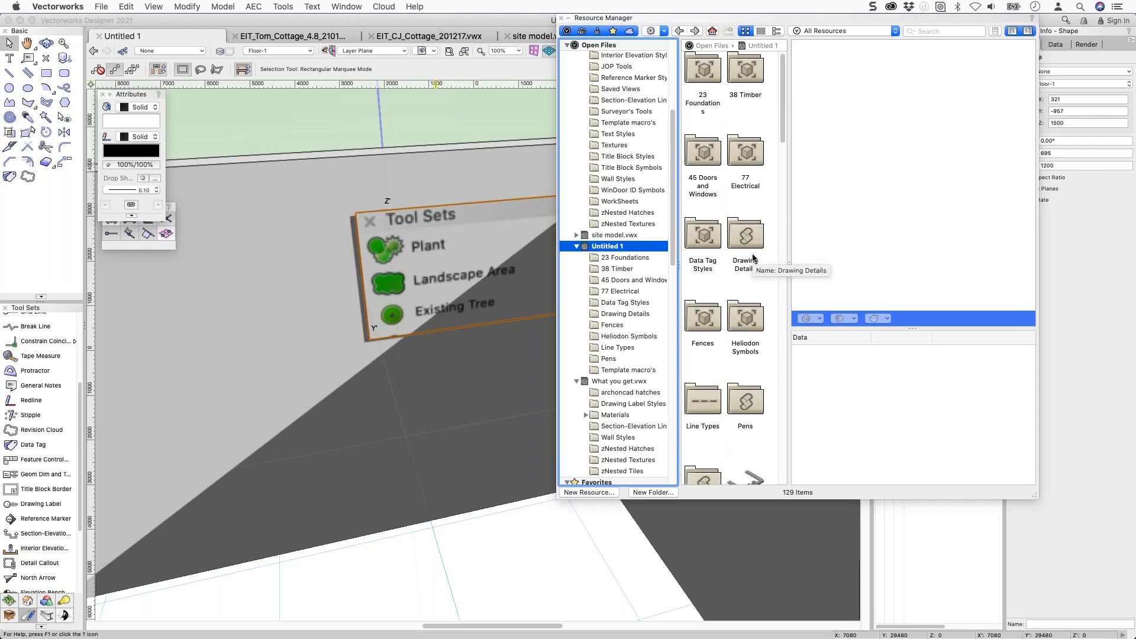
scroll(755, 257, down, 10)
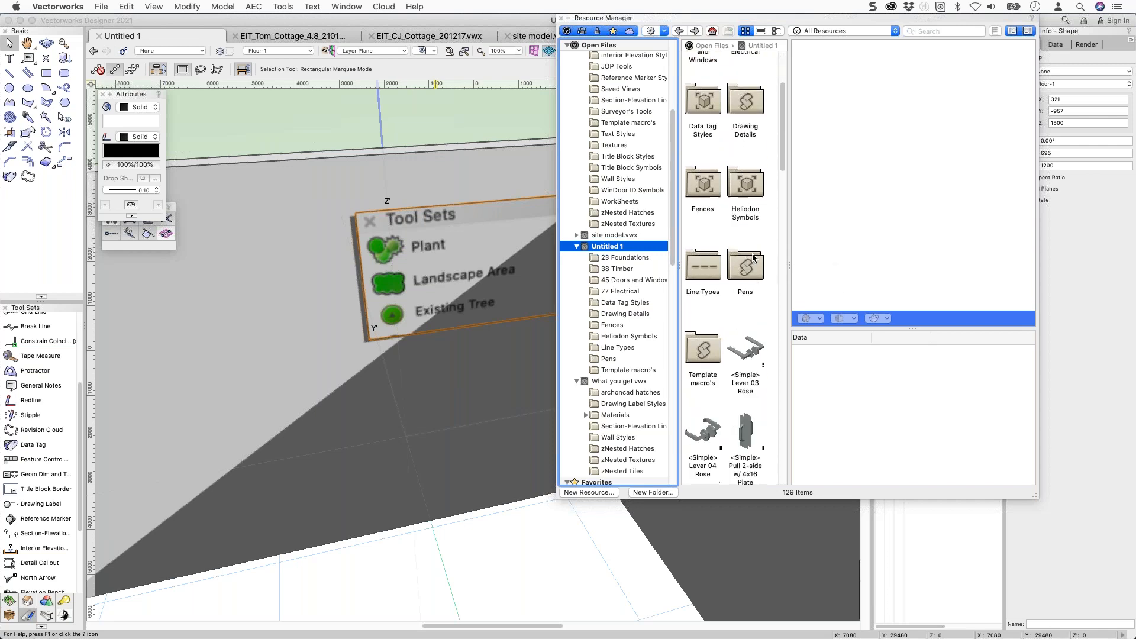
click(700, 334)
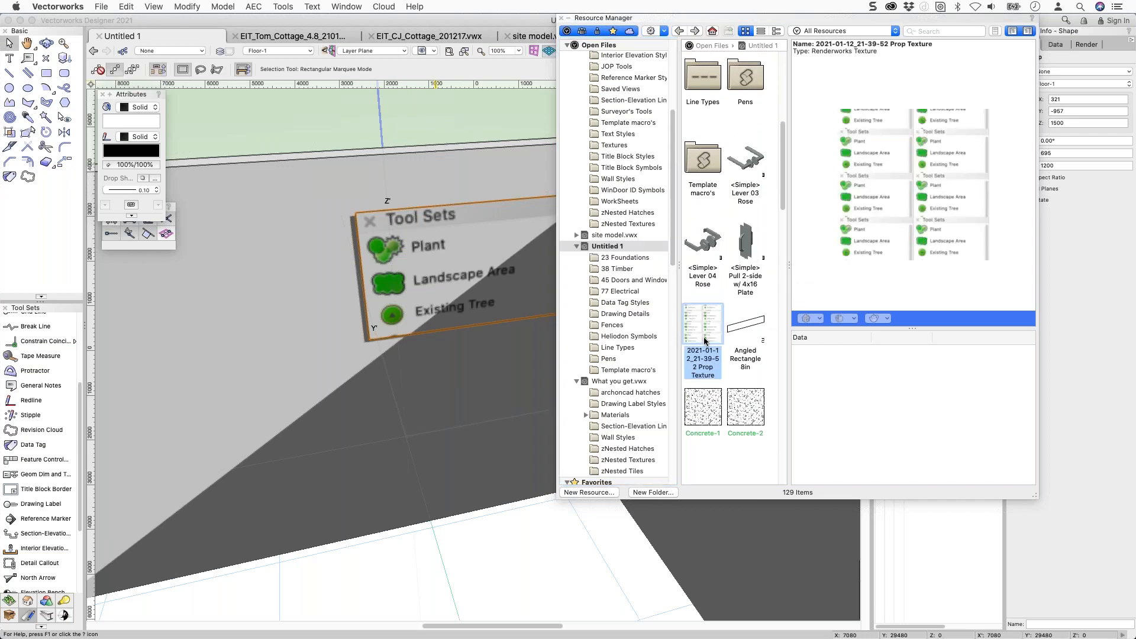
right_click(704, 341)
Change the Prop Texture's reflectivity shader from Glow to None and apply it.
click(728, 413)
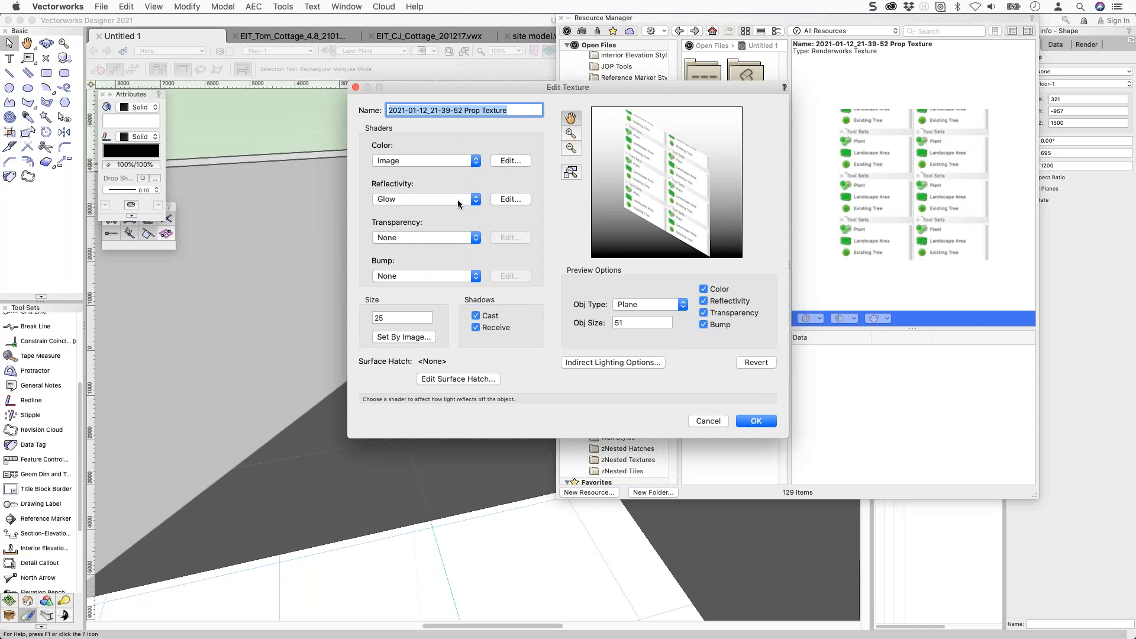
click(505, 201)
key(Escape)
click(422, 200)
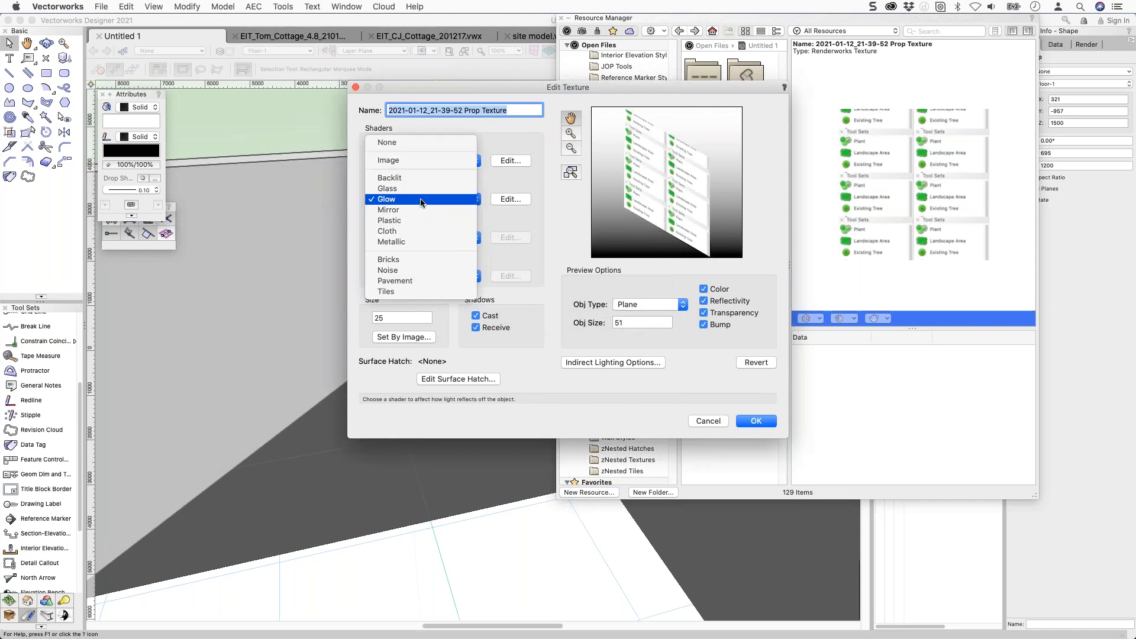
click(422, 146)
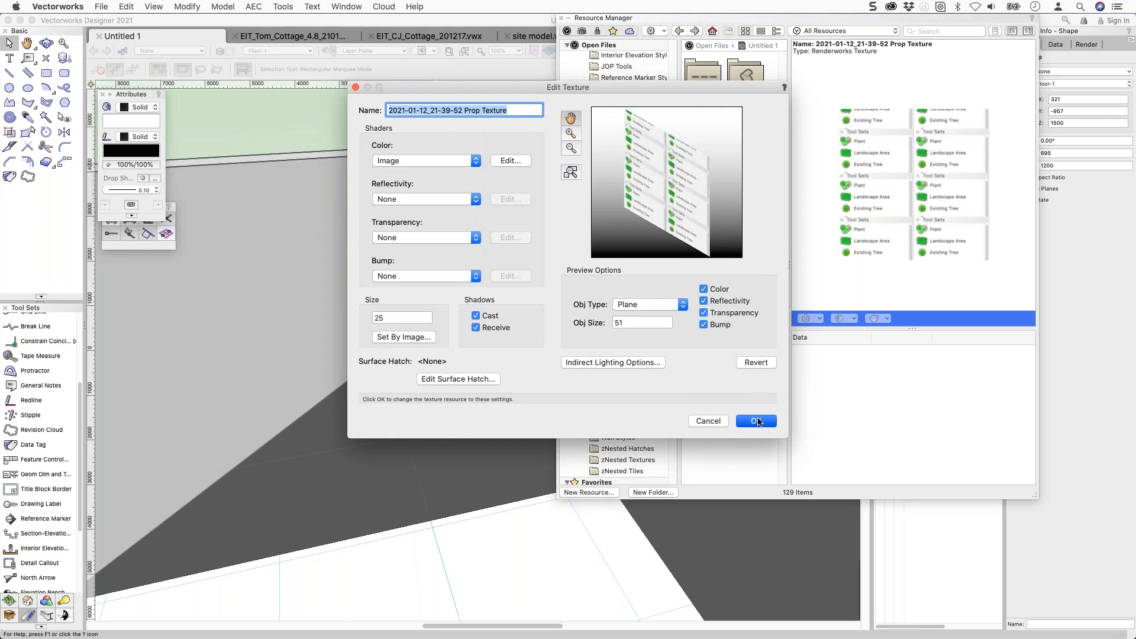
click(757, 421)
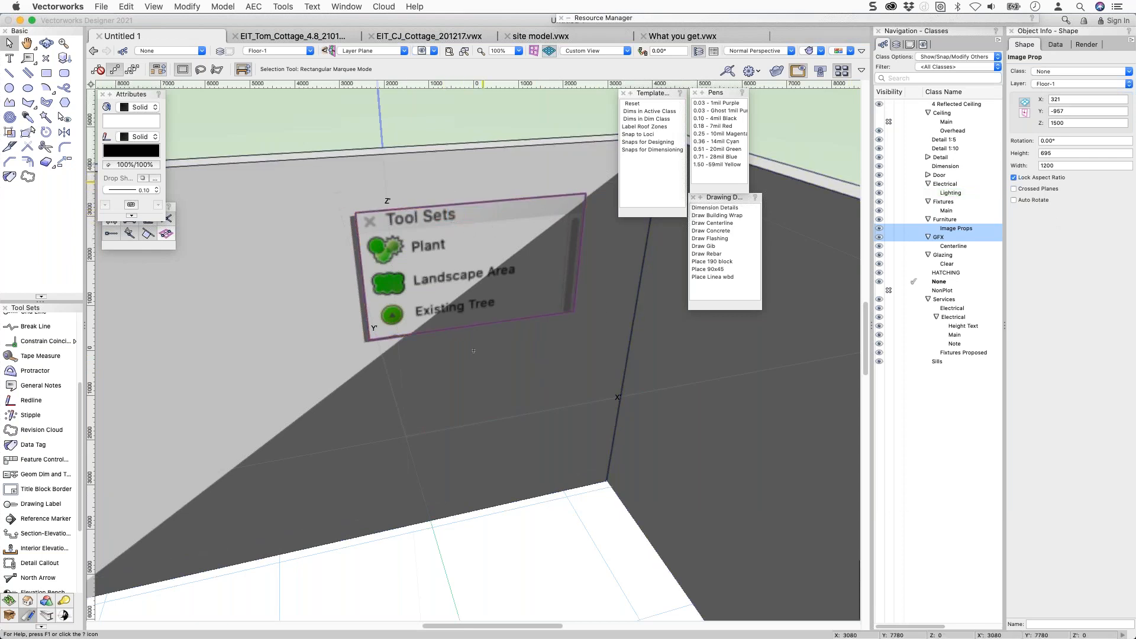
mouse_move(772, 22)
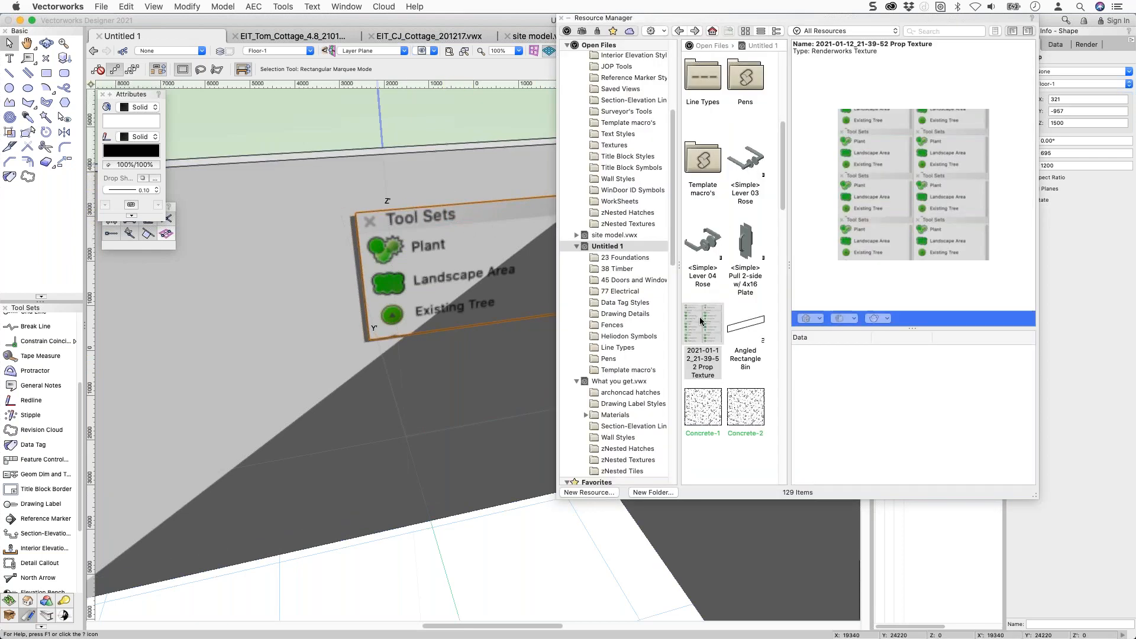
Set the Prop Texture's reflectivity back to Glow, leaving its settings unchanged, and apply it.
right_click(700, 317)
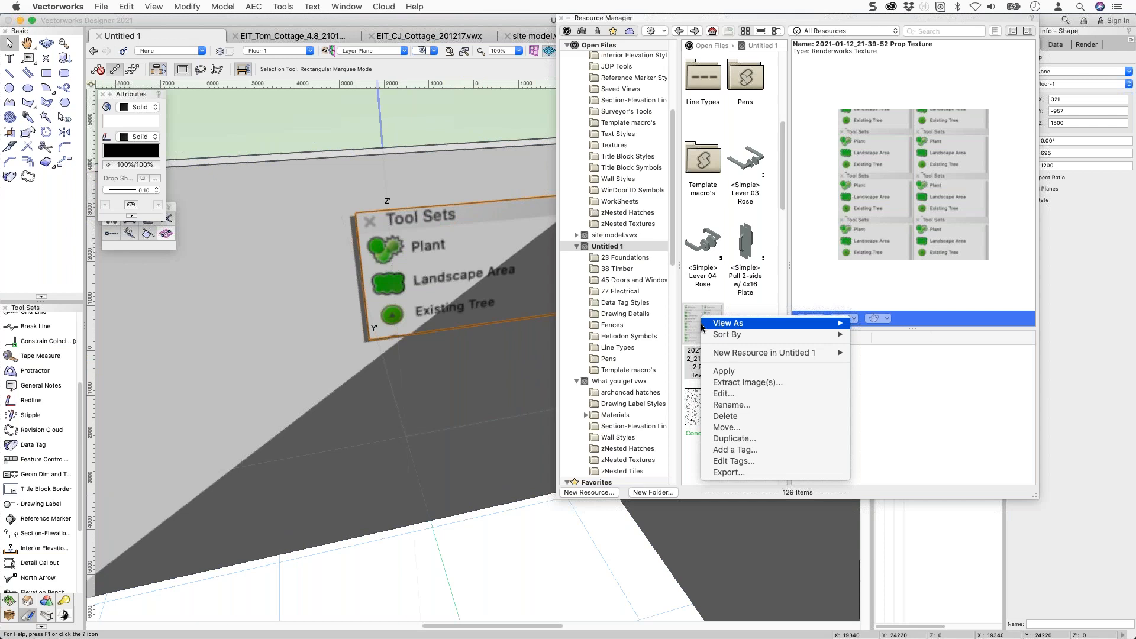
click(713, 392)
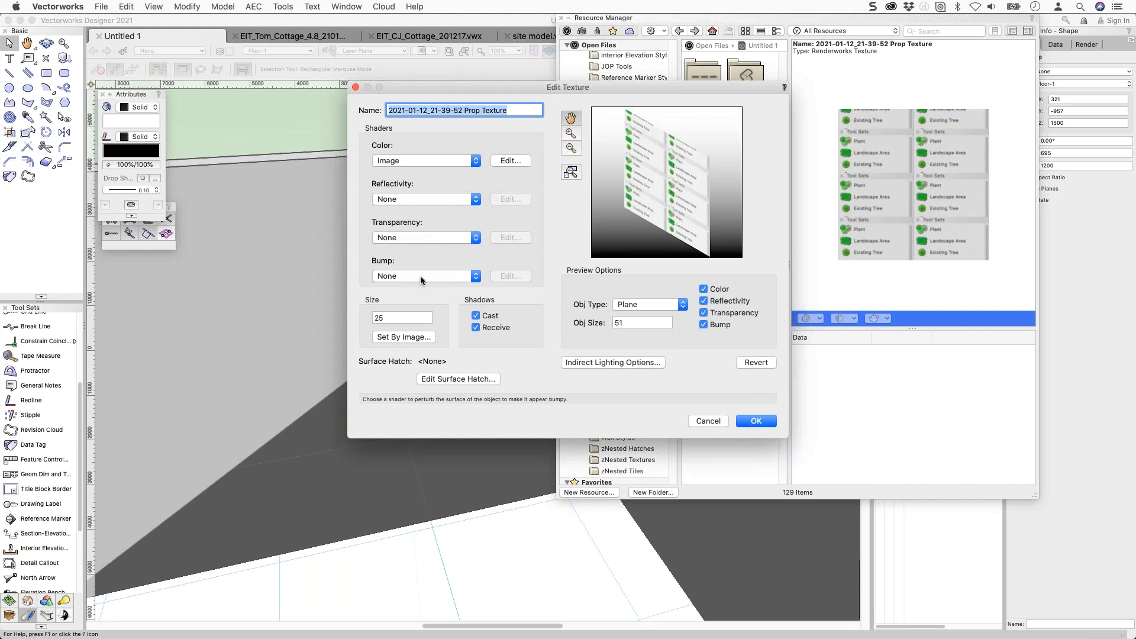
click(437, 199)
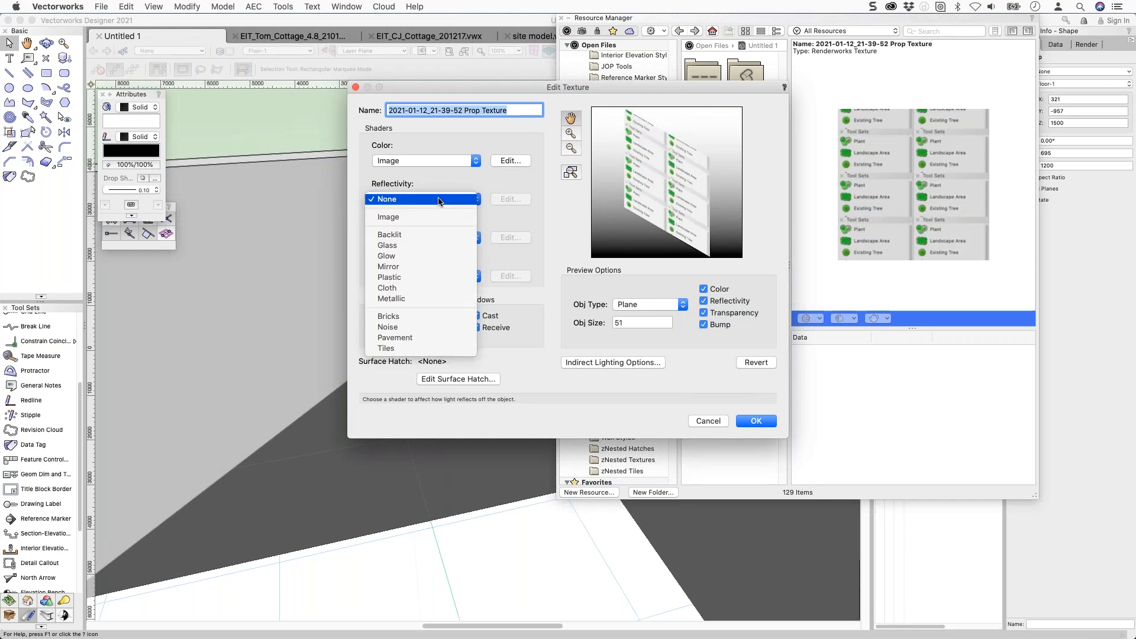
click(423, 259)
click(510, 199)
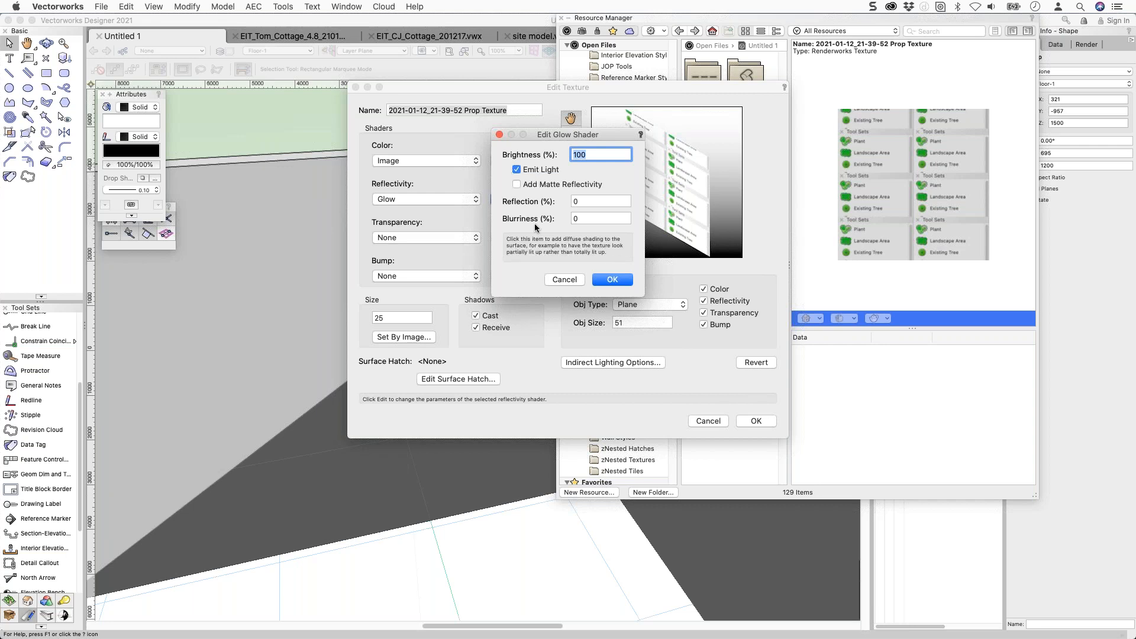
click(564, 280)
click(447, 201)
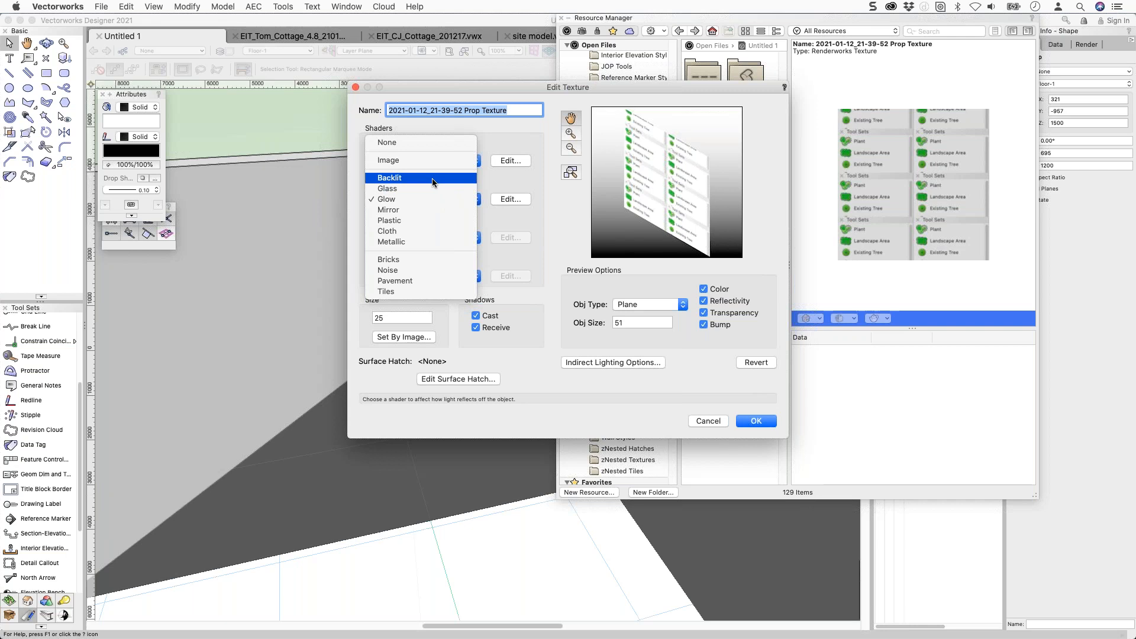
click(508, 364)
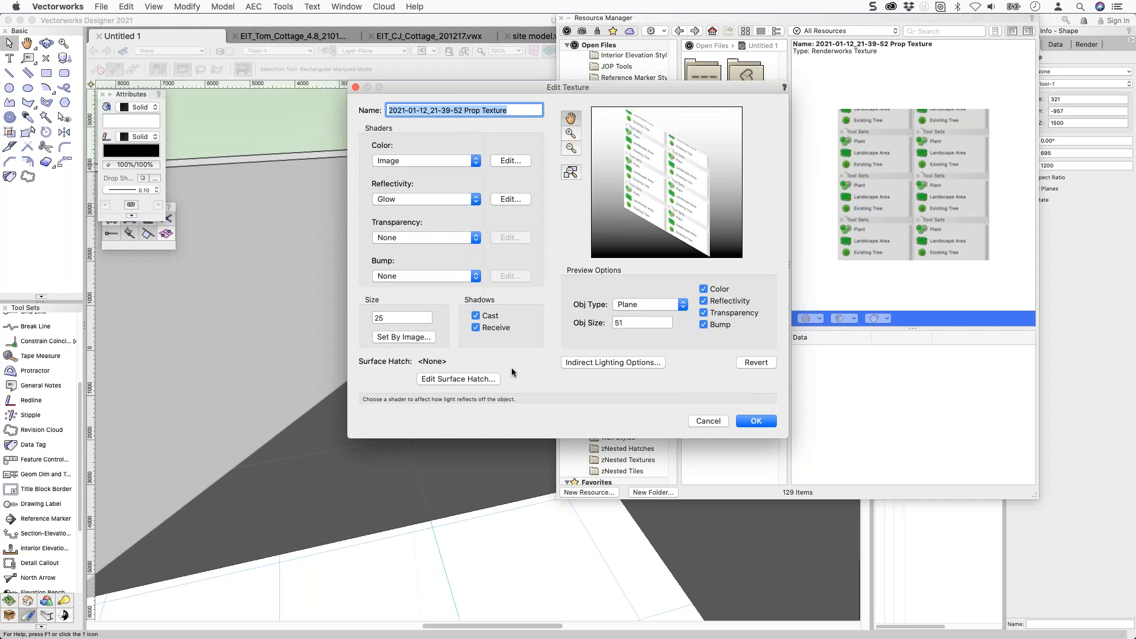
click(755, 421)
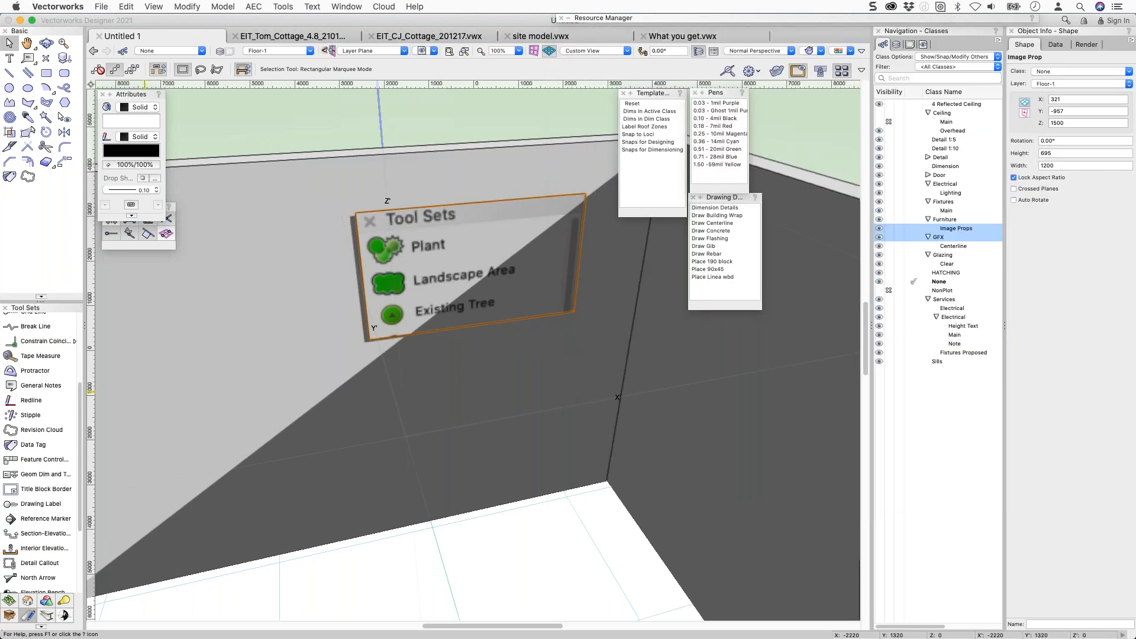
Drag the Tool Sets image prop to the right along the wall.
key(super+Tab)
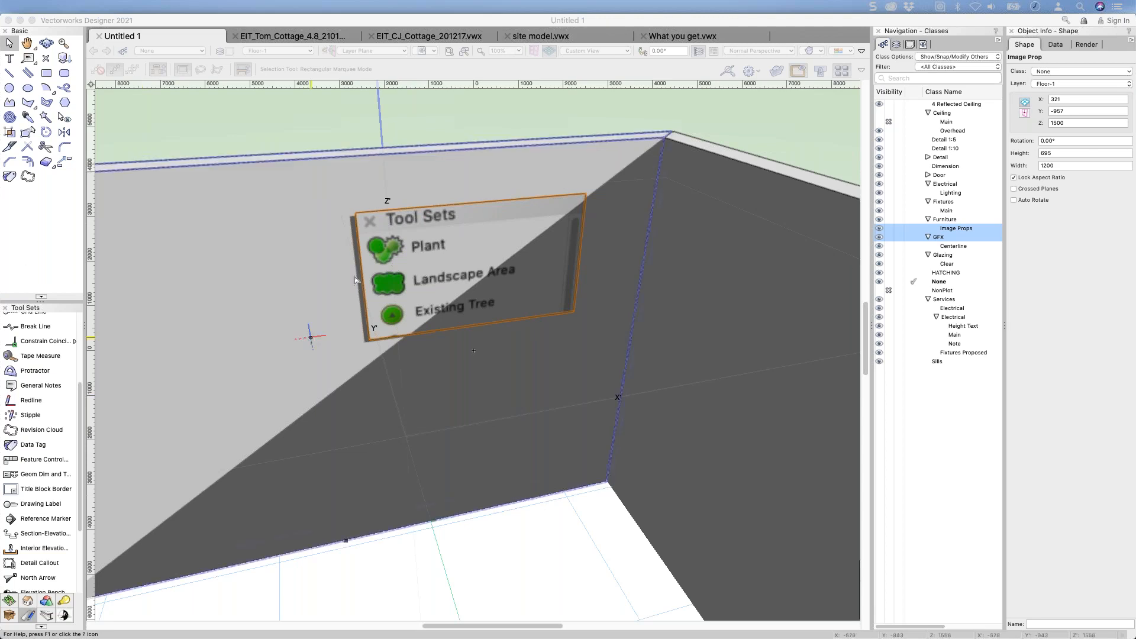
click(387, 221)
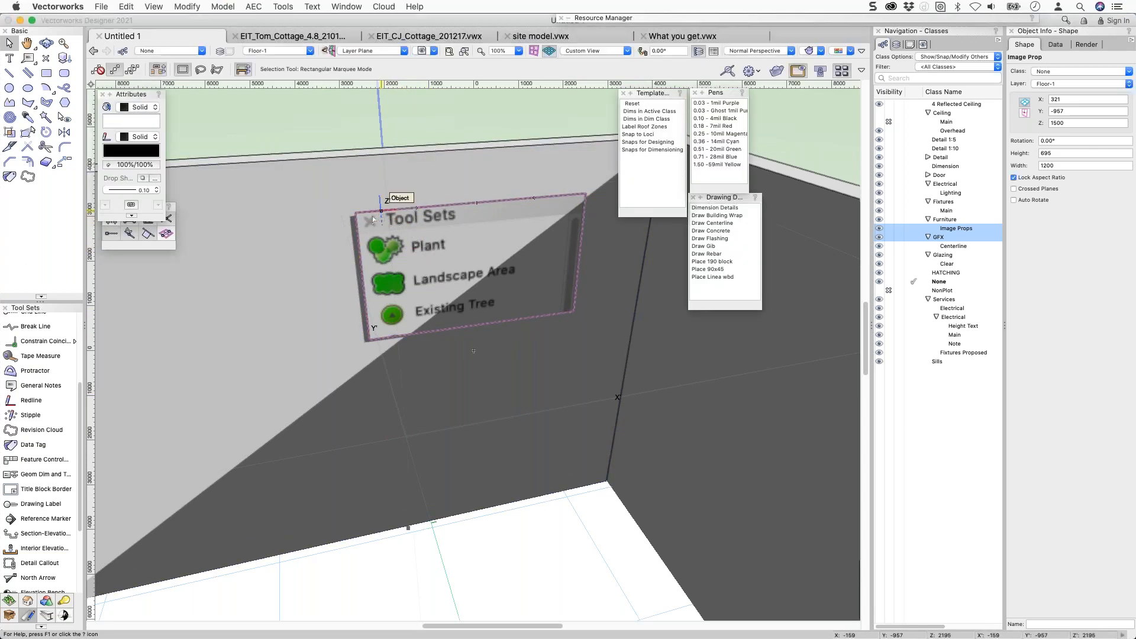
drag(372, 212, 439, 209)
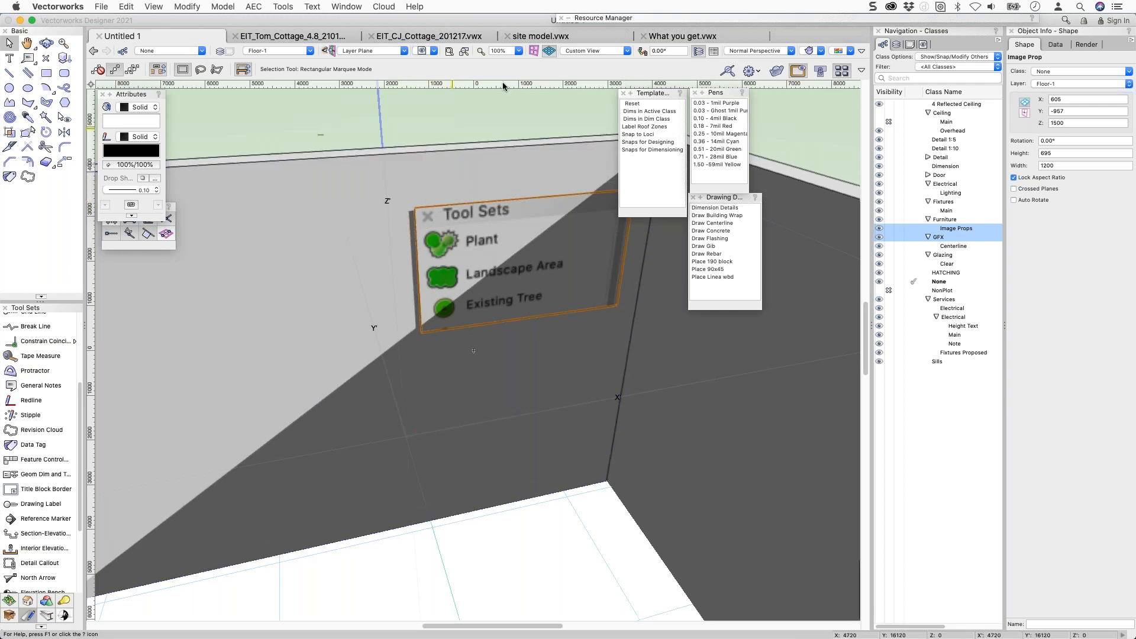
mouse_move(639, 21)
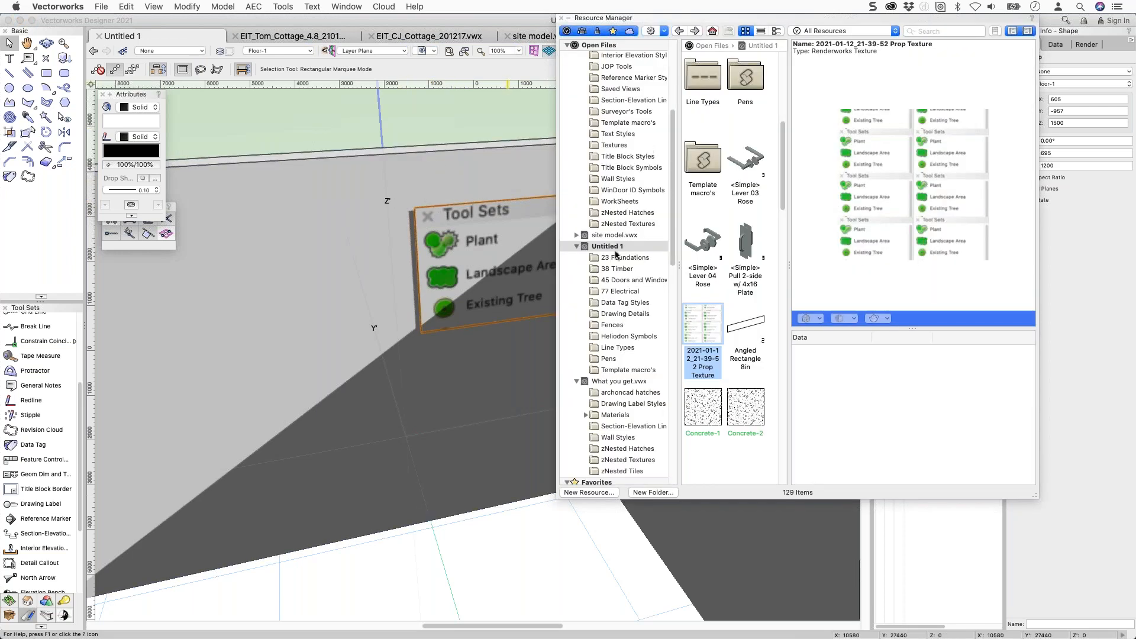
Enable Add Matte Reflectivity at 100 brightness in the Prop Texture's Glow shader and apply.
right_click(694, 304)
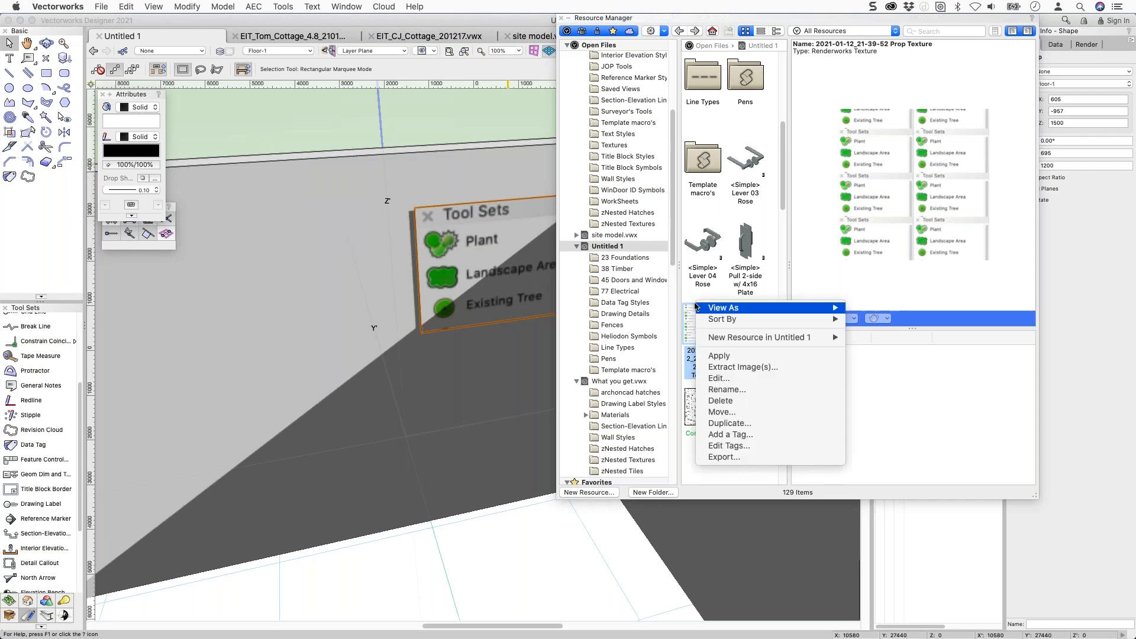
click(728, 381)
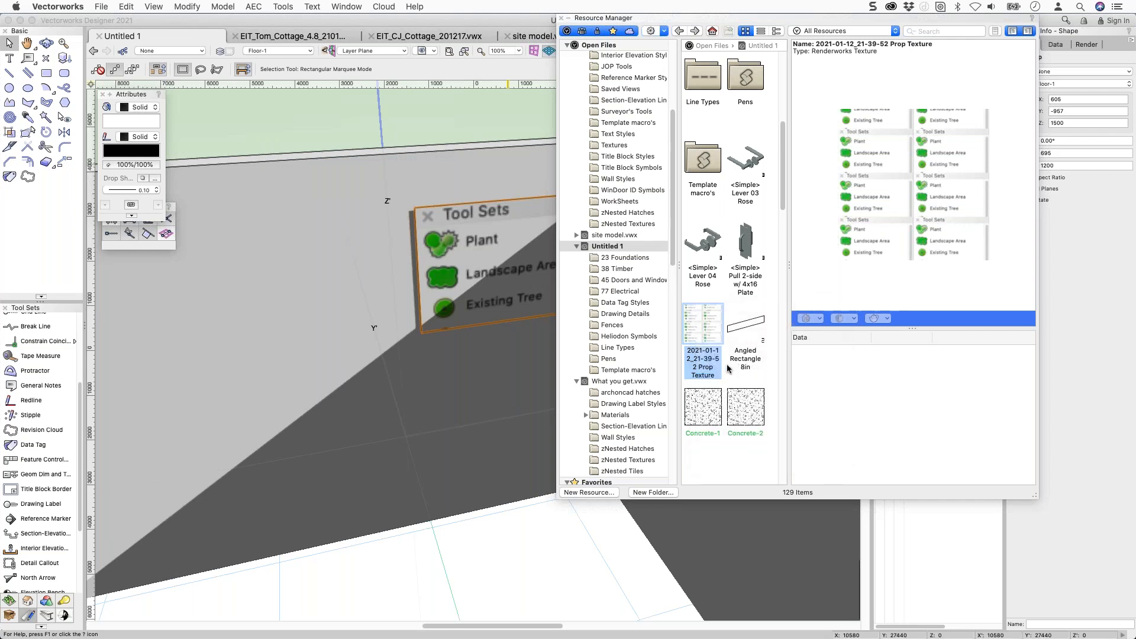
click(508, 200)
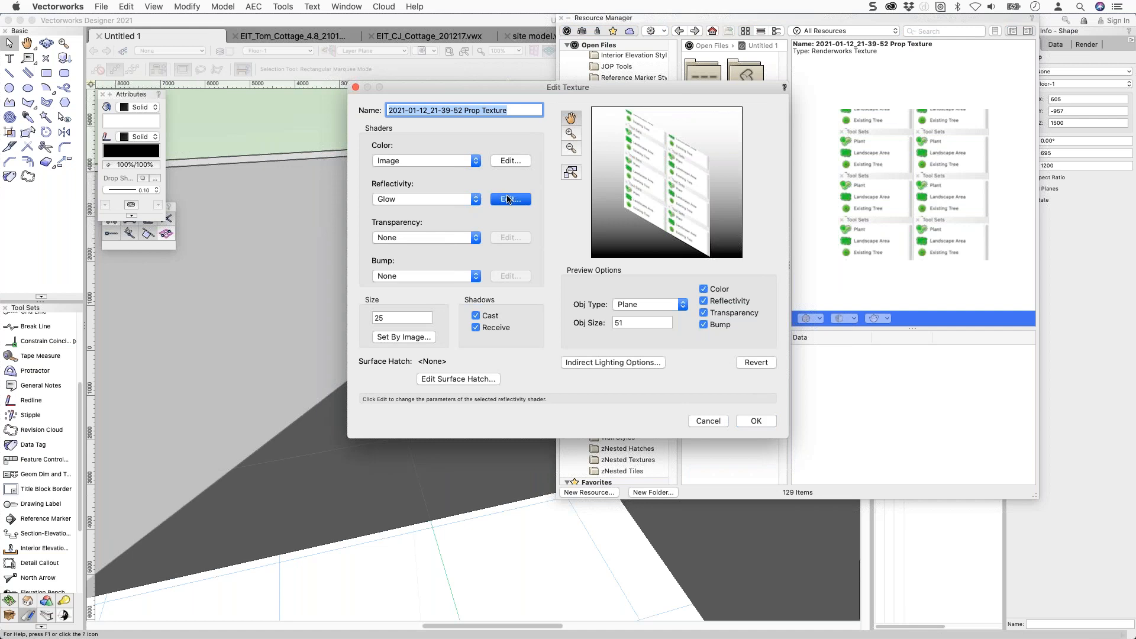
text(500)
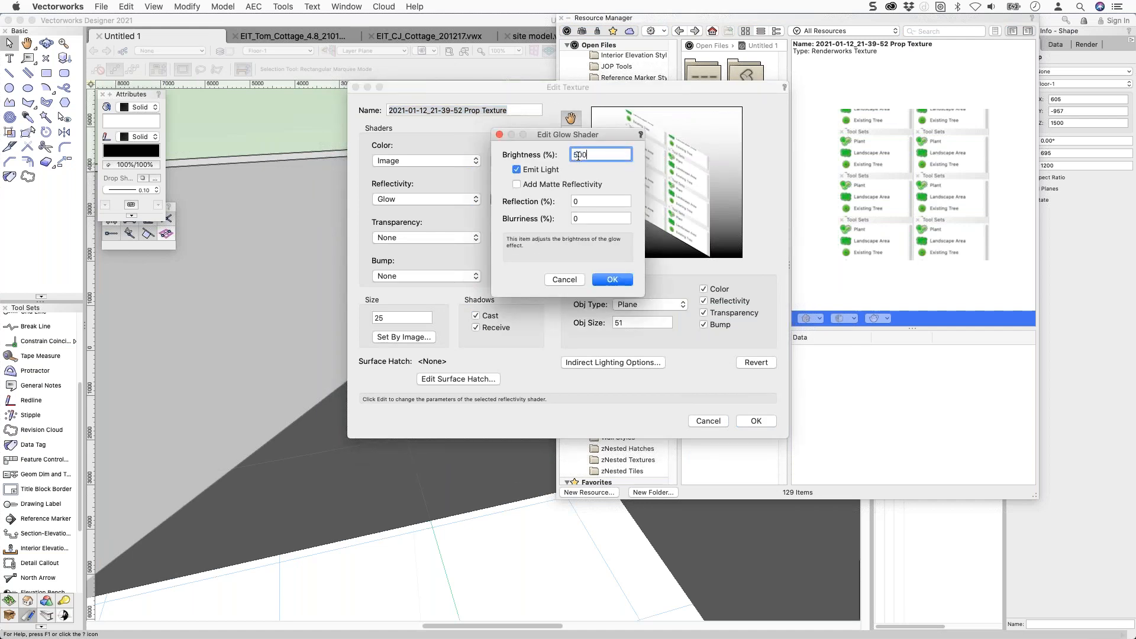
click(547, 186)
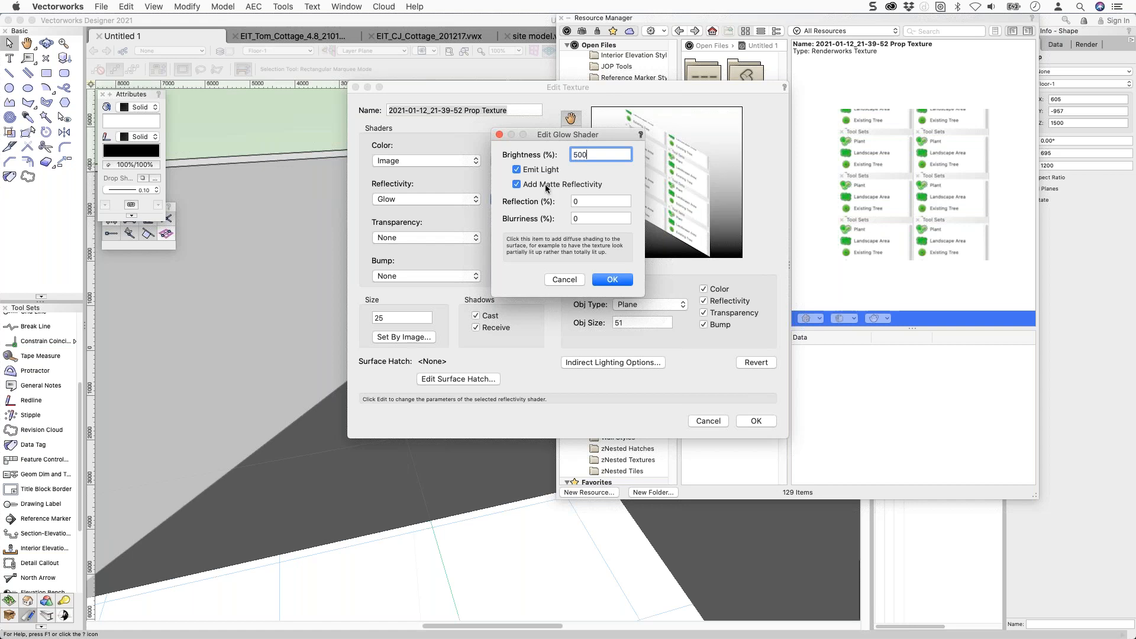
key(super+a)
text(100)
key(Tab)
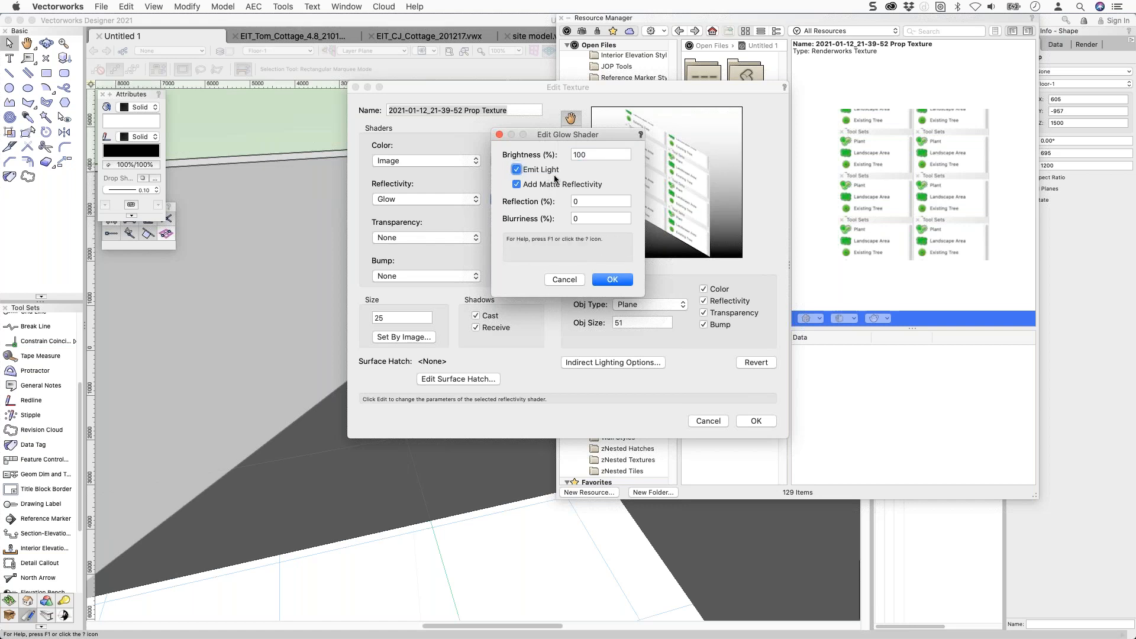
click(622, 279)
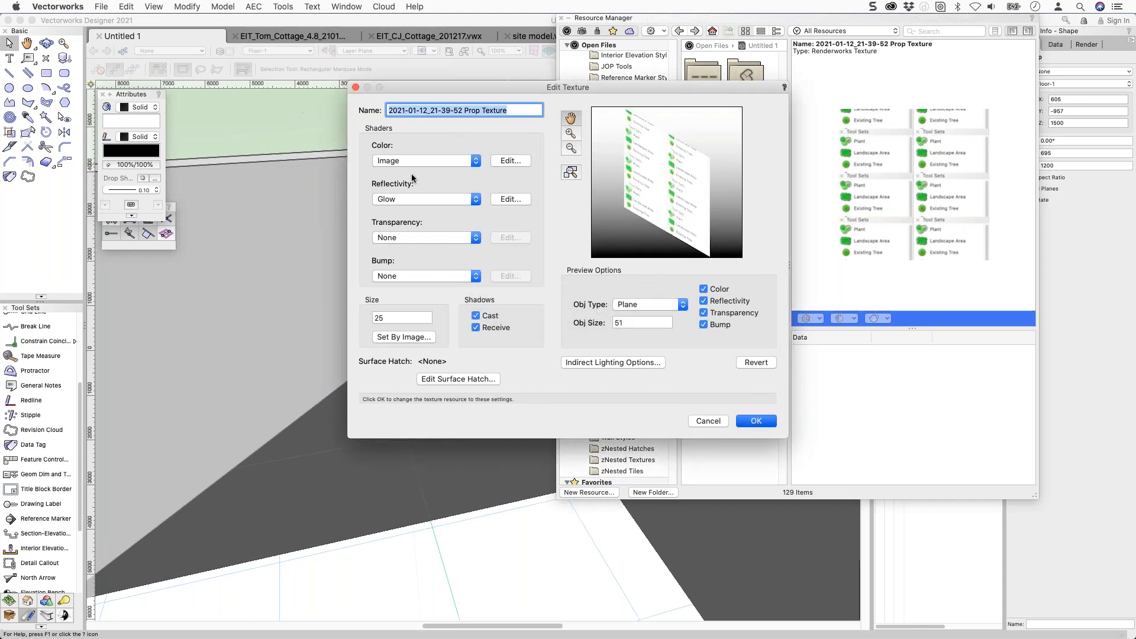
key(Return)
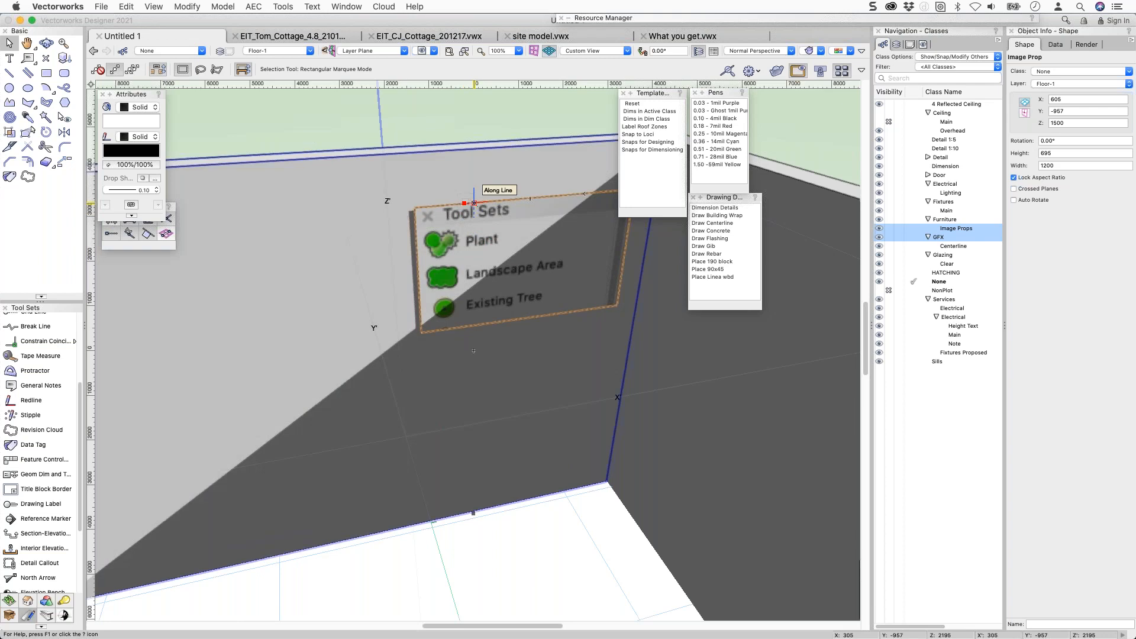
Select the wall behind the Tool Sets prop, then switch over to Safari.
click(471, 203)
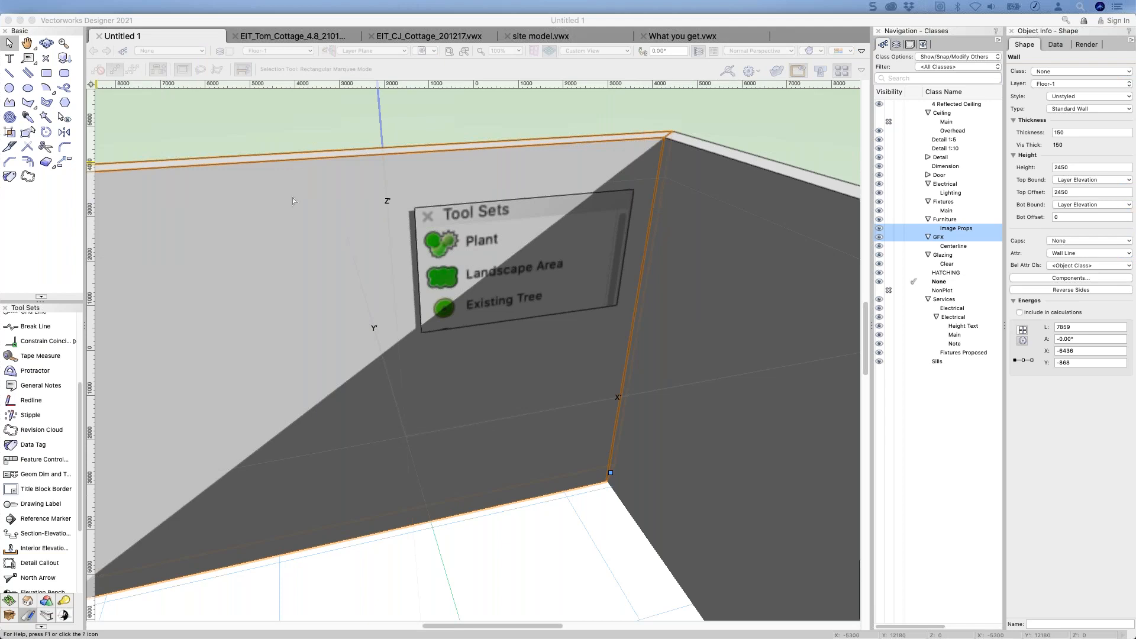
key(super+Tab)
key(super+Tab)
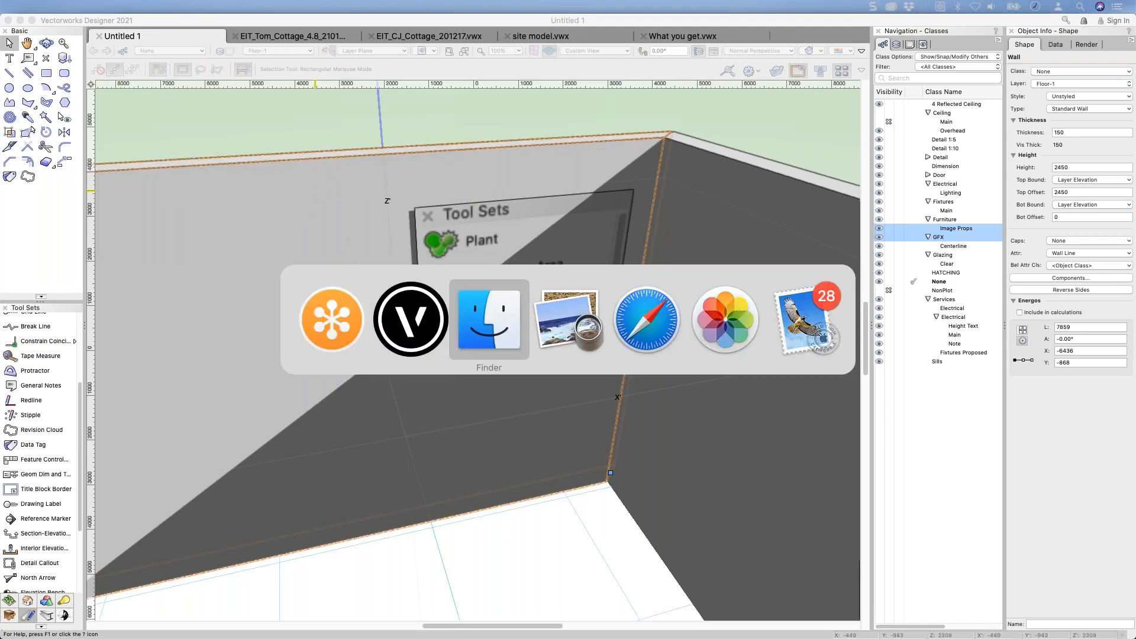
key(super+Tab)
key(super+Tab)
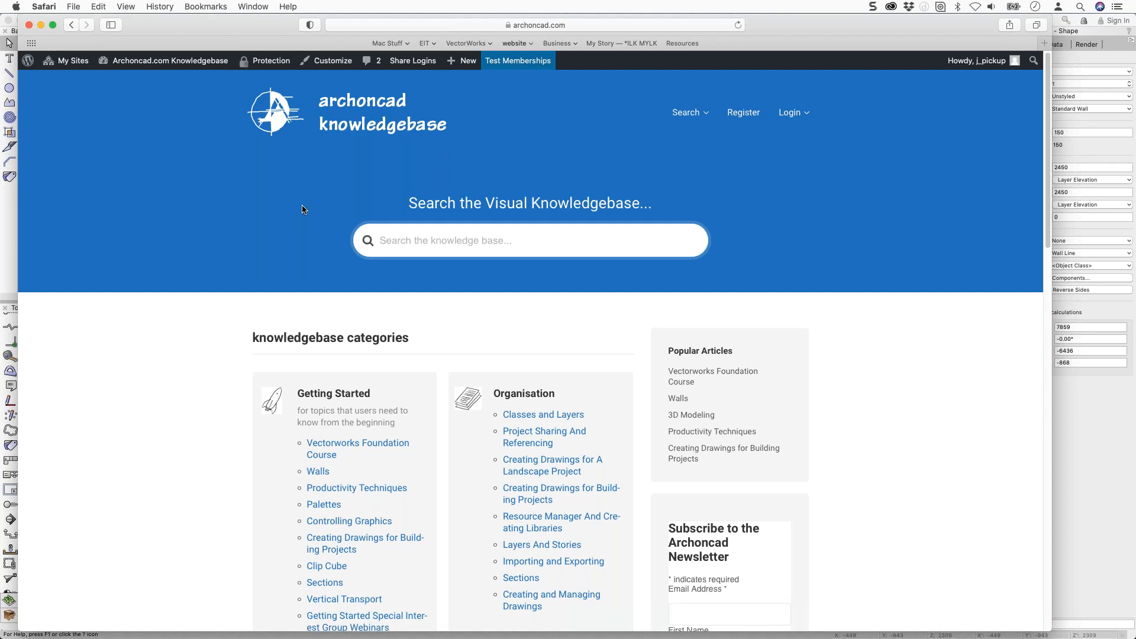
Browse the knowledgebase categories, then enter 'image' in the search box.
scroll(289, 293, down, 15)
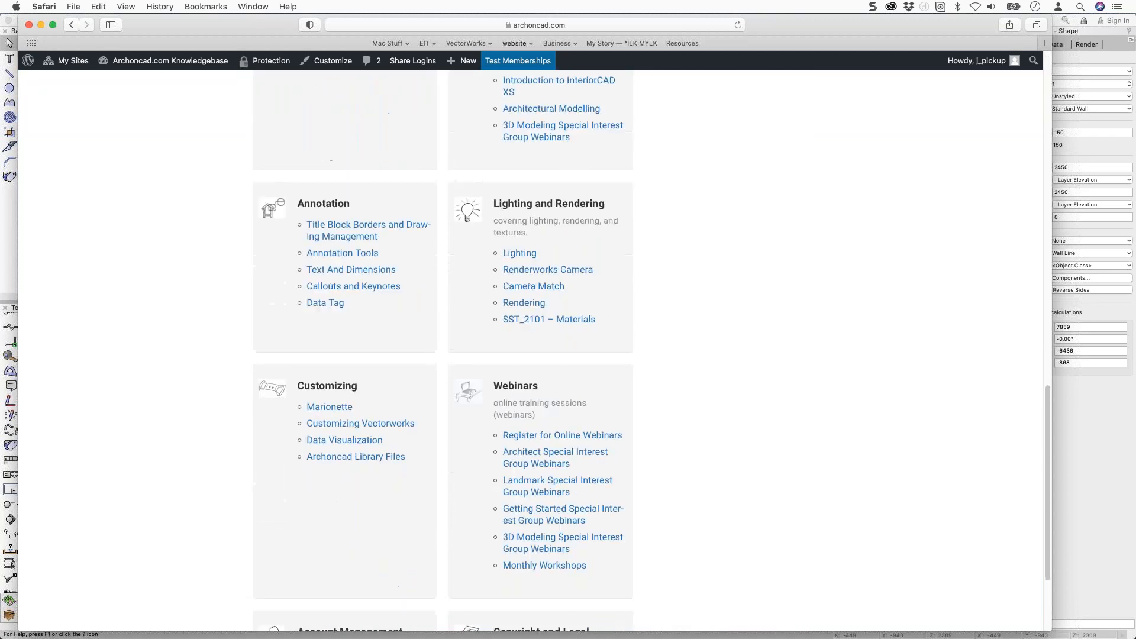
scroll(550, 295, down, 5)
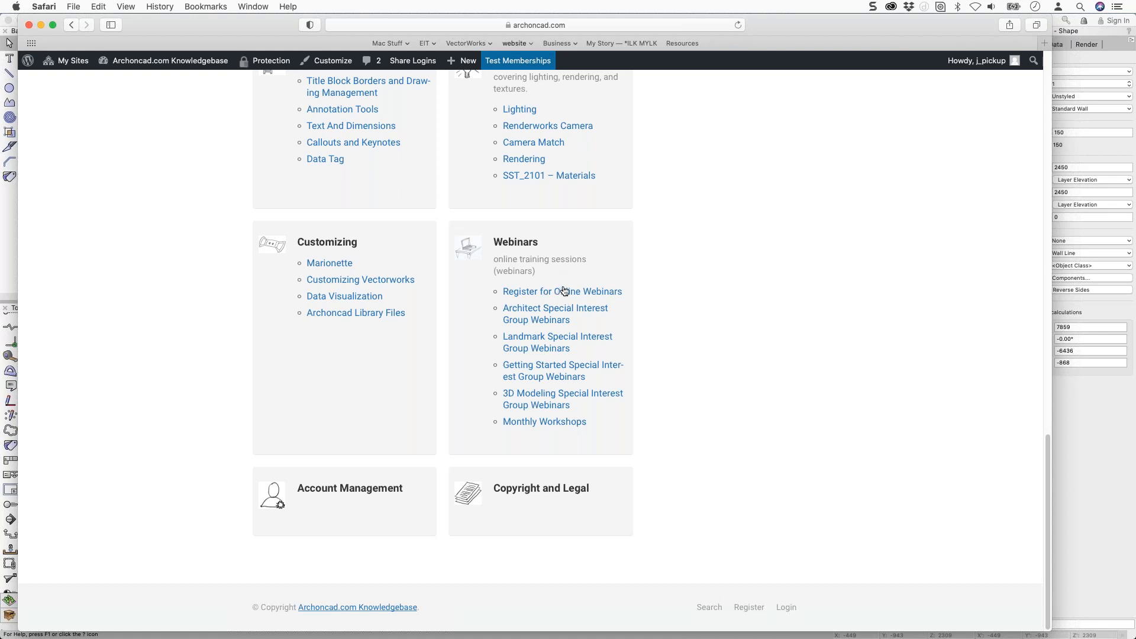
scroll(566, 299, up, 15)
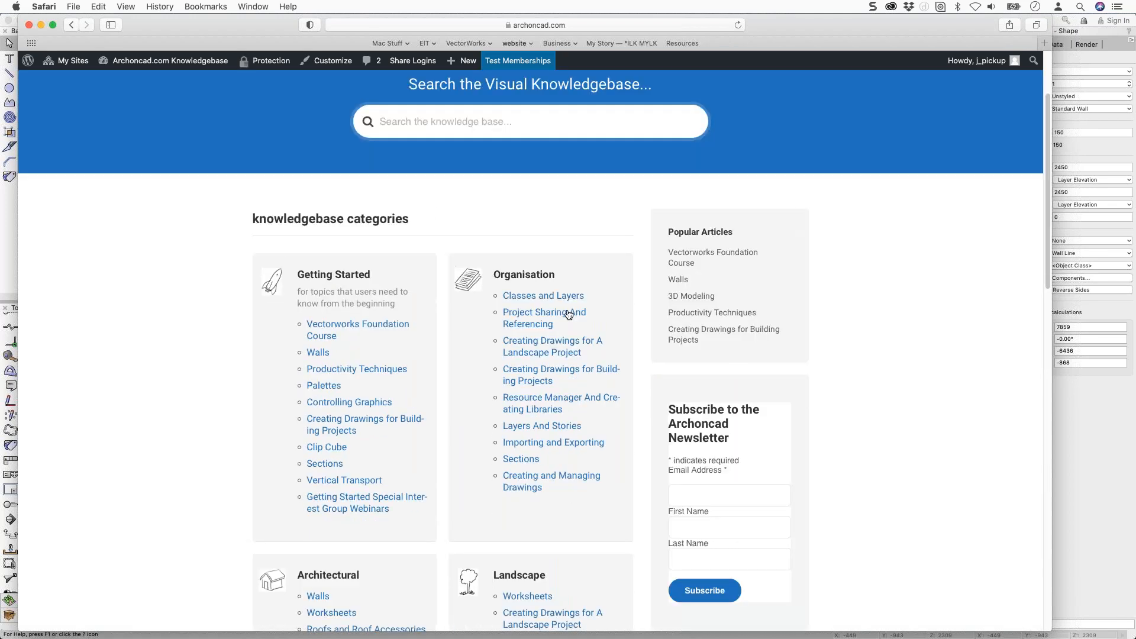
scroll(533, 278, up, 3)
click(450, 238)
text(image)
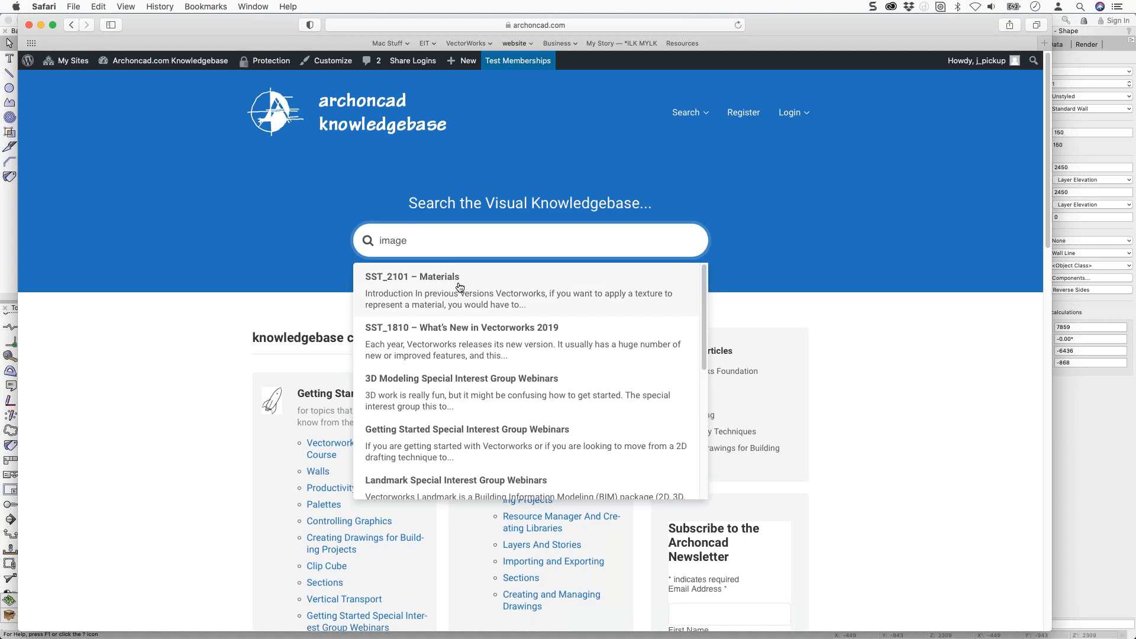
click(456, 164)
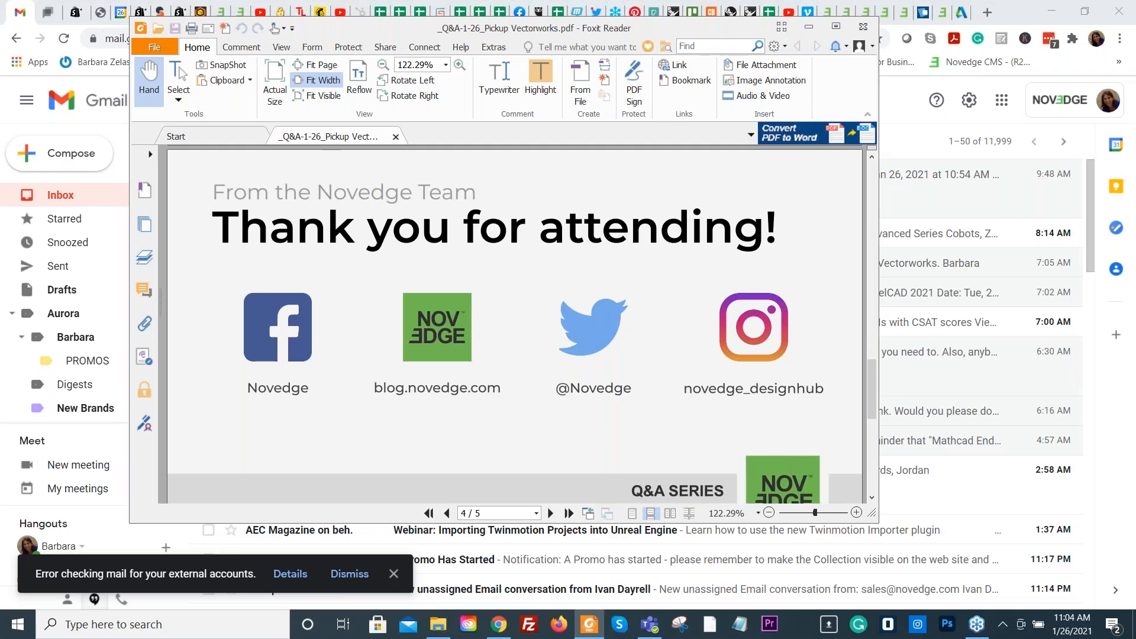
Show the closing slides full screen and advance past them to the Novedge product page.
key(F11)
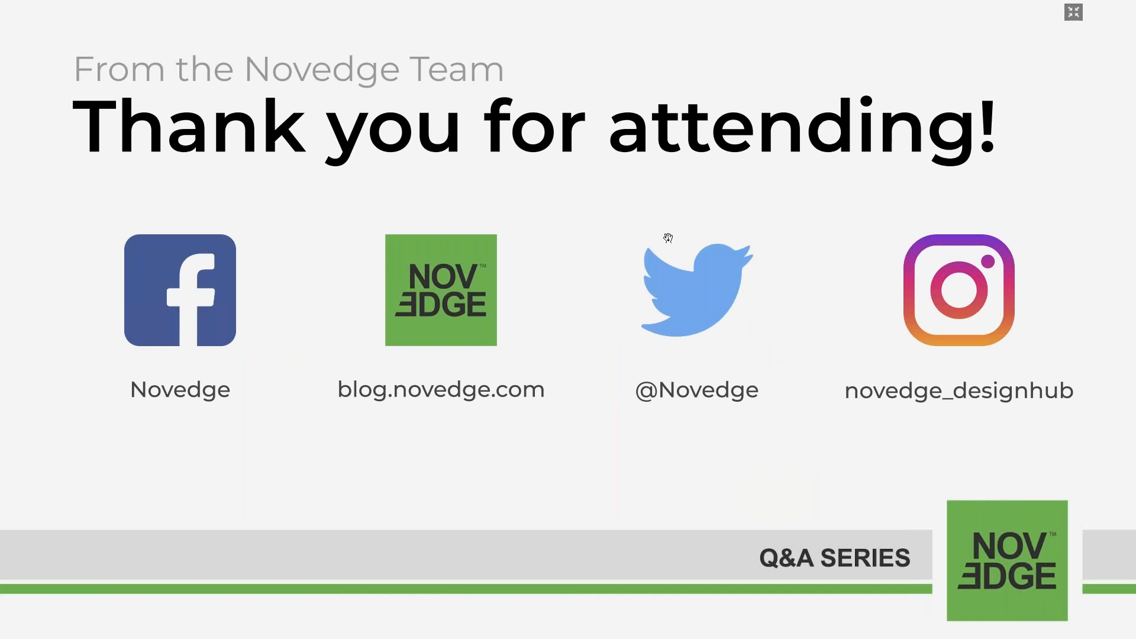
click(679, 224)
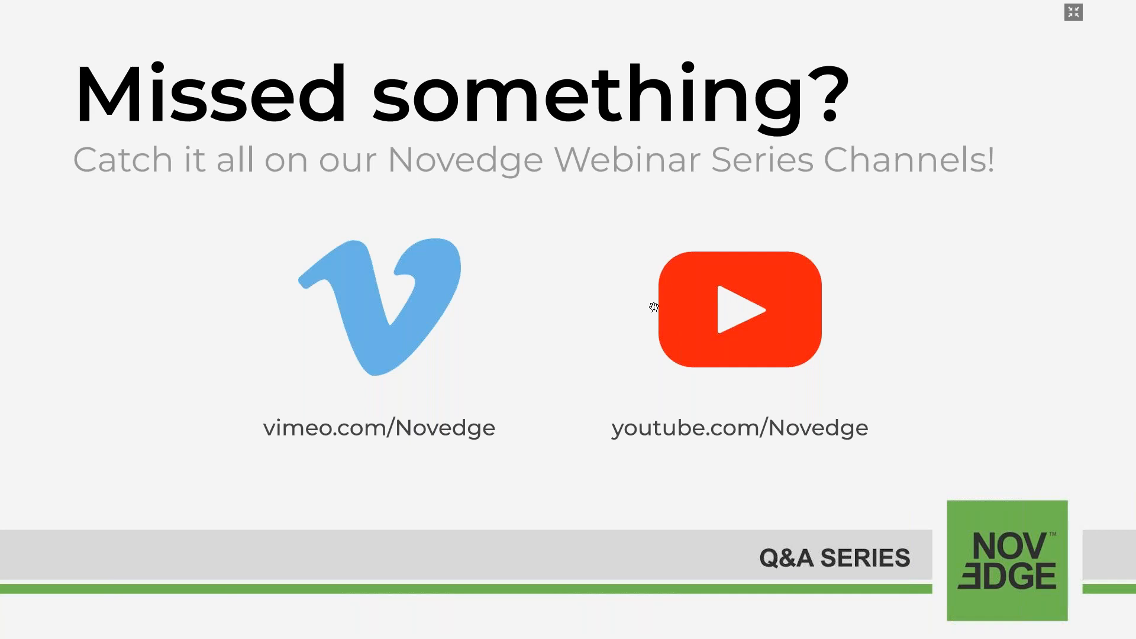
key(Right)
key(Right)
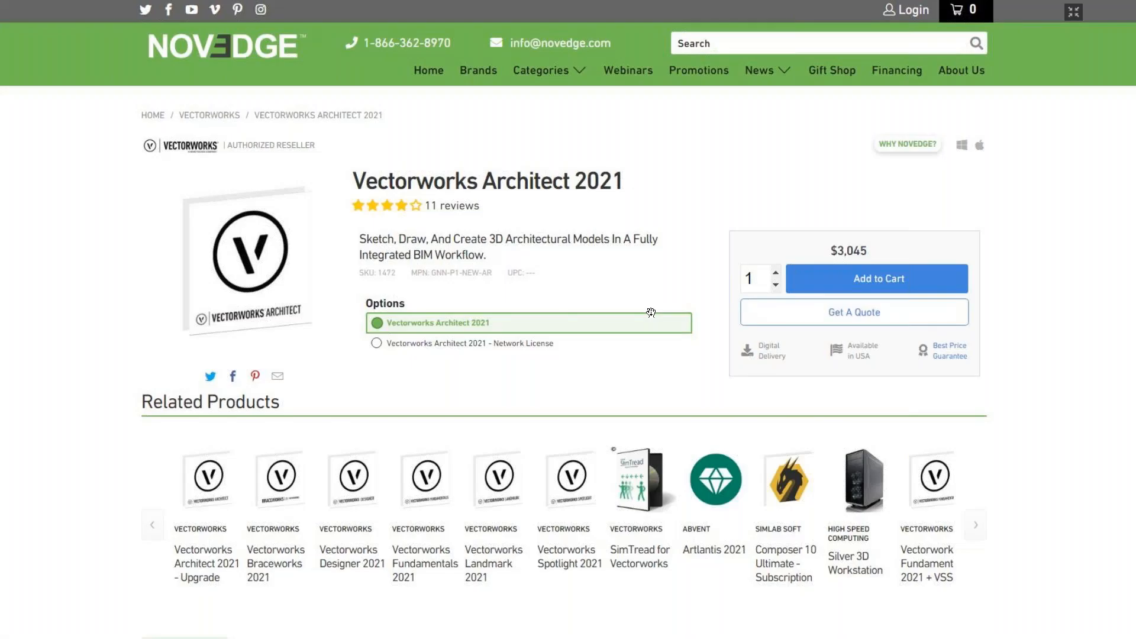